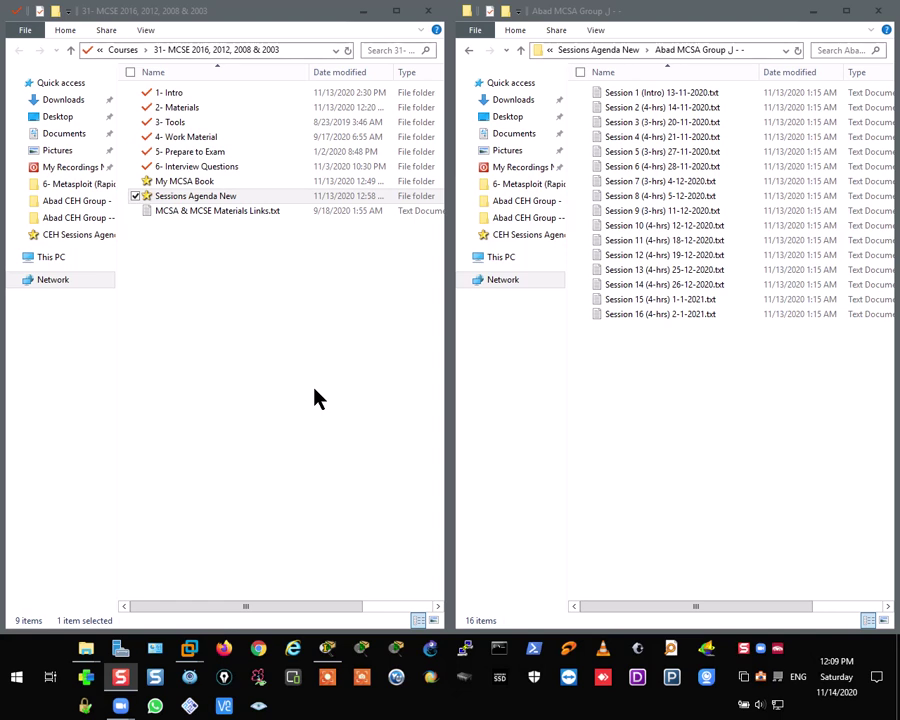
Step: Check the PDC(200) VM, then the 10(2) summary (724 MB, 1 processor, 60 GB), and minimize Workstation
mouse_move(191, 648)
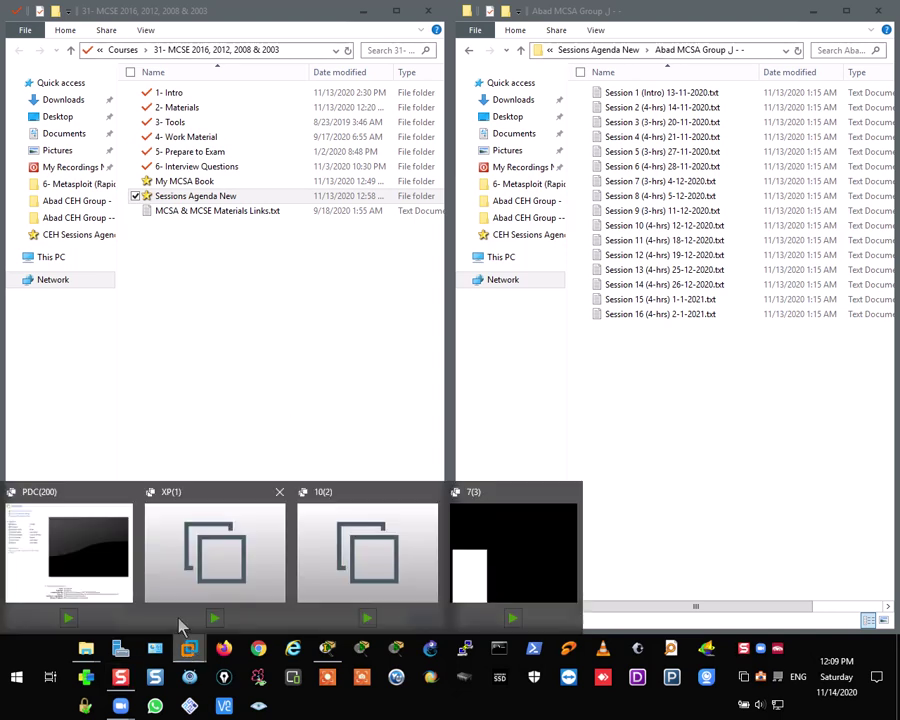
click(100, 546)
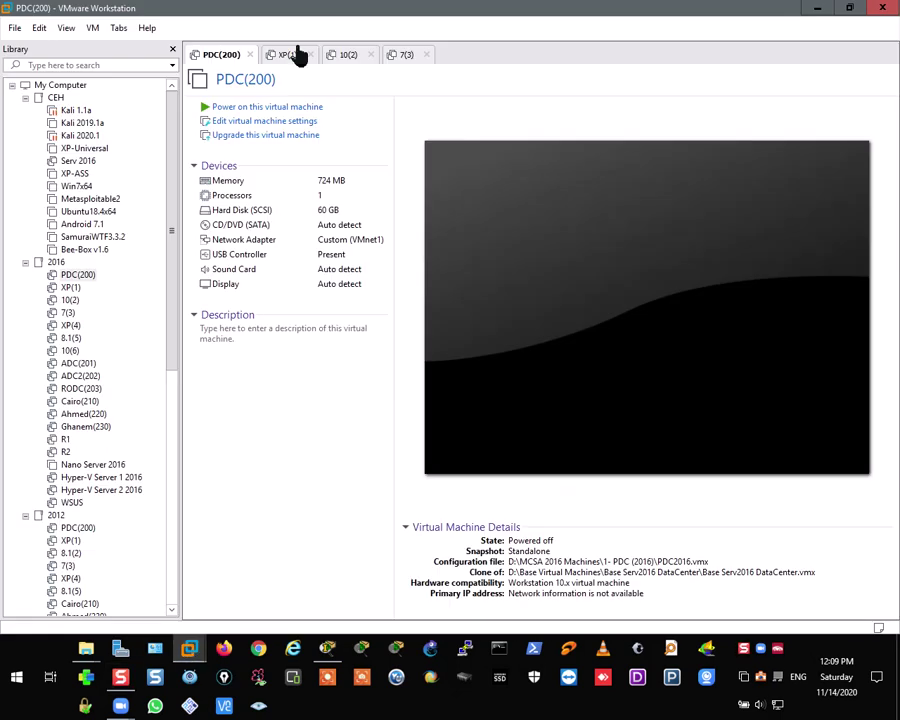
click(350, 60)
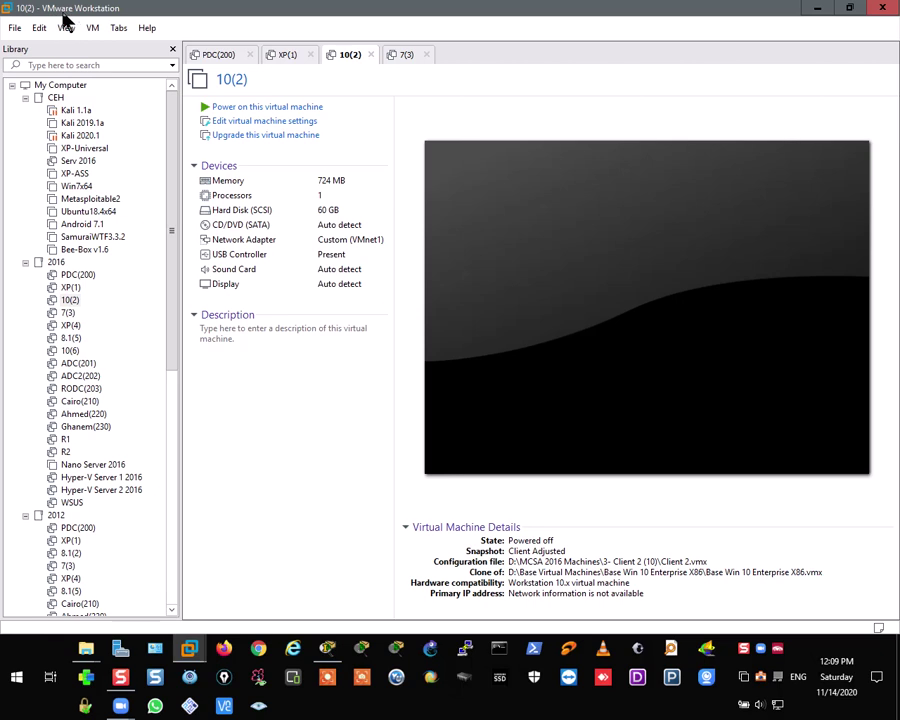
click(818, 10)
Step: Open MCSA & MCSE Materials Links.txt maximized and copy its second mega.nz folder link
double_click(255, 212)
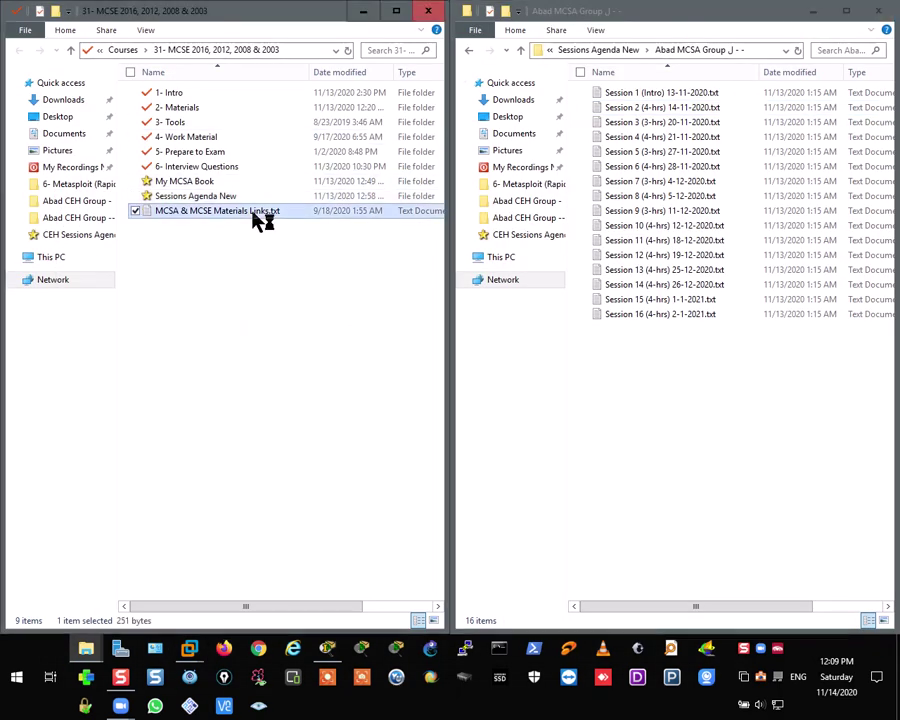
click(612, 167)
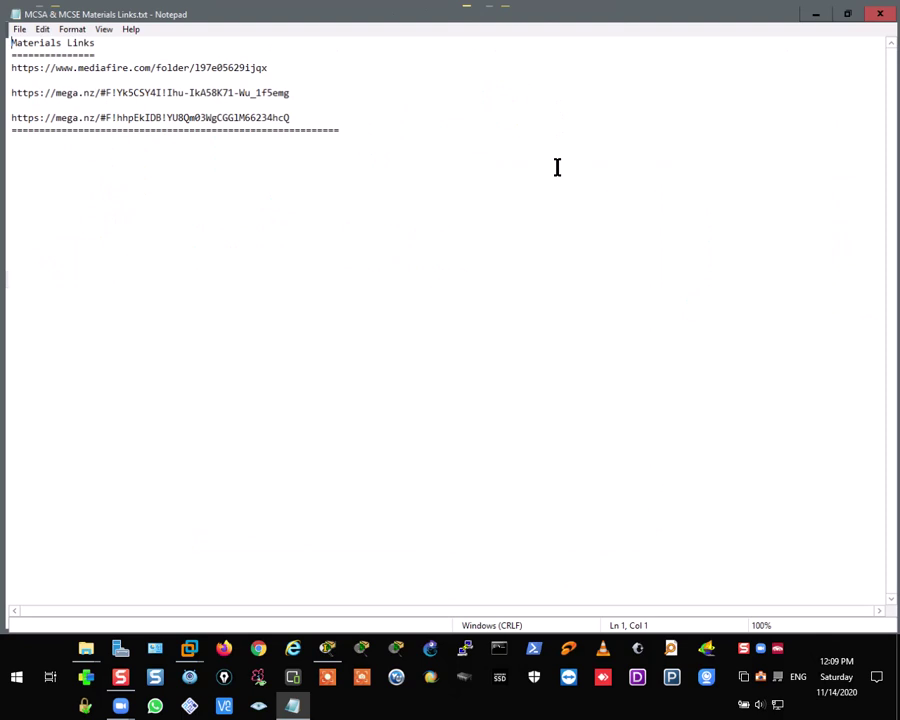
drag(287, 112, 2, 112)
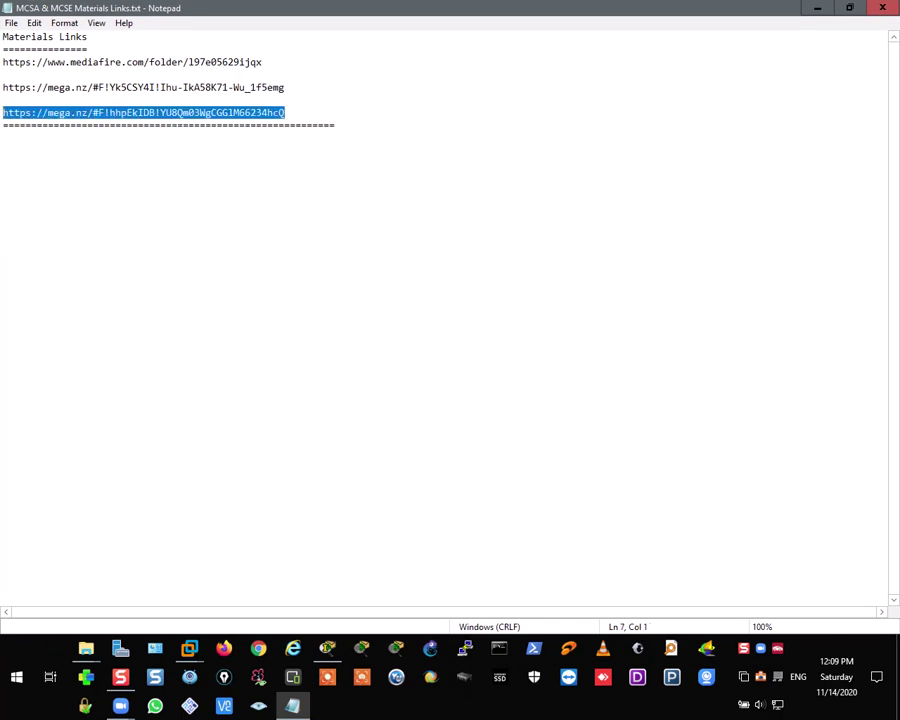
right_click(94, 112)
click(130, 153)
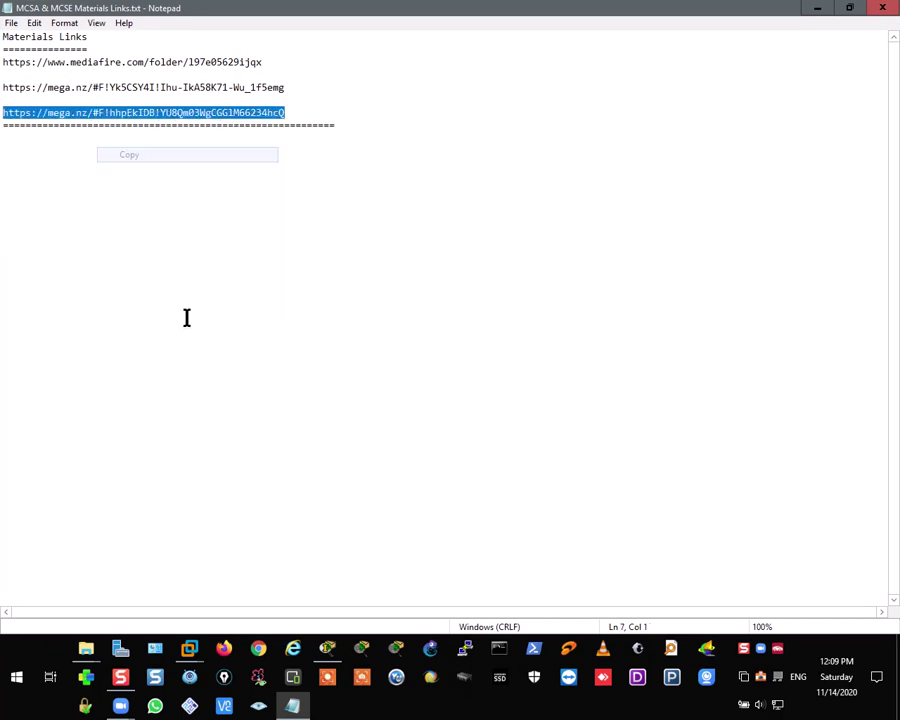
click(224, 650)
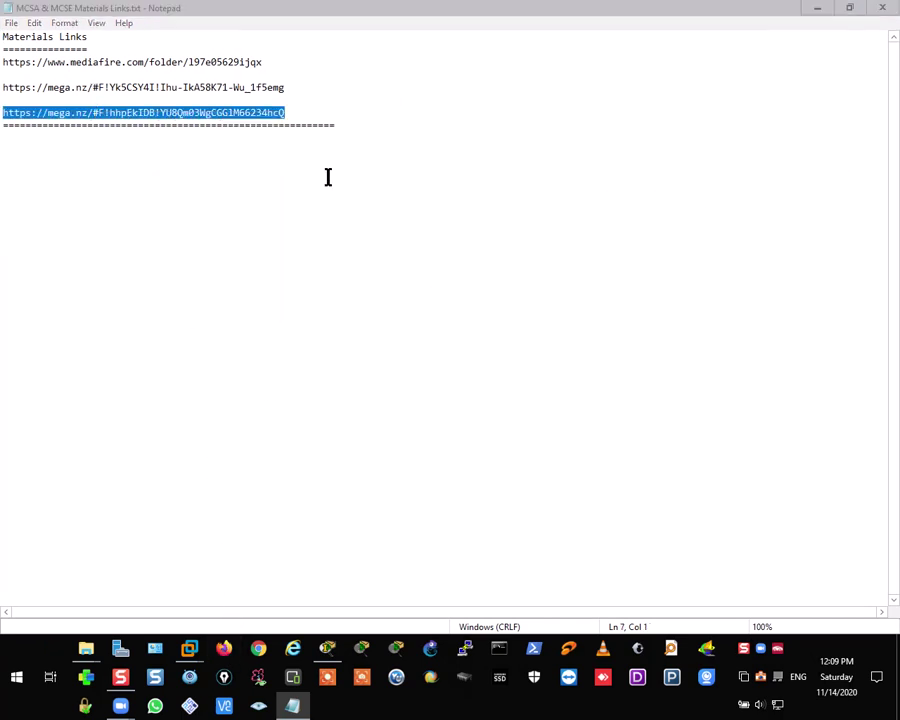
Step: Paste the mega.nz link into Firefox to load the MCSA MCSE Tools folder, then minimize Firefox
click(274, 57)
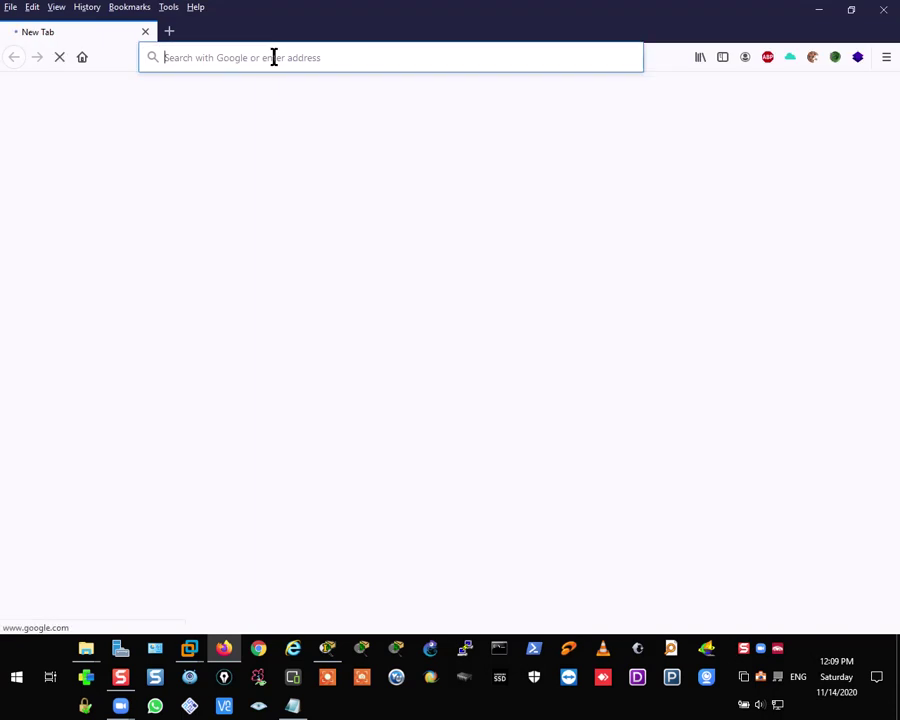
right_click(274, 57)
click(310, 116)
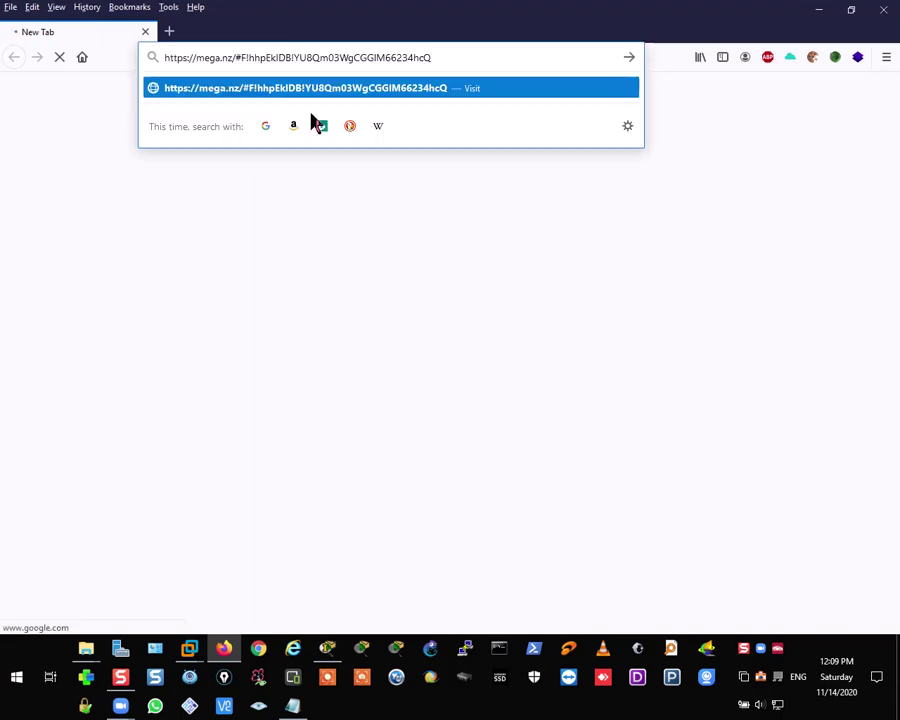
key(Return)
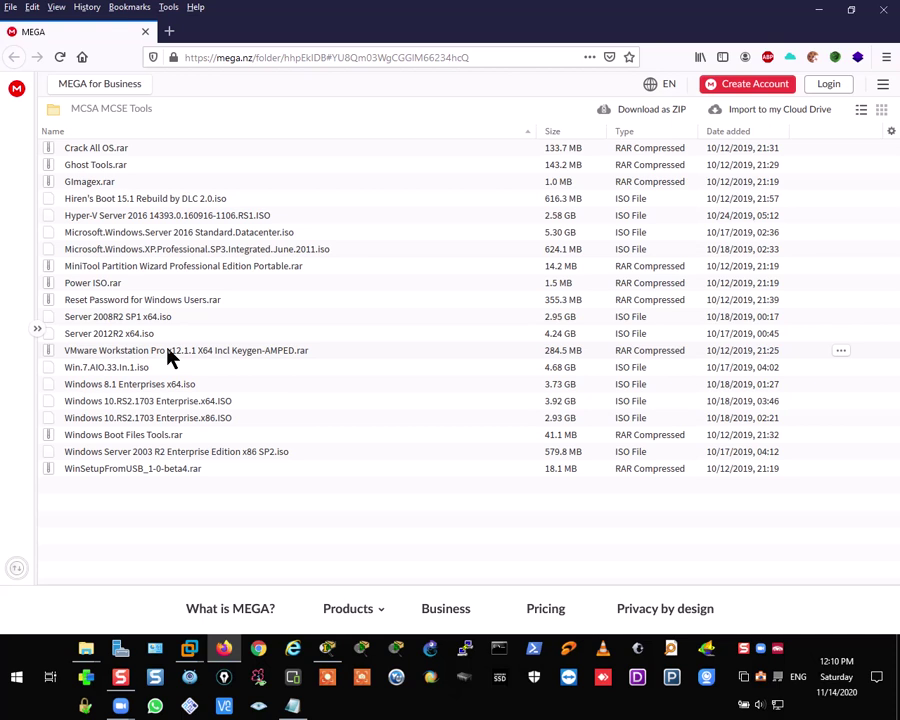
click(818, 12)
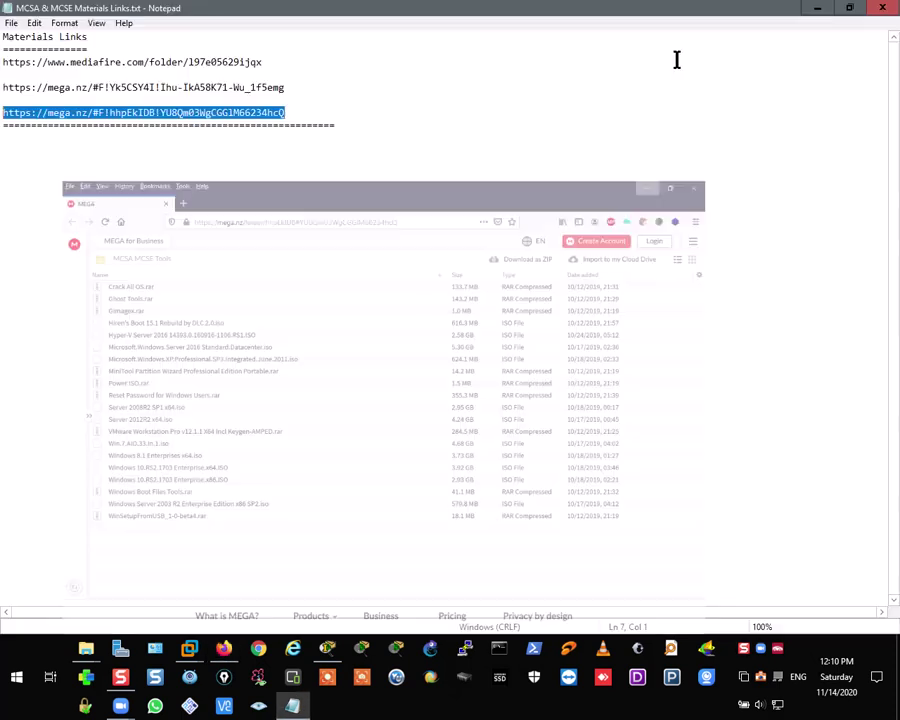
Step: Open Keys.txt from 3- Tools > 4- Virtualization Programs > VMware Workstation Pro
click(818, 9)
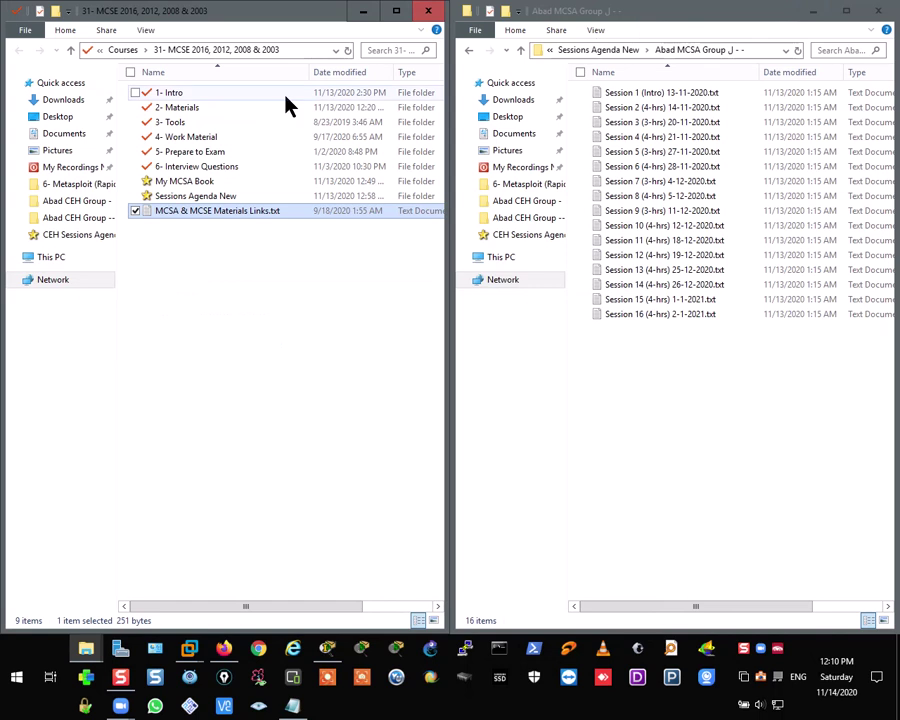
double_click(182, 122)
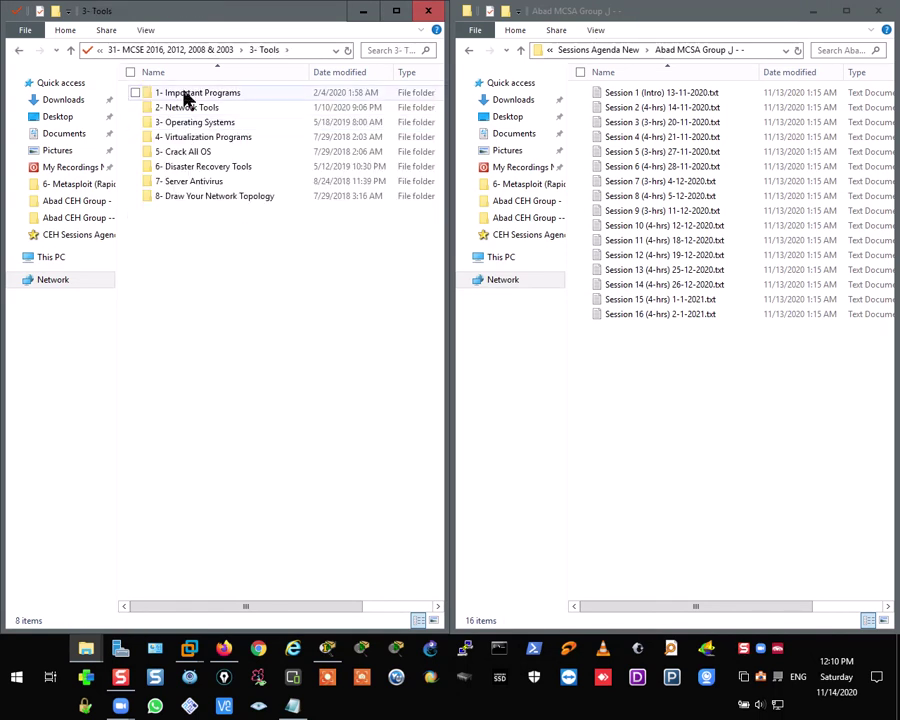
double_click(186, 137)
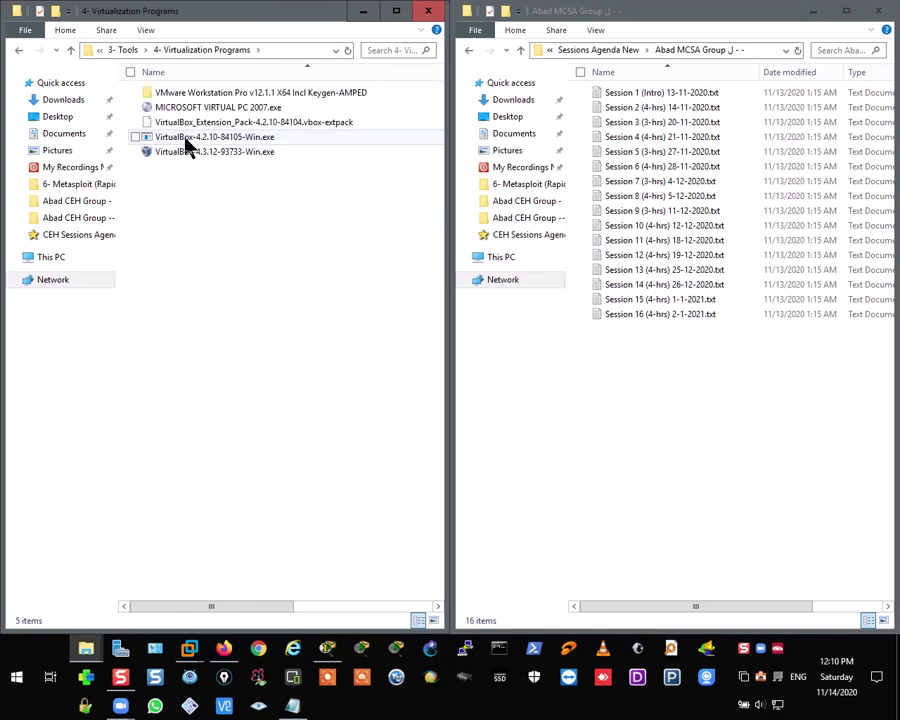
double_click(221, 93)
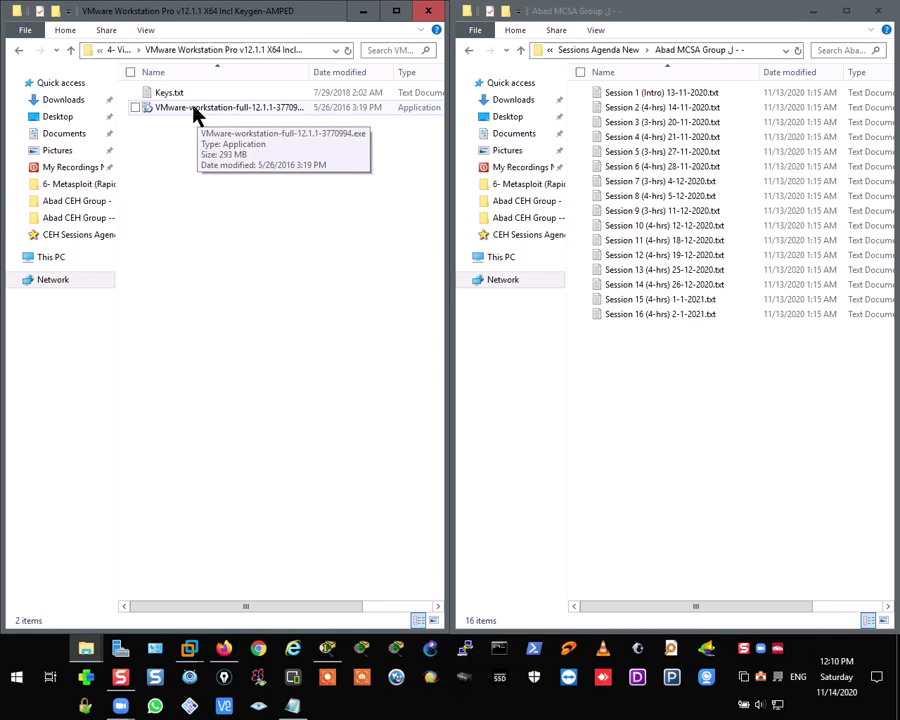
double_click(169, 98)
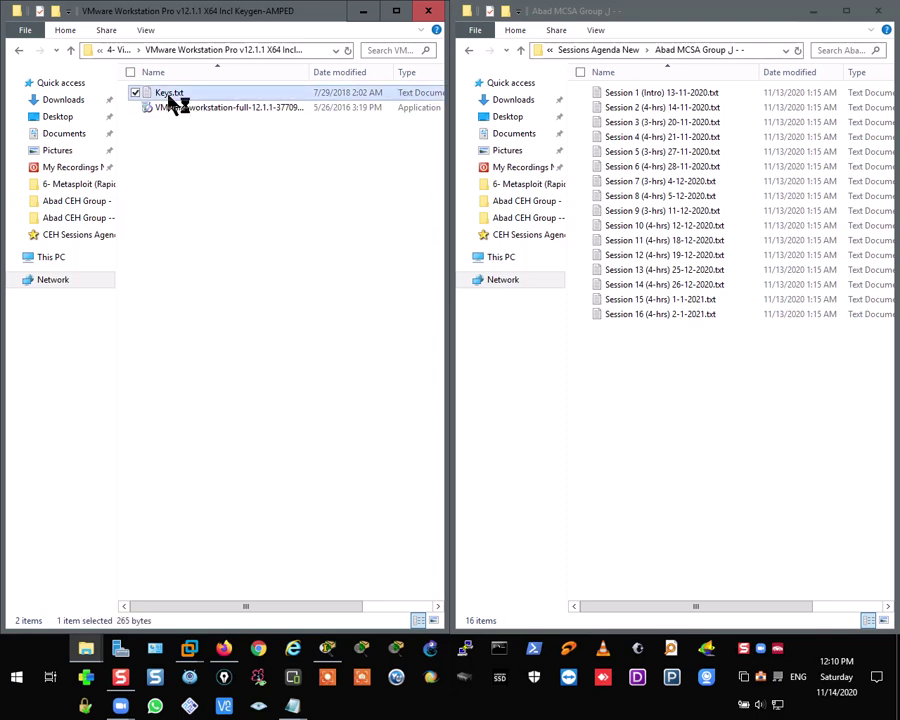
Step: Select the first licence key, close Keys.txt, and go back up to 4- Virtualization Programs
drag(362, 197, 199, 197)
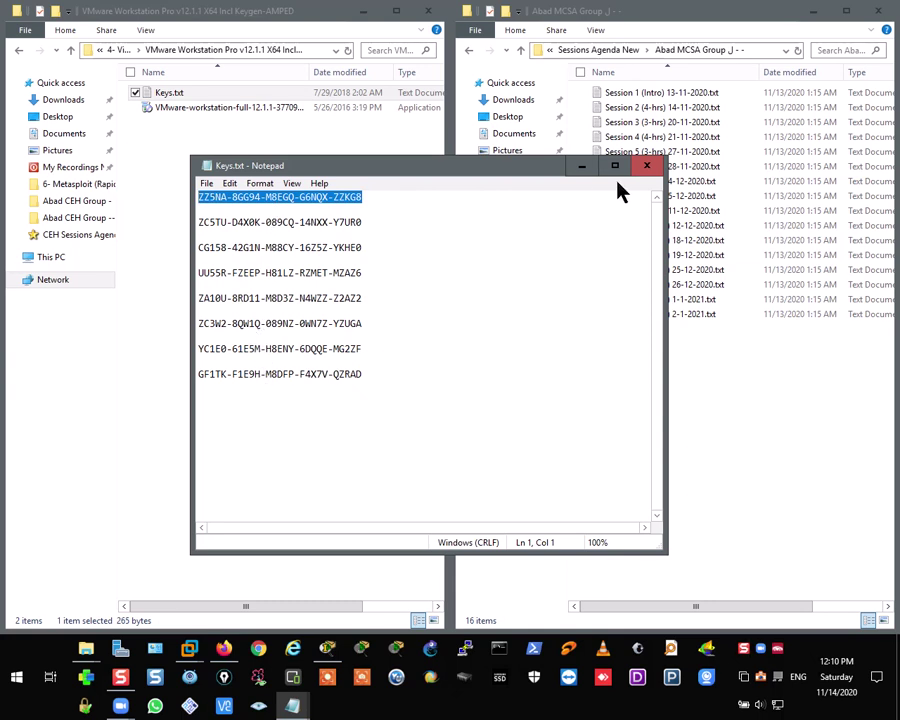
click(646, 167)
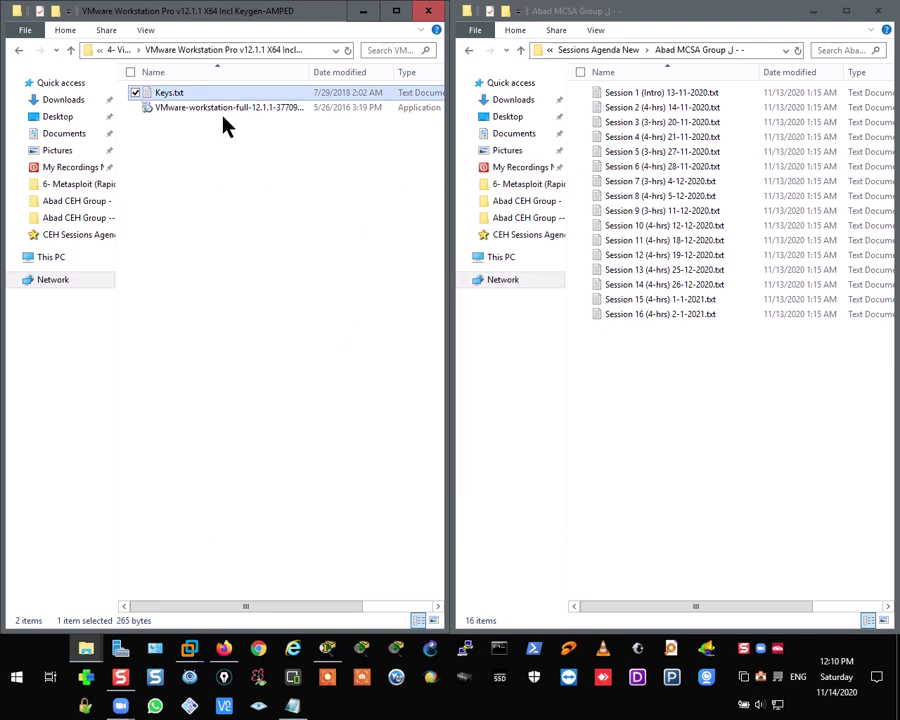
click(71, 50)
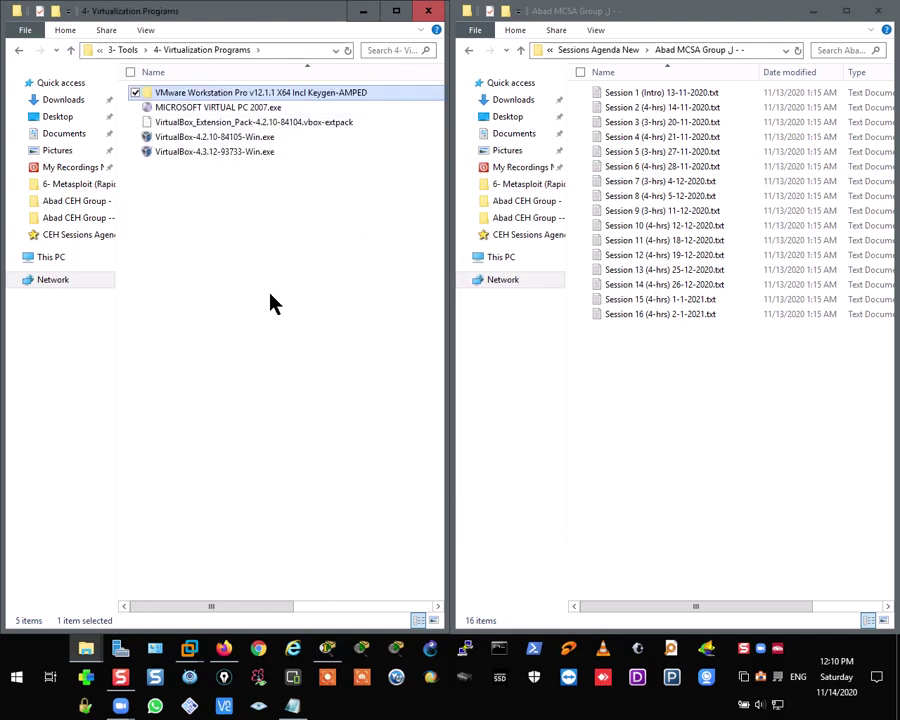
click(364, 12)
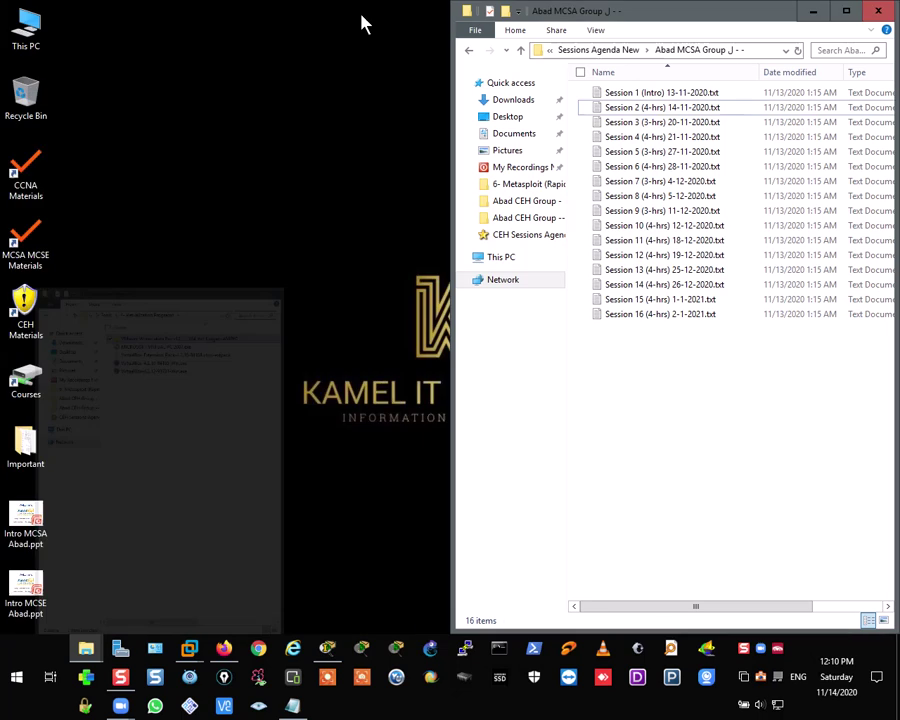
Step: Raise the PDC(200) virtual machine's memory to 1 GB and power it on
click(810, 13)
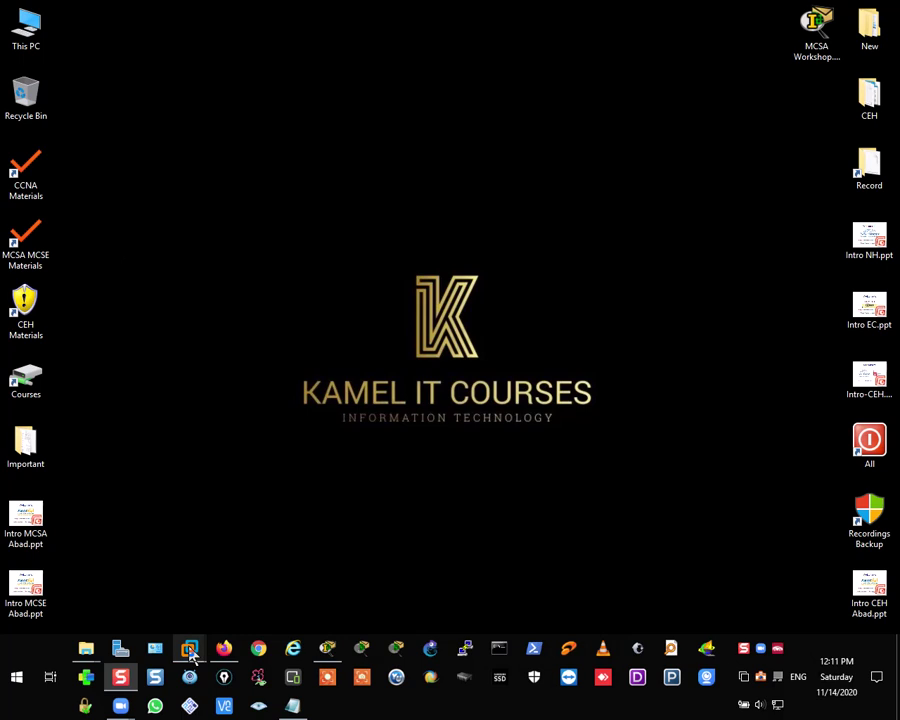
mouse_move(190, 650)
click(108, 585)
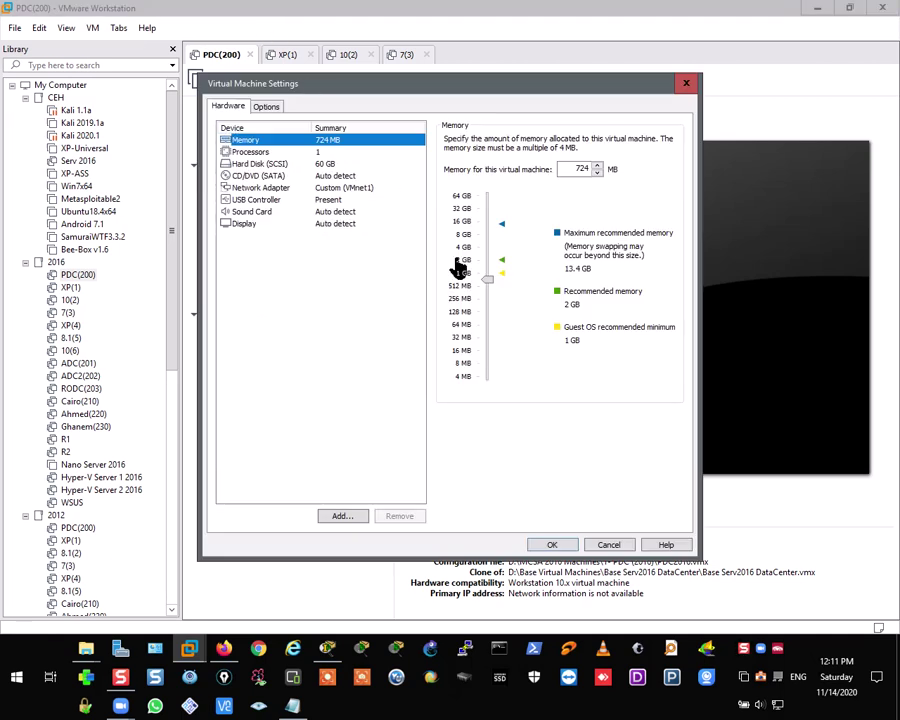
drag(489, 287, 488, 281)
click(552, 547)
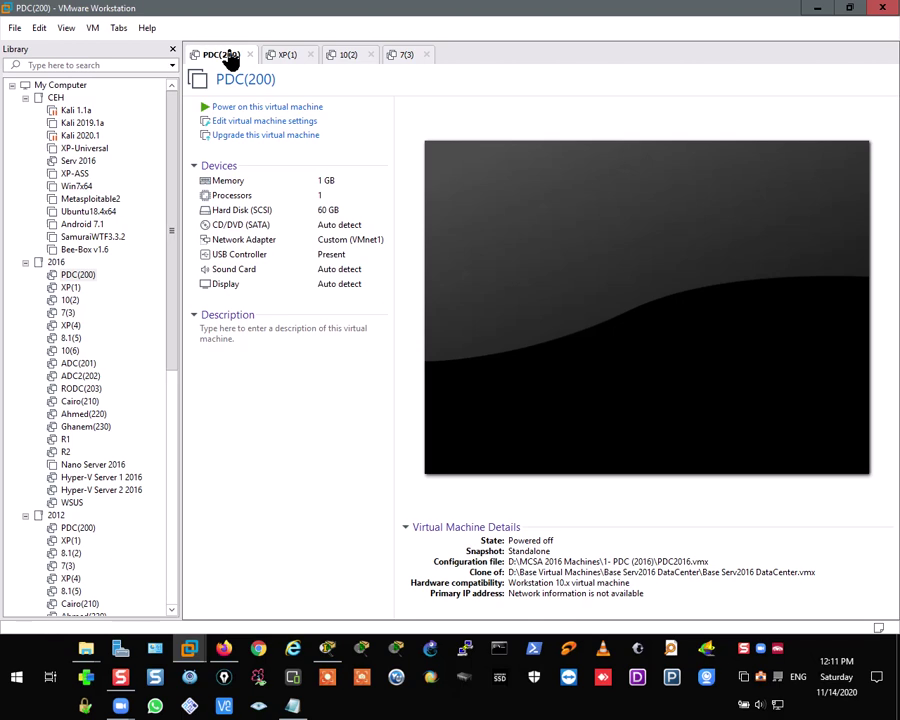
click(228, 108)
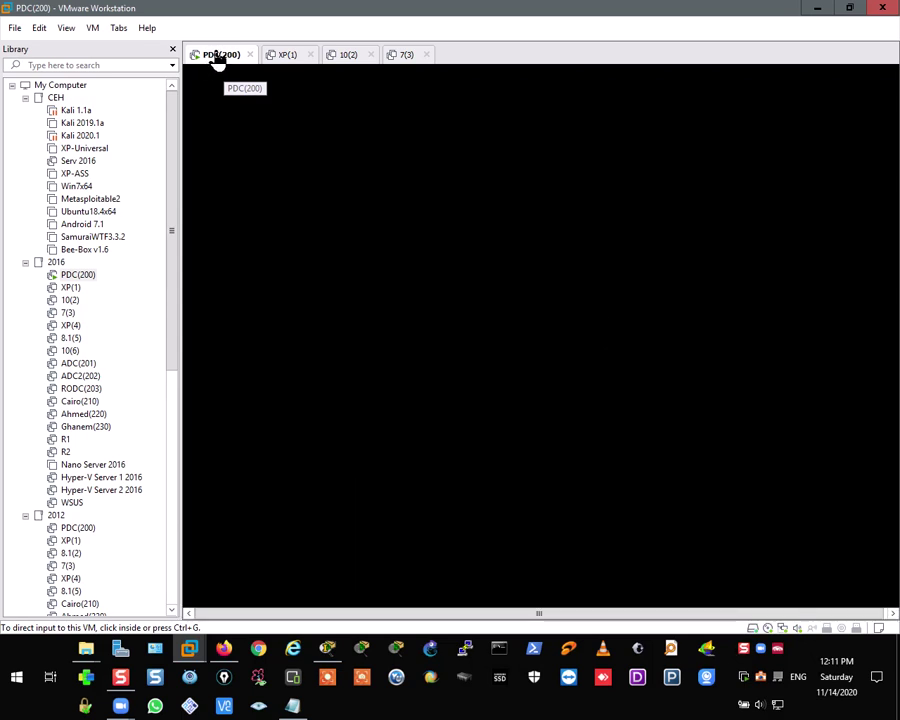
Step: Power on the XP(1), 10(2) and 7(3) virtual machines, then minimize VMware Workstation
click(289, 60)
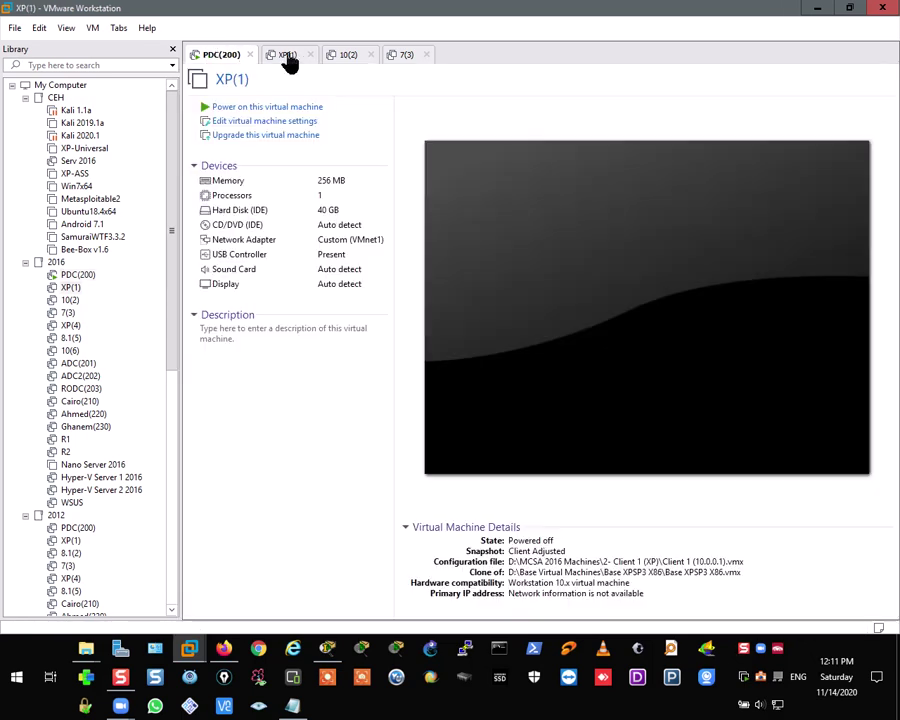
right_click(289, 57)
double_click(456, 16)
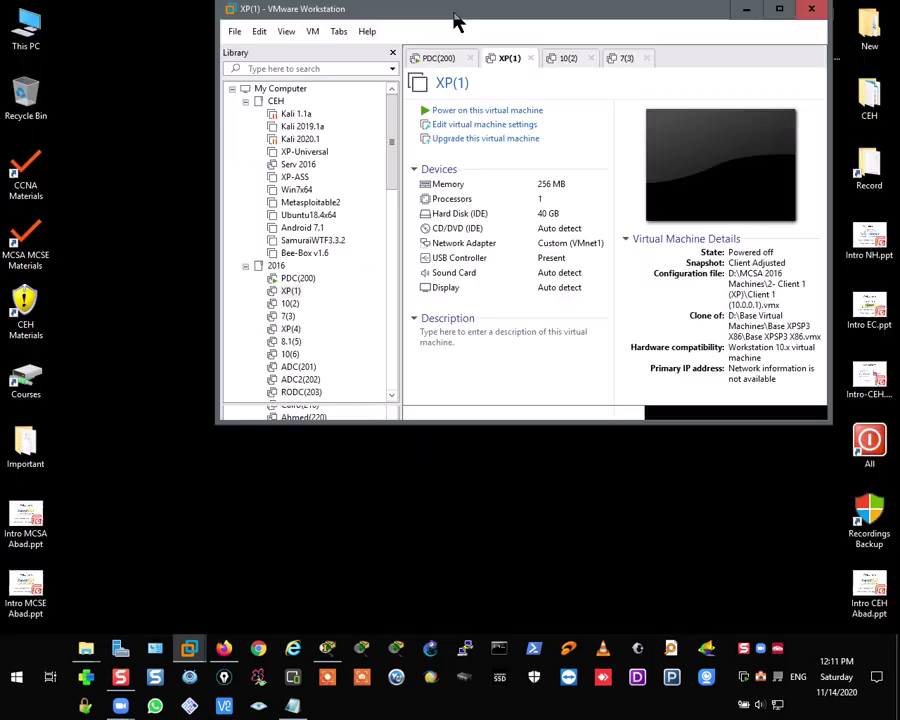
click(779, 12)
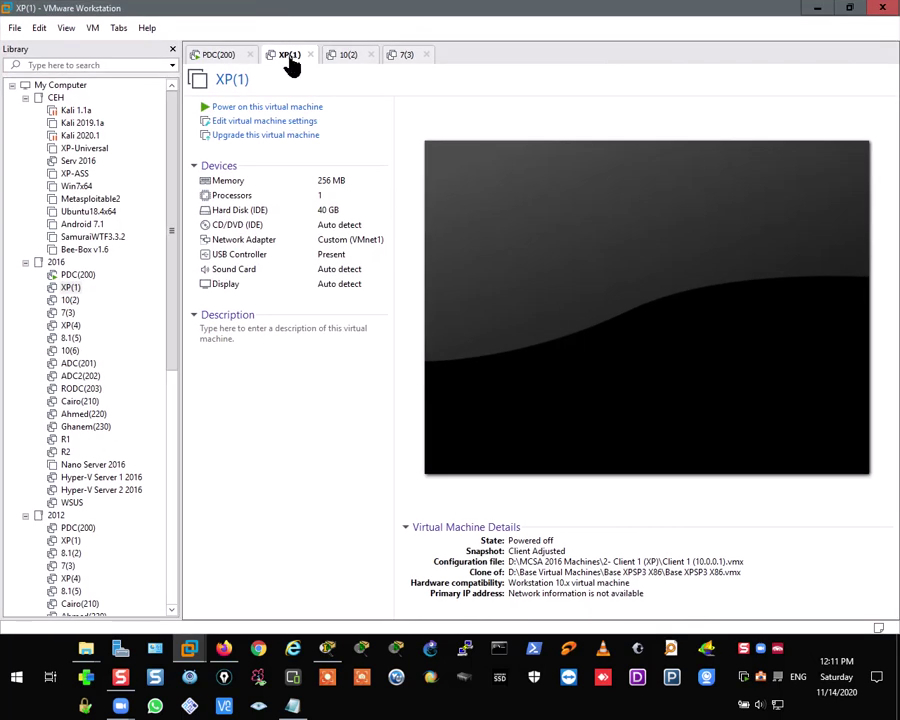
click(225, 108)
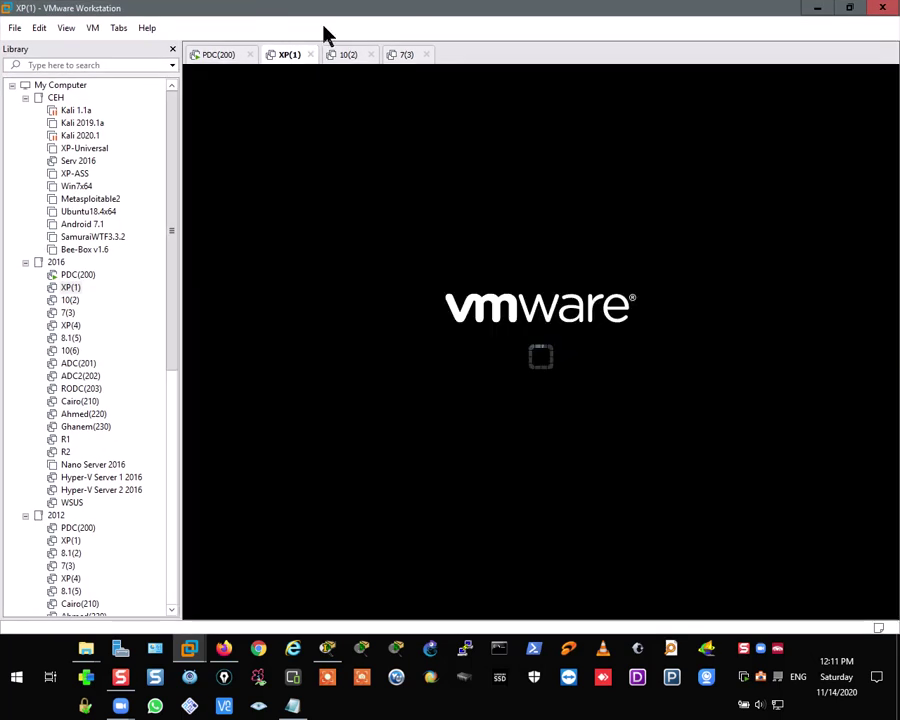
click(349, 55)
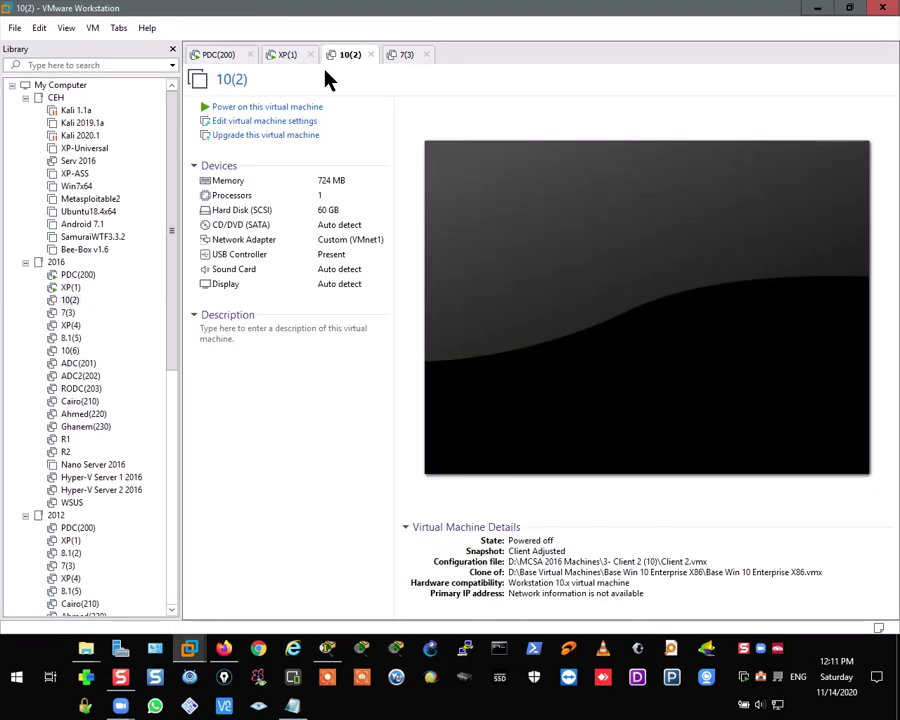
click(270, 107)
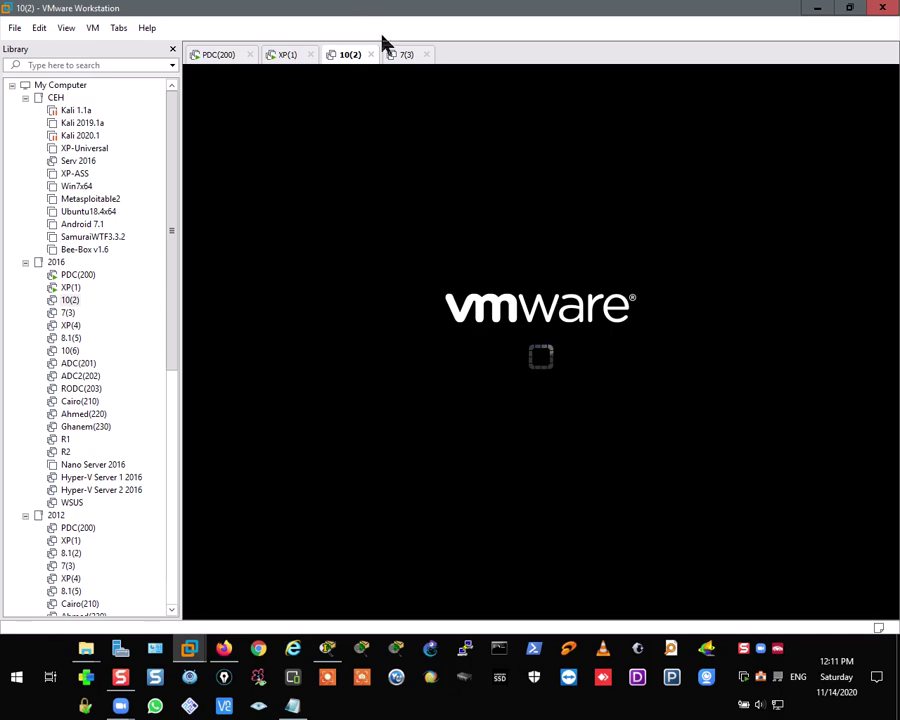
click(401, 57)
click(279, 110)
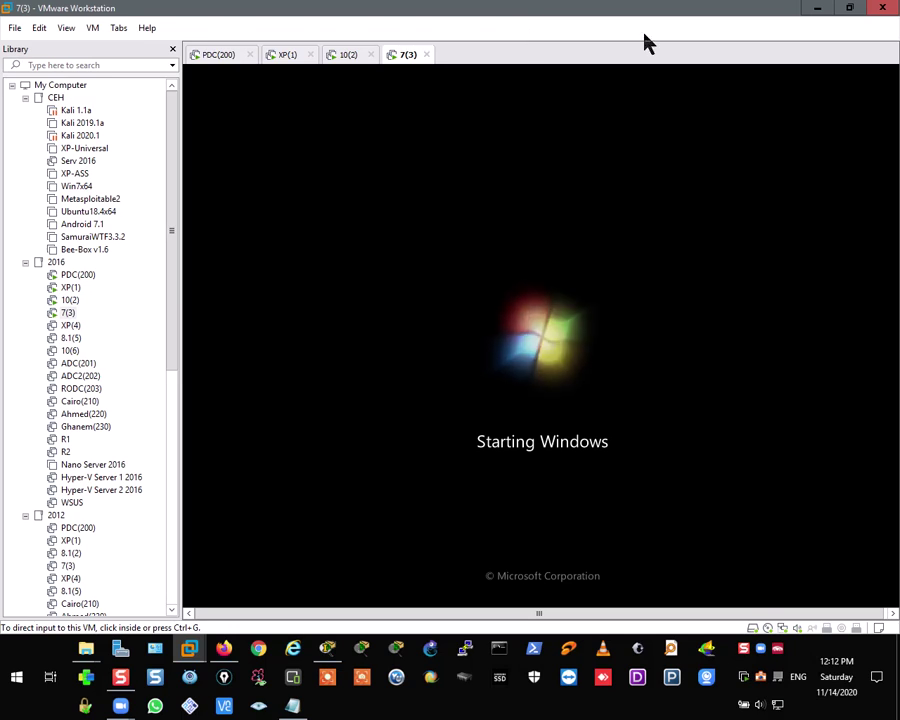
click(824, 12)
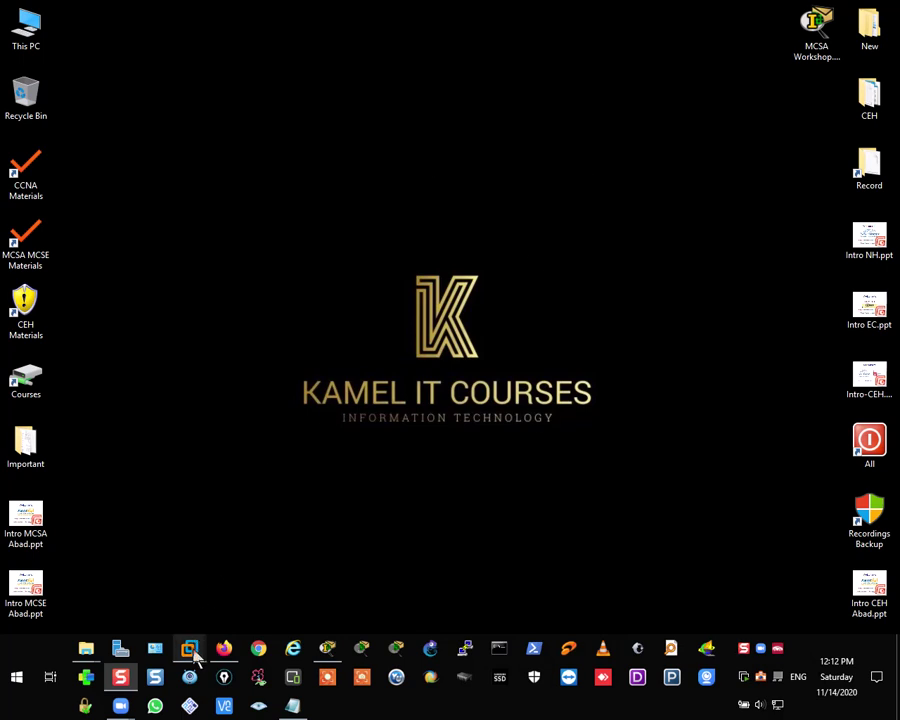
mouse_move(193, 652)
click(118, 568)
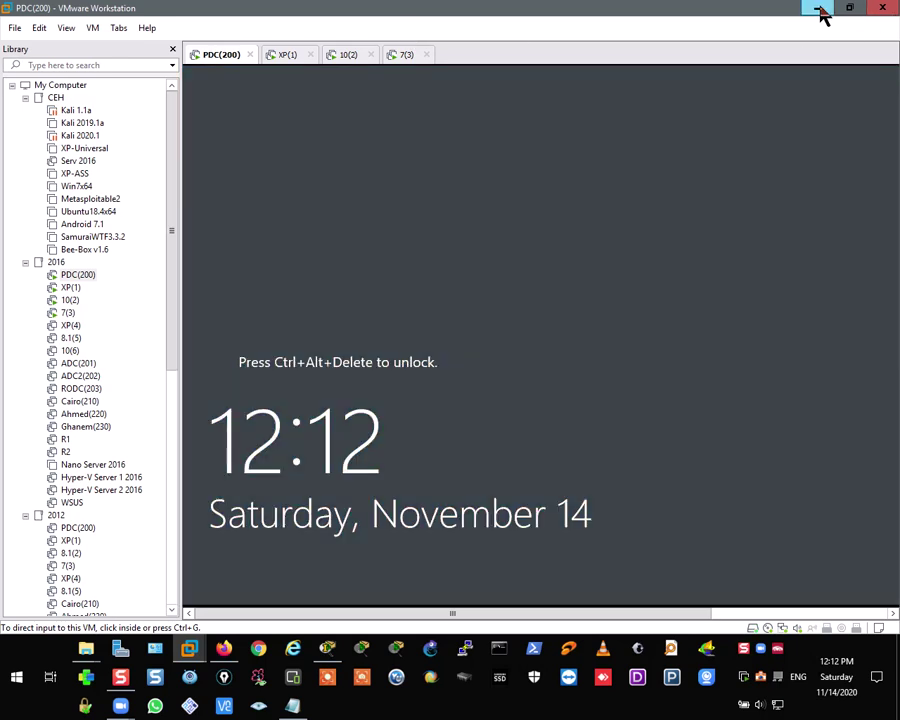
click(820, 10)
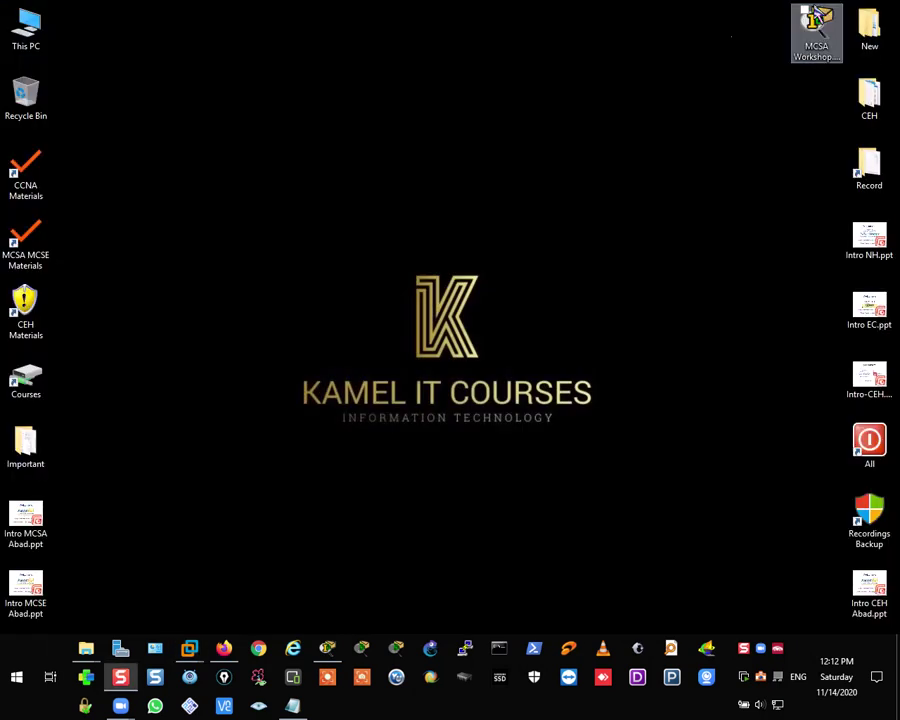
right_click(27, 22)
click(70, 203)
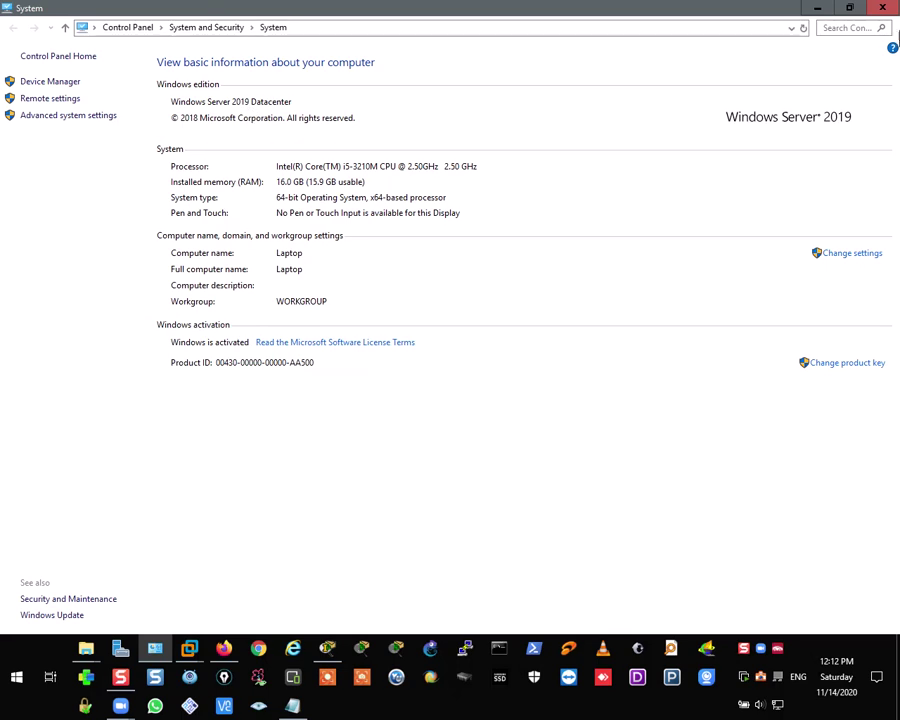
click(882, 8)
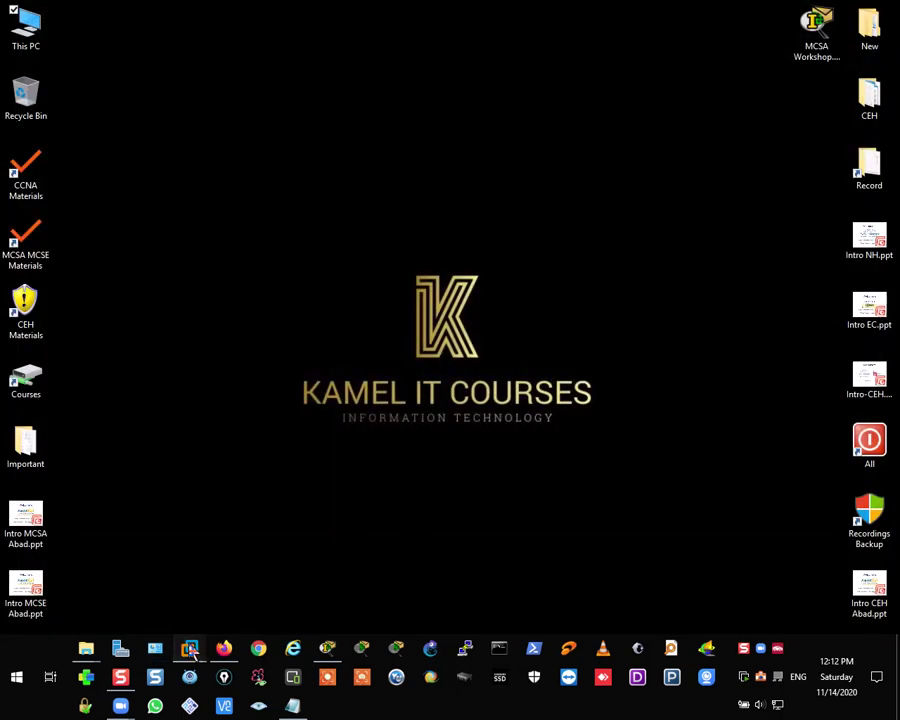
mouse_move(190, 650)
click(115, 580)
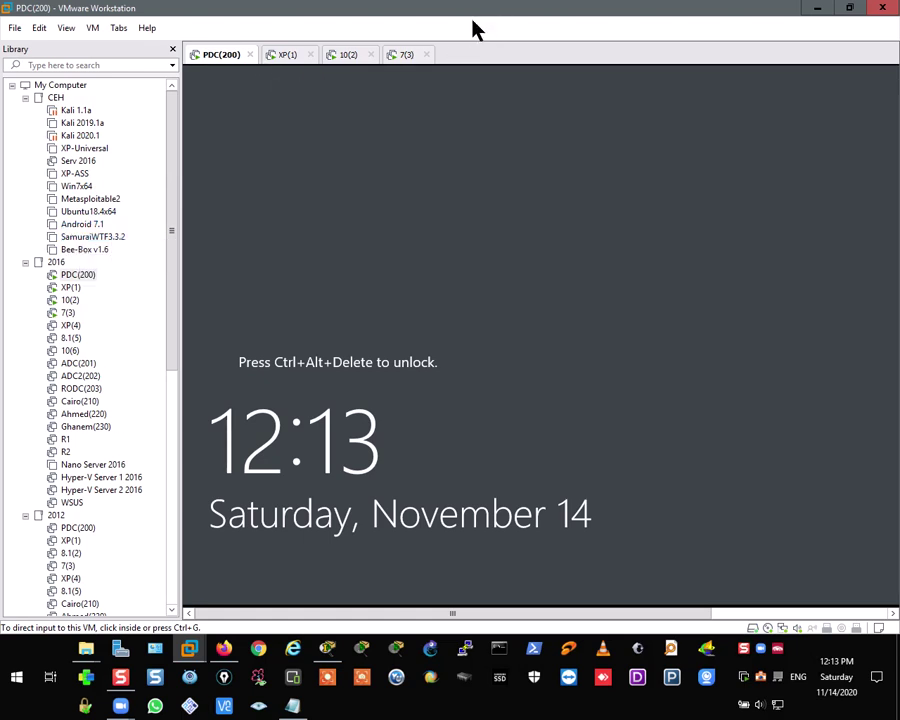
Step: Put the XP(1) virtual machine in full screen and refresh its guest desktop
click(288, 55)
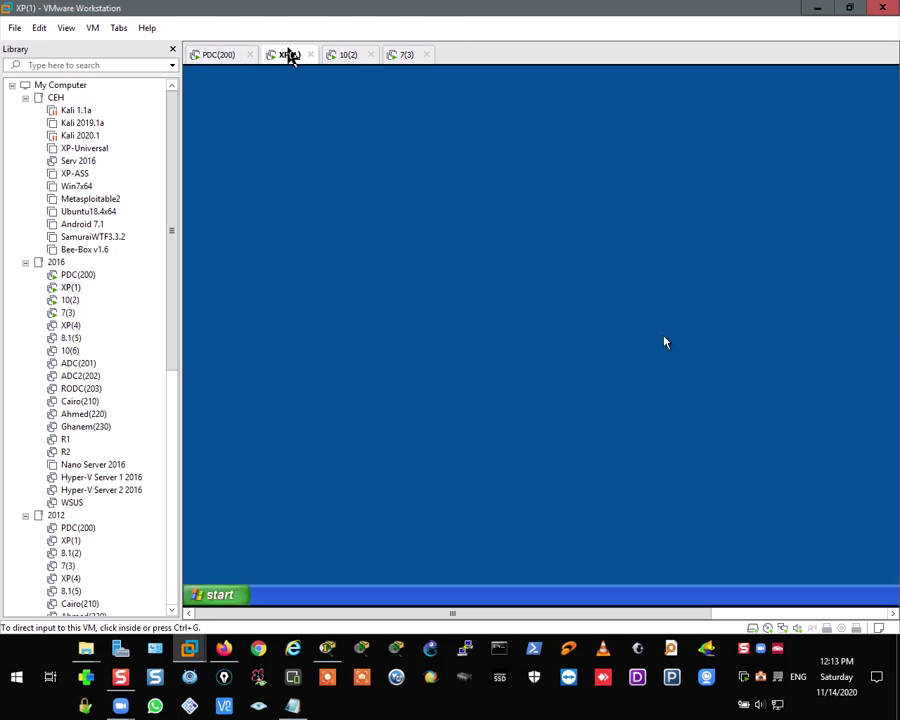
click(66, 28)
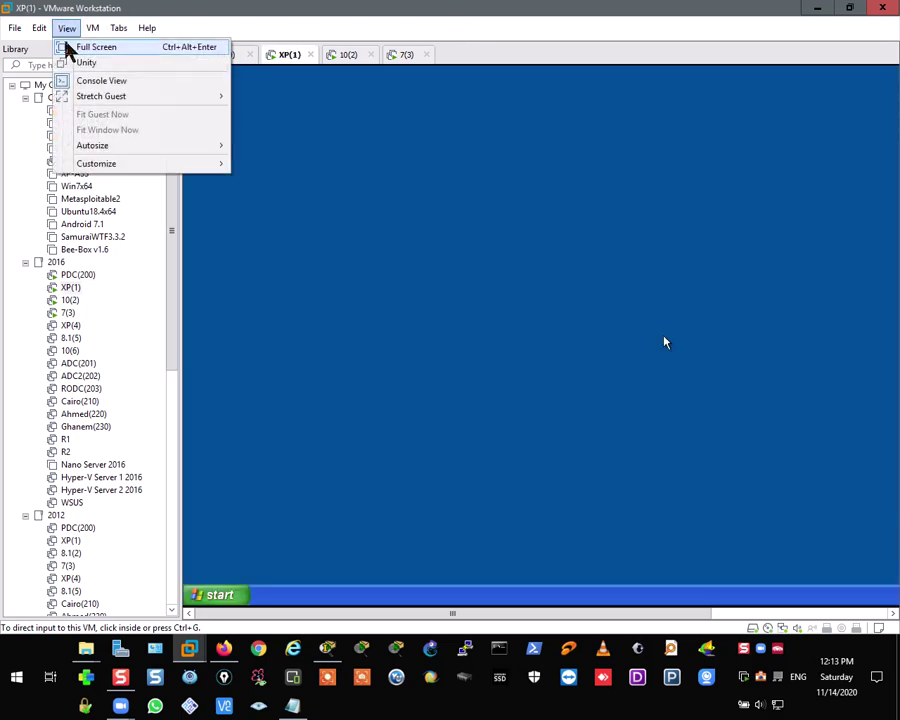
click(72, 46)
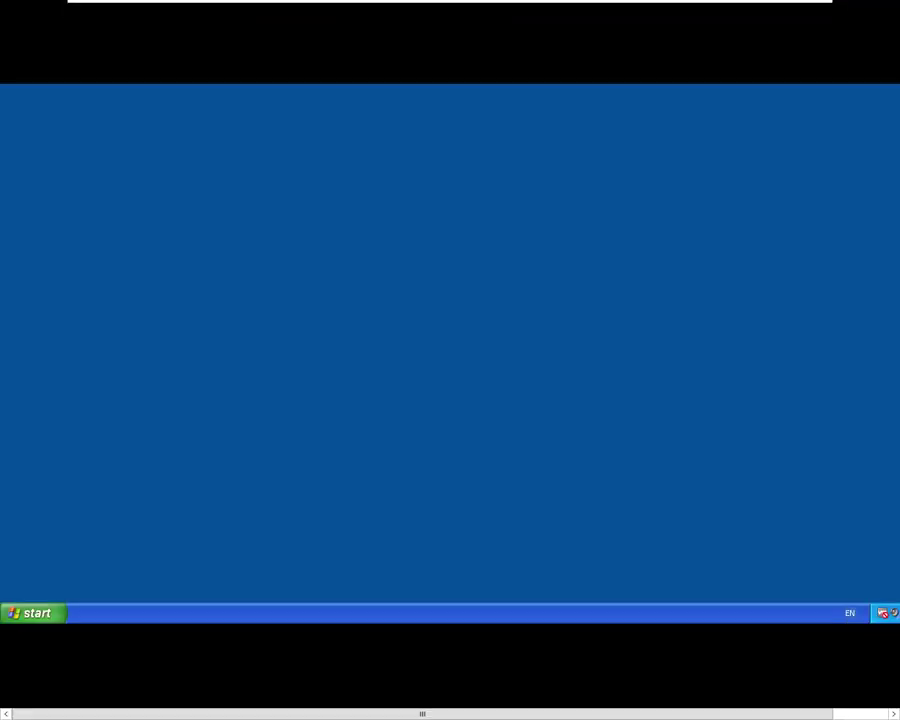
right_click(301, 181)
click(317, 199)
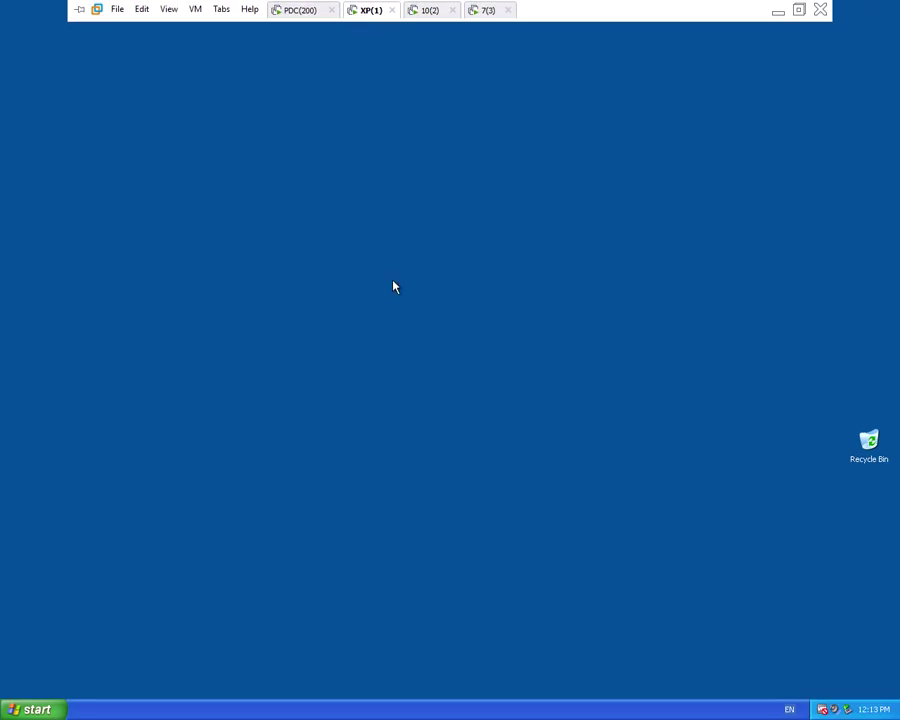
click(35, 709)
click(492, 327)
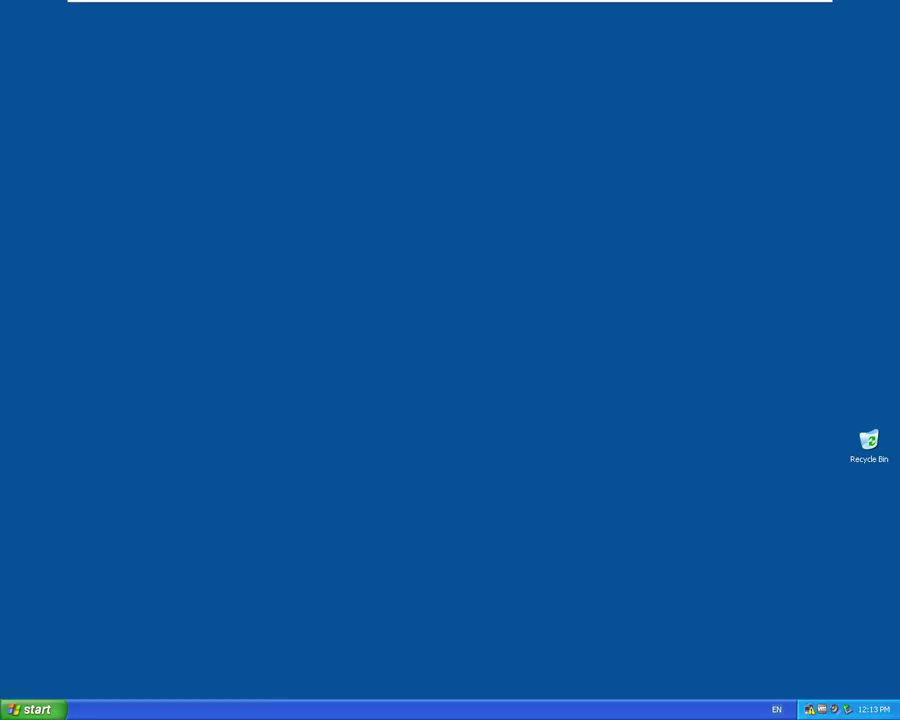
click(421, 11)
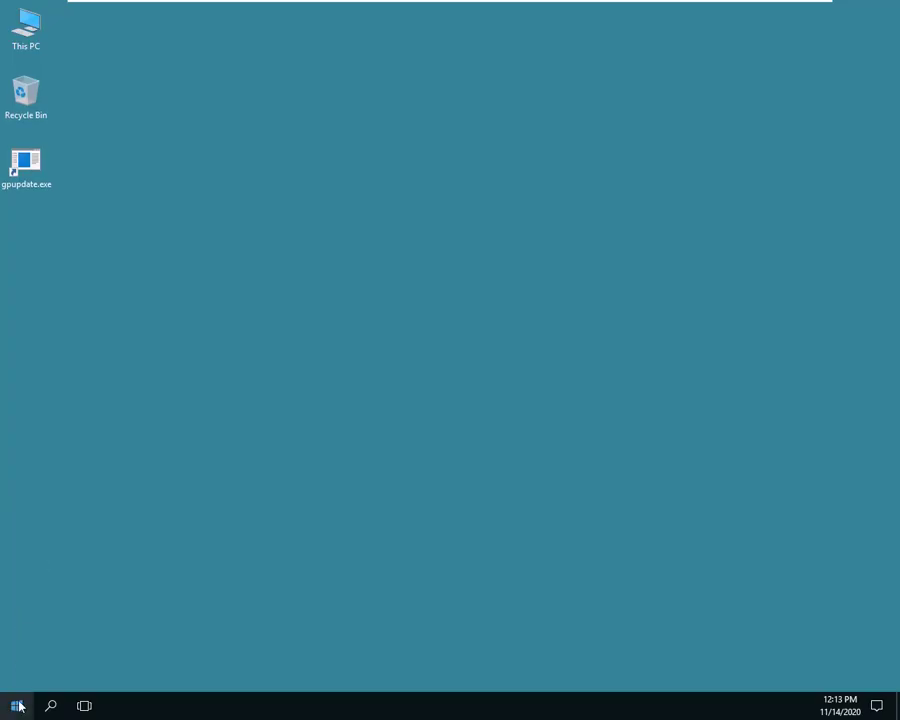
Step: Send Ctrl+Alt+Del to PDC(200), enter the Administrator password, then minimize the full-screen VM
click(478, 10)
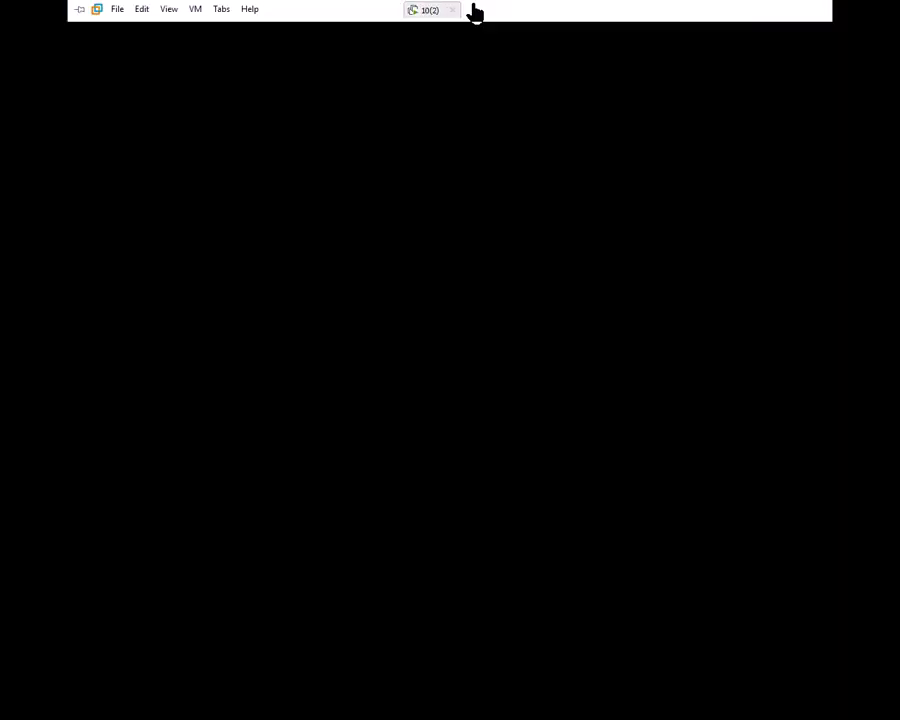
key(super)
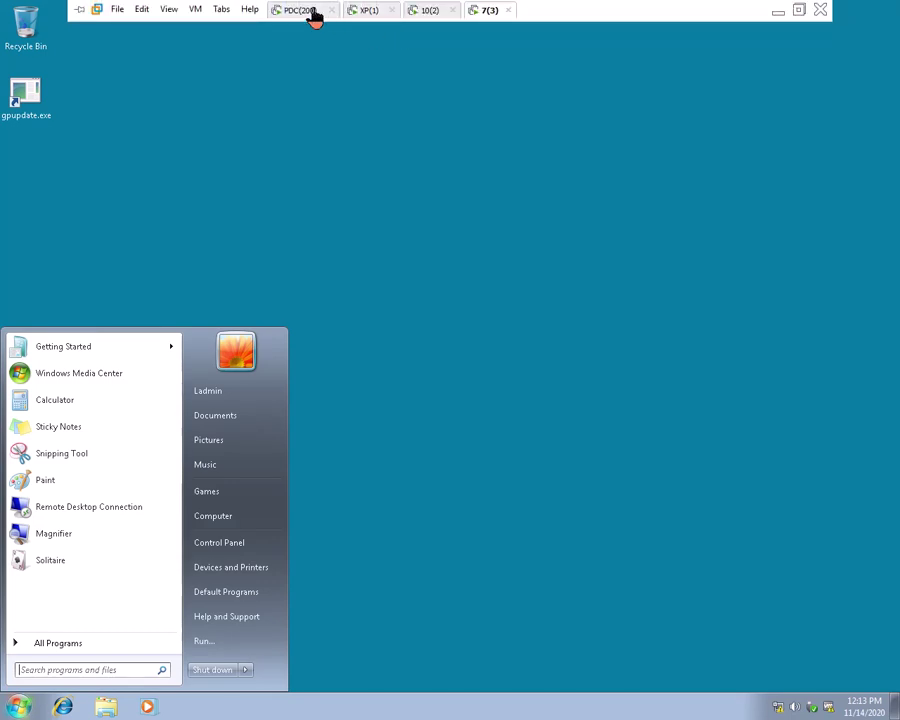
click(308, 12)
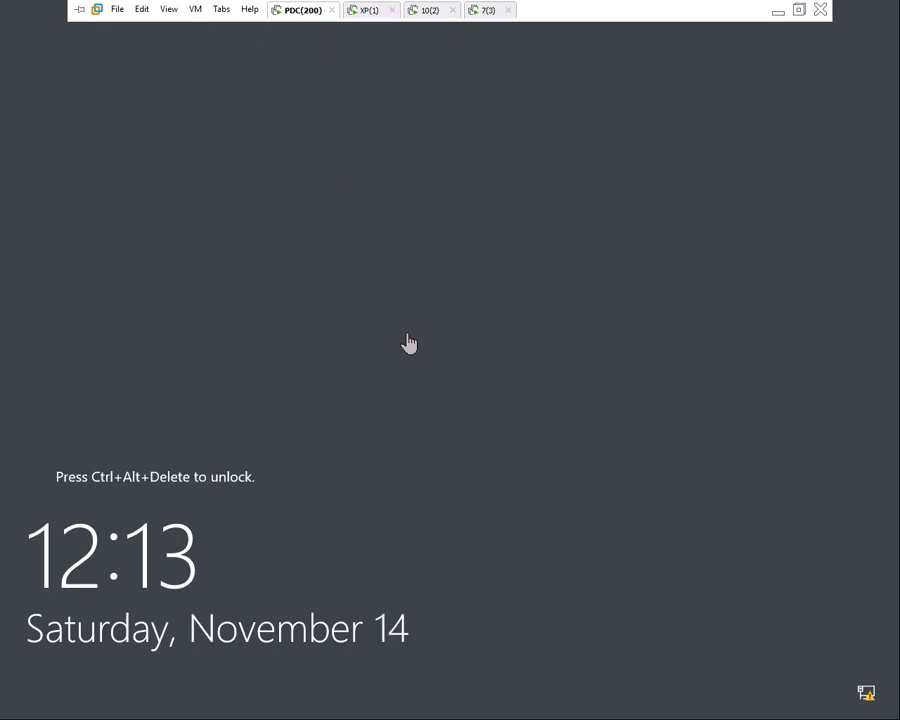
key(ctrl+alt+Insert)
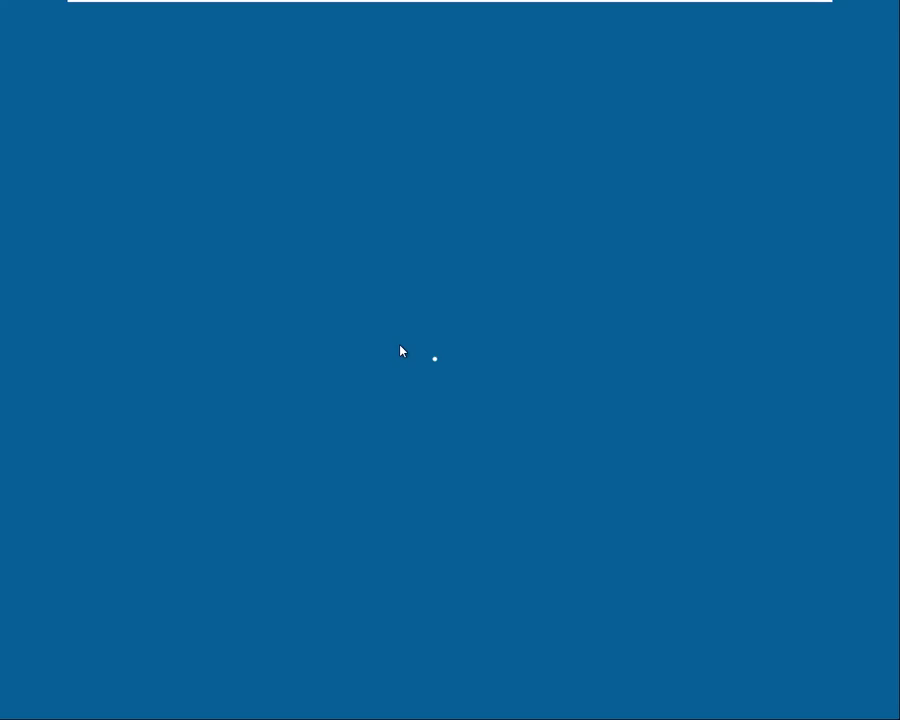
text(****)
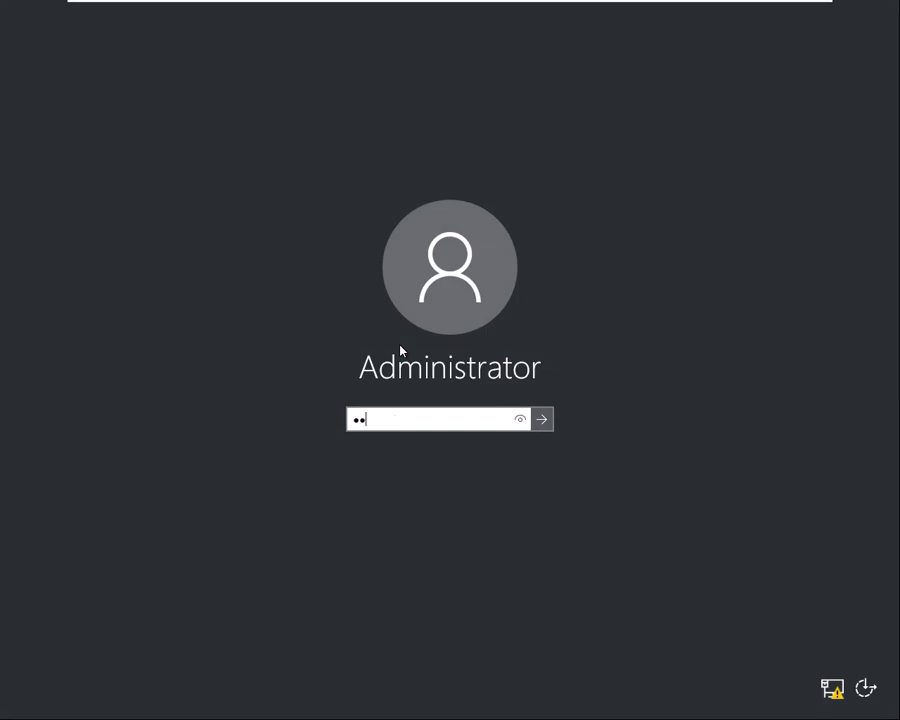
text(****)
key(Return)
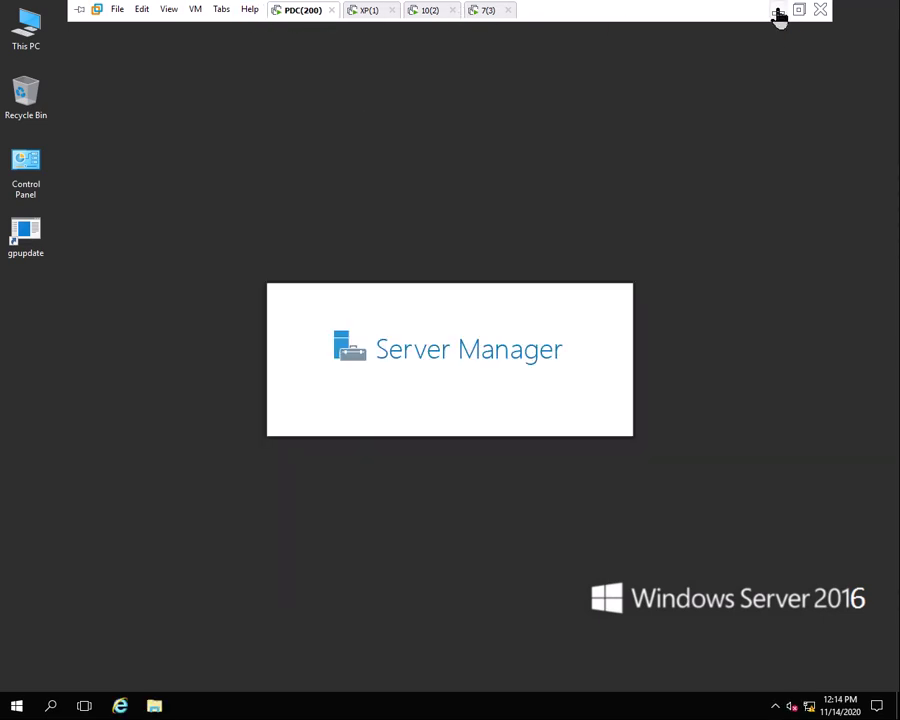
click(778, 14)
Step: Connect to penlap in VNC Viewer and maximize the remote session
click(224, 705)
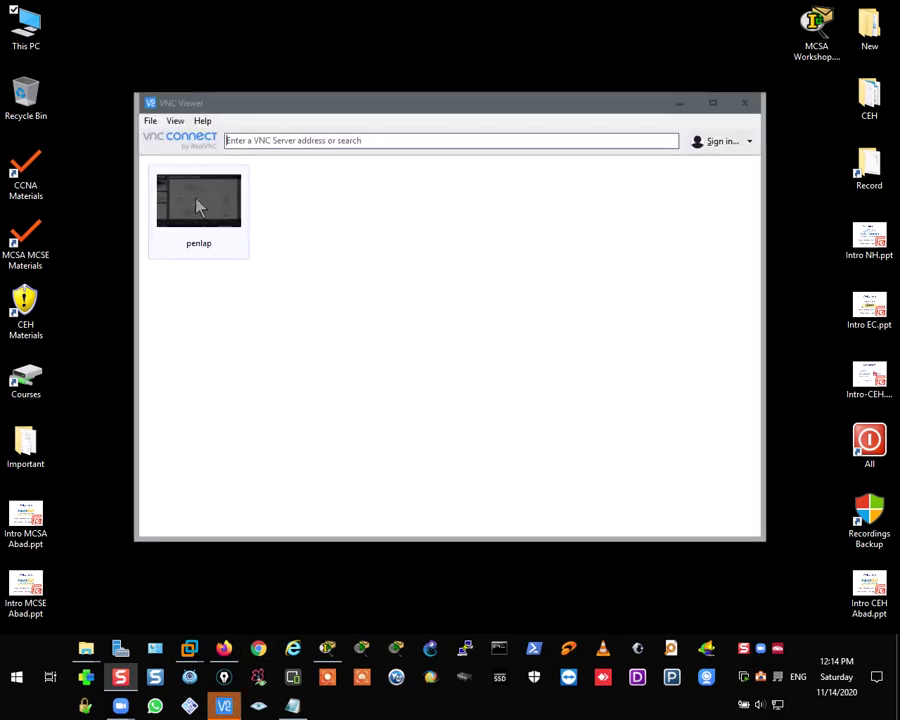
double_click(202, 208)
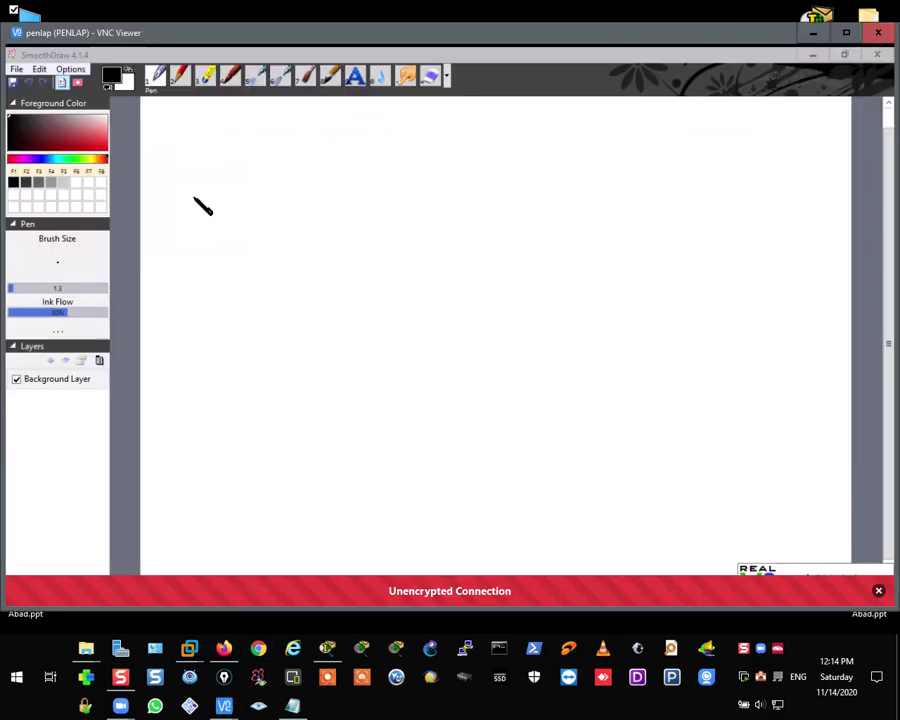
click(846, 32)
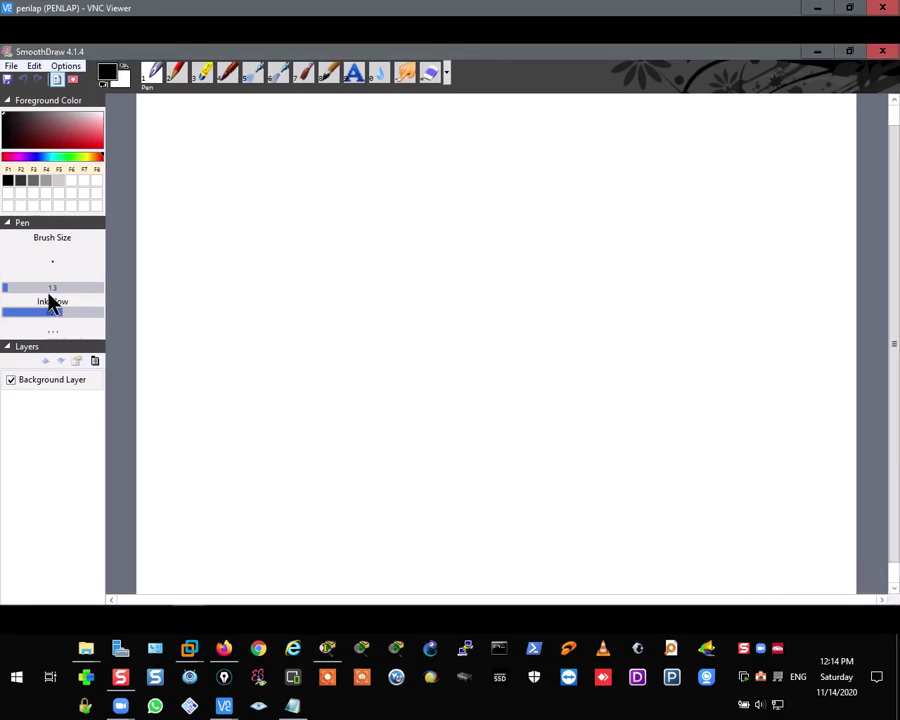
Step: Draw the large box with a bottom band labelled Host os 2019
mouse_move(710, 240)
mouse_down()
mouse_move(354, 239)
mouse_move(344, 422)
mouse_up()
mouse_move(713, 241)
mouse_down()
mouse_move(707, 436)
mouse_move(345, 426)
mouse_up()
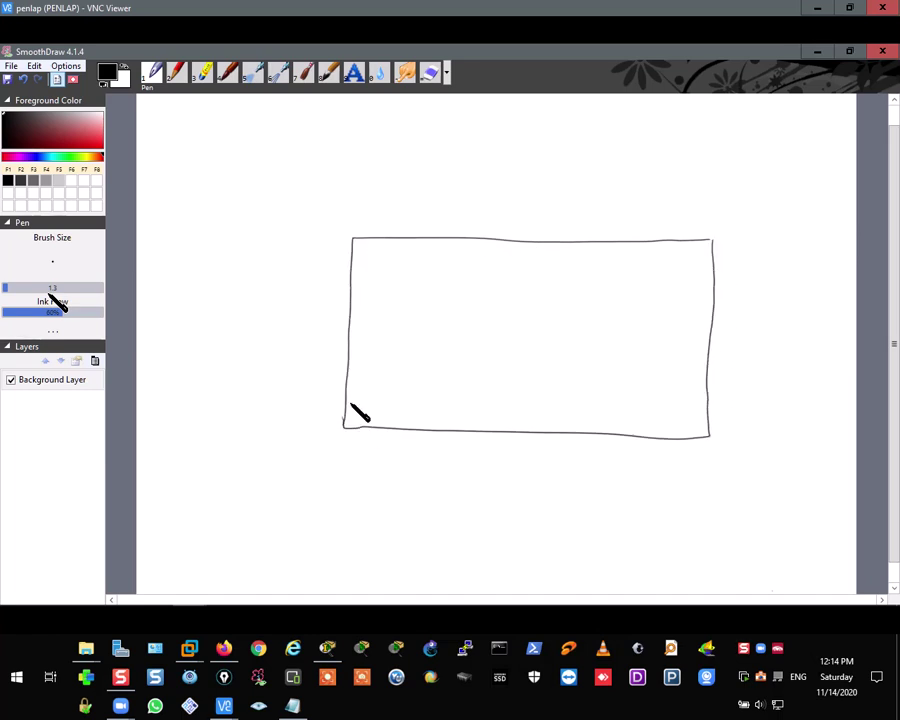
drag(494, 396, 503, 399)
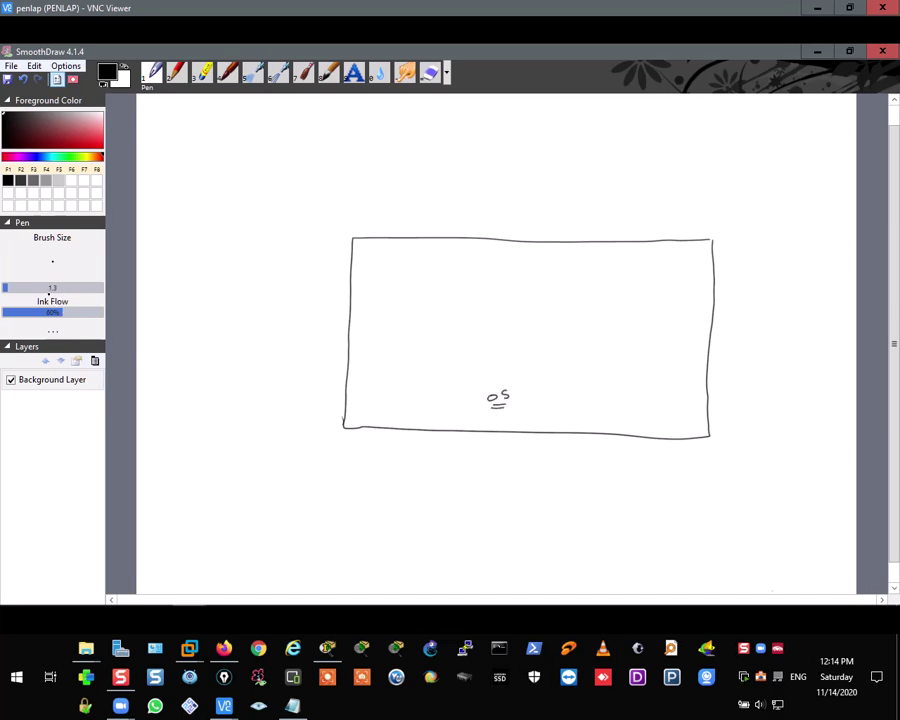
drag(707, 382, 348, 379)
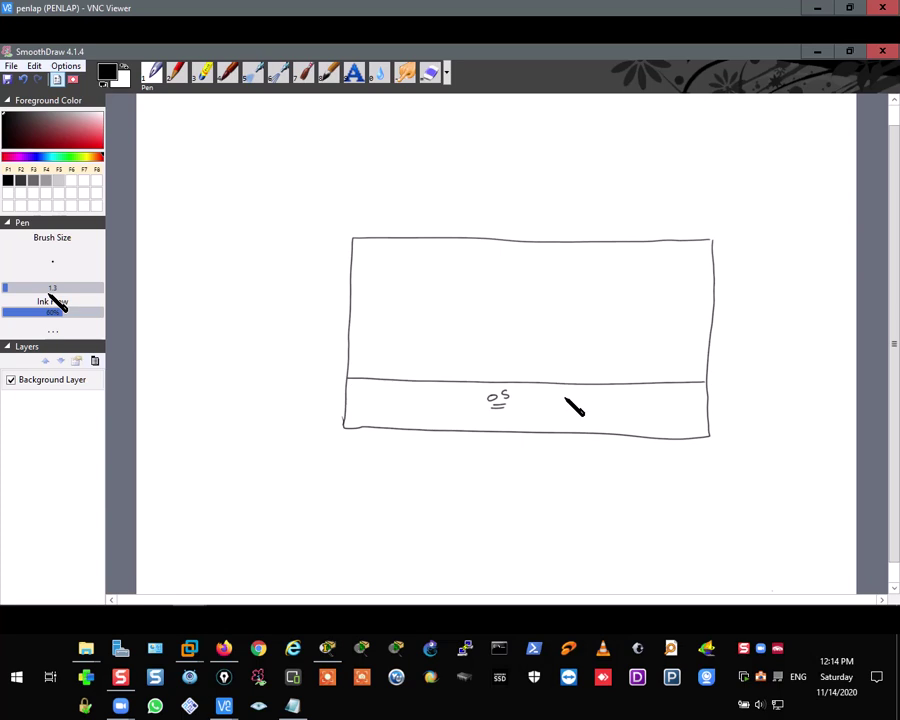
mouse_move(562, 400)
mouse_down()
mouse_move(603, 400)
mouse_move(574, 394)
mouse_move(544, 404)
mouse_move(613, 412)
mouse_move(622, 397)
mouse_up()
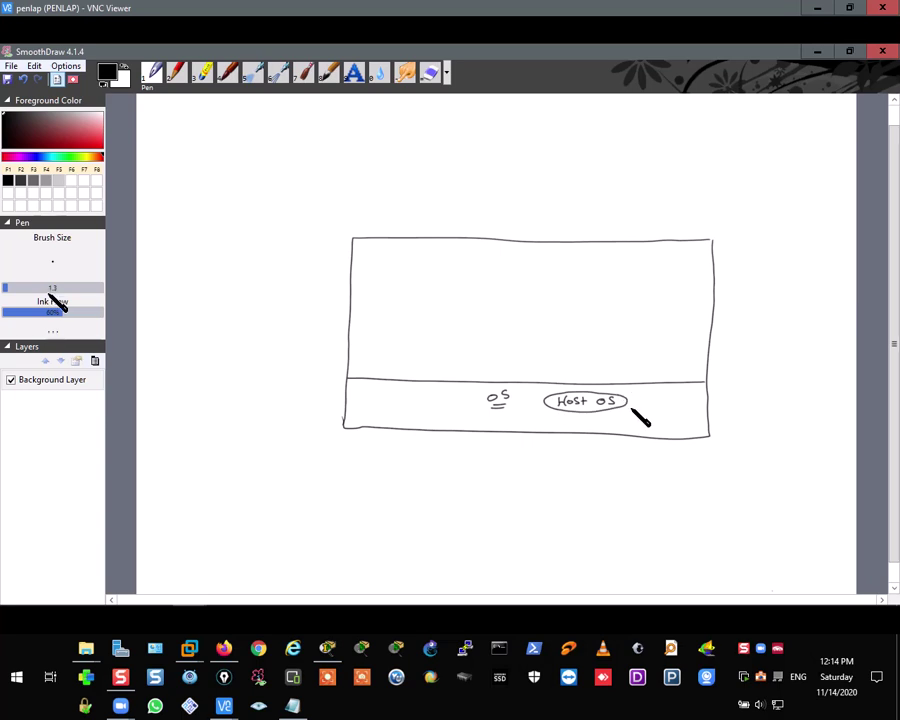
drag(639, 408, 661, 416)
Step: Add a band above it labelled VMware workstation
drag(702, 356, 348, 351)
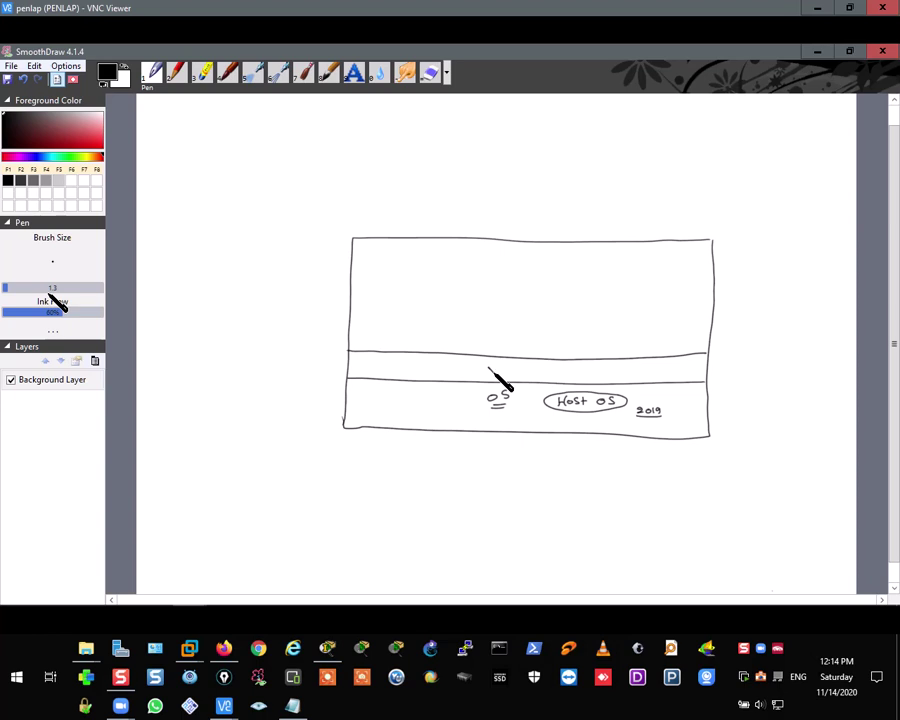
drag(498, 374, 534, 378)
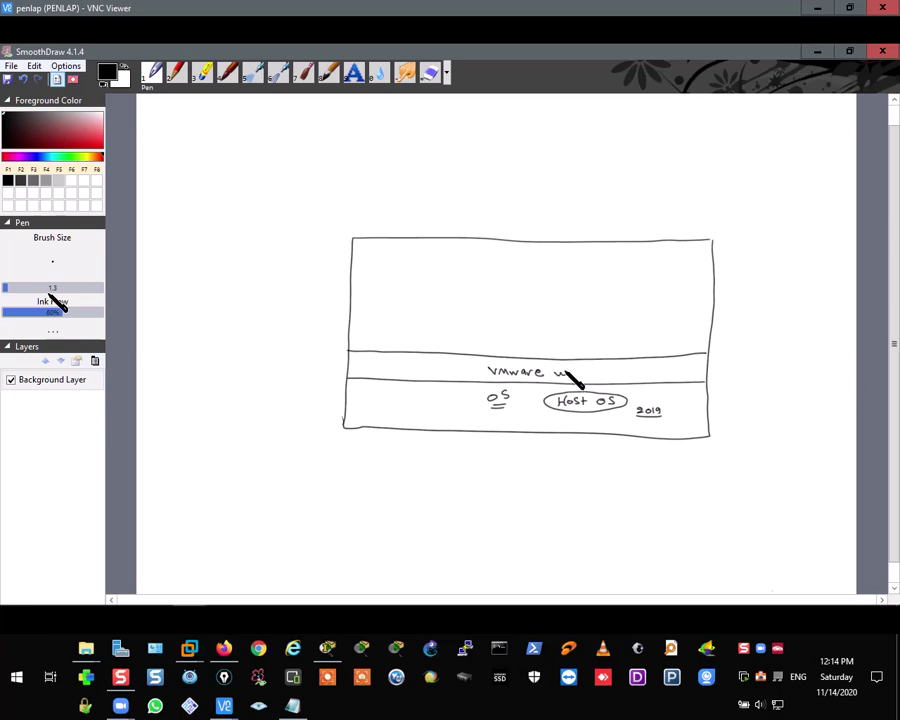
drag(571, 373, 628, 372)
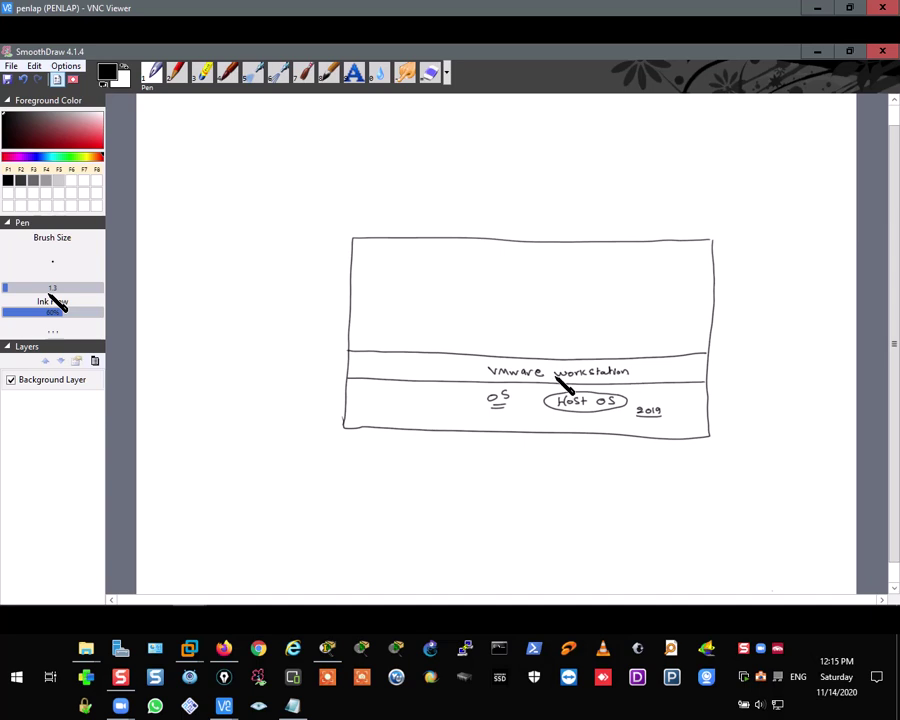
drag(503, 377, 523, 377)
Step: Draw four small guest boxes atop the diagram and label them VM1 through VM4
mouse_move(418, 286)
mouse_down()
mouse_move(367, 289)
mouse_move(366, 340)
mouse_up()
mouse_move(421, 290)
mouse_down()
mouse_move(418, 340)
mouse_move(366, 342)
mouse_up()
mouse_move(492, 287)
mouse_down()
mouse_move(442, 289)
mouse_move(442, 346)
mouse_move(485, 347)
mouse_move(494, 287)
mouse_up()
mouse_move(556, 288)
mouse_down()
mouse_move(516, 292)
mouse_move(520, 346)
mouse_move(562, 346)
mouse_move(560, 288)
mouse_up()
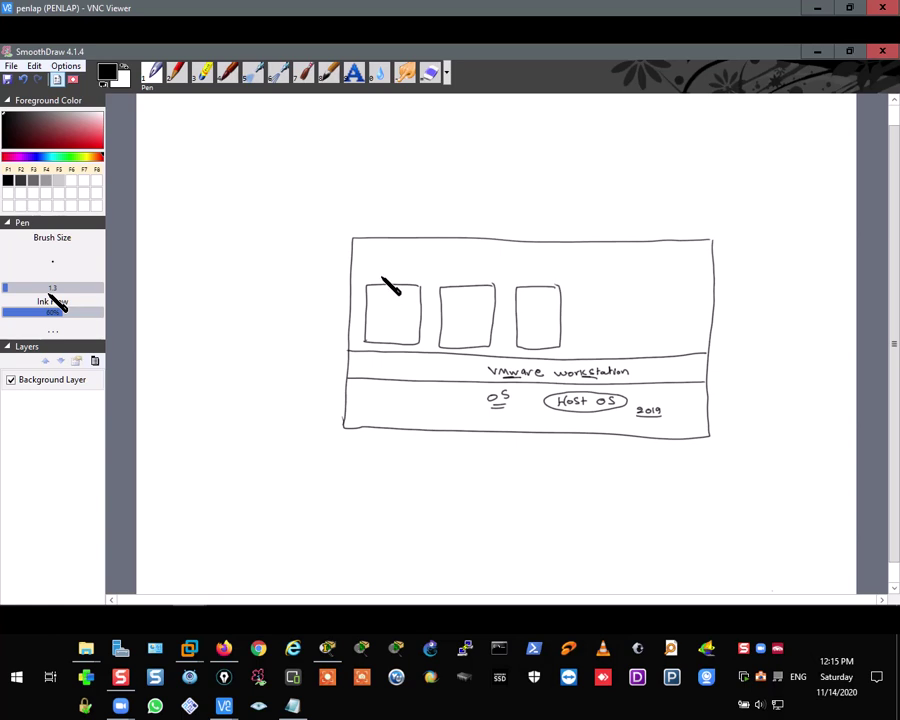
mouse_move(381, 275)
mouse_down()
mouse_move(403, 283)
mouse_move(537, 280)
mouse_up()
drag(540, 278, 545, 284)
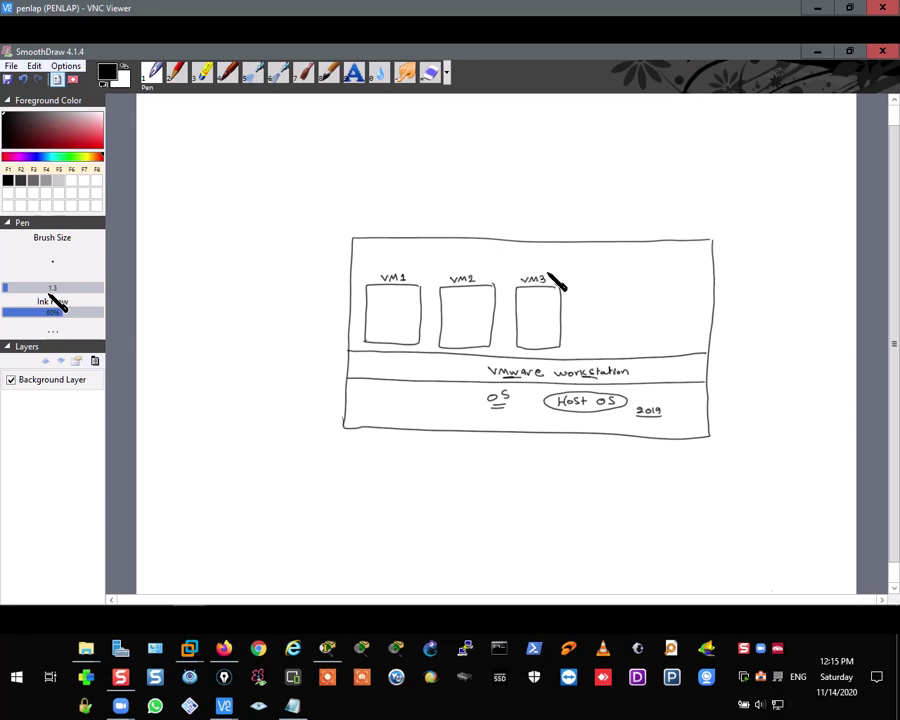
mouse_move(628, 290)
mouse_down()
mouse_move(576, 298)
mouse_move(579, 346)
mouse_move(623, 346)
mouse_move(629, 291)
mouse_move(585, 279)
mouse_move(613, 287)
mouse_up()
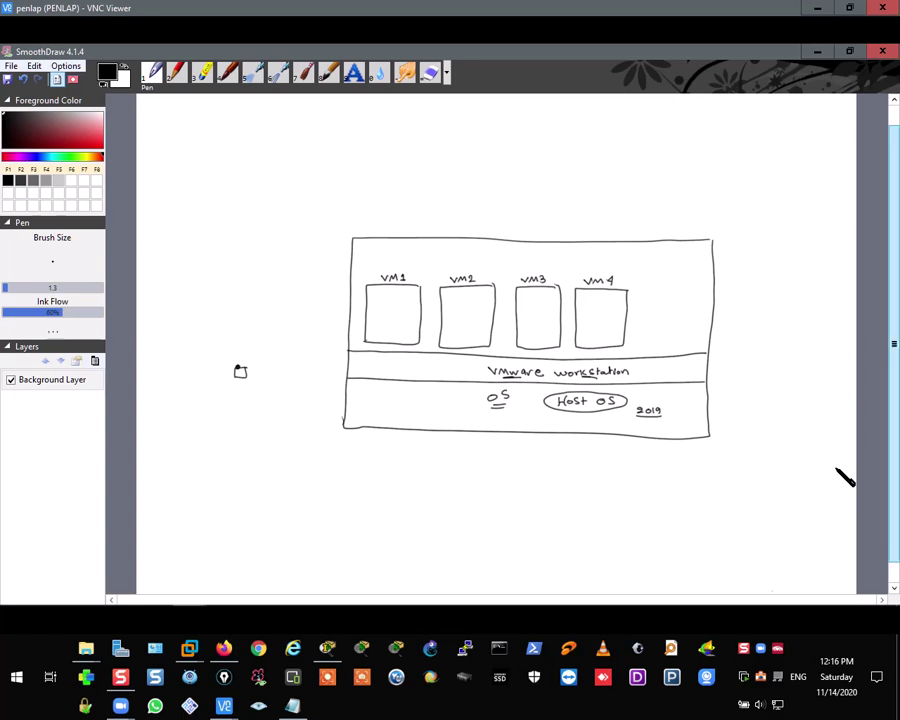
Step: Minimize the full-screen server VM and the remote drawing session, and close VNC Viewer
mouse_move(189, 652)
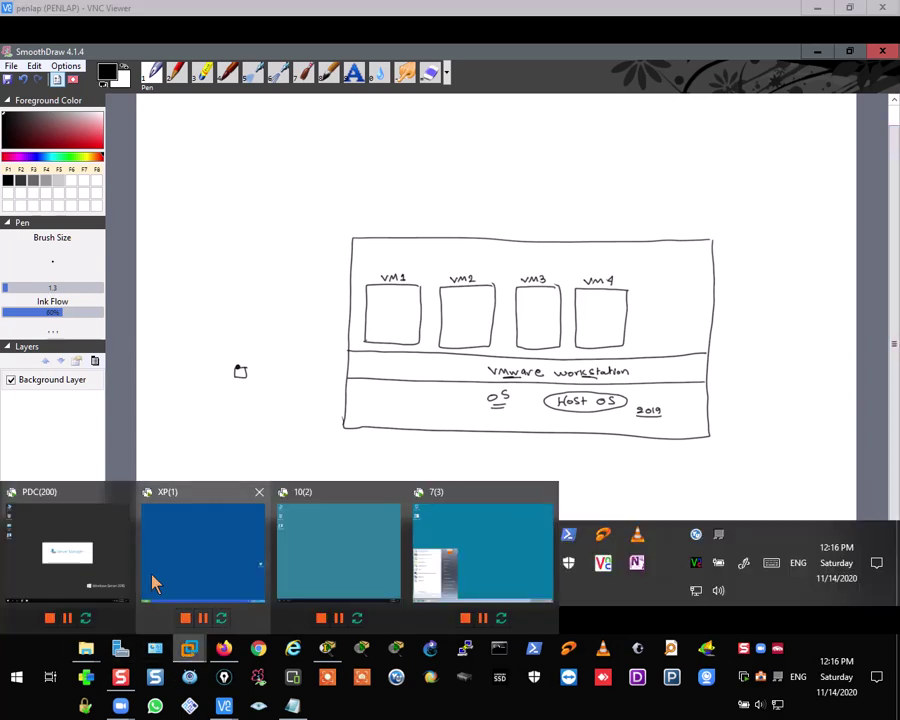
click(115, 570)
mouse_move(313, 10)
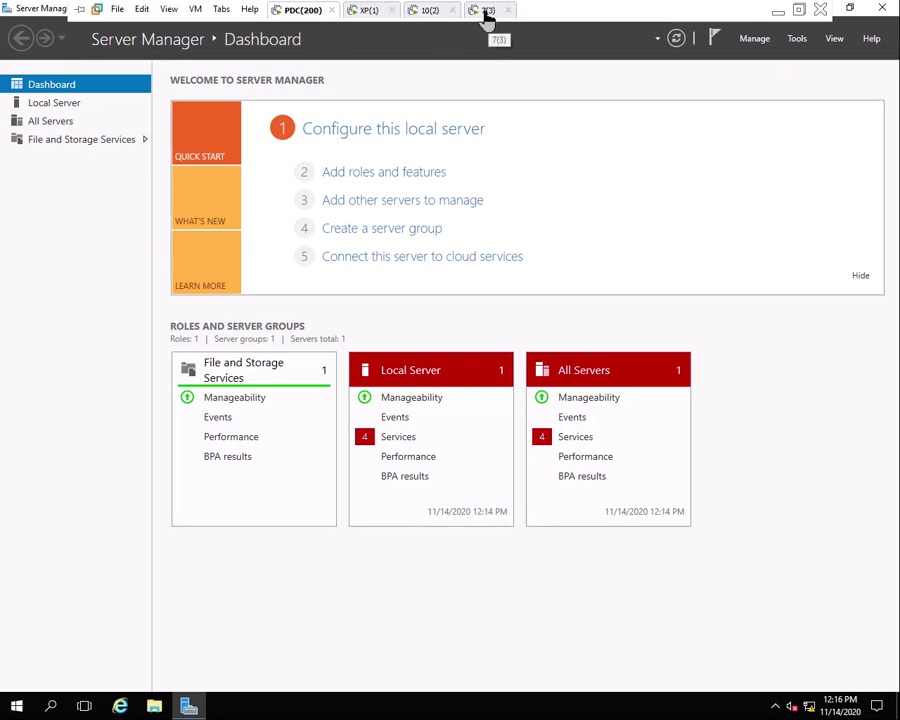
click(778, 10)
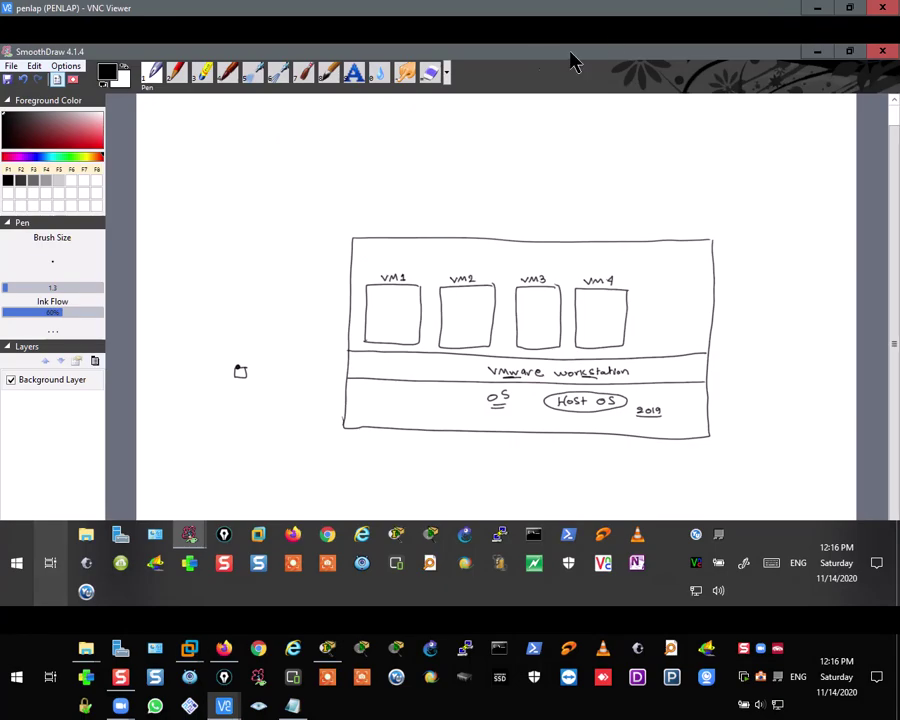
click(817, 8)
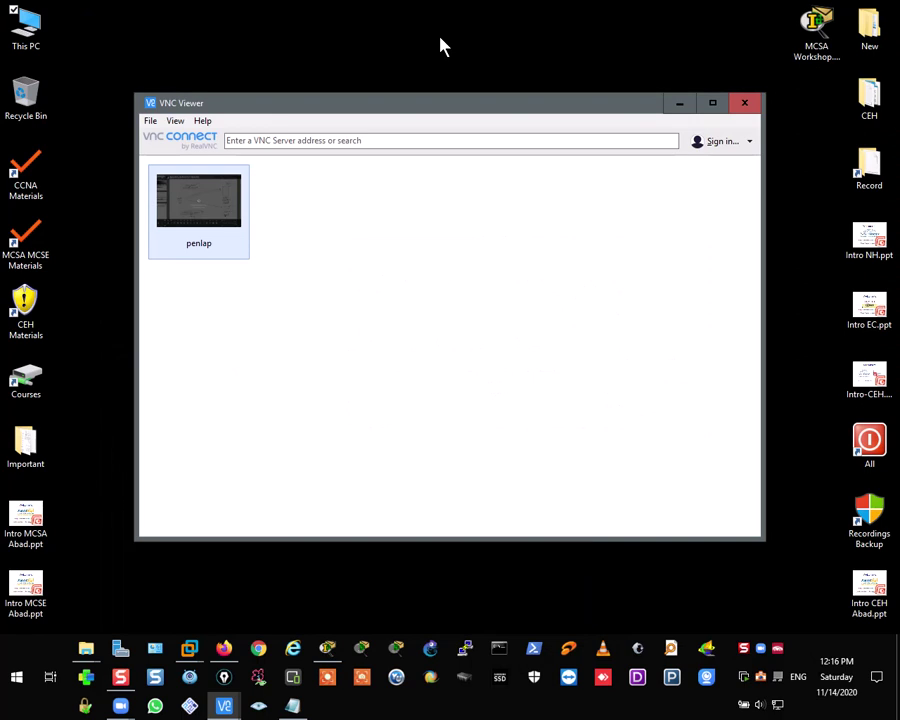
click(752, 105)
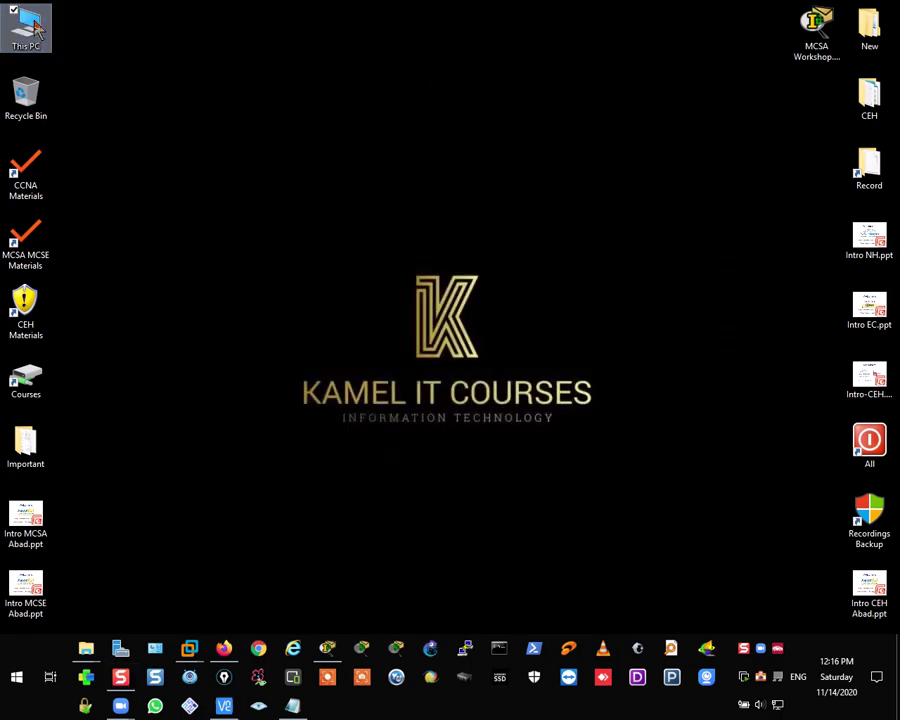
Step: Open This PC maximized and browse Data (D:) into the MCSA 2016 Machines folder
double_click(28, 28)
click(503, 120)
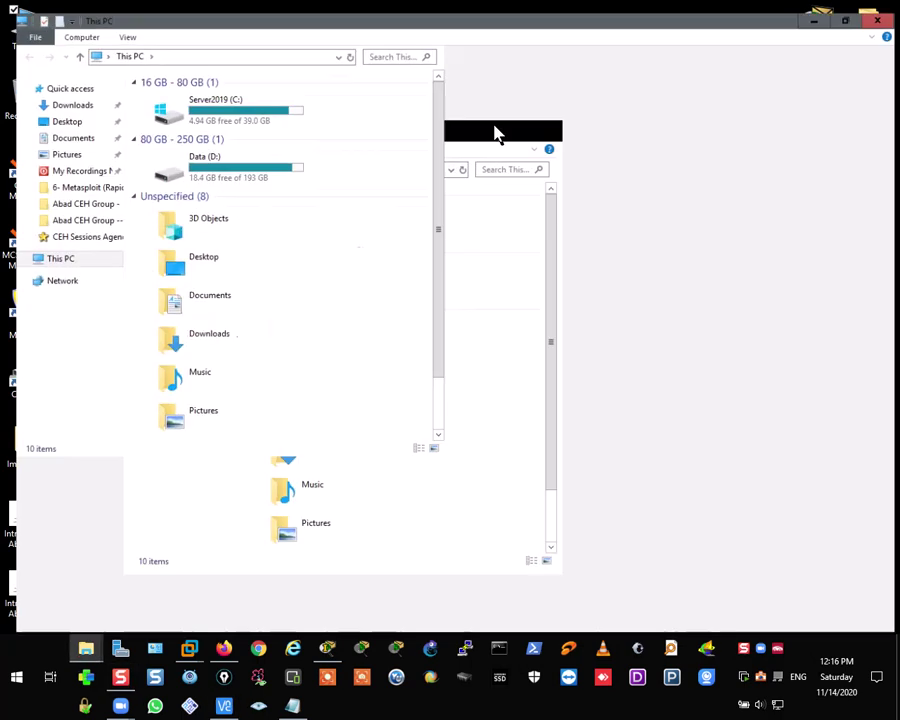
double_click(226, 162)
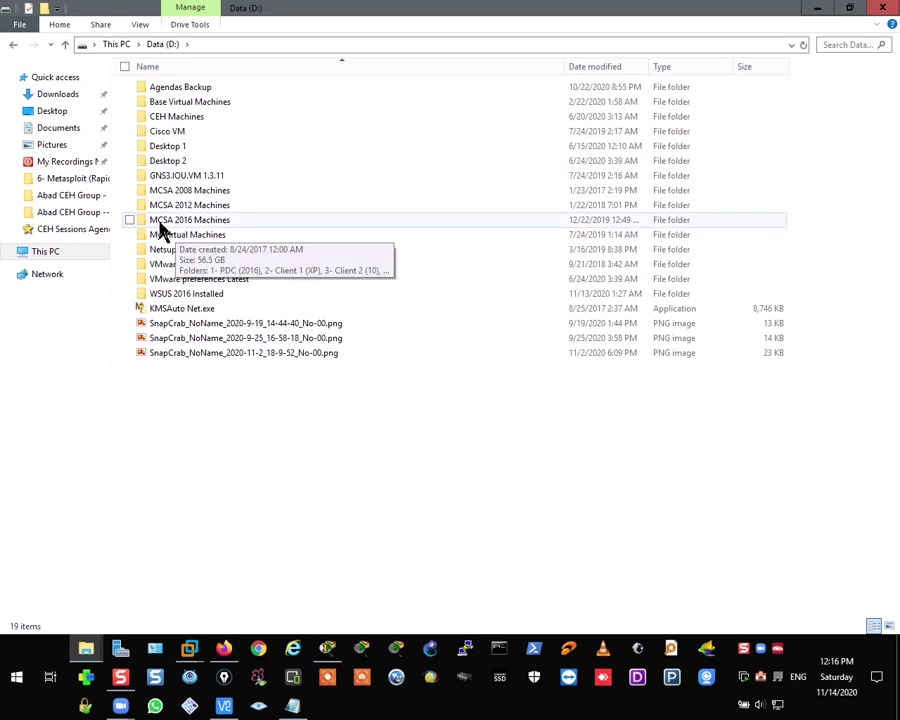
double_click(209, 228)
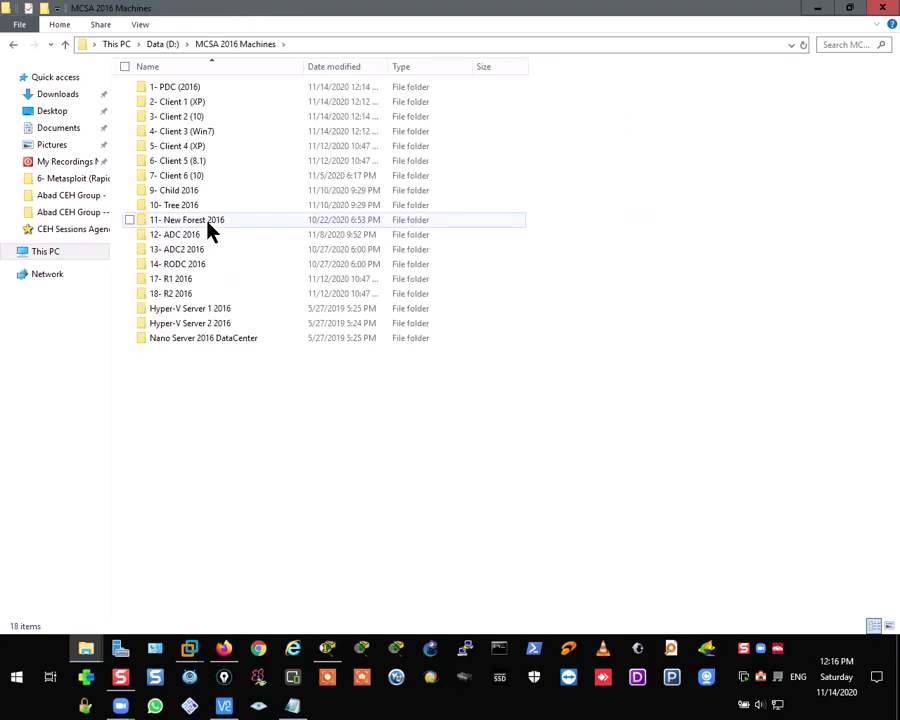
Step: Compare the first four lab VM folders with the running VMs, then bring XP(1) full screen
click(148, 88)
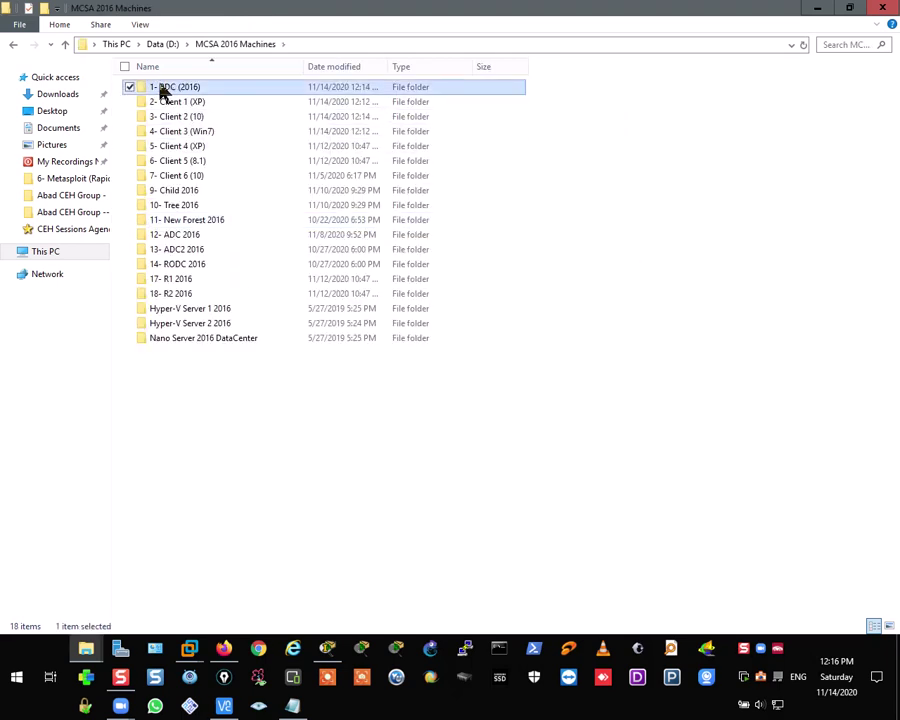
click(192, 650)
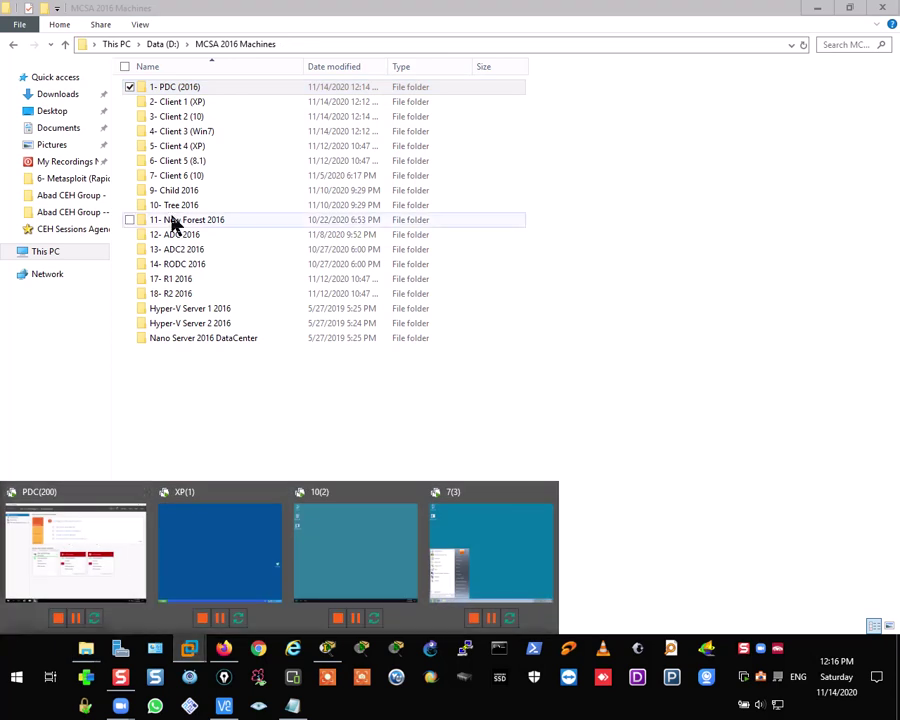
click(176, 102)
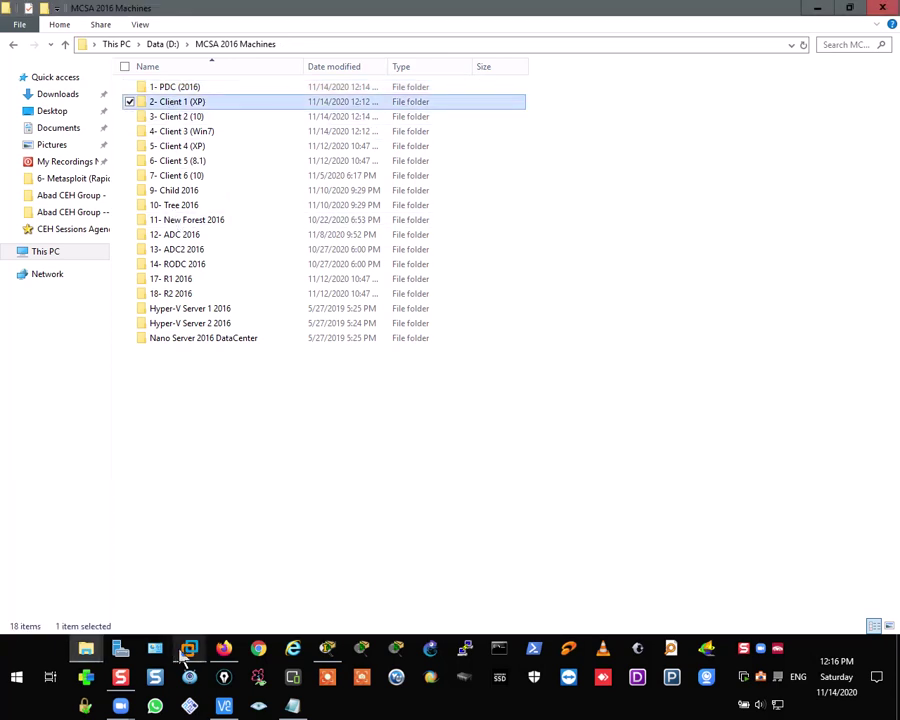
click(189, 648)
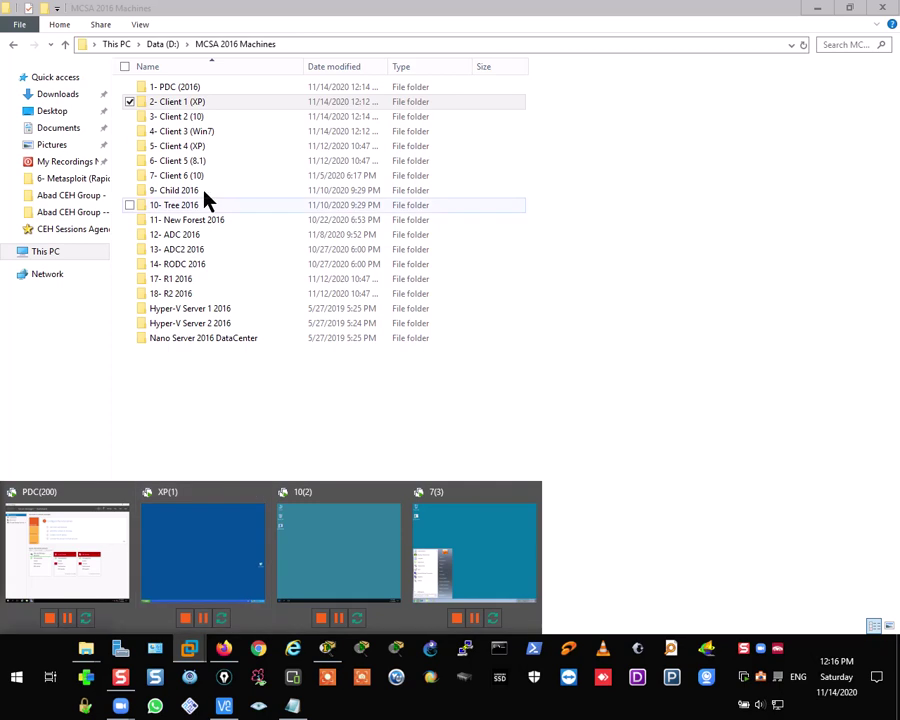
click(187, 118)
click(190, 138)
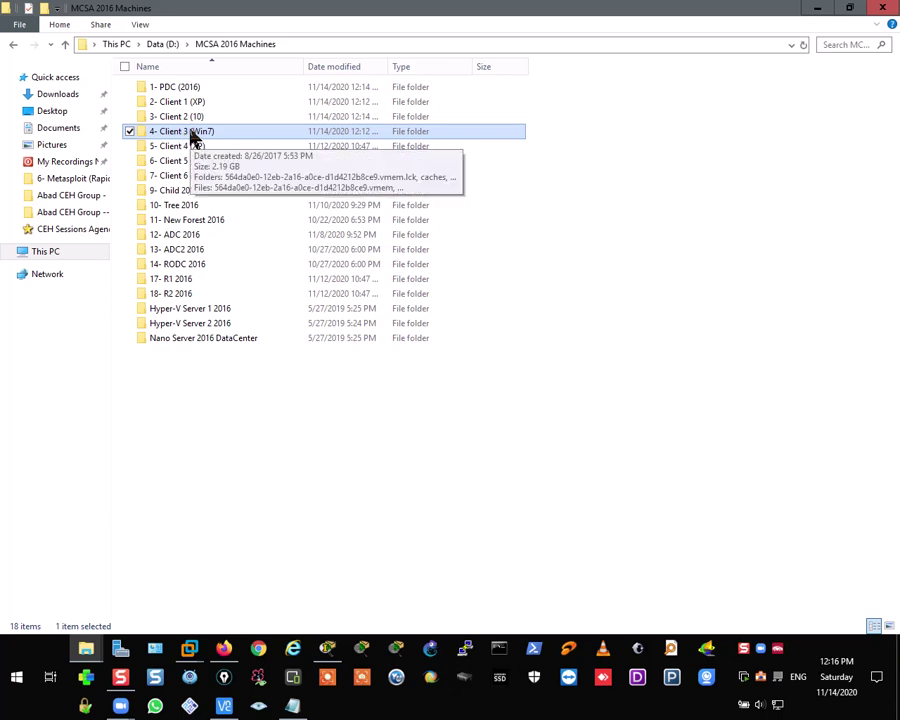
click(192, 650)
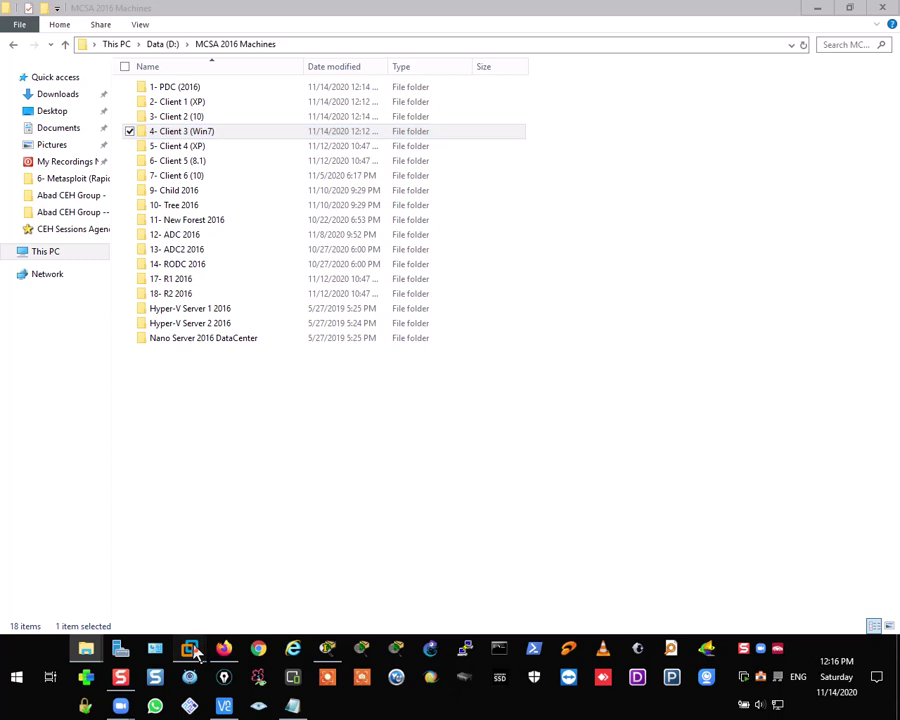
click(197, 545)
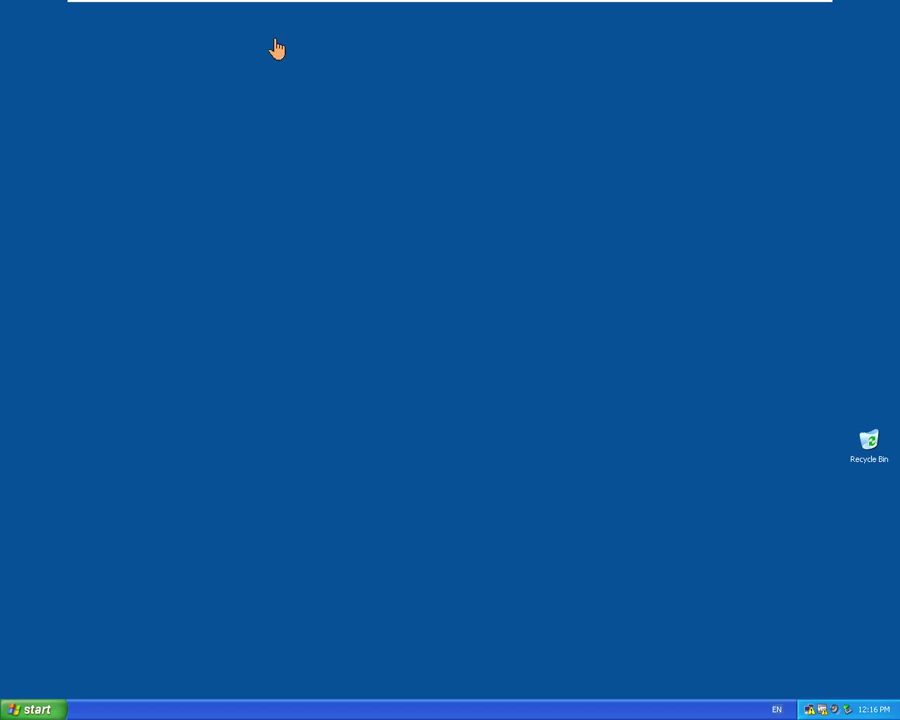
Step: Check the XP(1) tab's Power options, then minimize the full-screen VMware window
right_click(362, 10)
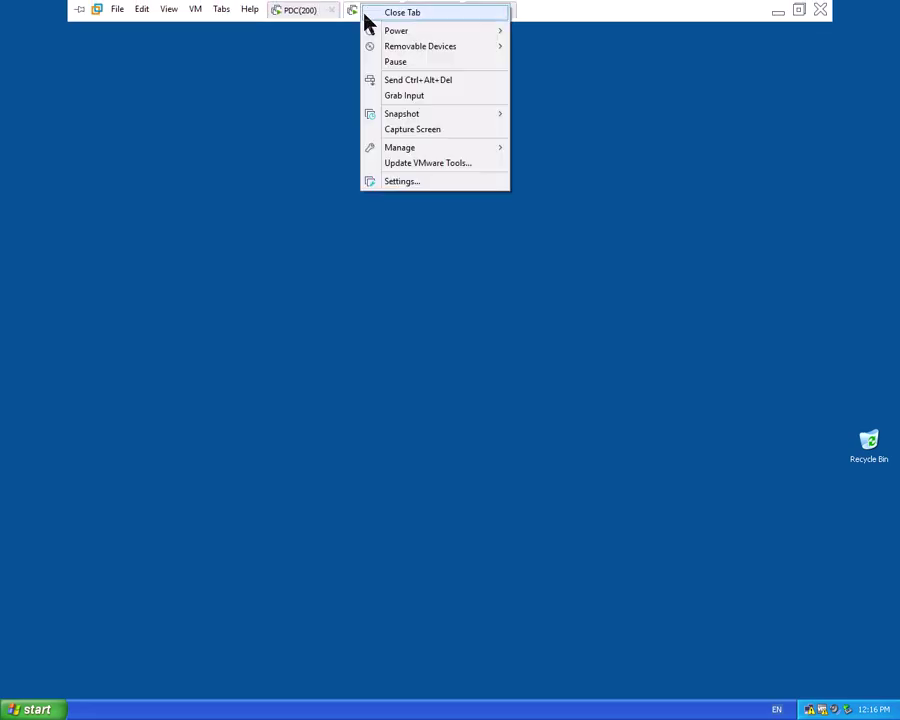
mouse_move(420, 32)
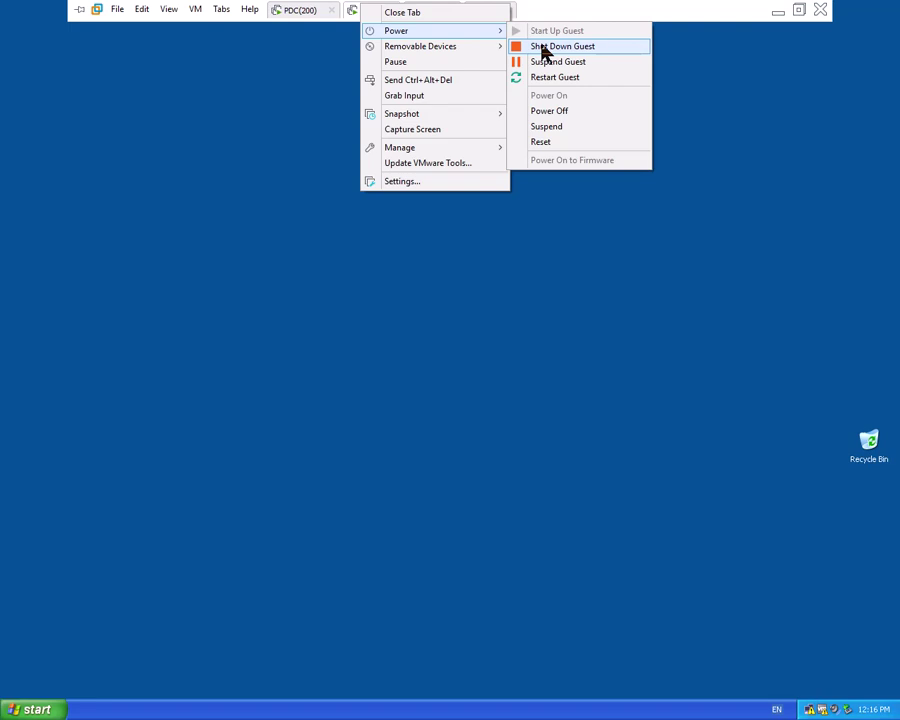
click(784, 12)
click(779, 12)
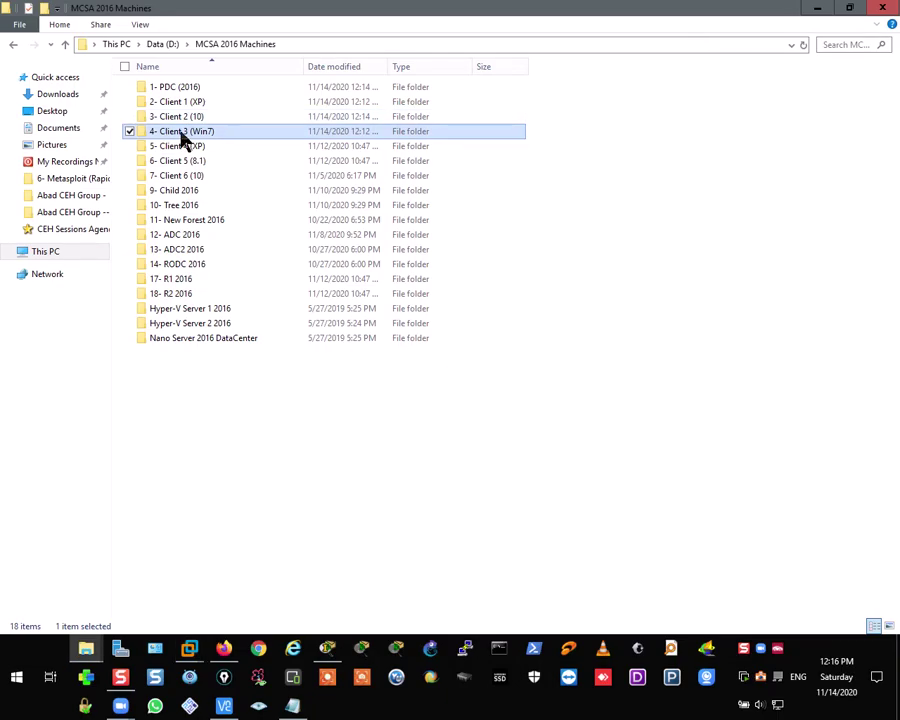
mouse_move(182, 142)
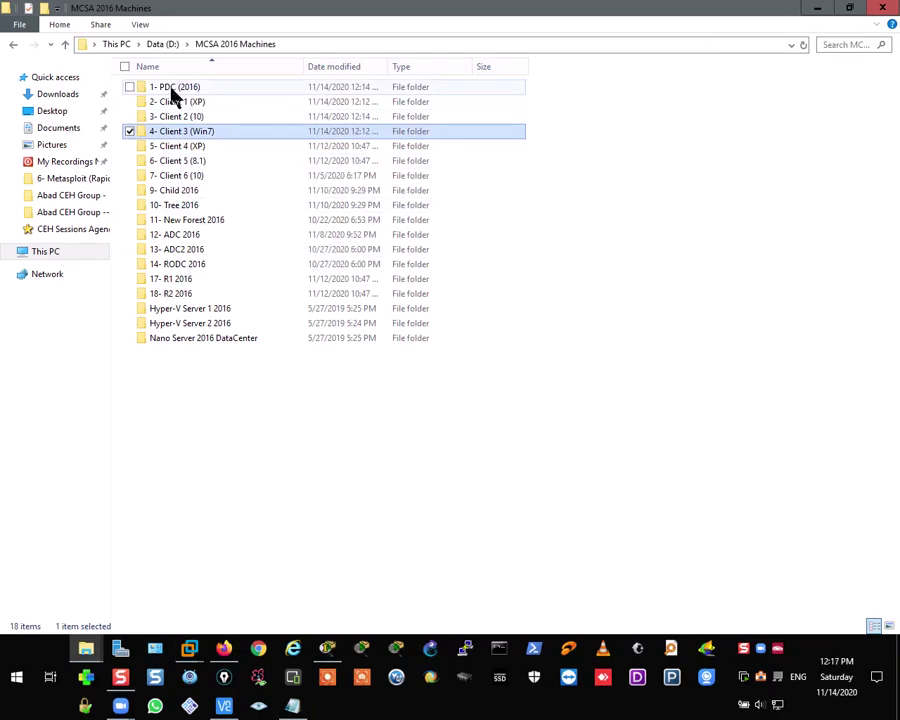
Step: Step through the lab VM folders from 1- PDC (2016) down to 11- New Forest 2016
click(187, 89)
click(188, 103)
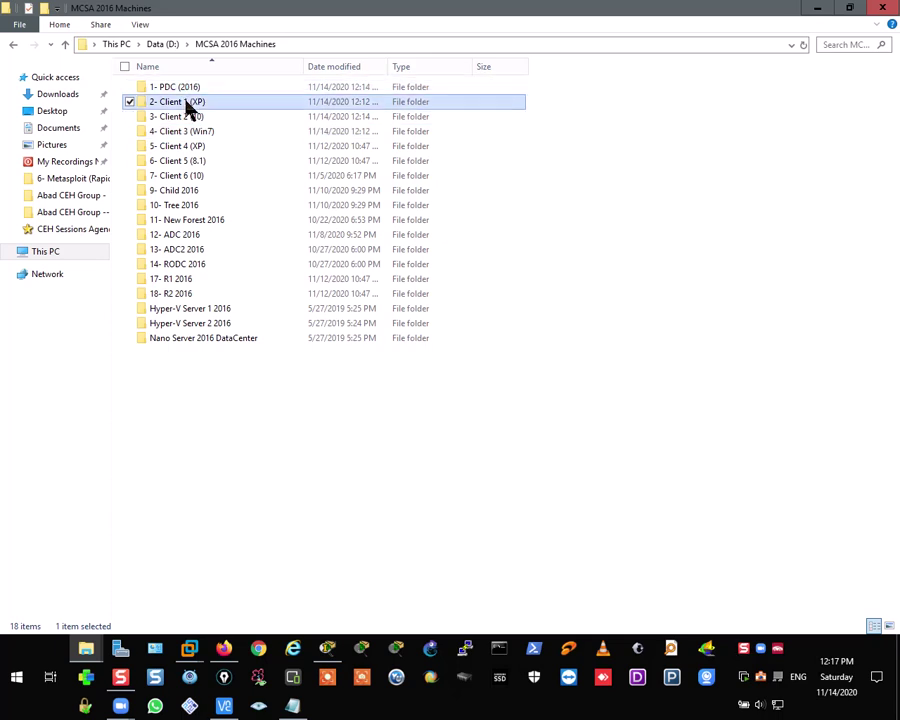
click(190, 118)
click(192, 132)
click(190, 147)
click(187, 161)
click(186, 176)
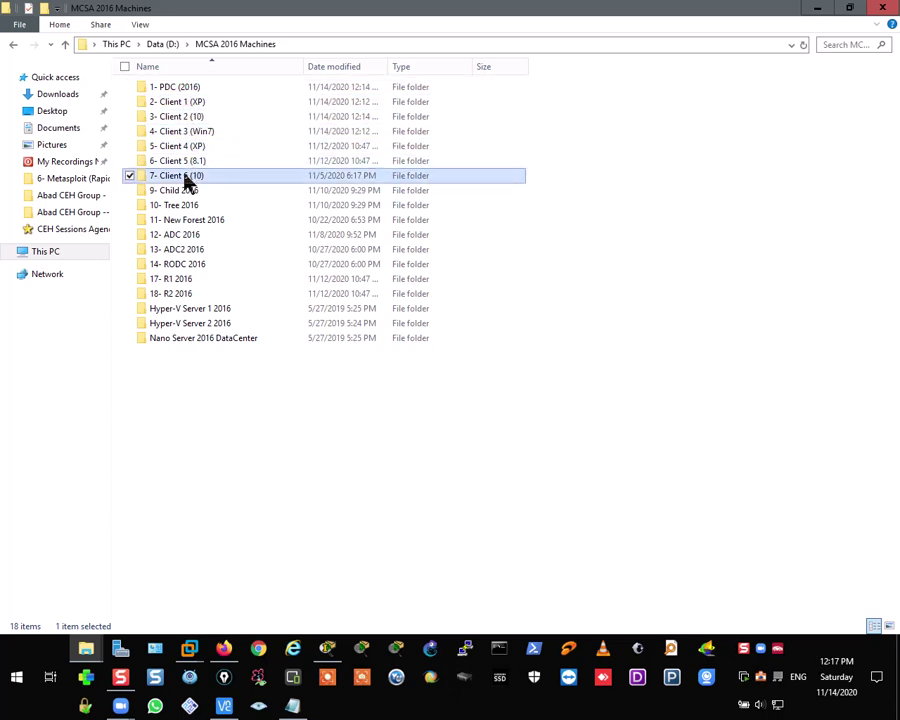
click(181, 190)
click(181, 205)
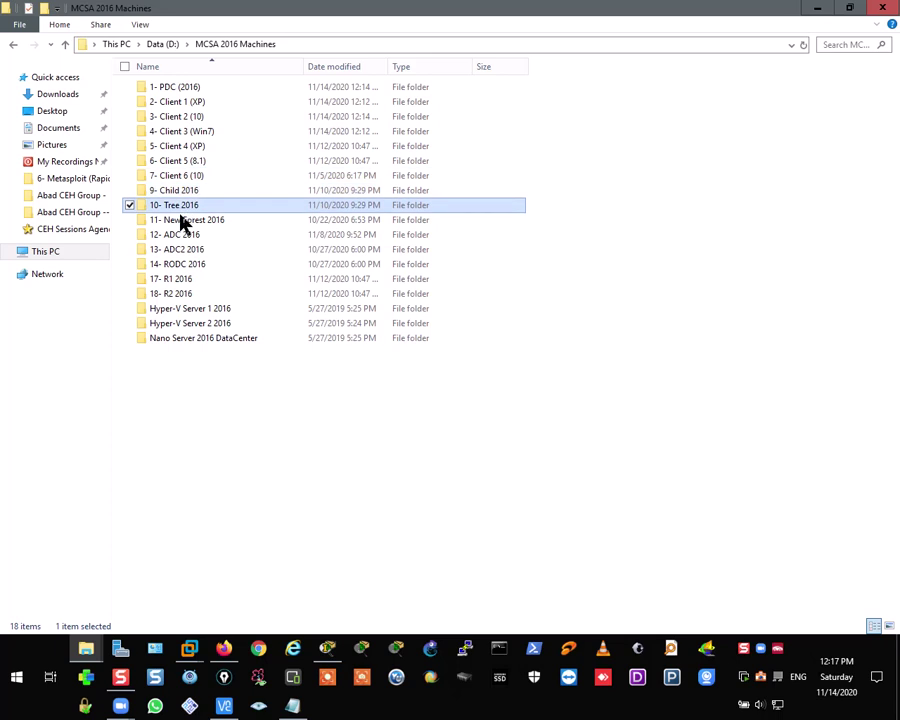
click(181, 220)
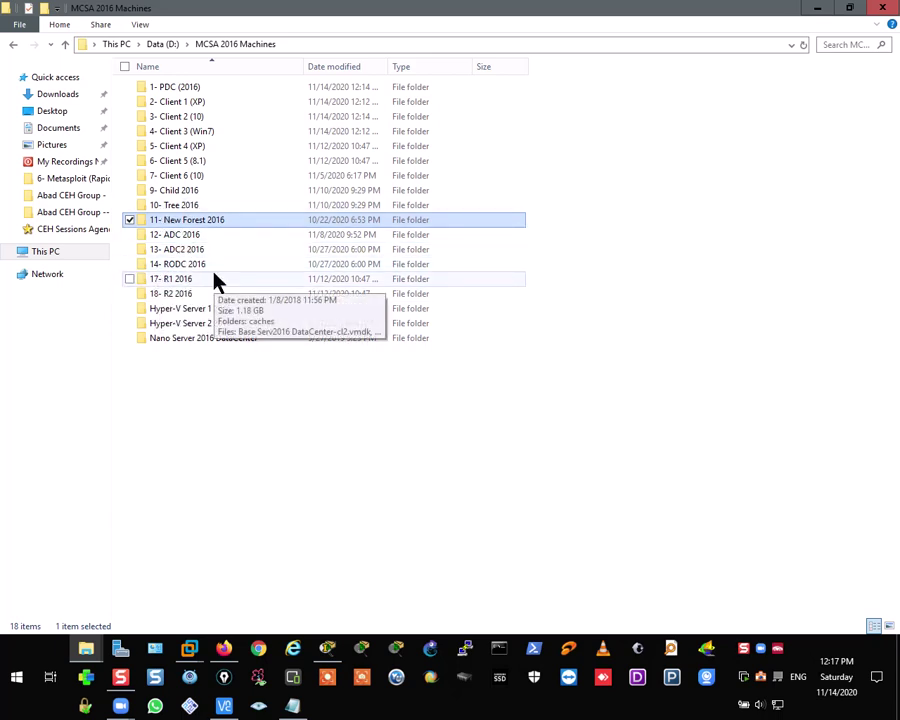
Step: Return to the folder, go up through Data (D:) to This PC, and minimize Explorer
click(226, 706)
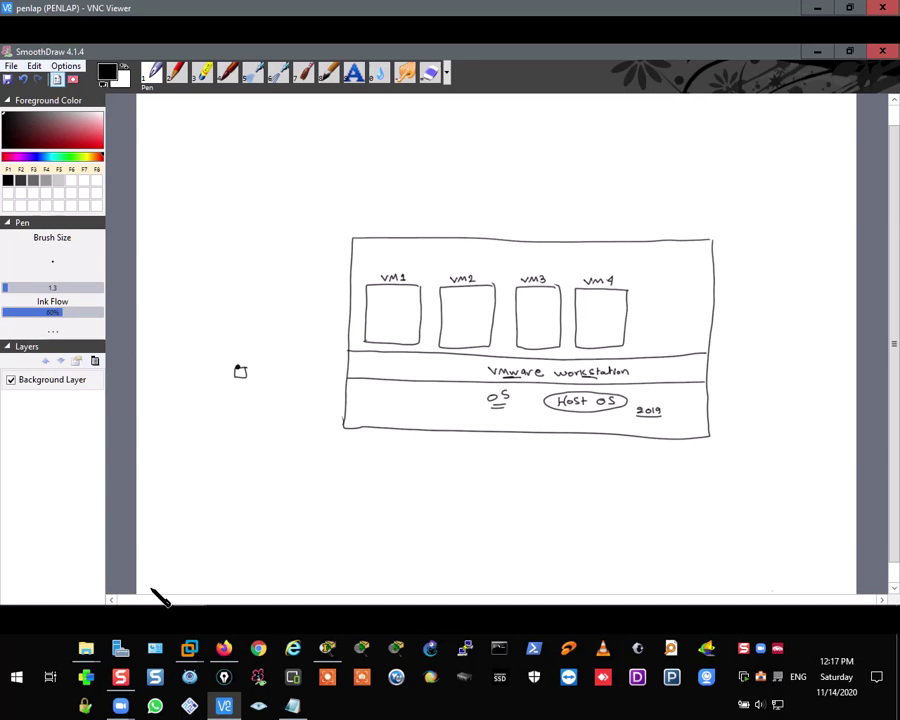
mouse_move(90, 651)
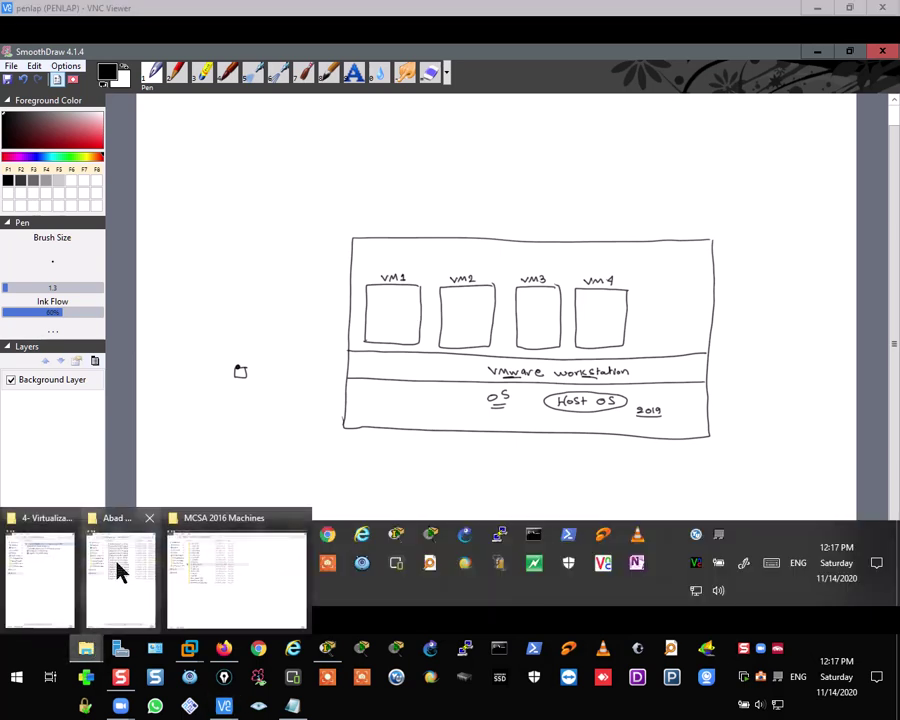
click(205, 548)
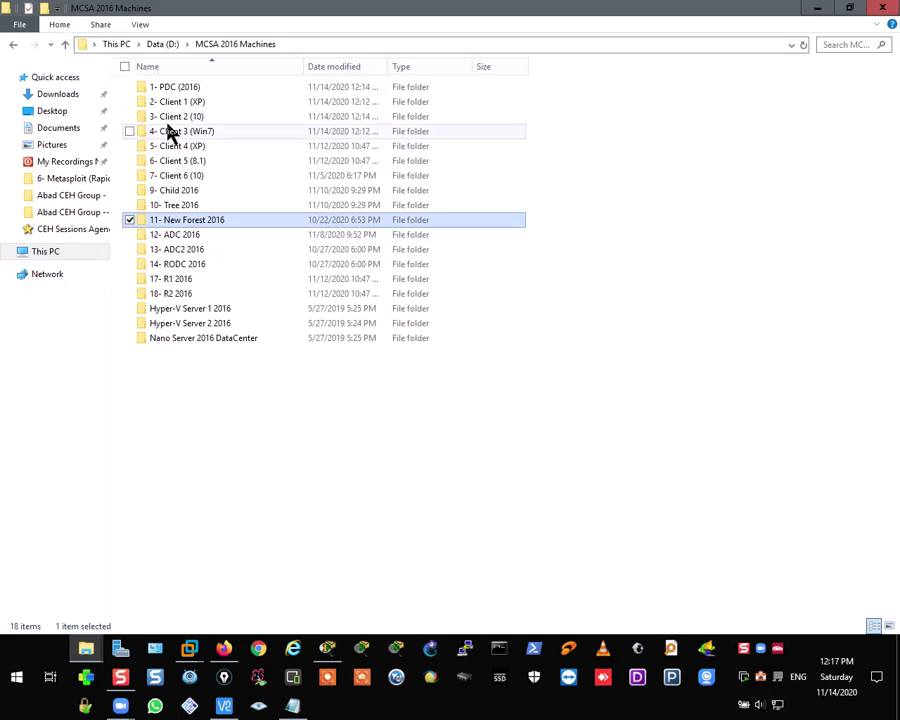
click(64, 46)
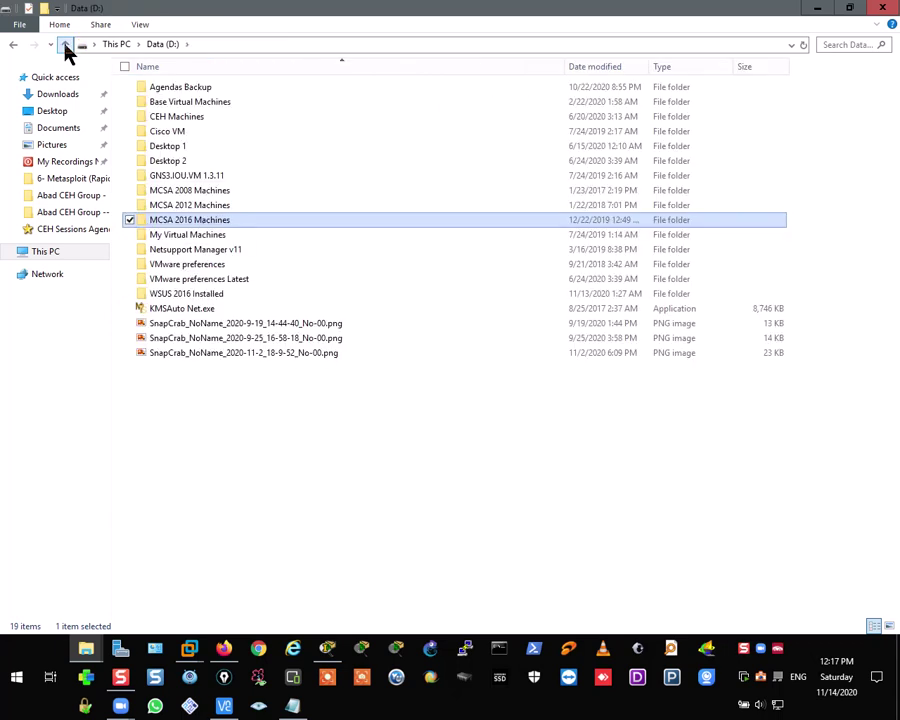
click(65, 46)
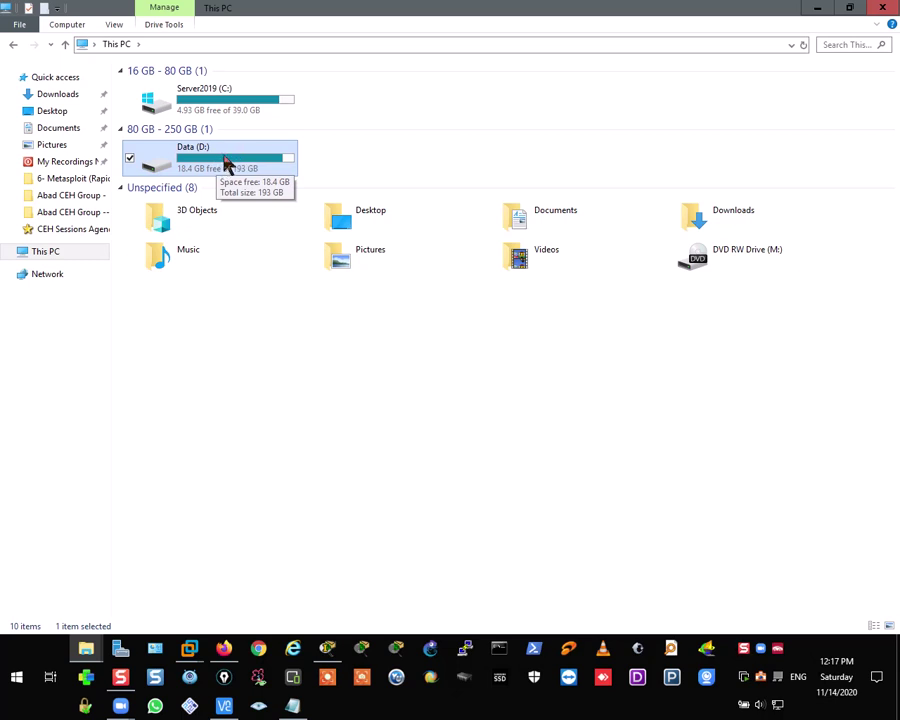
click(816, 12)
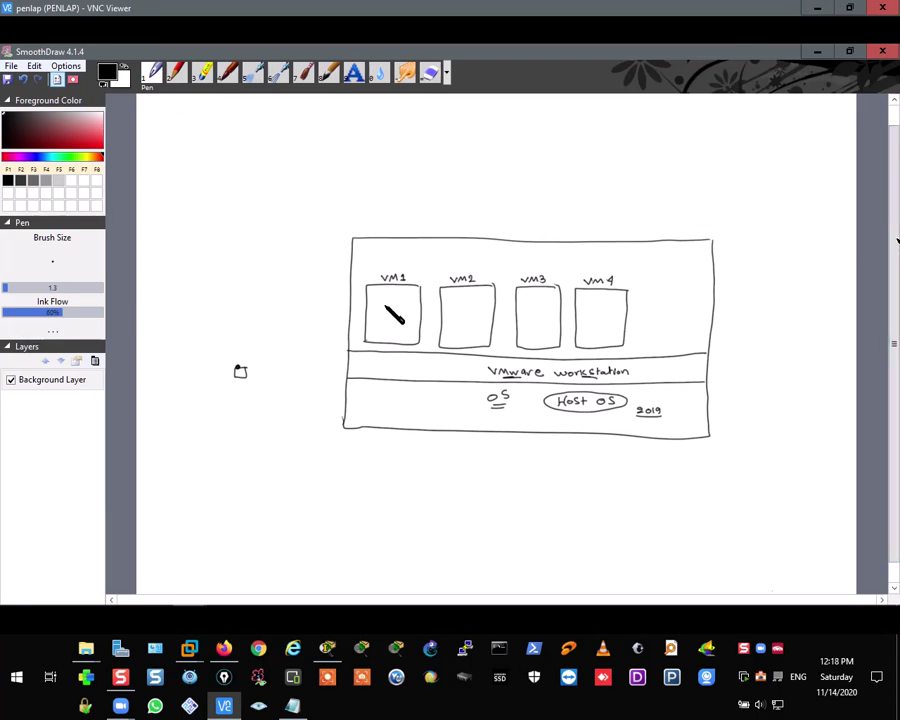
Step: Handwrite 2016, xp and 10 in the VM boxes and underline 2016 and xp
drag(379, 309, 400, 311)
drag(475, 311, 471, 318)
drag(541, 308, 540, 309)
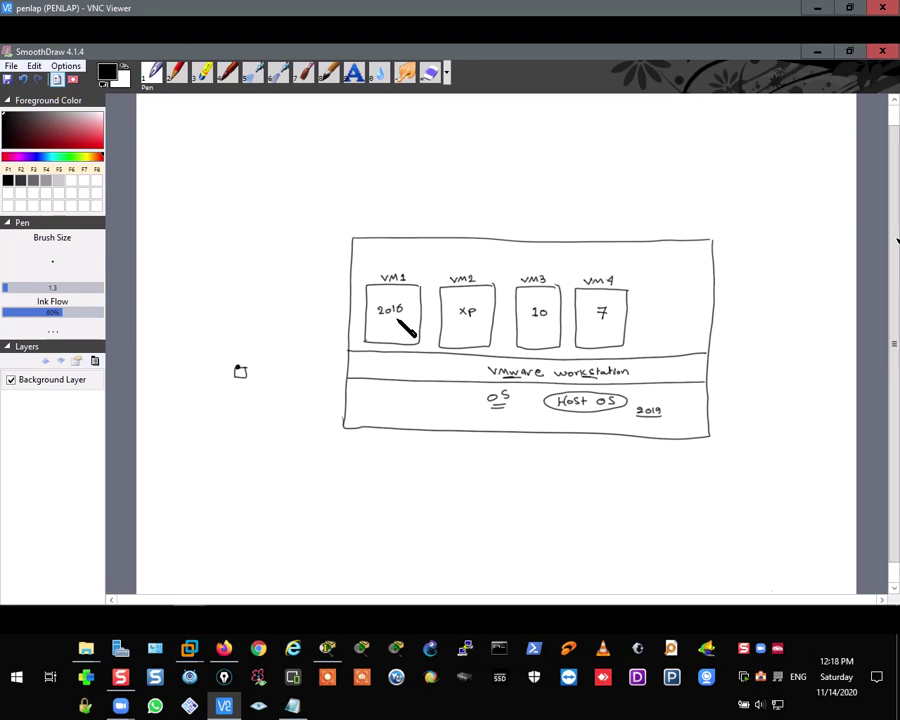
drag(383, 320, 396, 320)
drag(462, 322, 471, 322)
Step: Write Guest os and Host os beside the diagram and draw a line above the VMware box
mouse_move(750, 318)
mouse_down()
mouse_move(751, 330)
mouse_move(780, 330)
mouse_move(797, 317)
mouse_move(806, 330)
mouse_move(736, 334)
mouse_up()
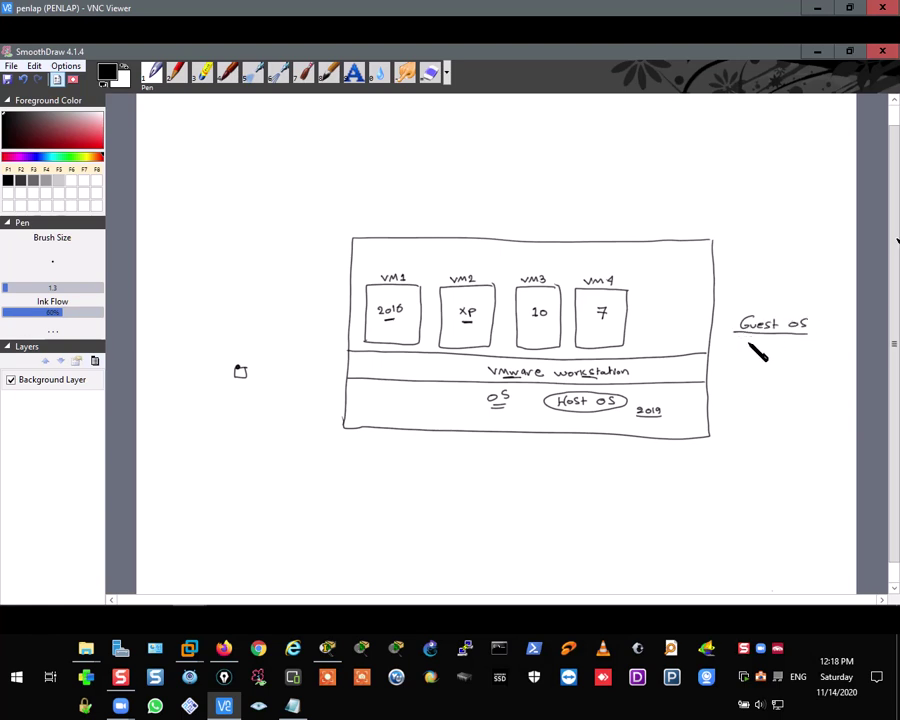
drag(757, 353, 803, 355)
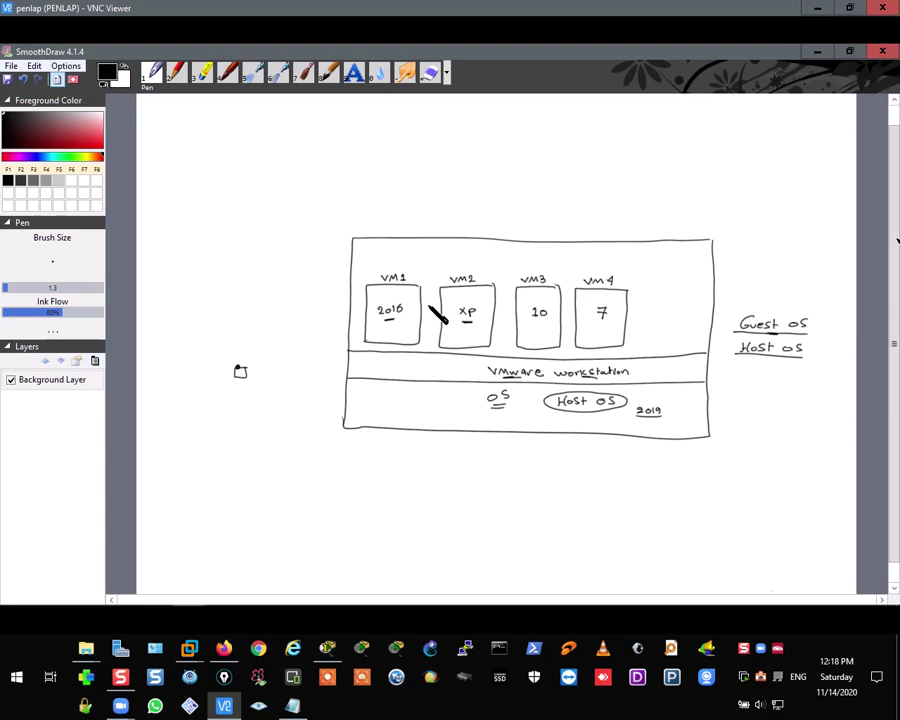
mouse_move(547, 211)
mouse_down()
mouse_move(450, 216)
mouse_move(551, 216)
mouse_up()
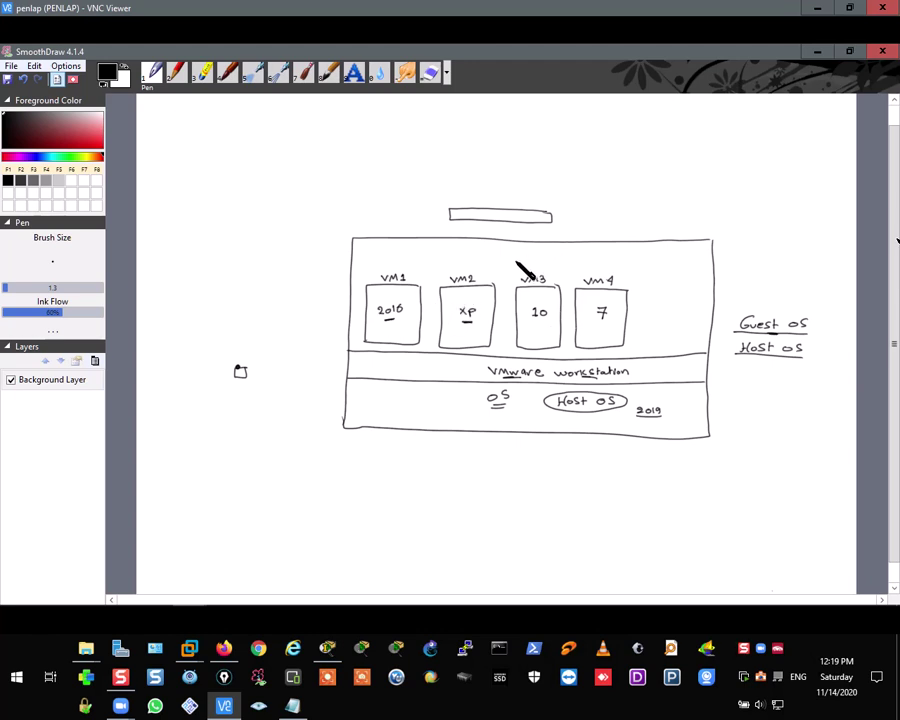
Step: Mark a connection point on each of VM1–VM4 and draw lines up to the switch bar
click(414, 282)
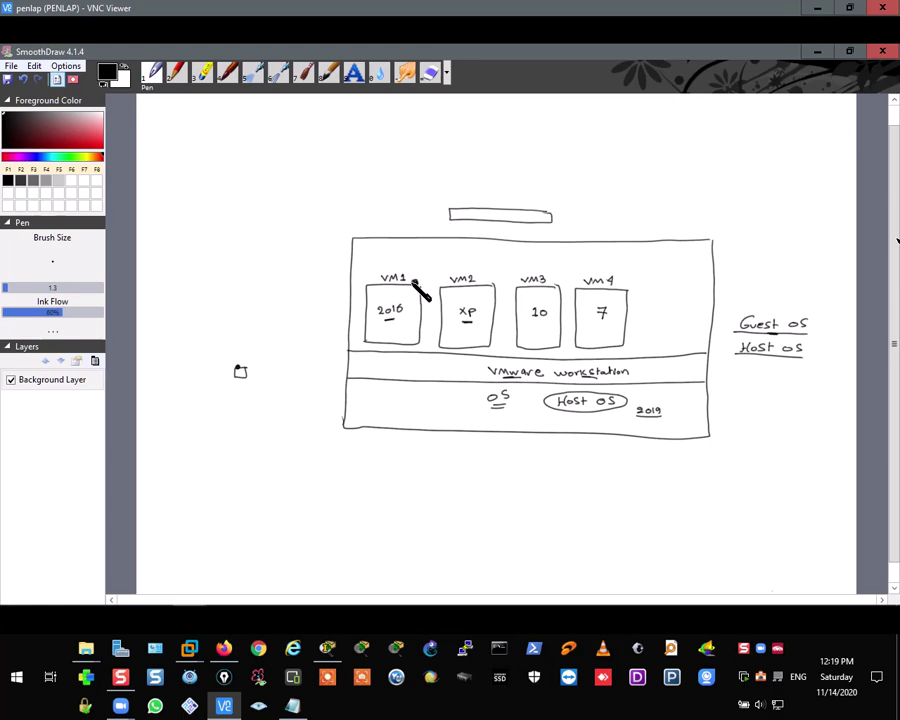
click(487, 284)
click(551, 284)
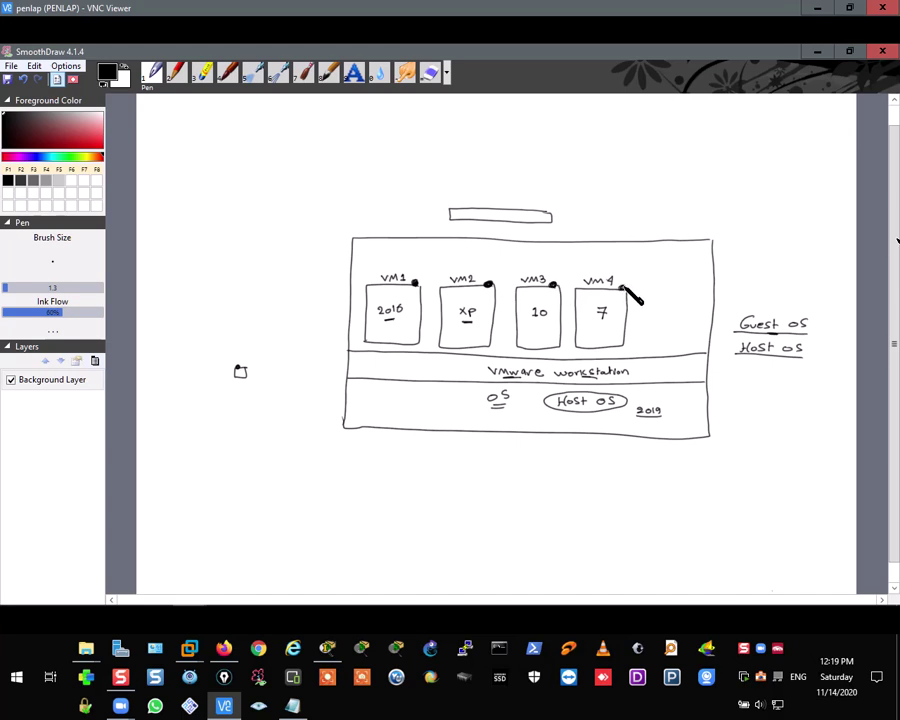
click(621, 287)
mouse_move(414, 283)
mouse_down()
mouse_move(448, 262)
mouse_move(479, 222)
mouse_up()
drag(489, 285, 494, 222)
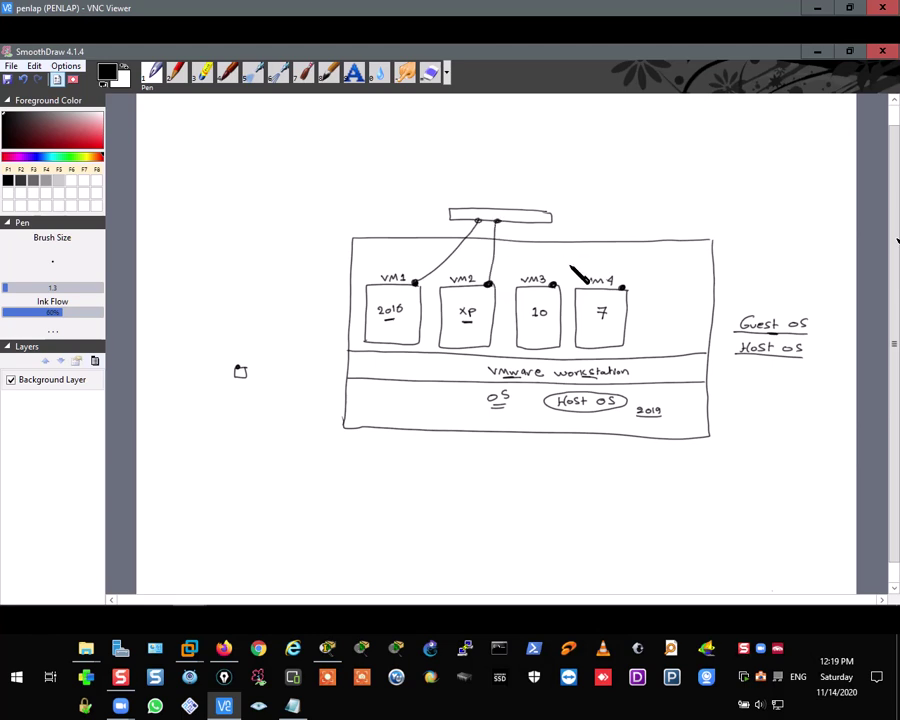
drag(552, 285, 522, 225)
click(519, 222)
mouse_move(621, 288)
mouse_down()
mouse_move(604, 278)
mouse_move(590, 248)
mouse_move(540, 224)
mouse_up()
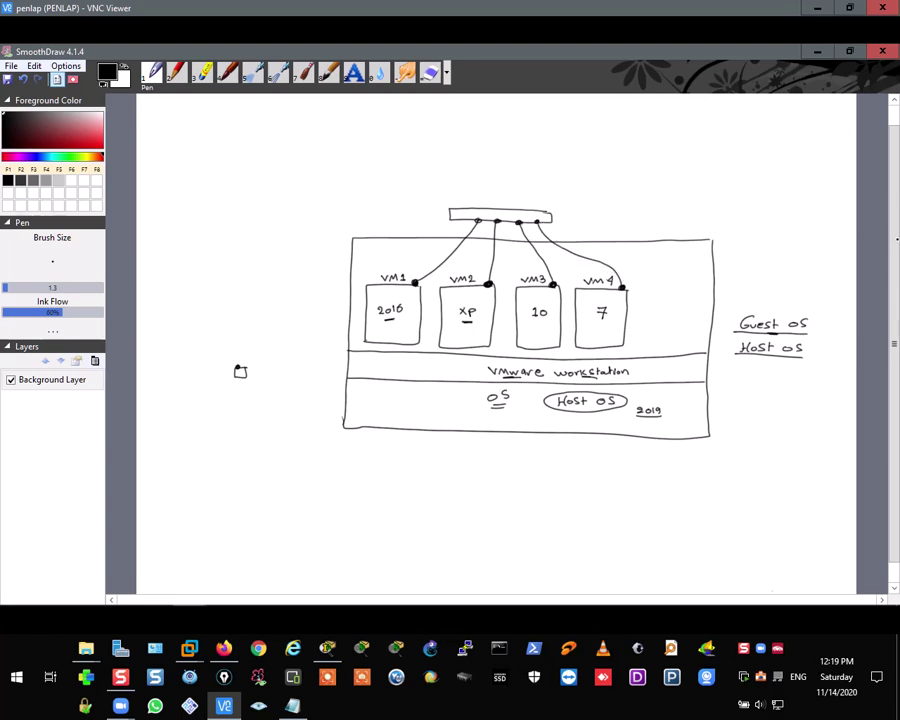
Step: Add an arrow to the switch bar and write an underlined '20 Virtual Switch' label
drag(580, 198, 558, 211)
mouse_move(688, 172)
mouse_down()
mouse_move(698, 181)
mouse_move(703, 172)
mouse_move(770, 175)
mouse_move(780, 150)
mouse_move(730, 192)
mouse_move(704, 198)
mouse_move(757, 211)
mouse_move(770, 204)
mouse_move(700, 207)
mouse_up()
drag(779, 184, 684, 184)
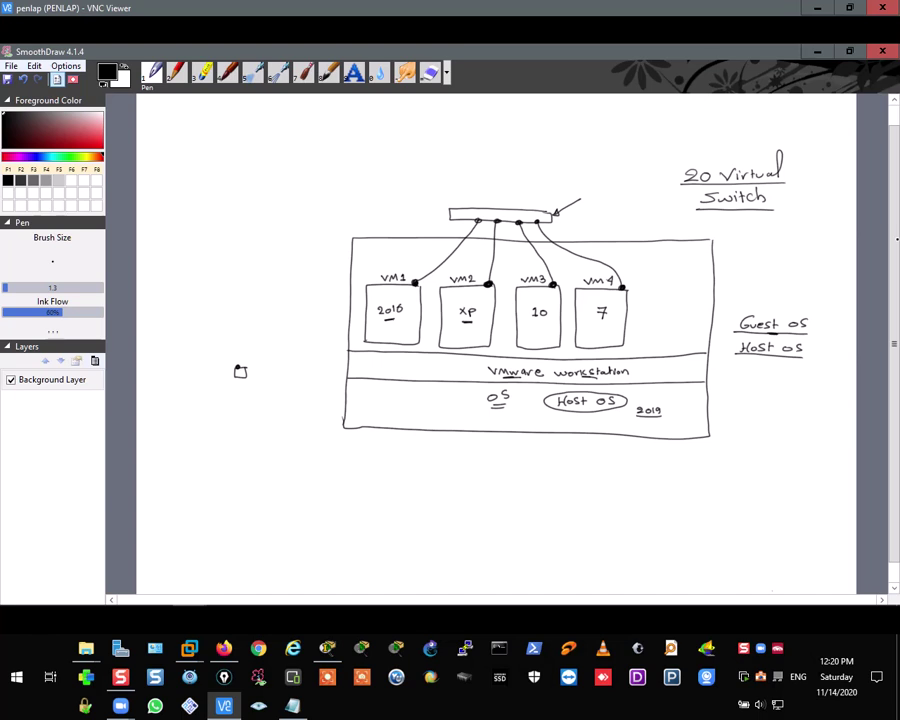
Step: Bring up the PDC(200) virtual machine and leave full-screen view
mouse_move(195, 650)
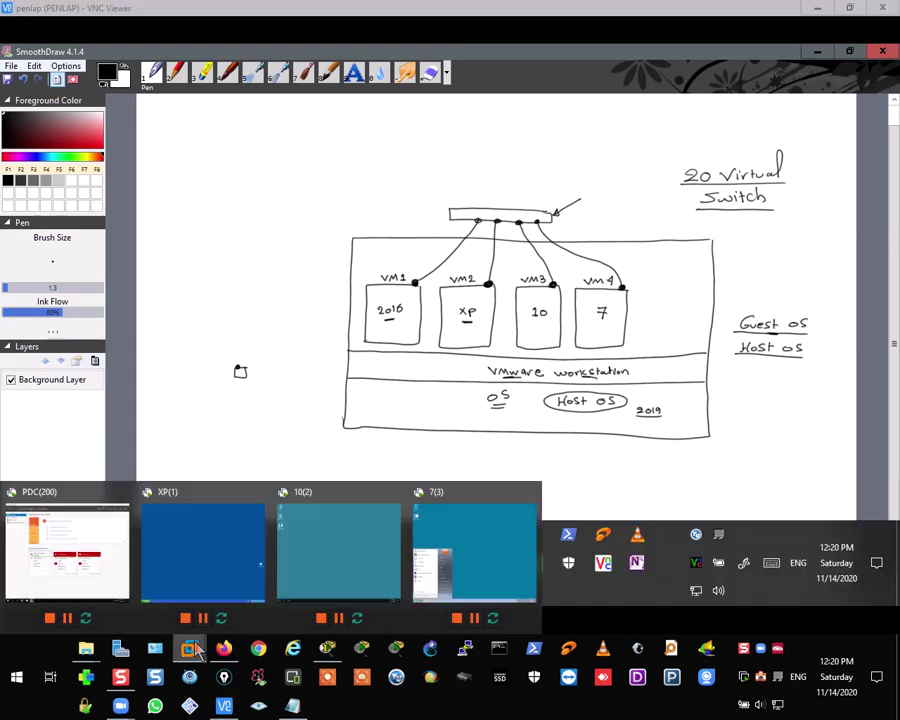
click(115, 556)
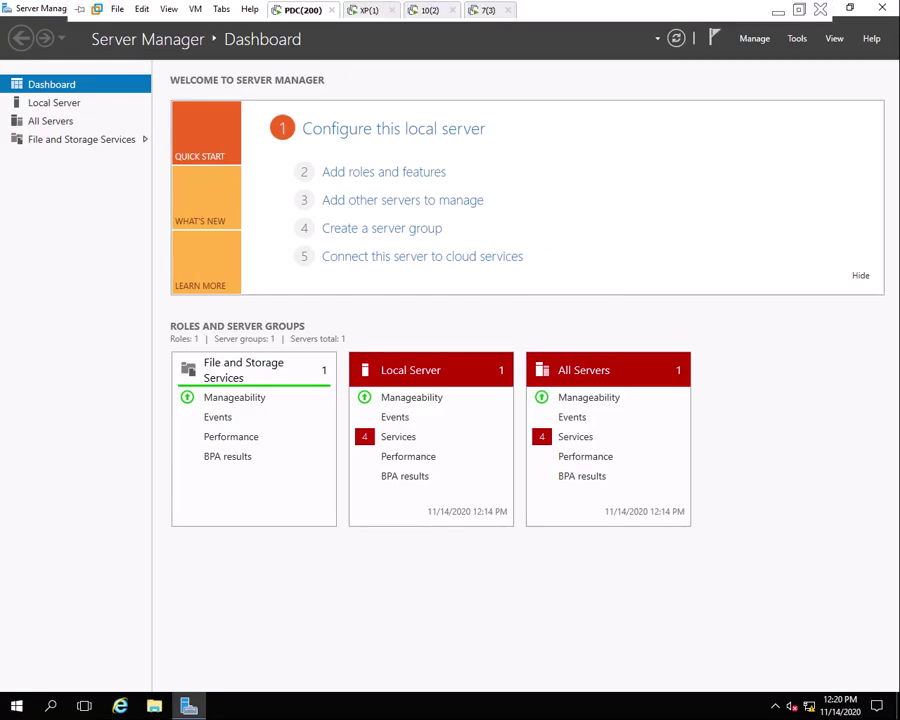
click(797, 10)
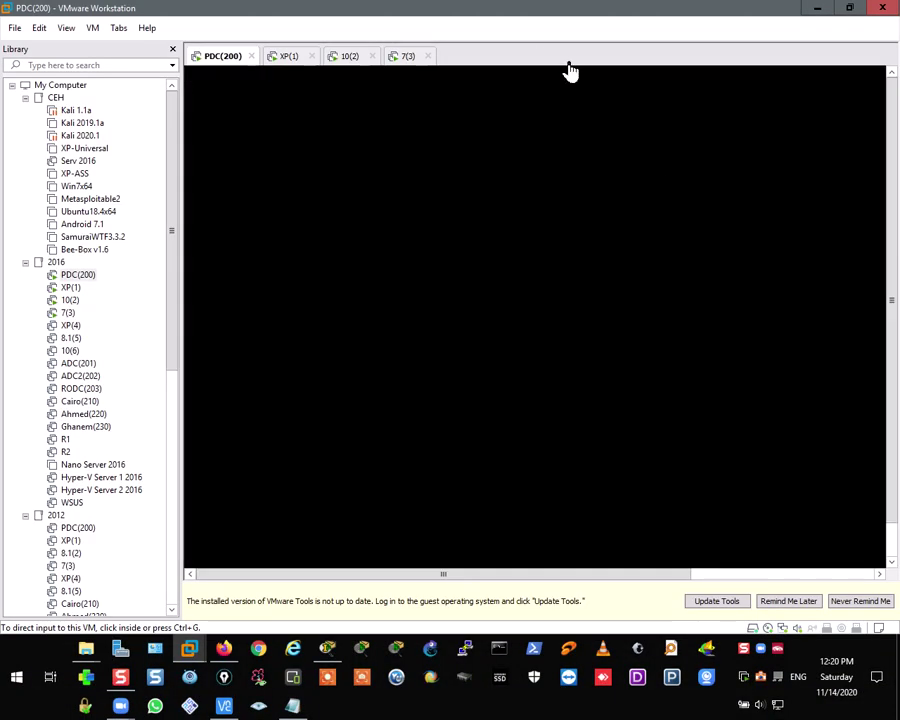
Step: Open the Virtual Network Editor from the Edit menu and move its window up
click(40, 28)
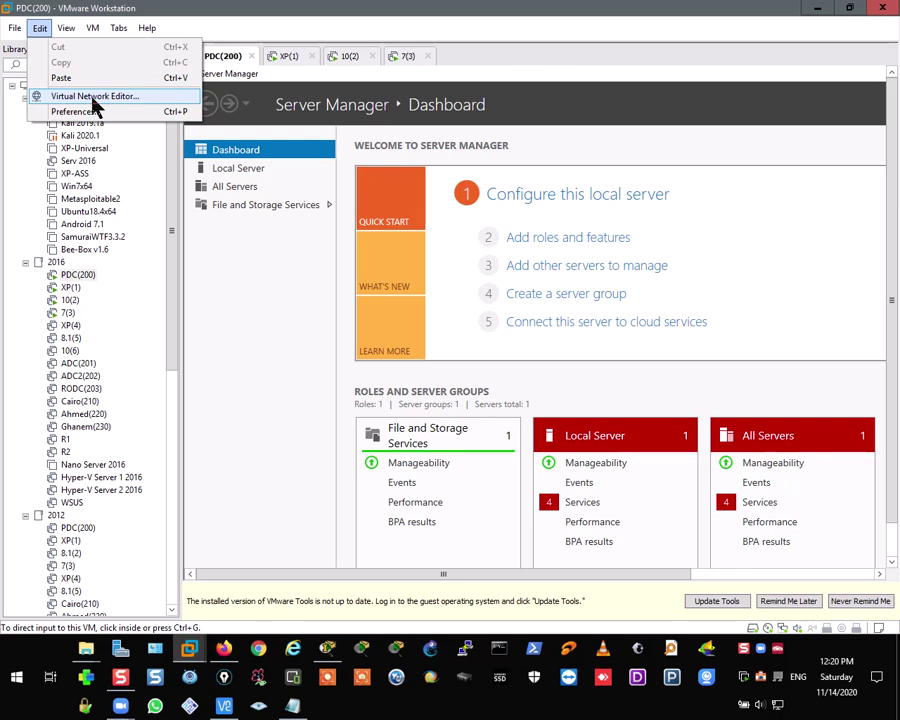
click(200, 15)
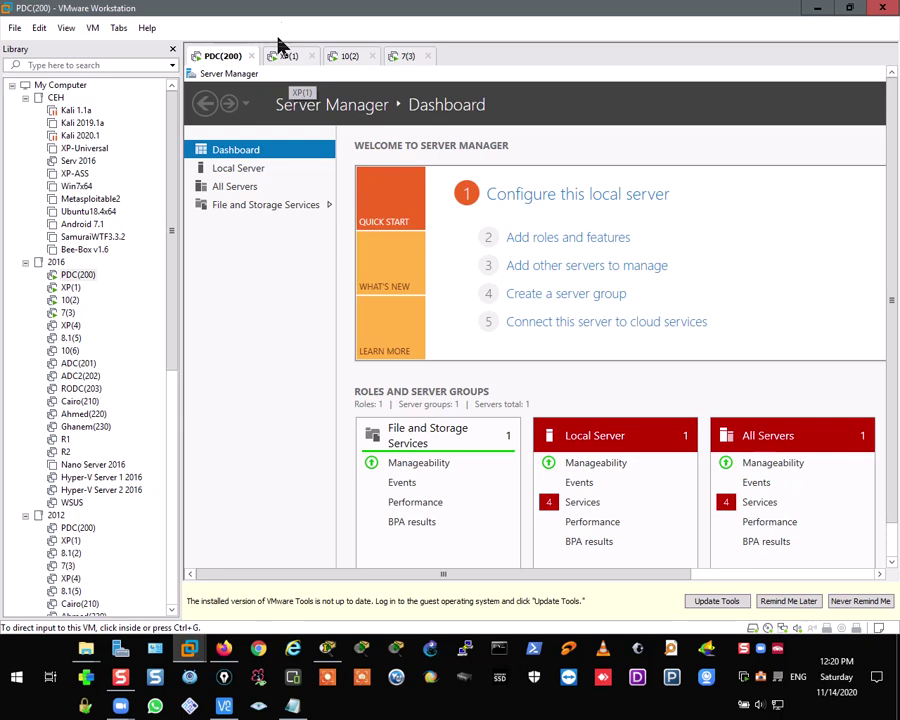
click(40, 29)
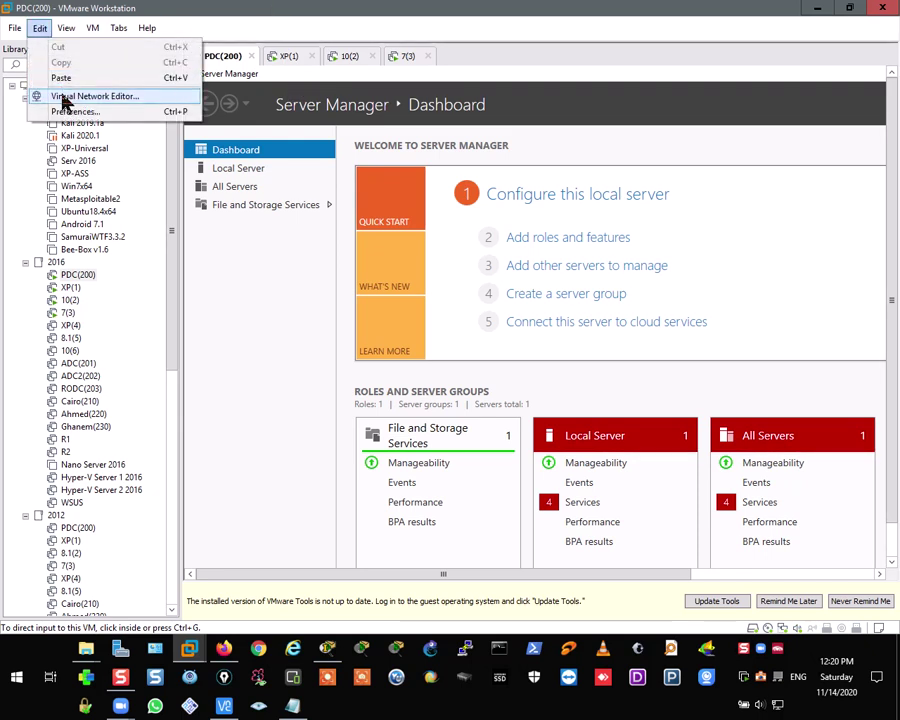
click(94, 96)
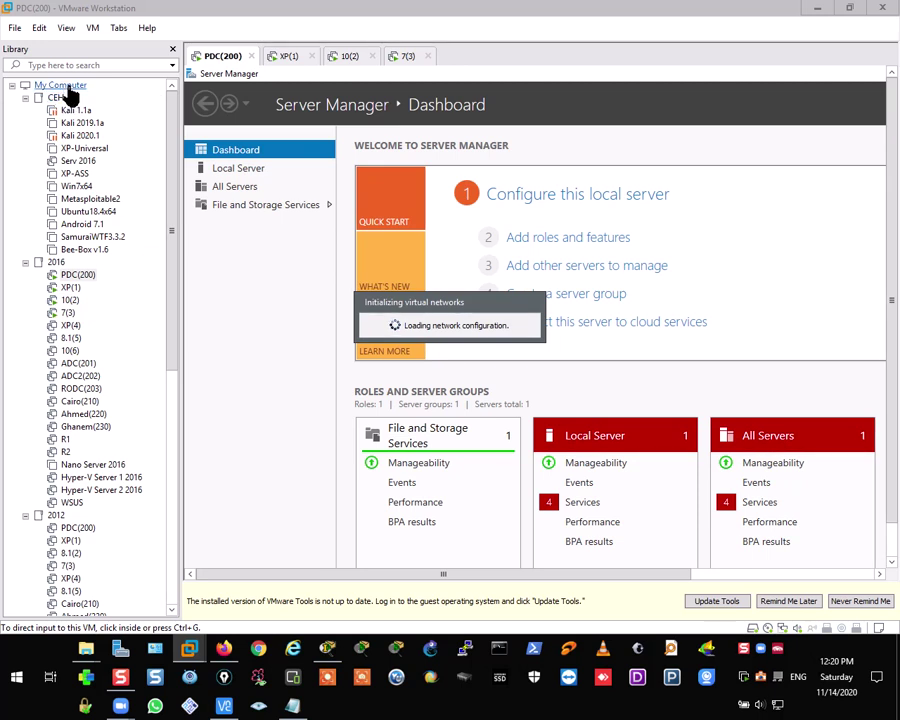
drag(598, 137, 578, 75)
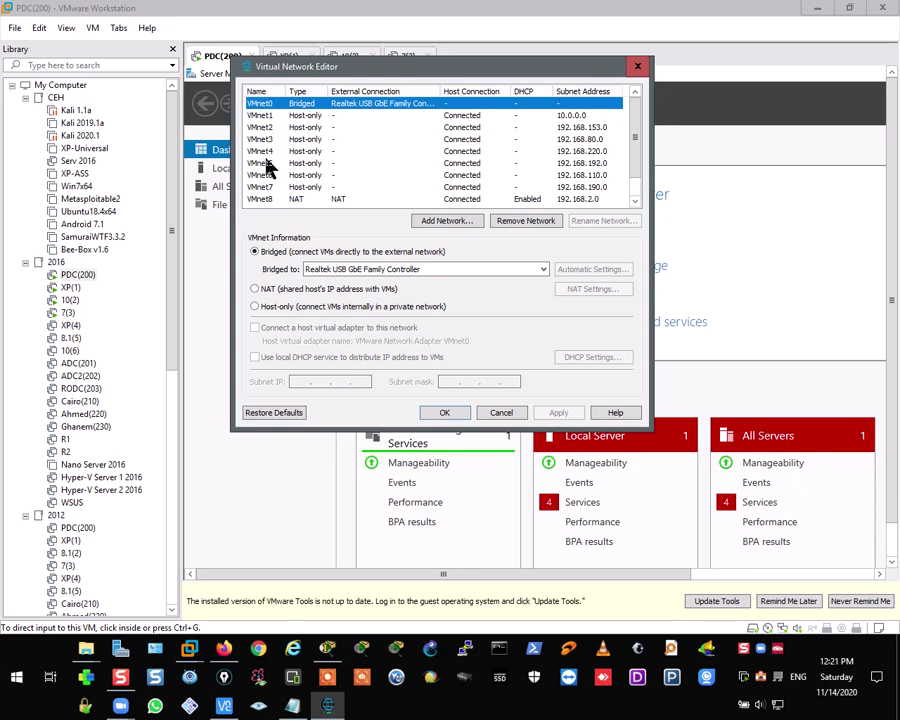
Step: Start Add Network, look at the available networks, and cancel without adding one
scroll(290, 171, down, 1)
scroll(300, 160, up, 1)
scroll(265, 118, down, 1)
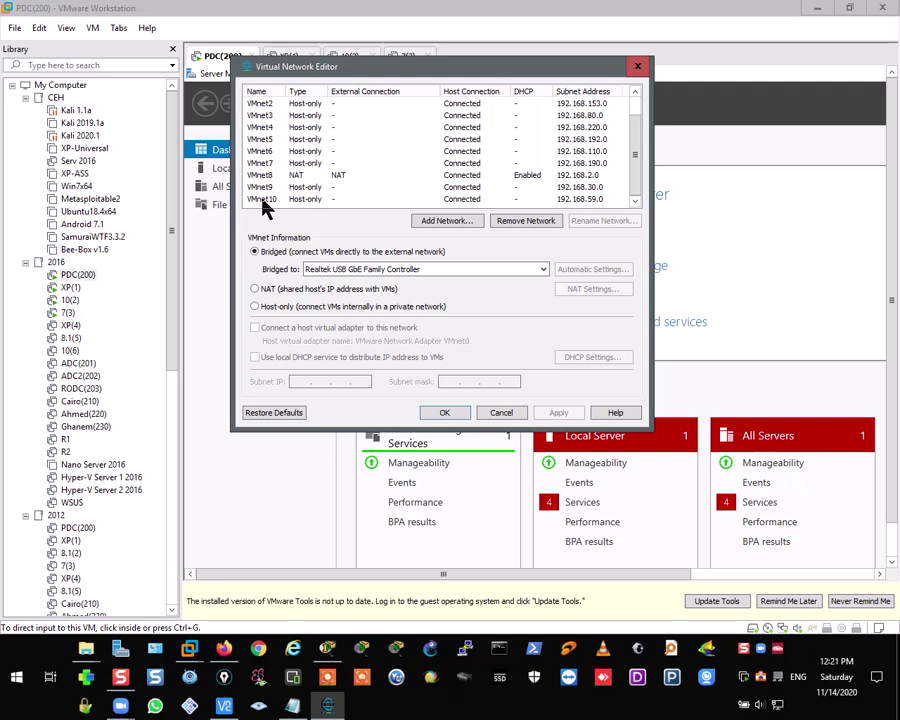
click(437, 222)
click(515, 243)
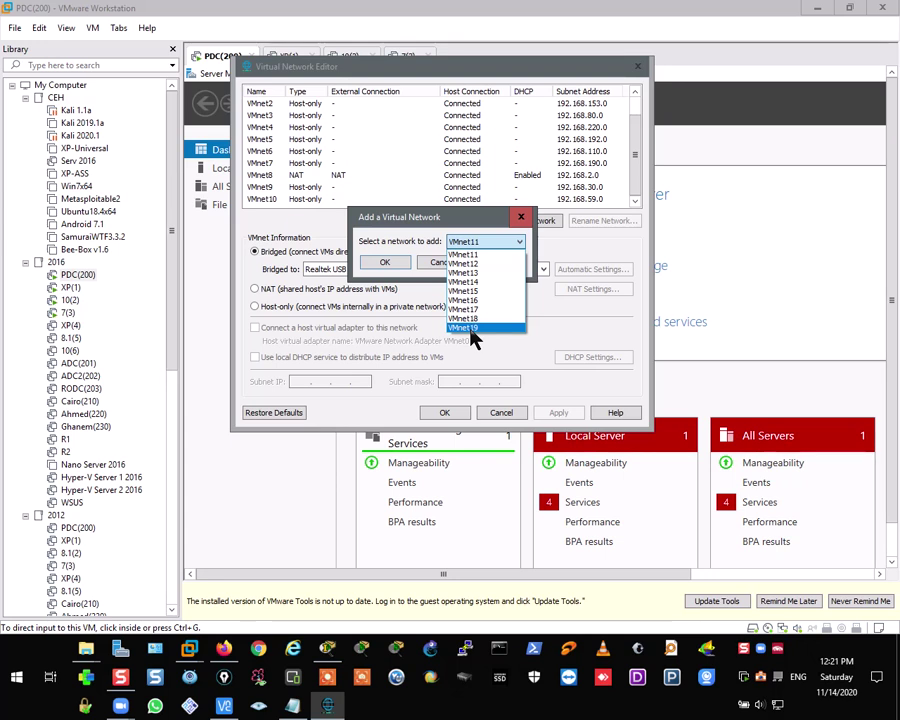
click(518, 227)
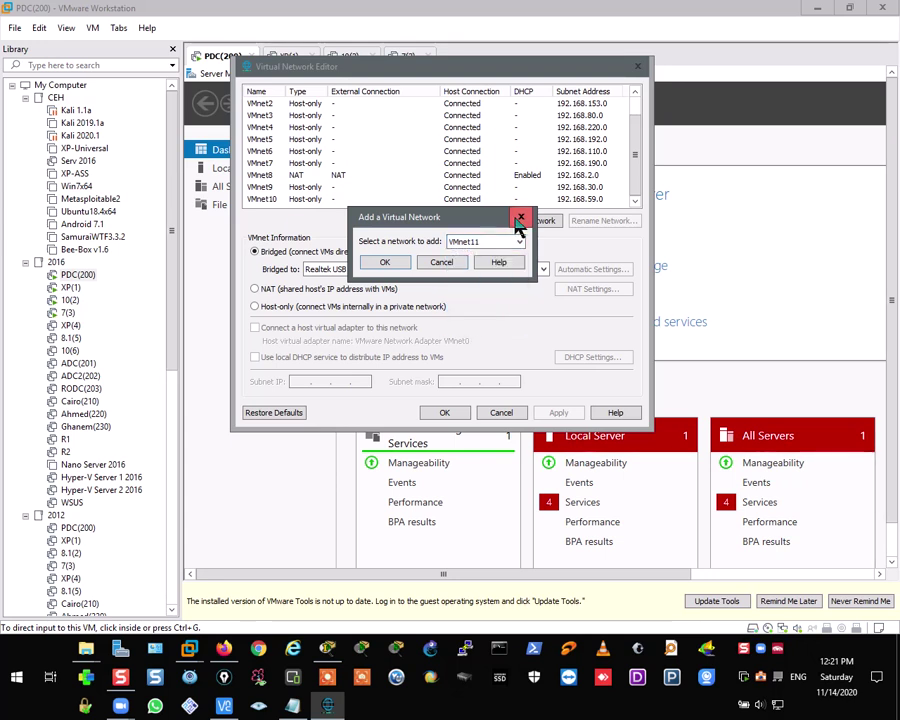
click(518, 220)
Step: Close the Virtual Network Editor and minimize VMware Workstation to show the drawing
drag(635, 161, 635, 137)
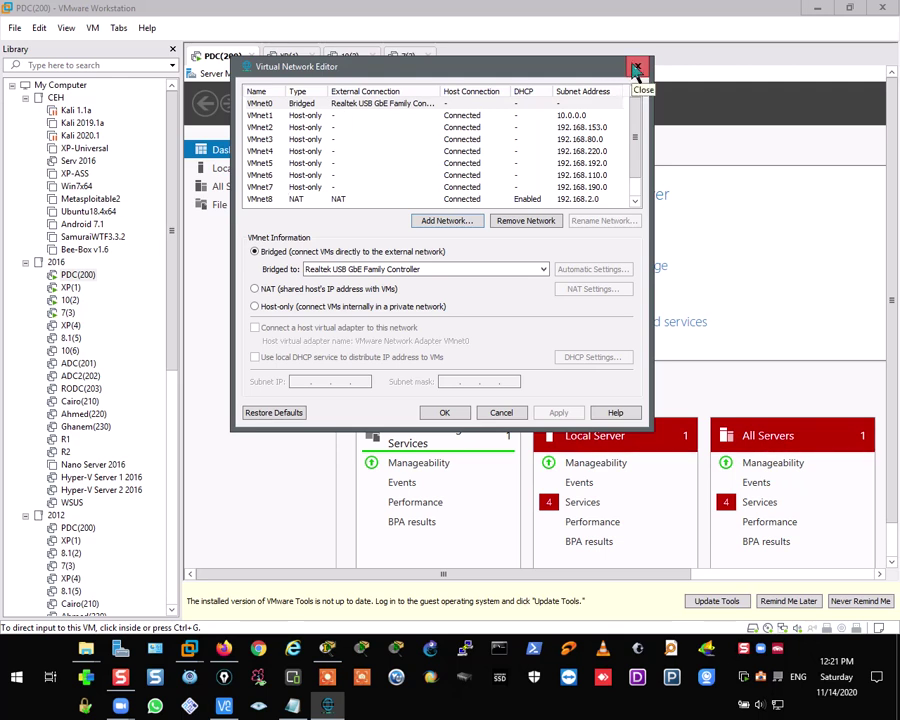
click(637, 70)
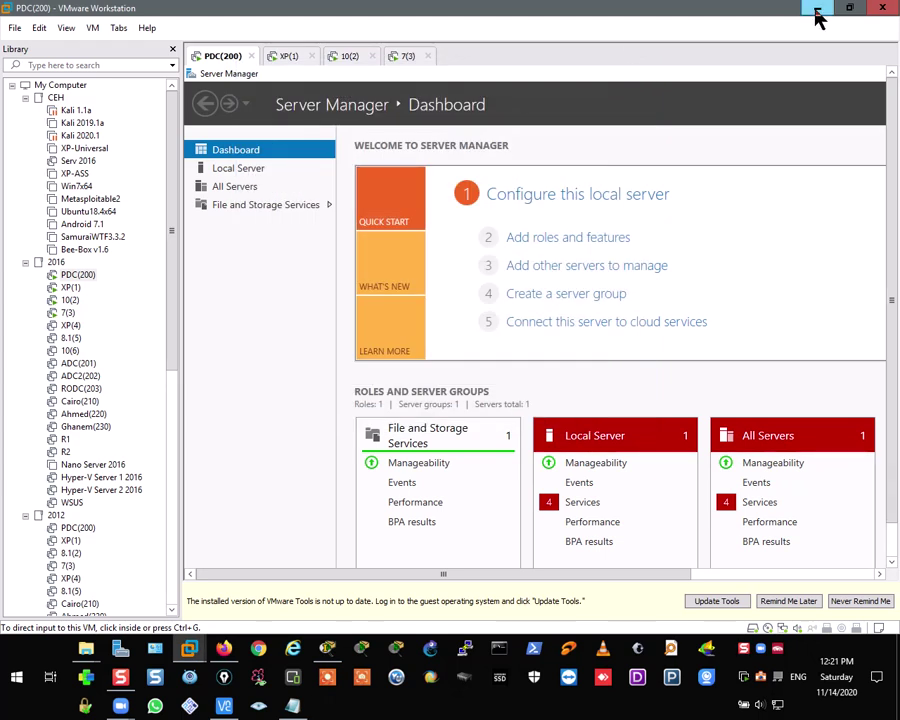
click(817, 8)
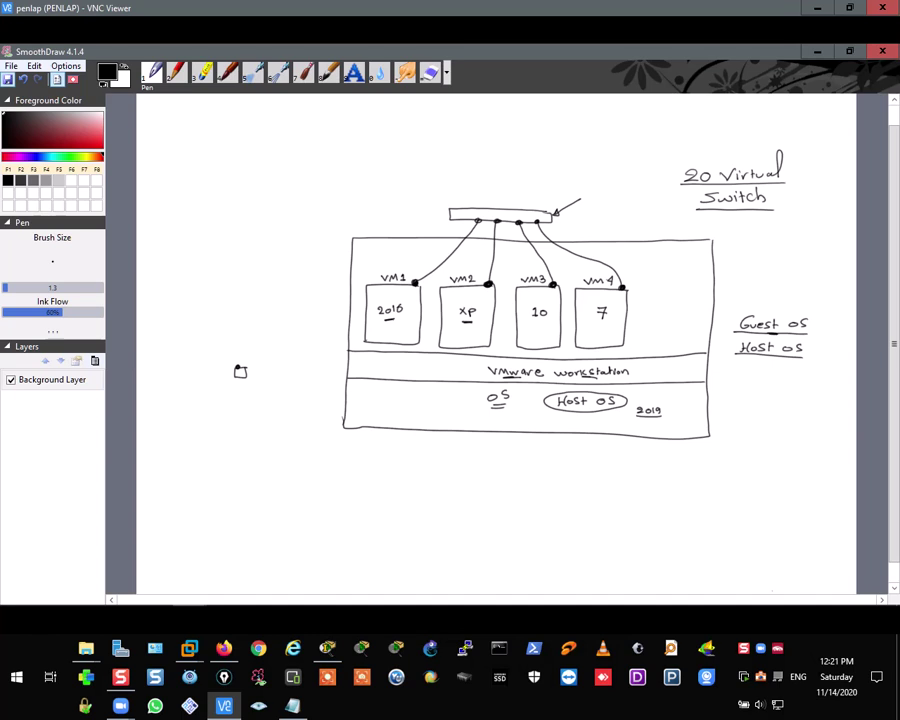
Step: Handwrite VMNet1 beside the switch arrow, then bring the PDC(200) machine back up
mouse_move(569, 213)
mouse_down()
mouse_move(597, 213)
mouse_move(610, 226)
mouse_move(612, 217)
mouse_move(633, 232)
mouse_move(567, 225)
mouse_up()
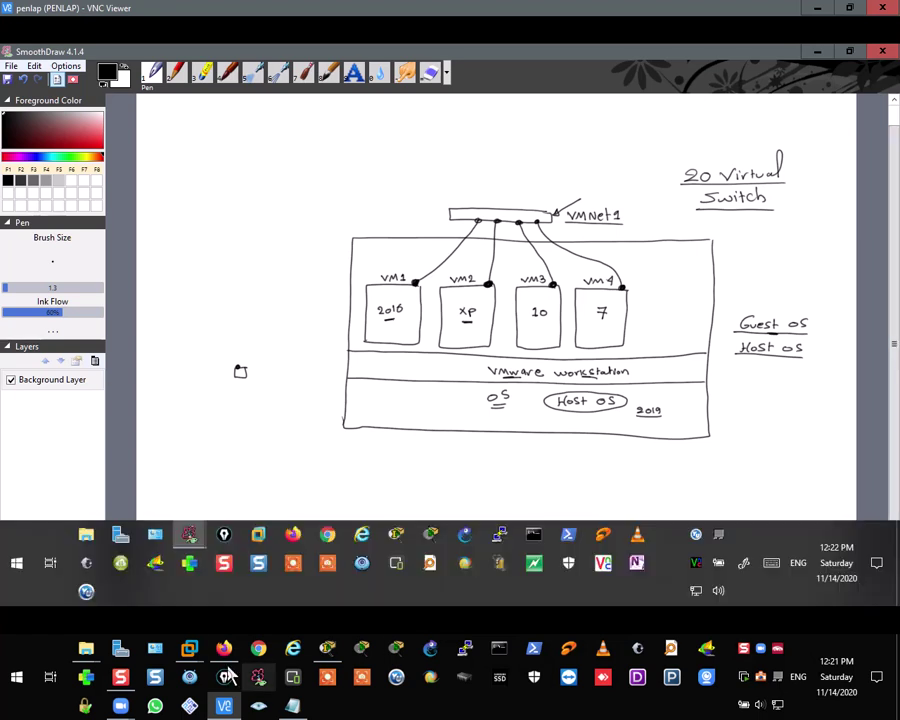
mouse_move(190, 652)
click(115, 562)
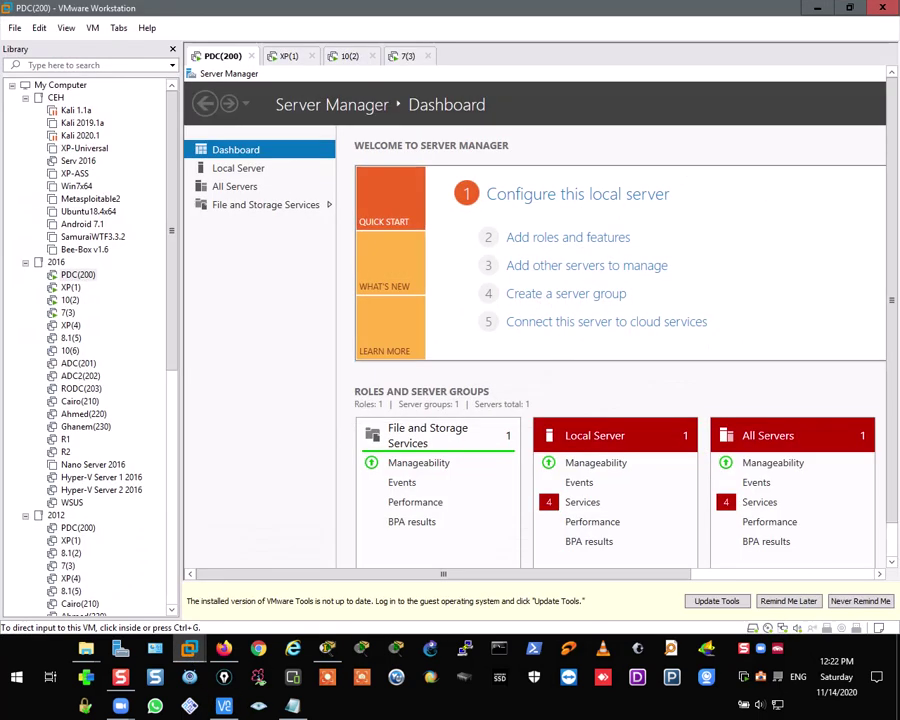
Step: Confirm in PDC(200)'s settings that its network adapter stays on VMnet1 (Host-only)
right_click(213, 58)
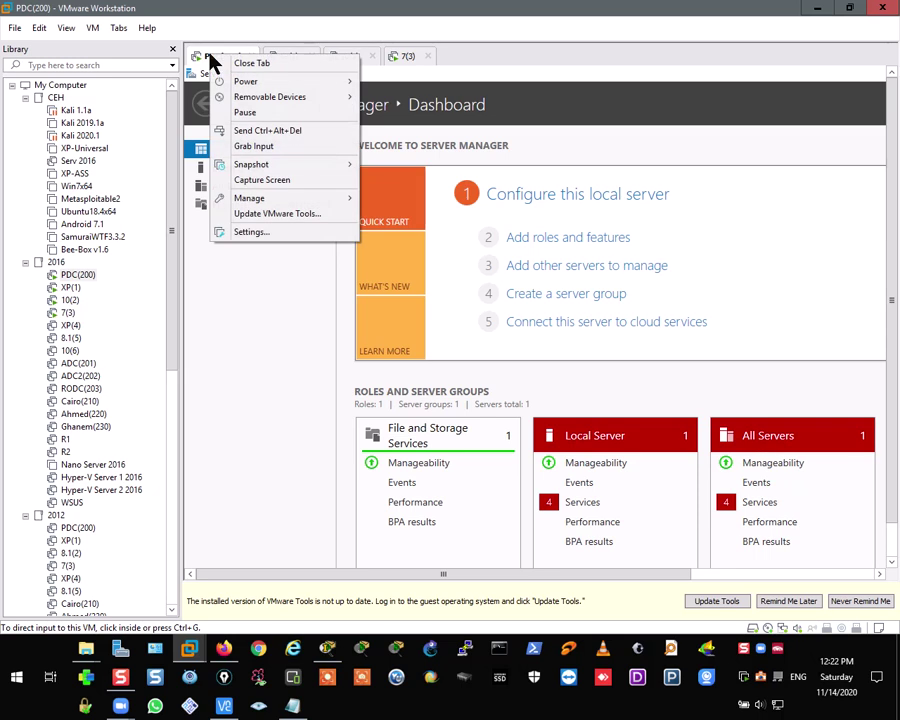
click(251, 232)
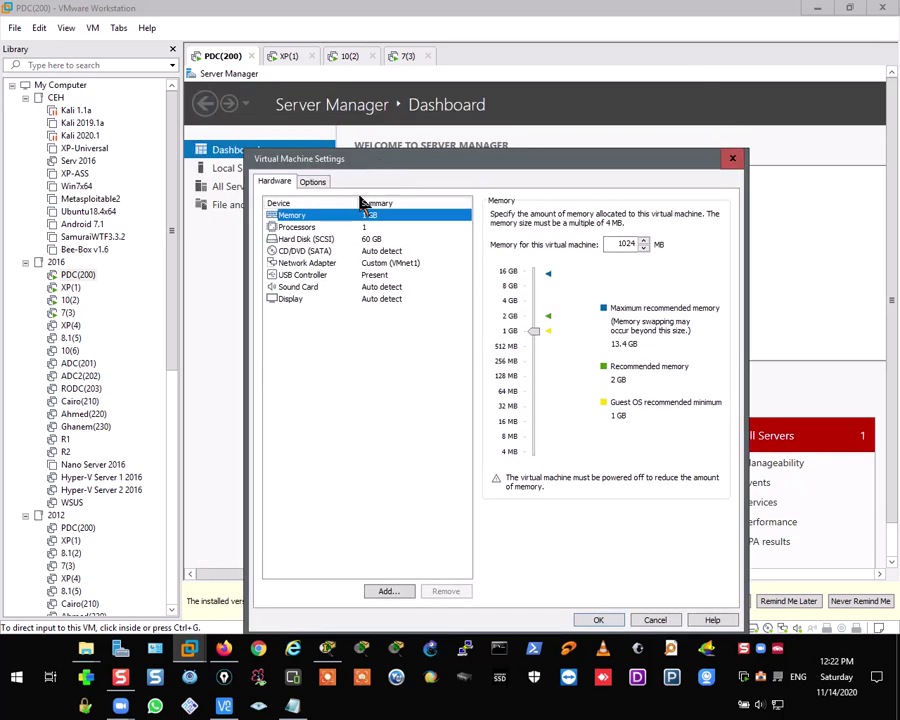
click(313, 264)
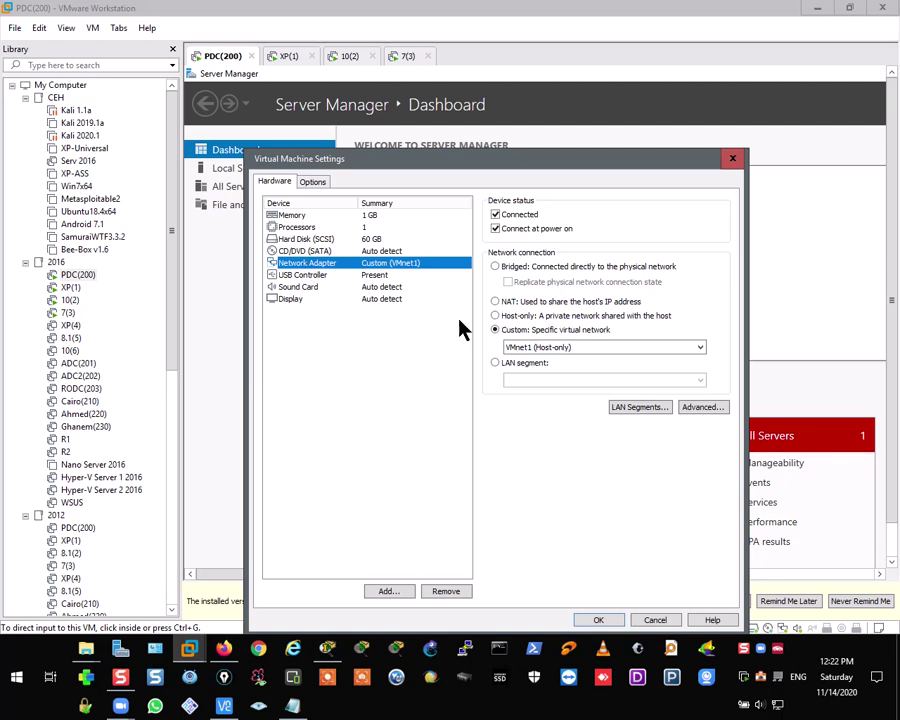
click(536, 350)
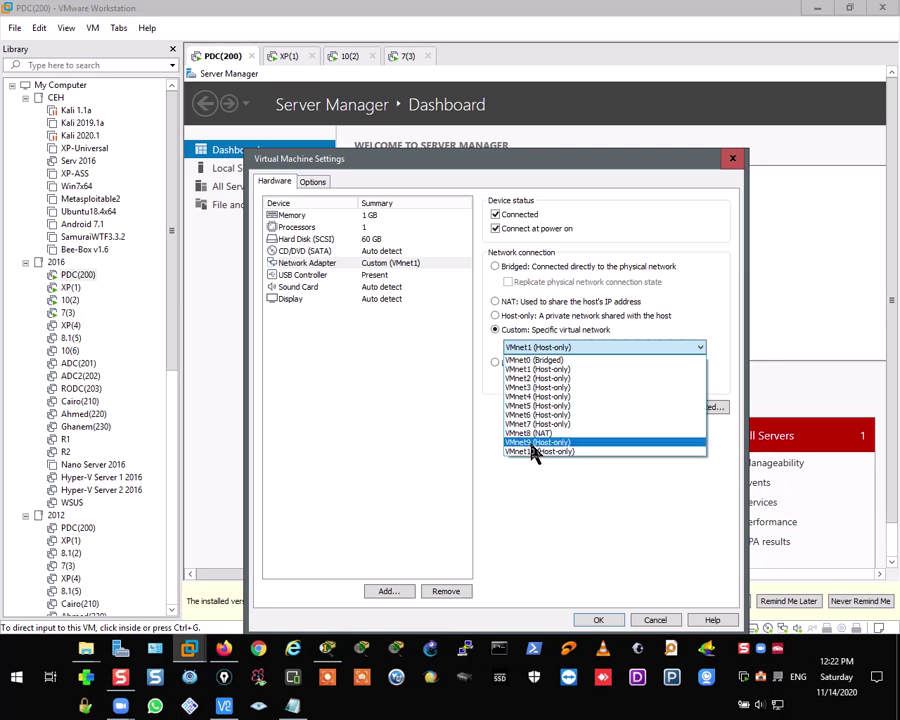
click(532, 369)
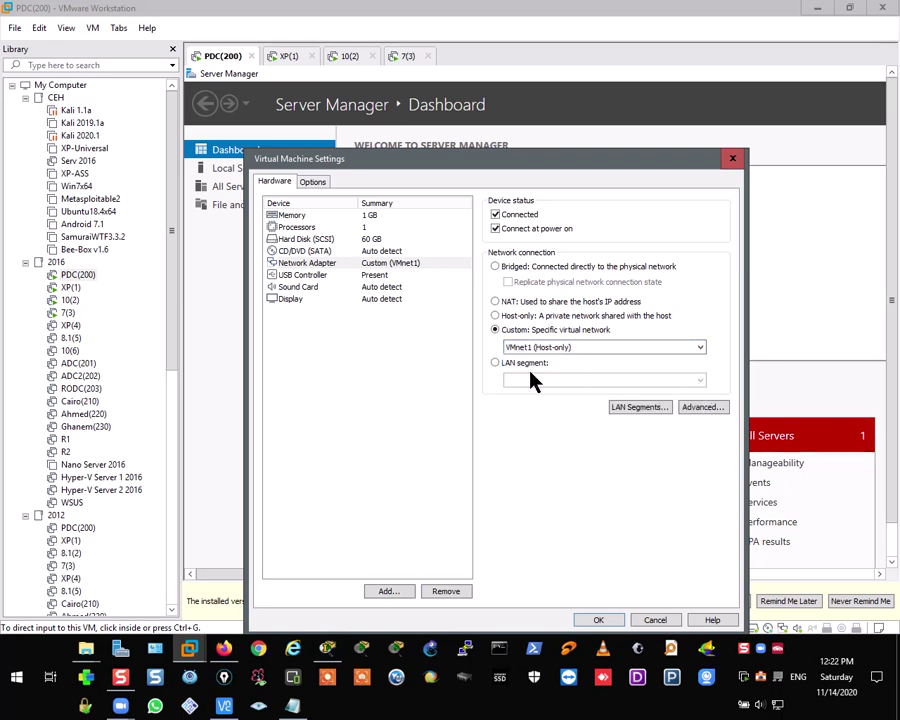
click(598, 620)
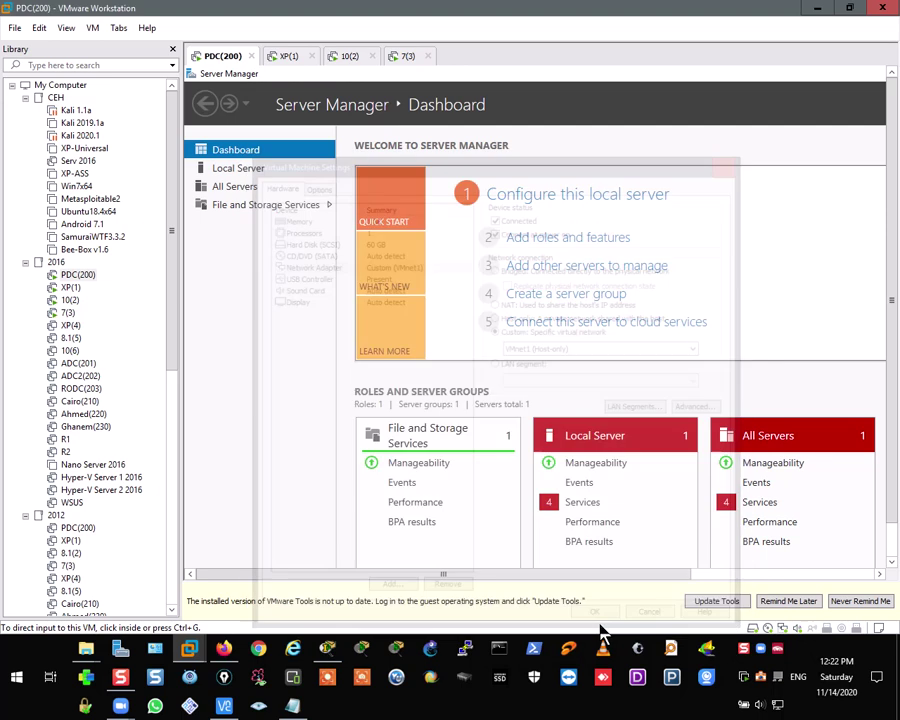
Step: Switch to the XP(1) machine and open its settings
click(291, 58)
right_click(293, 59)
click(335, 232)
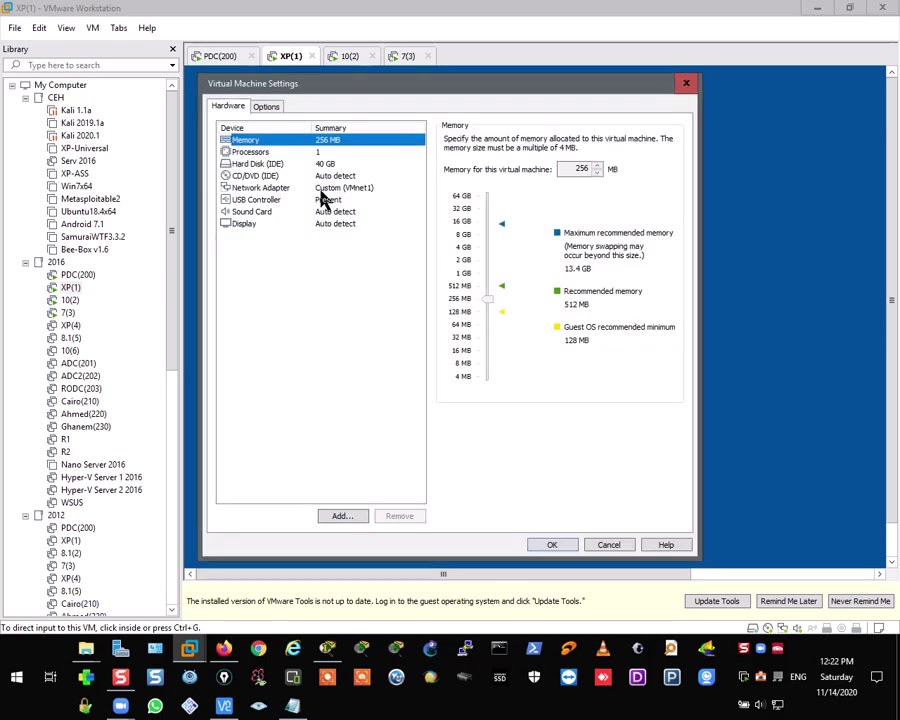
Step: Keep the XP(1) network adapter on VMnet1 (Host-only) and close its settings
click(314, 188)
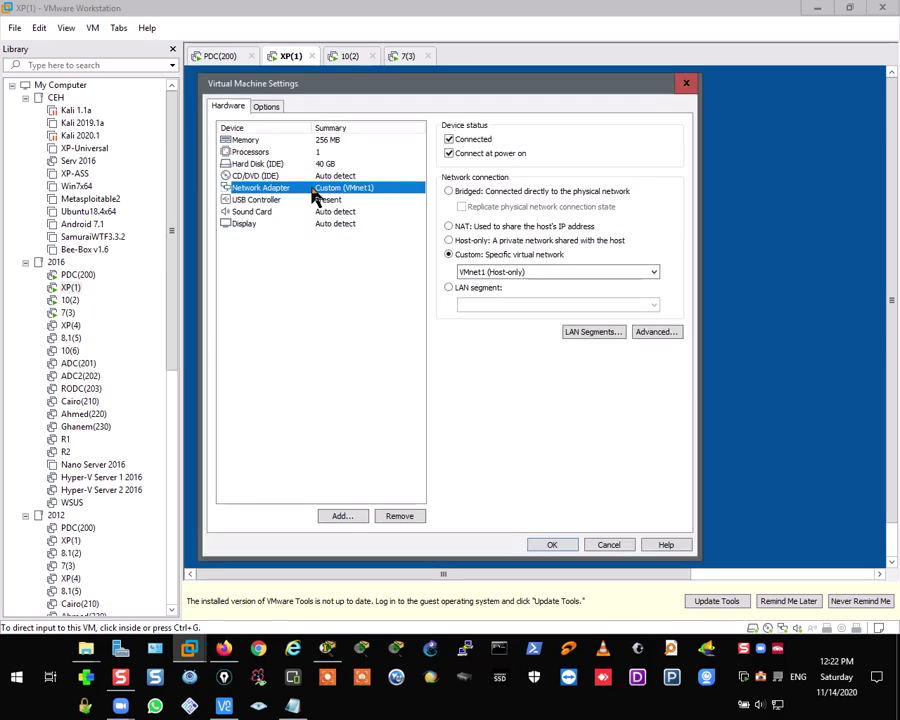
click(498, 271)
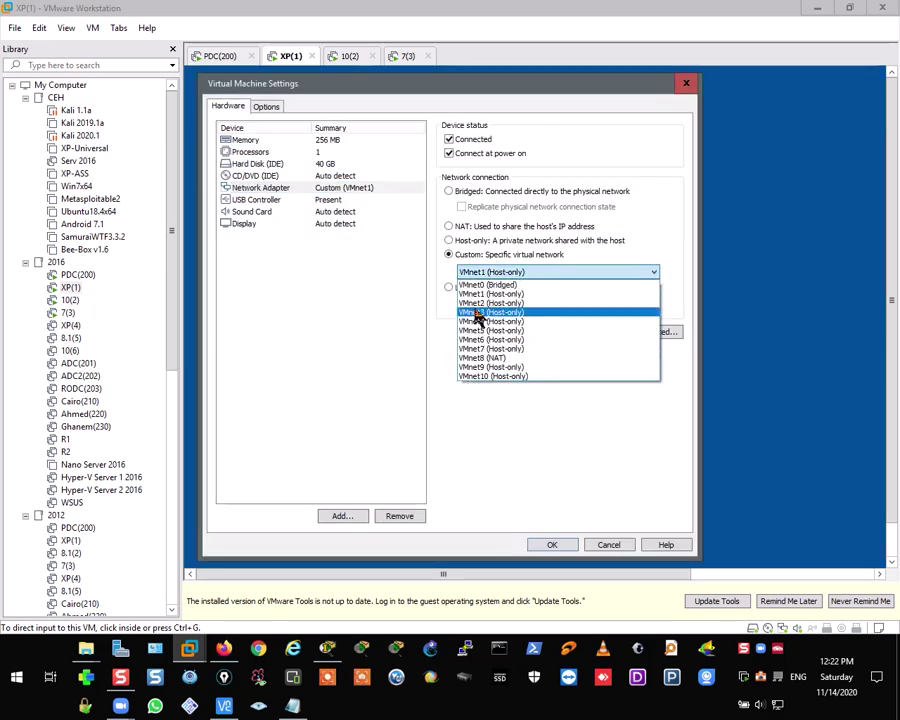
click(490, 294)
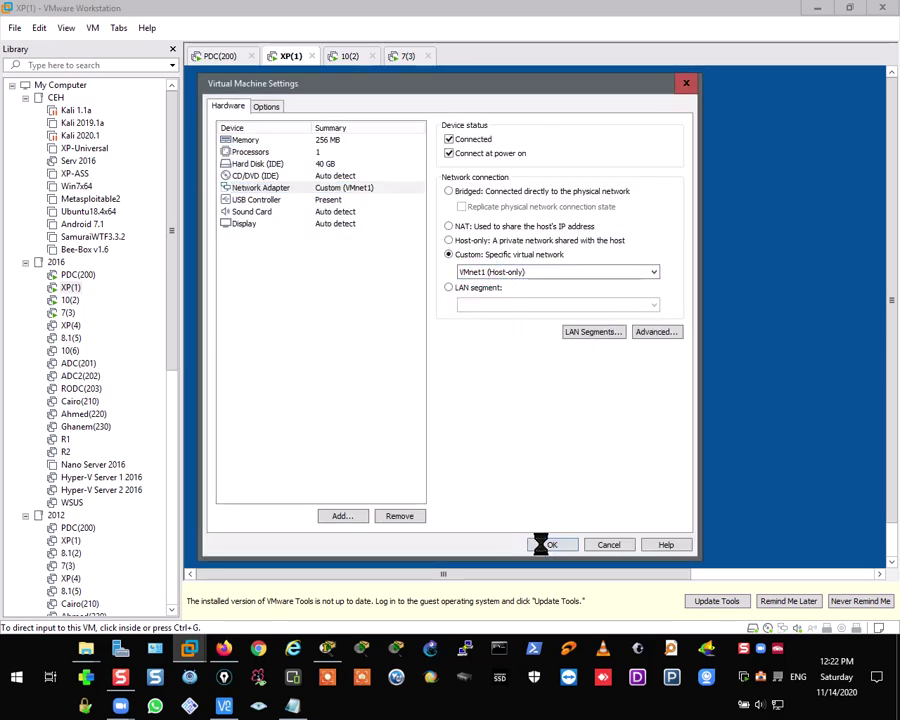
click(540, 545)
Step: Check the 10(2) machine's network adapter is on Custom VMnet1 and close its settings
click(338, 62)
right_click(338, 62)
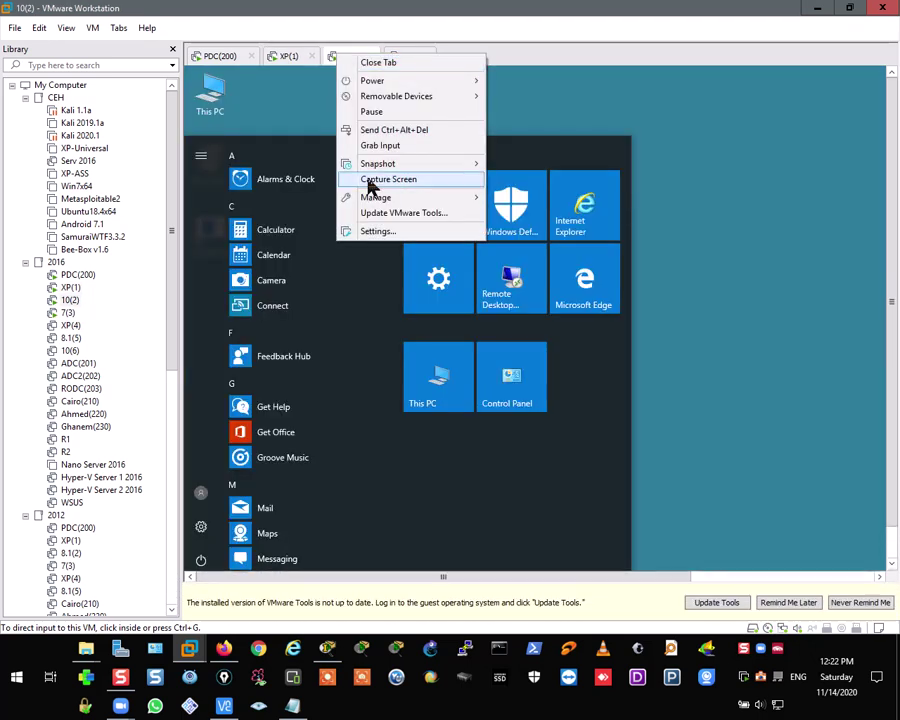
click(372, 229)
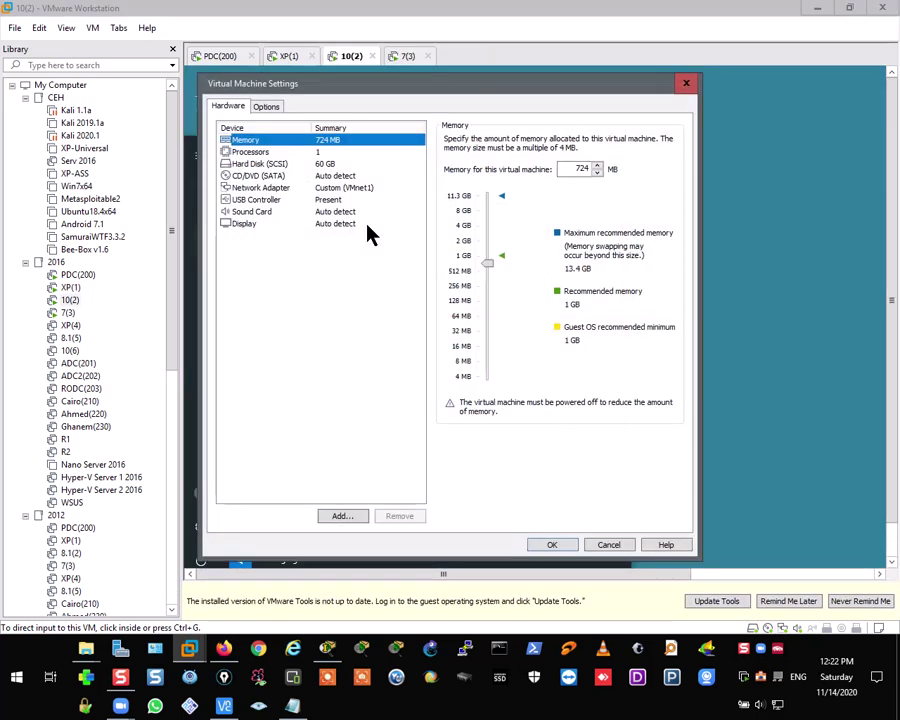
click(366, 190)
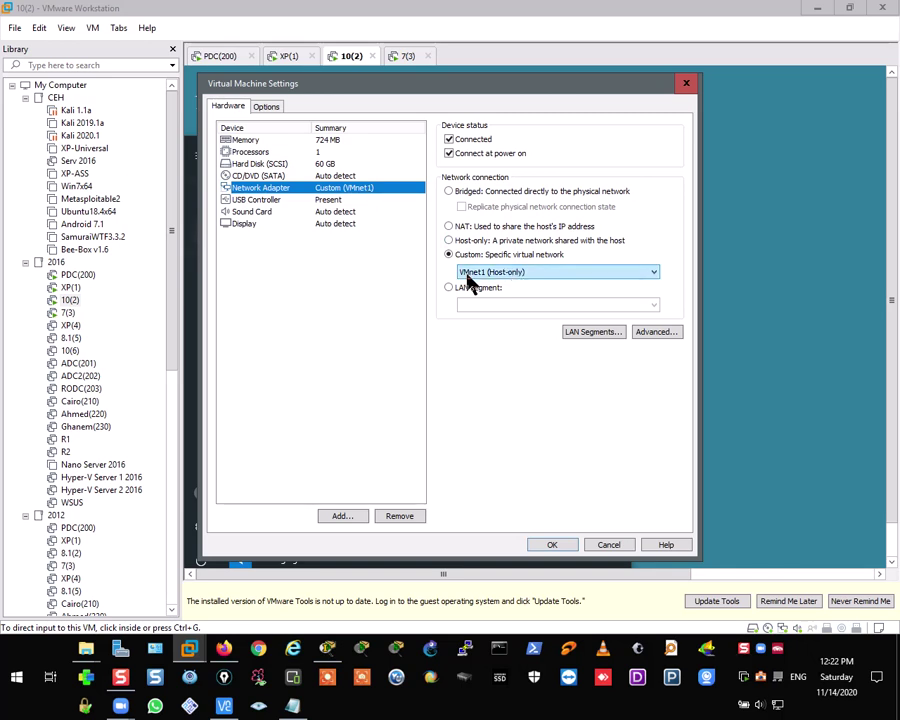
click(552, 544)
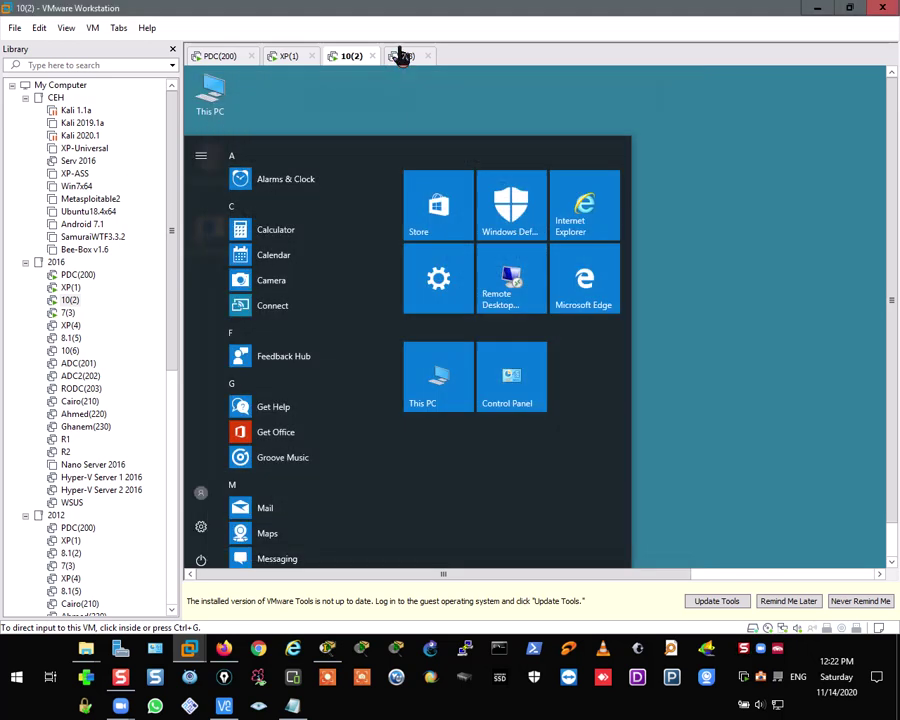
Step: Verify the 7(3) adapter uses Custom VMnet1, cancel, and return to the network diagram
click(402, 55)
right_click(402, 55)
click(438, 223)
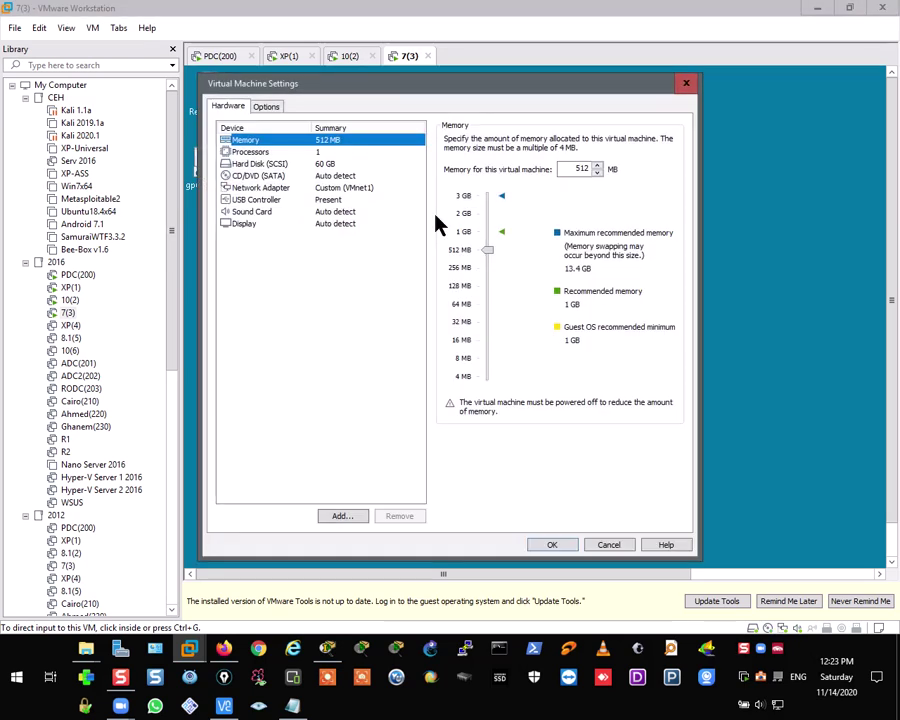
click(358, 189)
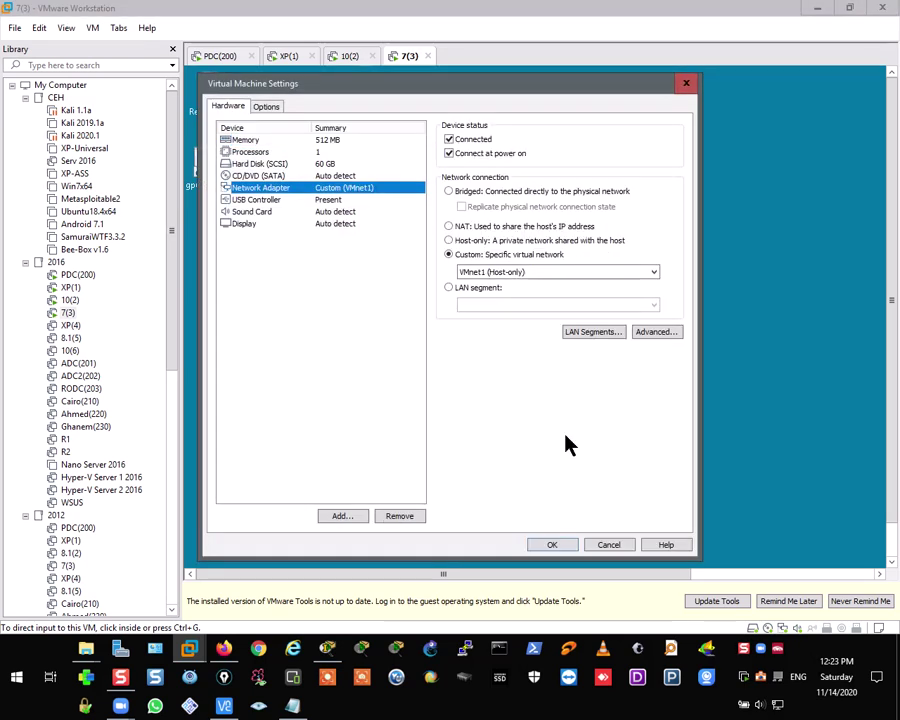
click(612, 545)
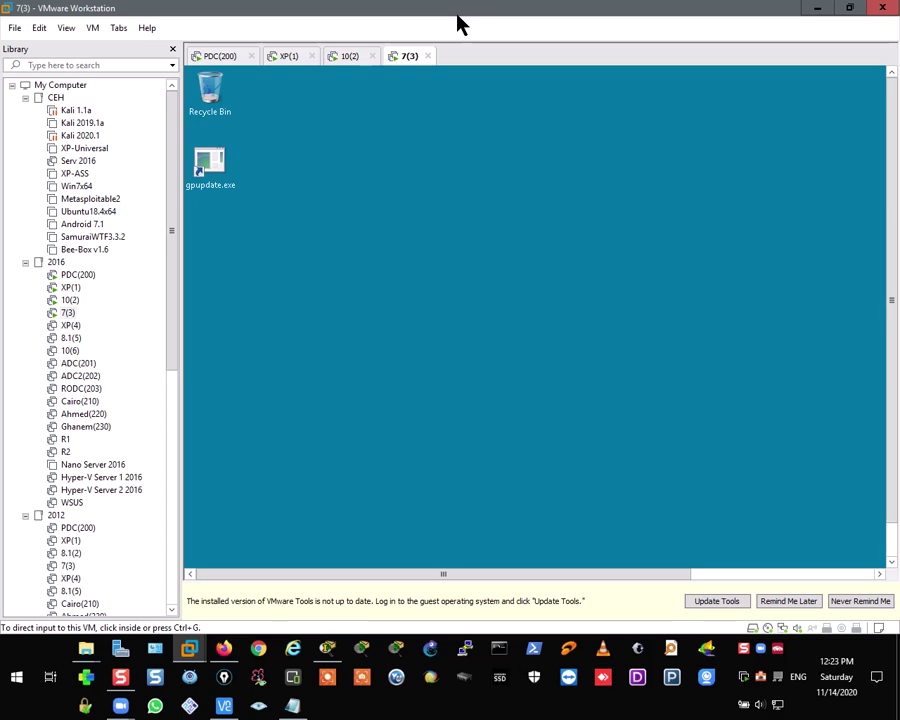
click(226, 706)
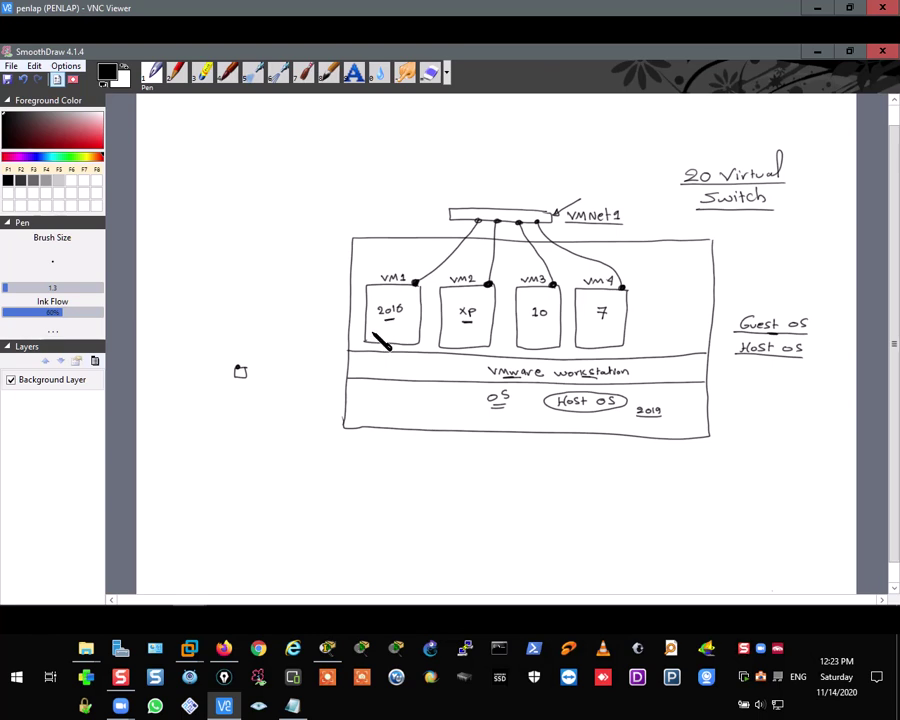
Step: Handwrite 10.0.0.200, 10.0.0.1, 10.0.0.2 and 10.0.0.3 under the VM boxes and begin a 'Ping' note at left
mouse_move(371, 330)
mouse_down()
mouse_move(448, 343)
mouse_move(531, 341)
mouse_up()
drag(534, 339, 619, 342)
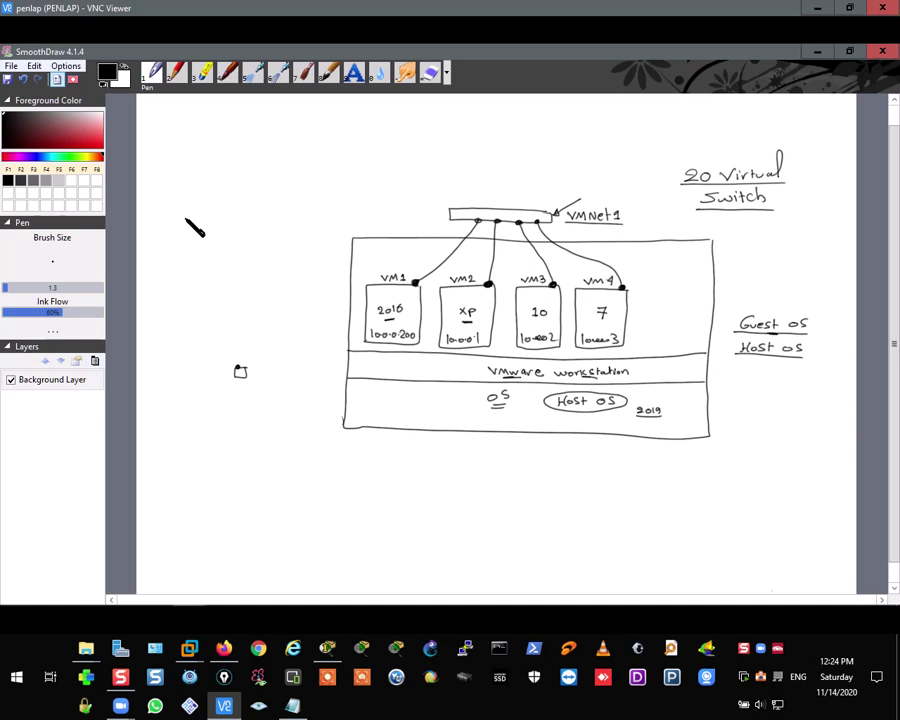
mouse_move(176, 217)
mouse_down()
mouse_move(199, 217)
mouse_move(185, 225)
mouse_move(211, 215)
mouse_move(271, 220)
mouse_up()
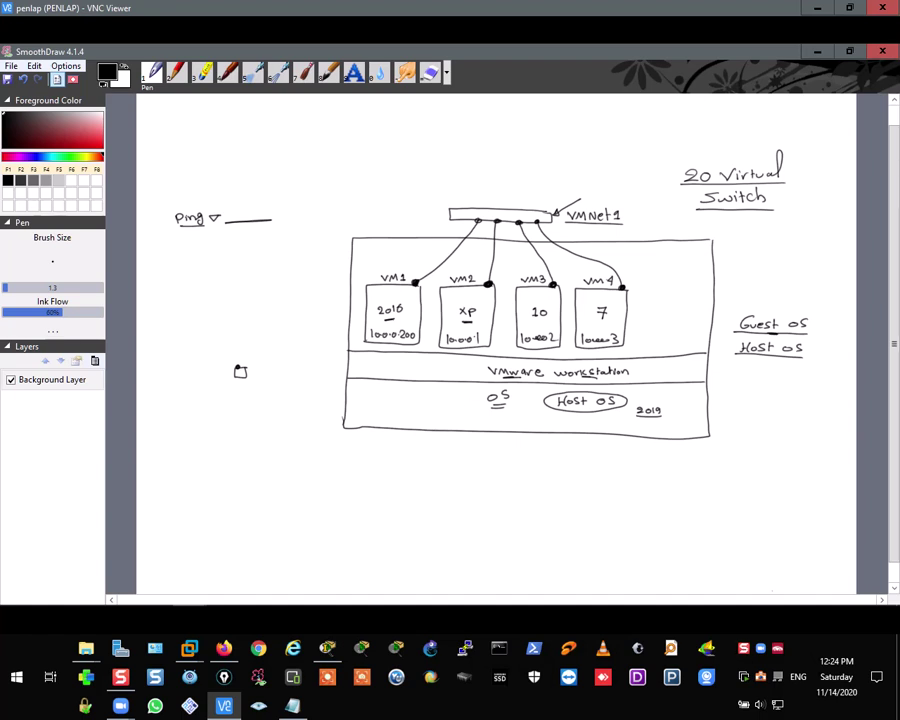
Step: Bring the PDC(200) VM forward in full screen and minimise Server Manager
mouse_move(189, 646)
click(90, 545)
click(66, 28)
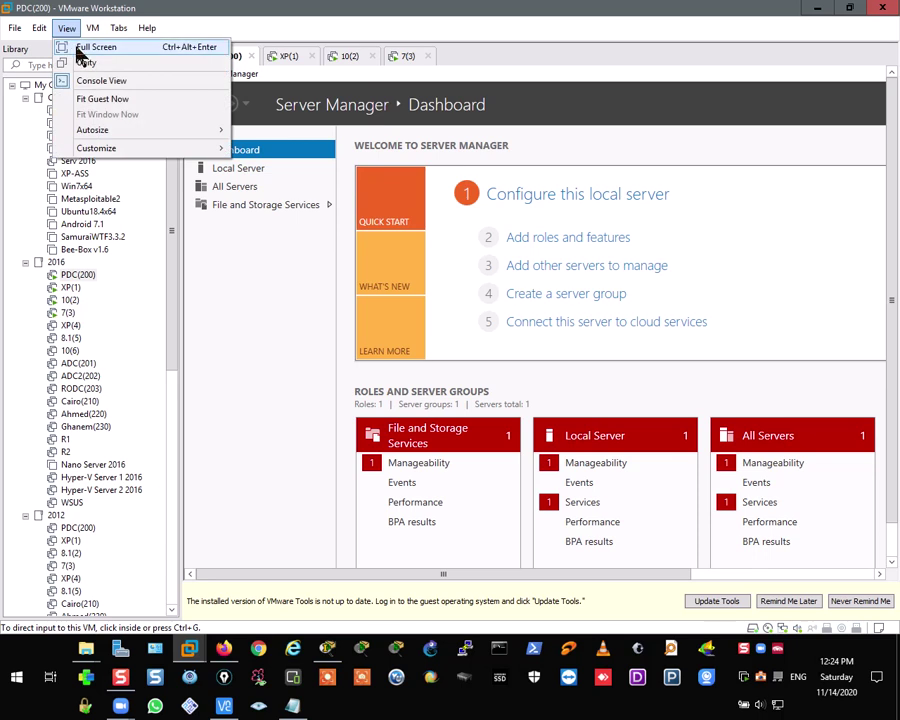
click(92, 47)
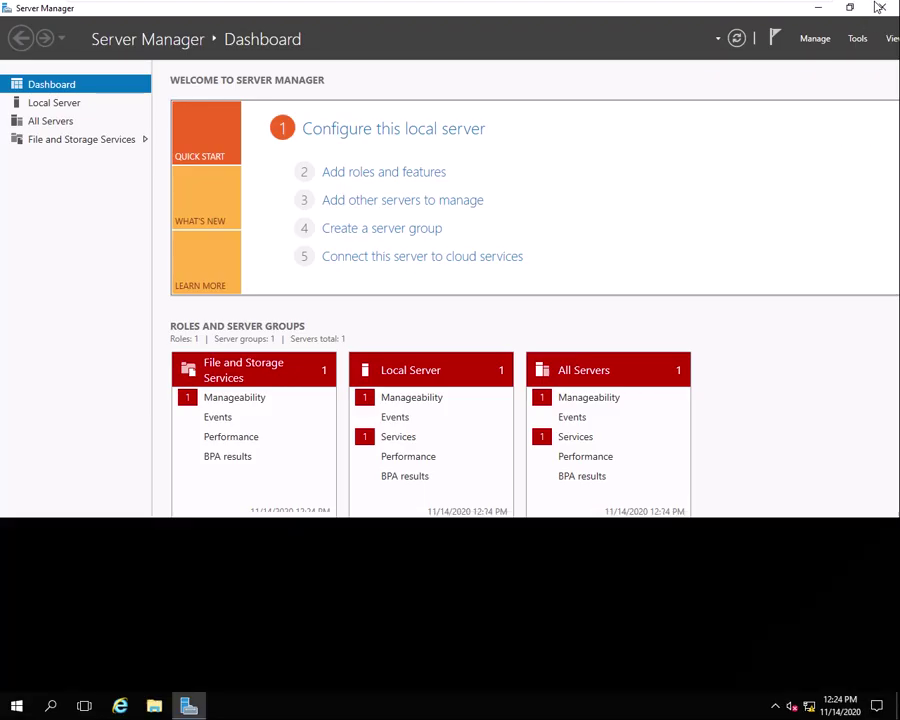
click(808, 9)
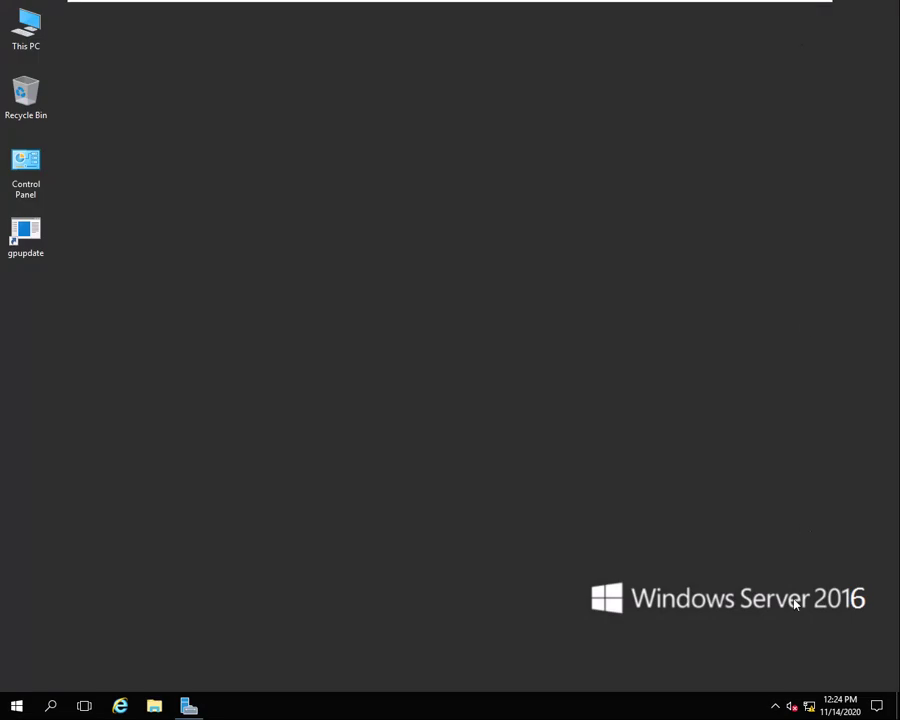
Step: Open Ethernet0's IPv4 properties from Network and Sharing Center on PDC(200)
right_click(809, 706)
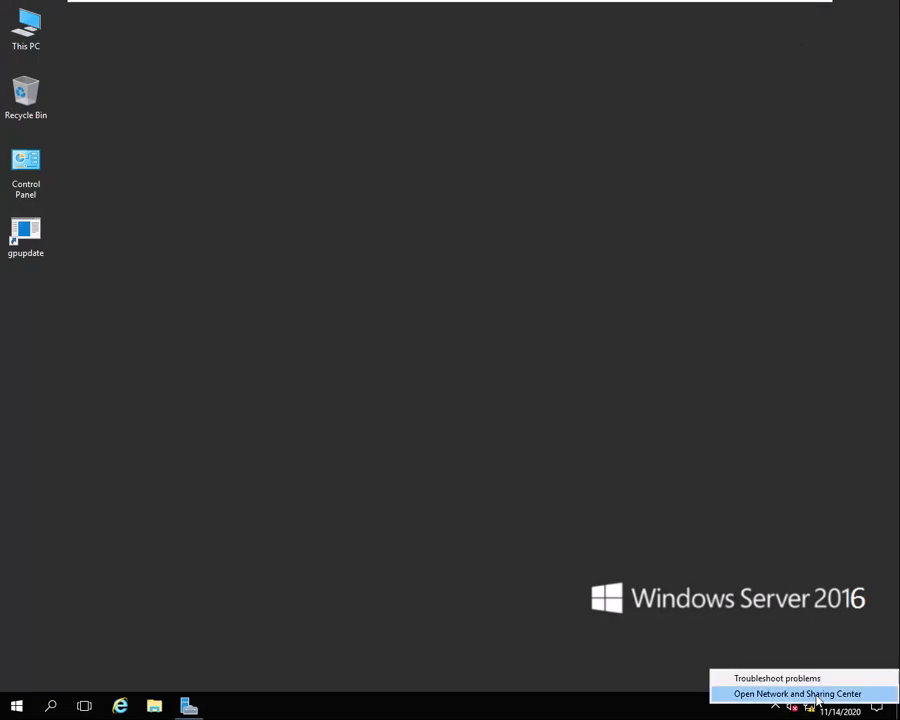
click(817, 694)
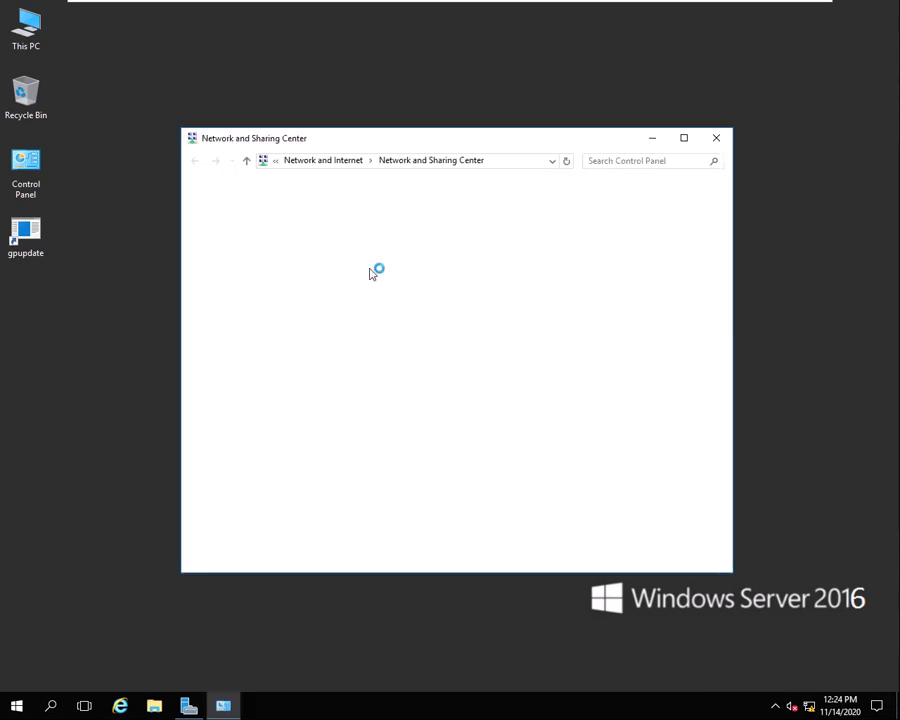
click(261, 214)
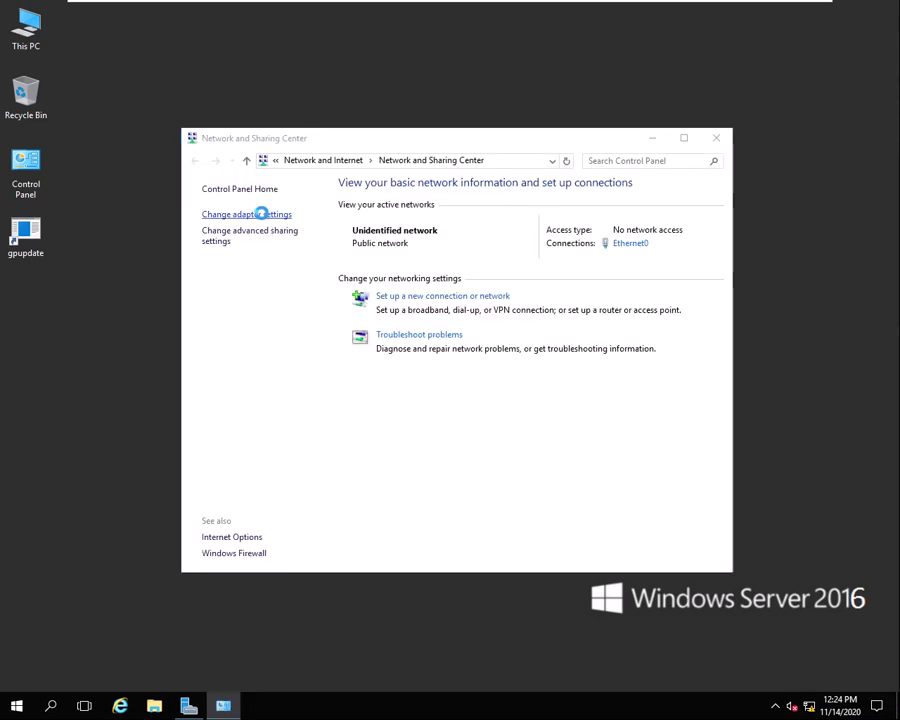
double_click(268, 242)
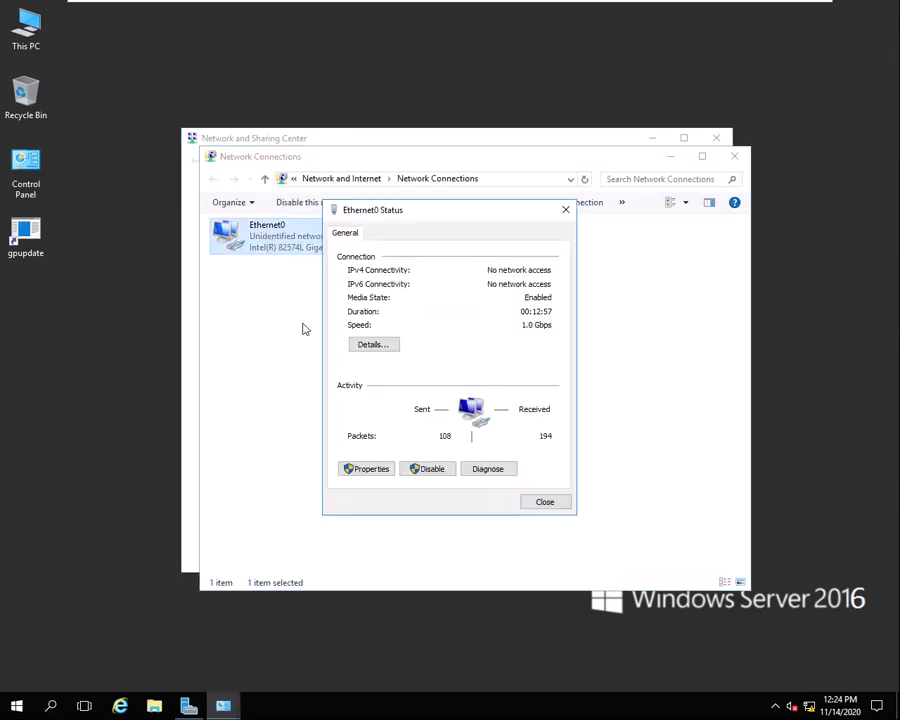
click(370, 469)
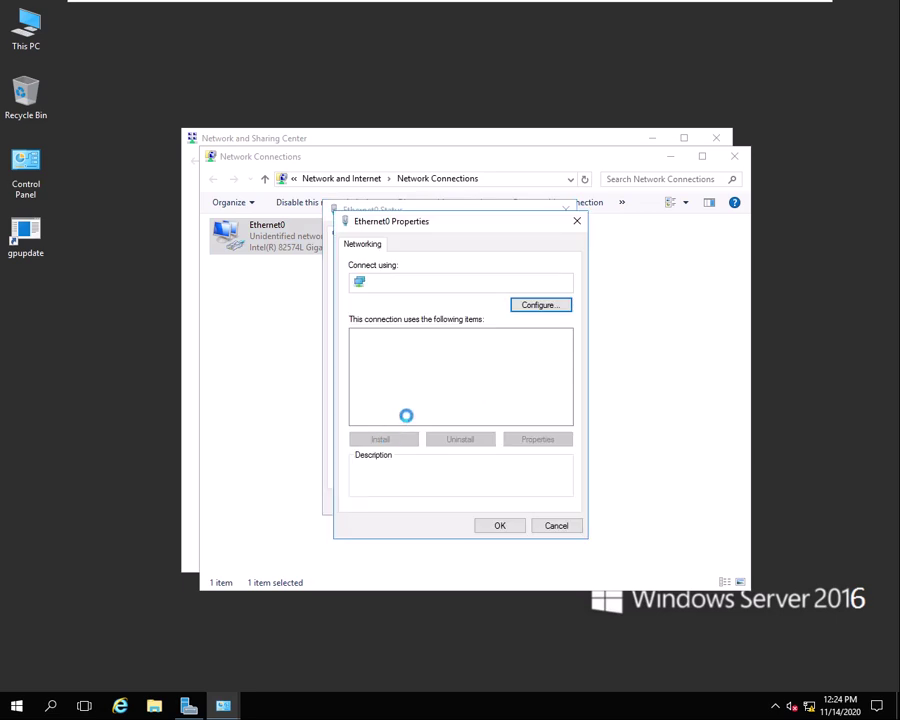
double_click(442, 348)
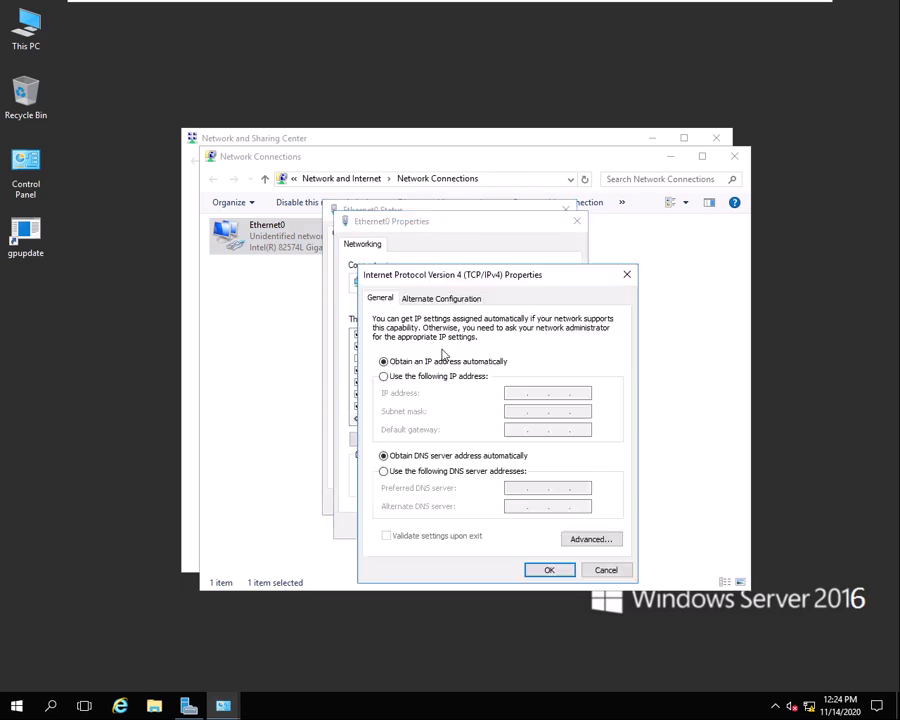
Step: Set static IP 10.0.0.200 with mask 255.0.0.0, confirm, and close the network windows
click(384, 376)
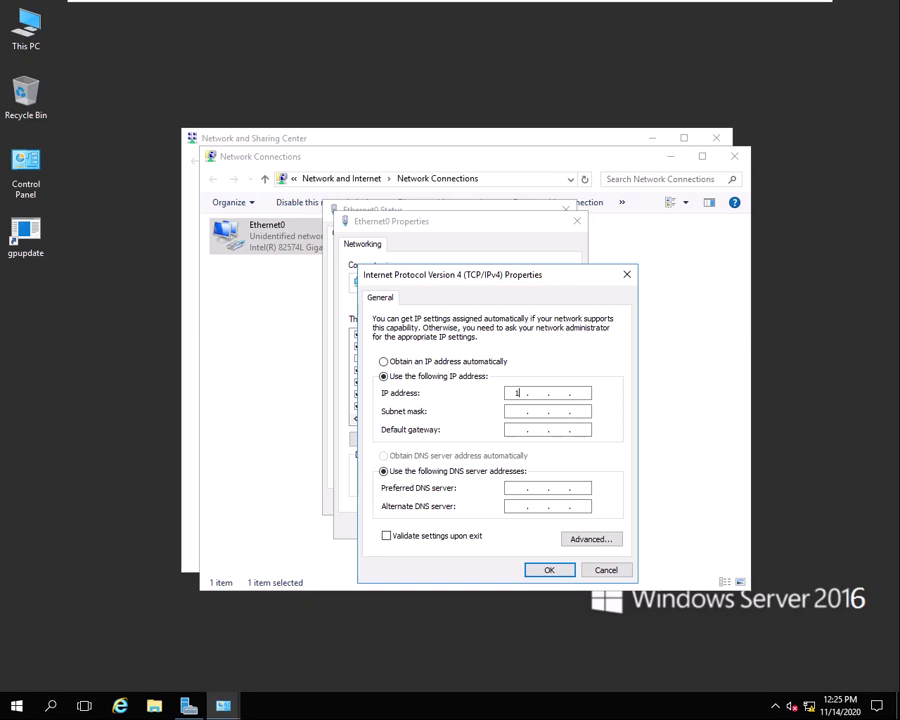
key(Tab)
drag(464, 283, 407, 264)
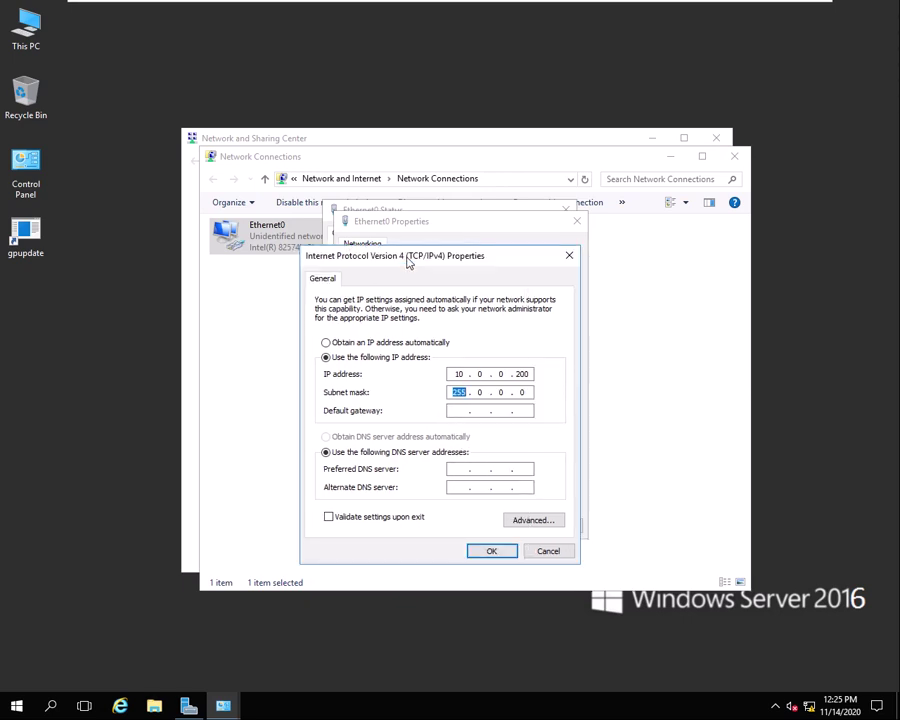
mouse_move(300, 5)
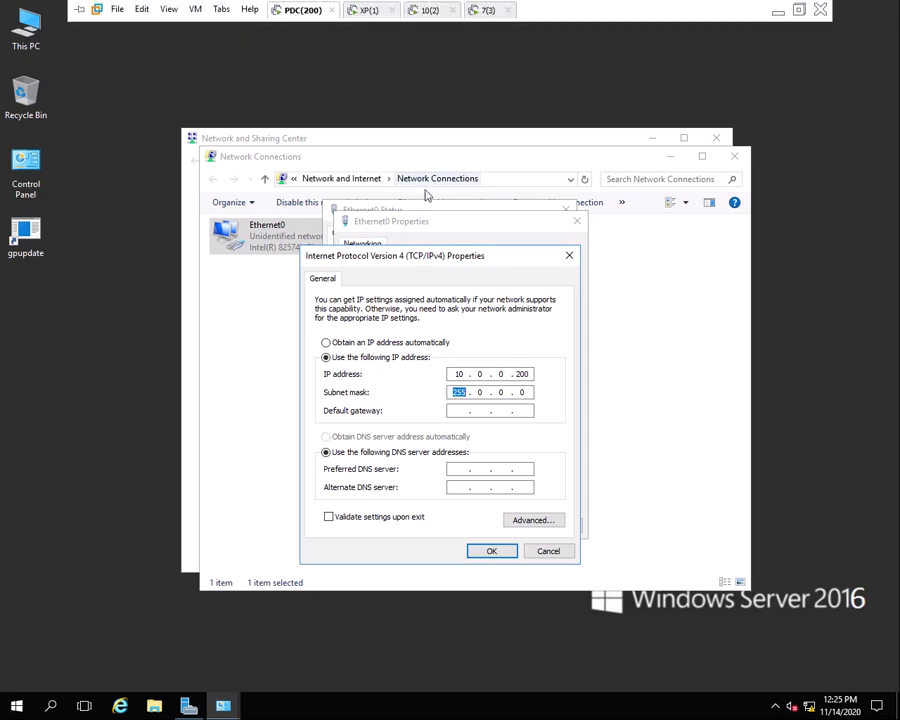
click(484, 553)
click(495, 527)
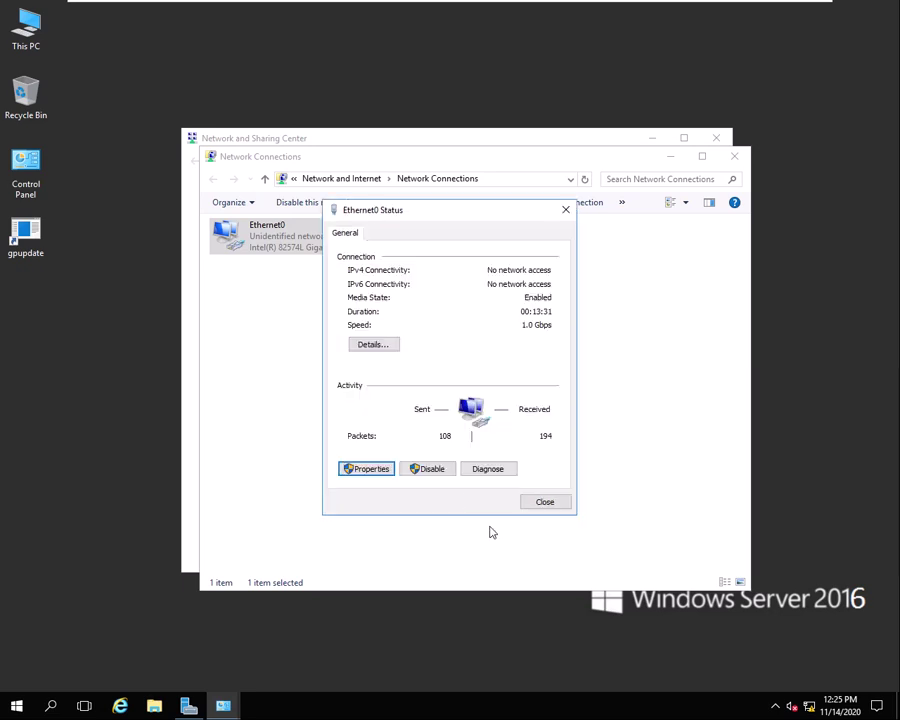
click(530, 502)
click(731, 158)
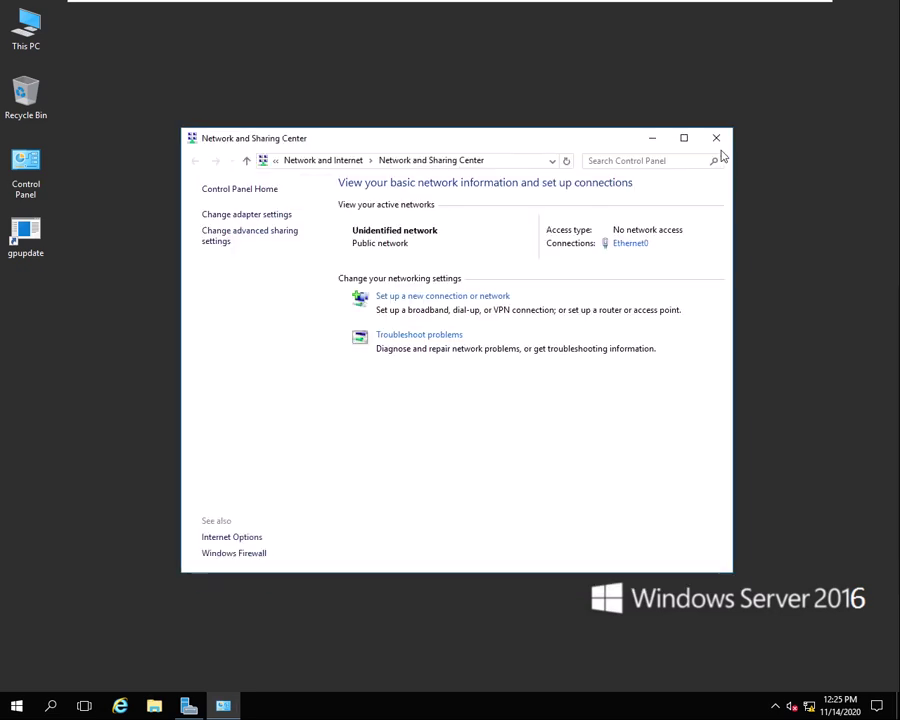
click(718, 141)
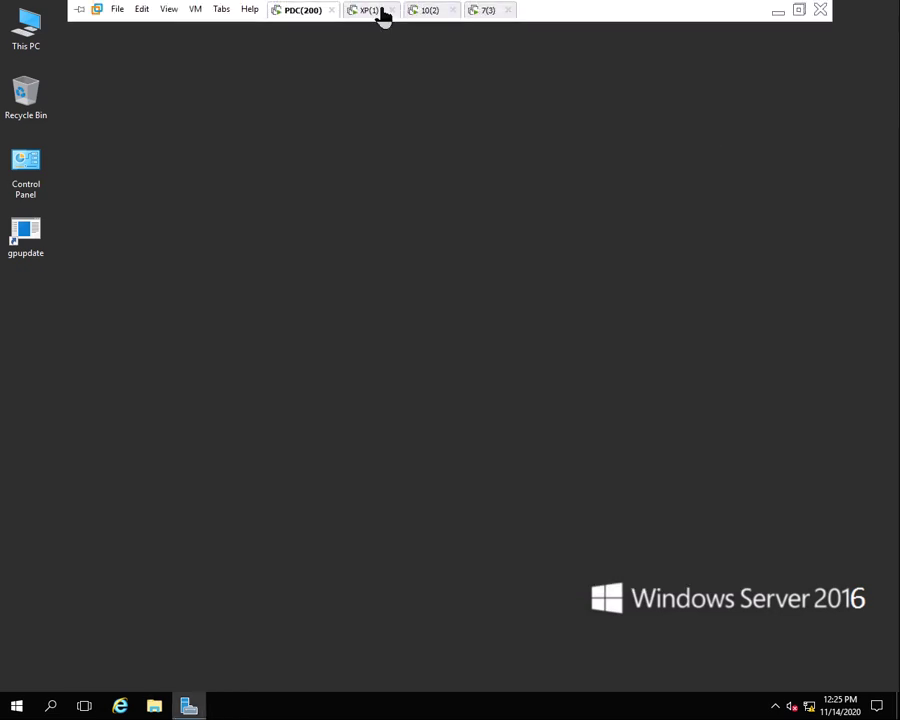
Step: Give XP(1)'s Local Area Connection static IP 10.0.0.1, mask 255.0.0.0, and a notification-area icon
click(378, 12)
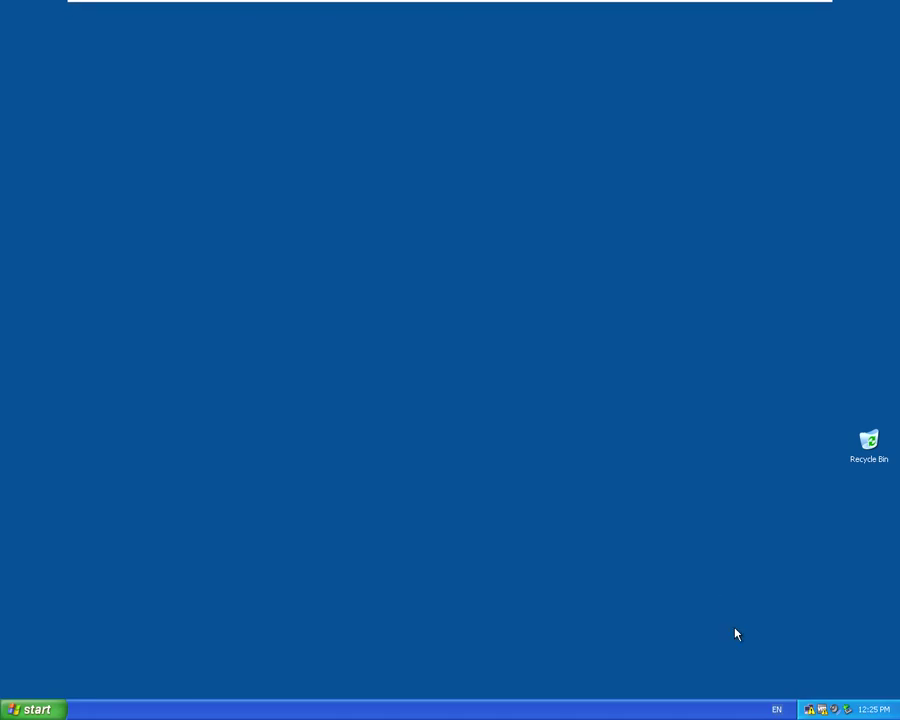
double_click(809, 711)
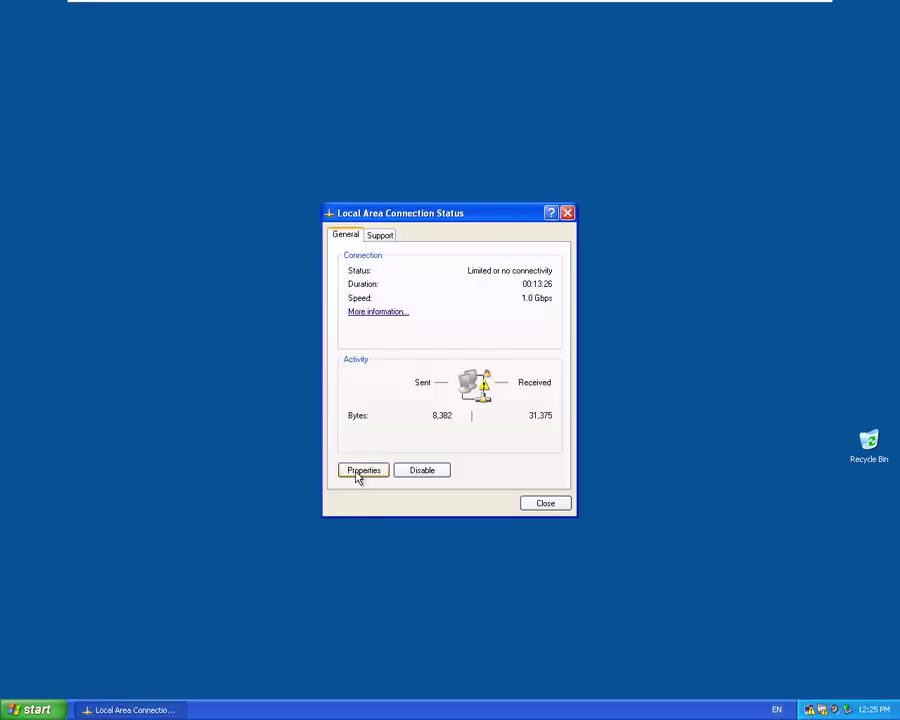
click(360, 471)
double_click(169, 232)
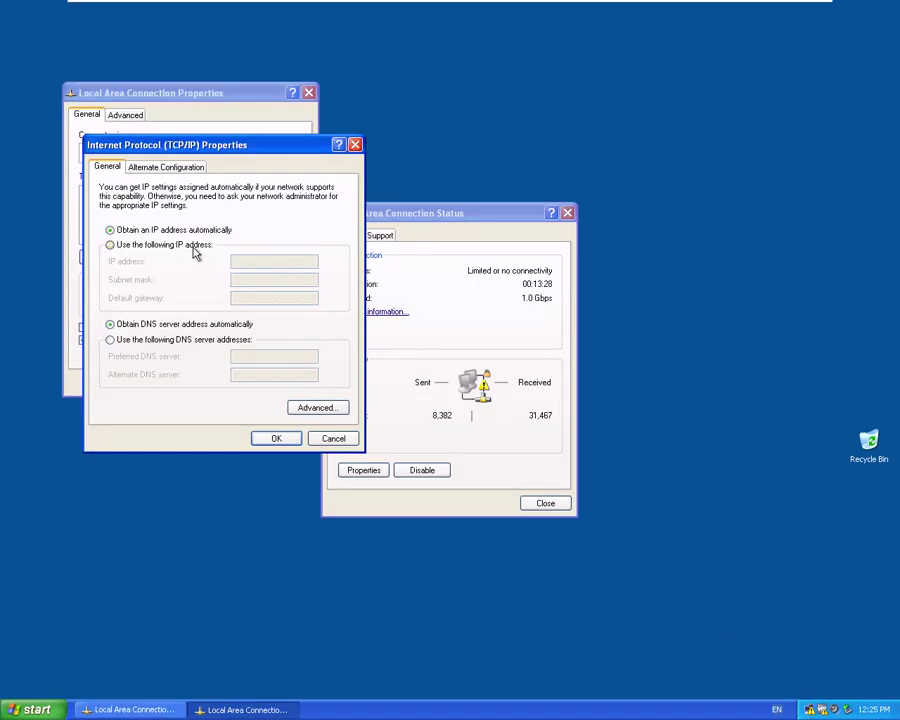
click(196, 246)
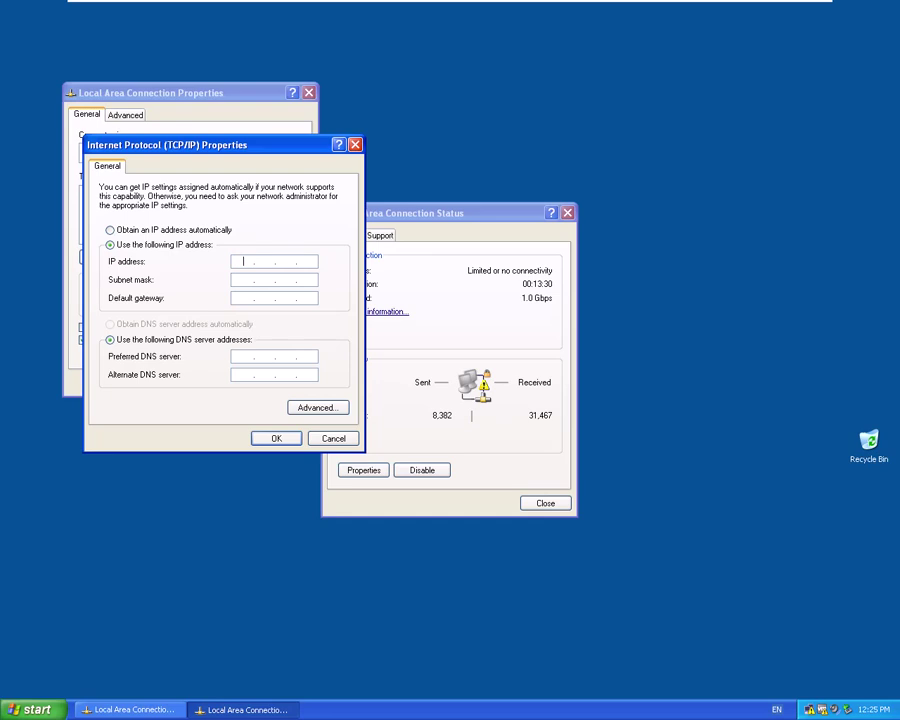
text(10.0.0.1)
key(Tab)
click(264, 442)
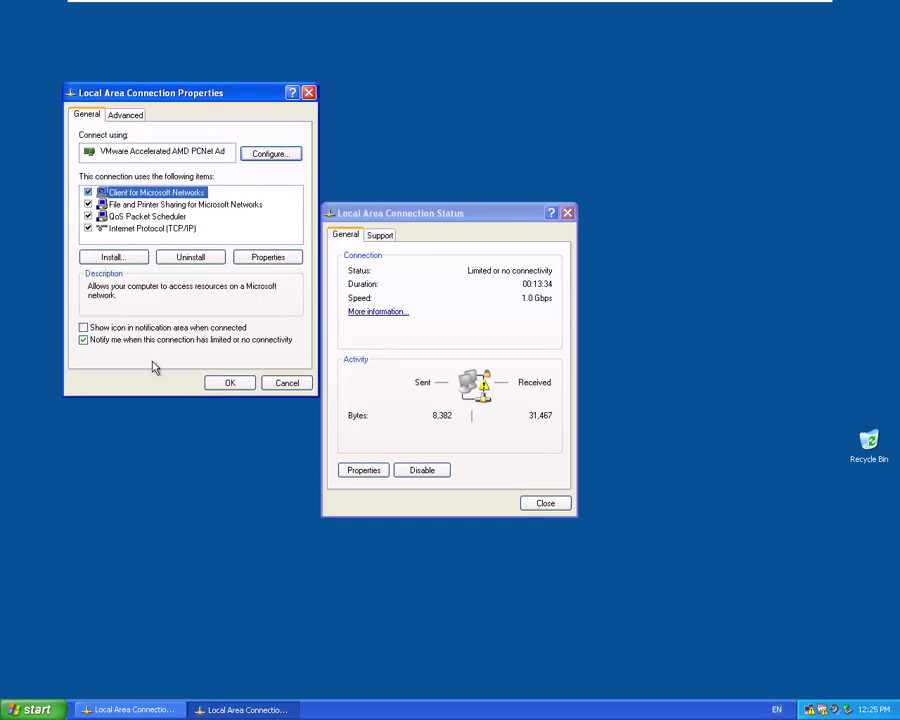
click(132, 329)
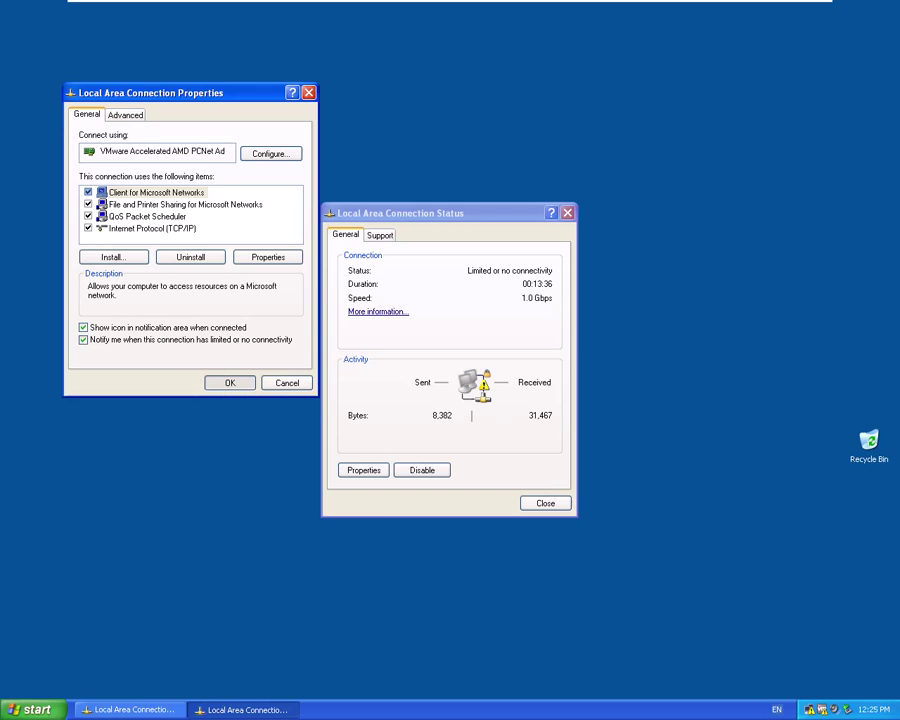
Step: On the 10(2) VM, open Ethernet0's IPv4 properties via Network and Sharing Center
click(430, 10)
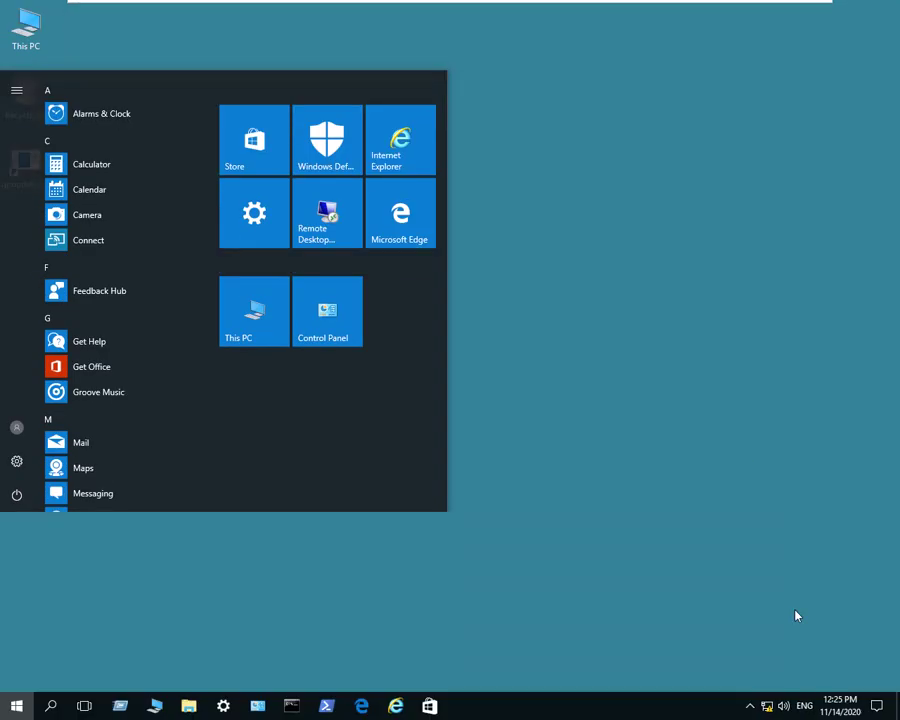
click(796, 615)
right_click(767, 706)
click(800, 689)
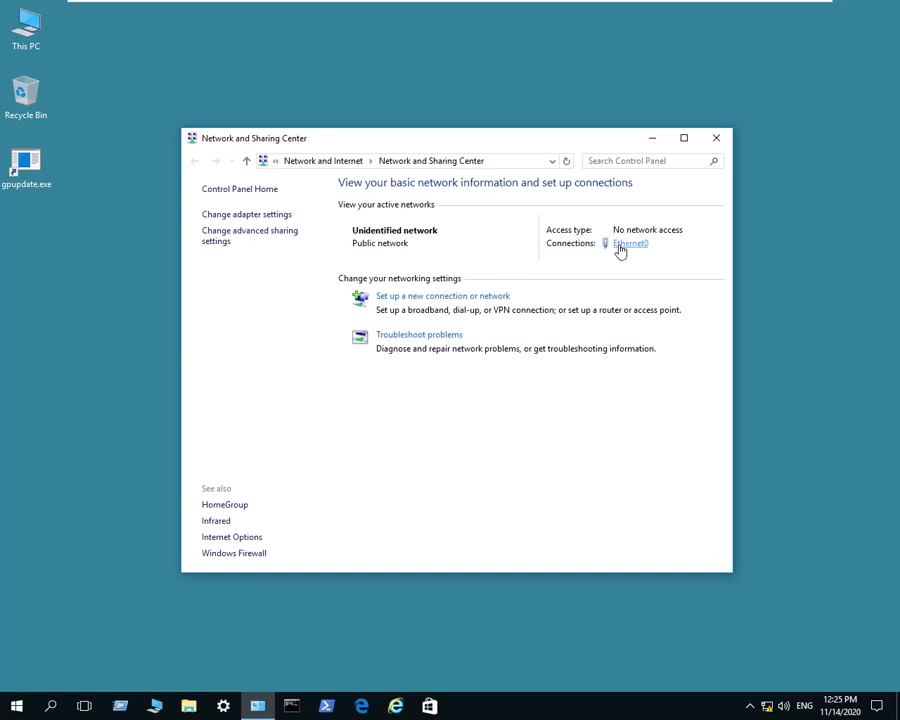
click(620, 246)
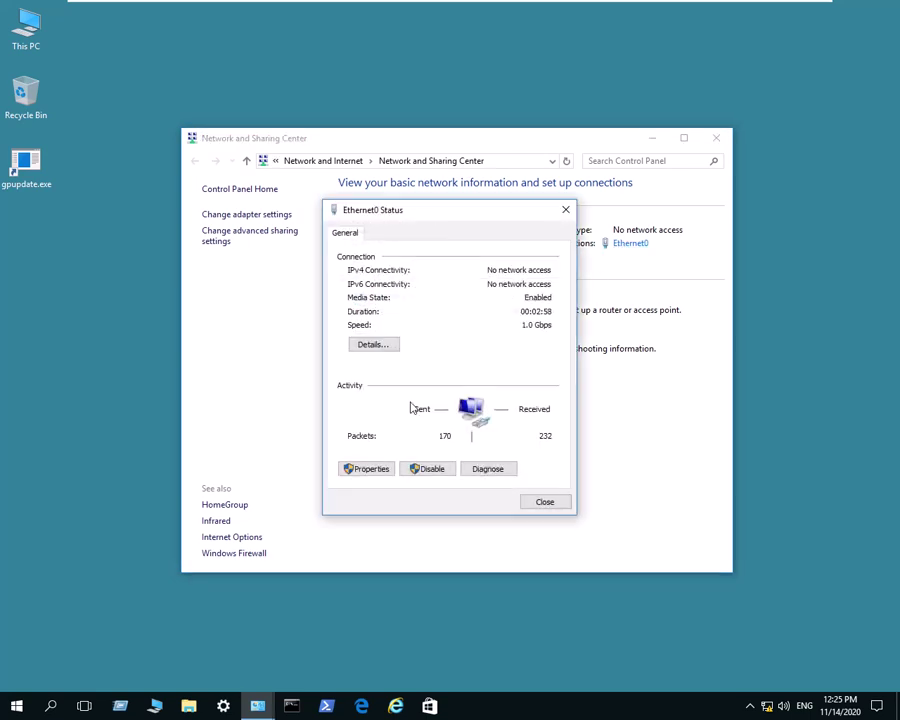
click(384, 470)
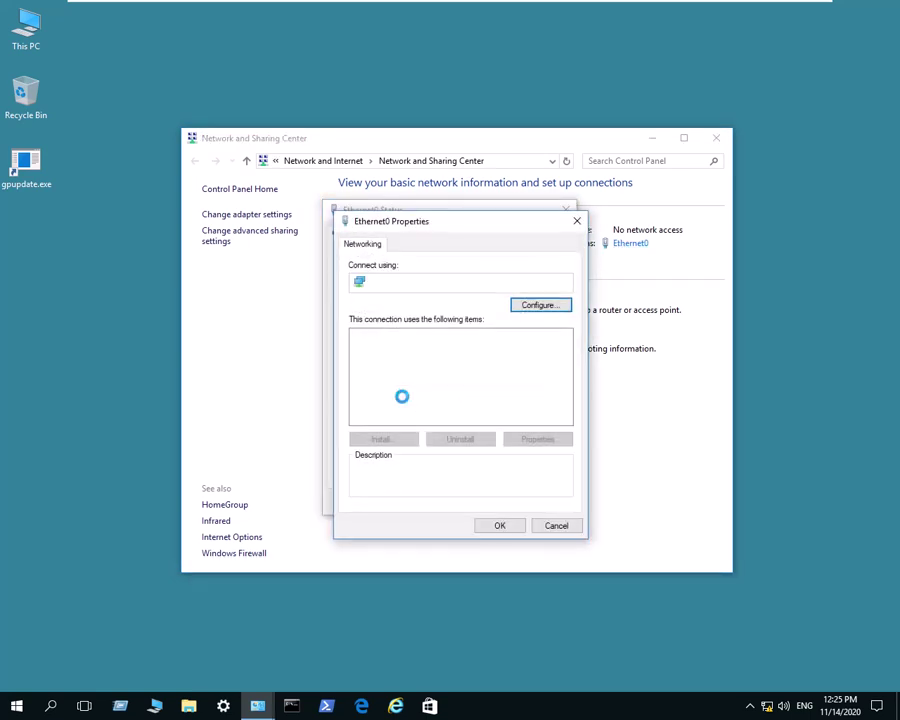
double_click(470, 348)
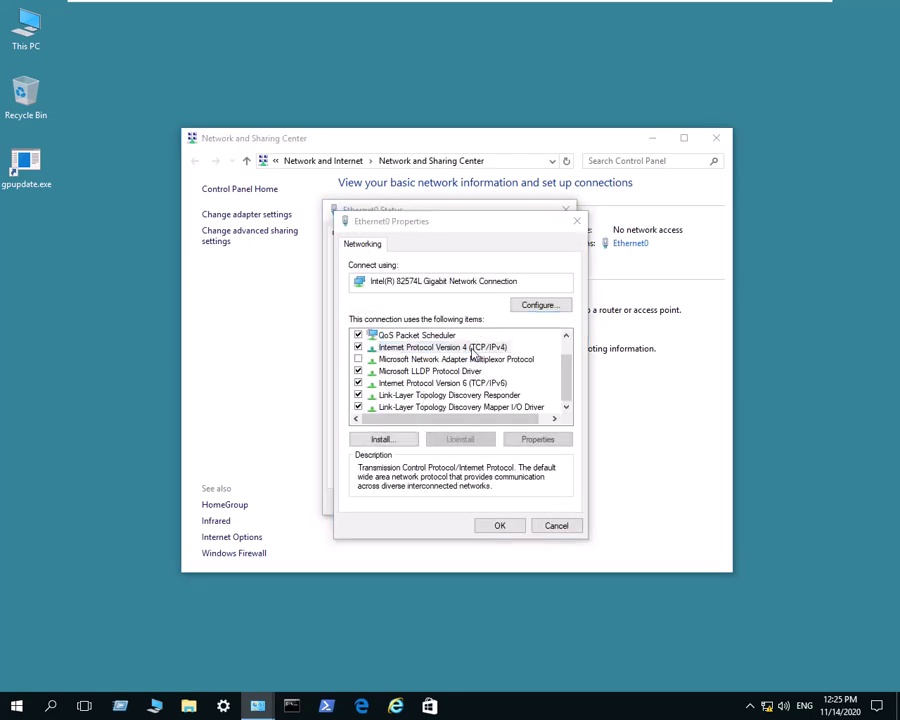
Step: Set static IP 10.0.0.2 with mask 255.0.0.0 and confirm the Ethernet0 dialogs
click(467, 377)
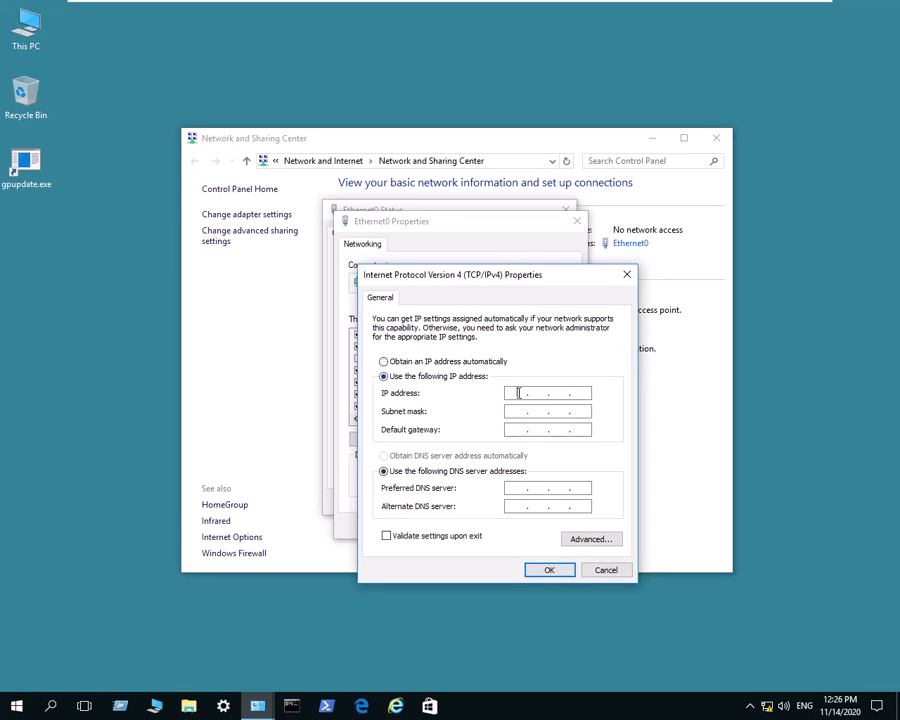
click(518, 393)
text(10.0.0.2)
key(Tab)
click(549, 570)
click(500, 524)
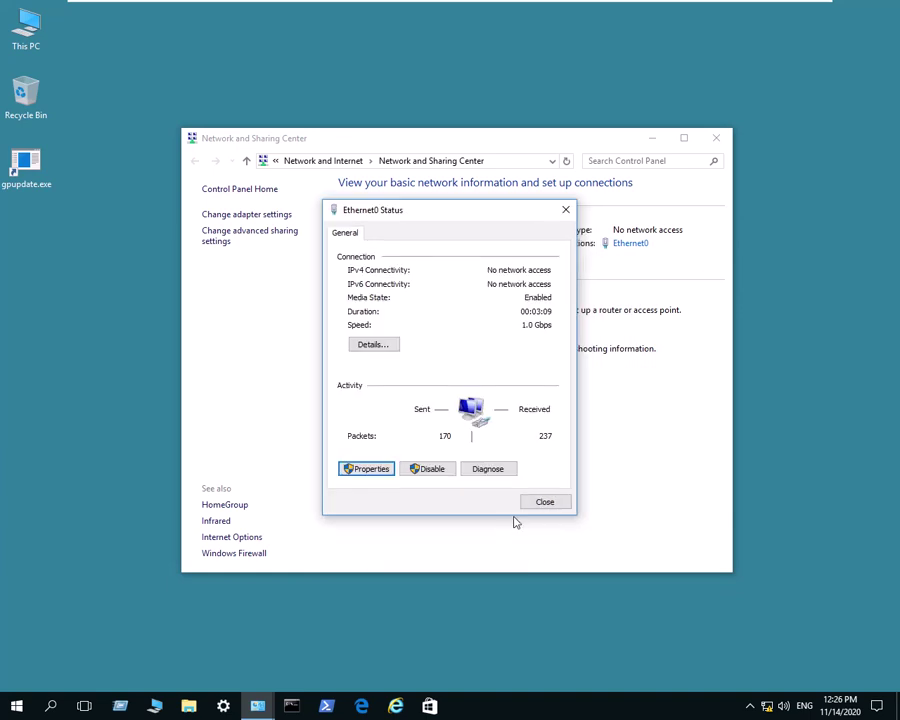
click(545, 502)
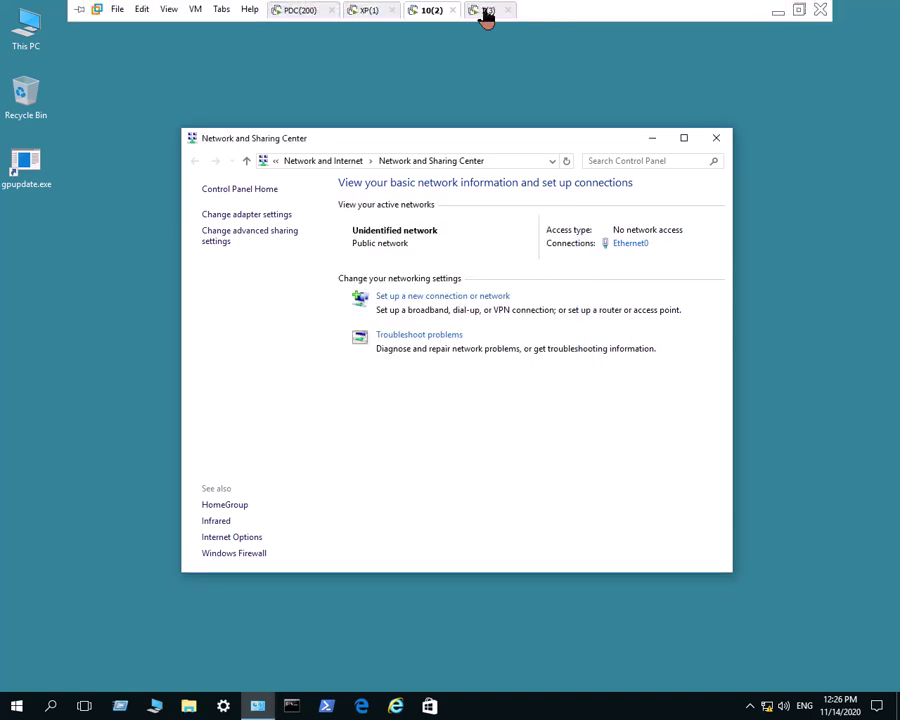
Step: Check the 7(3) VM's Local Area Connection IPv4 shows 10.0.0.3 / 255.0.0.0, then close its windows
click(488, 10)
right_click(780, 707)
click(797, 696)
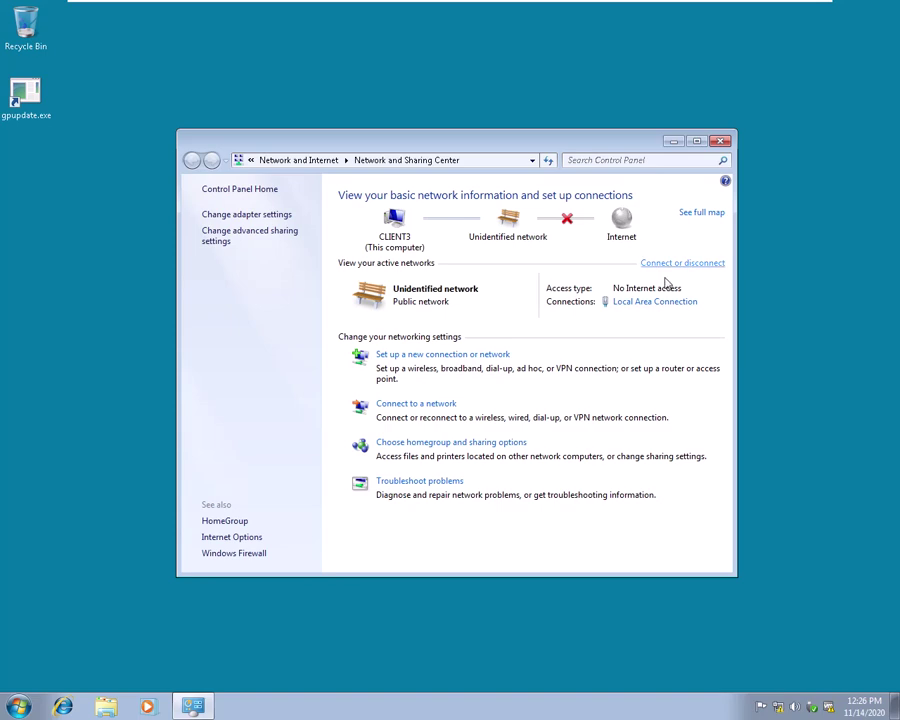
click(672, 305)
click(372, 468)
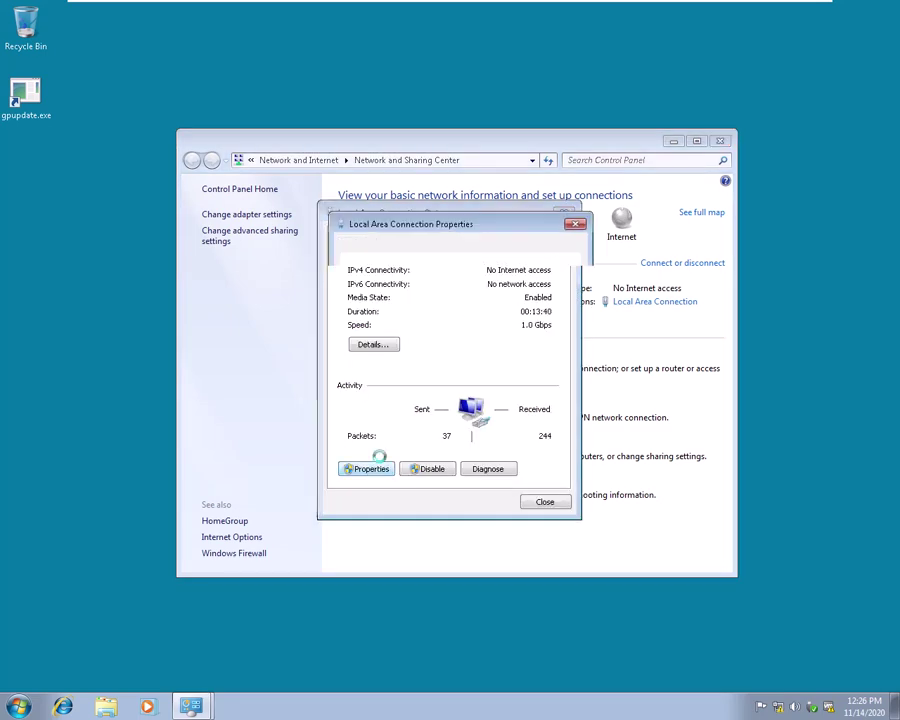
double_click(450, 384)
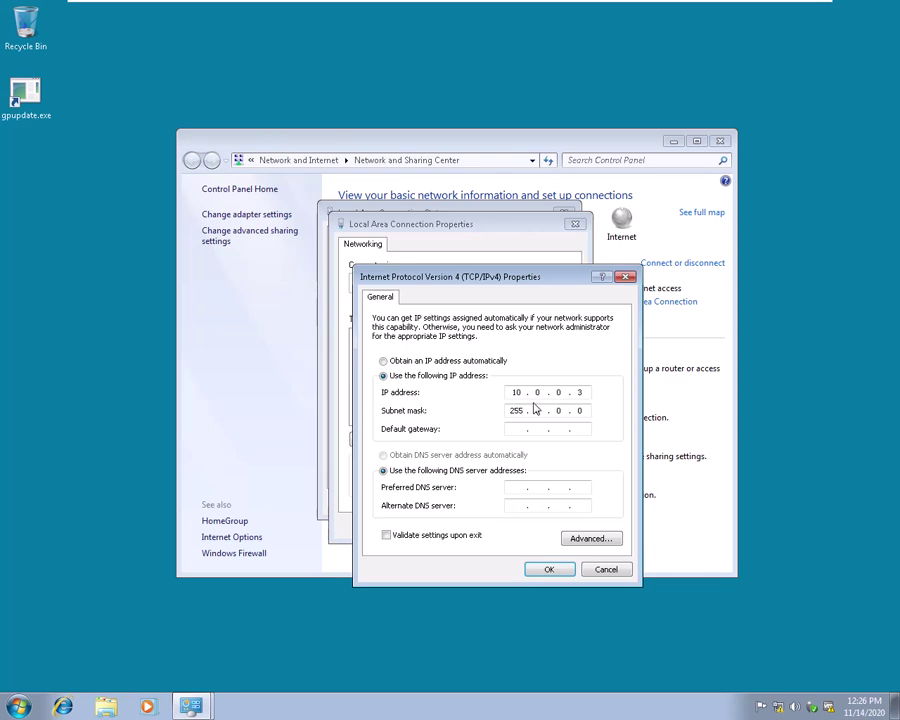
click(556, 569)
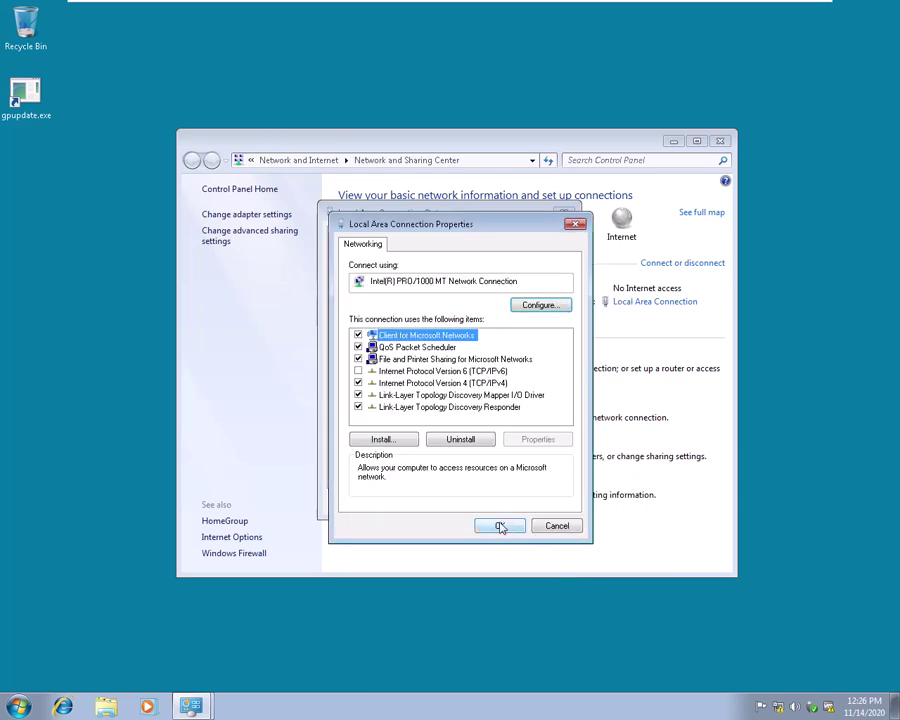
click(504, 525)
click(544, 502)
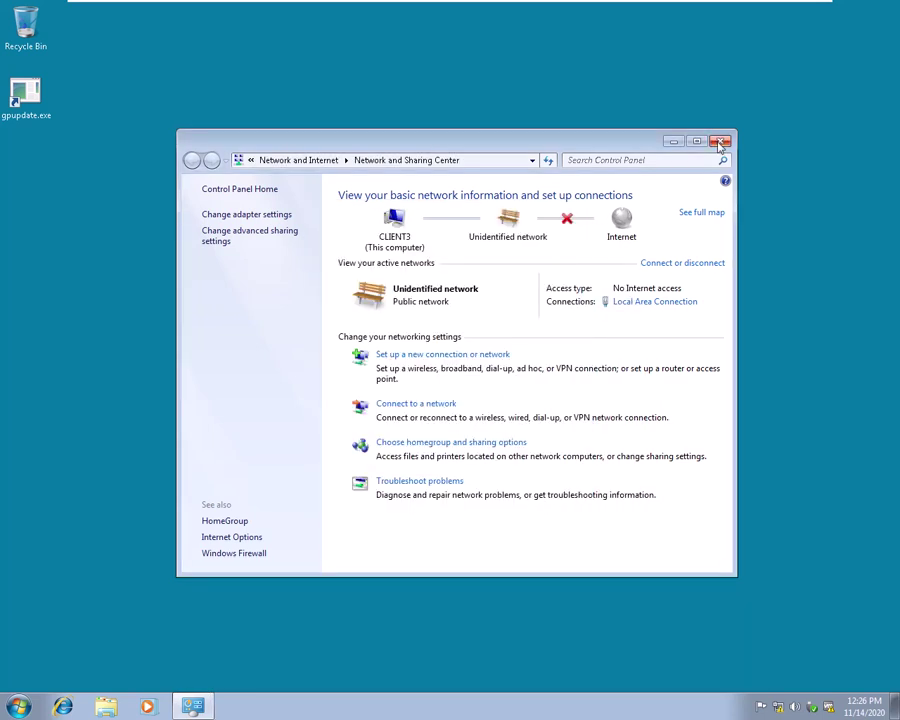
click(719, 141)
mouse_move(486, 2)
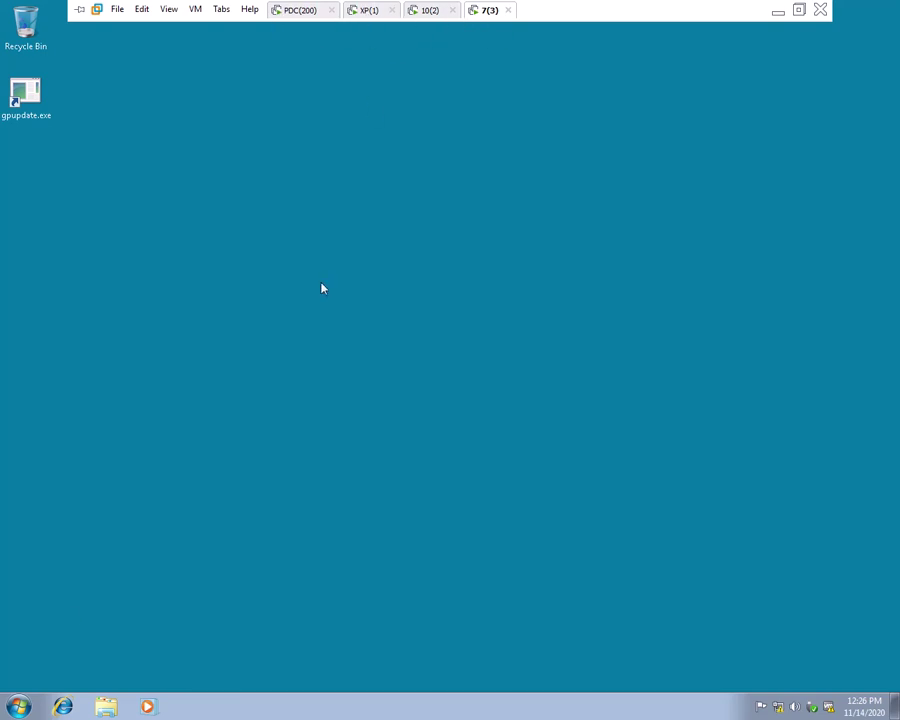
Step: Launch a command prompt on the Windows 7 VM by running cmd
click(24, 705)
click(212, 641)
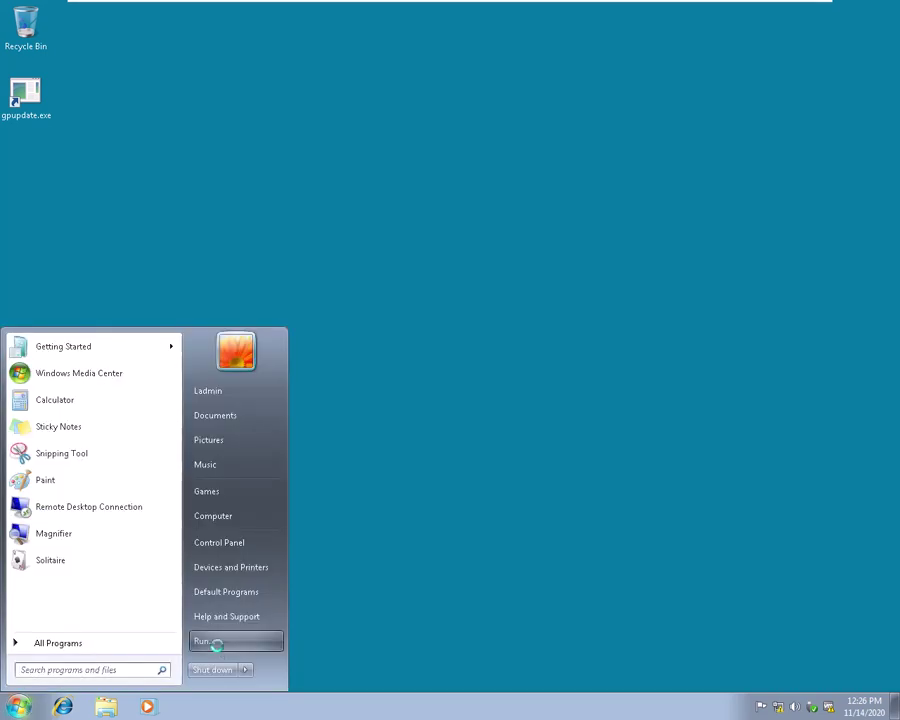
text(cmd)
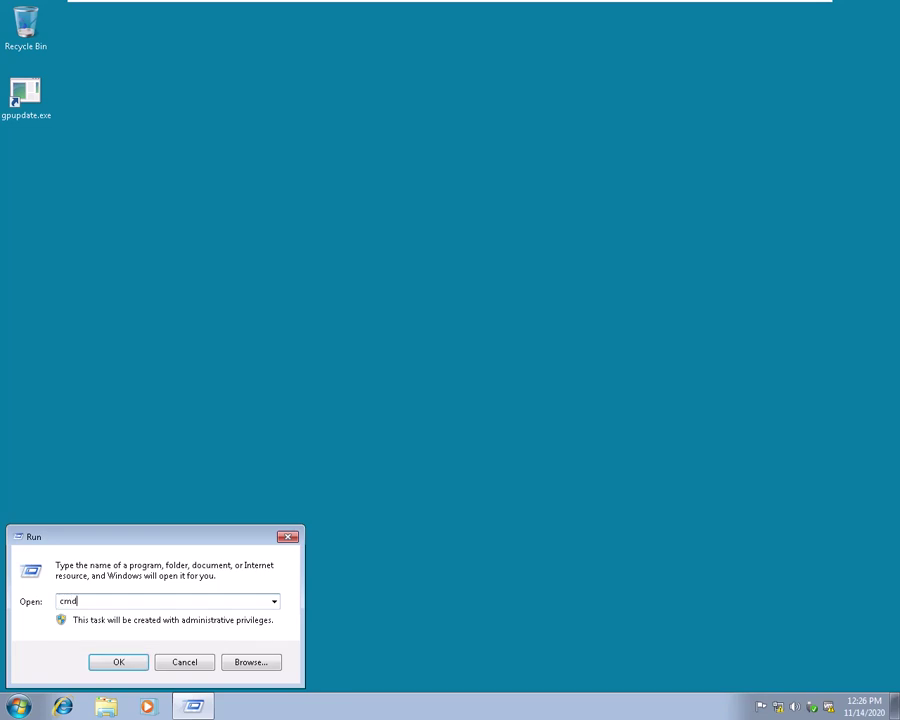
key(Return)
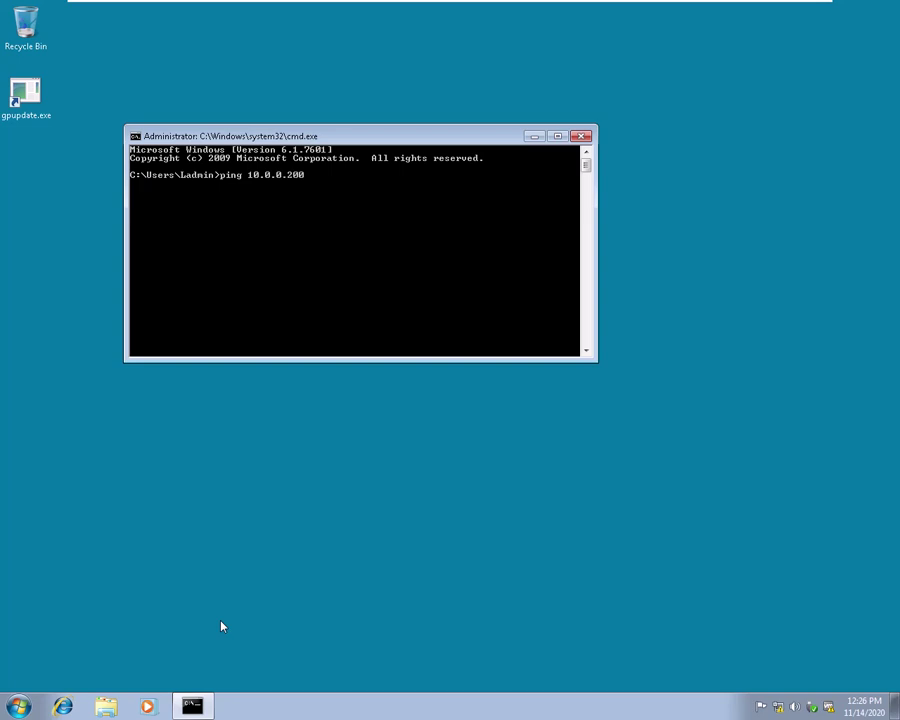
Step: Ping 10.0.0.200 and then 10.0.0.1, both timing out, and minimise the VM window
text(ping 10.0.0.200)
key(Return)
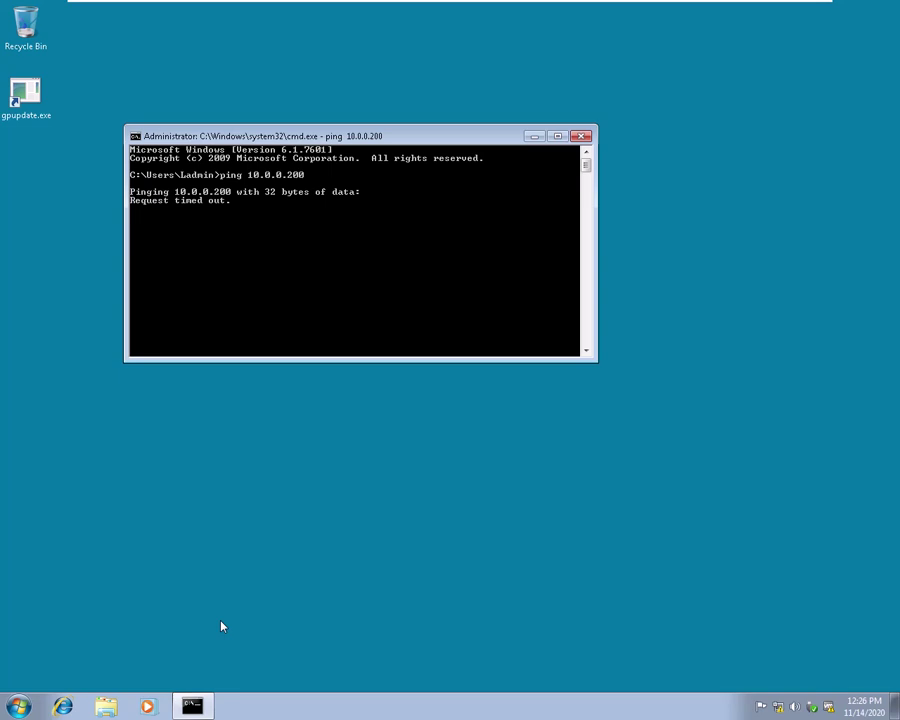
key(ctrl+c)
key(Up)
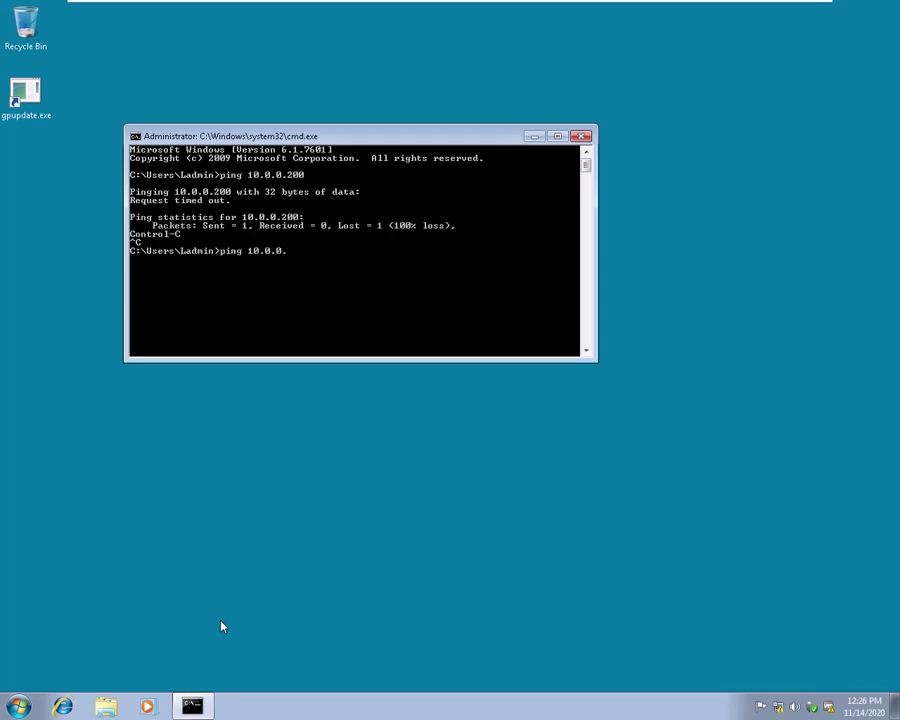
key(Return)
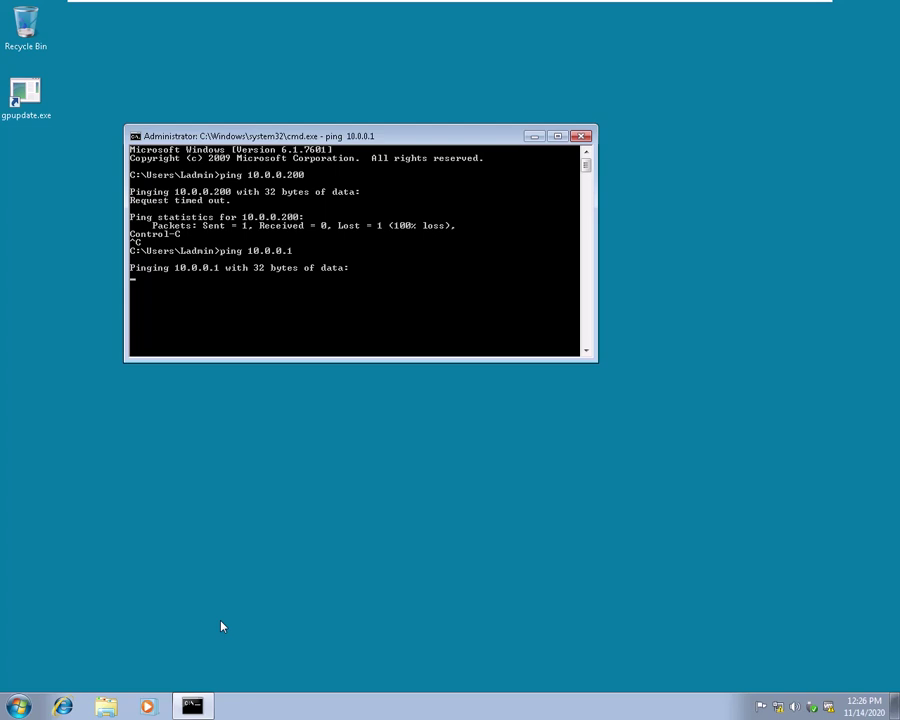
mouse_move(426, 12)
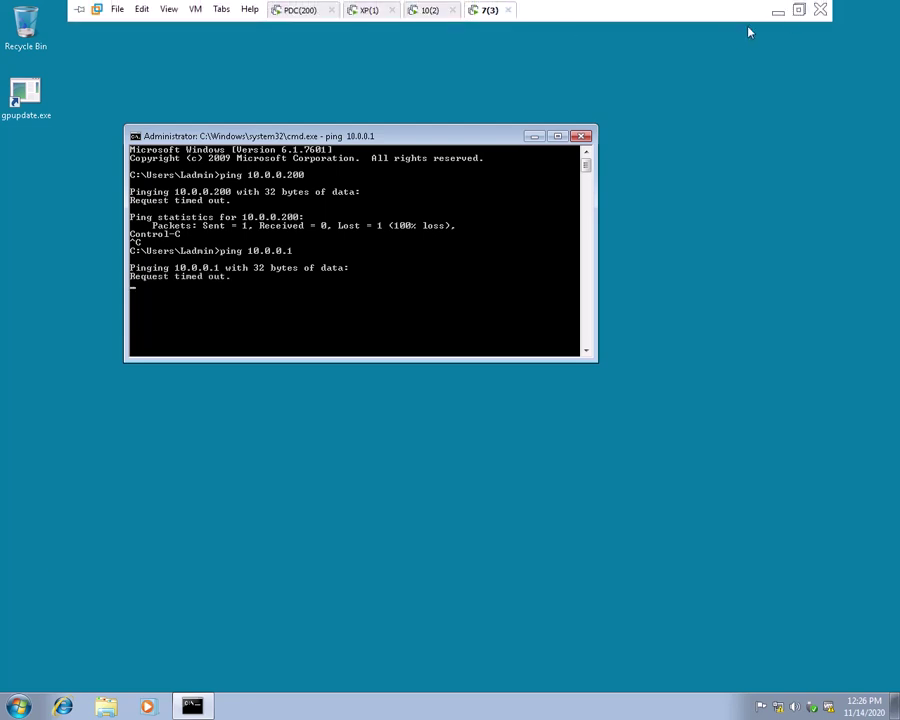
click(783, 12)
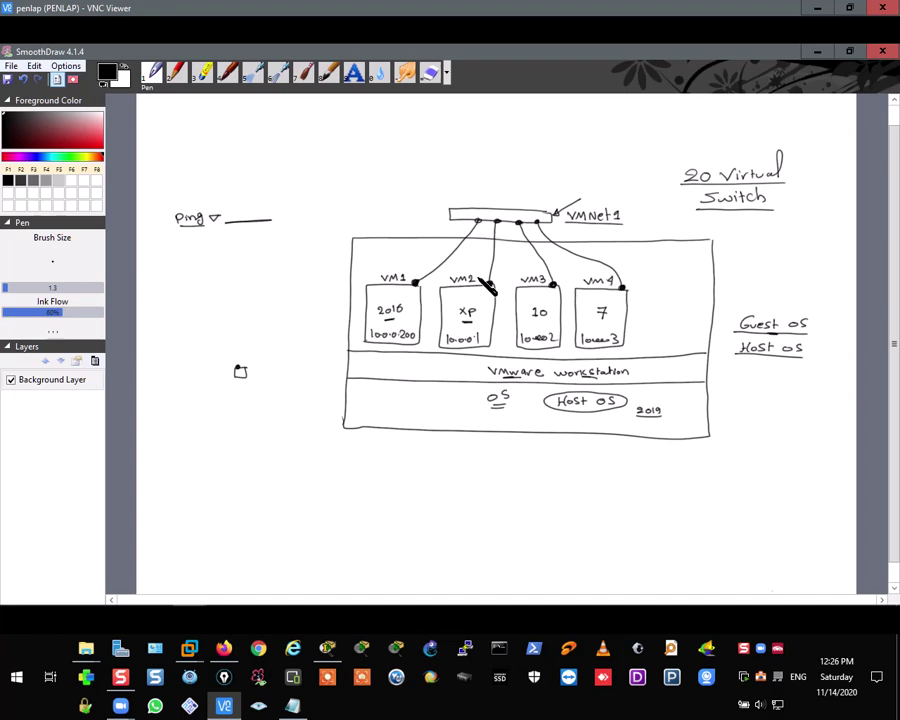
Step: Restore the XP VM to full screen and close its Local Area Connection Status window
mouse_move(192, 652)
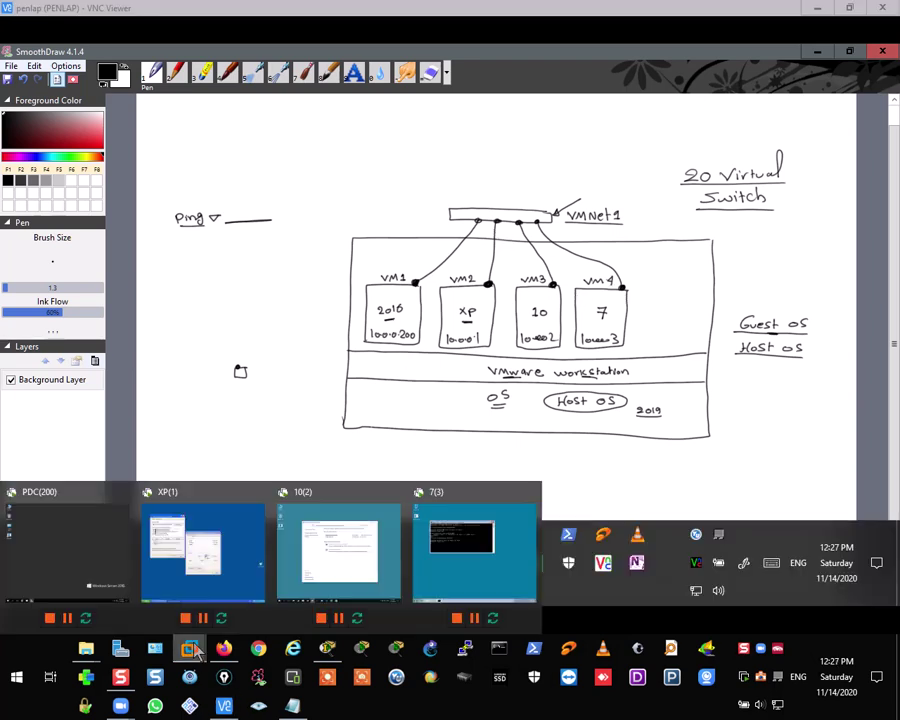
click(193, 563)
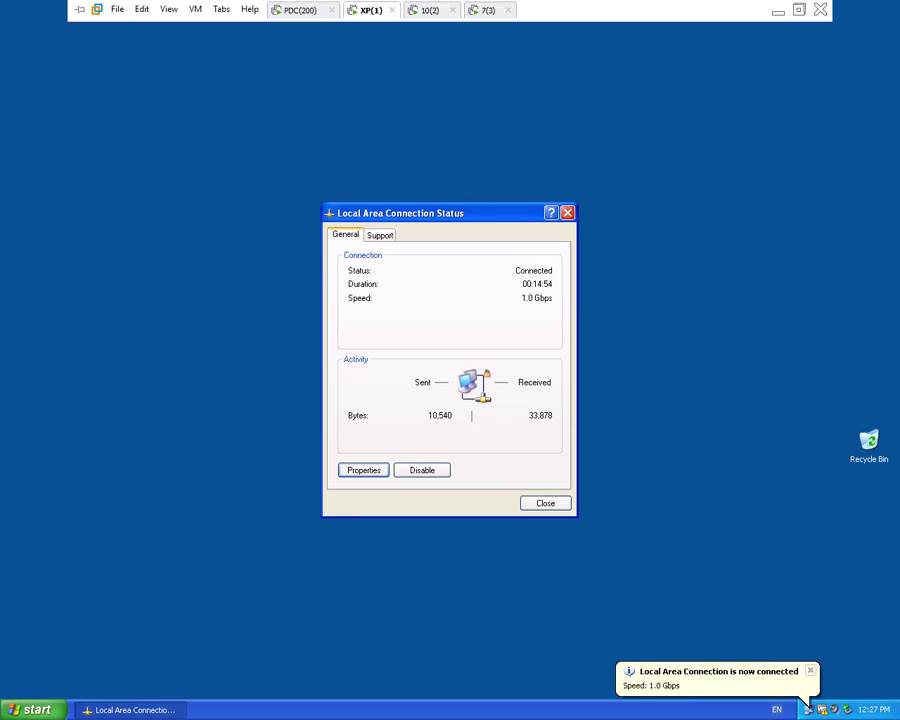
click(567, 213)
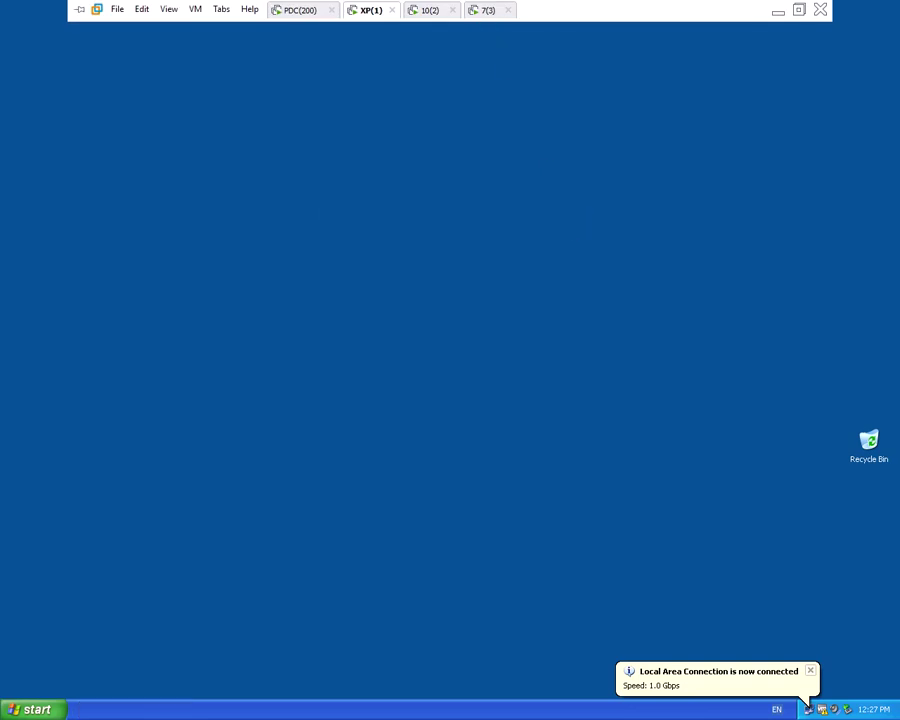
Step: Move between the 10(2) and 7(3) VMs, release input with Ctrl+Alt, and land on 10(2)
click(429, 10)
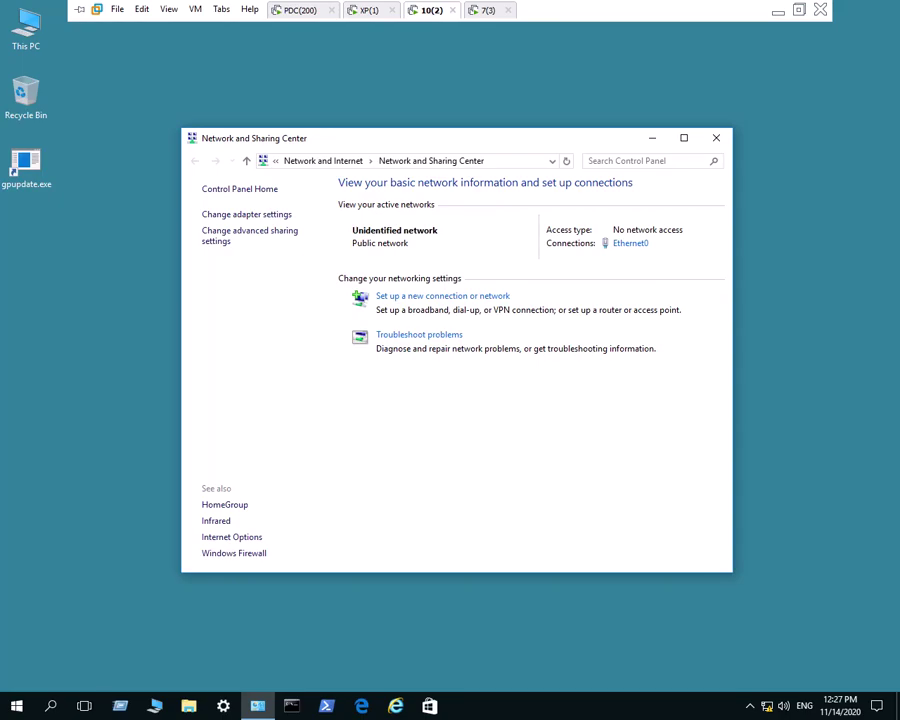
click(488, 10)
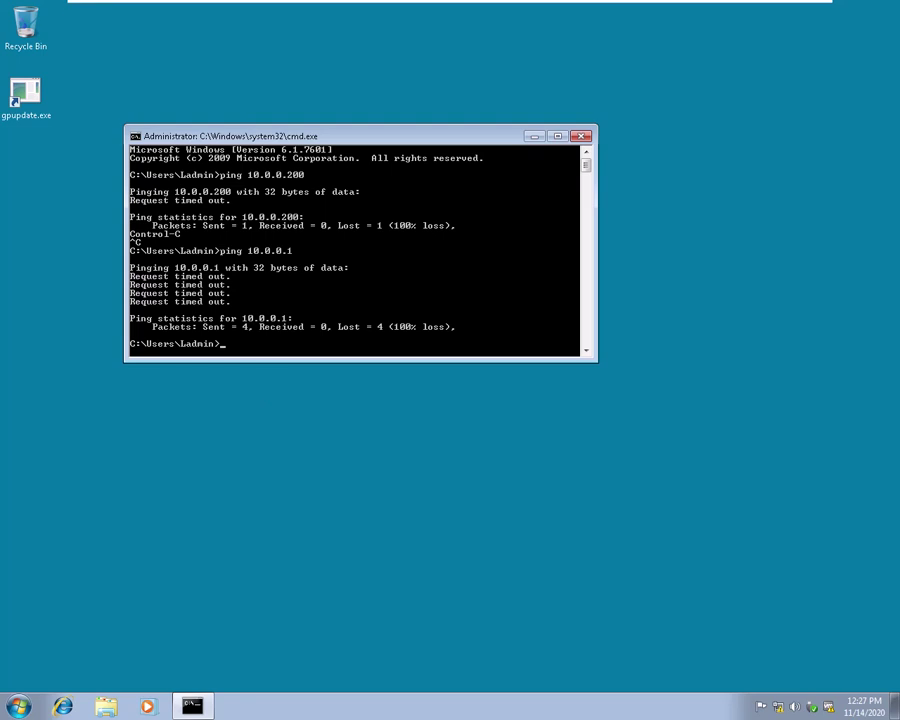
mouse_move(221, 9)
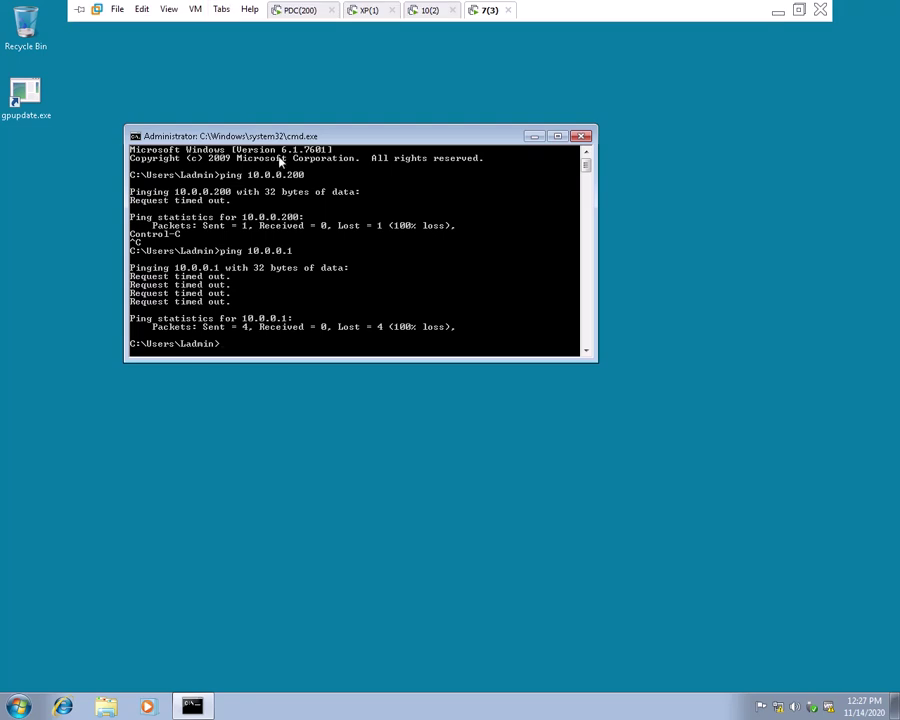
click(311, 444)
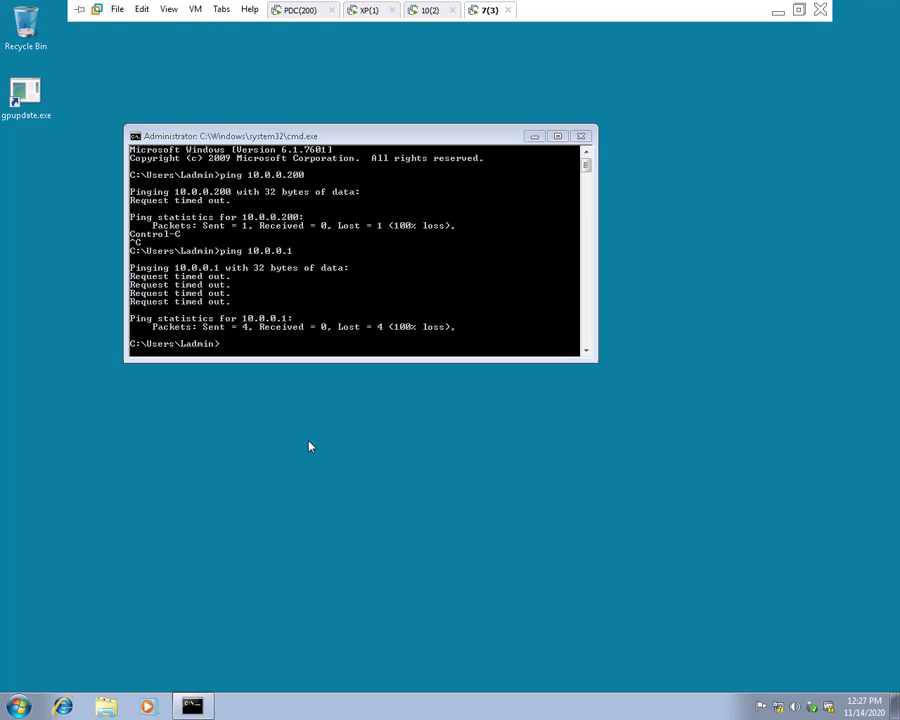
mouse_move(273, 10)
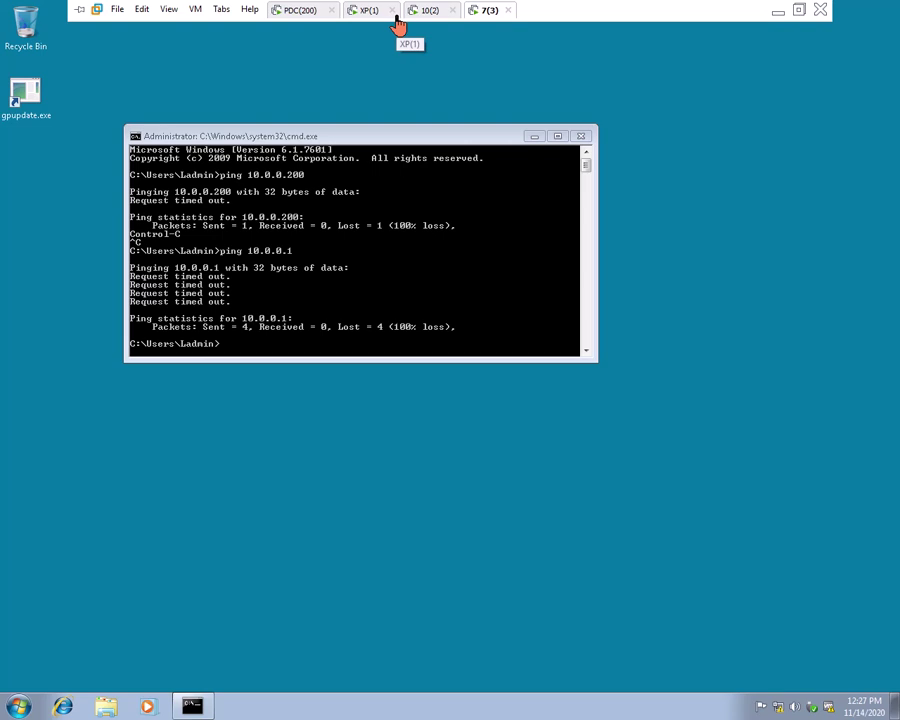
key(ctrl+alt)
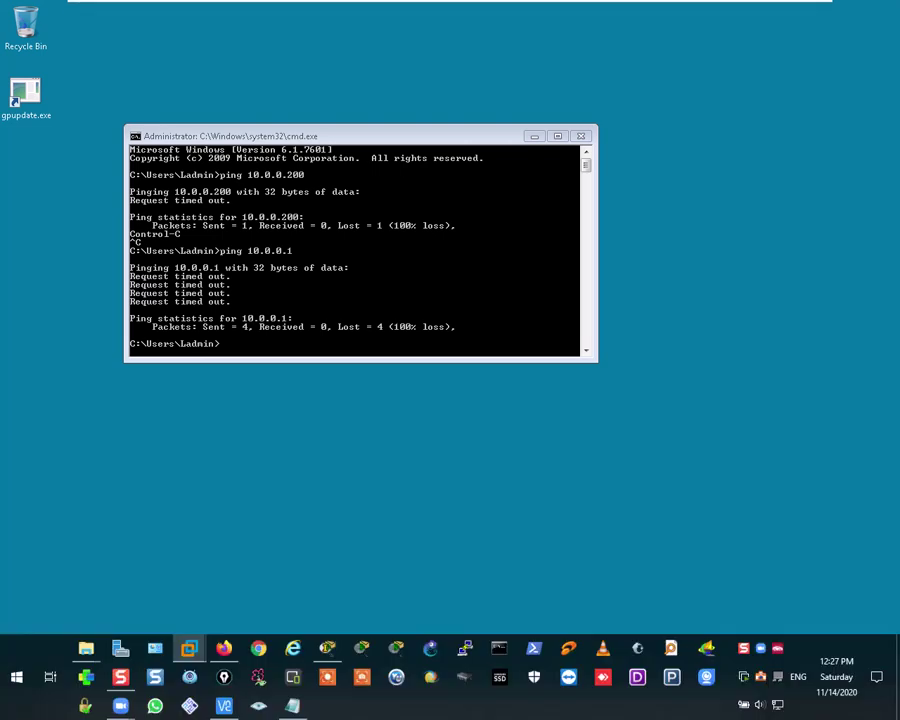
click(389, 410)
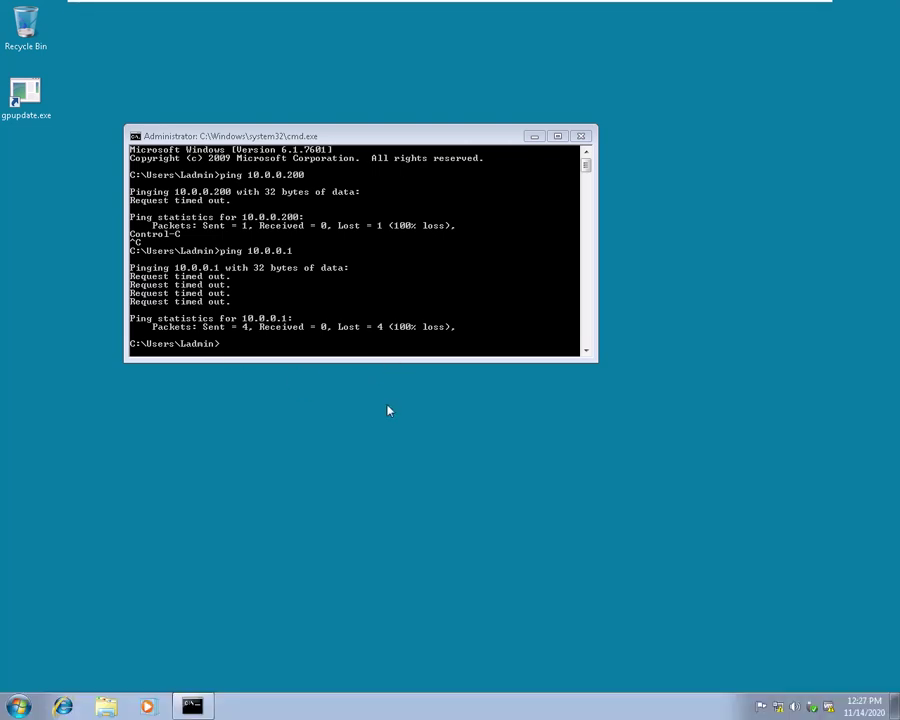
mouse_move(310, 10)
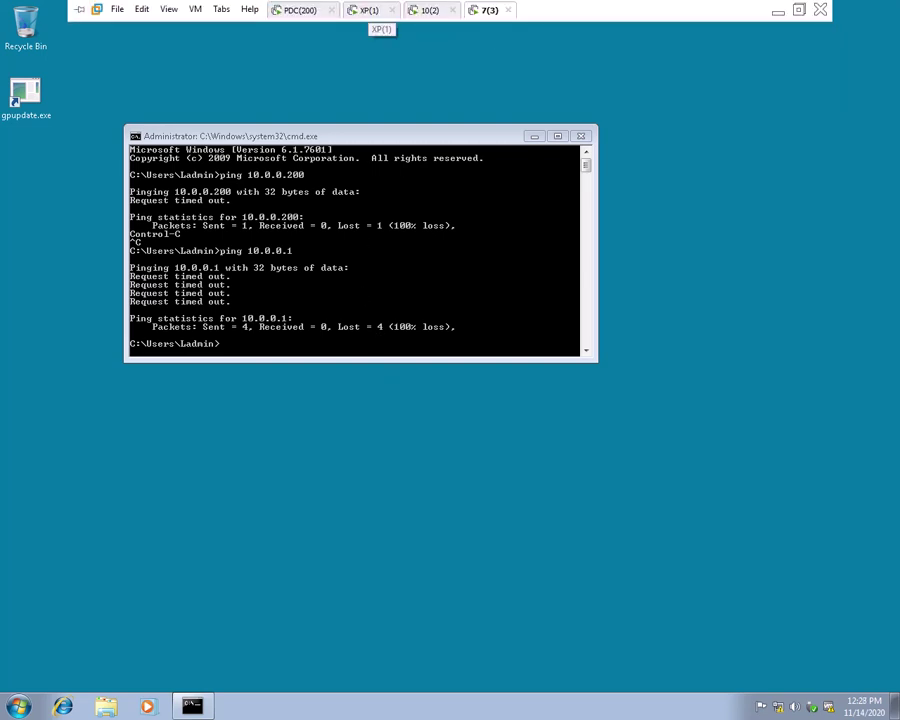
click(432, 10)
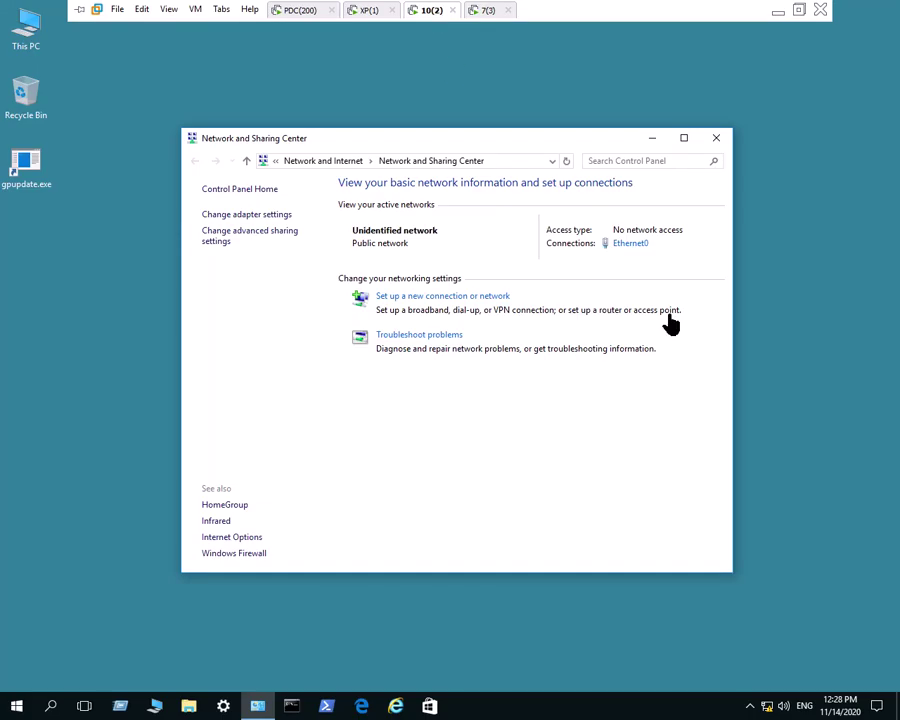
Step: Switch off the 10(2) VM's Windows Firewall for private and public networks
click(684, 138)
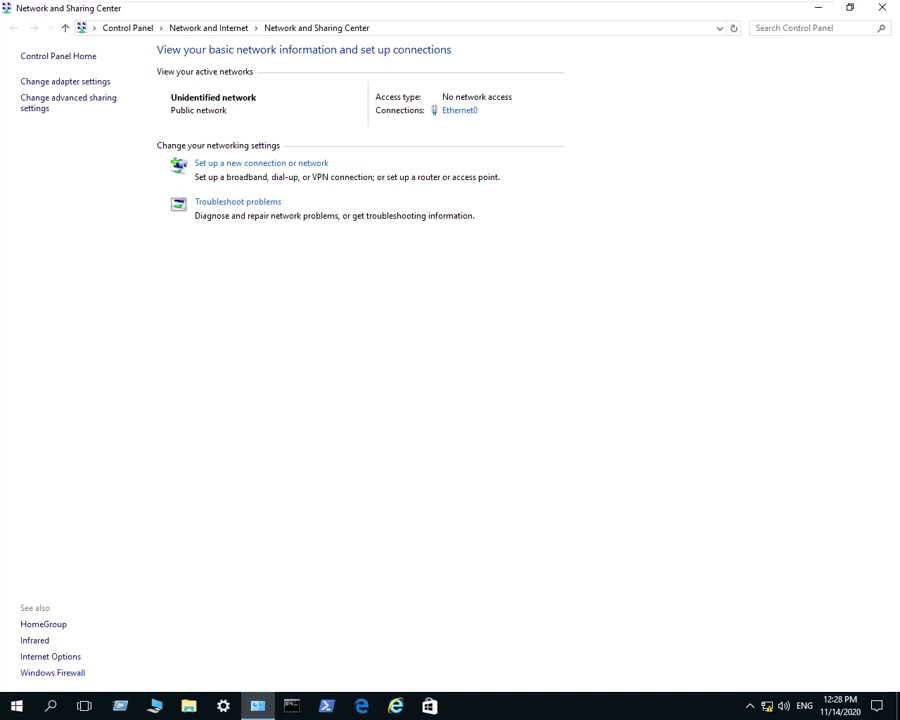
mouse_move(446, 8)
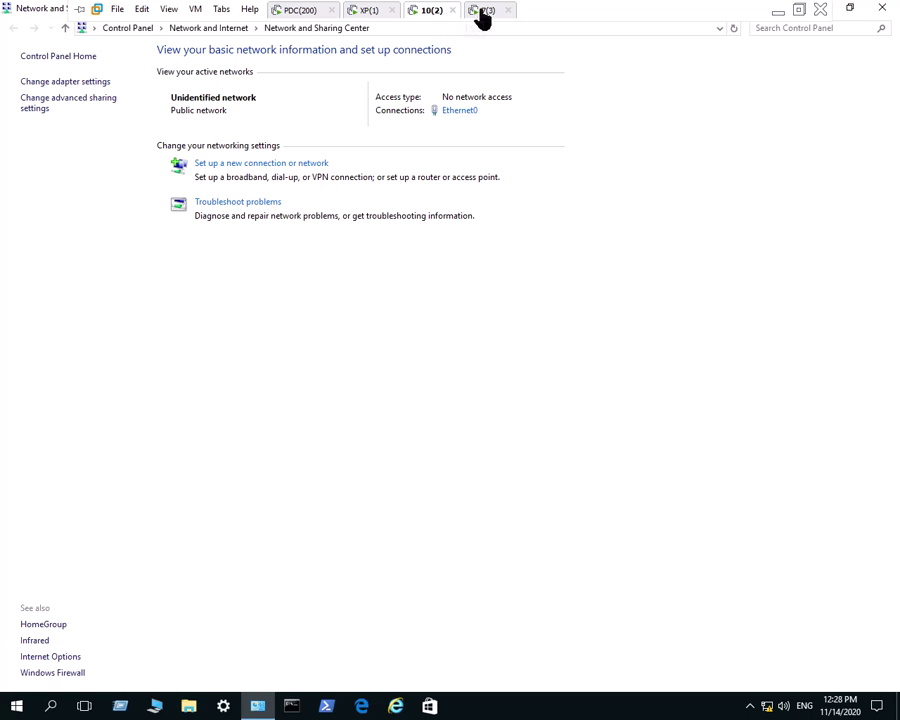
click(70, 673)
click(94, 125)
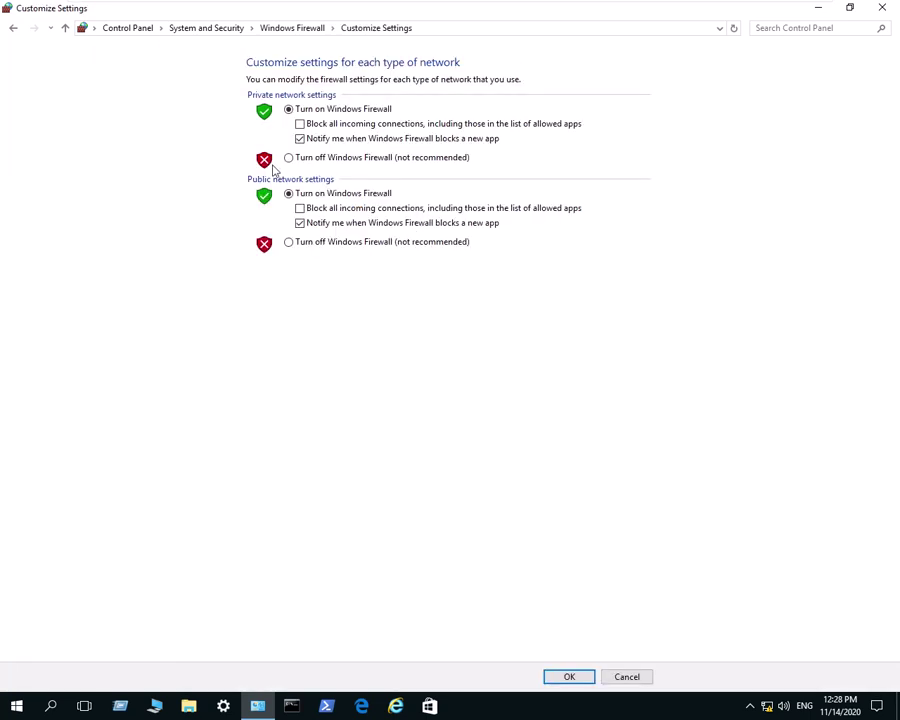
click(303, 159)
click(304, 243)
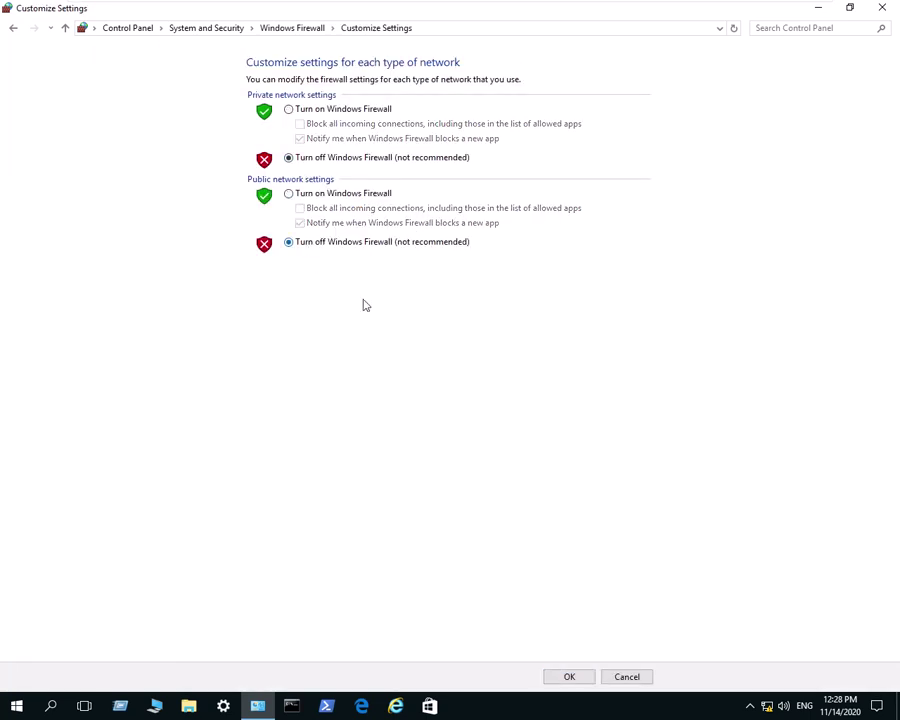
click(566, 678)
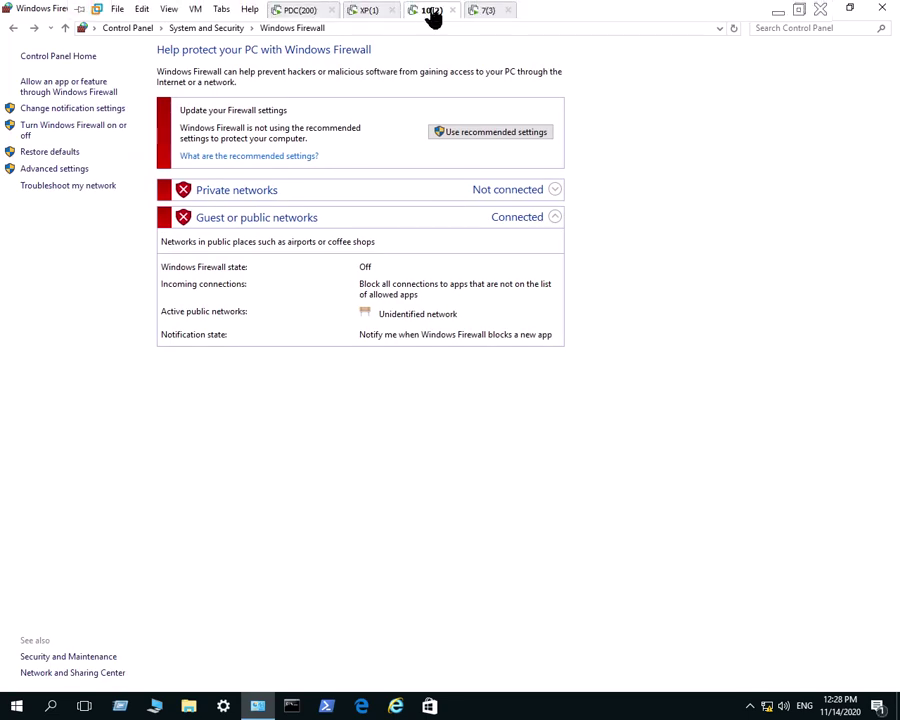
click(487, 10)
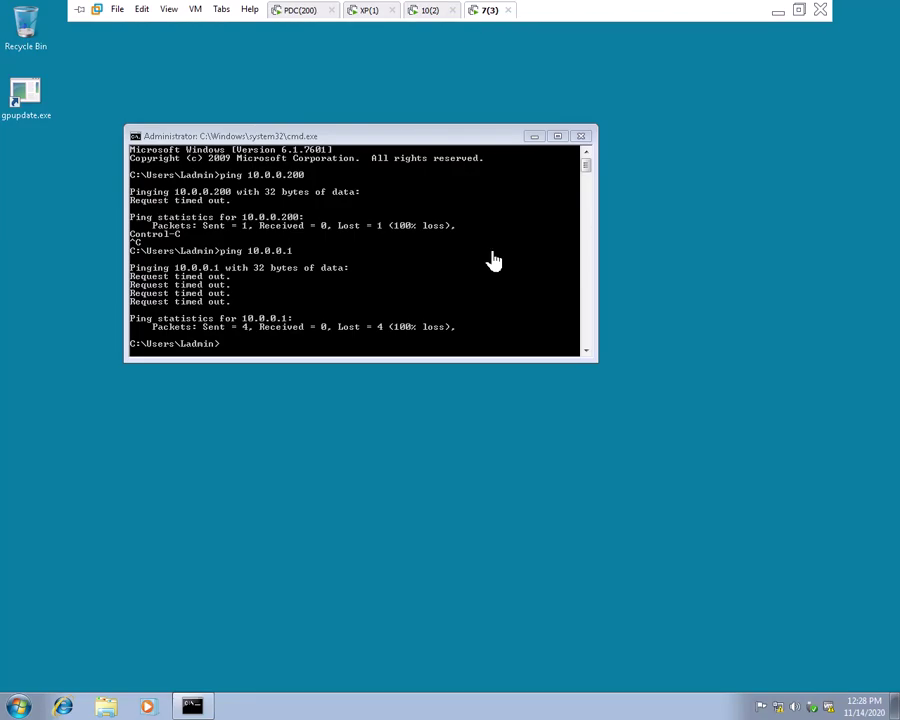
Step: Turn off the Windows 7 VM's firewall for private and public networks
right_click(786, 708)
click(790, 694)
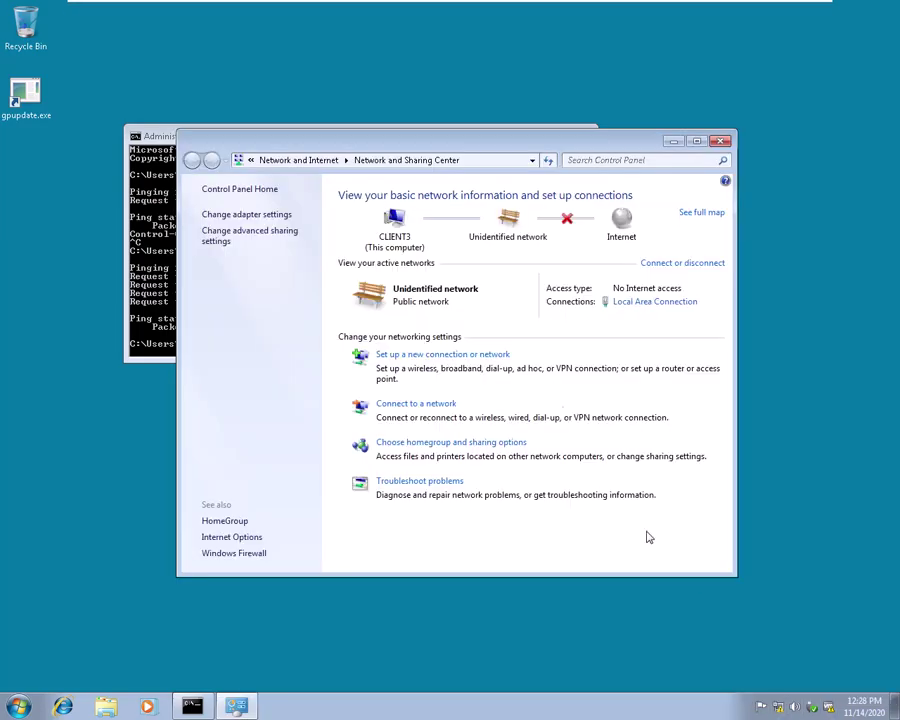
click(229, 554)
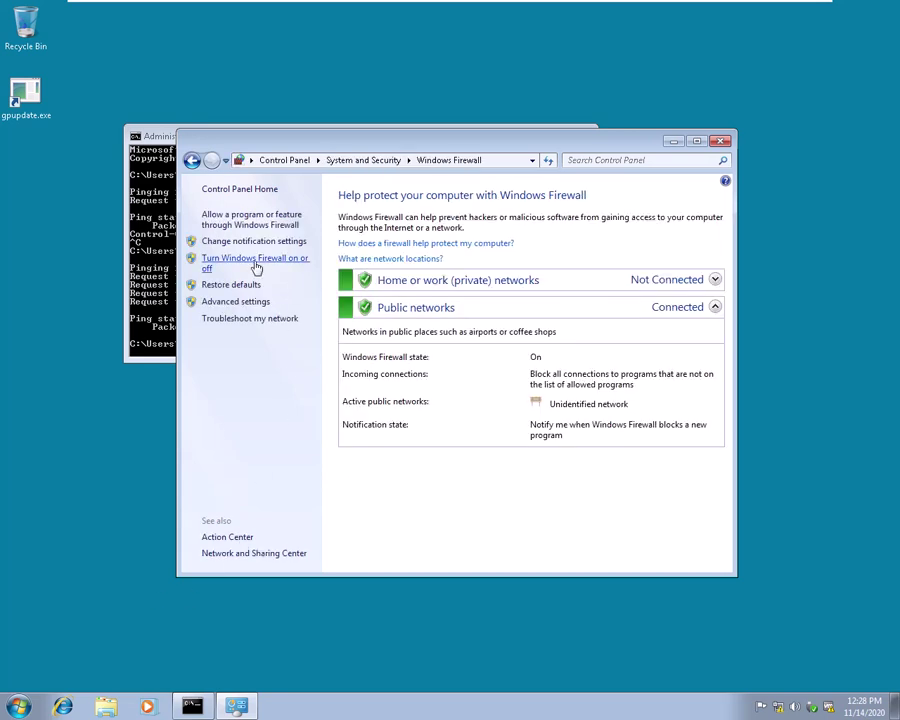
click(257, 266)
click(311, 308)
click(315, 389)
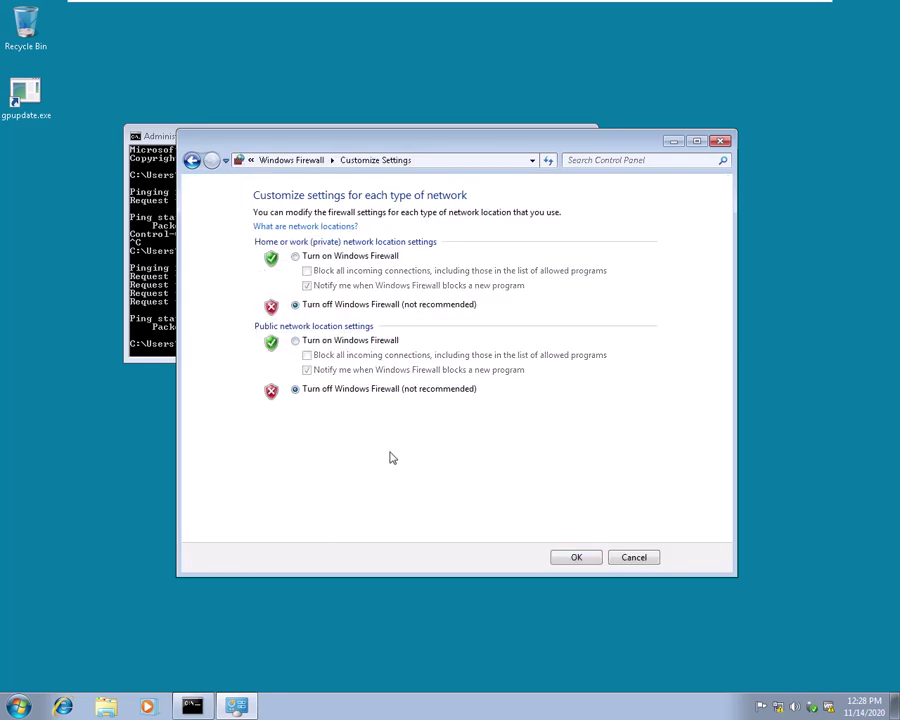
click(559, 558)
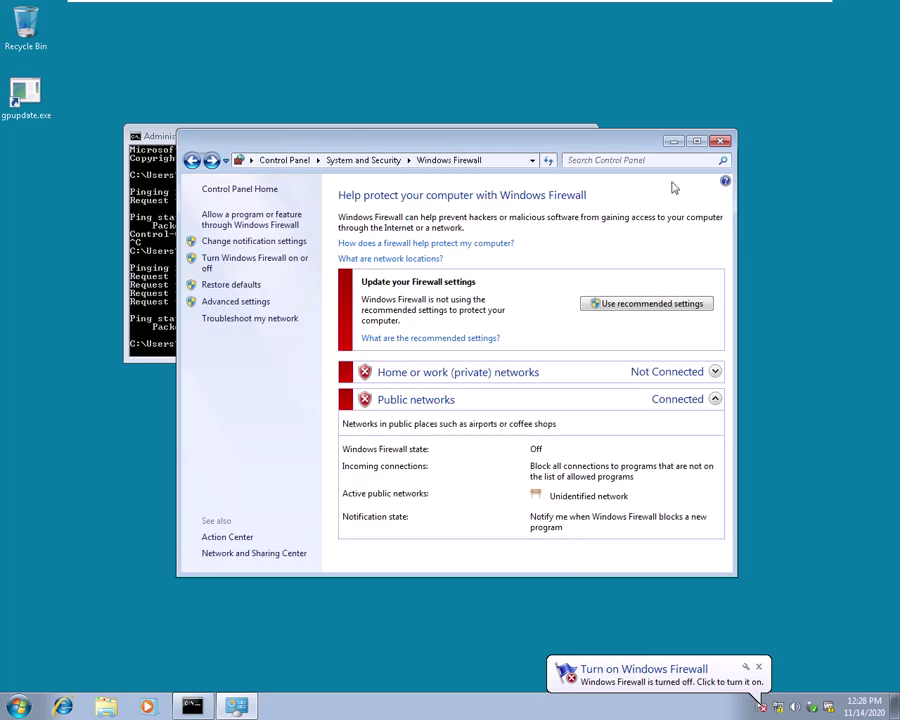
click(719, 141)
Step: Set the XP VM's Windows Firewall to Off through the connection's Advanced settings
mouse_move(362, 3)
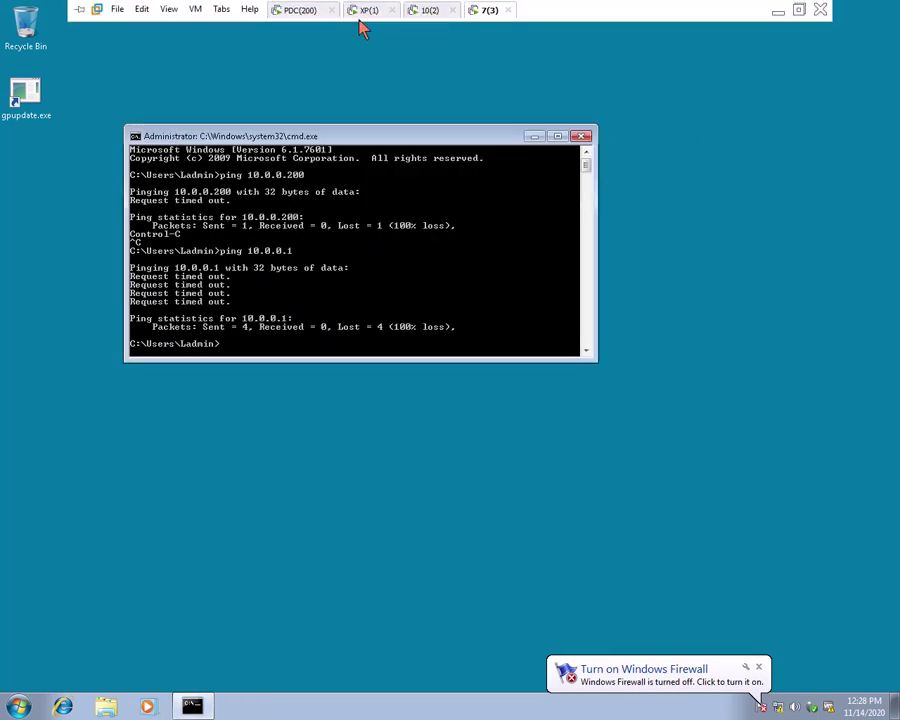
click(364, 10)
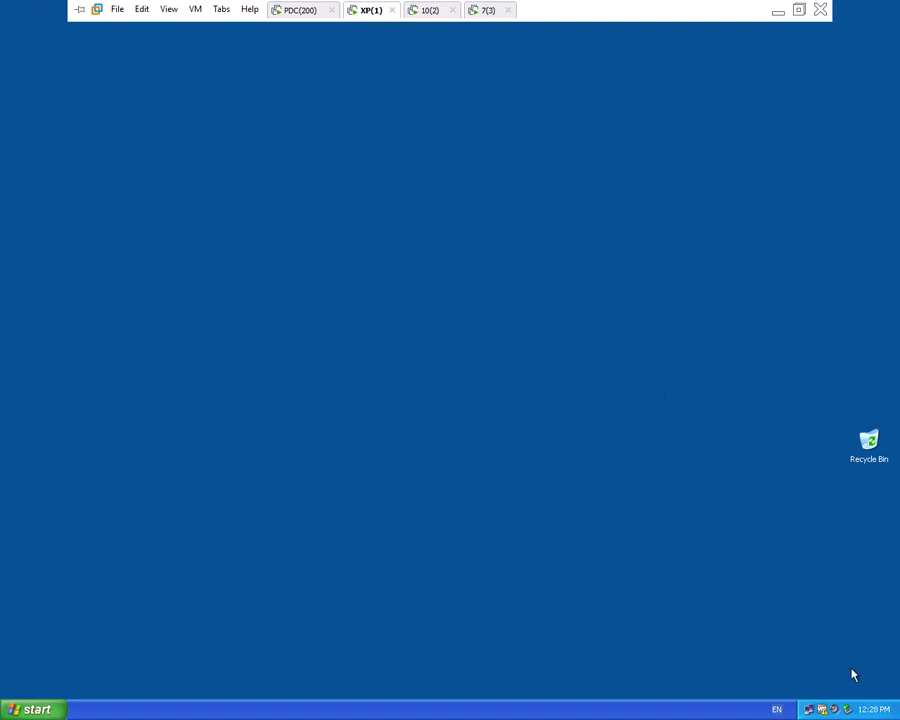
double_click(808, 709)
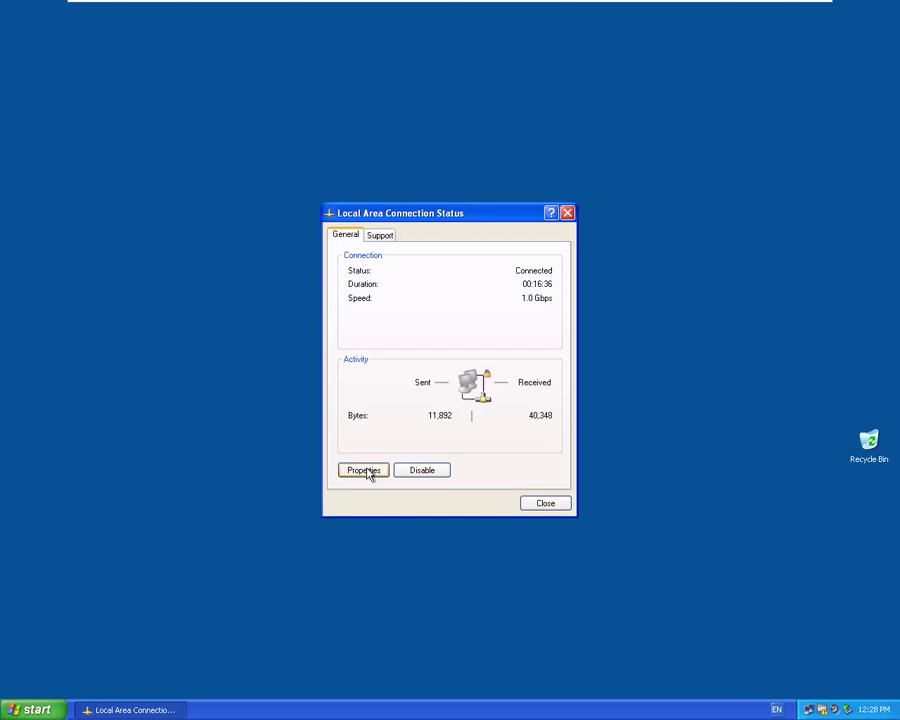
click(364, 470)
click(158, 154)
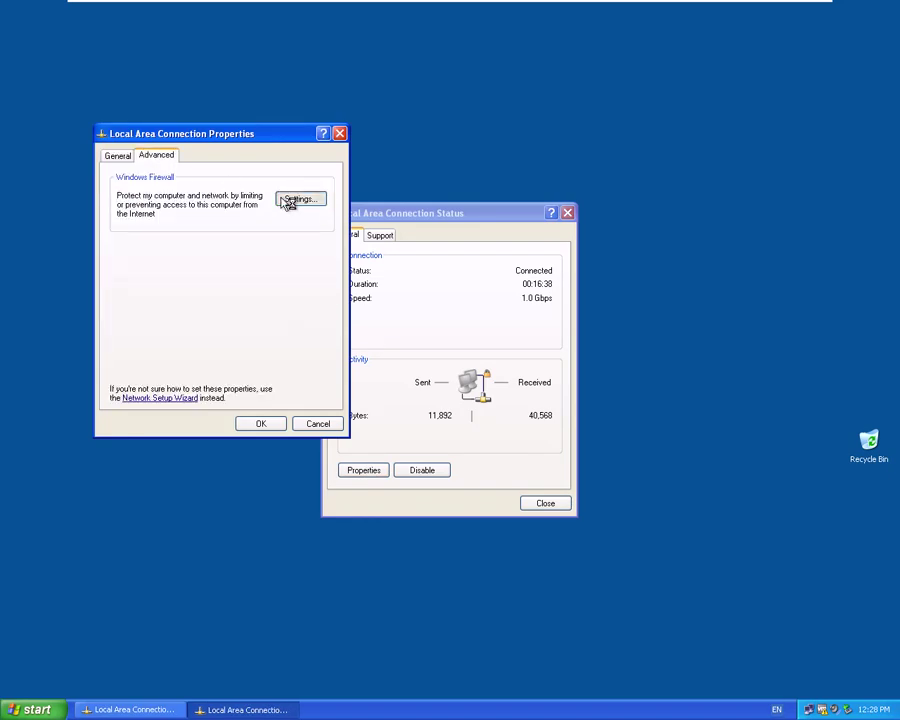
click(288, 202)
click(158, 390)
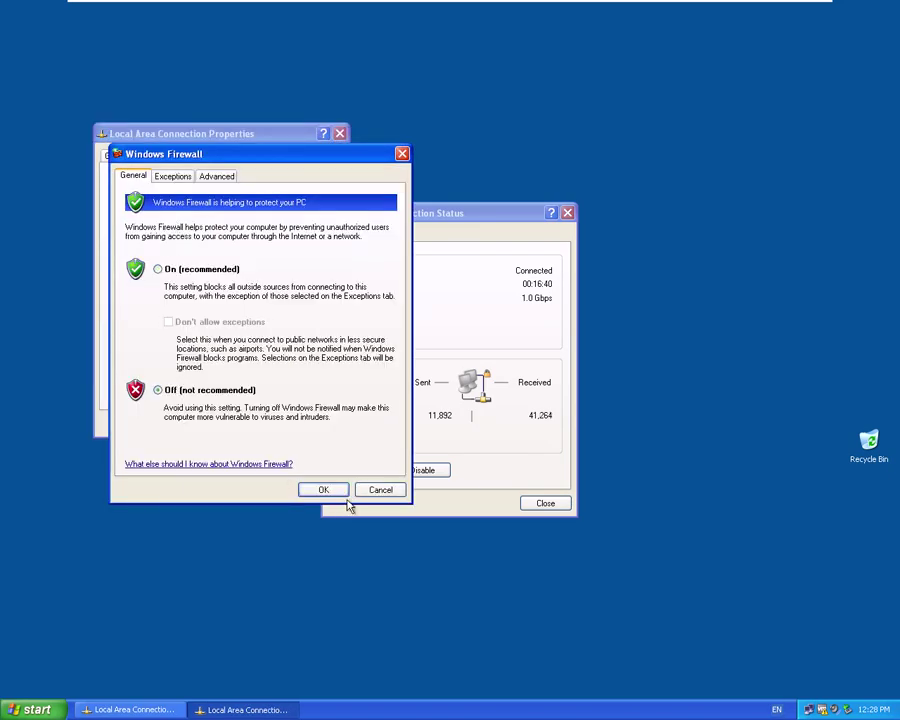
click(338, 492)
click(266, 428)
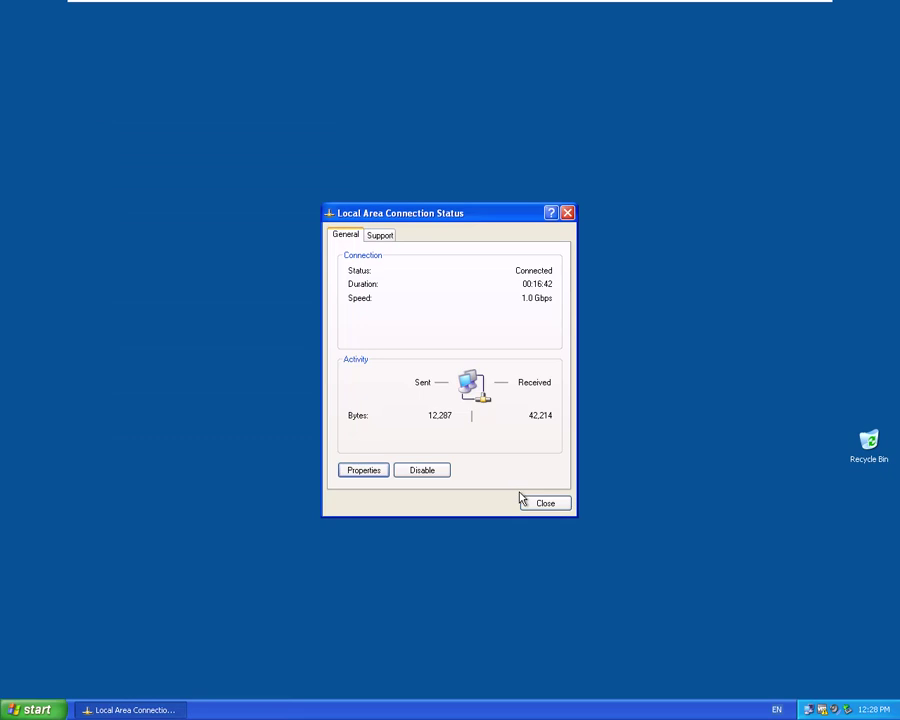
click(540, 503)
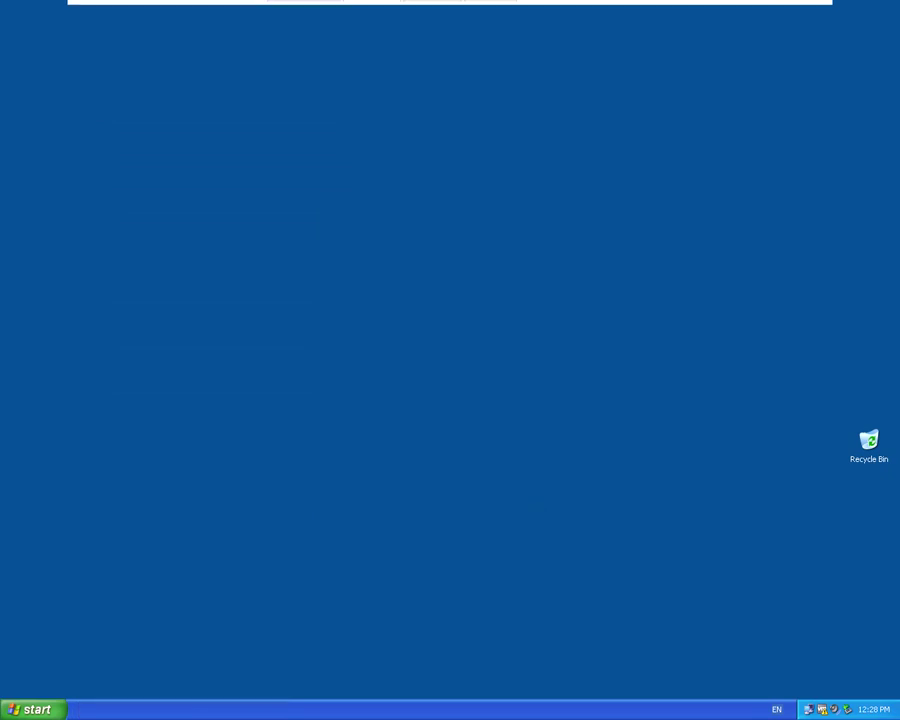
Step: On PDC(200), switch Windows Firewall off for both private and public networks
mouse_move(362, 10)
click(291, 10)
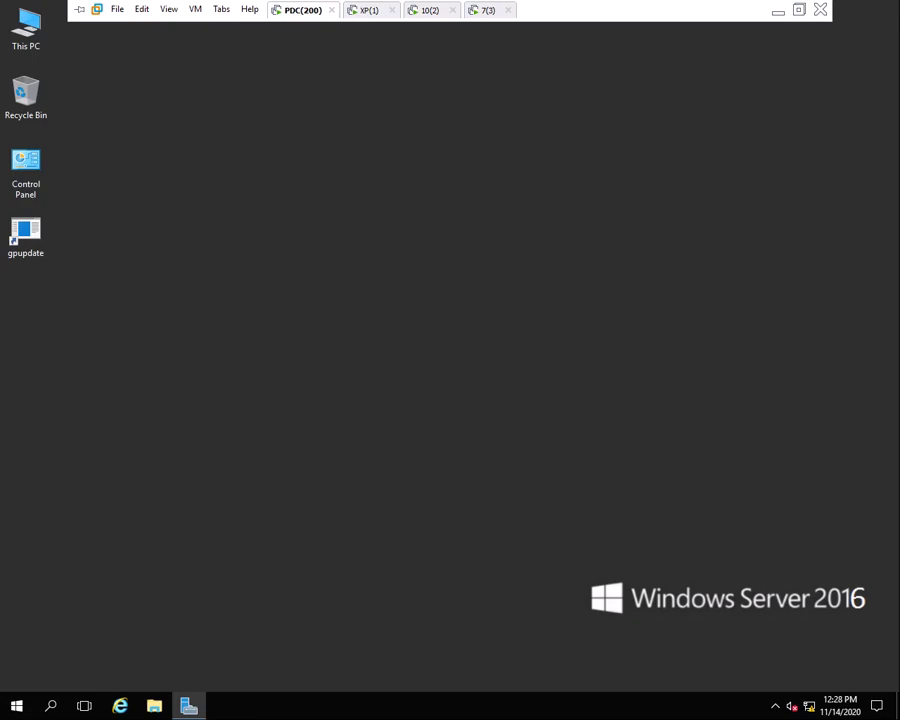
right_click(809, 706)
click(797, 695)
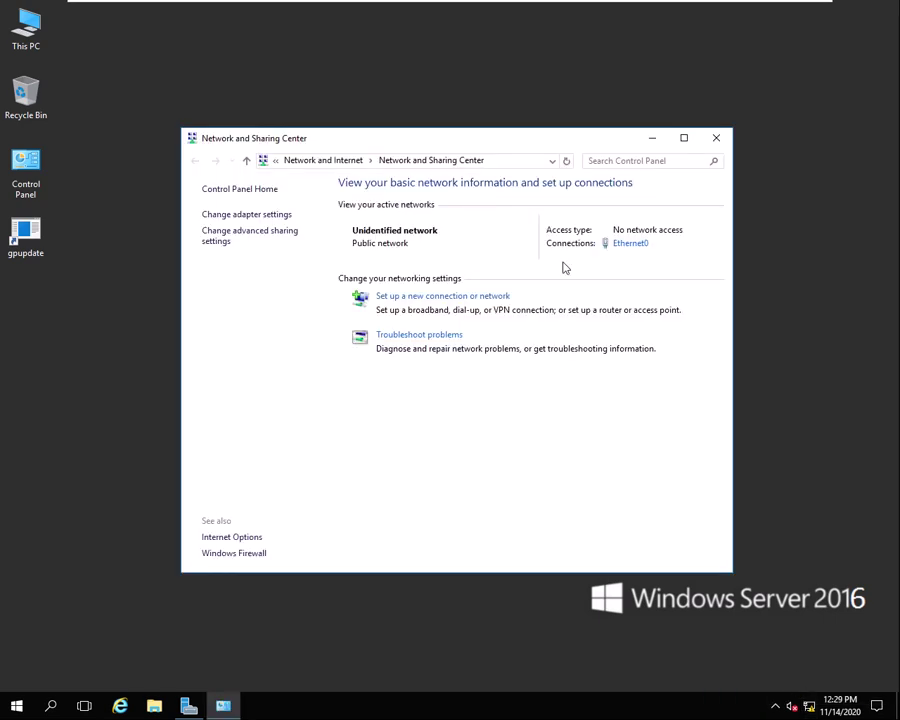
click(226, 554)
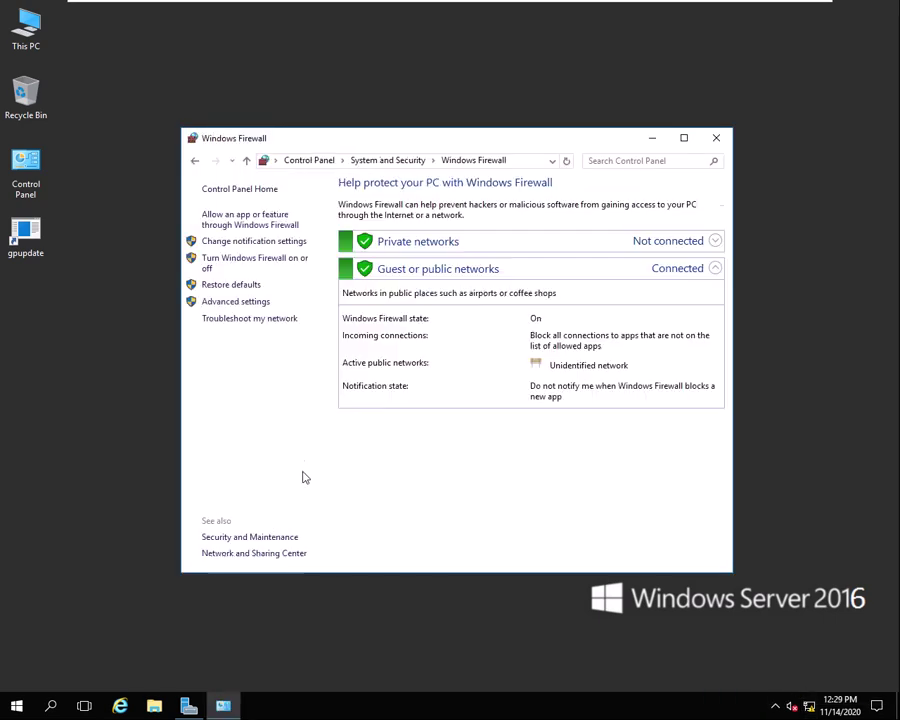
click(250, 262)
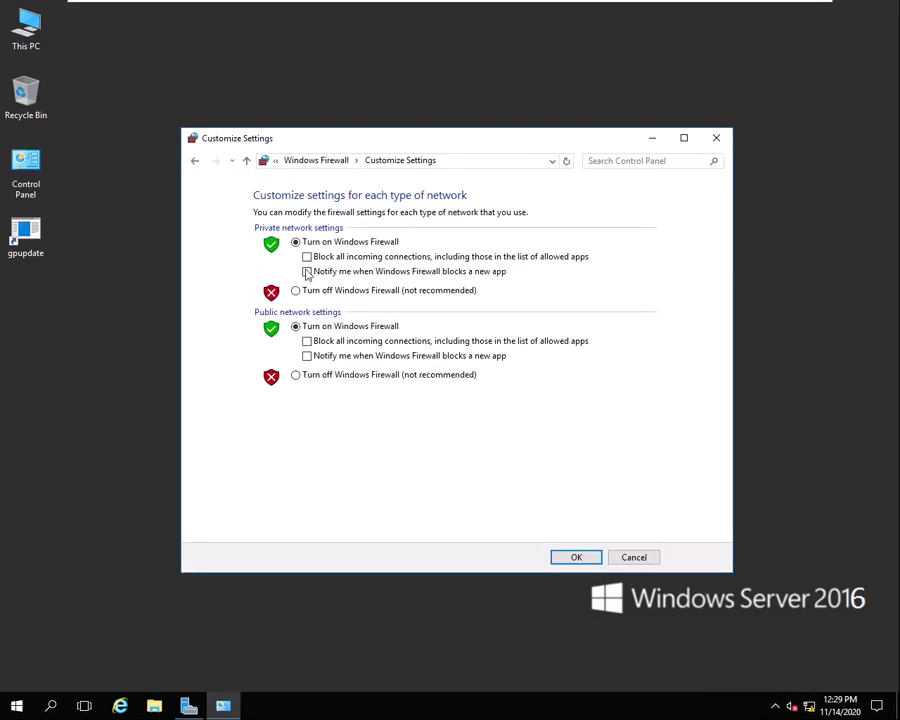
click(323, 291)
click(330, 377)
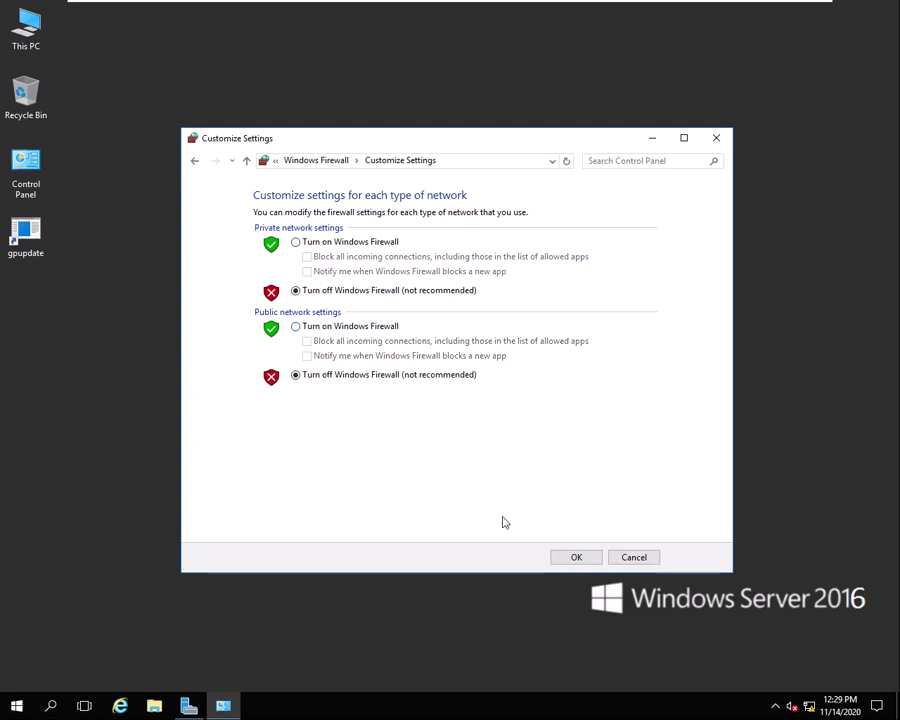
click(561, 557)
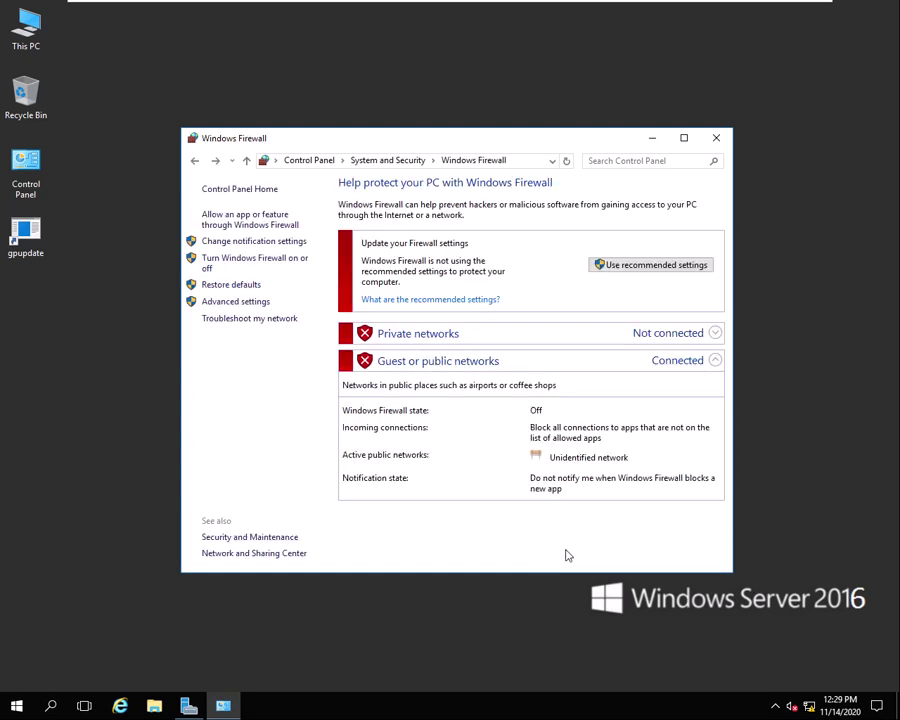
click(715, 140)
mouse_move(540, 12)
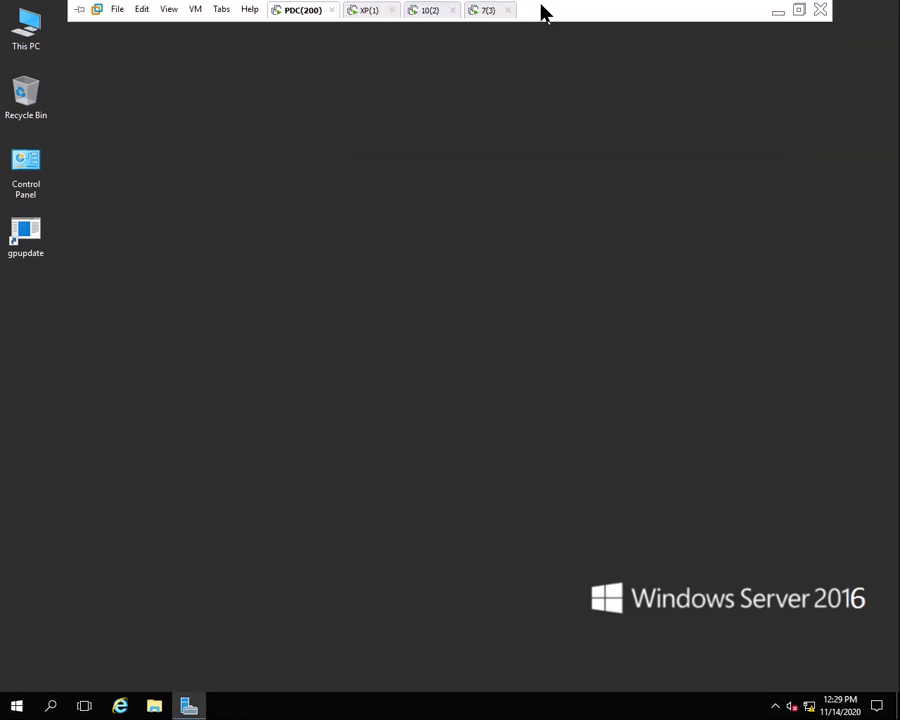
click(489, 11)
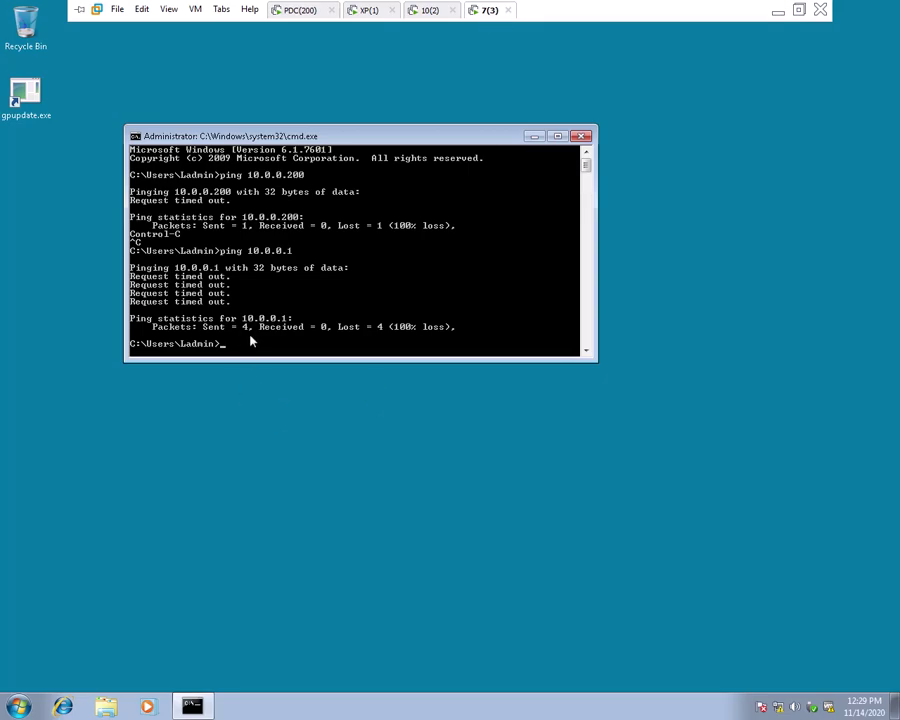
Step: Ping 10.0.0.1 and 10.0.0.200 from the Windows 7 command prompt
key(Up)
key(Return)
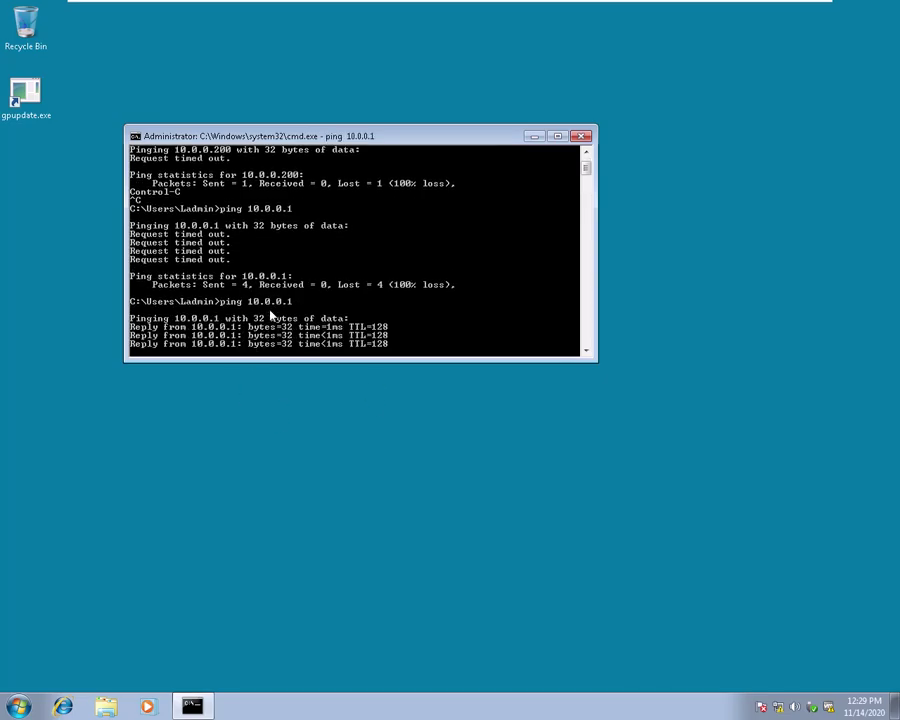
text(ping 10.0.0.200)
key(Return)
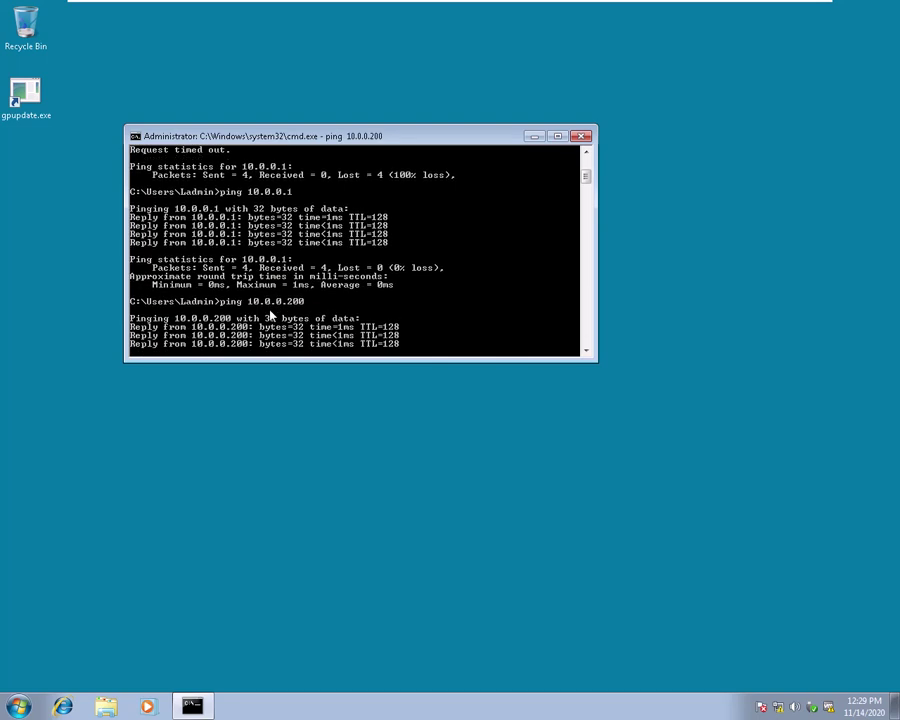
Step: Ping 10.0.0.2, then minimise the VM view back to the host's network diagram
key(Up)
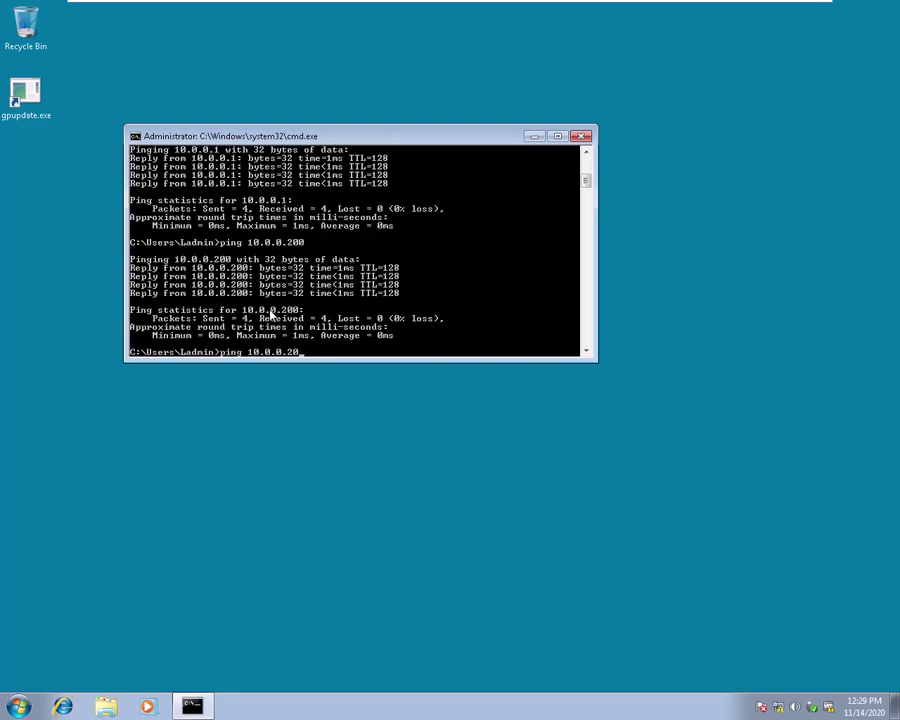
key(Return)
mouse_move(491, 10)
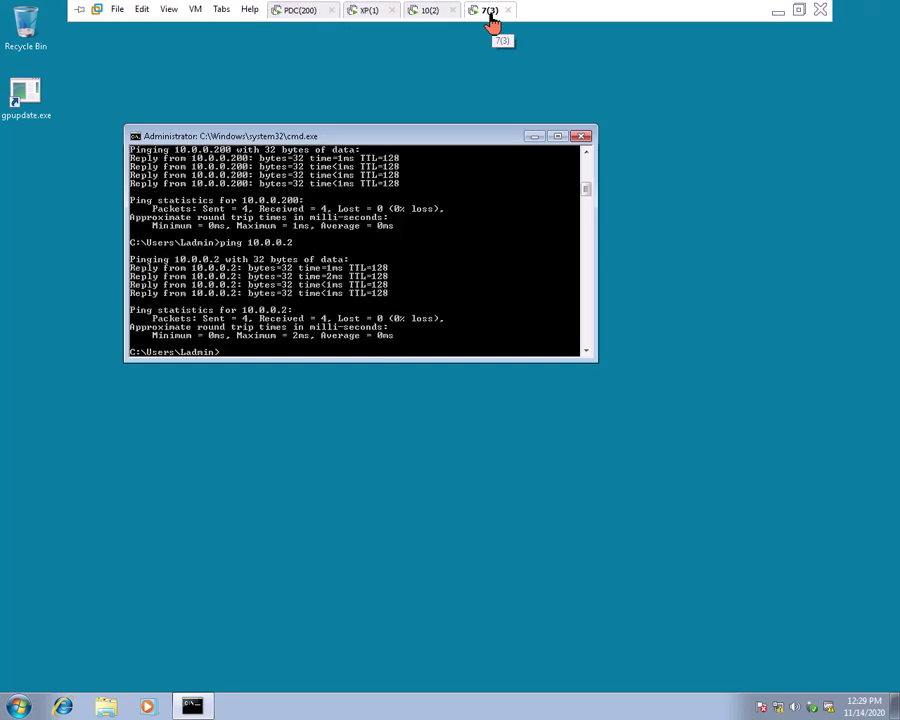
click(779, 11)
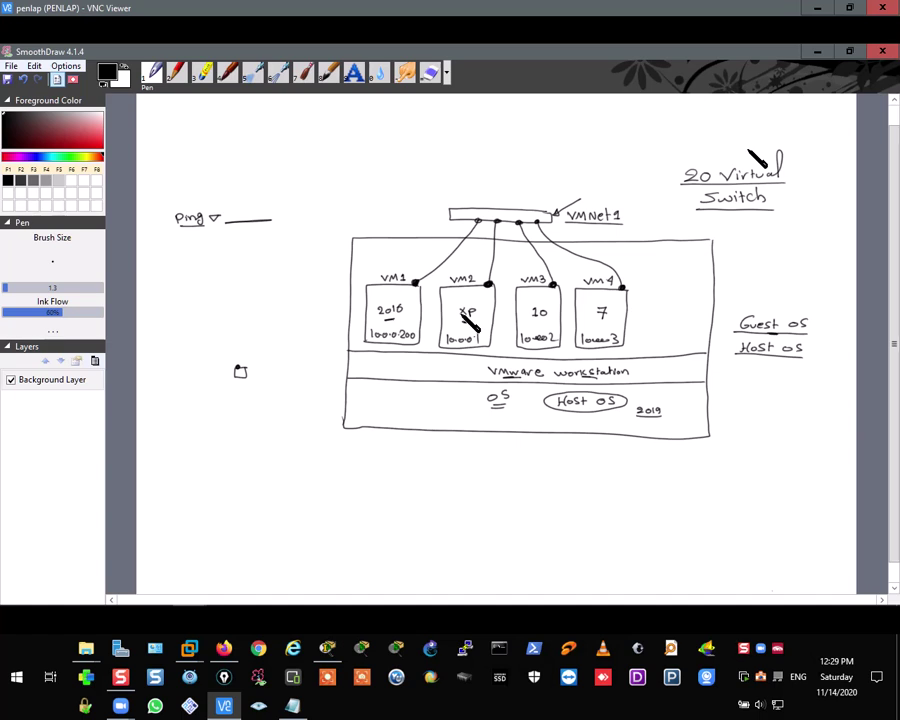
Step: Handwrite Client1, Client2 and Client3 above the xp, 10 and 7 boxes in the diagram
mouse_move(455, 291)
mouse_down()
mouse_move(455, 300)
mouse_move(530, 300)
mouse_up()
drag(533, 297, 546, 300)
mouse_move(542, 295)
mouse_down()
mouse_move(624, 301)
mouse_move(580, 303)
mouse_up()
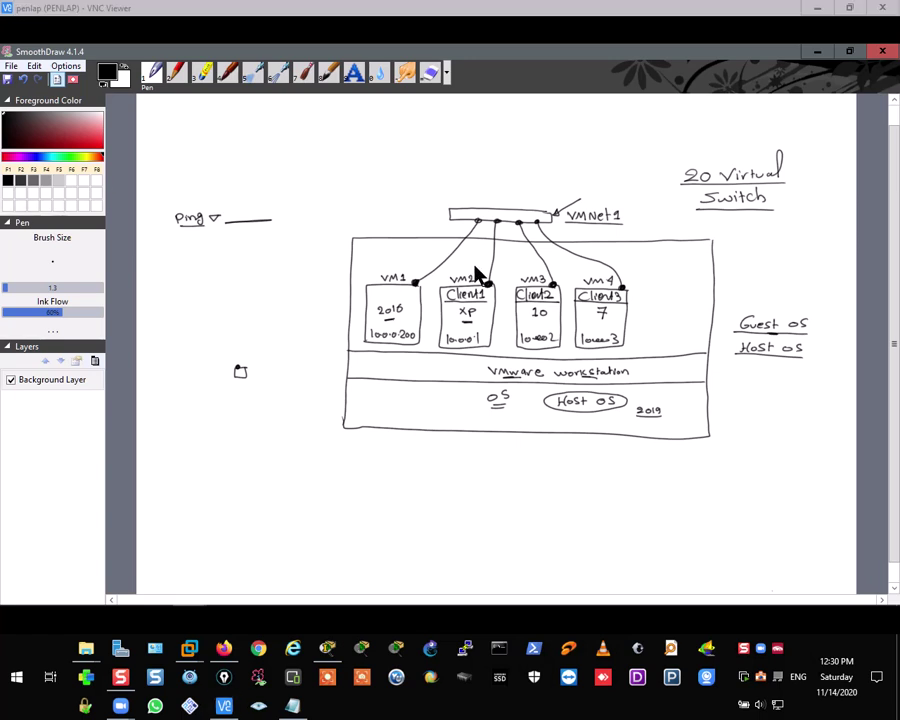
mouse_move(187, 647)
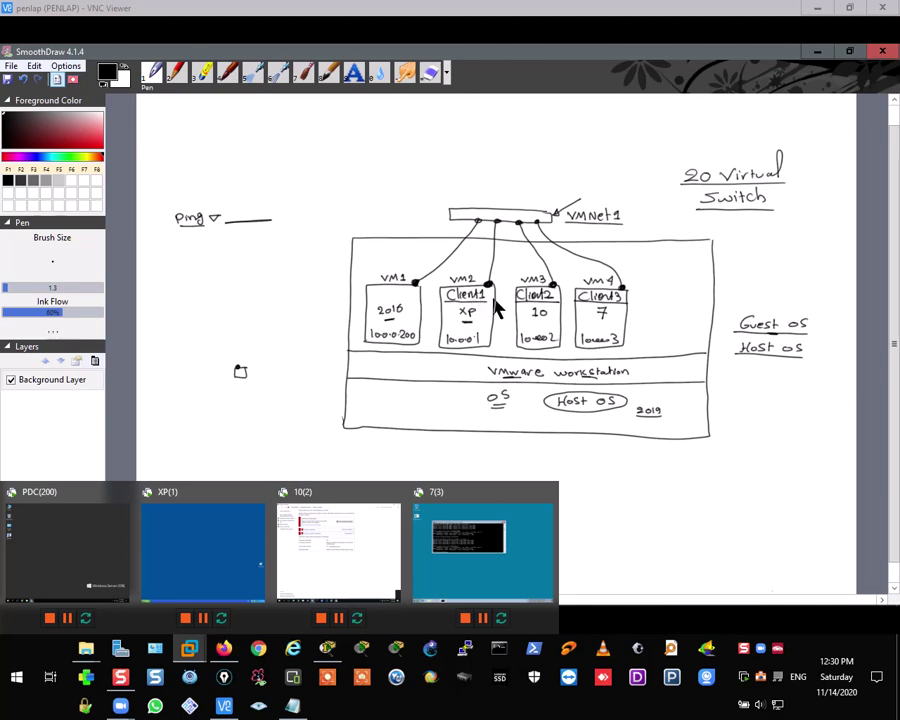
Step: On the Windows 10 VM, open This PC's system properties to the computer name settings
click(341, 523)
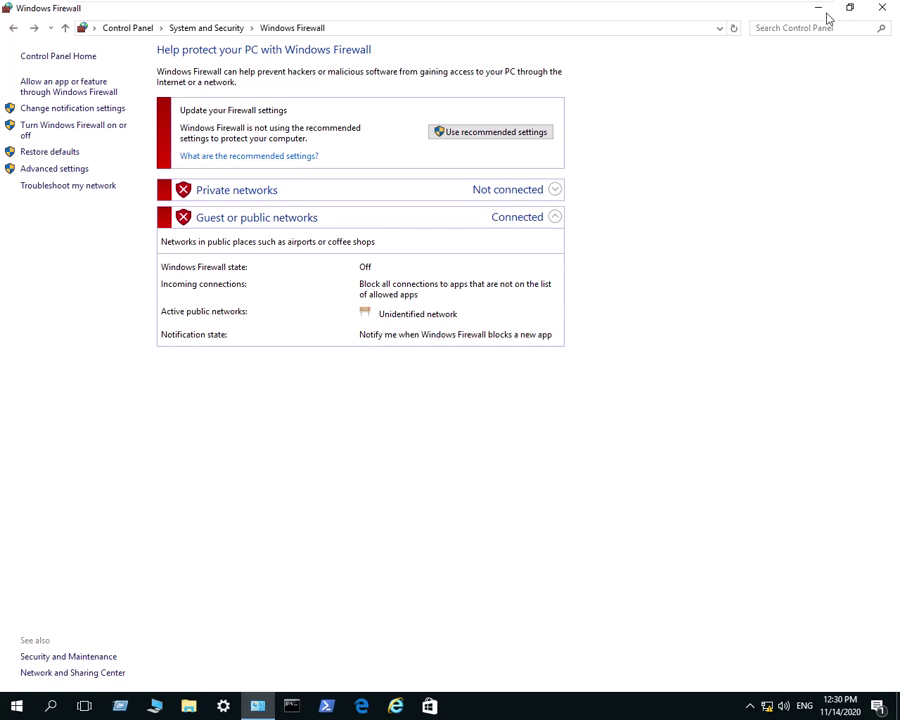
click(818, 9)
right_click(30, 33)
click(74, 198)
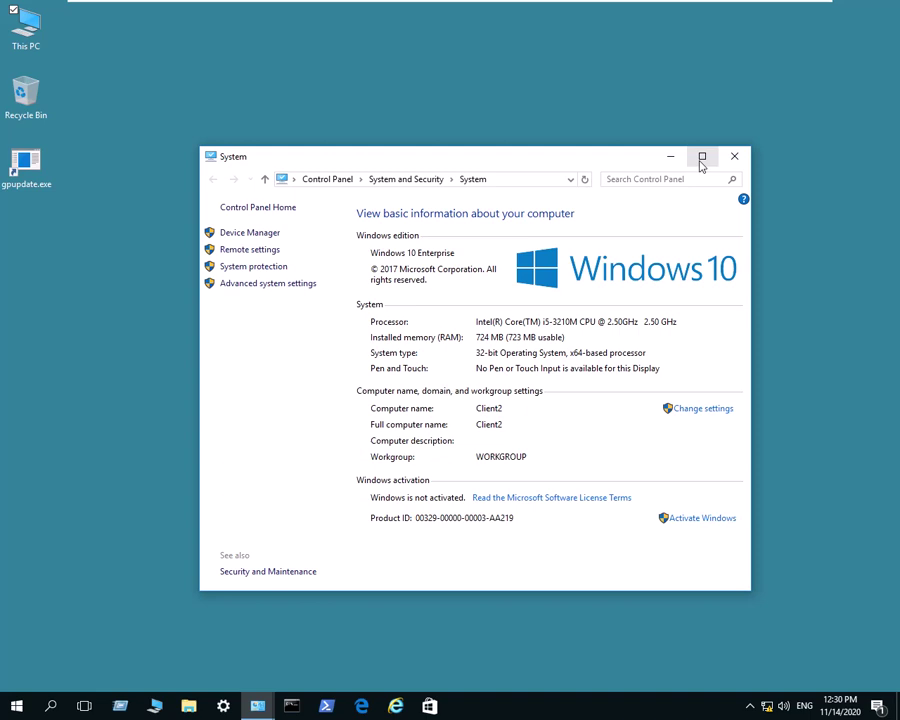
click(701, 157)
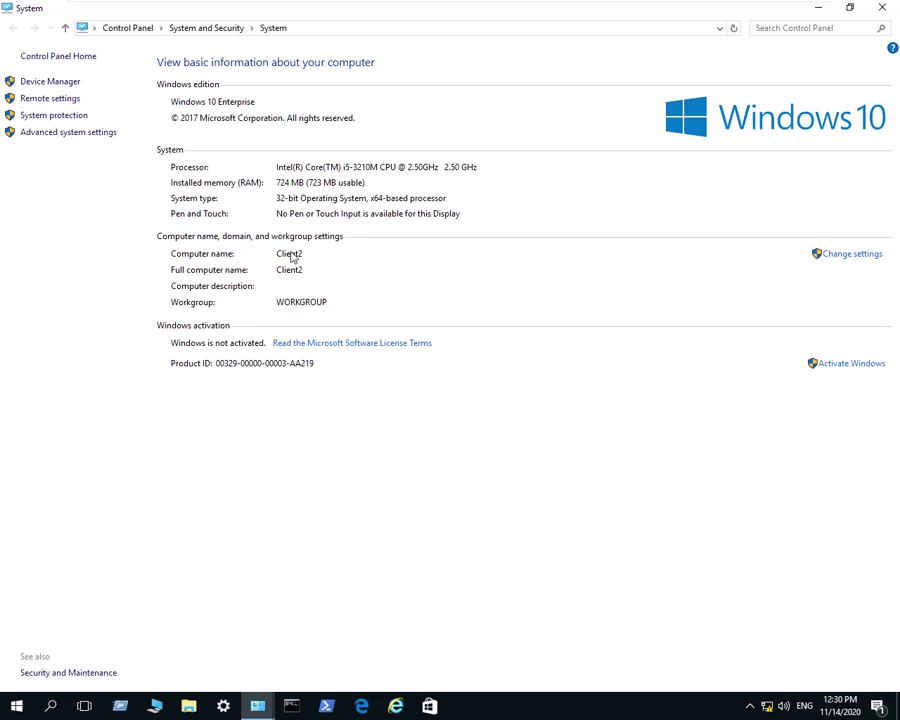
click(842, 258)
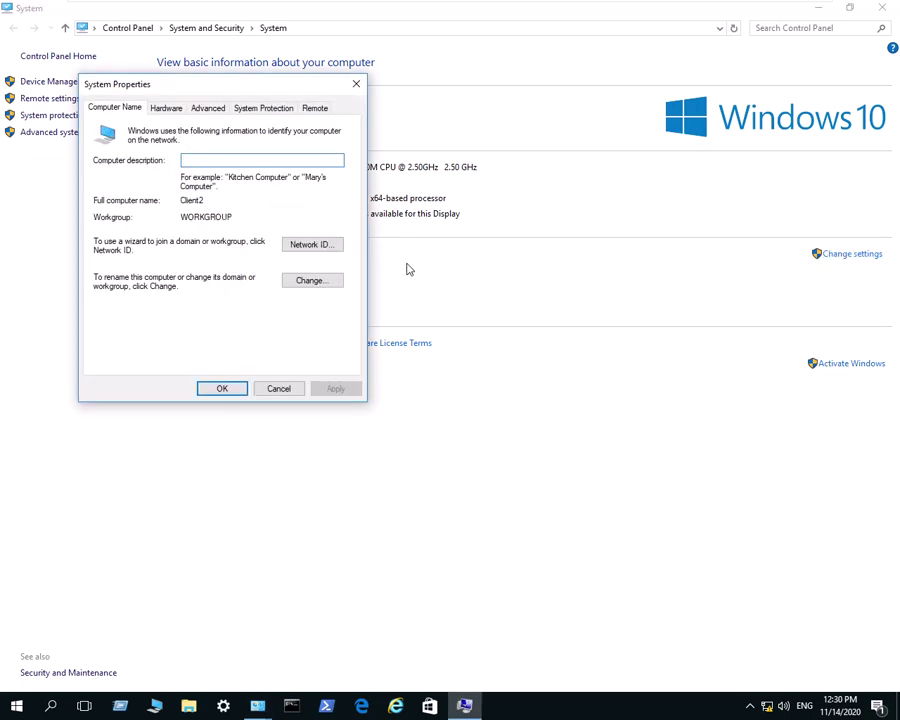
Step: Try renaming the computer to 'Client 2' and dismiss the invalid-characters error
click(329, 280)
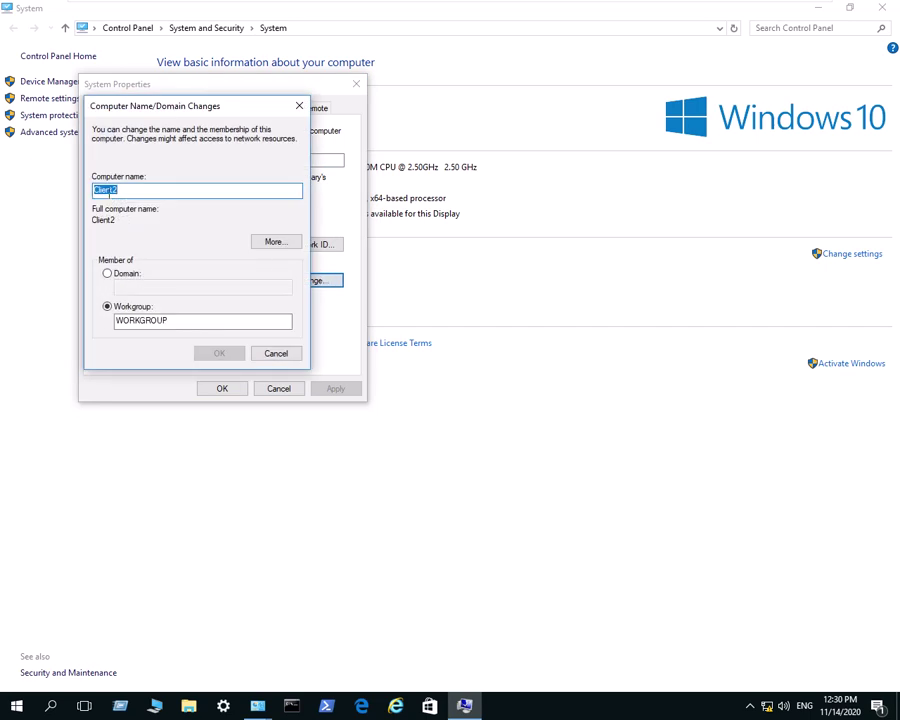
drag(141, 107, 333, 193)
click(318, 275)
double_click(303, 277)
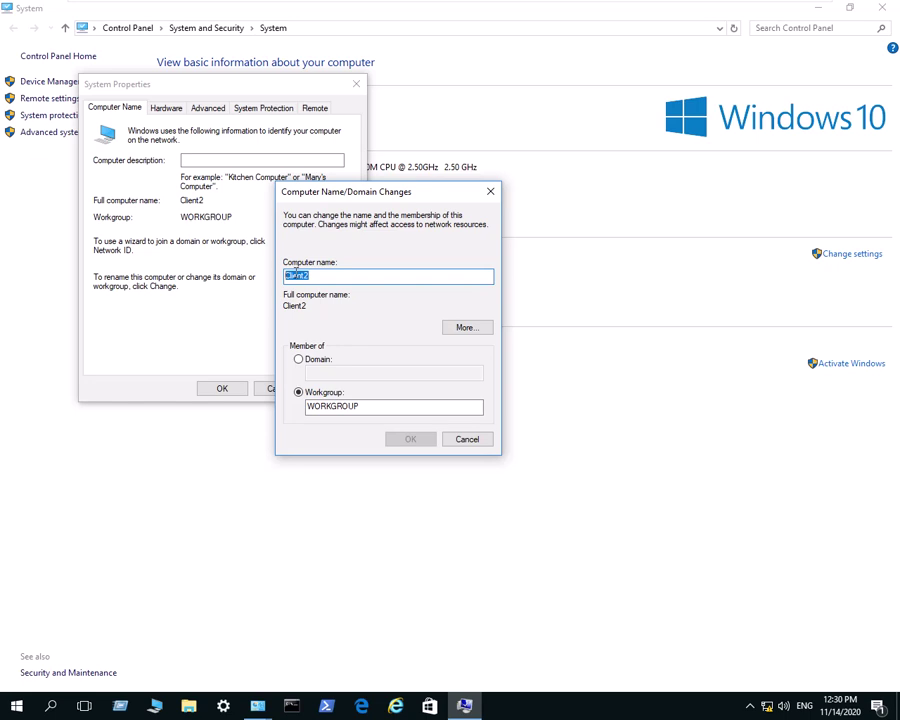
click(304, 275)
click(421, 439)
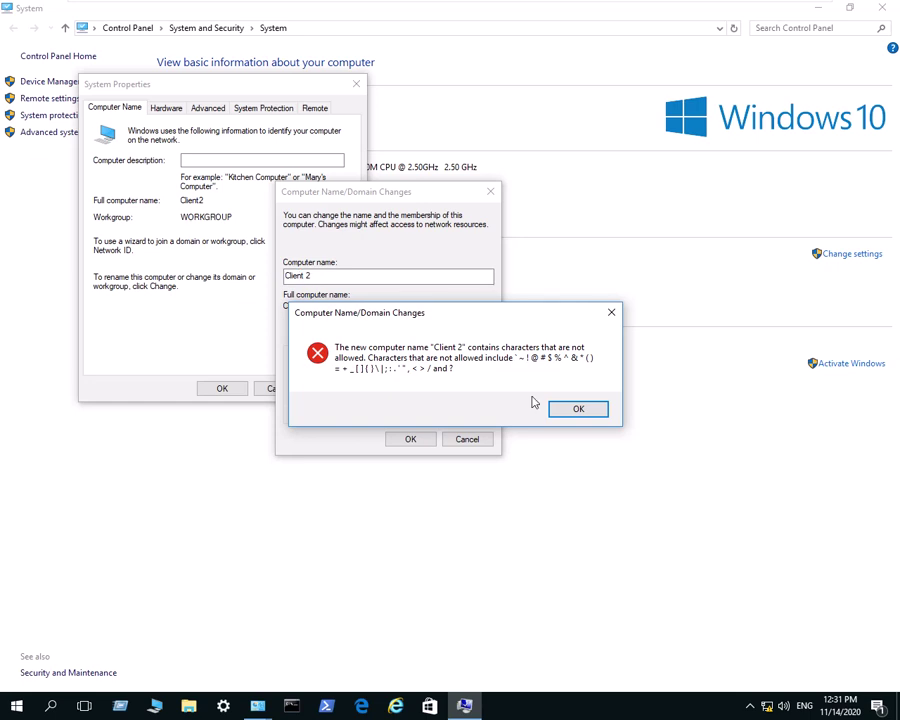
click(576, 413)
Step: Restore the name Client2 by removing the space, then cancel the rename
click(304, 278)
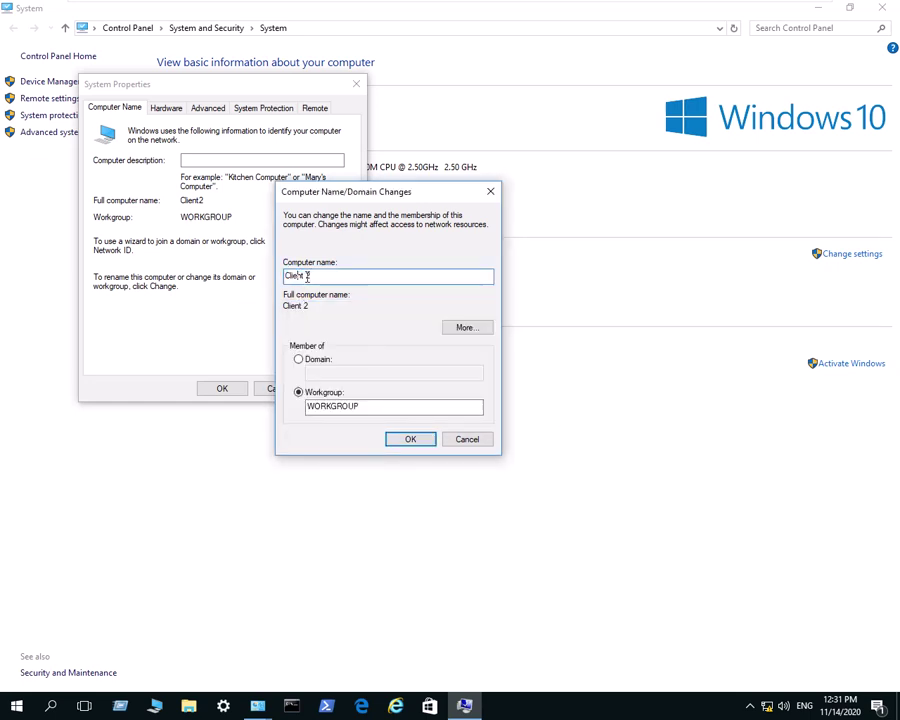
key(BackSpace)
text(-)
key(BackSpace)
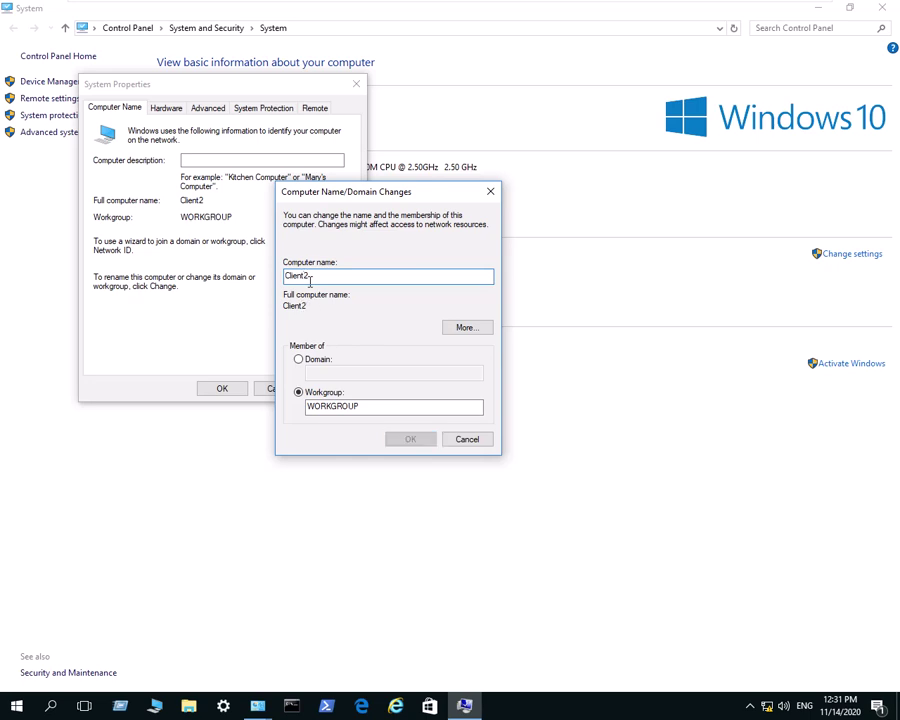
drag(311, 280, 288, 278)
click(466, 440)
Step: Close the Windows 10 System Properties and switch to the XP machine
click(279, 389)
mouse_move(278, 18)
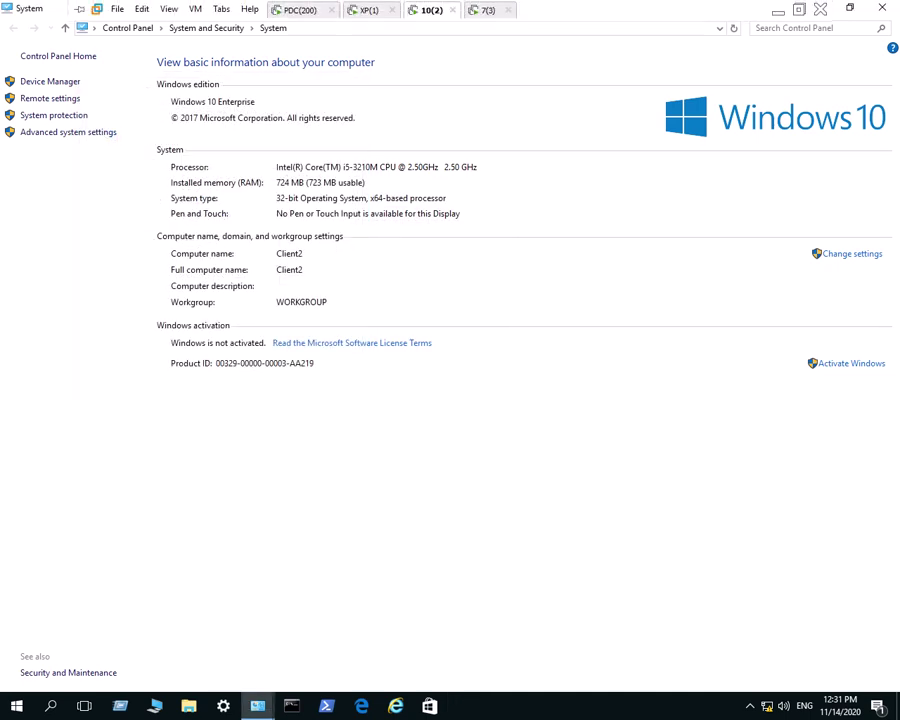
click(367, 10)
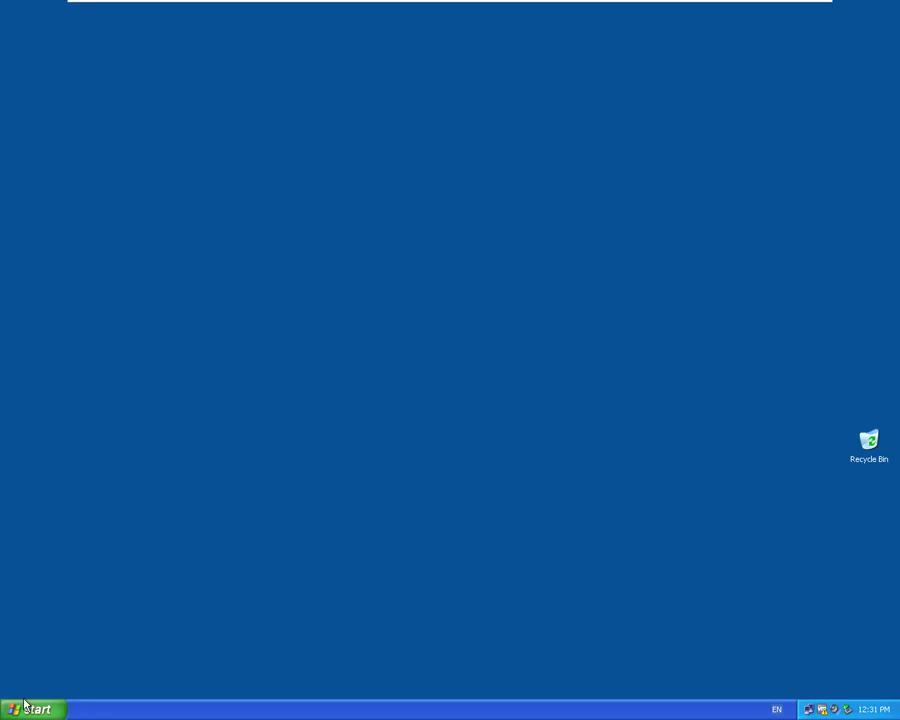
Step: Check in My Computer's properties that the XP machine is named Client1, then cancel out
click(30, 709)
right_click(174, 508)
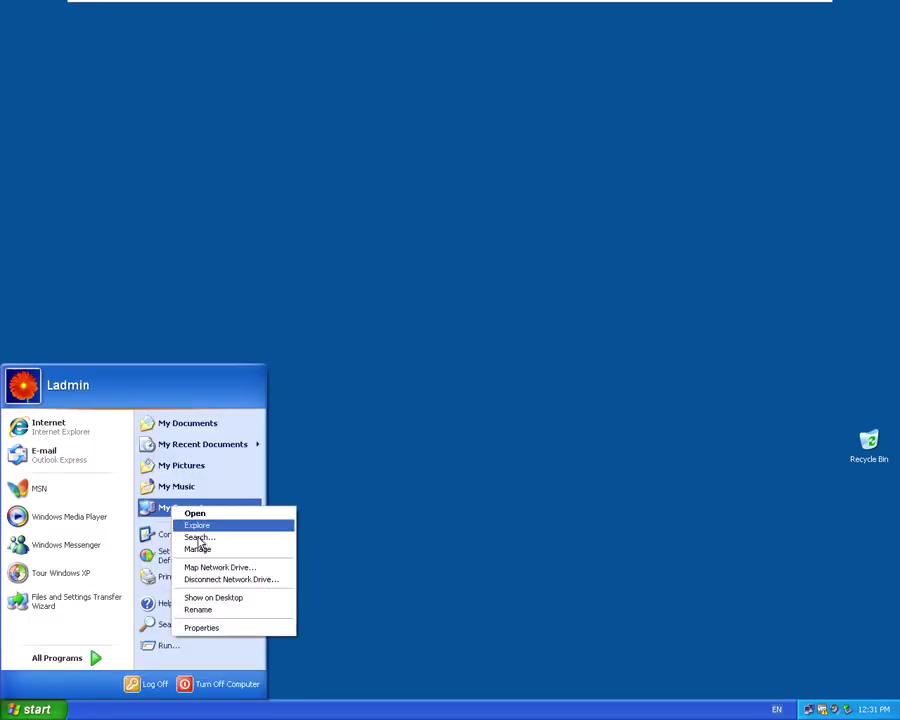
click(201, 627)
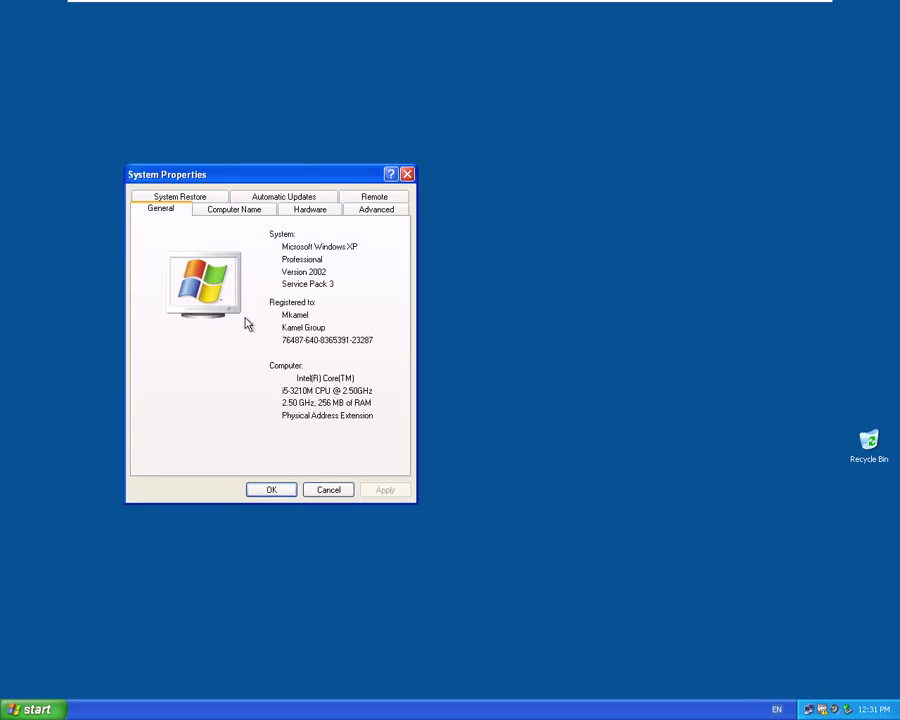
click(236, 213)
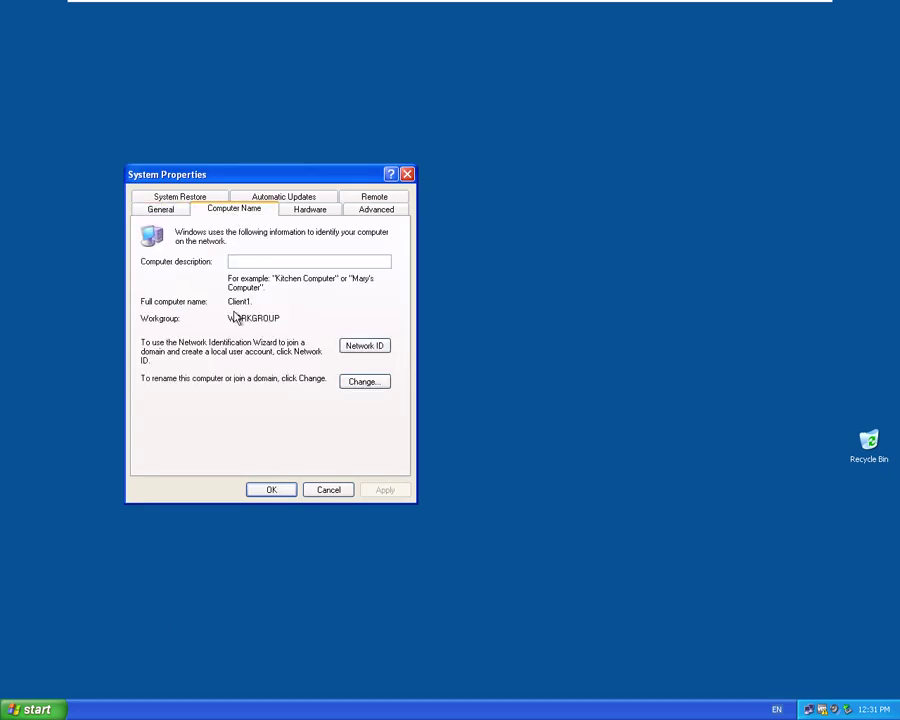
click(359, 387)
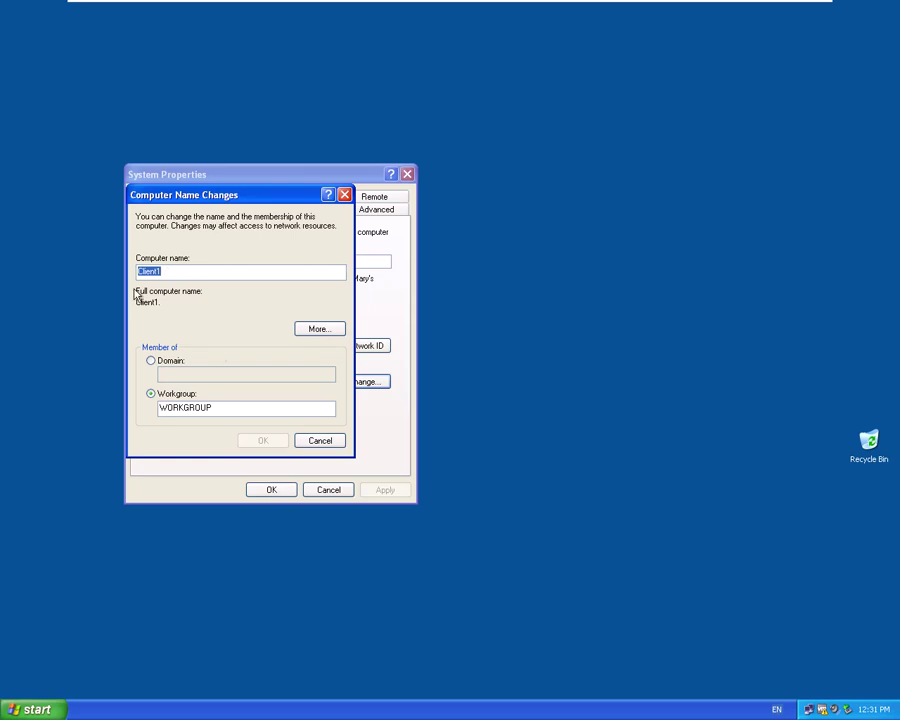
click(318, 441)
click(326, 489)
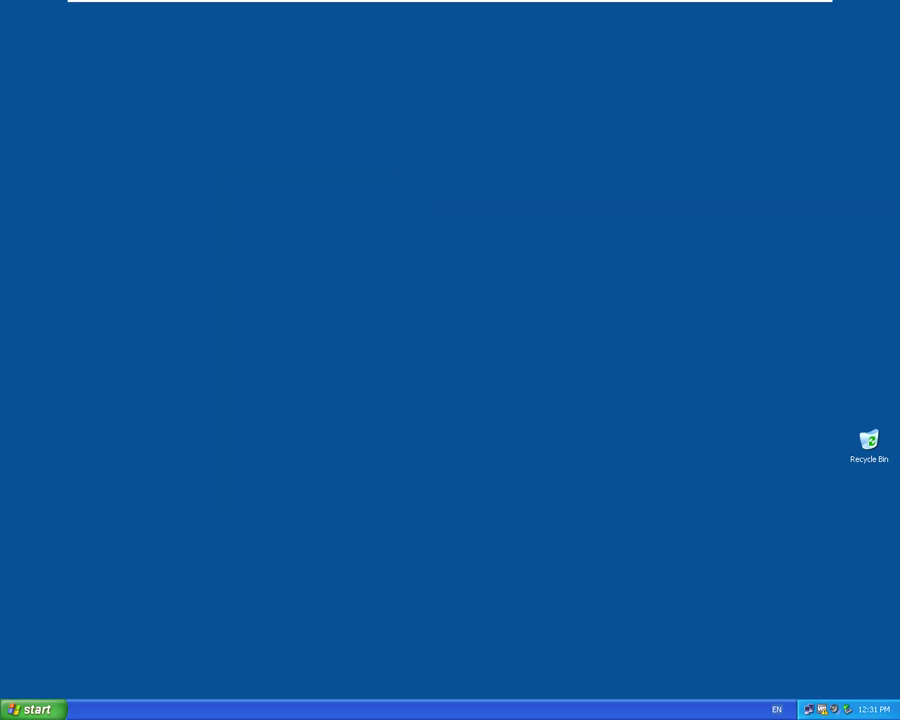
mouse_move(172, 3)
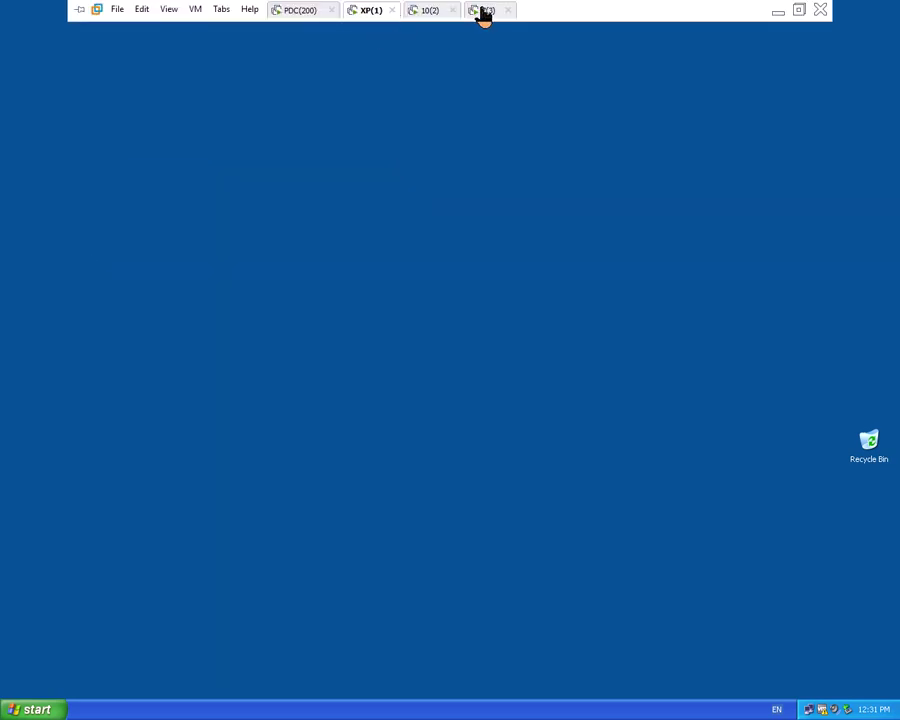
Step: On the Windows 7 machine, open Computer's properties to view its system information
click(484, 11)
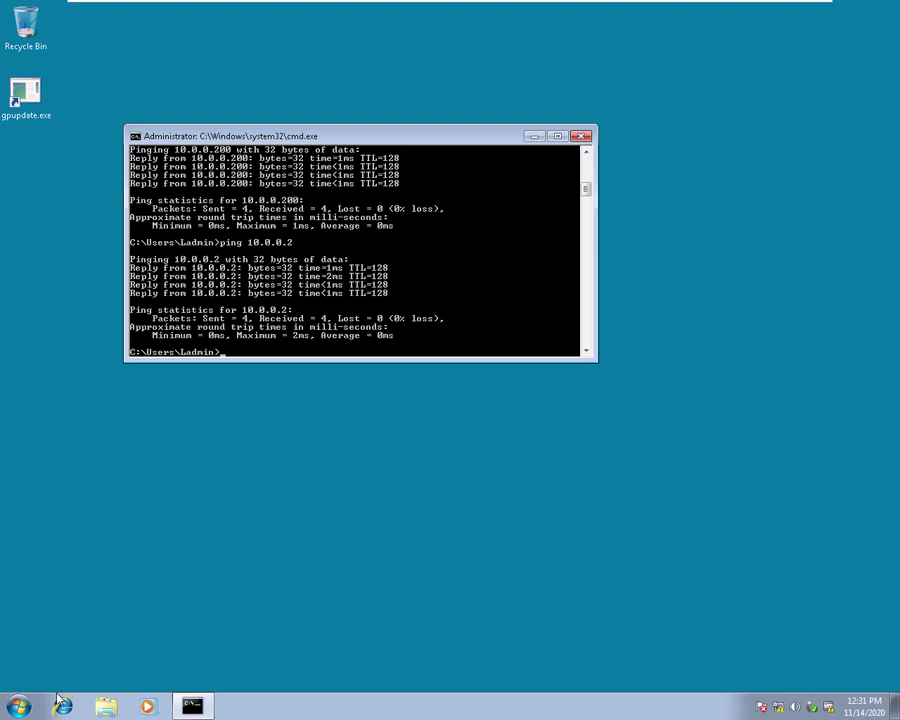
click(19, 707)
right_click(231, 518)
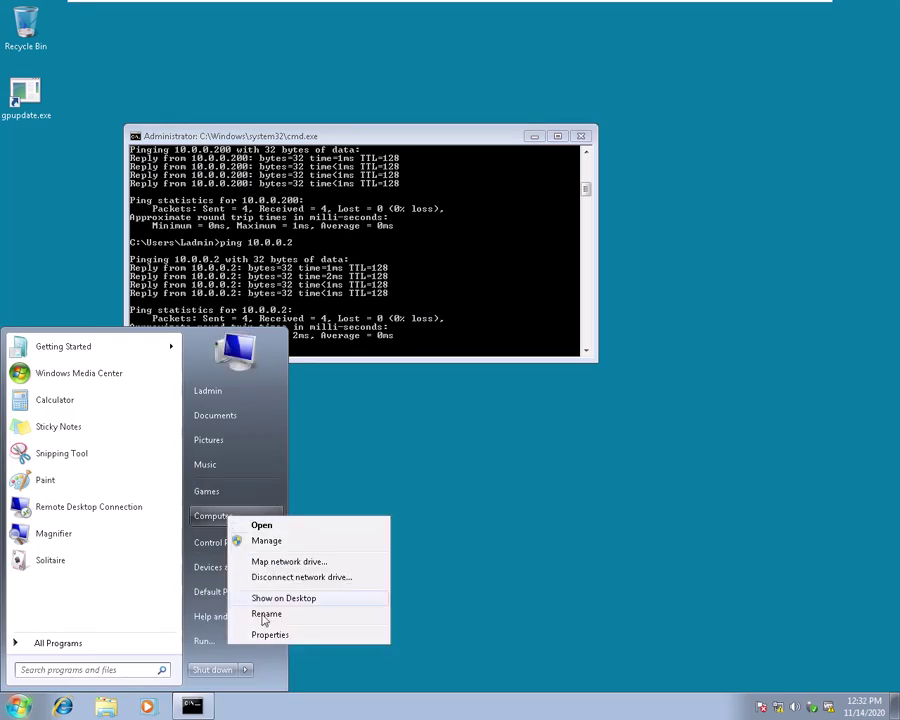
click(257, 635)
scroll(405, 465, down, 2)
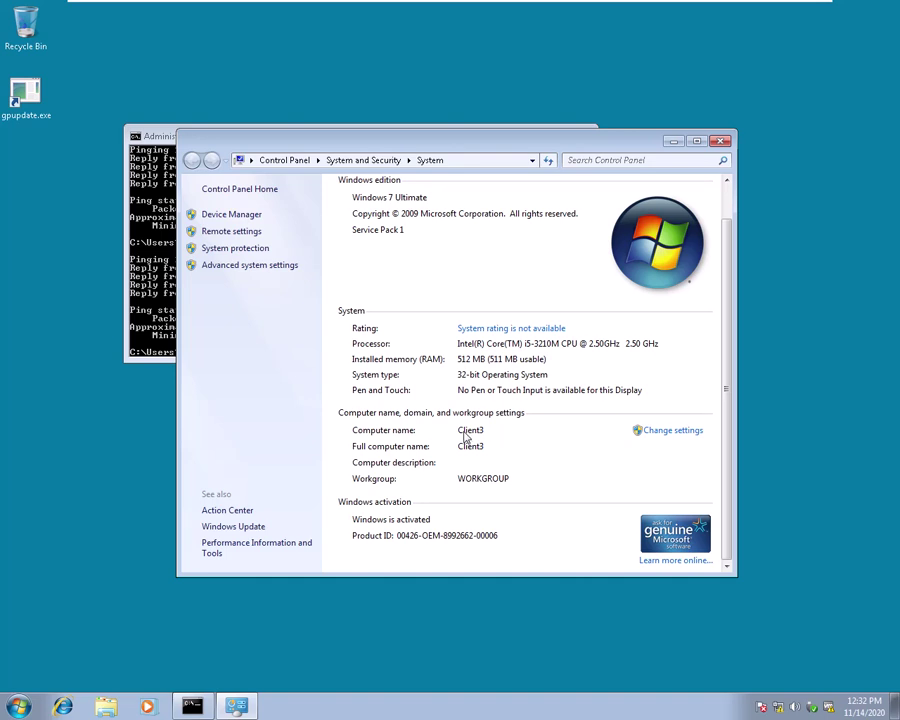
Step: Nudge the System window up and minimize VMware to show the SmoothDraw diagram
mouse_move(446, 8)
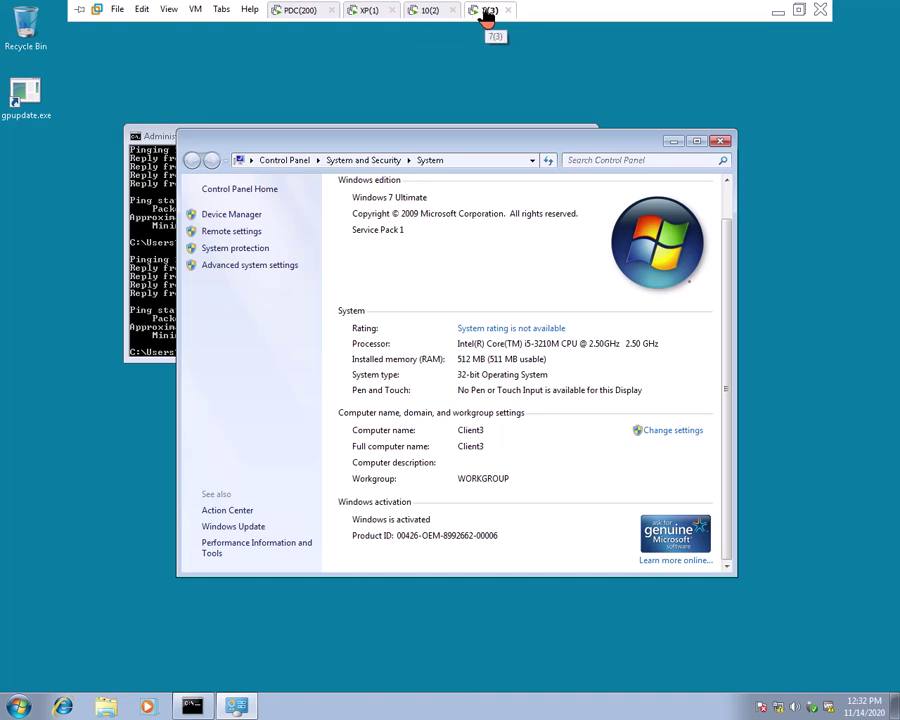
drag(464, 148, 465, 110)
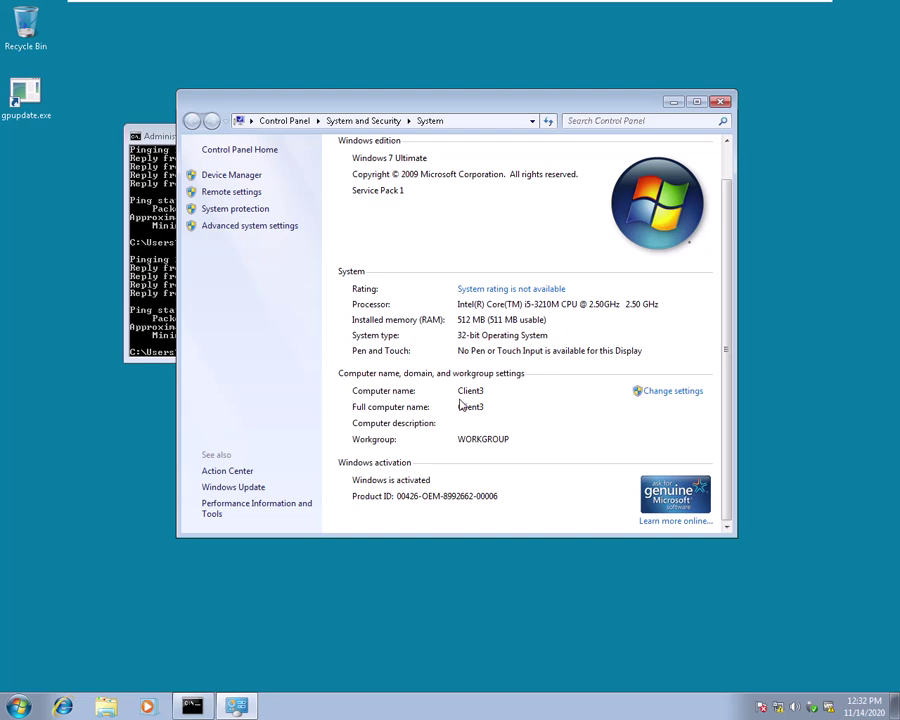
mouse_move(744, 10)
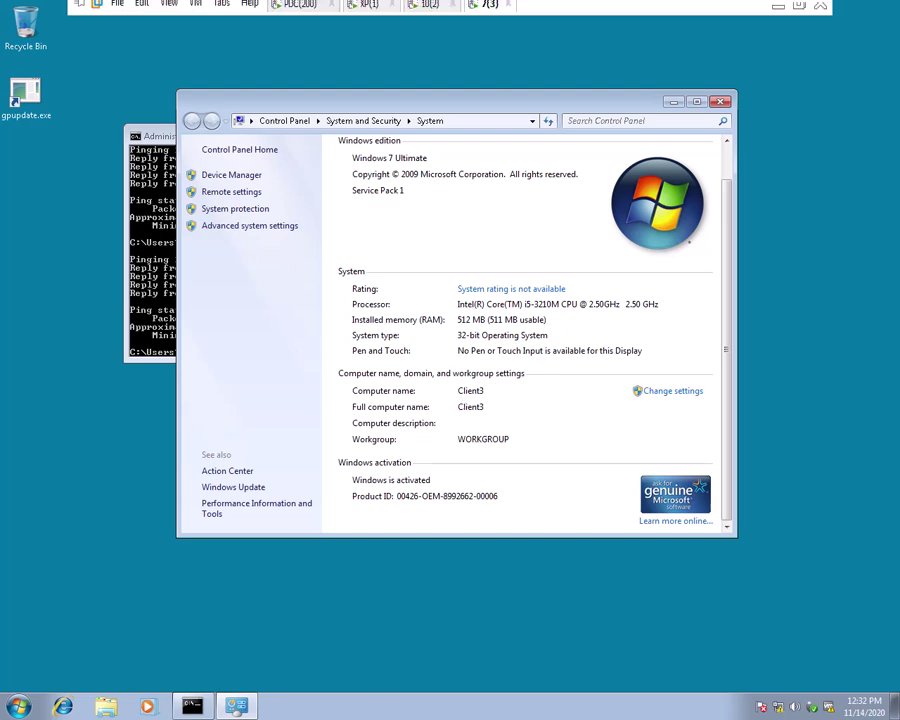
click(775, 10)
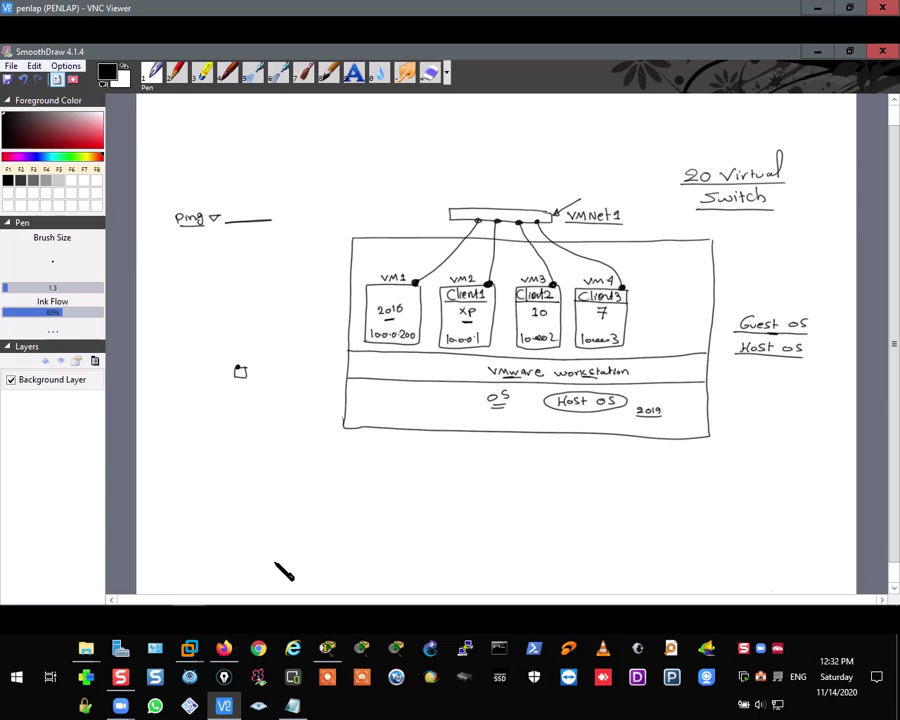
Step: Open the XP VM from the taskbar preview, then view the Windows 10, Windows 7 and PDC tabs
mouse_move(190, 650)
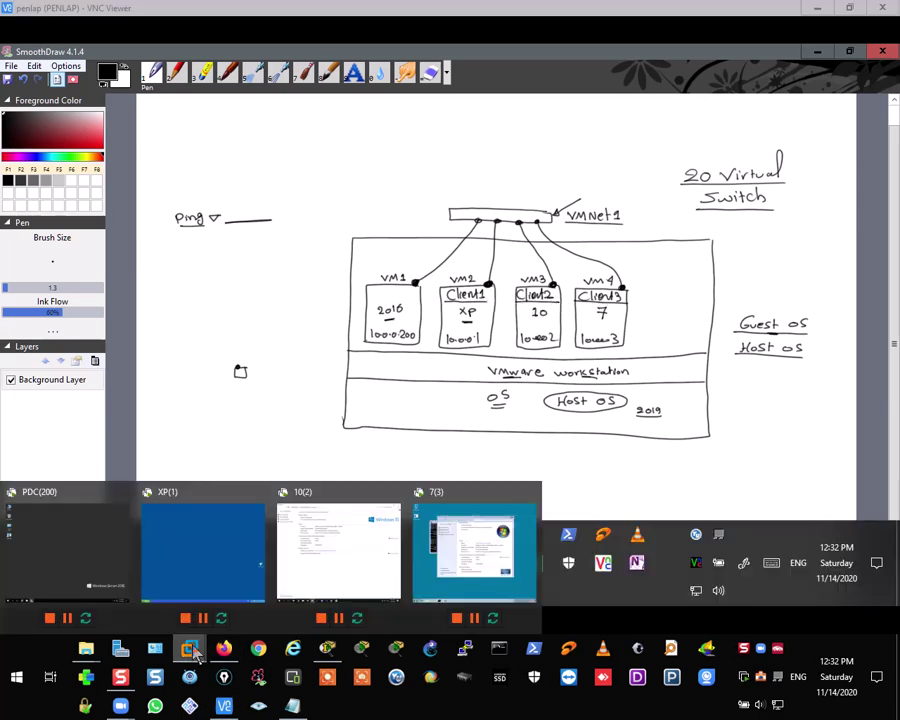
click(215, 532)
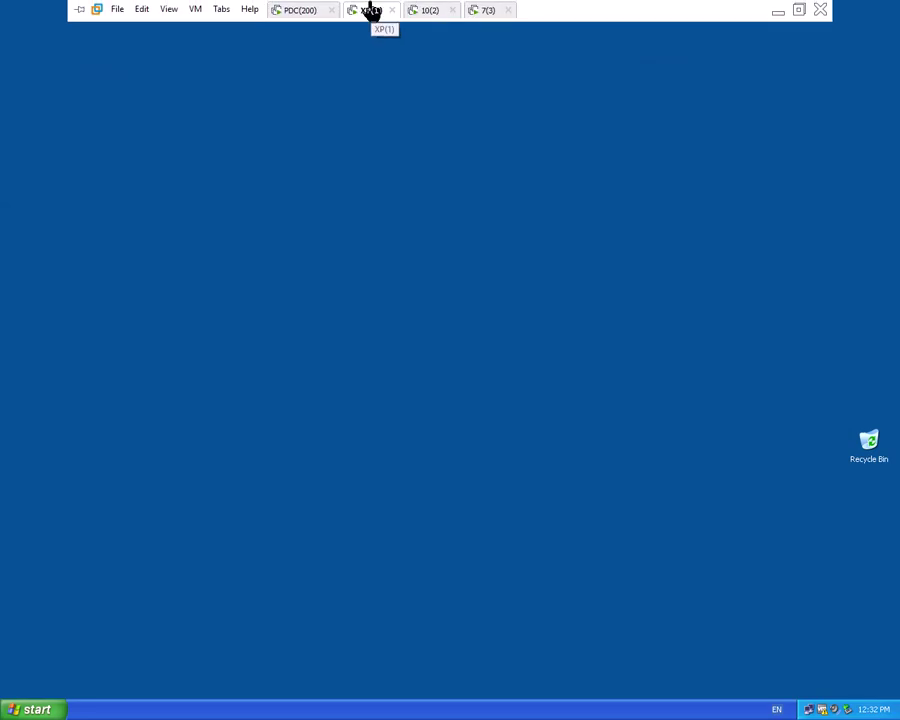
click(428, 12)
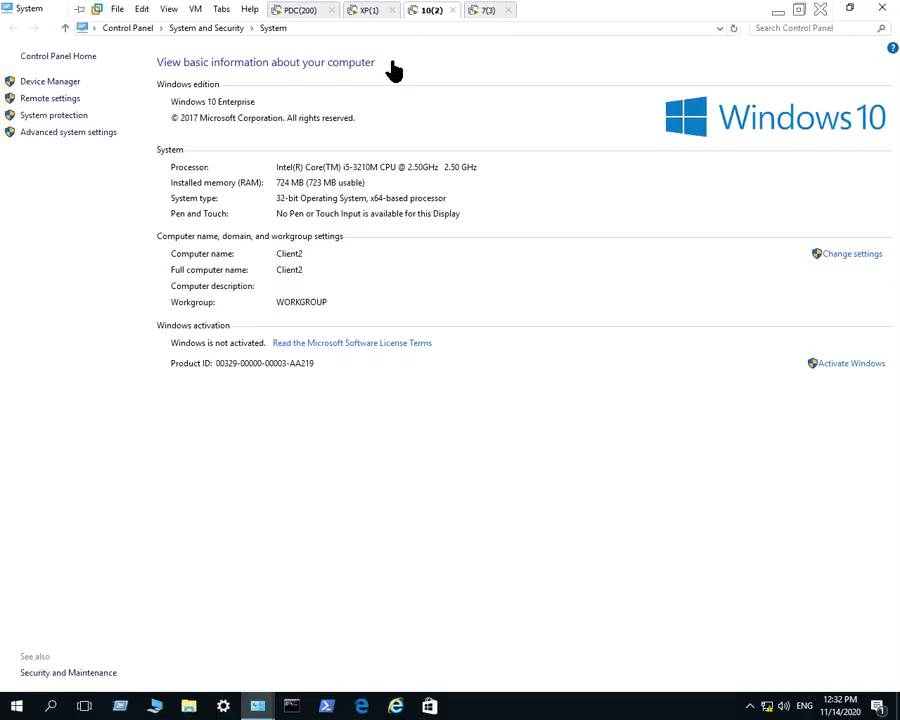
click(482, 12)
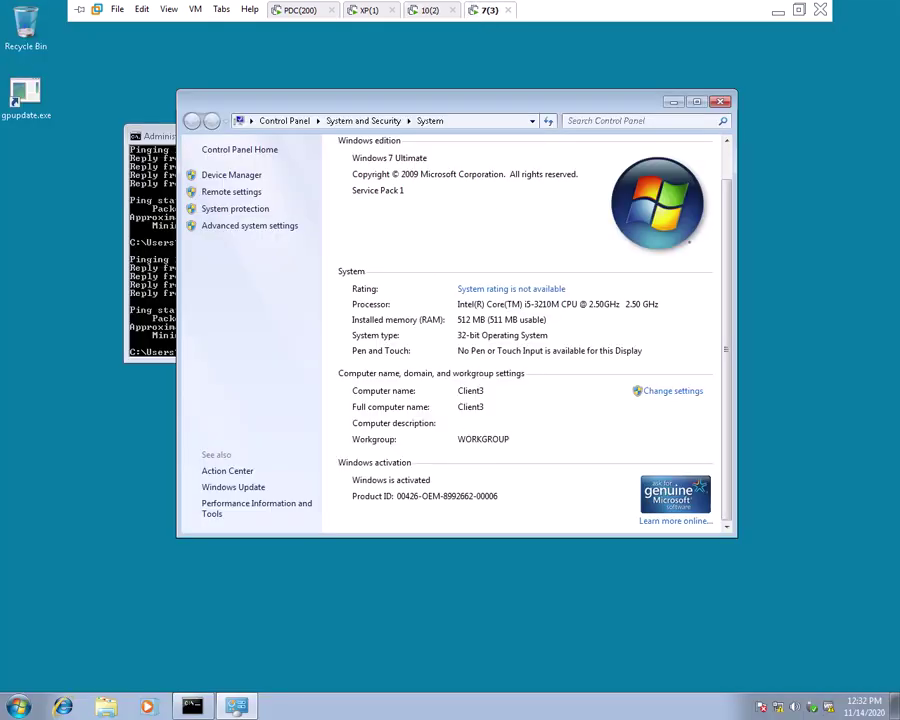
click(301, 14)
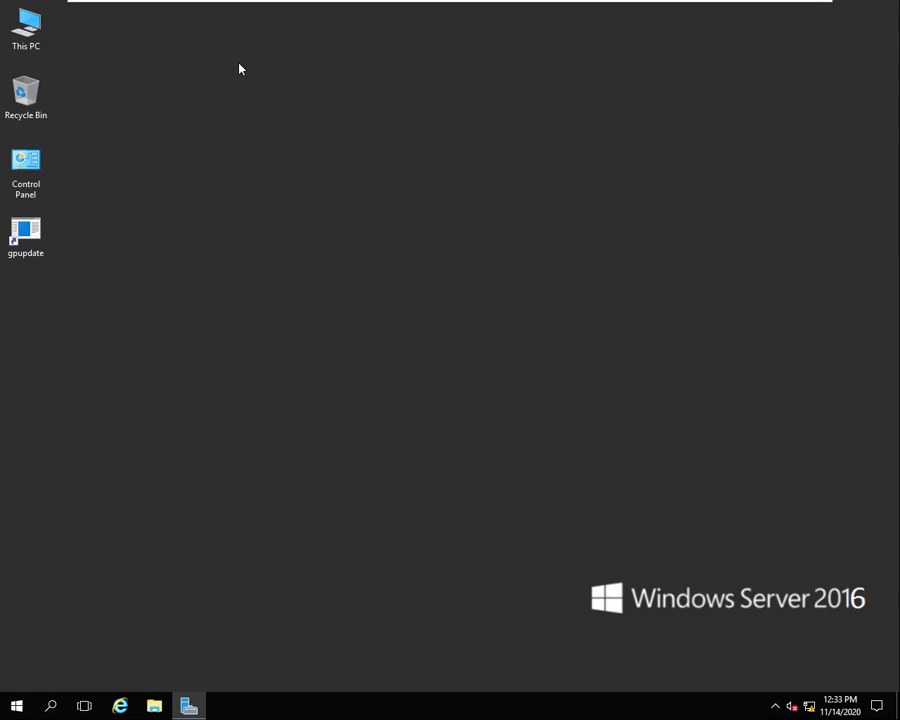
Step: On the Windows Server 2016 VM, open This PC's system properties to the computer name settings
mouse_move(325, 14)
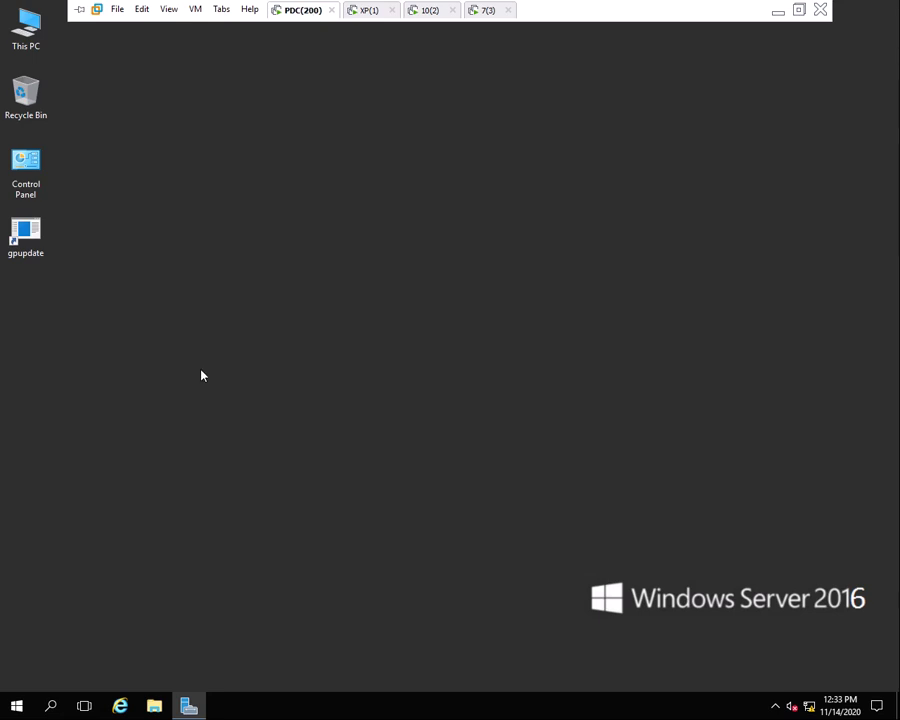
click(28, 32)
right_click(38, 30)
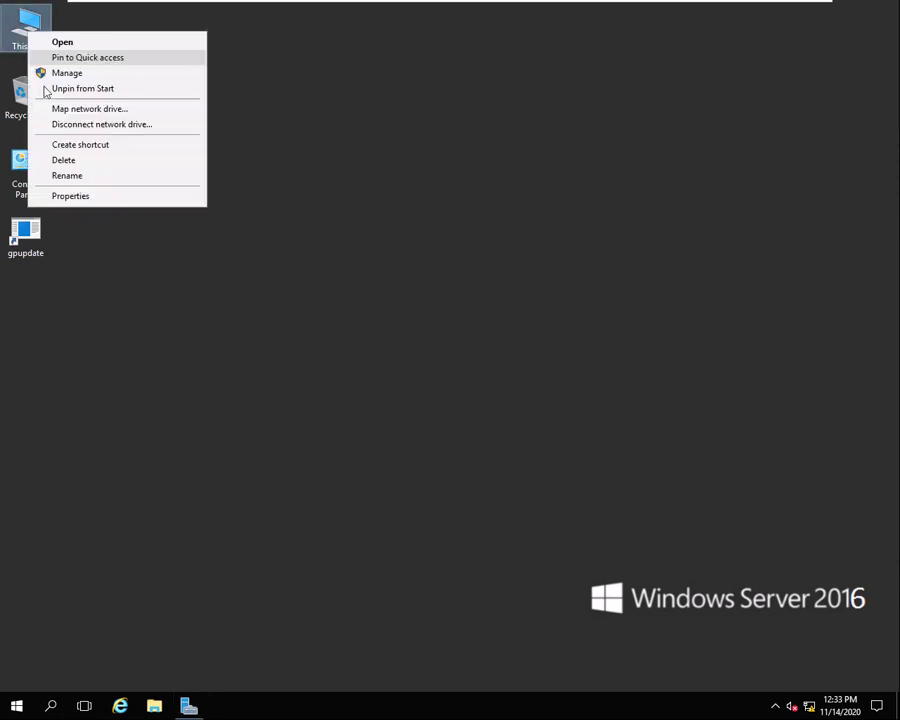
click(78, 207)
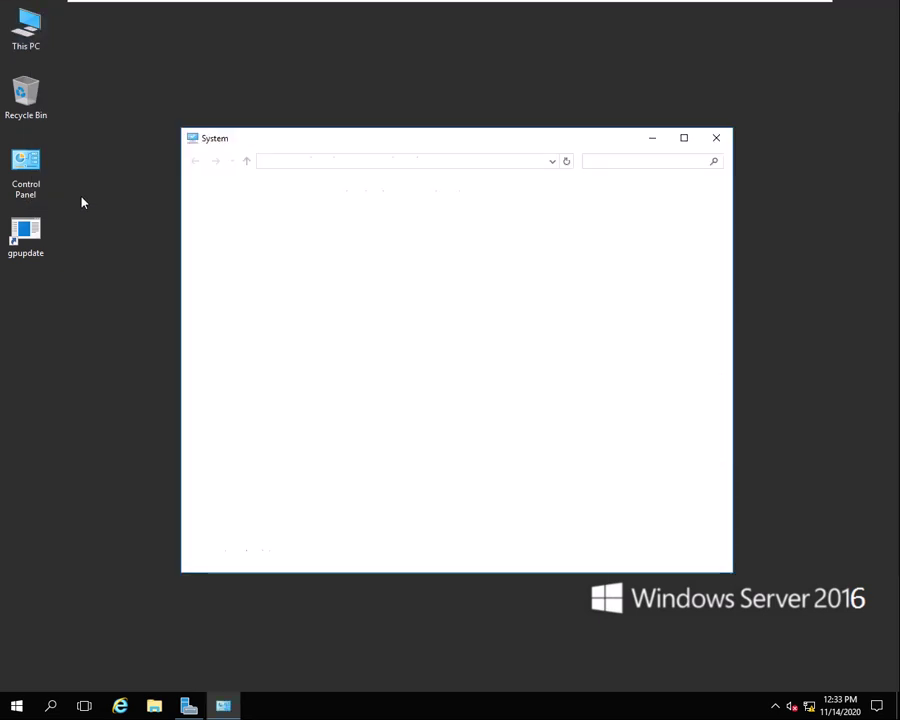
click(684, 138)
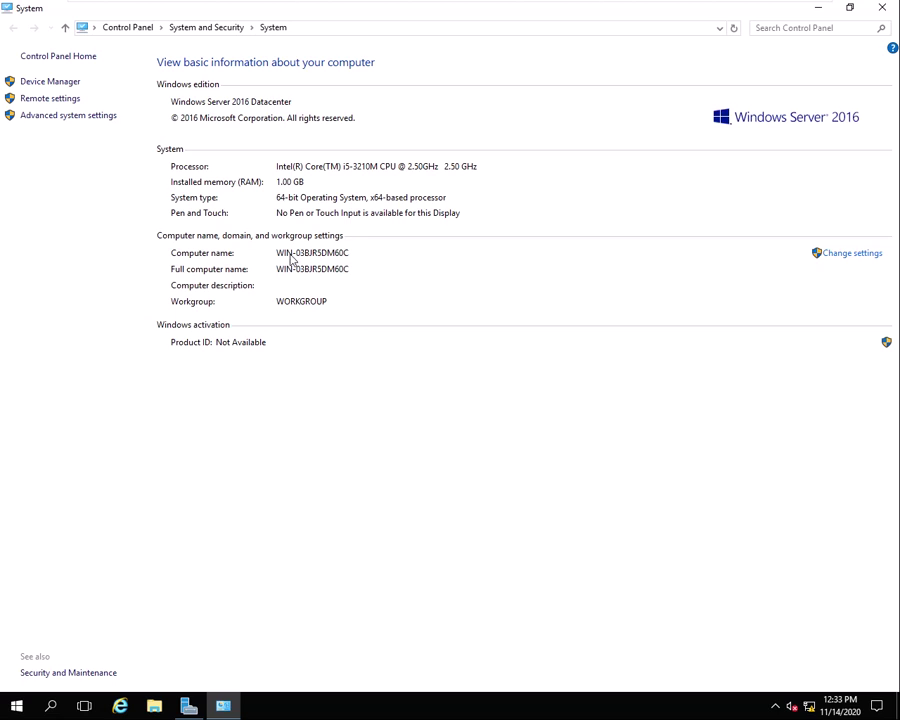
click(850, 259)
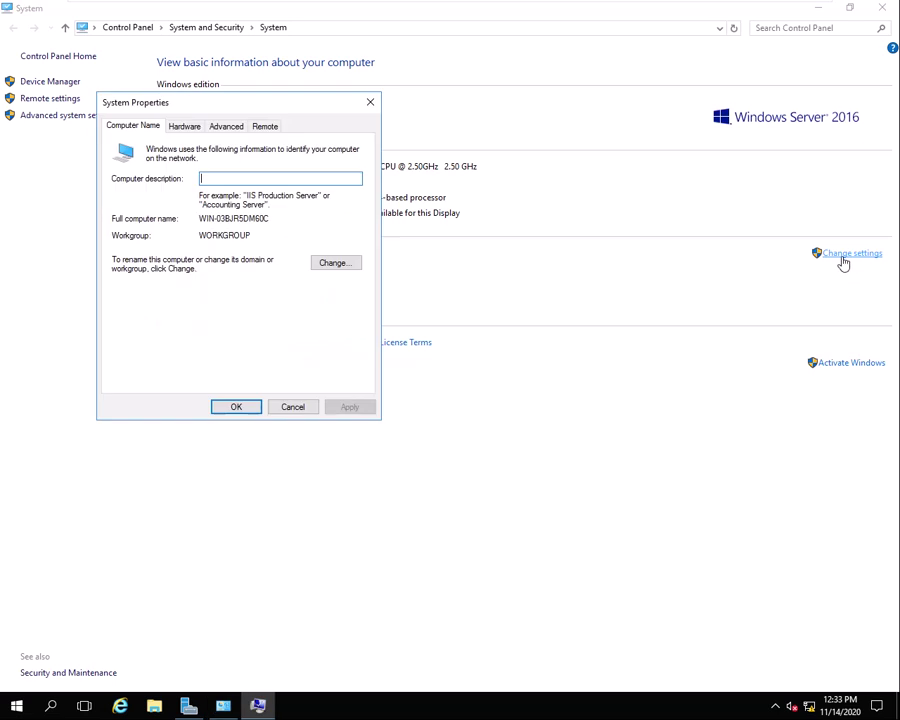
Step: Replace the generated computer name with PDC, then minimize VMware to the diagram
click(334, 263)
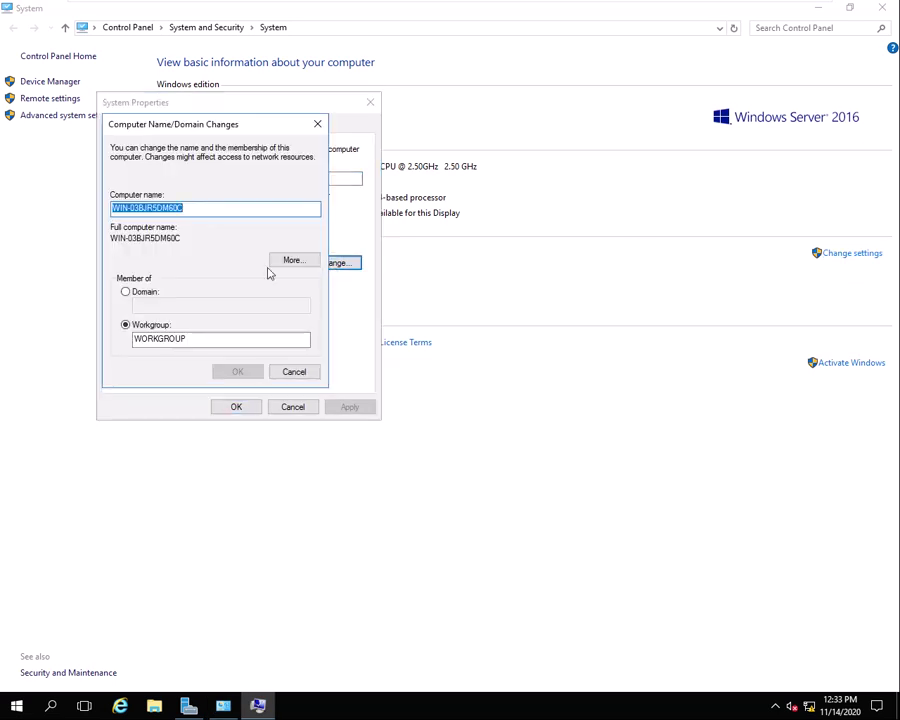
click(127, 208)
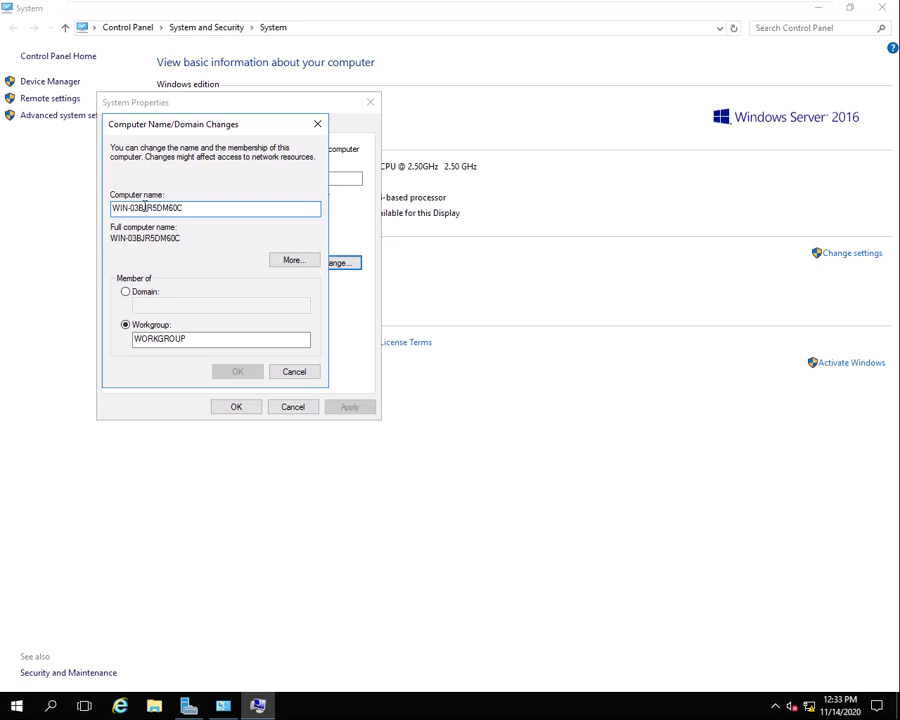
drag(187, 206, 98, 208)
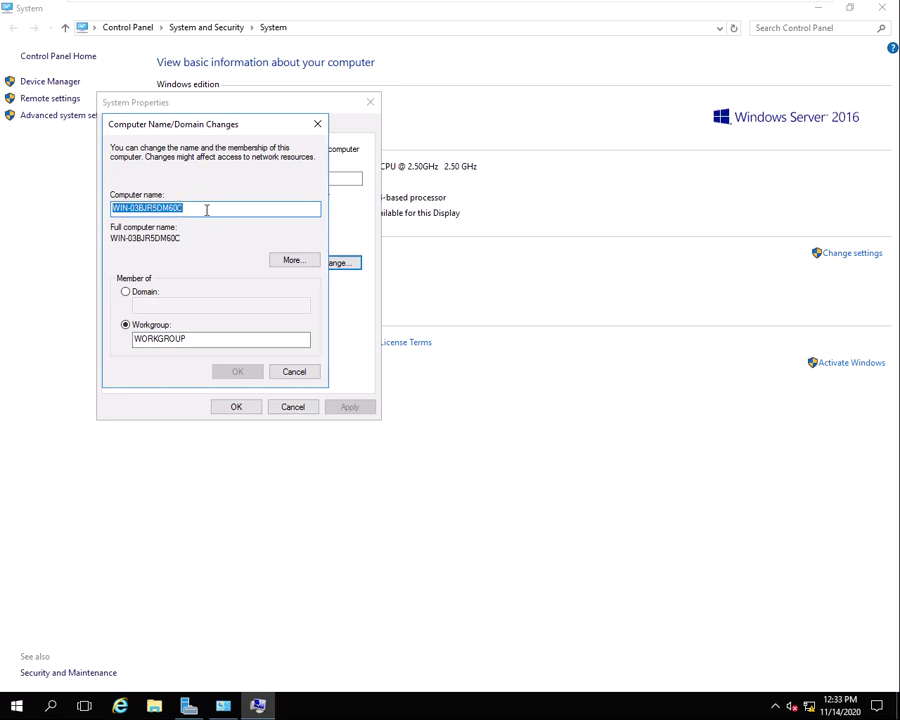
text(PD)
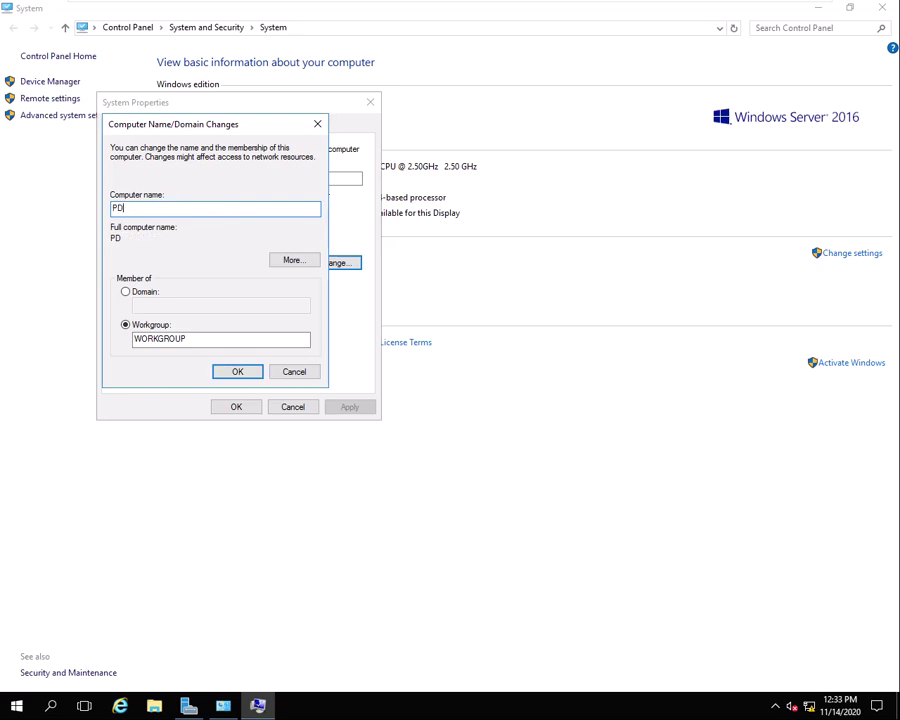
text(C)
mouse_move(526, 12)
click(779, 12)
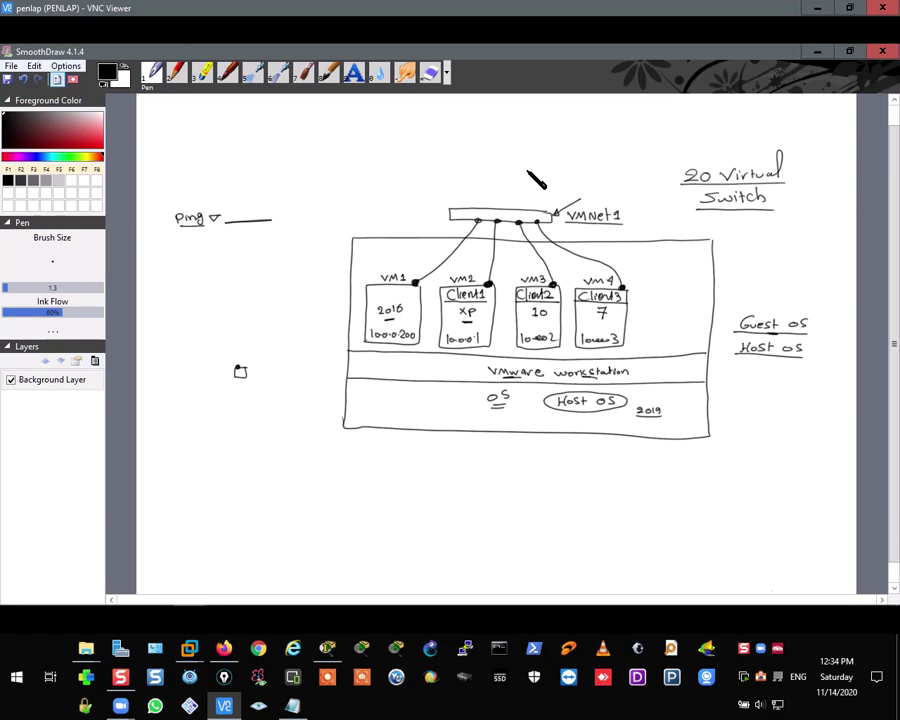
Step: Handwrite PDC in the VM1 box and 'Primary Domain Controller' at the top with an arrow
mouse_move(379, 296)
mouse_down()
mouse_move(398, 294)
mouse_move(366, 300)
mouse_up()
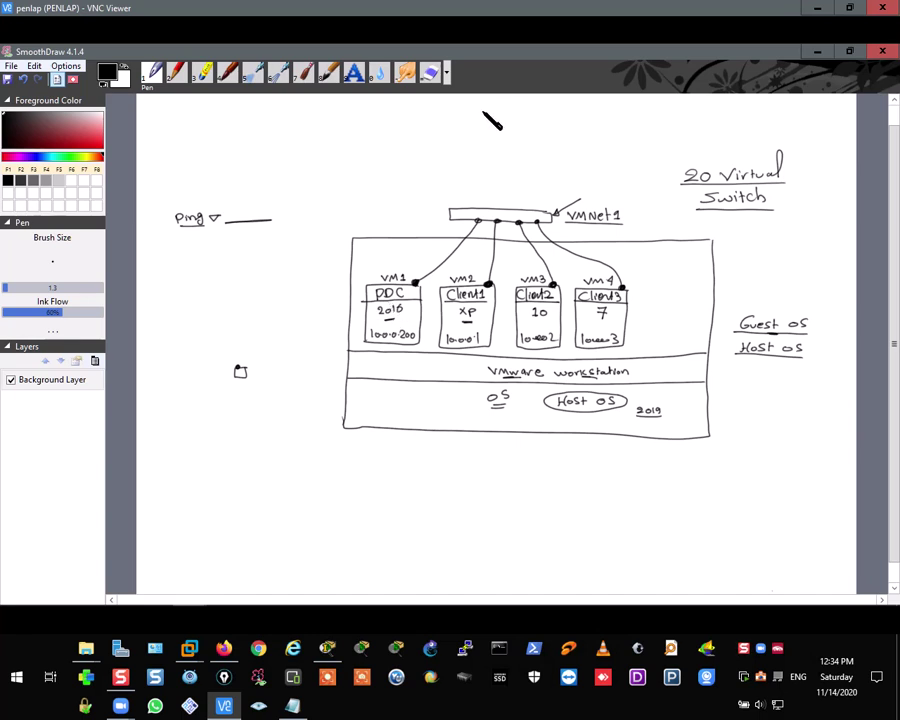
mouse_move(481, 120)
mouse_down()
mouse_move(706, 112)
mouse_move(481, 124)
mouse_up()
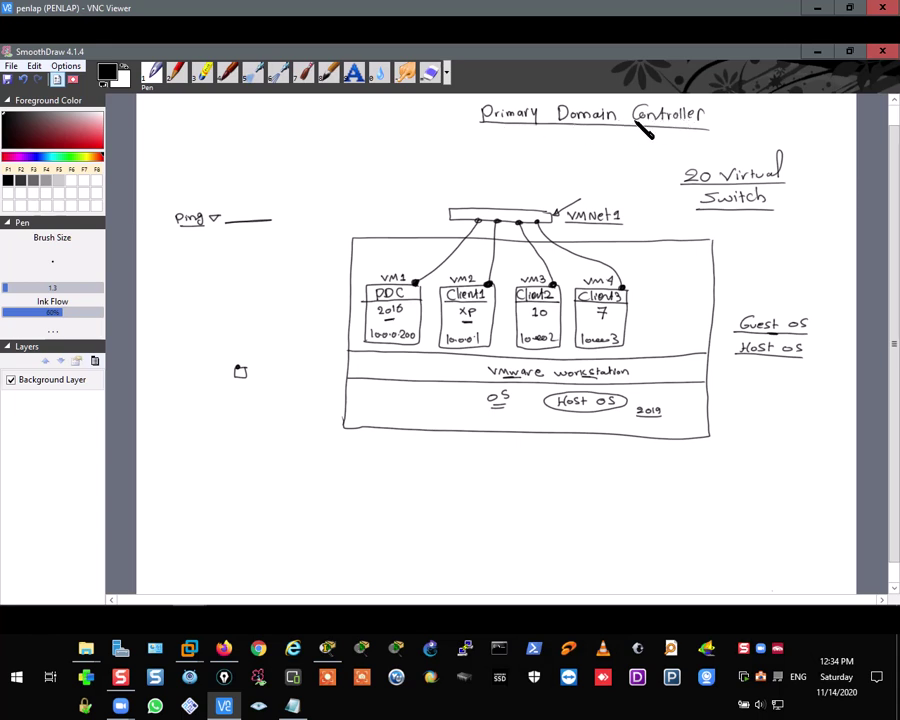
drag(790, 108, 713, 114)
drag(406, 303, 403, 311)
Step: Confirm the PDC rename, acknowledge the restart notice, close System Properties and choose Restart Later
mouse_move(195, 648)
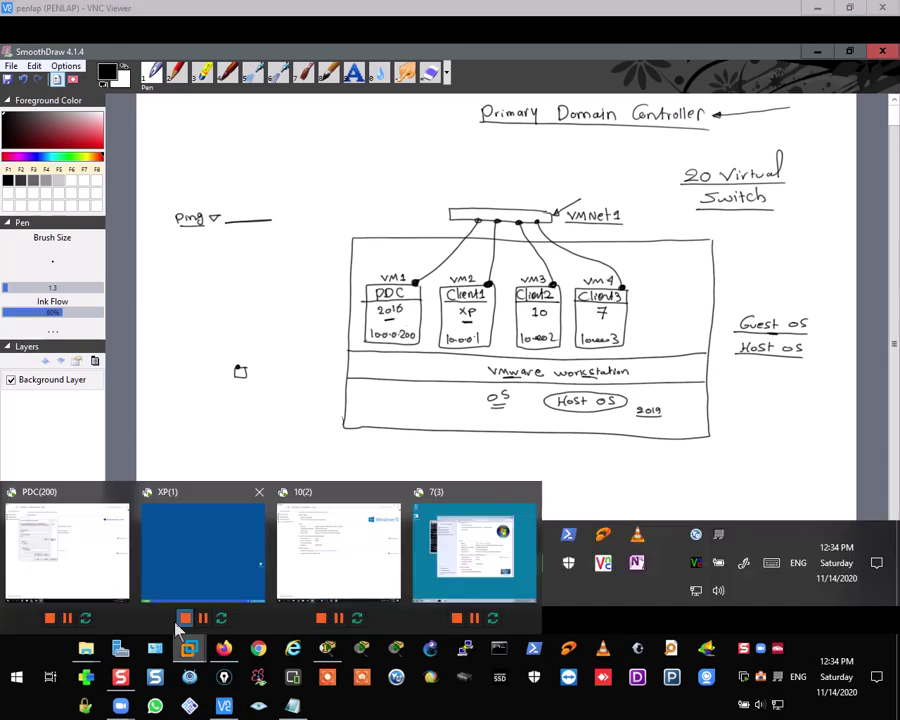
click(74, 550)
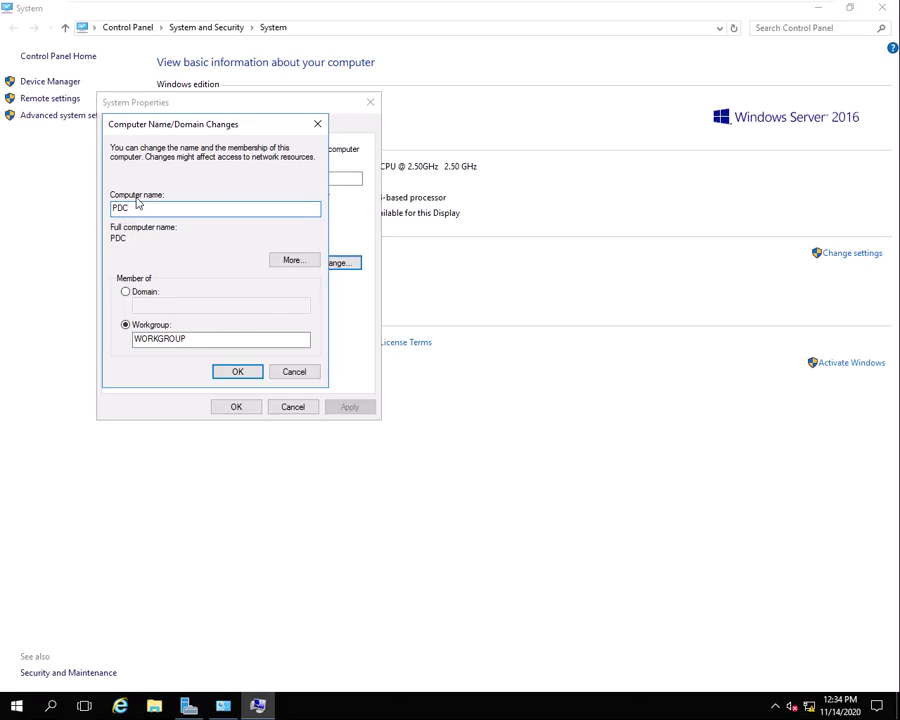
click(238, 371)
click(534, 372)
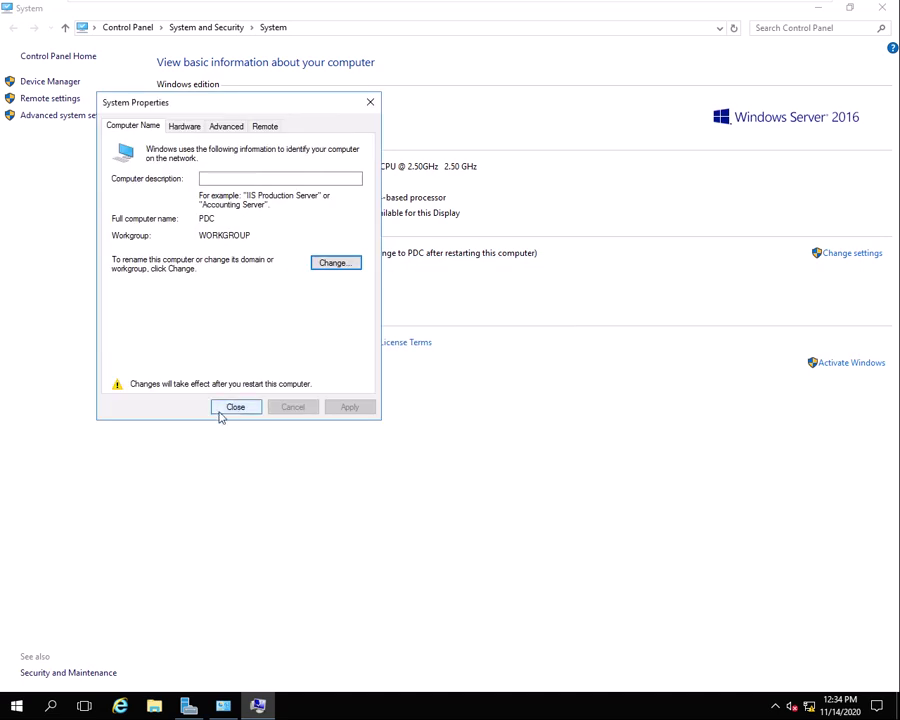
click(228, 409)
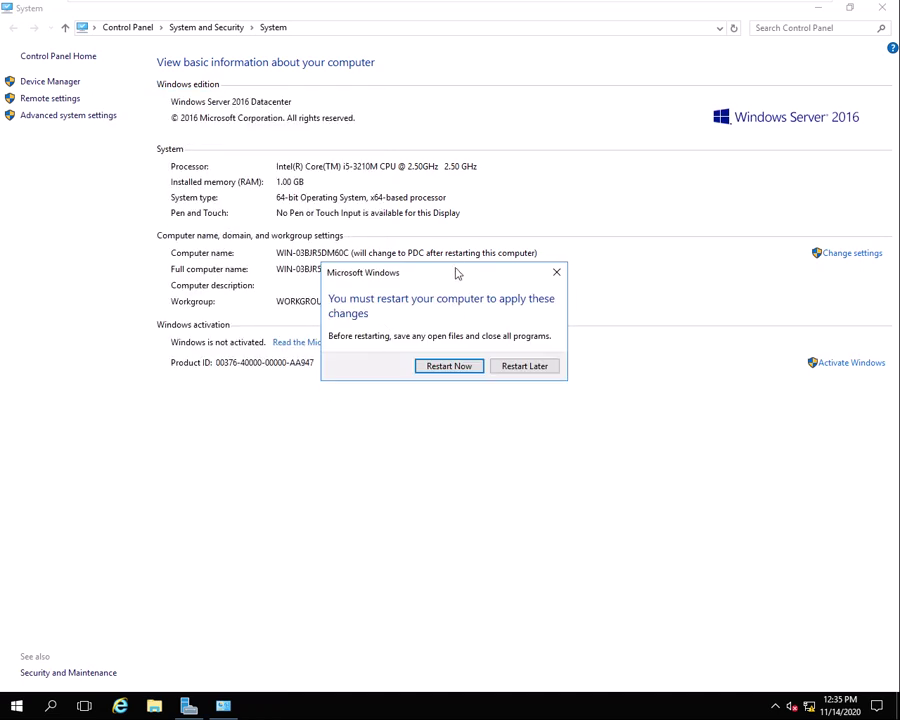
click(510, 364)
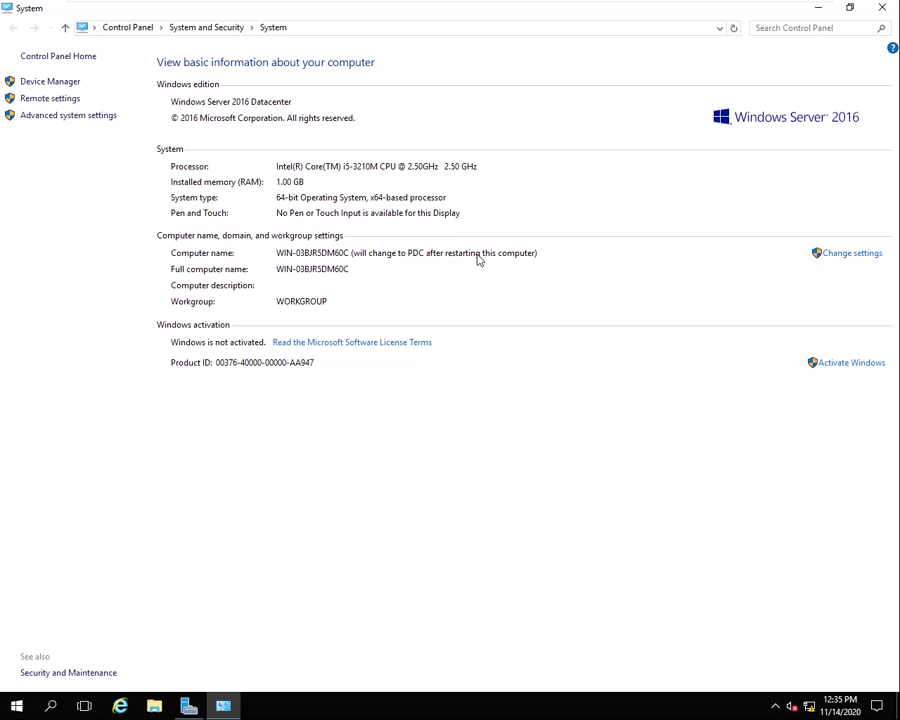
Step: Close the System window, restart the server from the Start-button menu, and minimize VMware
click(881, 7)
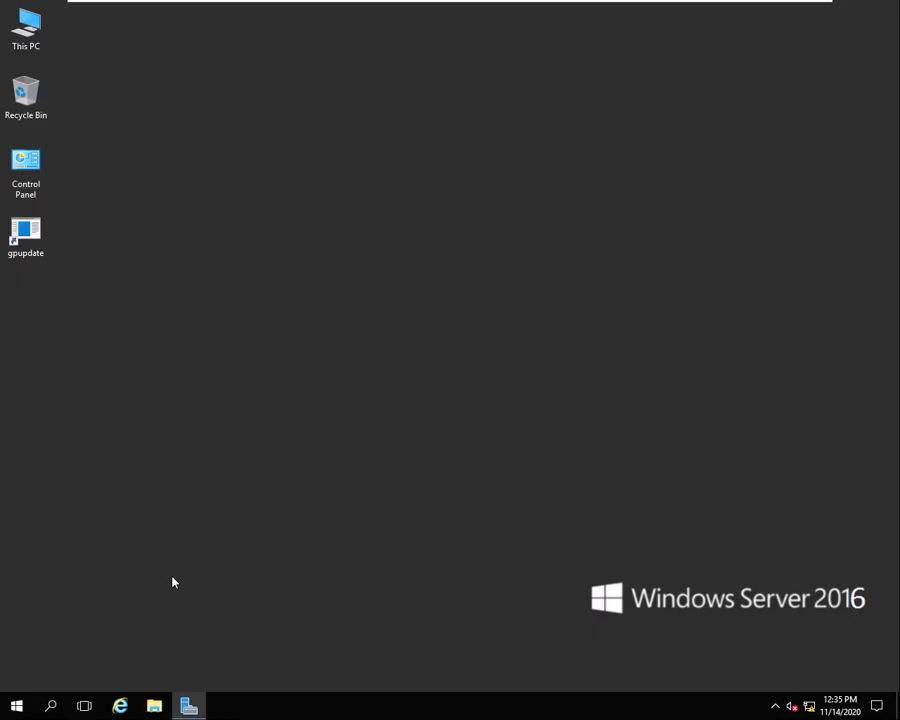
right_click(16, 705)
mouse_move(35, 668)
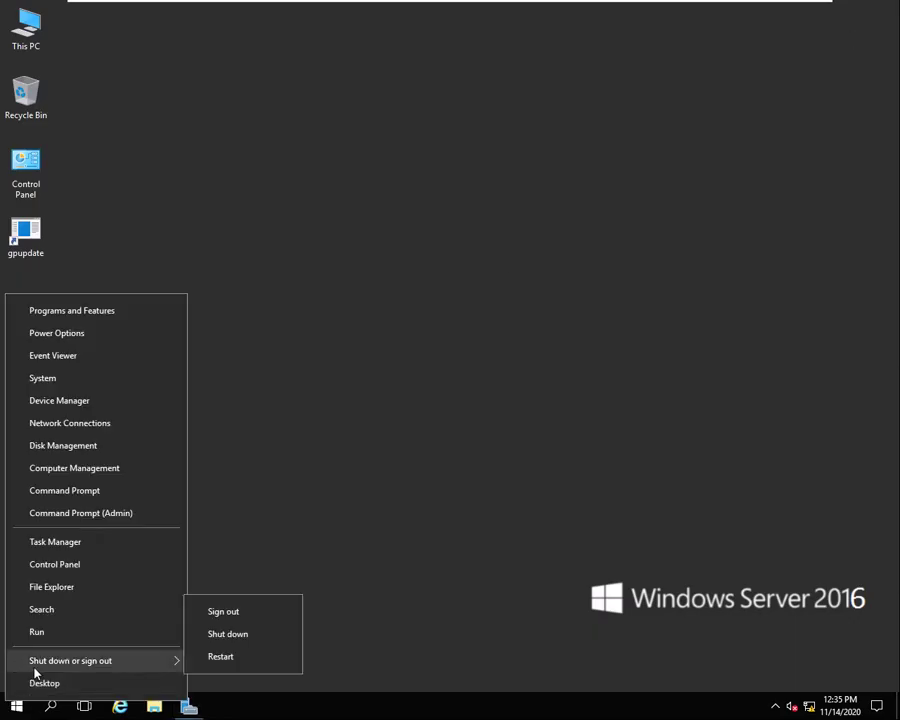
click(203, 657)
click(215, 680)
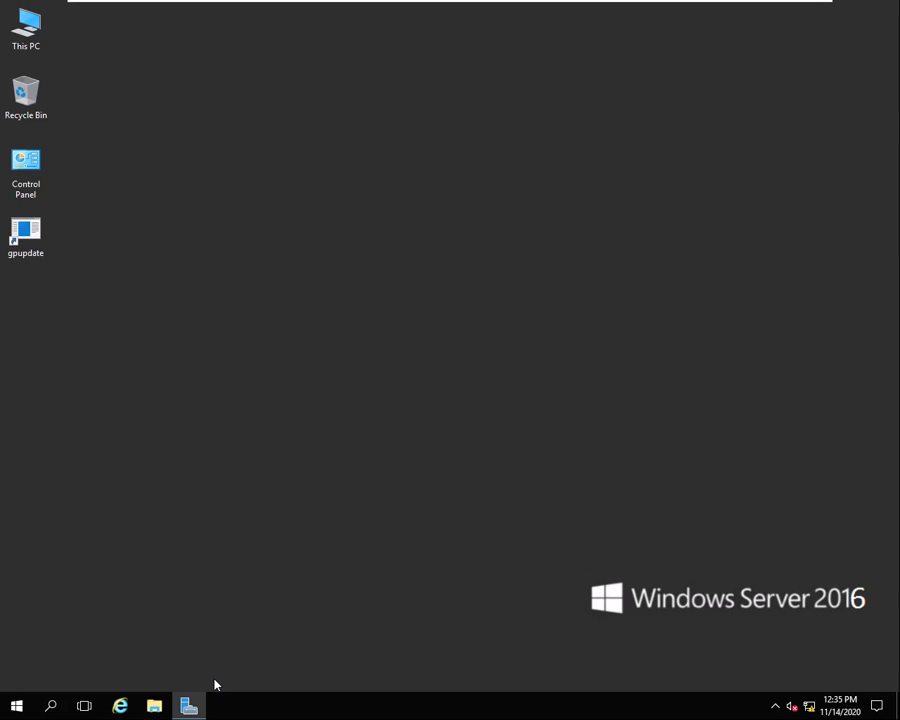
mouse_move(368, 12)
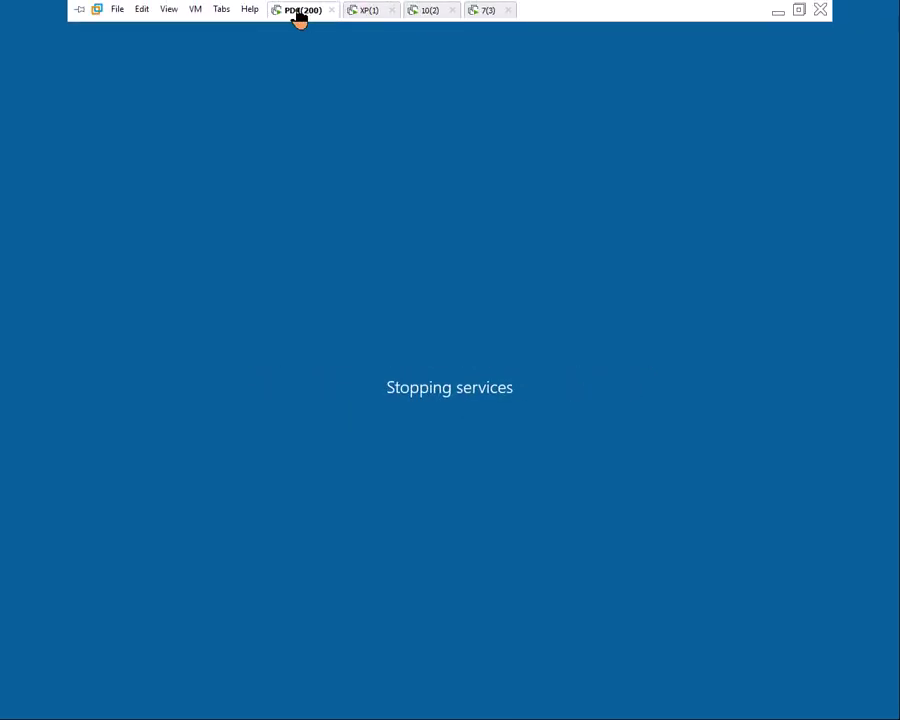
click(775, 12)
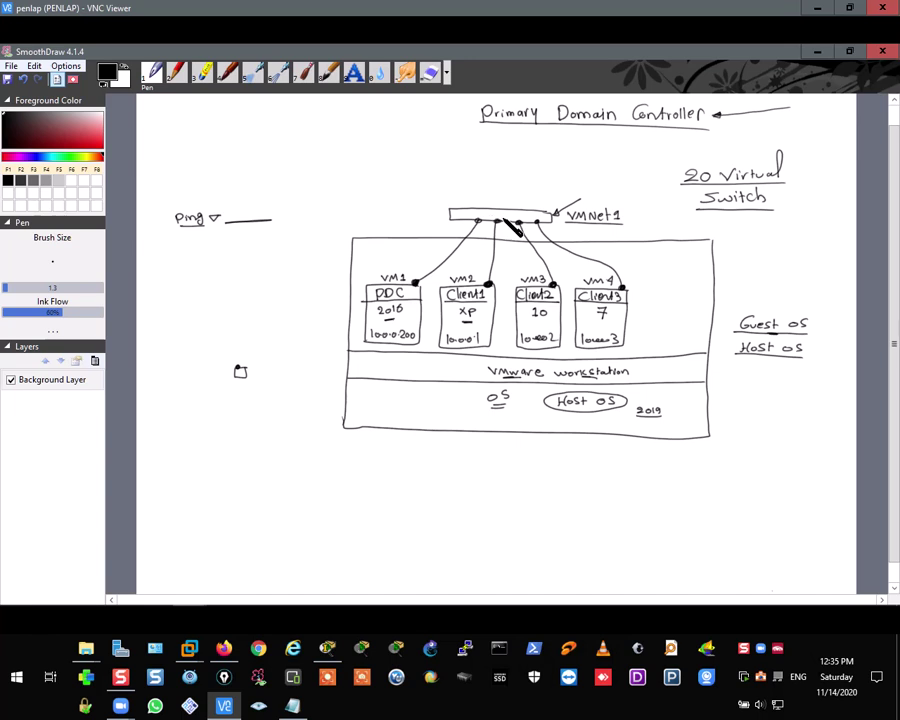
Step: Retrace the 2016 and 7 marks in the VM boxes and handwrite 'Ping ▽ IP' and 'Ping ▽ Name' notes
drag(386, 320, 398, 320)
drag(597, 307, 603, 316)
drag(192, 225, 204, 226)
drag(247, 215, 248, 211)
mouse_move(176, 242)
mouse_down()
mouse_move(274, 246)
mouse_move(233, 250)
mouse_up()
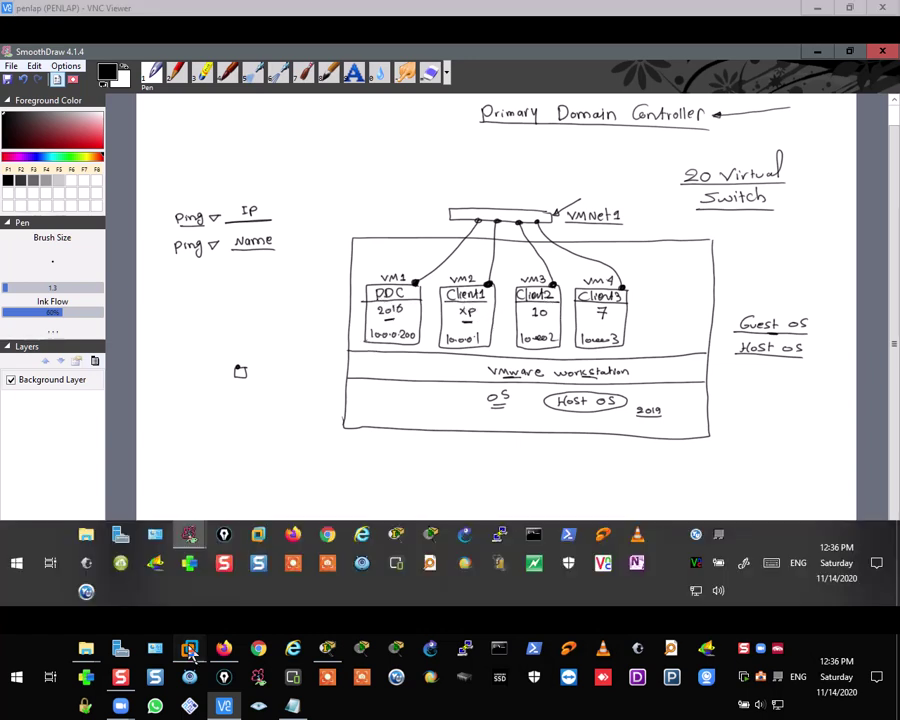
Step: Bring the command prompt forward on the Windows 7 Client3 machine
mouse_move(190, 650)
click(448, 544)
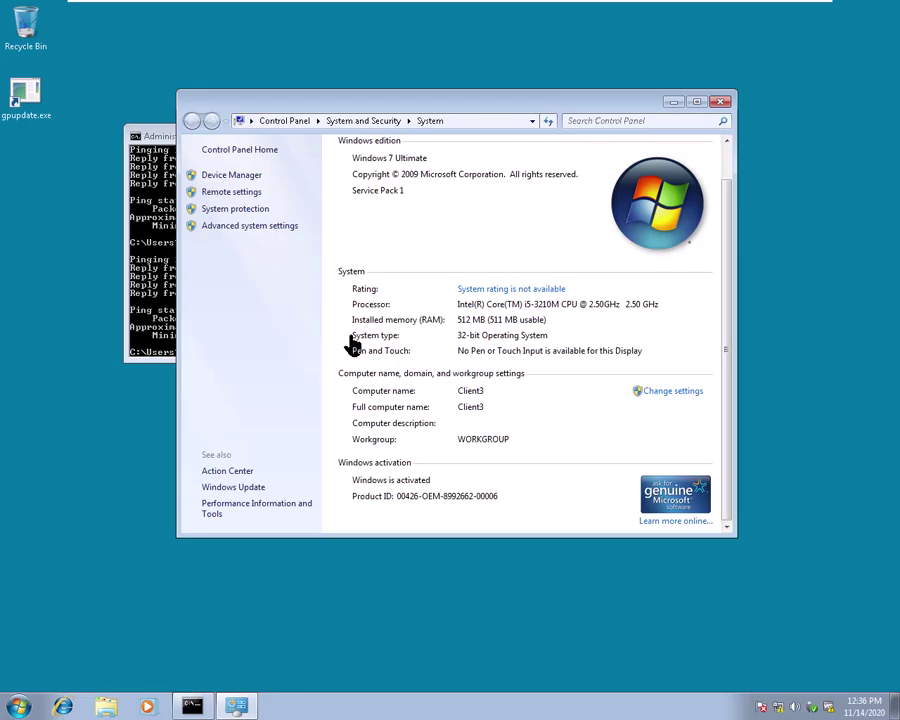
click(141, 271)
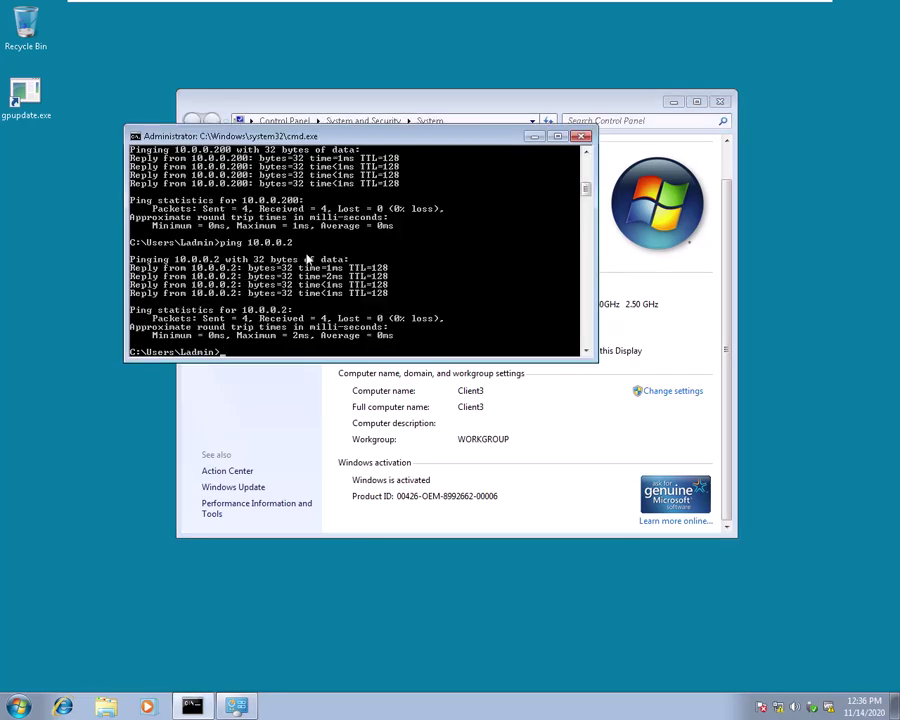
scroll(308, 259, up, 3)
scroll(296, 199, up, 3)
scroll(294, 200, down, 7)
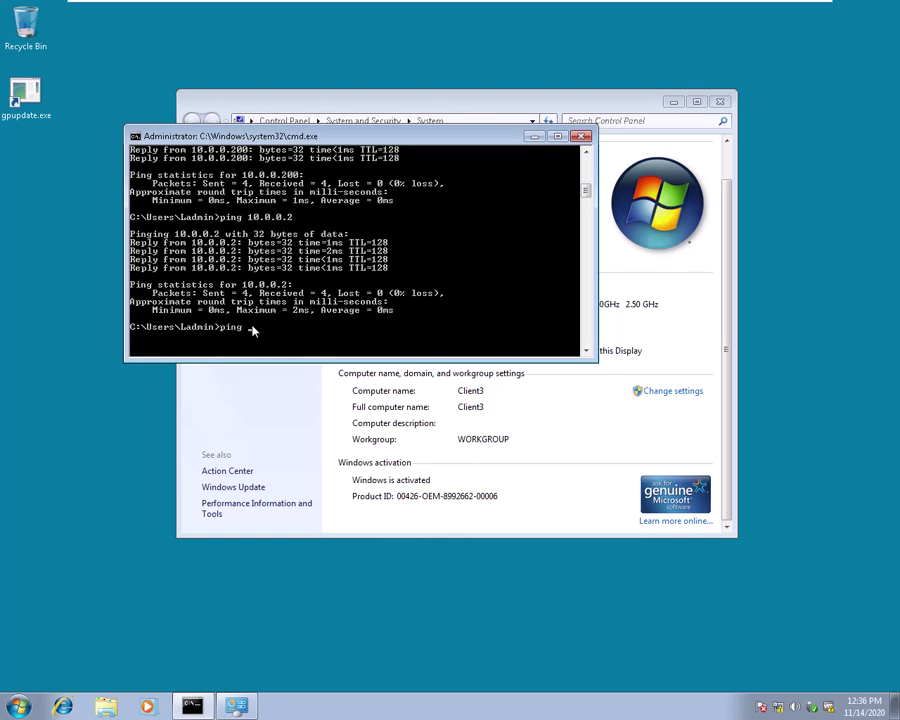
Step: Ping client1, client2 and pdc by name and confirm each replies
key(Return)
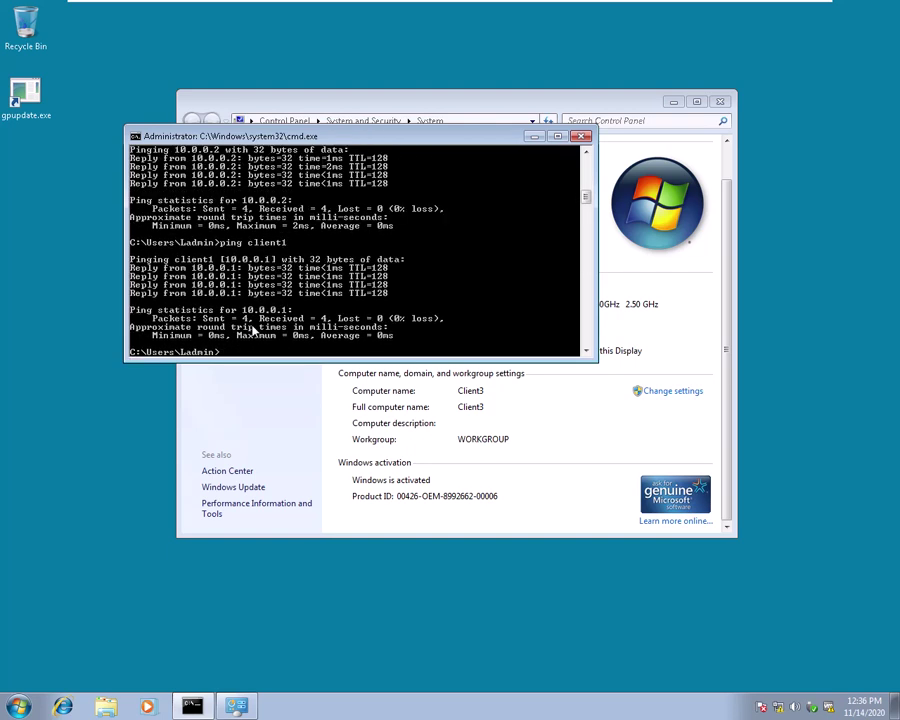
key(Up)
text(2)
key(Return)
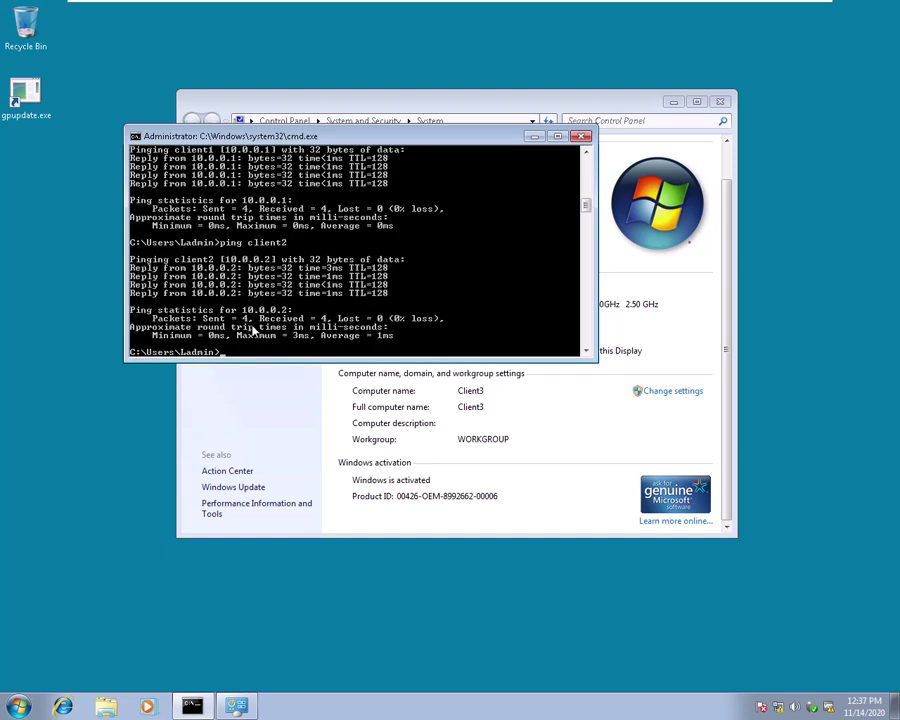
key(Up)
key(Return)
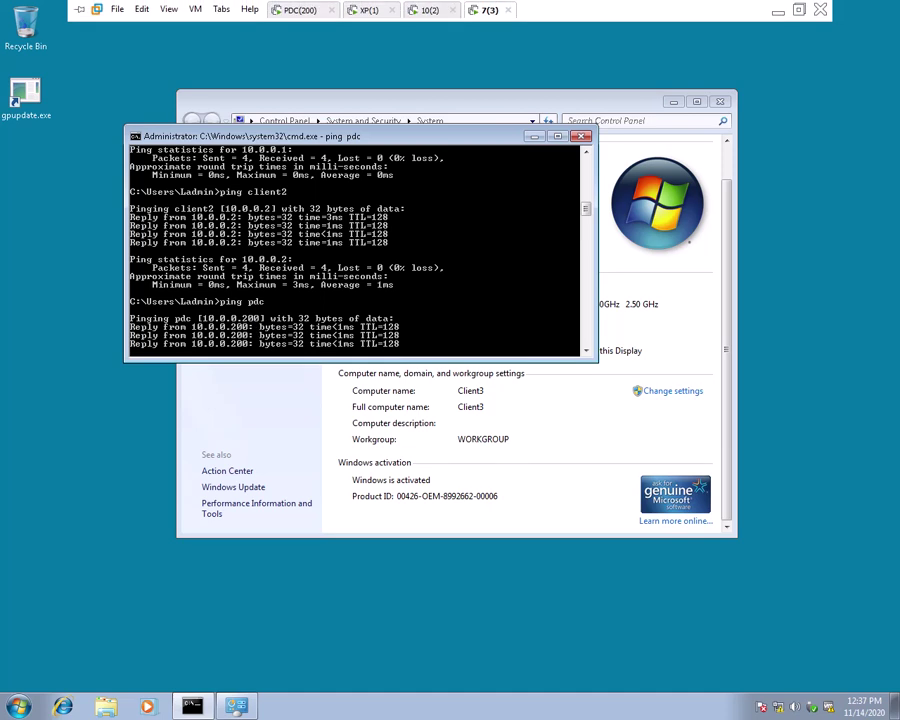
click(303, 10)
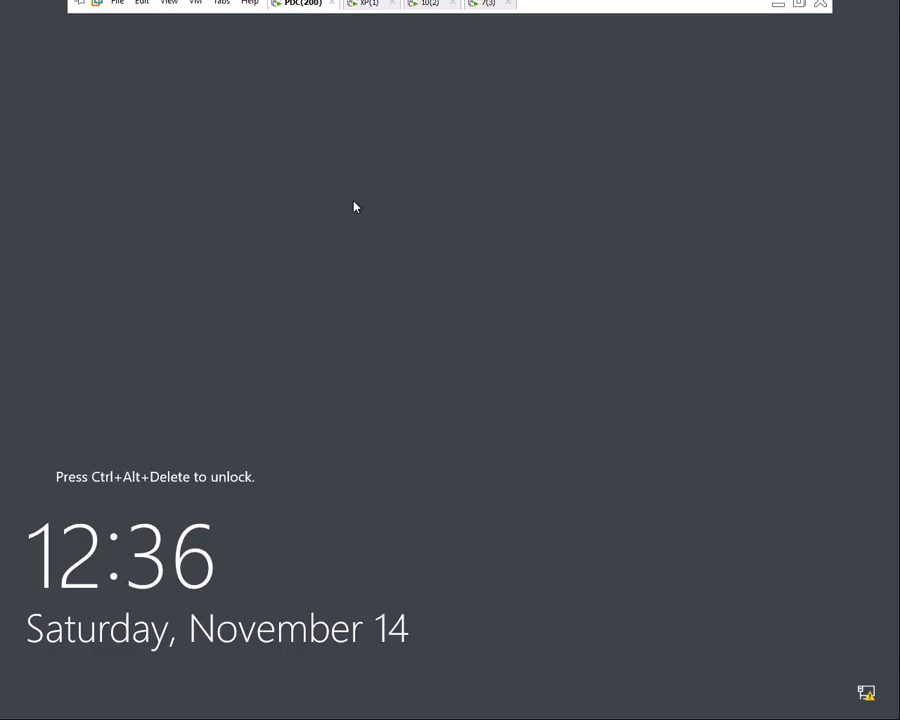
Step: Sign in to the PDC as Administrator, then return to the host lab diagram
key(ctrl+alt+Insert)
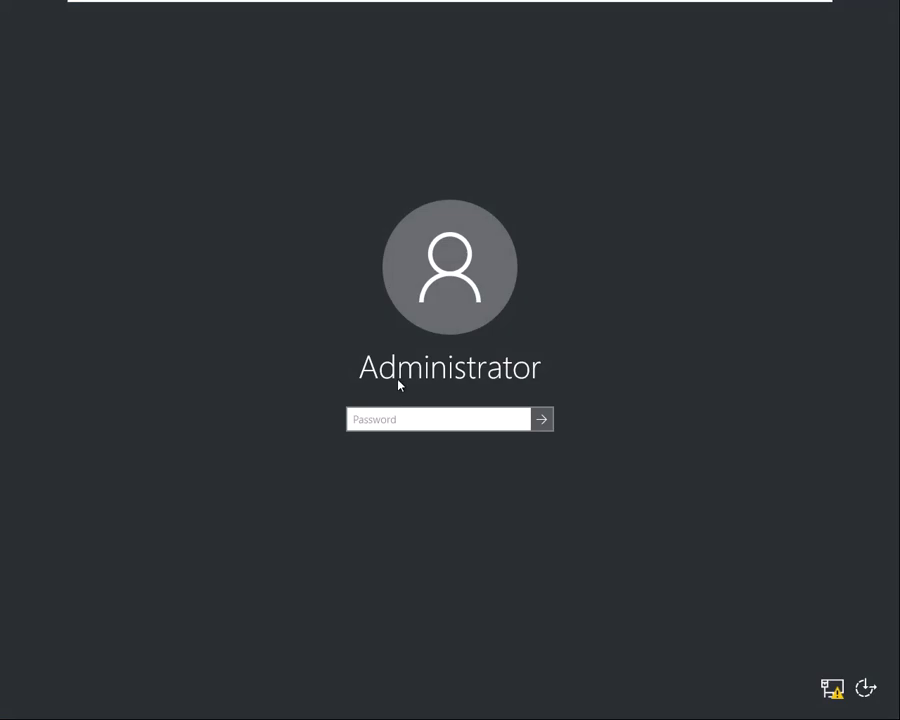
text(P)
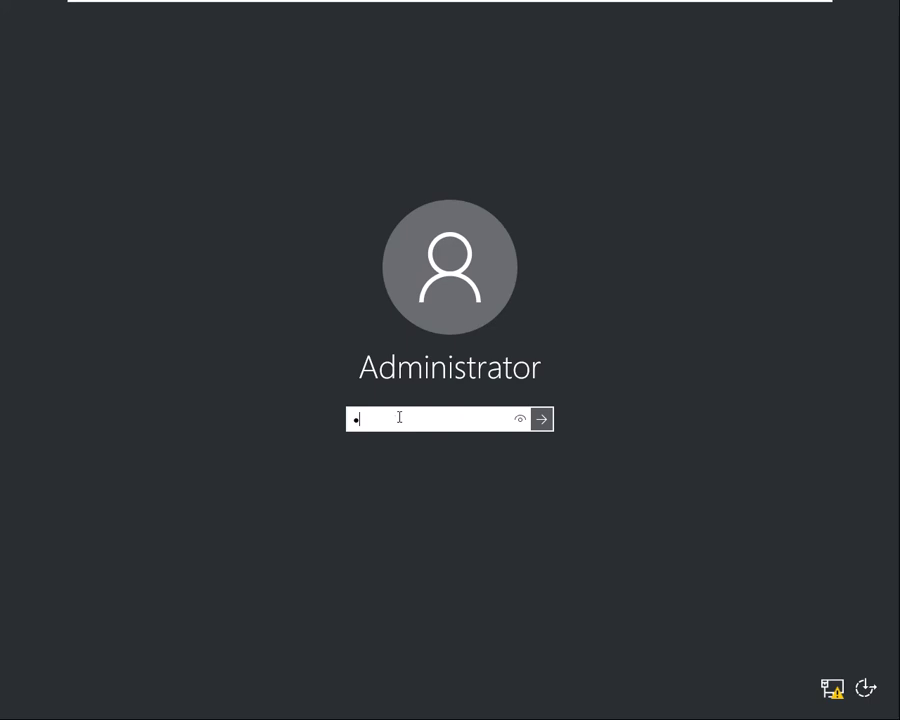
key(Return)
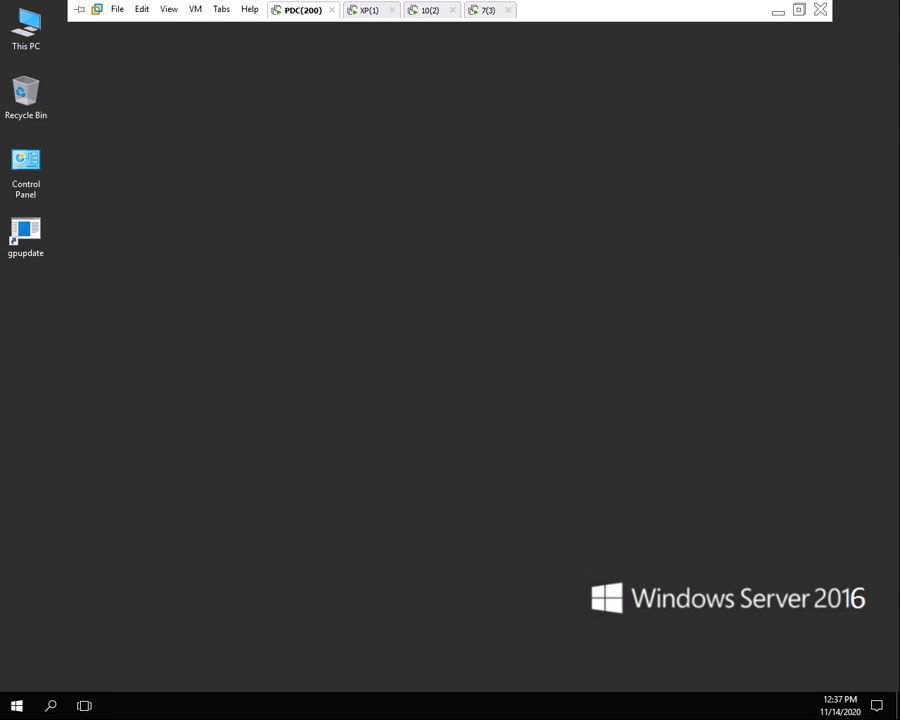
click(778, 12)
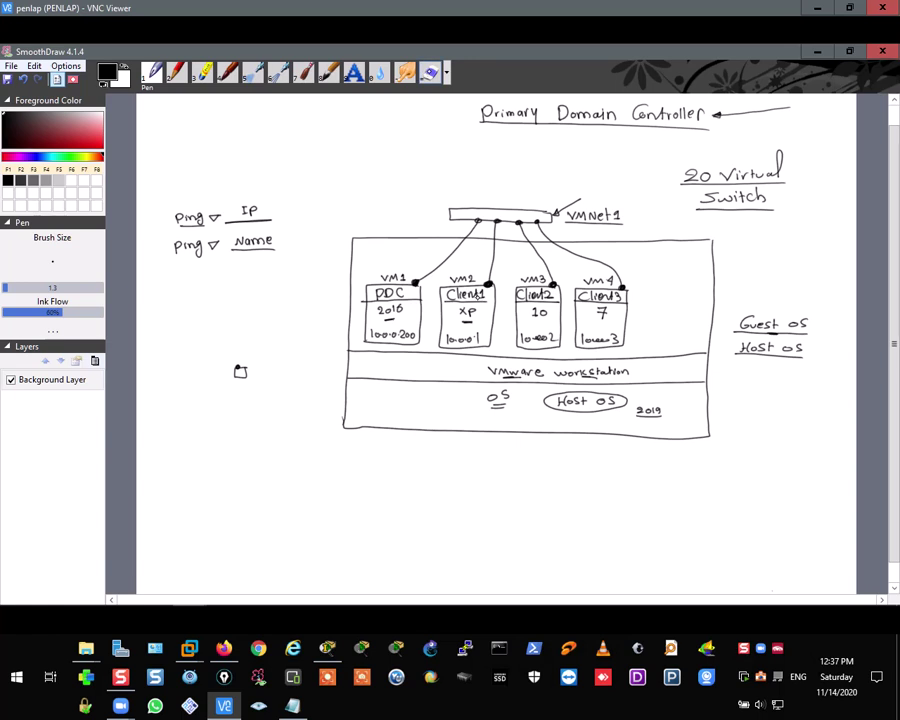
Step: Erase the stray mark with the Hard Eraser and pen four underlined computers below the diagram
click(430, 72)
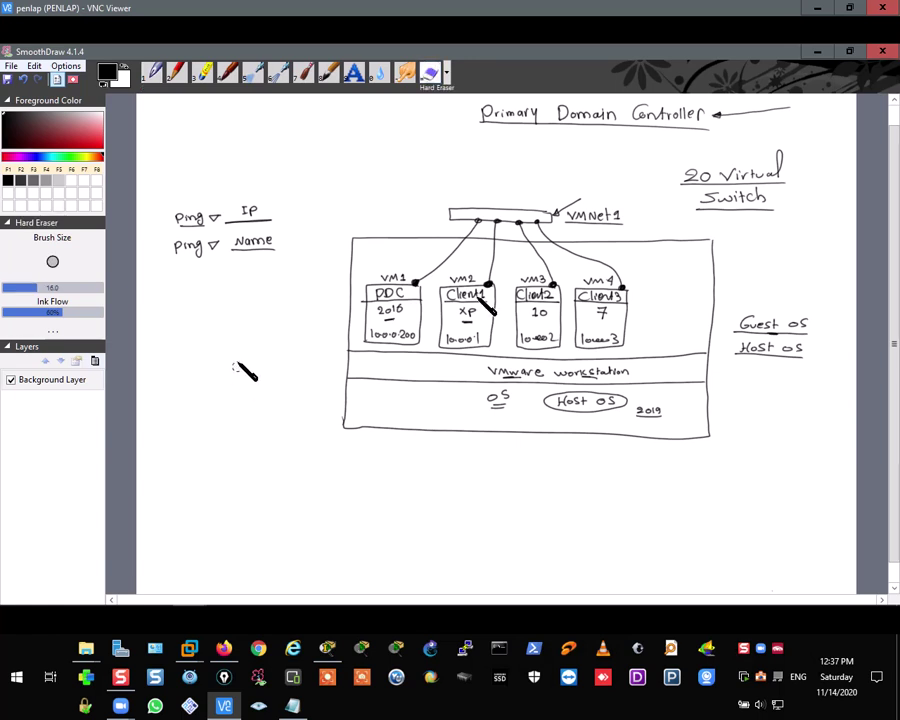
click(152, 72)
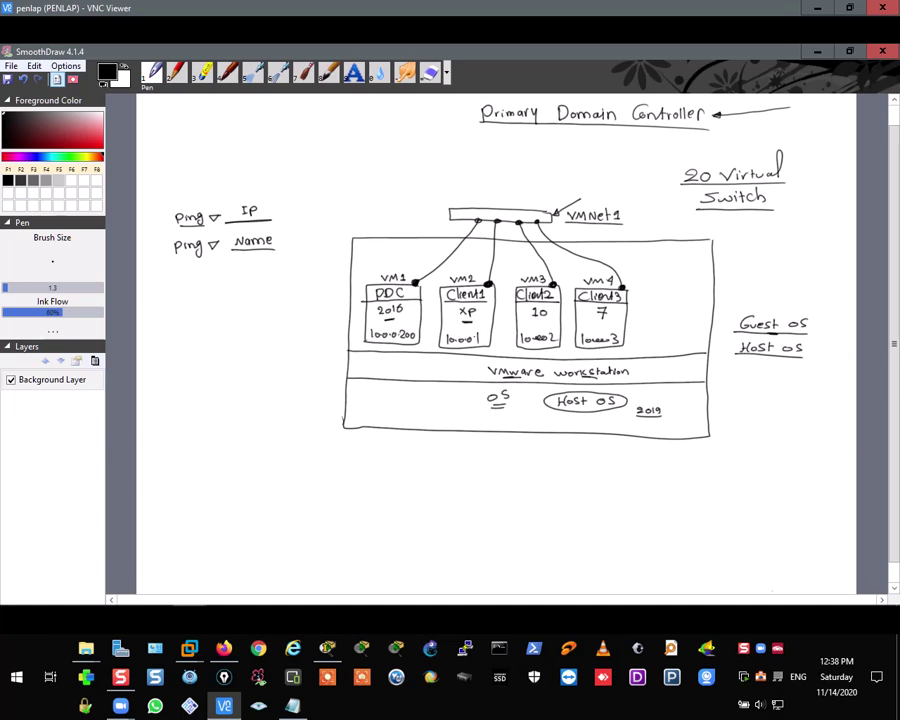
mouse_move(445, 483)
mouse_down()
mouse_move(446, 491)
mouse_move(473, 492)
mouse_move(494, 480)
mouse_move(499, 495)
mouse_move(531, 483)
mouse_move(535, 492)
mouse_move(531, 483)
mouse_move(446, 512)
mouse_move(495, 528)
mouse_up()
Step: Draw the HR and Sales computer groups with labels, touch up IT, and arrow its last computer
mouse_move(610, 484)
mouse_down()
mouse_move(634, 498)
mouse_move(689, 486)
mouse_move(691, 496)
mouse_move(656, 506)
mouse_move(606, 506)
mouse_move(636, 527)
mouse_move(651, 518)
mouse_move(647, 527)
mouse_up()
mouse_move(654, 515)
mouse_down()
mouse_move(660, 527)
mouse_move(632, 530)
mouse_up()
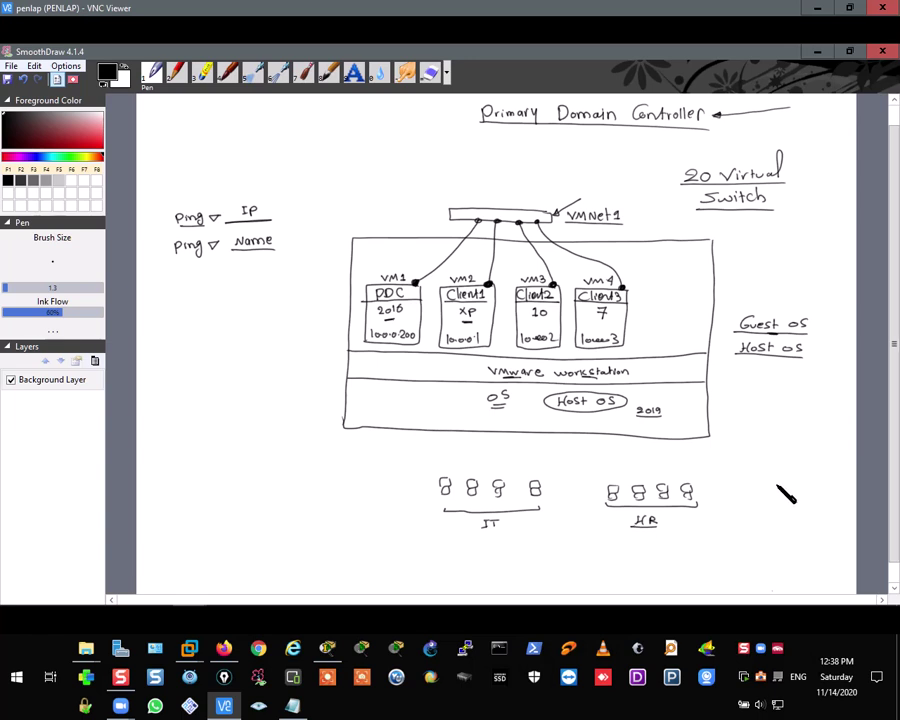
mouse_move(766, 482)
mouse_down()
mouse_move(773, 498)
mouse_move(810, 487)
mouse_move(804, 500)
mouse_move(827, 497)
mouse_move(830, 505)
mouse_move(766, 508)
mouse_move(776, 530)
mouse_move(810, 529)
mouse_up()
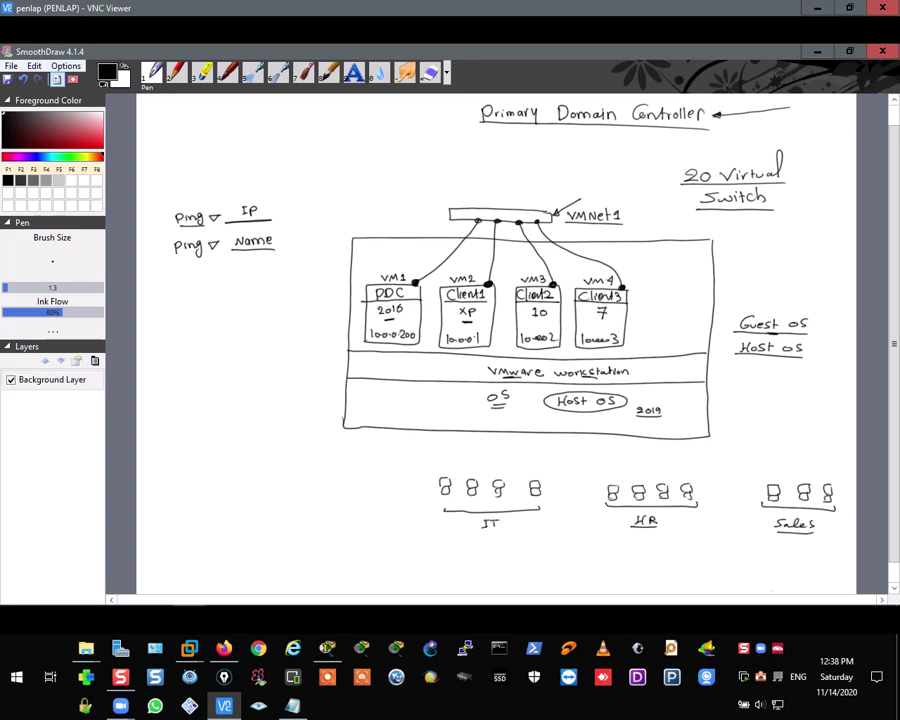
drag(492, 531, 478, 532)
drag(532, 466, 533, 479)
Step: Erase the arrow and label the IT computers IT-1, IT-2 and IT-3
click(430, 73)
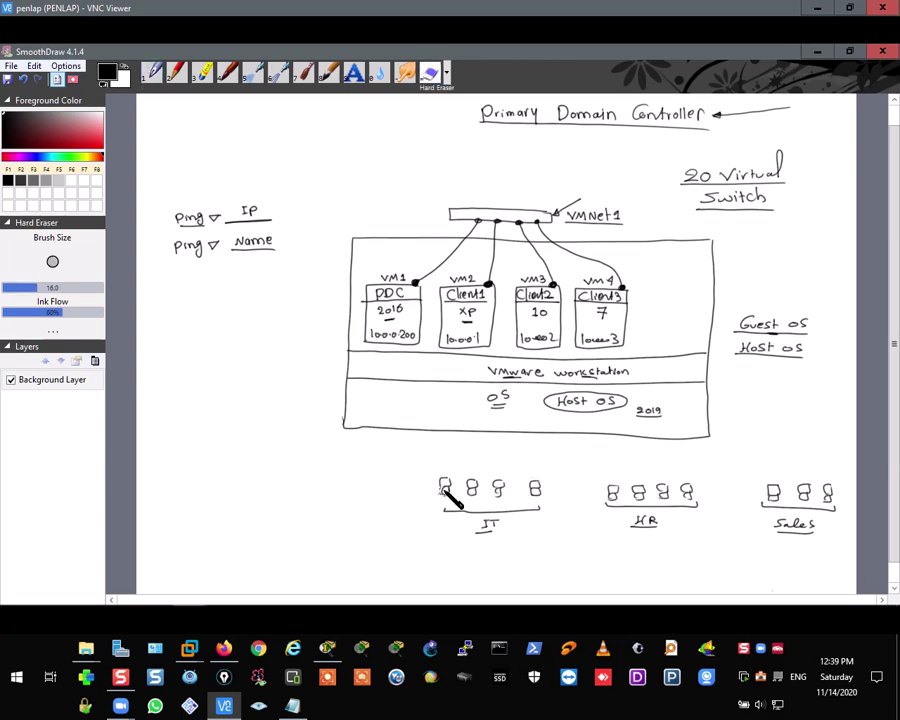
click(152, 72)
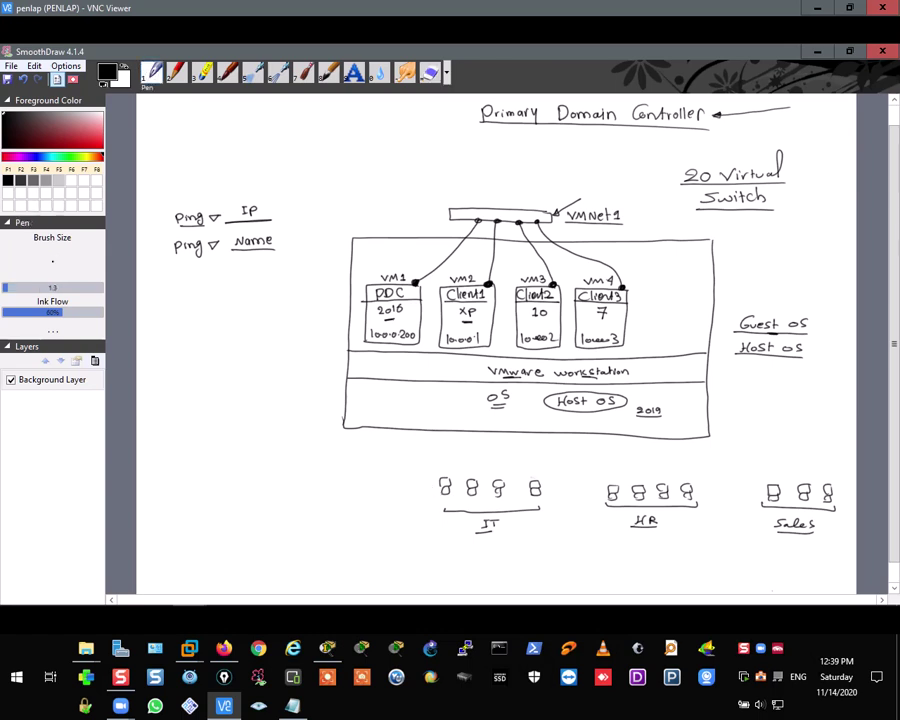
mouse_move(419, 463)
mouse_down()
mouse_move(420, 474)
mouse_move(432, 463)
mouse_move(427, 474)
mouse_move(441, 474)
mouse_up()
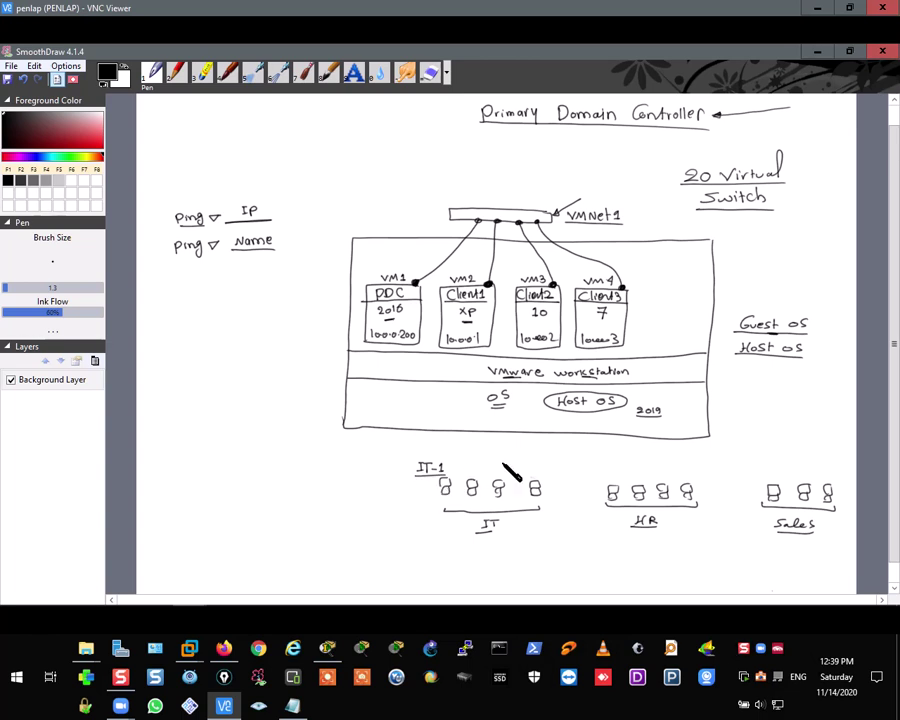
mouse_move(464, 465)
mouse_down()
mouse_move(464, 474)
mouse_move(476, 465)
mouse_up()
mouse_move(472, 465)
mouse_down()
mouse_move(472, 474)
mouse_move(513, 466)
mouse_move(517, 475)
mouse_up()
drag(532, 471, 536, 471)
drag(540, 471, 545, 471)
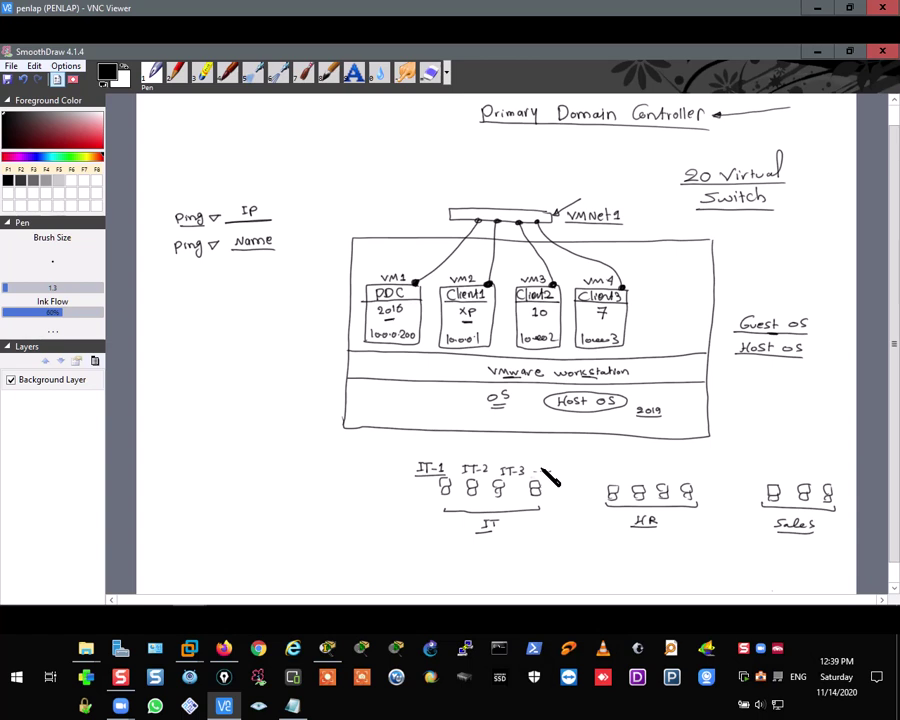
Step: Label the HR computers HR-1, HR-2 and HR-3
drag(602, 466, 602, 476)
drag(602, 471, 607, 471)
mouse_move(607, 466)
mouse_down()
mouse_move(607, 476)
mouse_move(624, 471)
mouse_up()
mouse_move(631, 466)
mouse_down()
mouse_move(631, 476)
mouse_move(659, 471)
mouse_up()
drag(659, 466, 663, 476)
drag(663, 467, 689, 476)
drag(689, 471, 694, 471)
drag(694, 466, 698, 476)
mouse_move(698, 466)
mouse_down()
mouse_move(703, 476)
mouse_move(710, 471)
mouse_up()
drag(714, 467, 718, 477)
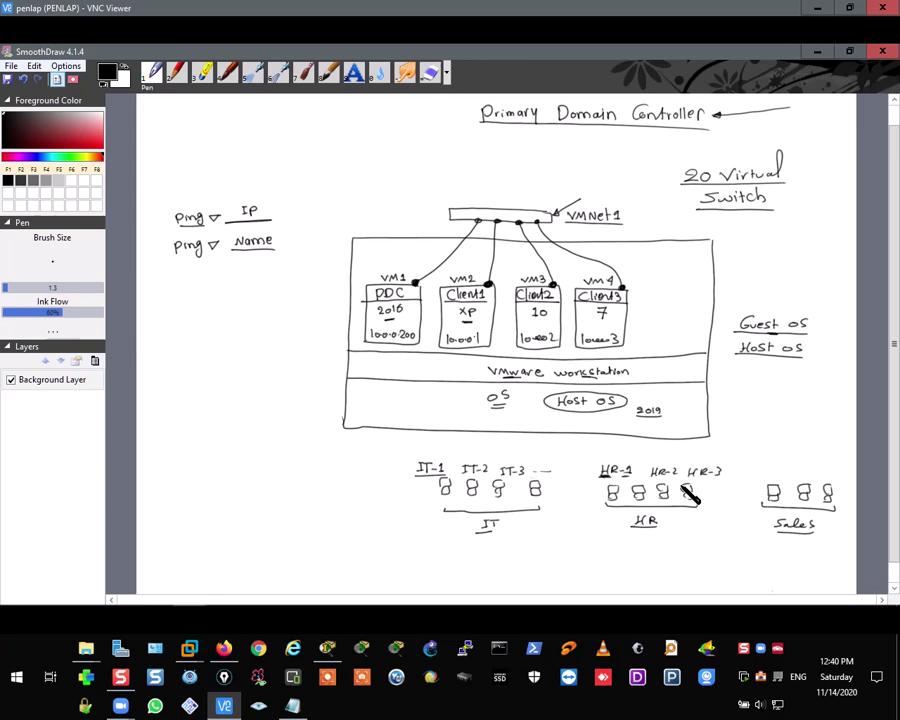
Step: Write an HR-10 note to the left of the IT group
drag(274, 471, 273, 484)
drag(285, 470, 285, 483)
drag(274, 478, 289, 484)
mouse_move(289, 473)
mouse_down()
mouse_move(312, 481)
mouse_move(323, 472)
mouse_move(258, 490)
mouse_up()
Step: Underline the HR-2 label and add tick marks above the first Sales computer
drag(652, 475, 680, 473)
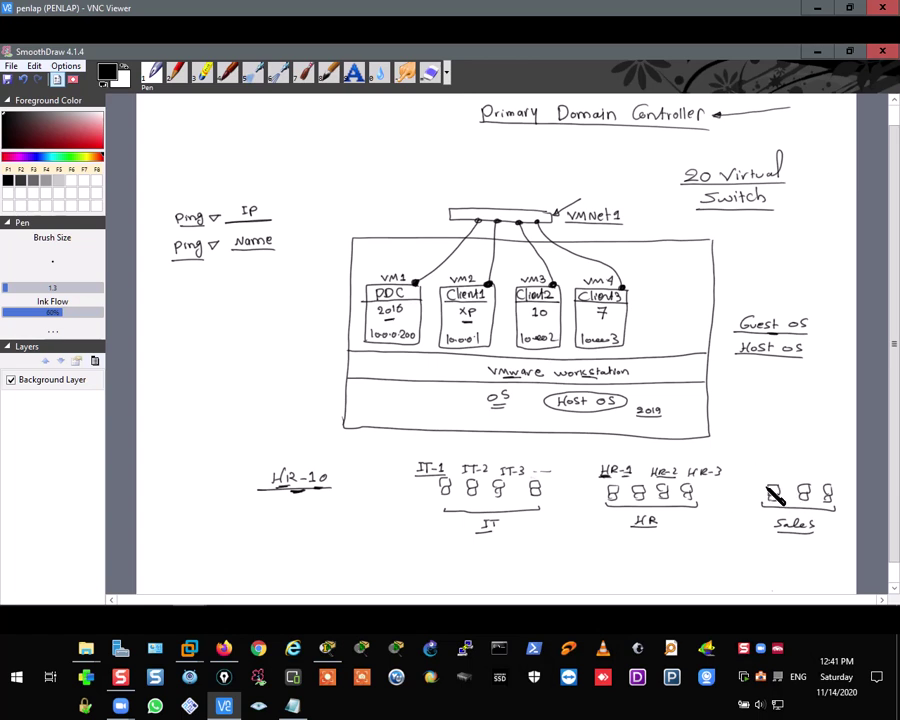
mouse_move(784, 491)
mouse_down()
mouse_move(764, 489)
mouse_move(762, 506)
mouse_move(786, 482)
mouse_move(780, 478)
mouse_up()
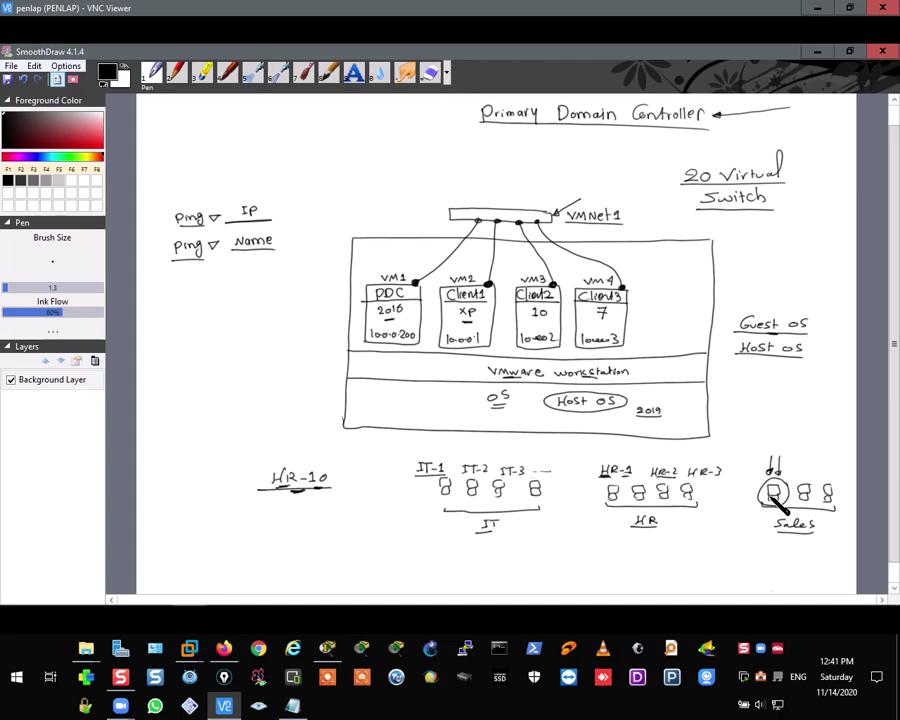
drag(787, 458, 786, 474)
Step: Draw pointer lines under the HR, Sales and IT groups
drag(592, 521, 638, 505)
drag(772, 507, 748, 520)
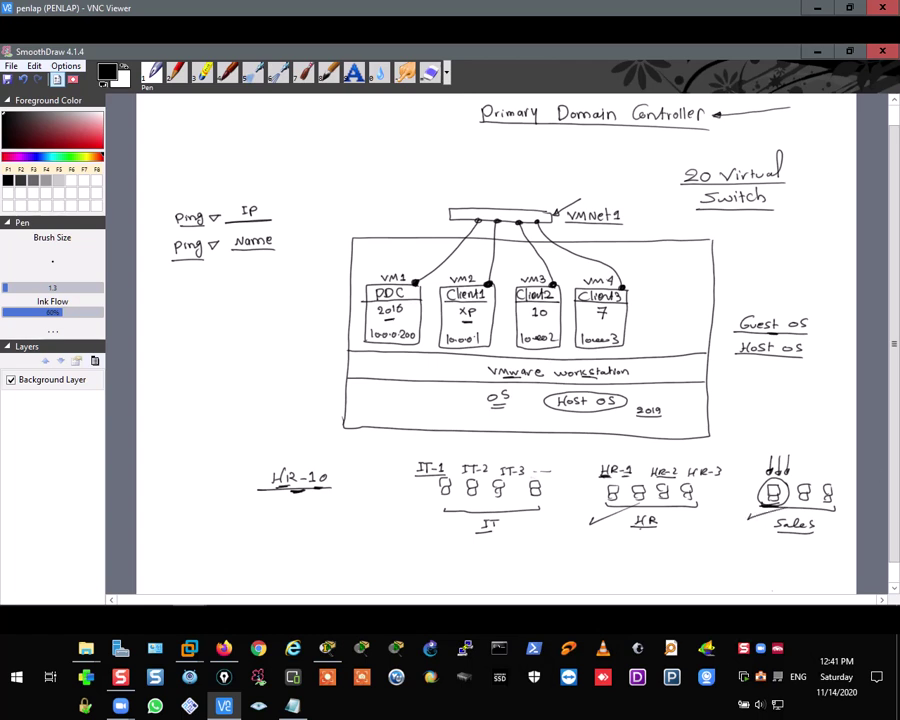
drag(444, 530, 512, 507)
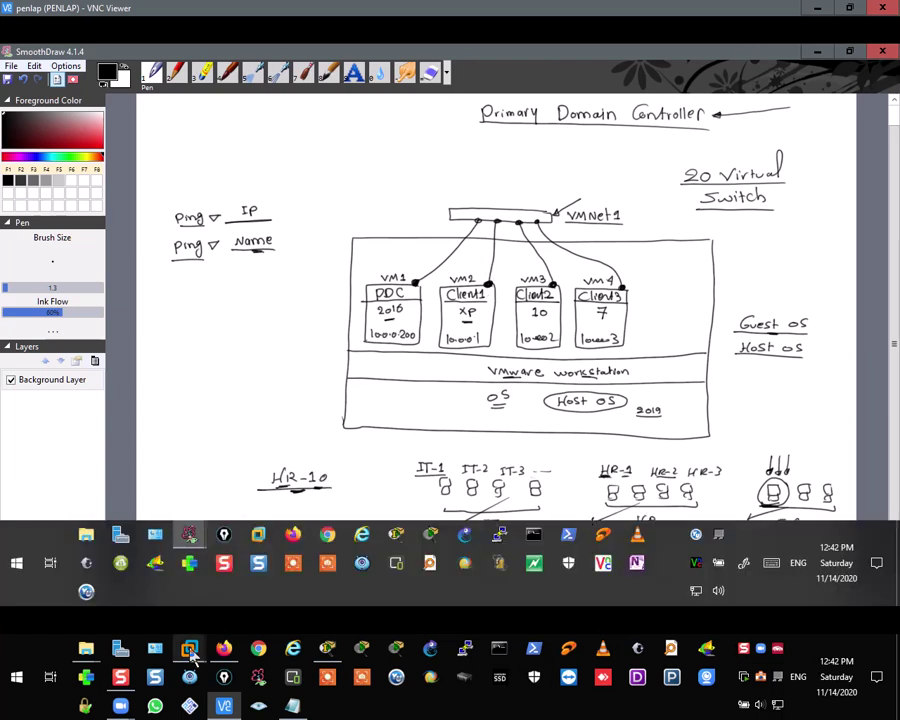
Step: Restore the PDC(200) VM from full screen to the tabbed window, then return to the diagram
mouse_move(187, 537)
click(70, 536)
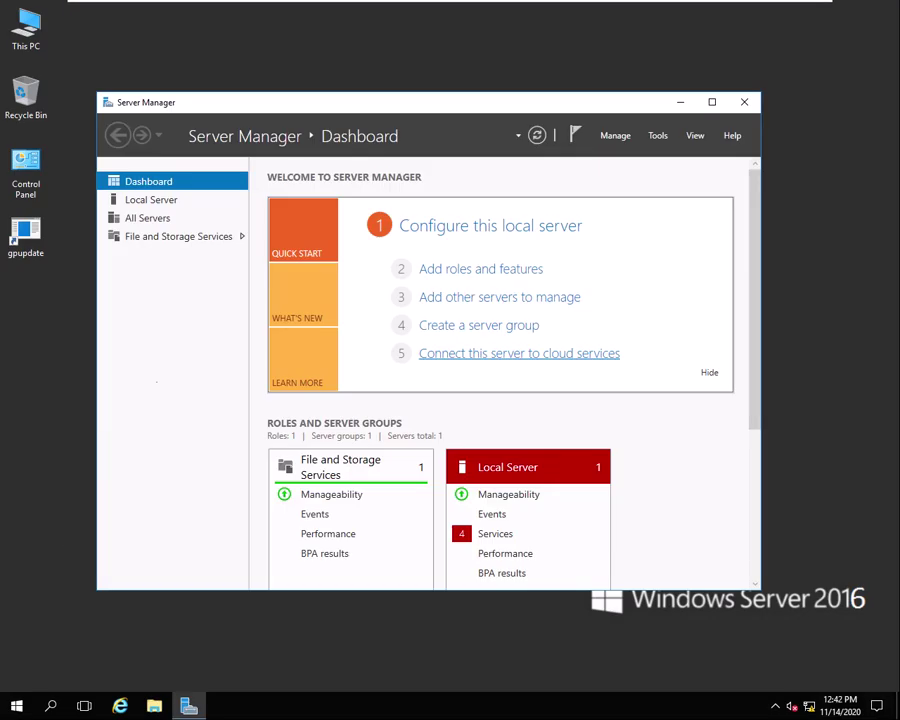
click(799, 10)
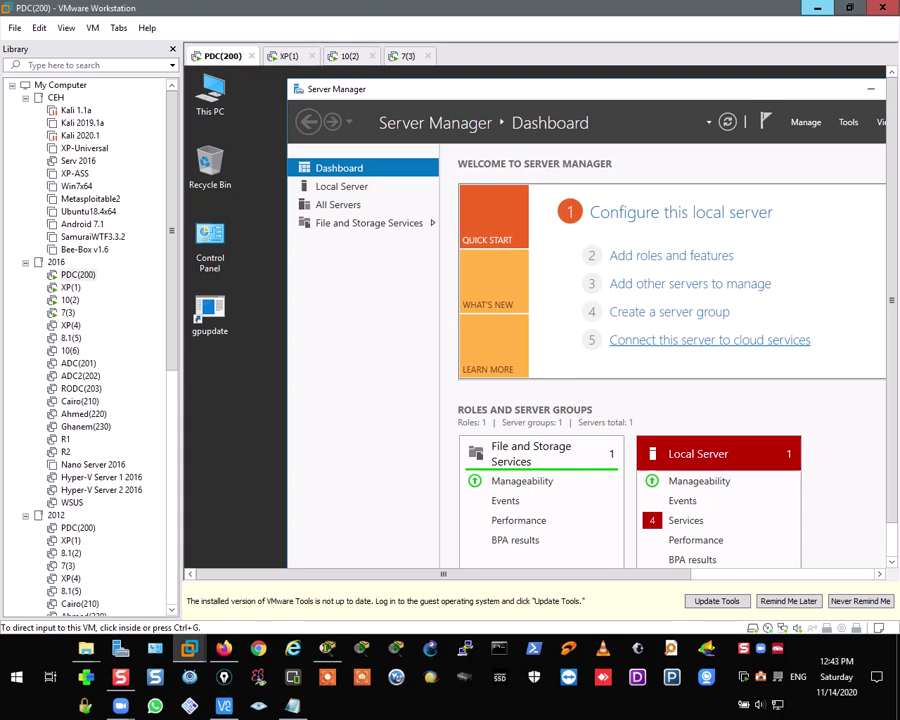
key(alt+Tab)
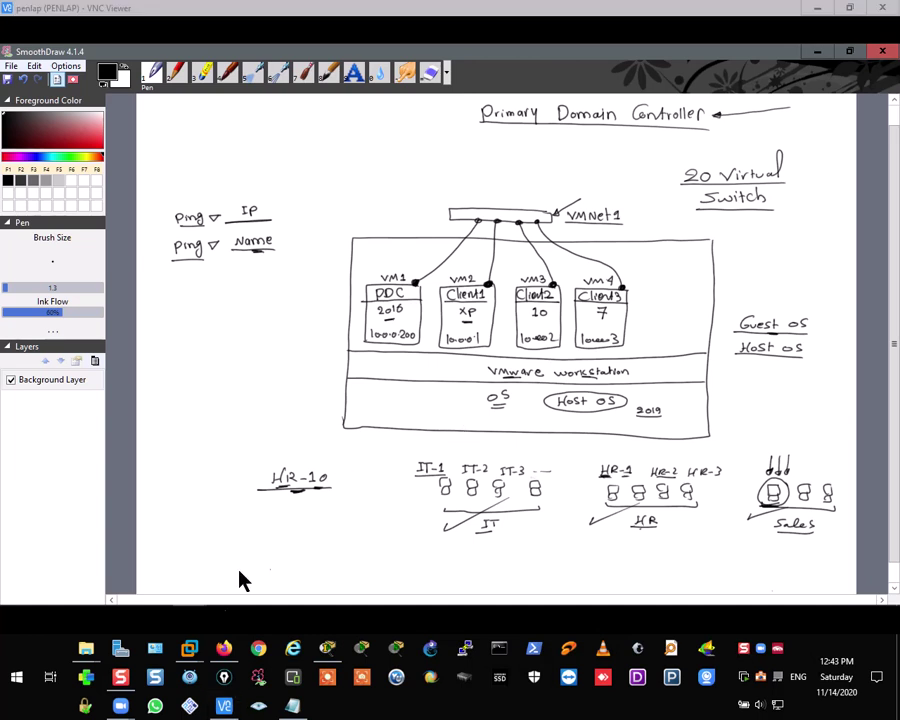
Step: Cycle through the PDC(200), XP(1), 10(2) and 7(3) tabs, ending on XP(1), then minimize VMware
mouse_move(191, 652)
click(100, 568)
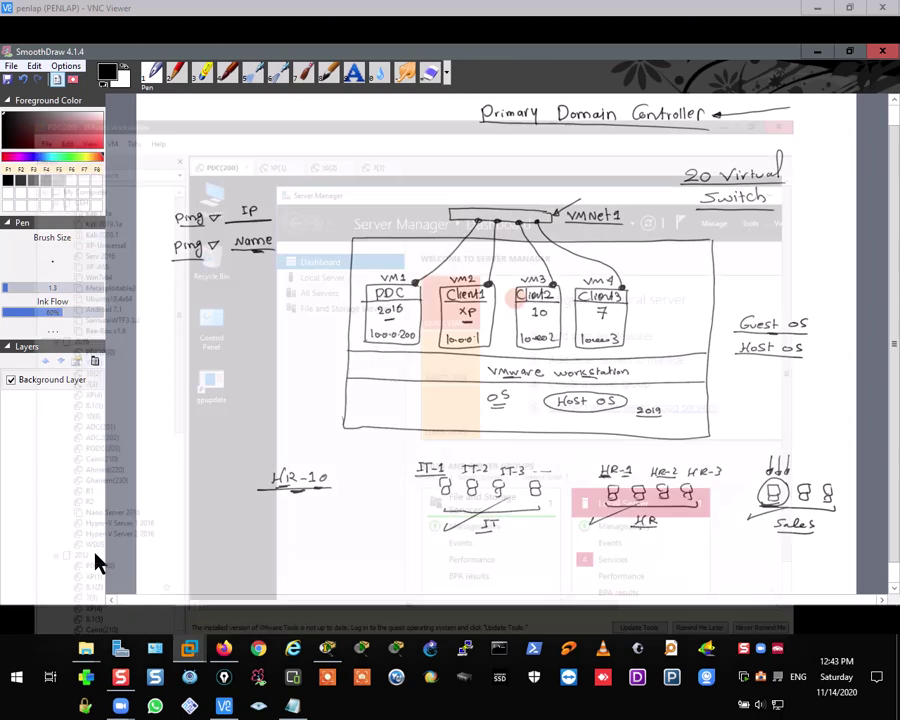
click(287, 58)
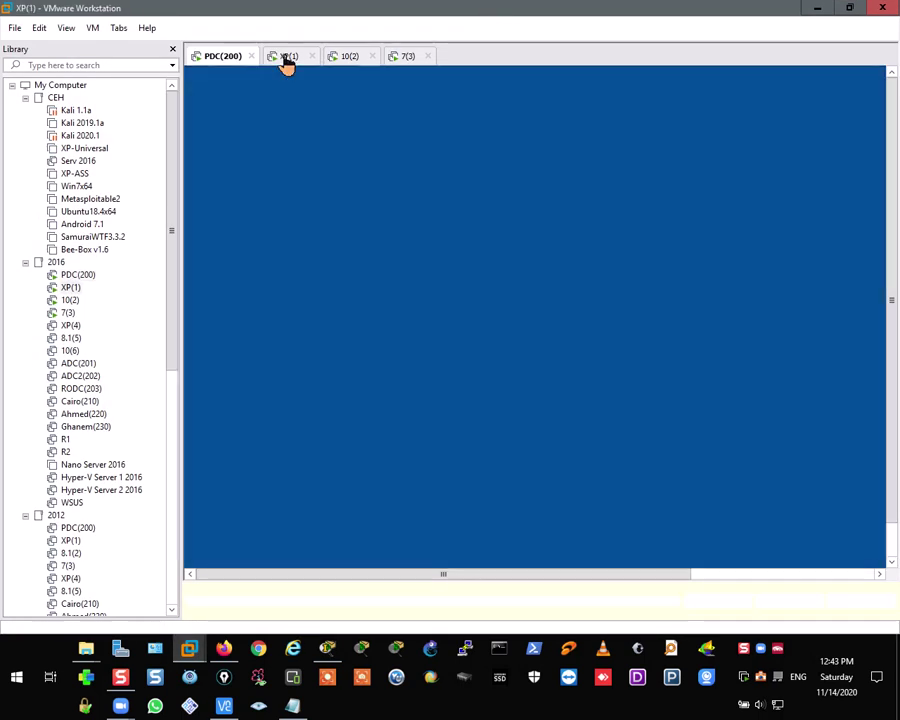
click(346, 60)
click(400, 57)
click(350, 60)
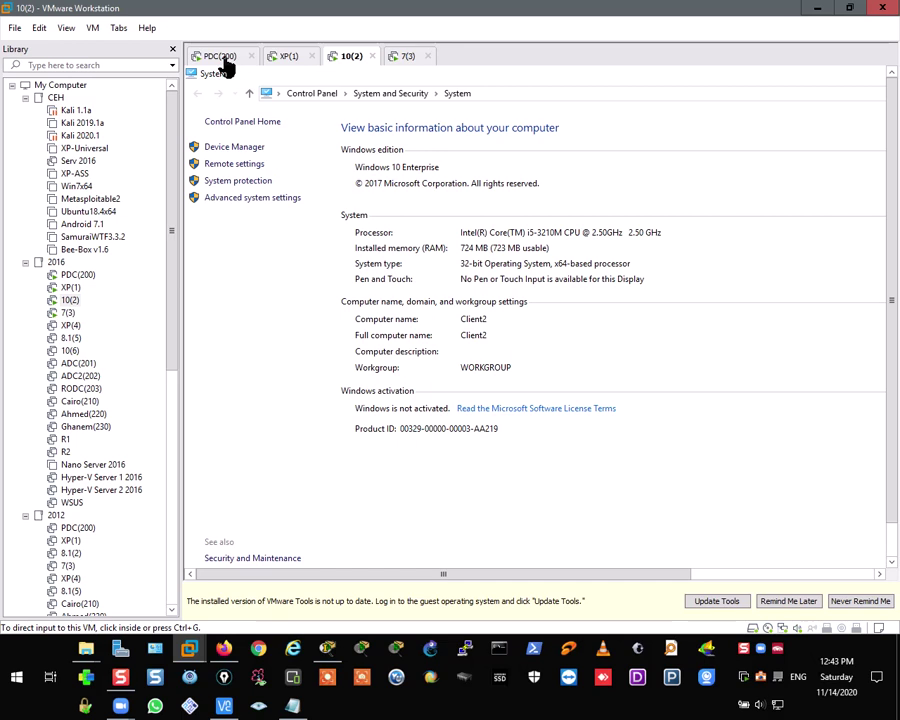
click(224, 58)
click(297, 60)
click(342, 60)
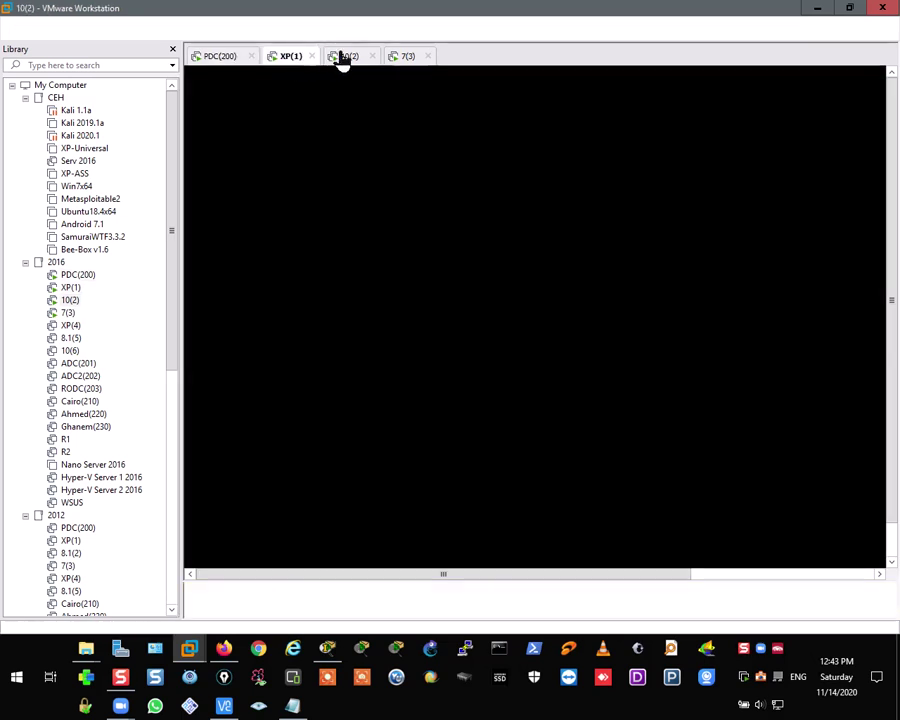
click(396, 57)
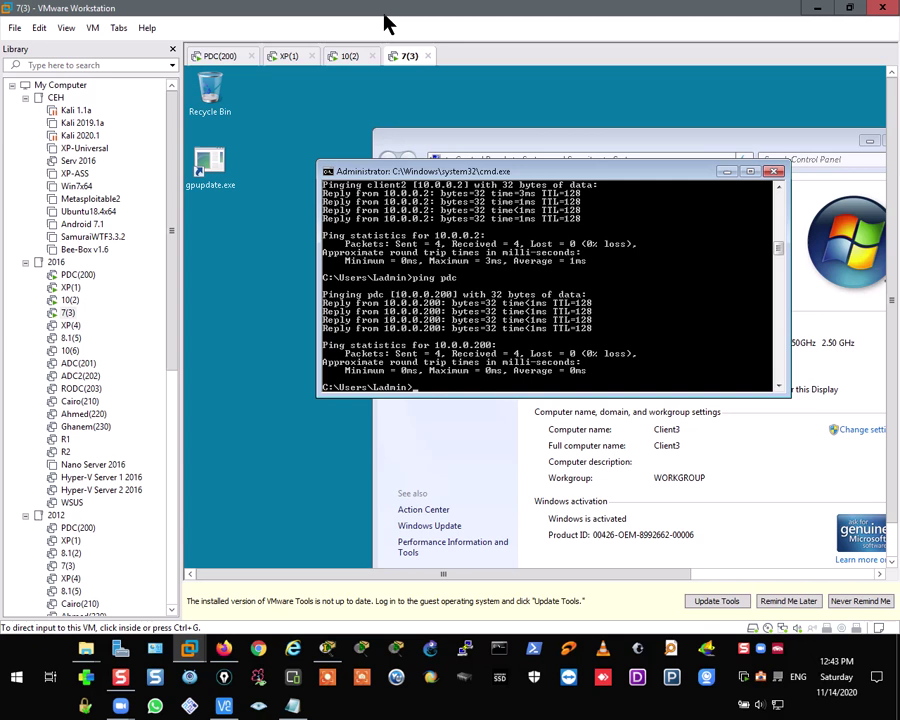
click(214, 57)
click(283, 56)
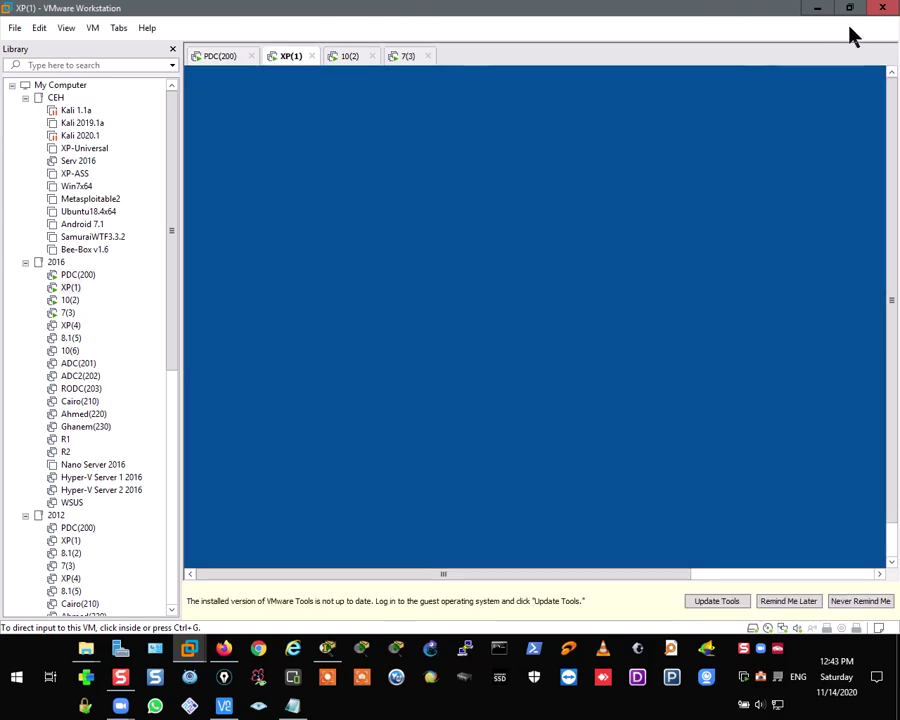
click(819, 10)
Step: Open the MCSA 2016 Machines folder on Data (D:) from This PC
click(819, 10)
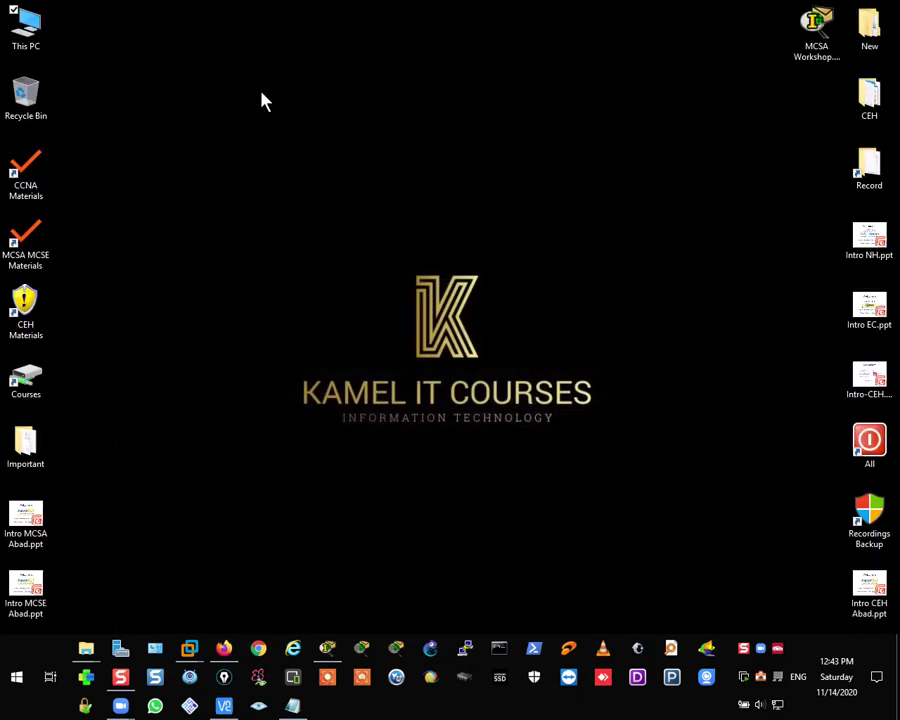
double_click(20, 22)
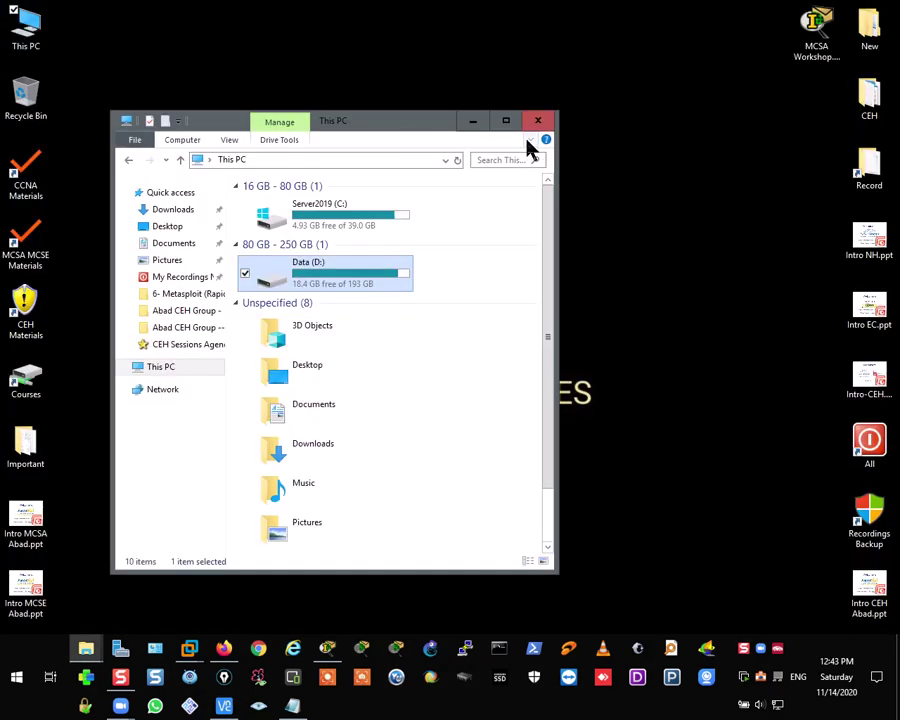
click(505, 121)
double_click(203, 165)
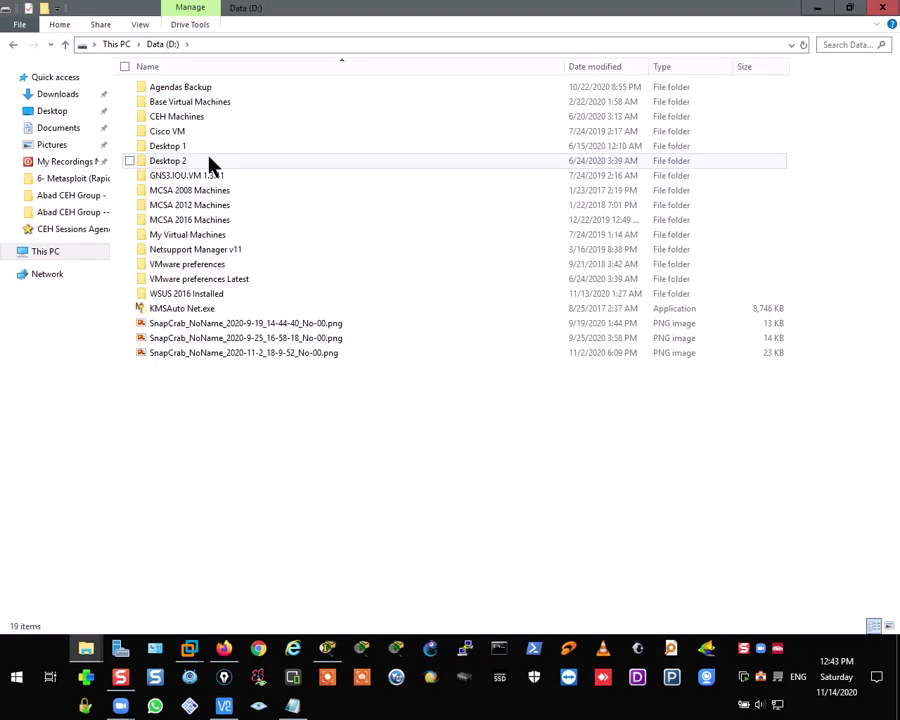
double_click(192, 220)
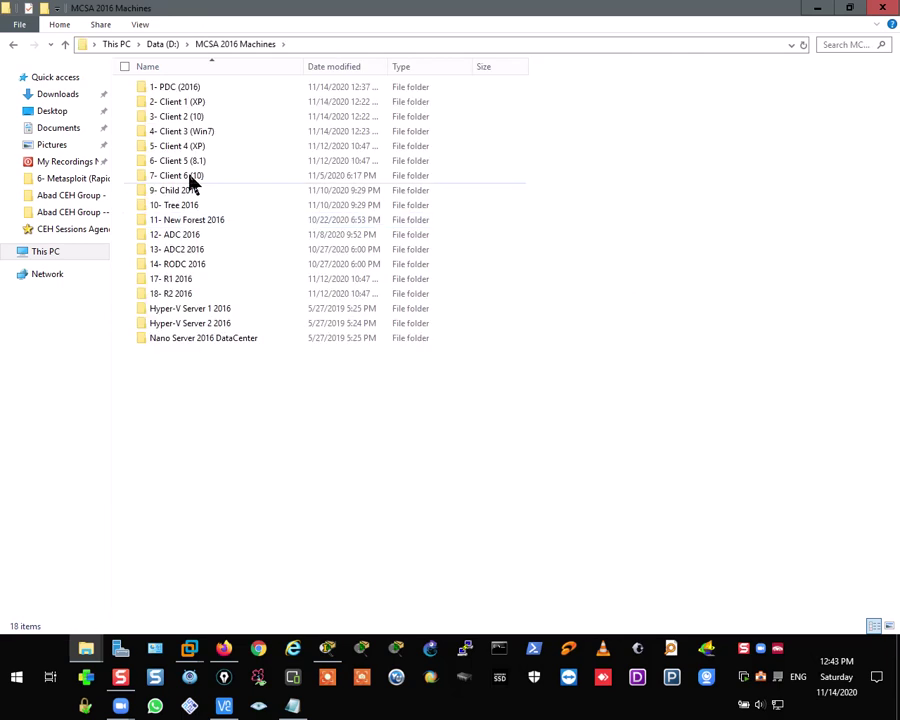
Step: Check the 1- PDC (2016) folder's properties showing 20.0 GB, then cancel
click(173, 90)
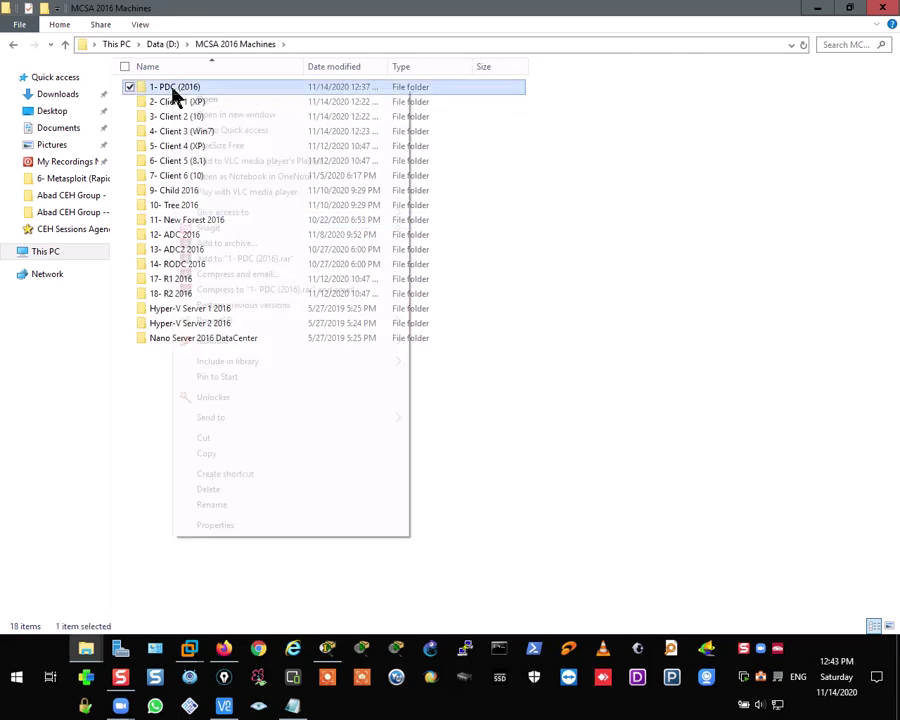
right_click(173, 90)
click(232, 523)
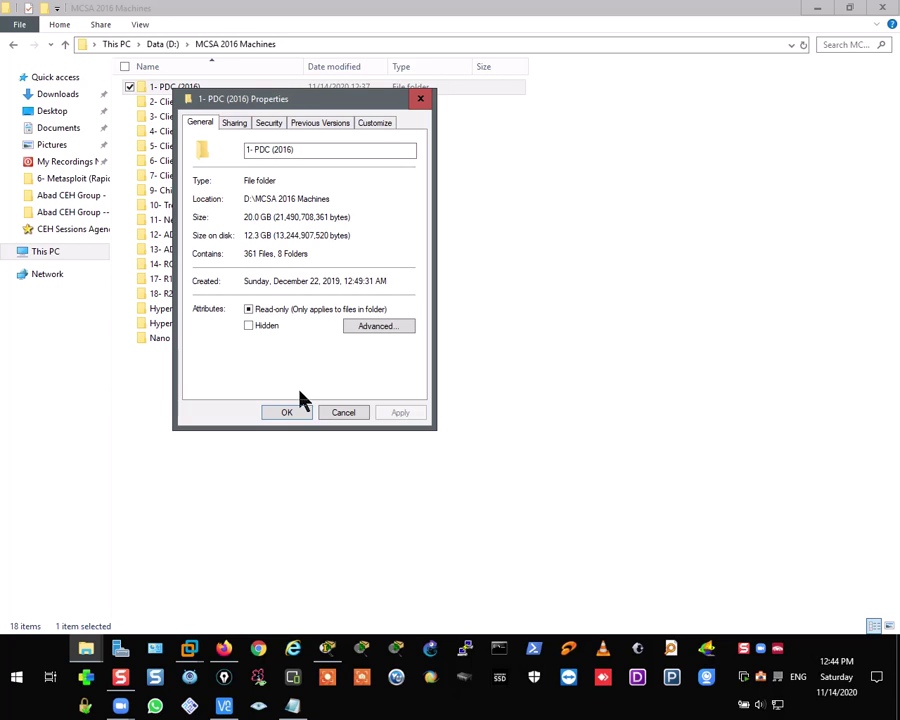
click(338, 413)
Step: Review the Client 1 (XP), Client 2 (10) and Client 3 (Win7) folders, then return to the XP(1) VM
click(183, 104)
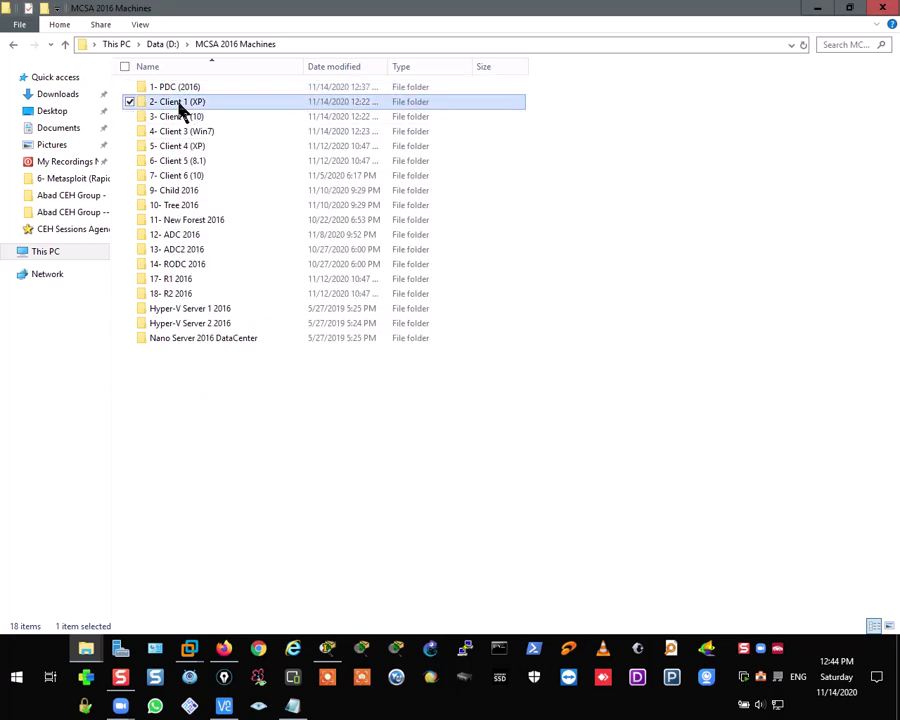
click(181, 118)
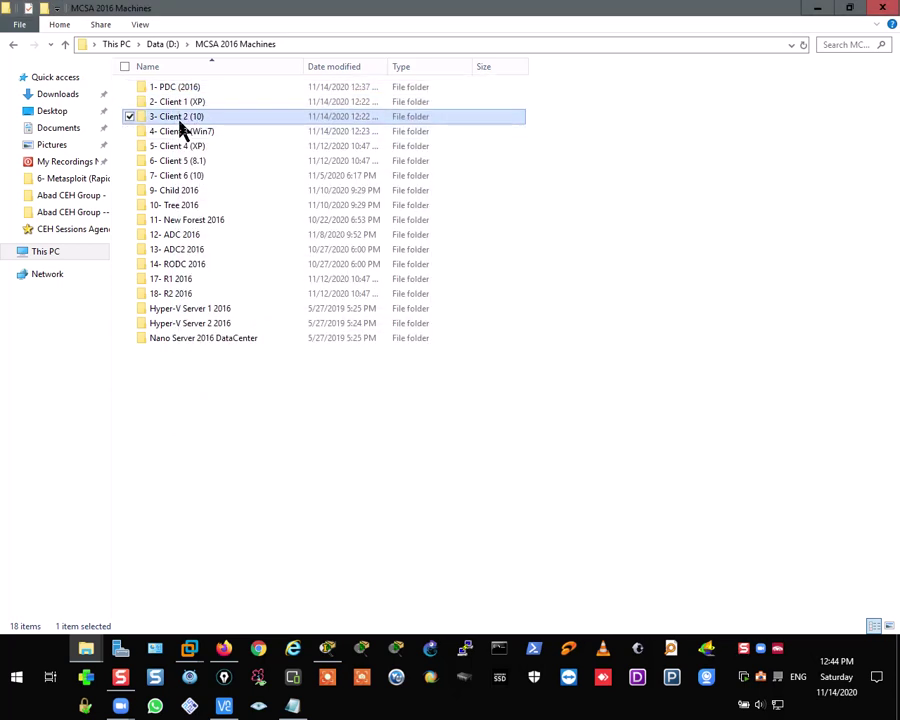
click(181, 132)
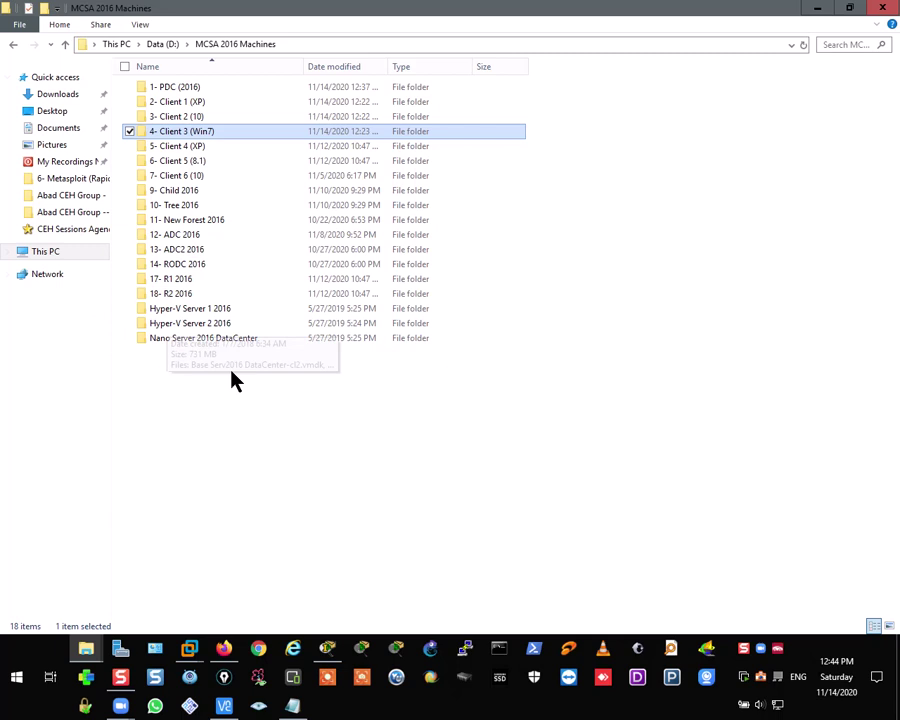
click(241, 406)
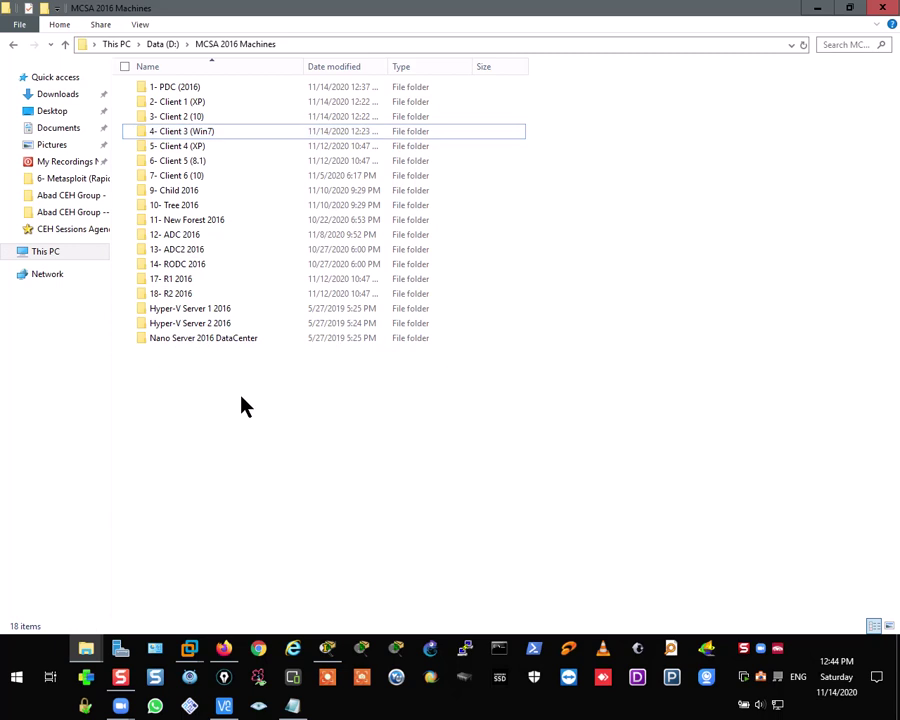
click(186, 133)
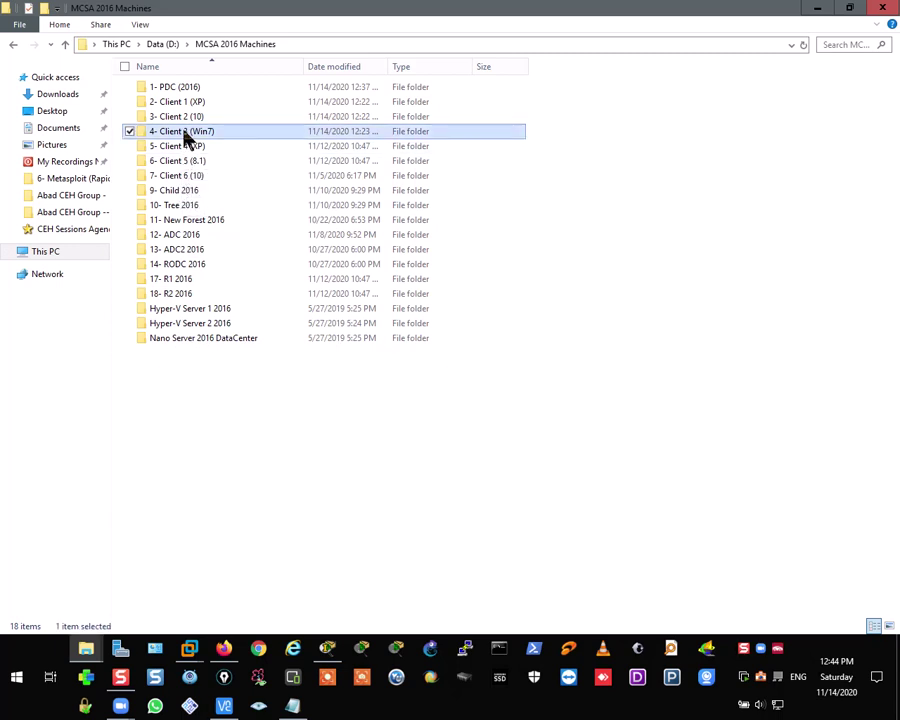
click(815, 8)
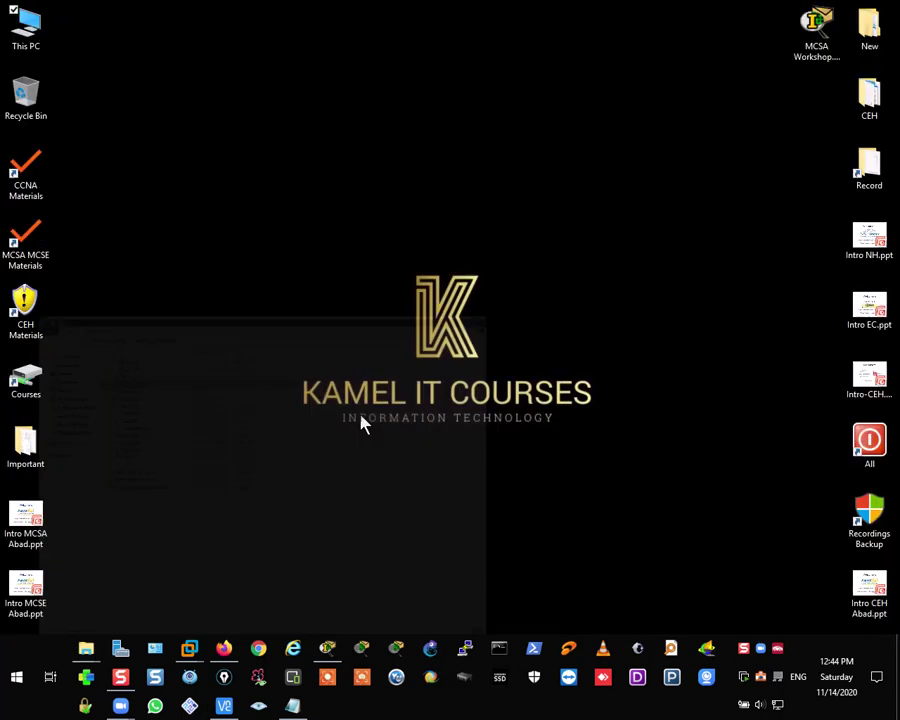
mouse_move(192, 650)
click(215, 553)
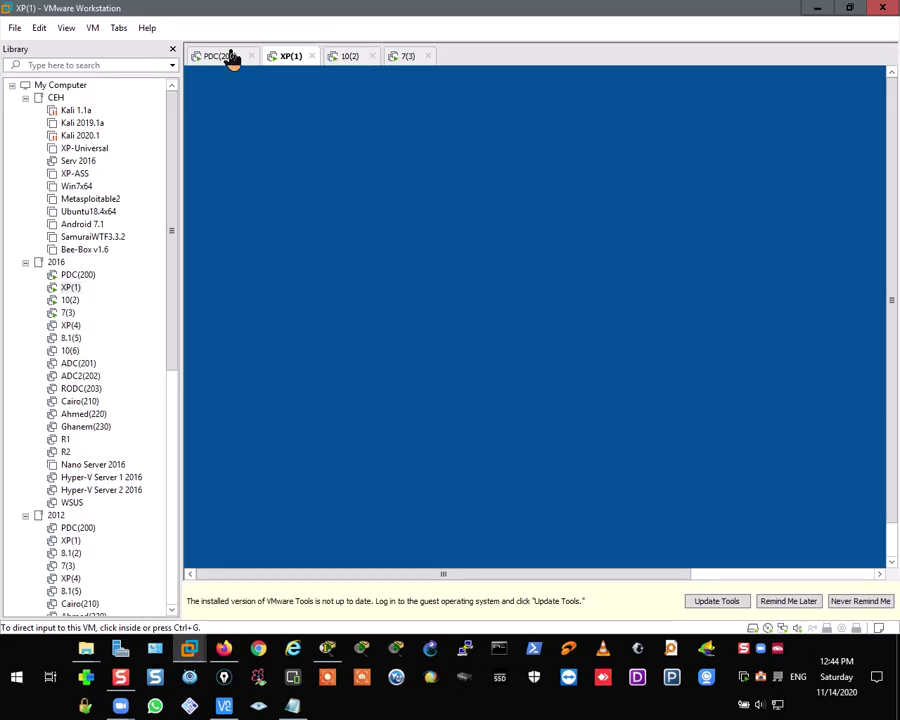
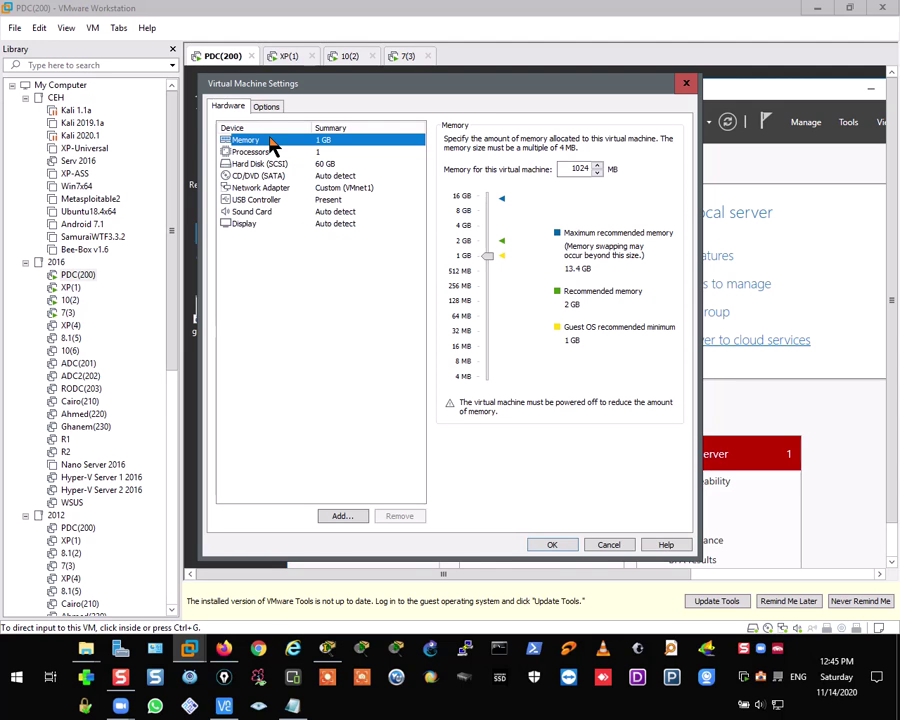
Step: Close the PDC(200) settings and view the XP(1) (256 MB) and 10(2) (724 MB) memory settings
click(687, 85)
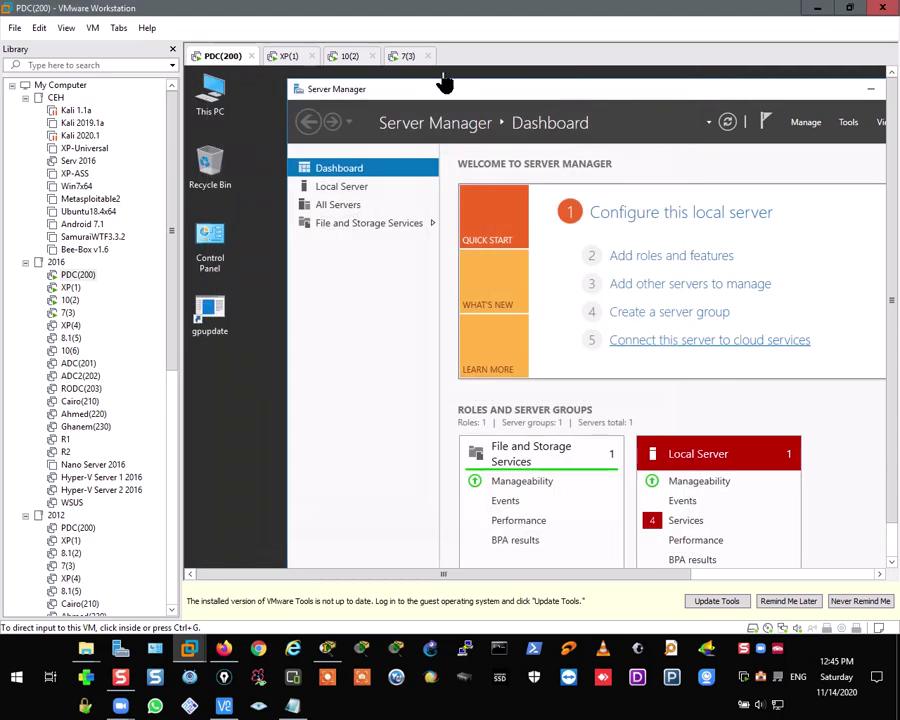
right_click(287, 58)
click(334, 232)
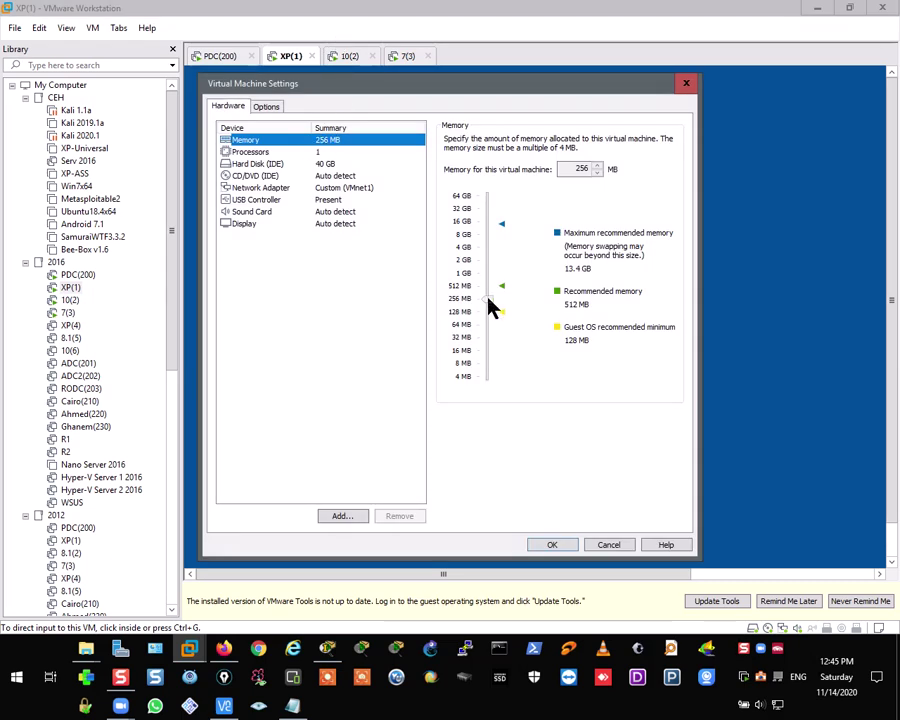
click(685, 85)
right_click(343, 62)
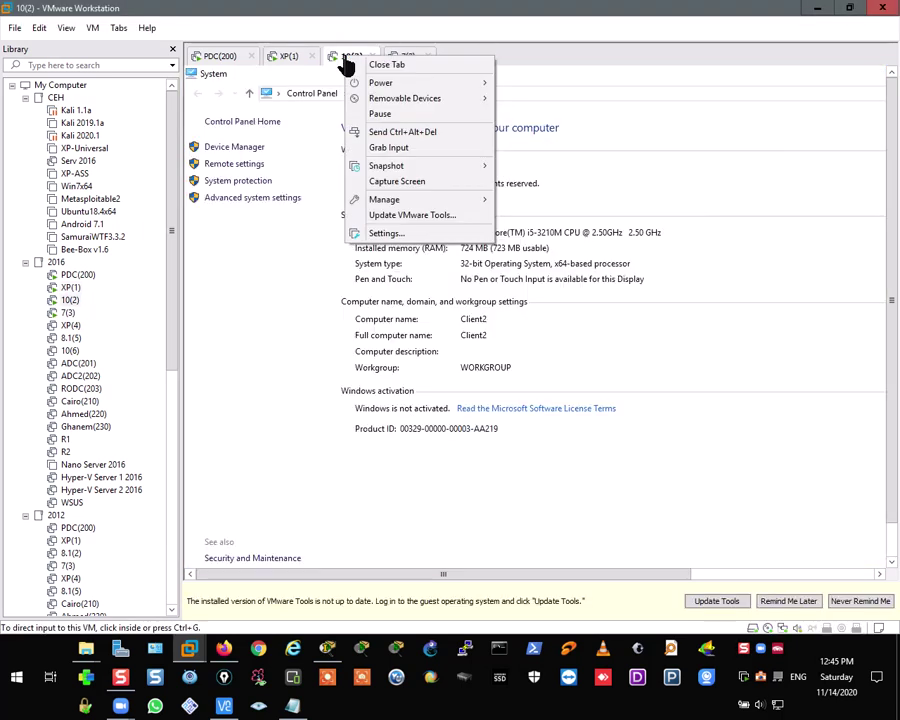
click(386, 236)
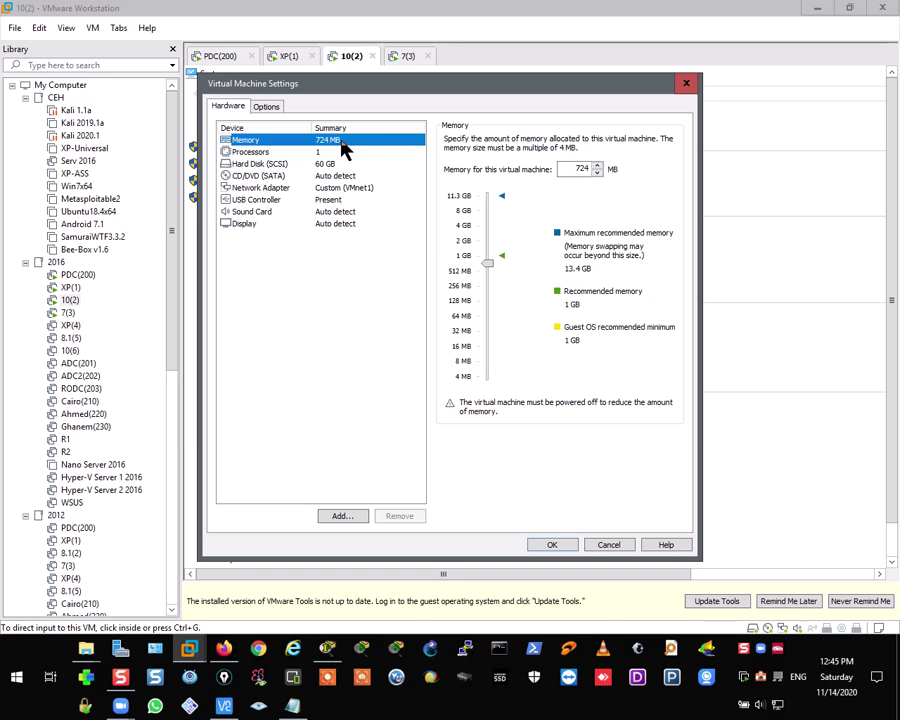
Step: Open the 7(3) machine's settings with Ctrl+D to check its 512 MB memory, then close them
click(686, 83)
click(405, 57)
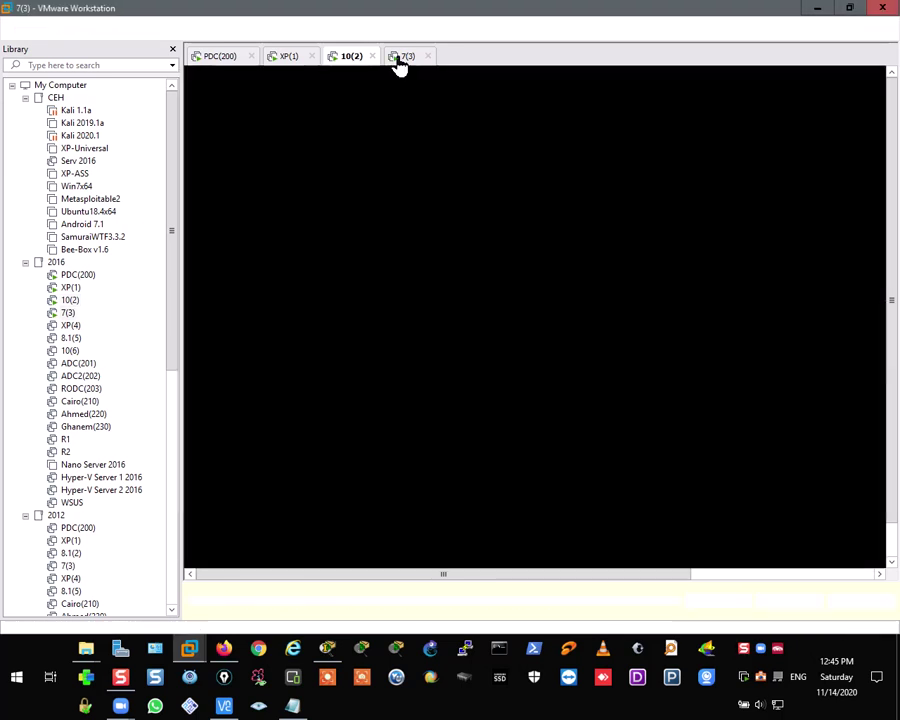
right_click(403, 58)
click(492, 72)
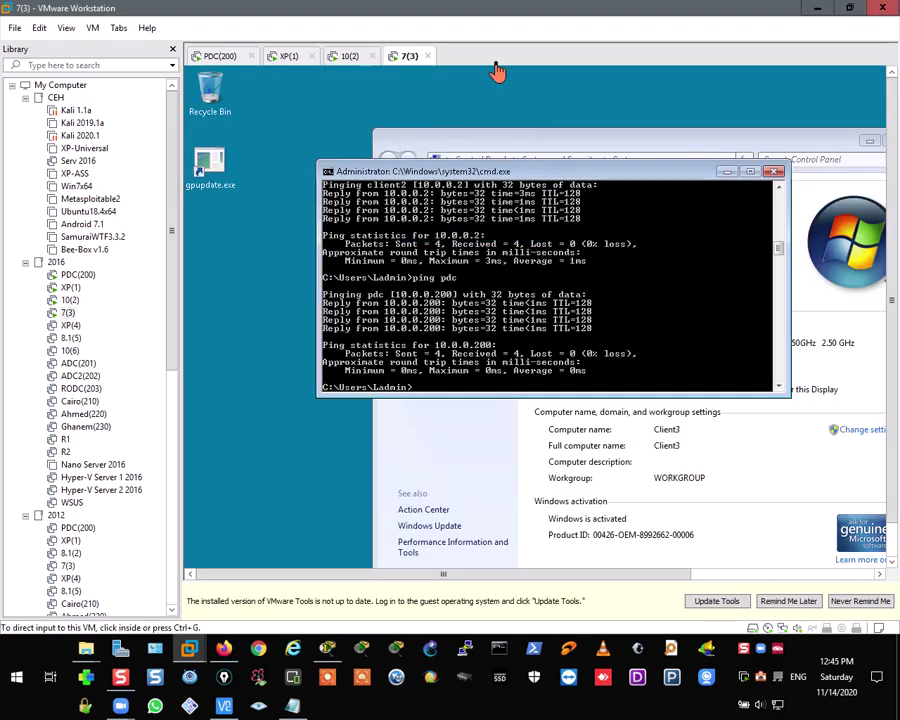
key(ctrl+d)
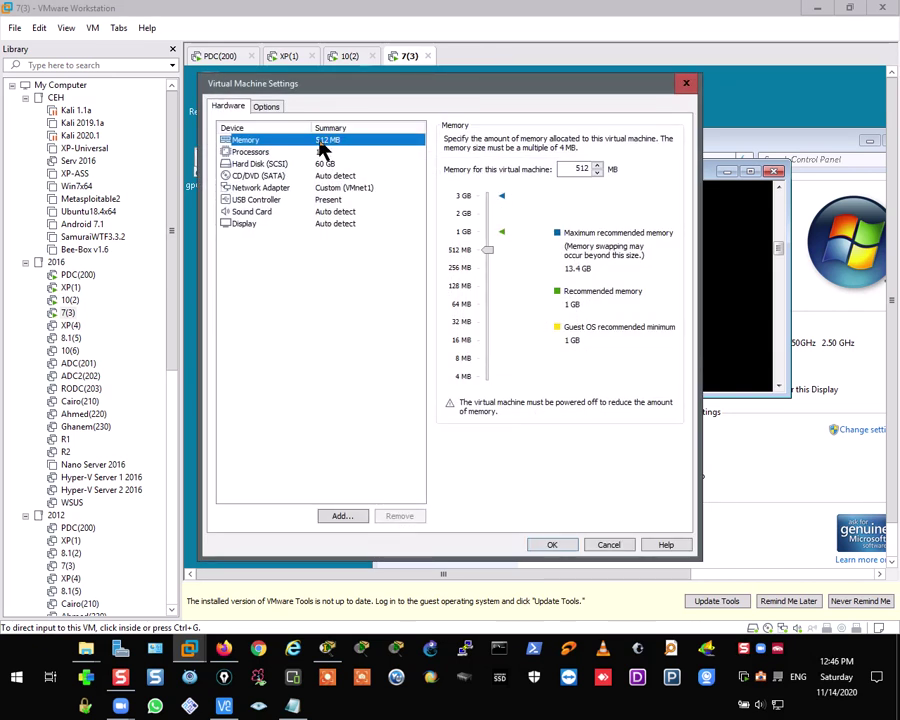
click(685, 85)
Step: In PDC(200) settings, try raising memory toward 4 GB, then close without saving, keeping 1024 MB
click(203, 57)
right_click(203, 57)
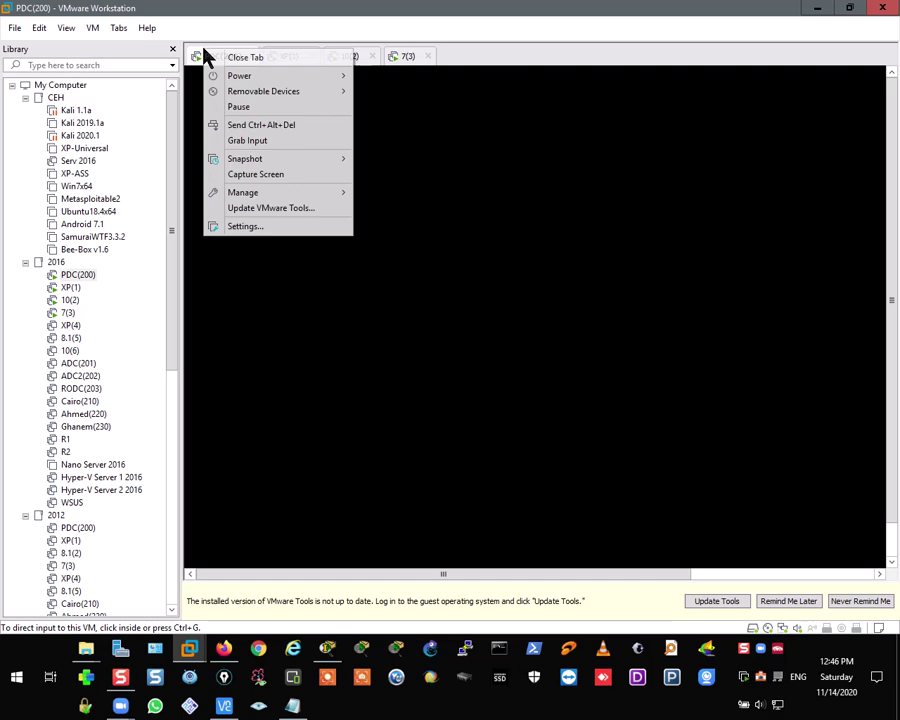
click(236, 226)
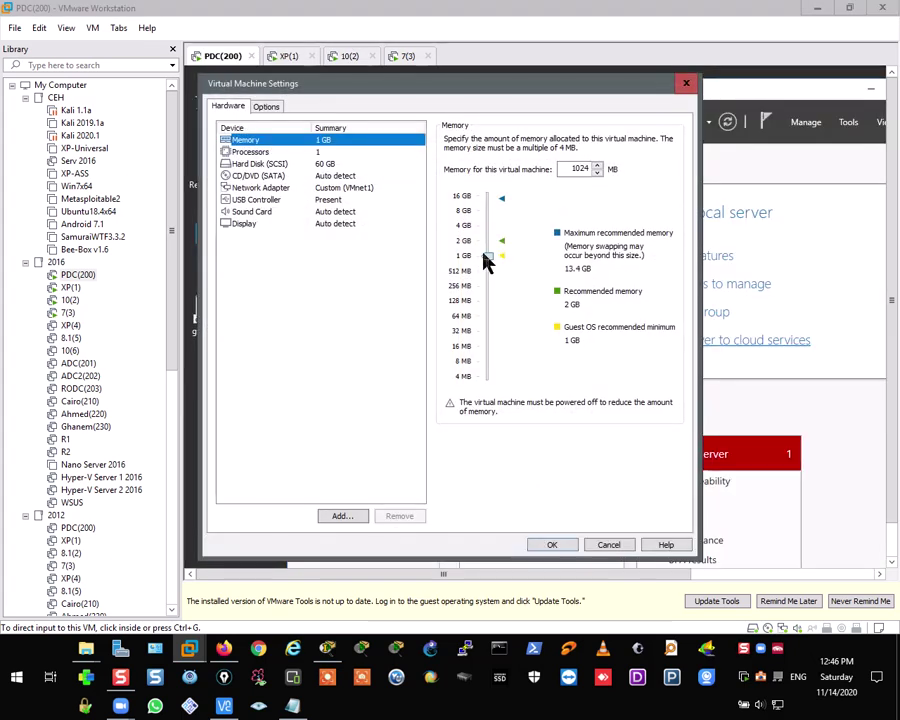
mouse_move(486, 255)
mouse_down()
mouse_move(482, 214)
mouse_move(477, 236)
mouse_up()
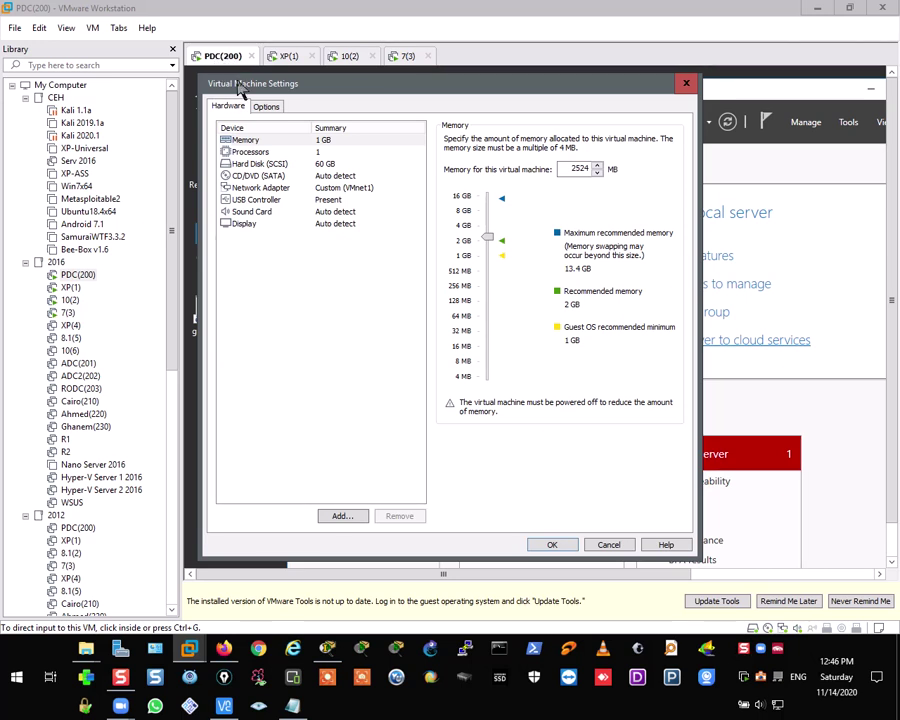
drag(240, 88, 238, 125)
drag(482, 275, 487, 302)
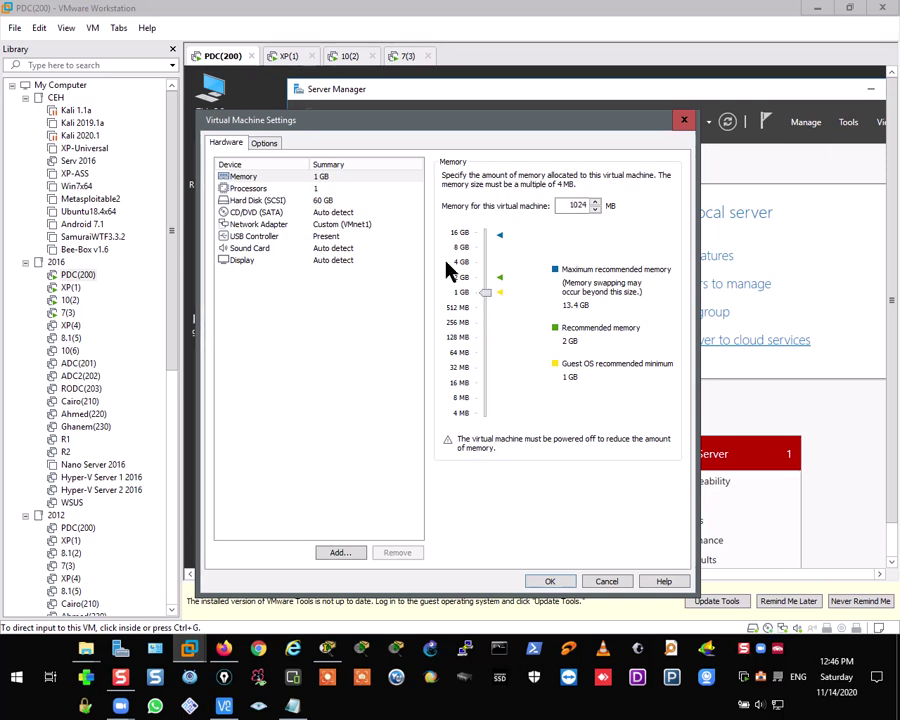
click(607, 582)
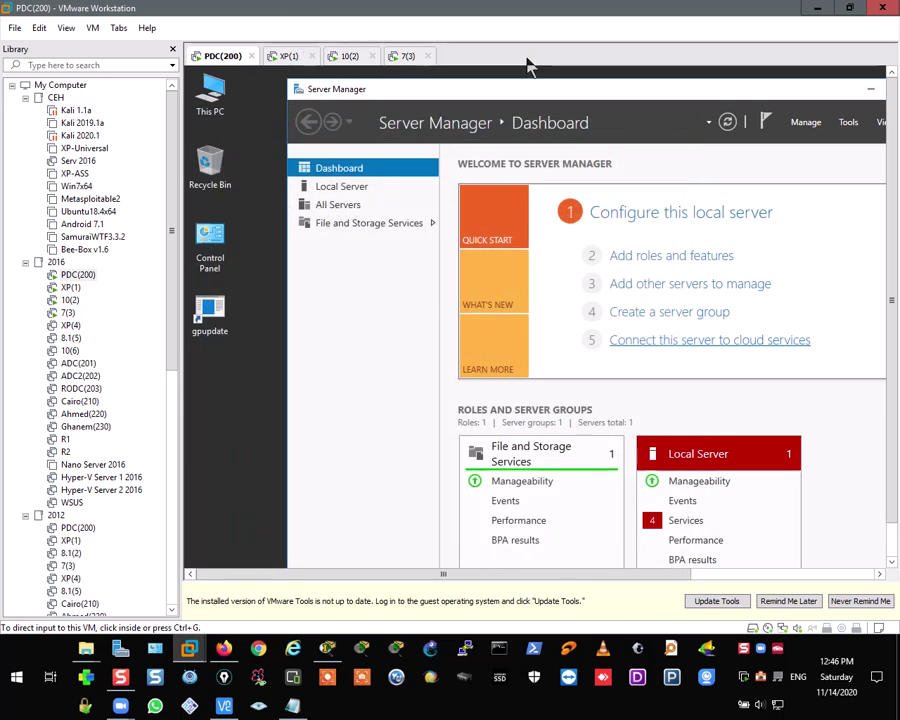
drag(176, 186, 228, 173)
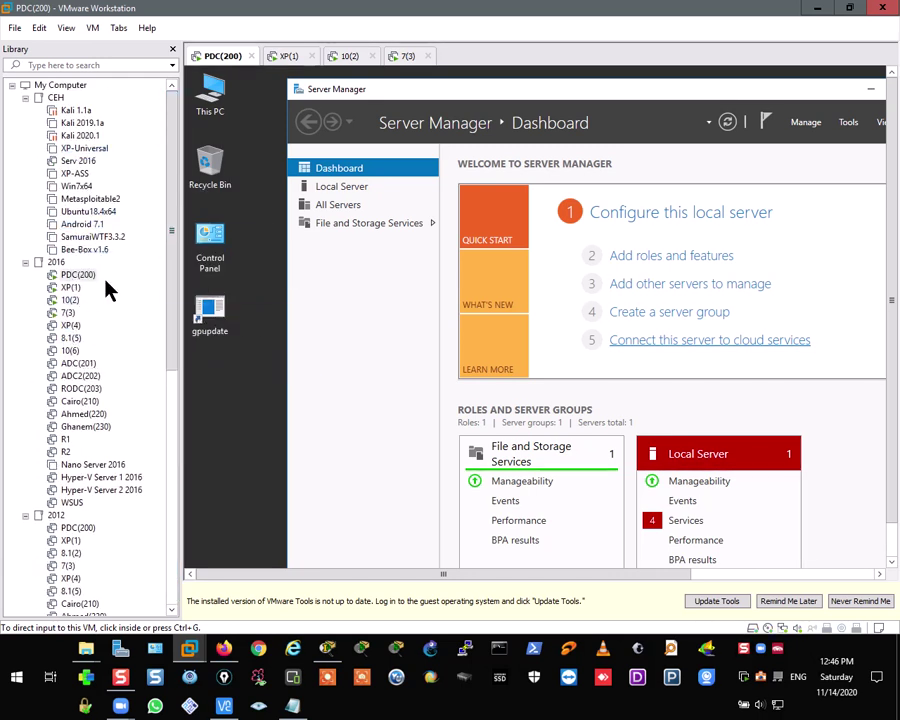
Step: Recheck the PDC(200) settings, viewing the Network Adapter and the 1 GB Memory entry
right_click(228, 58)
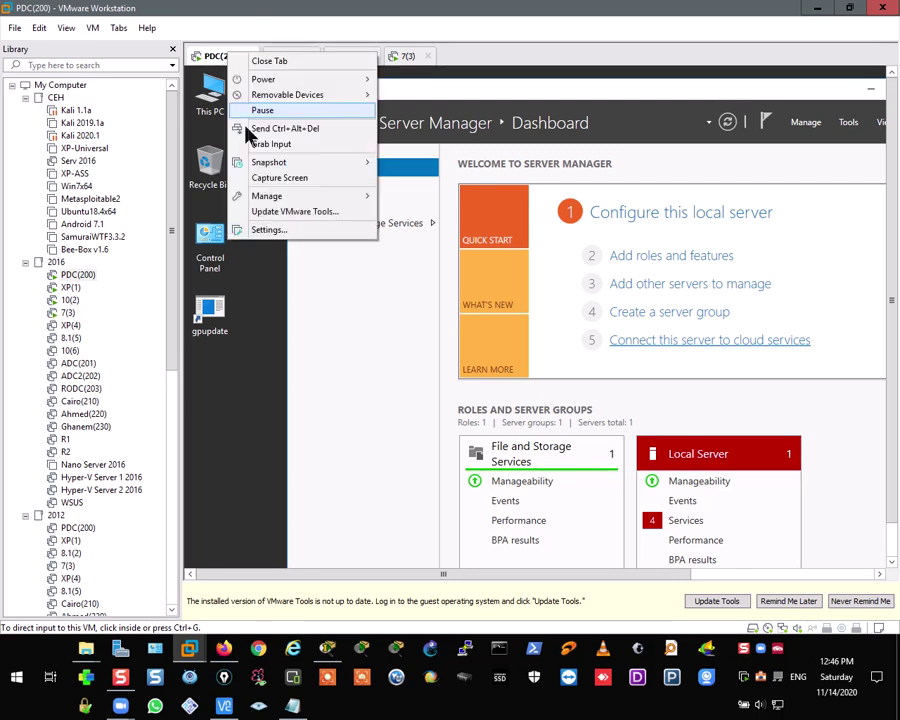
click(295, 227)
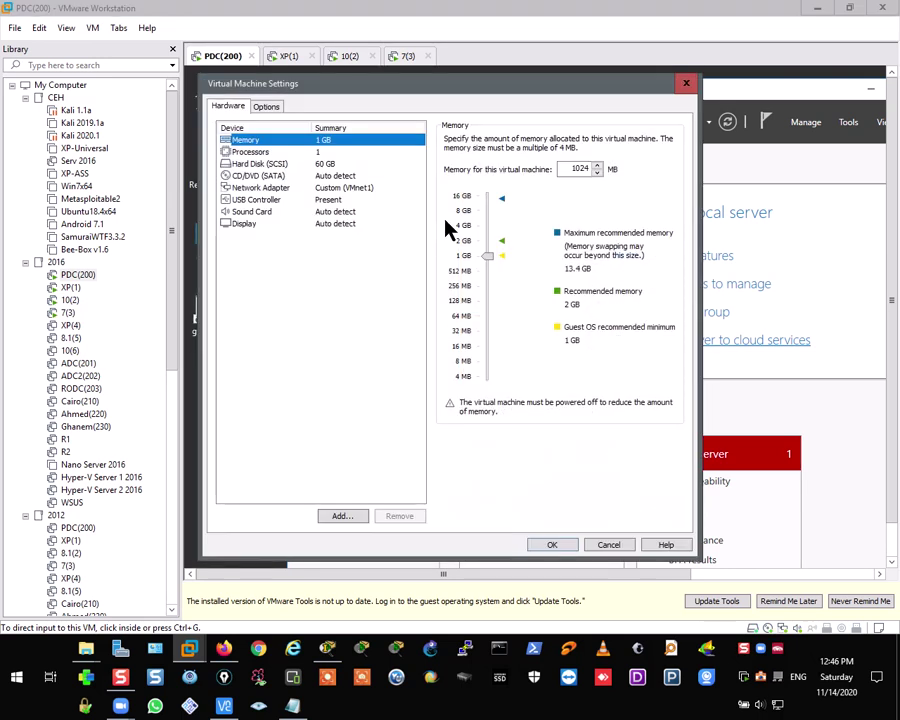
click(356, 187)
click(330, 141)
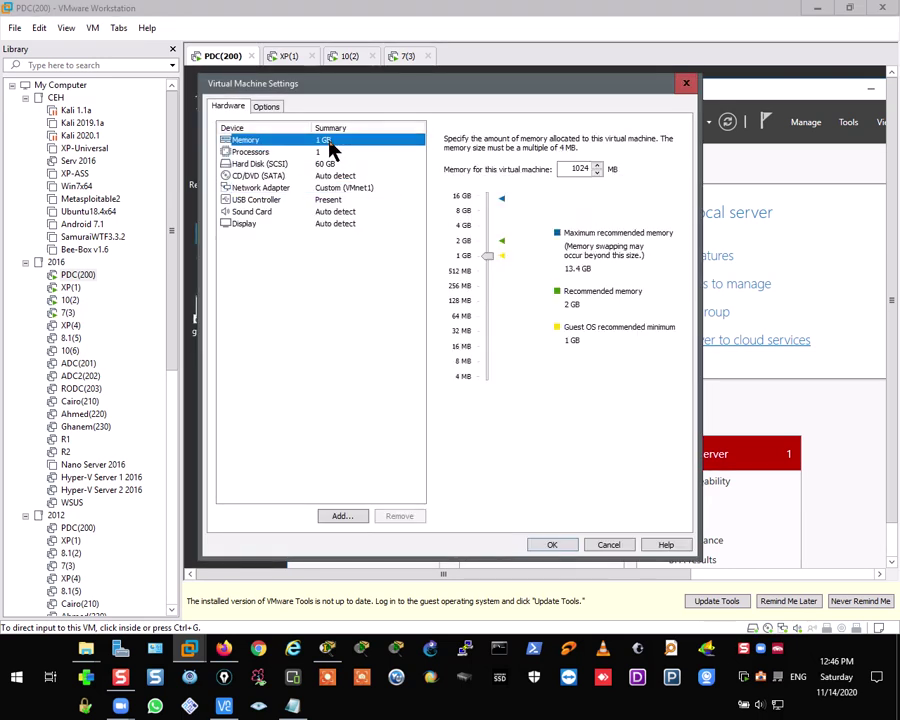
click(685, 84)
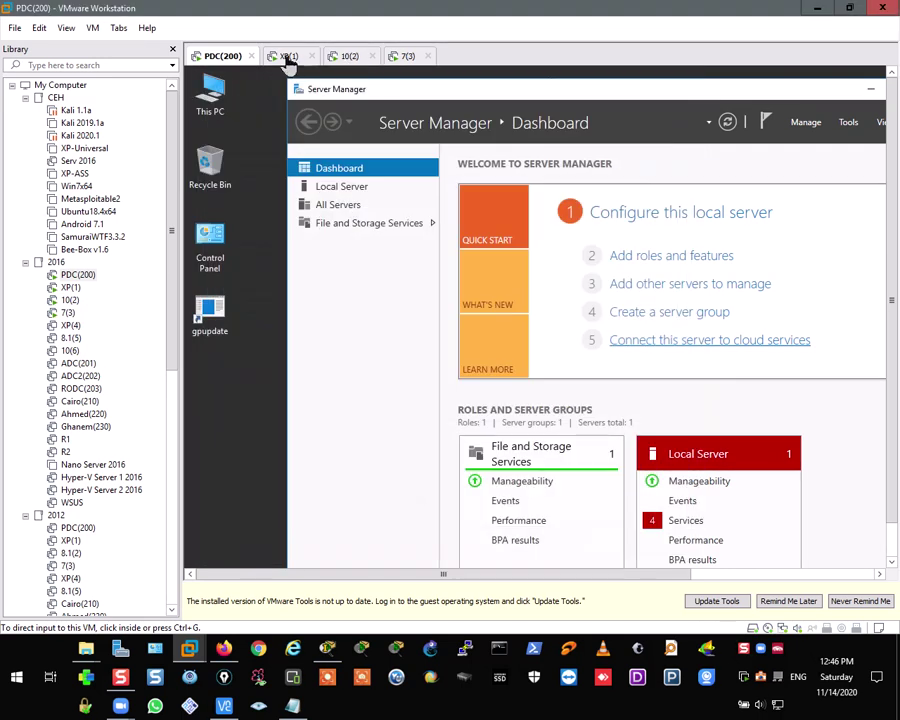
Step: Switch through the XP(1) and 10(2) machines to the 7(3) machine's ping results
click(286, 60)
click(347, 60)
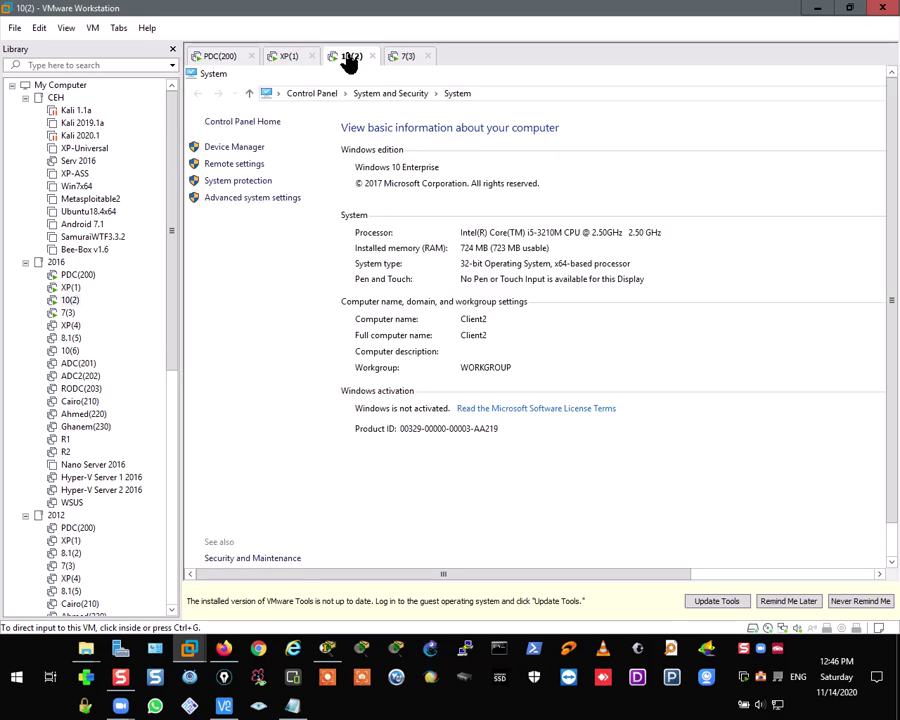
click(406, 58)
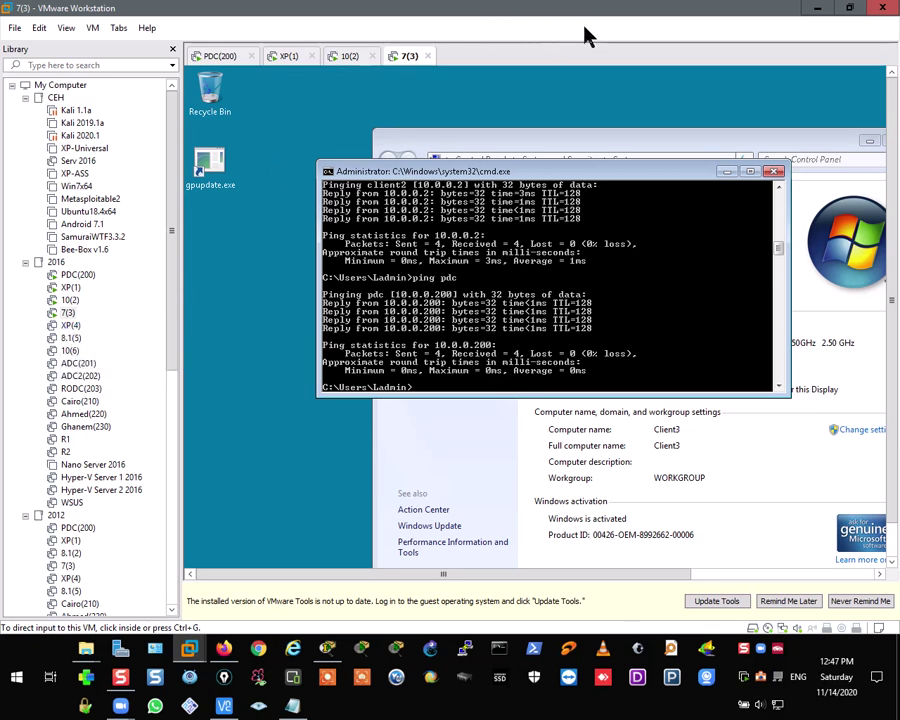
Step: View host memory in Task Manager's Performance tab (8.7 of 15.9 GB, 55%), then close it
click(817, 8)
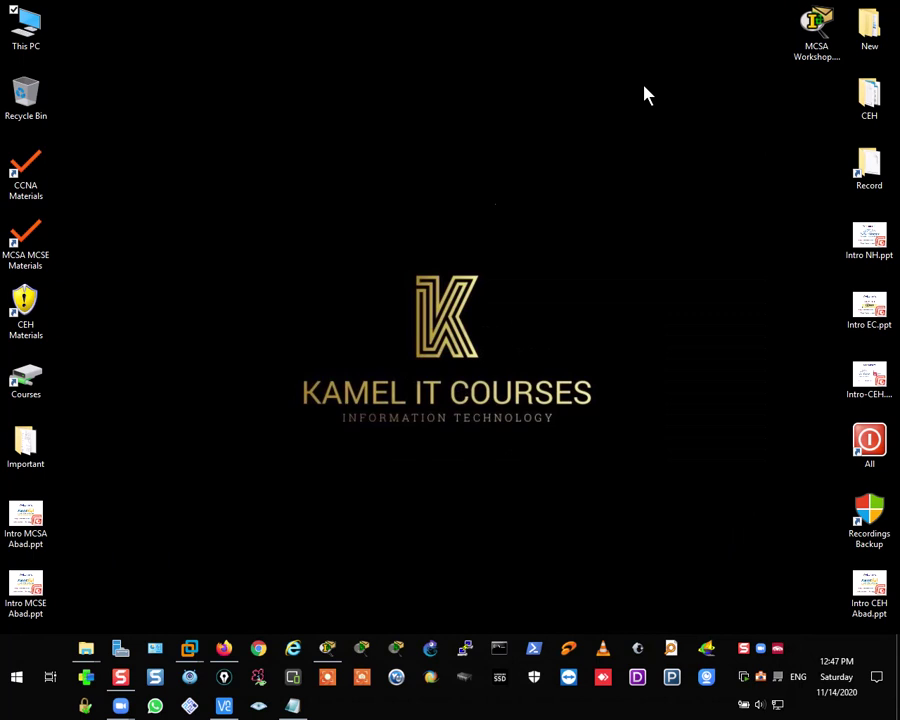
right_click(404, 709)
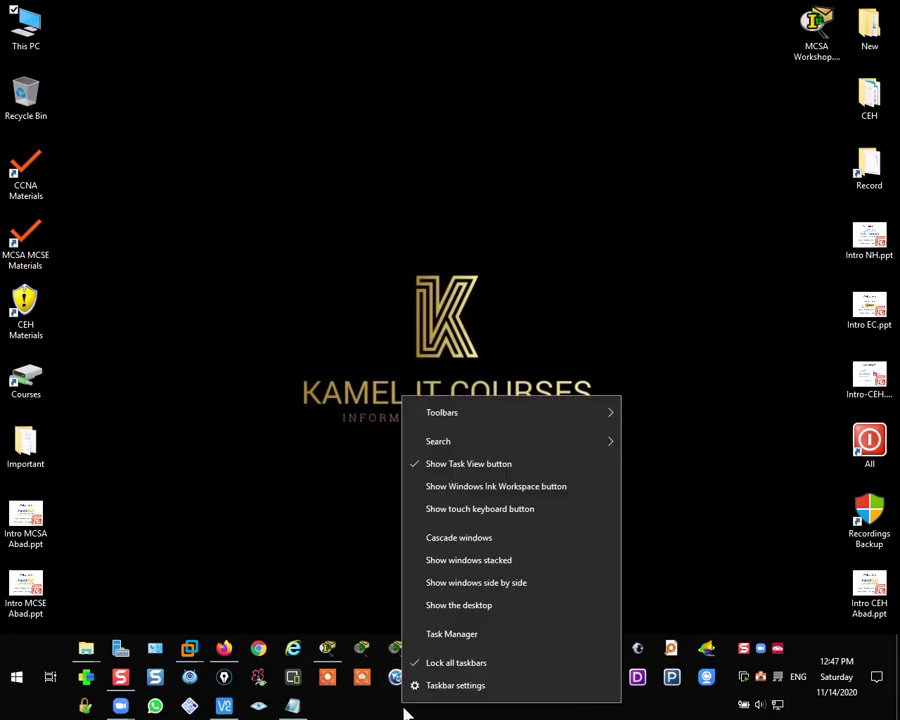
click(440, 636)
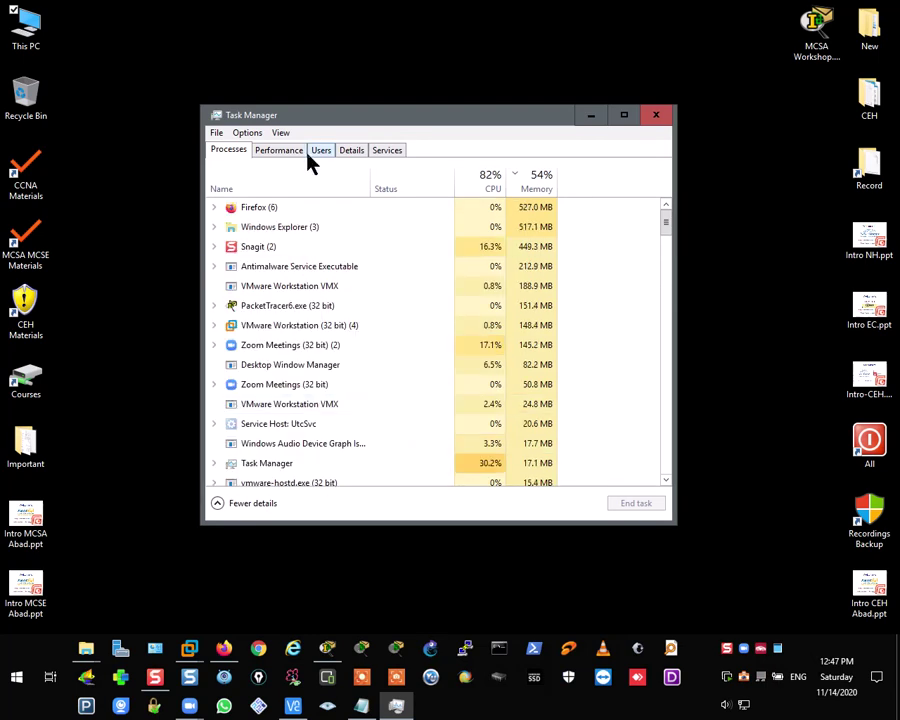
click(286, 156)
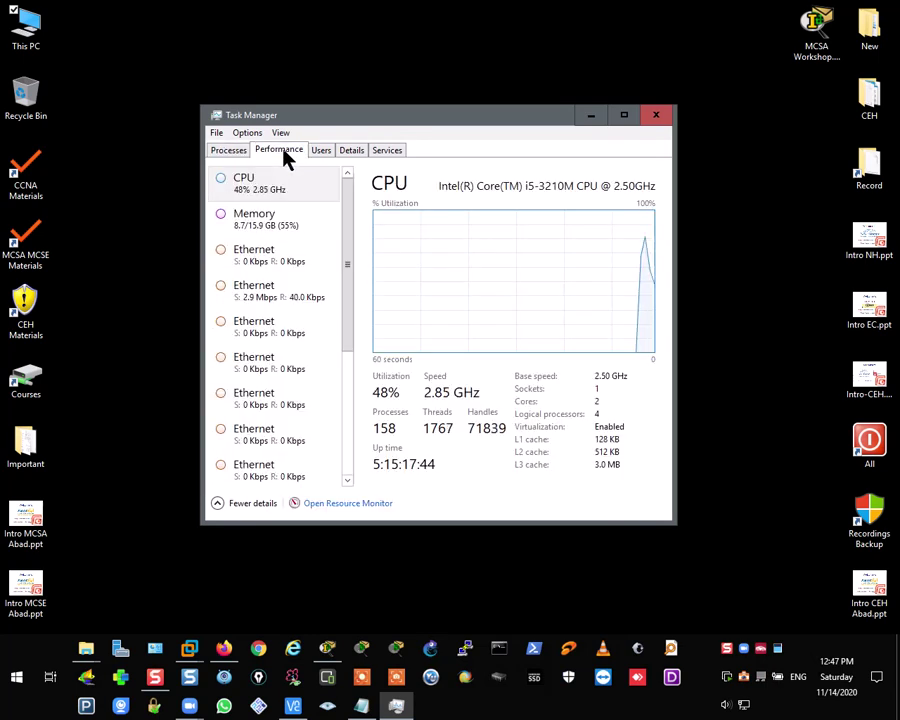
drag(304, 122, 253, 70)
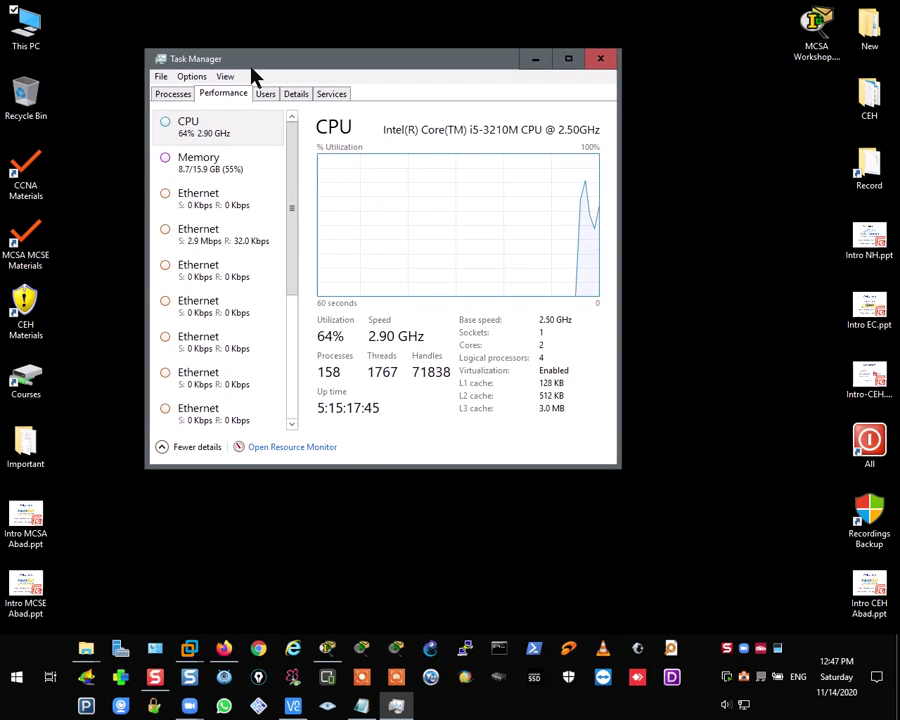
click(199, 174)
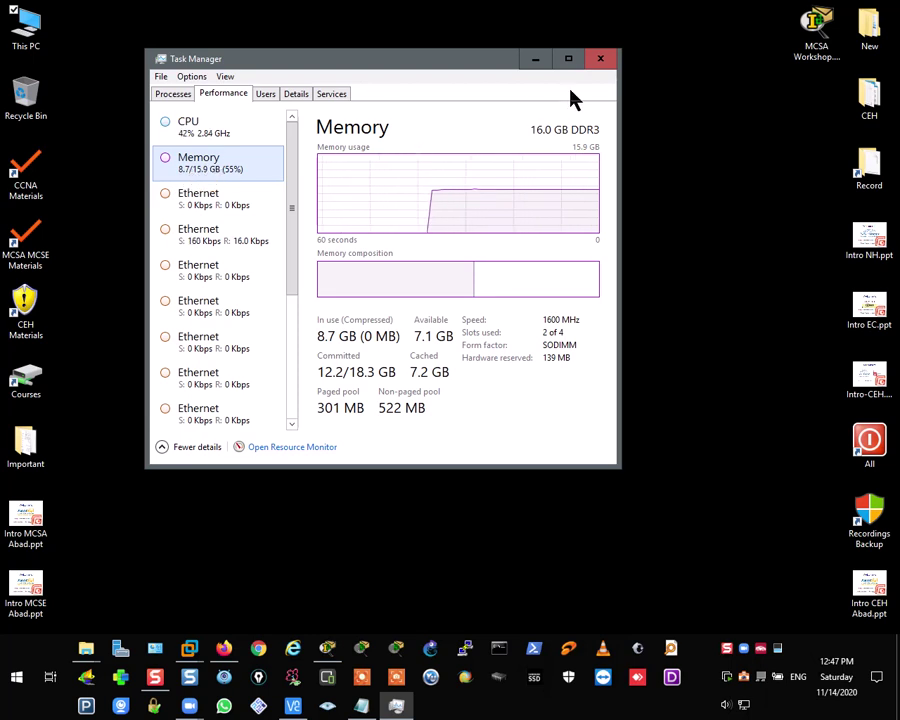
click(599, 60)
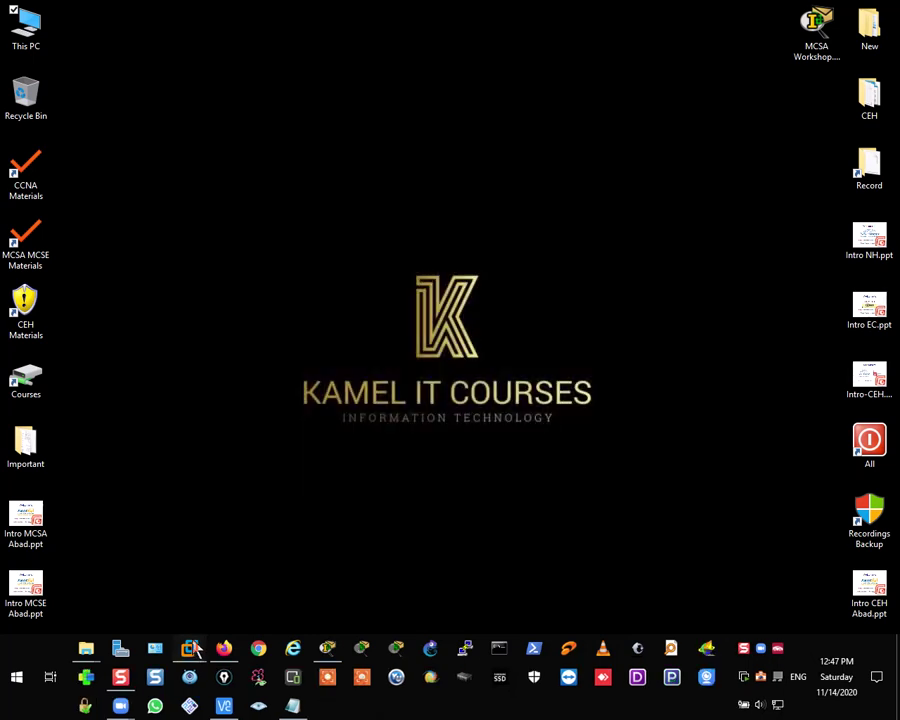
Step: Restore VMware, go to the 7(3) machine and drag its ping results window down and left
mouse_move(189, 649)
click(116, 538)
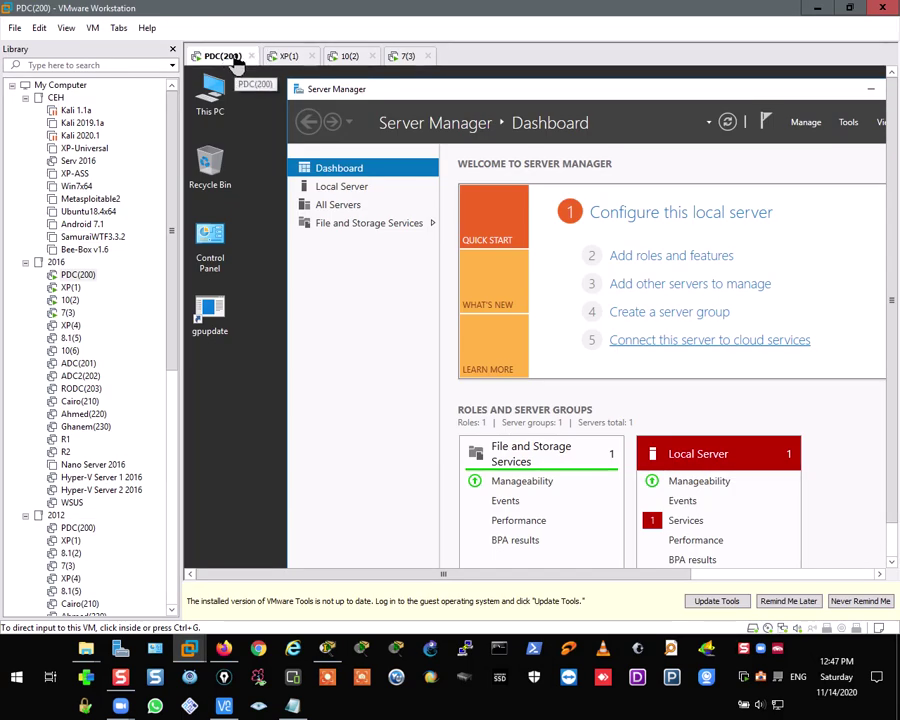
click(287, 58)
click(347, 58)
click(405, 56)
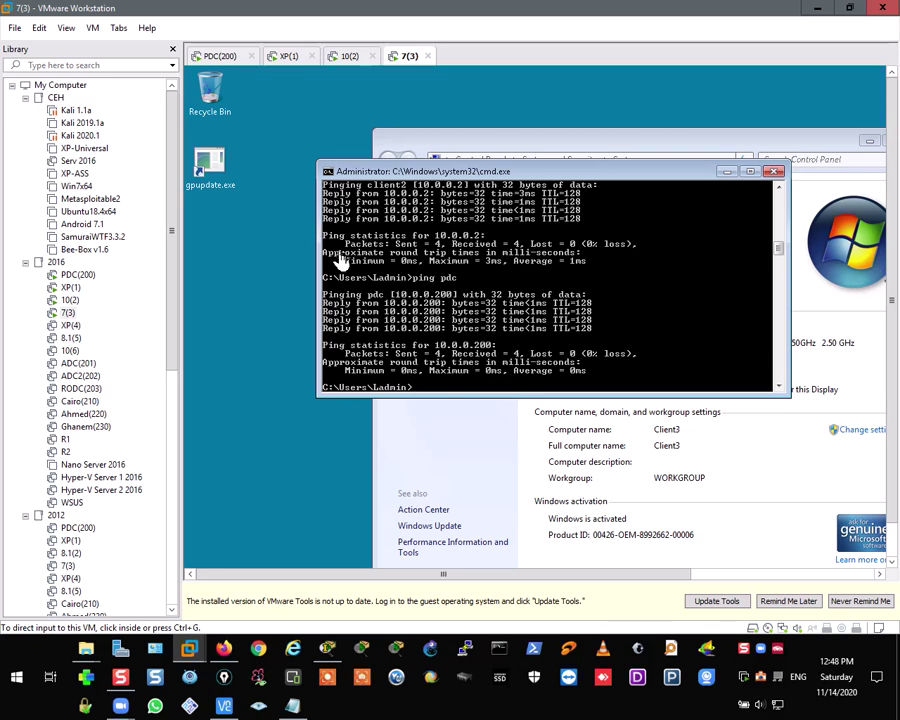
click(570, 190)
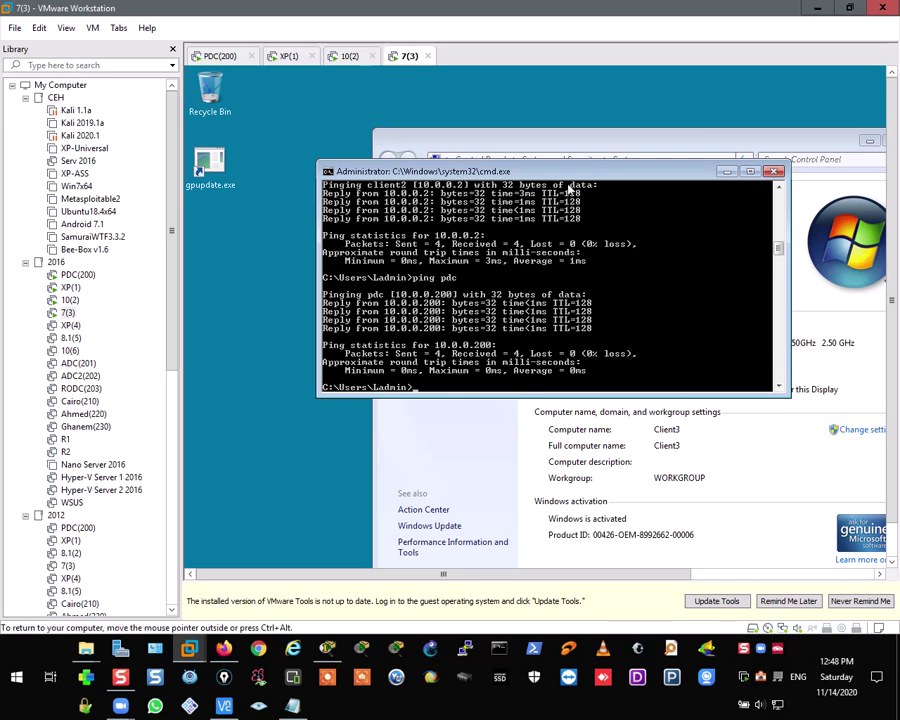
drag(598, 193, 532, 214)
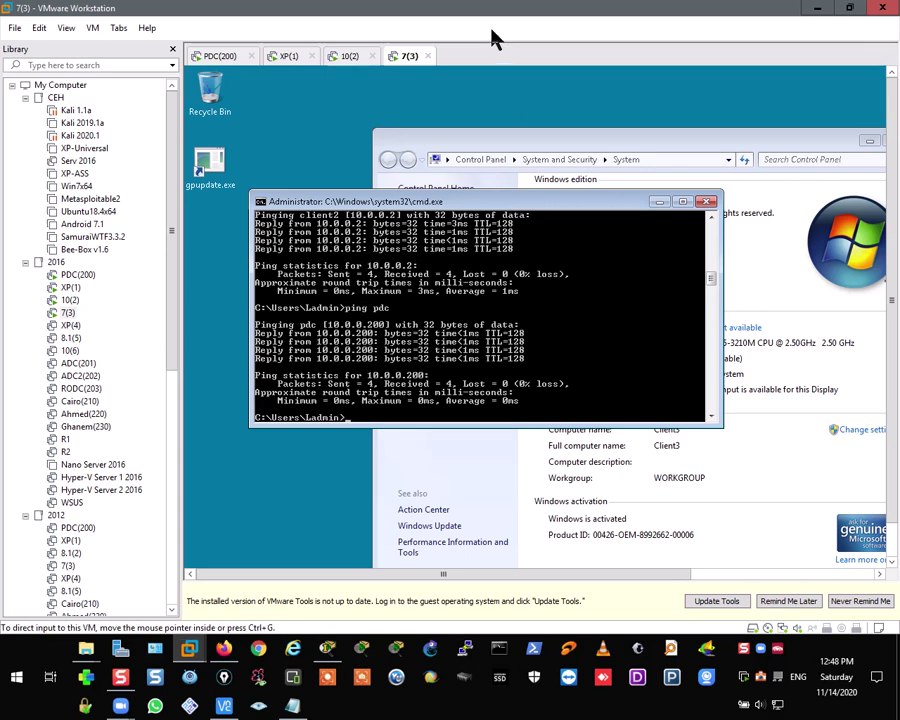
Step: Cycle through the PDC(200), XP(1) and 10(2) machines and return to 7(3)
click(216, 57)
click(287, 57)
click(351, 57)
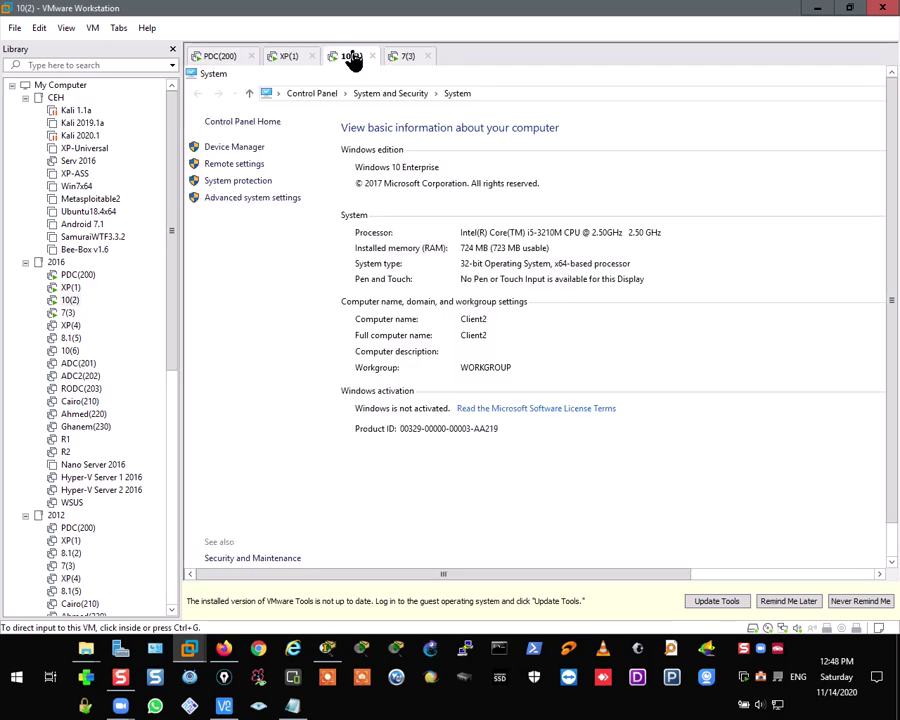
click(221, 58)
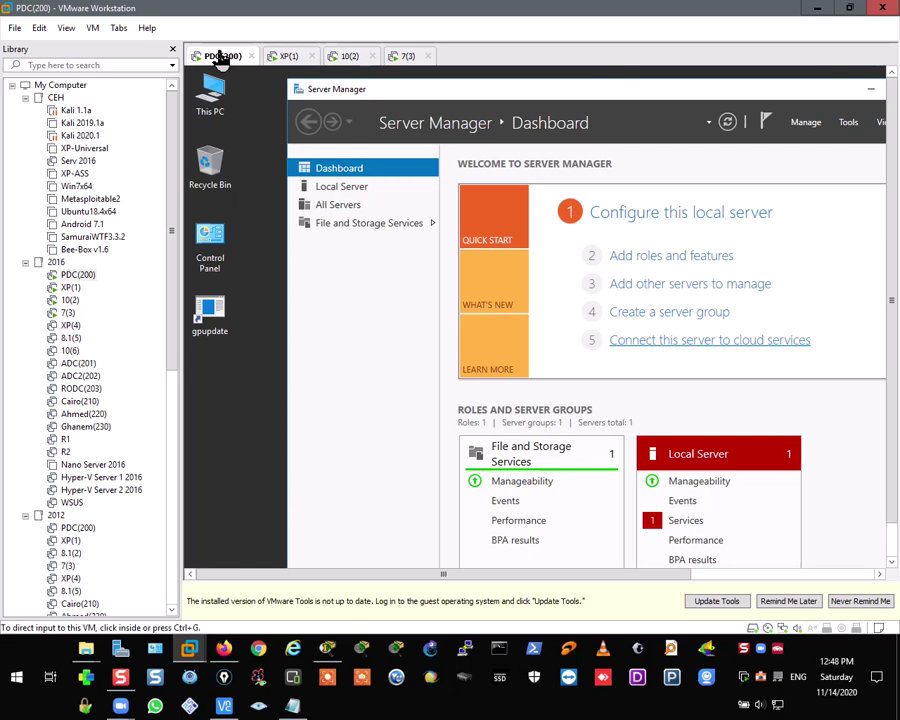
click(290, 60)
click(352, 60)
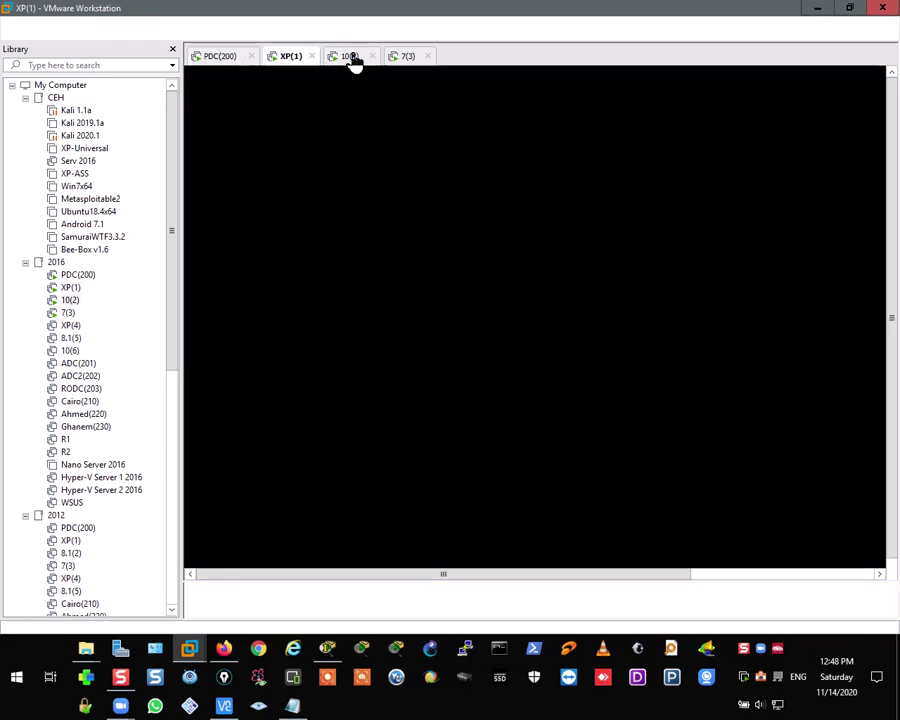
click(406, 58)
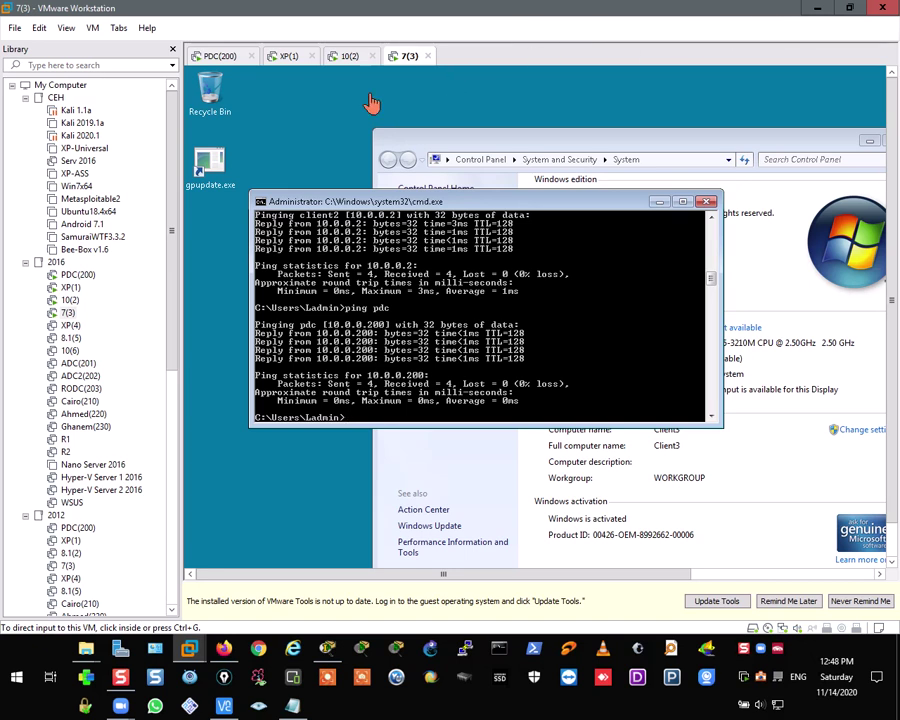
drag(177, 128, 170, 422)
drag(175, 268, 180, 160)
Step: Start File > New Virtual Machine, then open This PC maximized, showing 4.76 GB free on C:
click(16, 28)
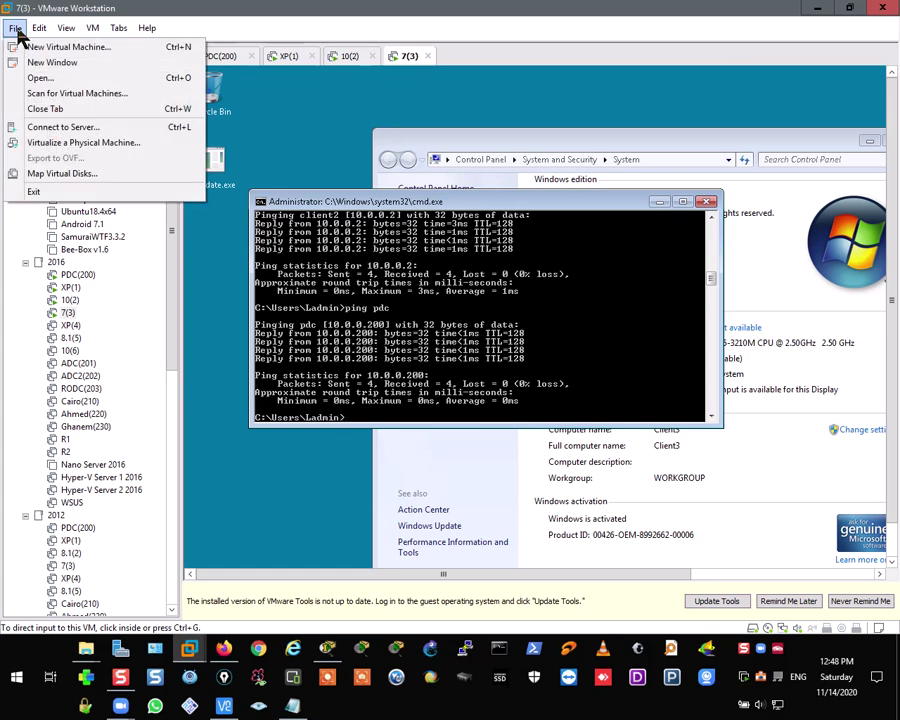
click(60, 55)
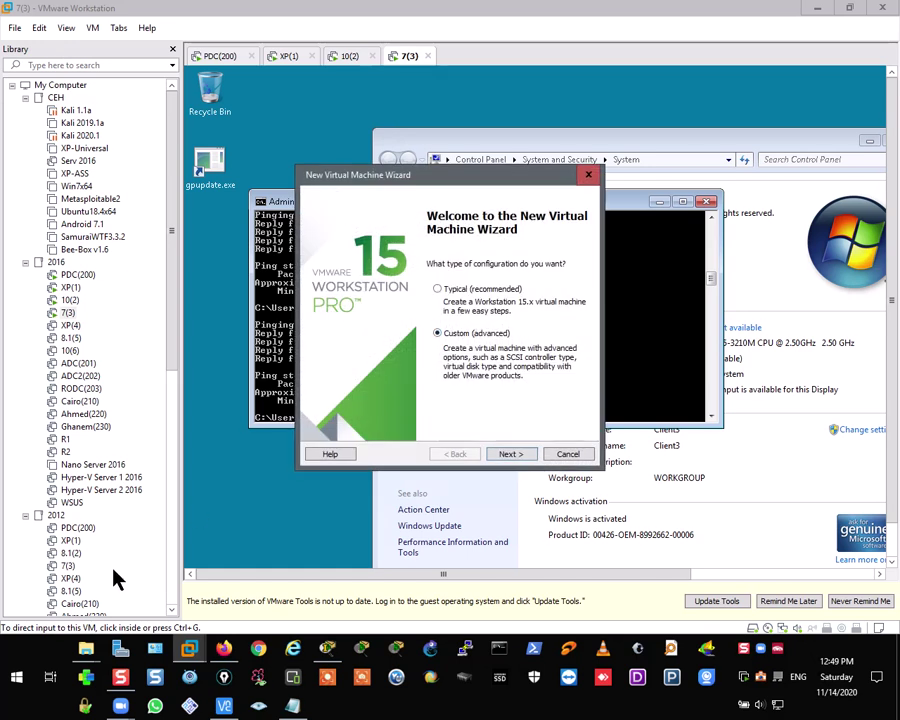
mouse_move(84, 647)
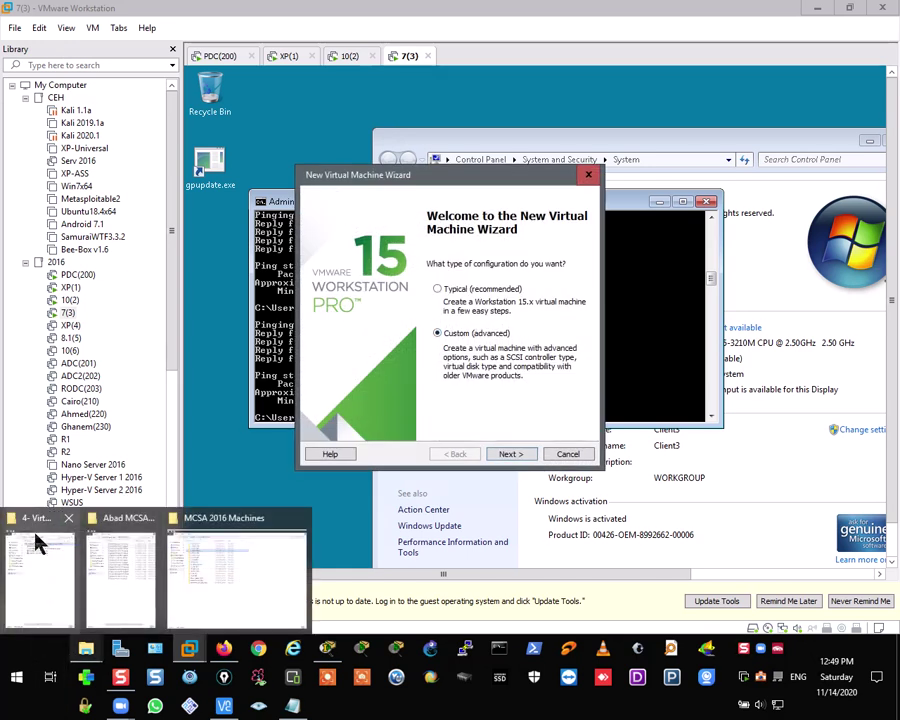
click(16, 677)
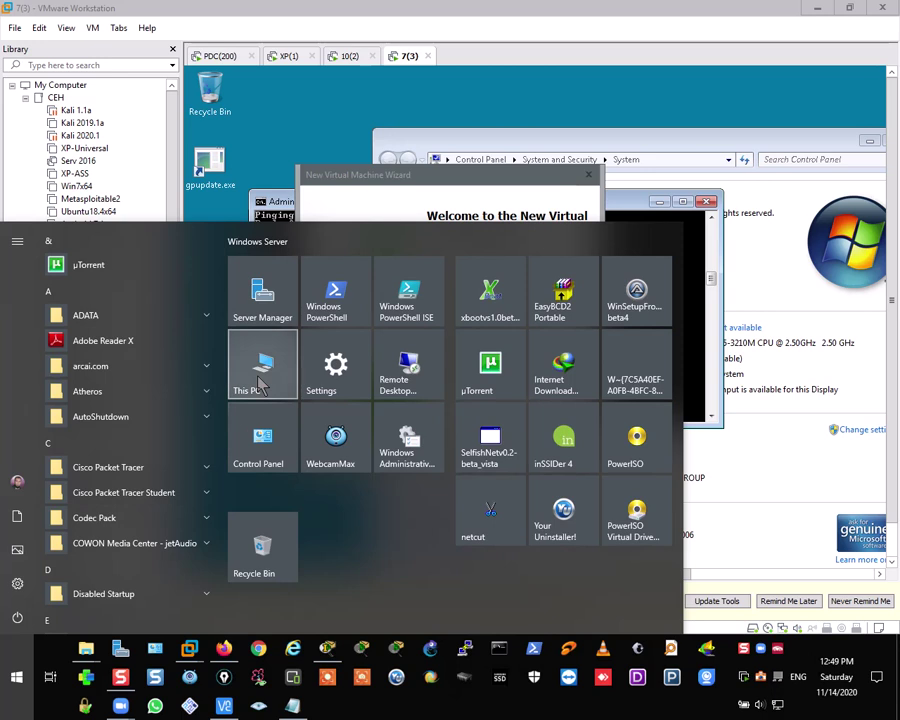
click(262, 385)
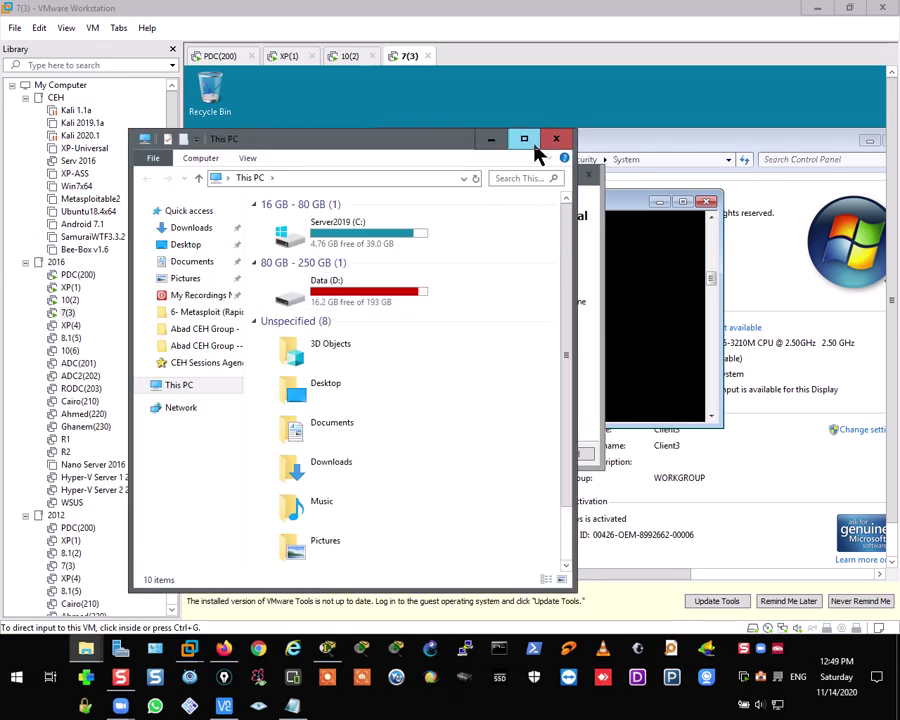
click(524, 140)
Step: Browse the existing machine folders in Data (D:)\MCSA 2016 Machines, then return to D:
double_click(245, 171)
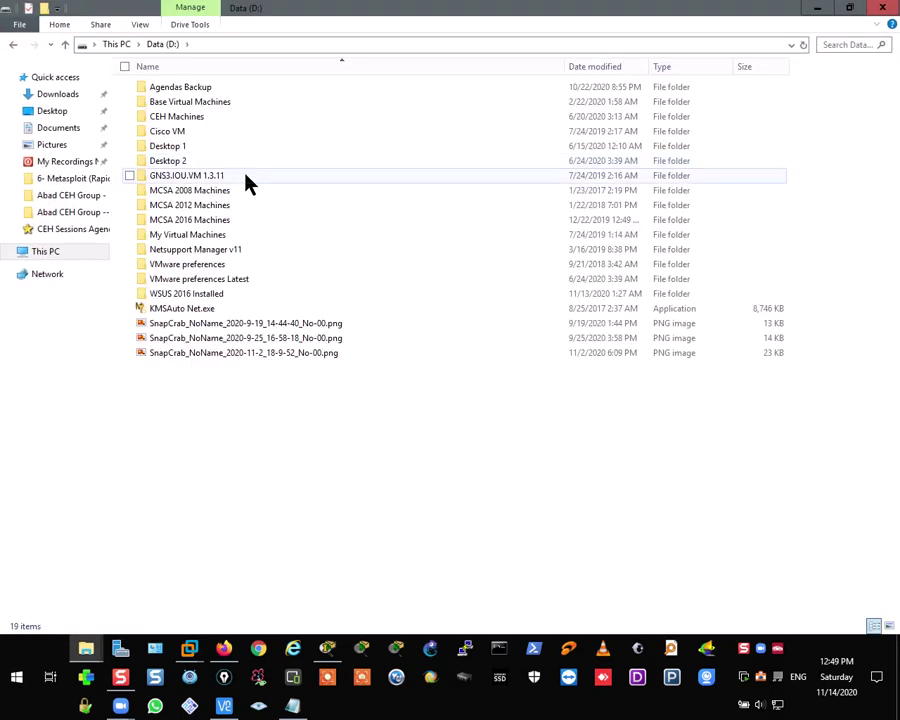
double_click(174, 222)
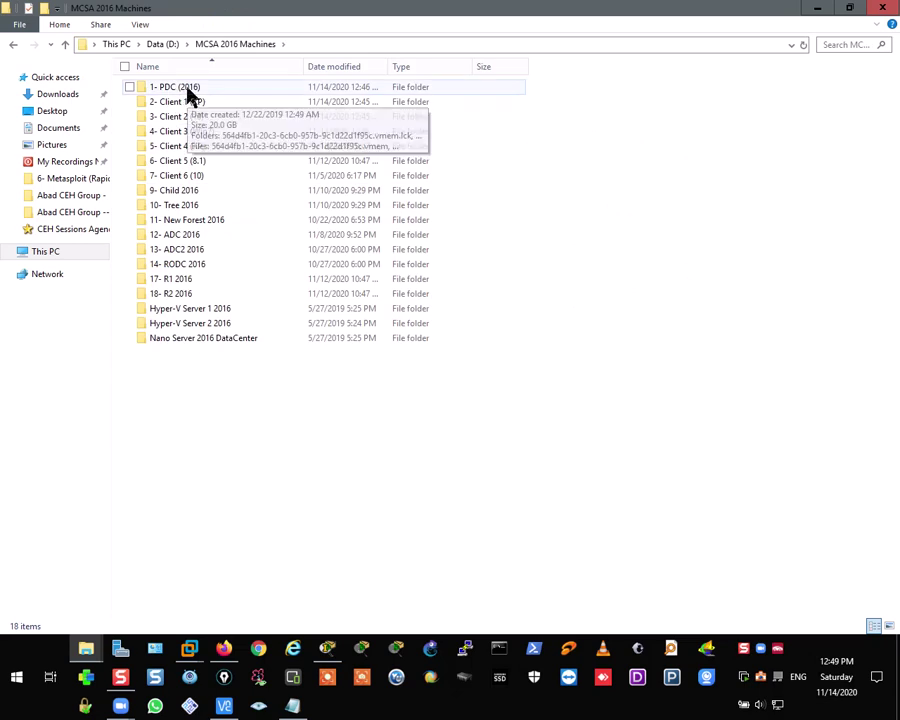
click(187, 90)
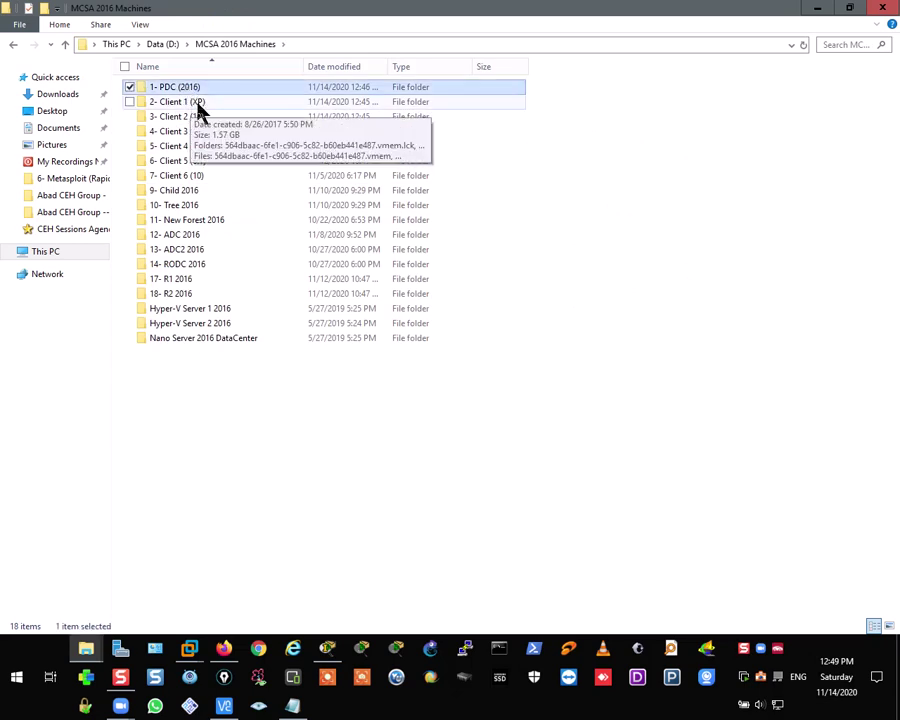
click(197, 106)
click(196, 117)
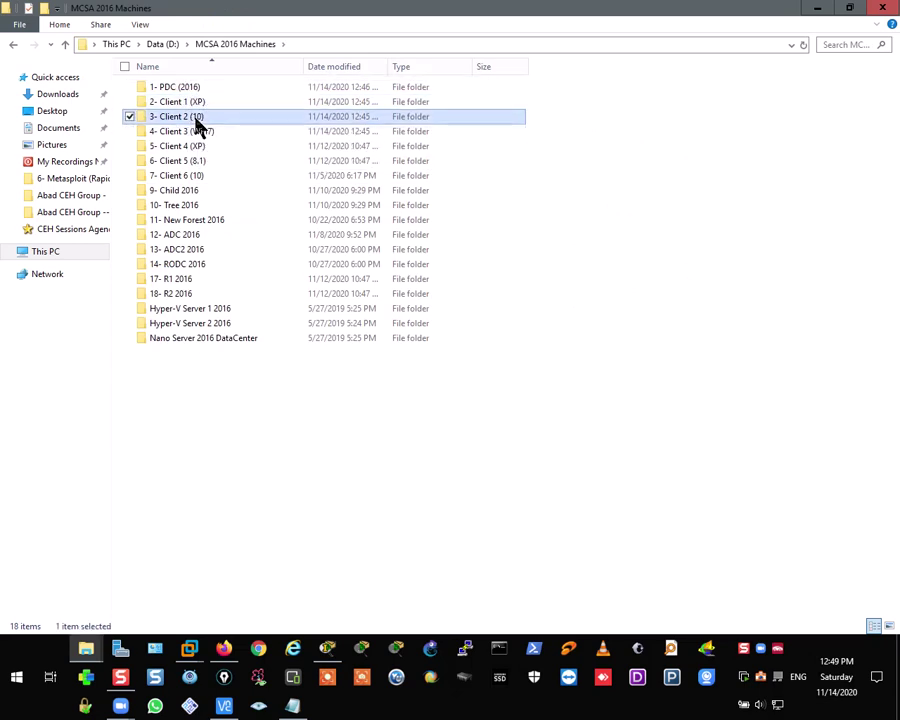
click(200, 131)
click(66, 45)
Step: Create a new folder named 'Test 2016' on Data (D:) and check it opens empty
right_click(218, 433)
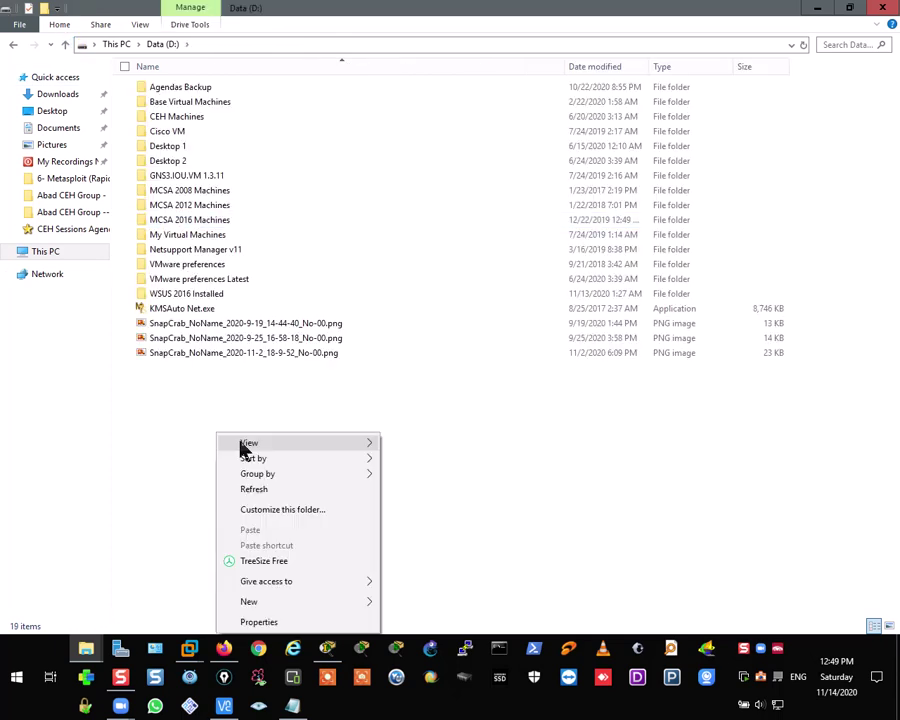
mouse_move(260, 600)
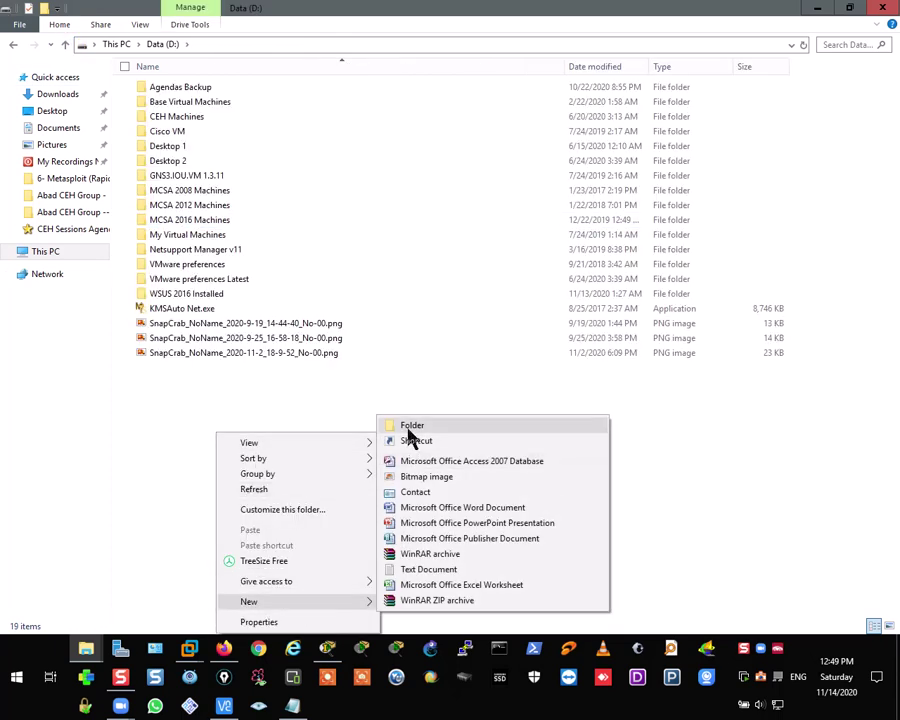
click(408, 427)
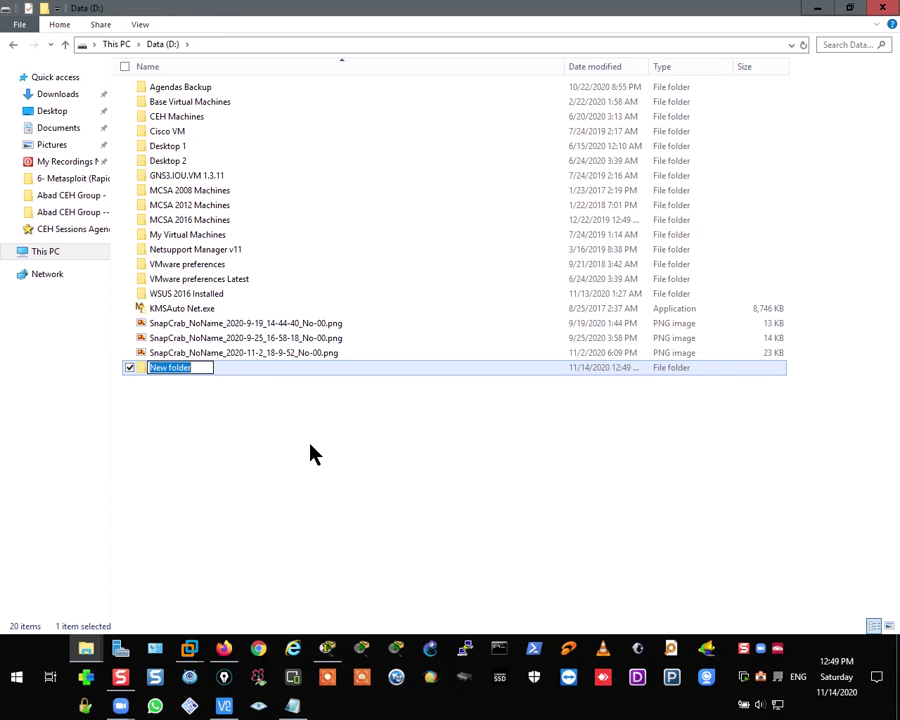
key(BackSpace)
text(tEST 2016)
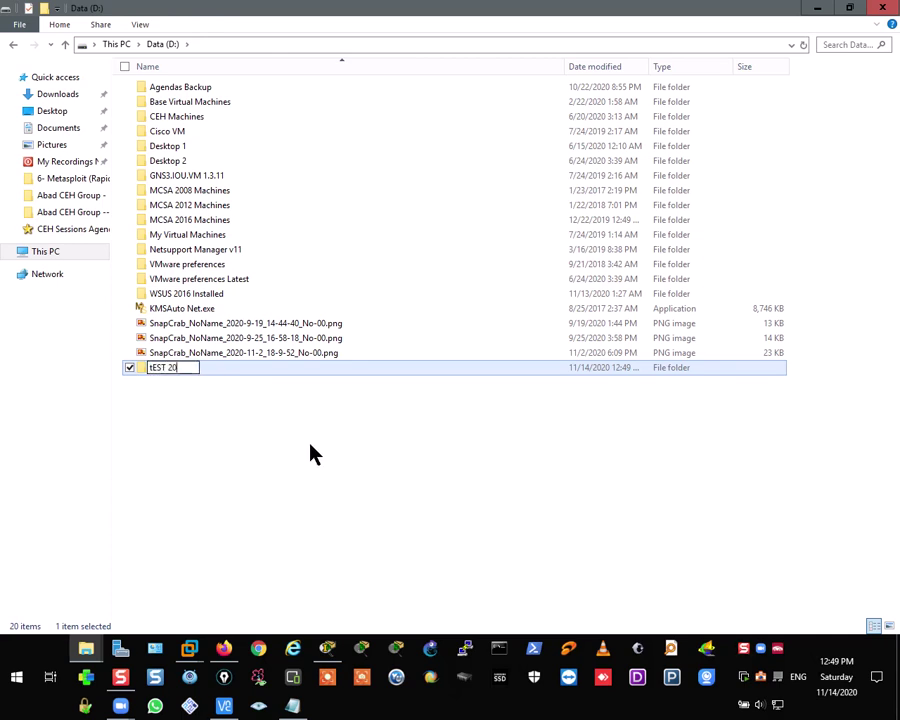
key(BackSpace)
key(BackSpace)
key(BackSpace)
key(BackSpace)
key(BackSpace)
text(Test)
click(165, 390)
click(172, 369)
double_click(173, 372)
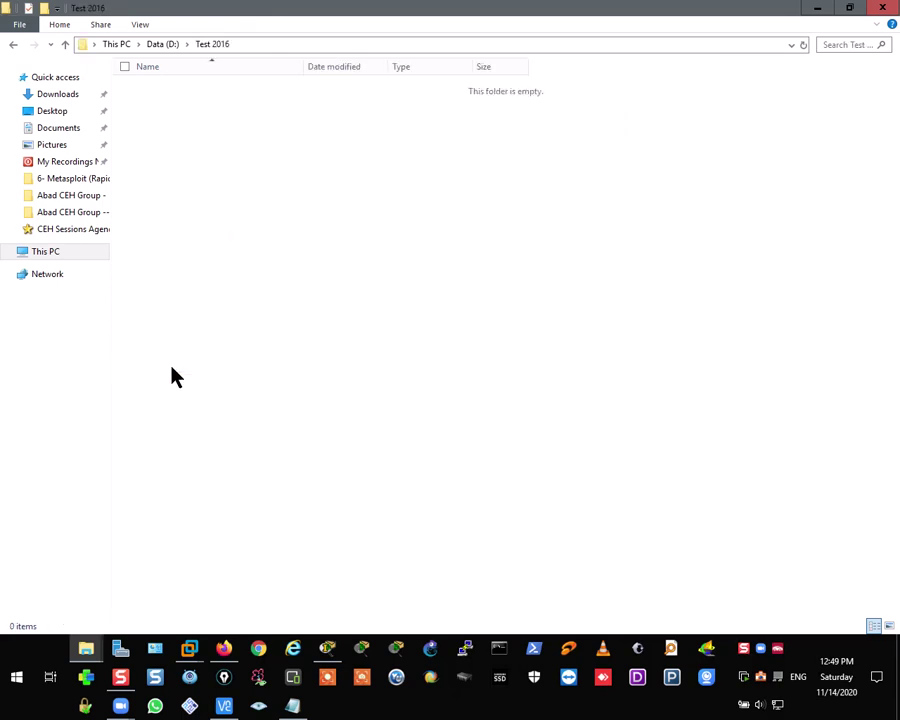
click(63, 44)
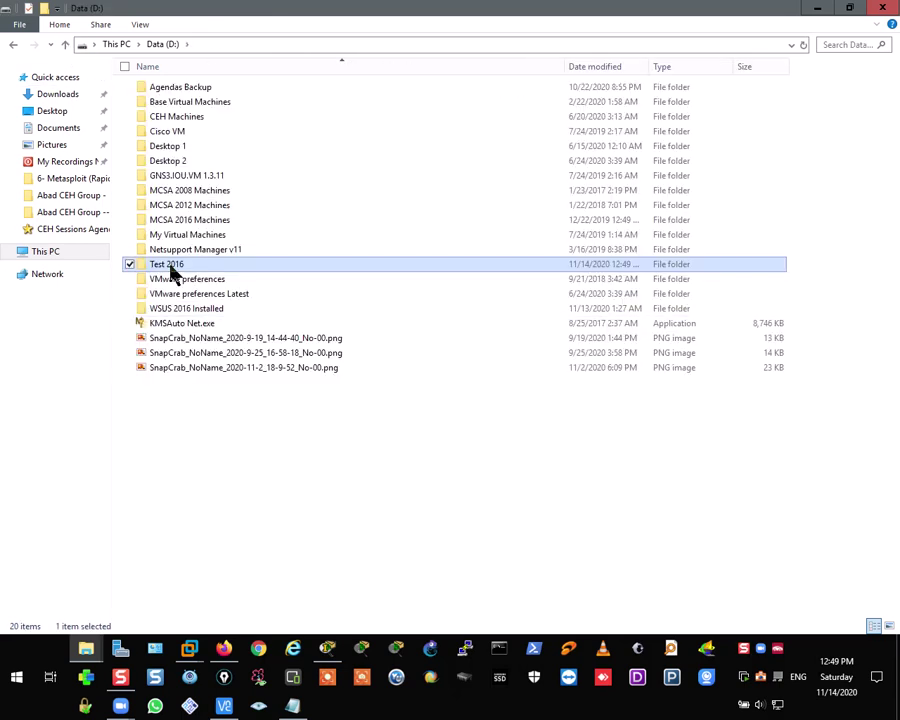
Step: Cancel the New Virtual Machine Wizard that was open over the 7(3) machine
click(189, 648)
click(530, 540)
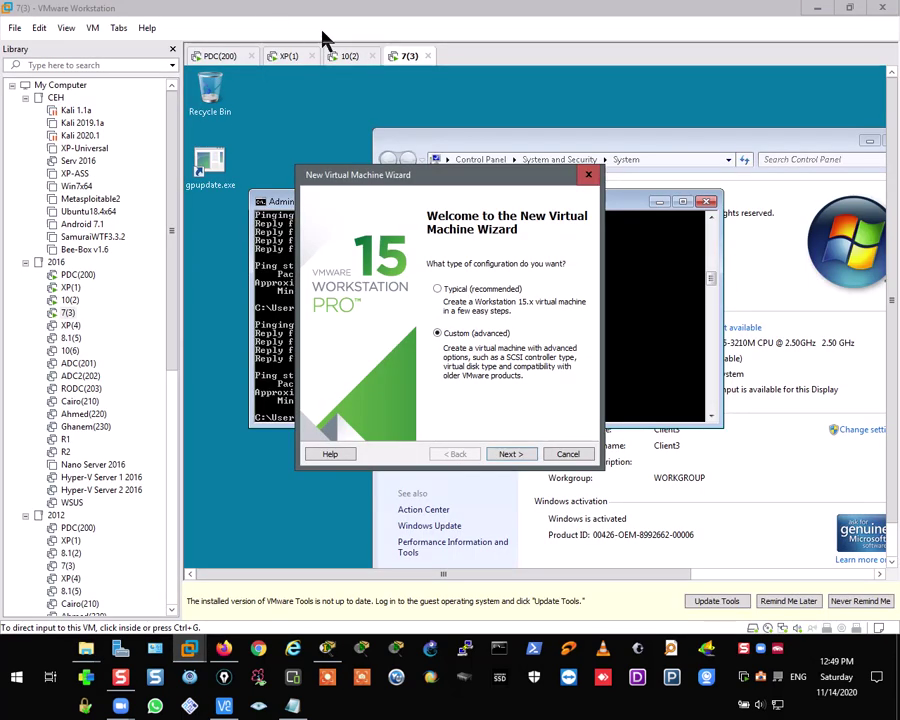
click(567, 455)
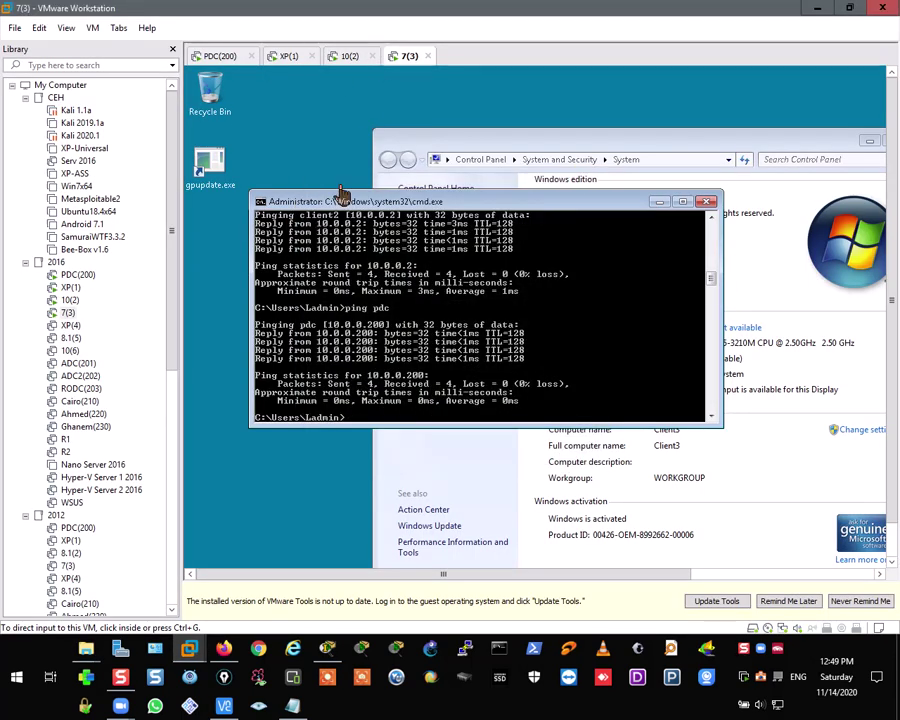
click(818, 9)
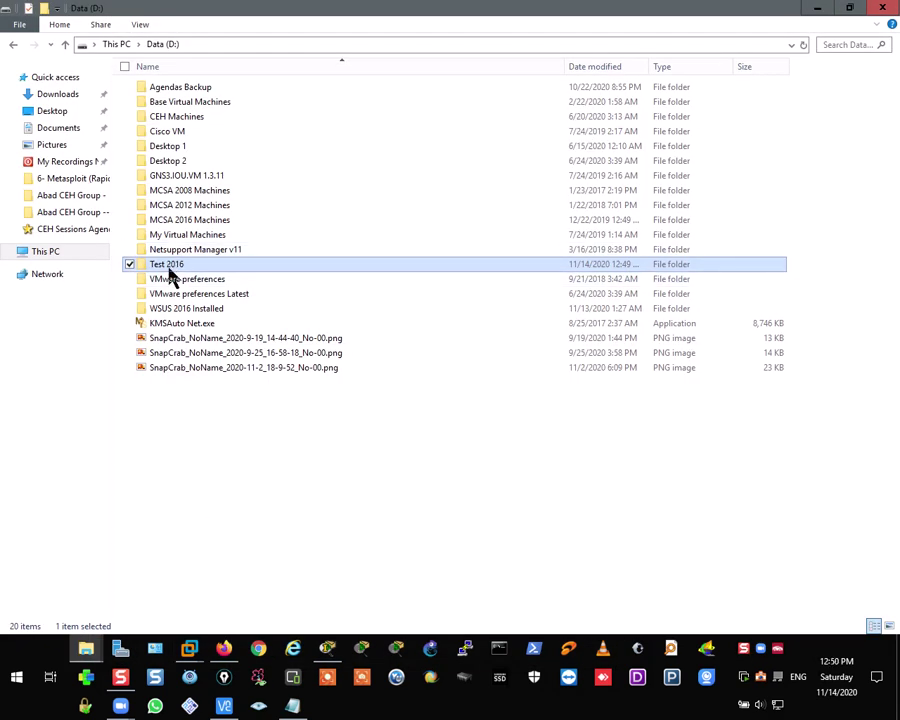
Step: On the PDC(200) machine, start File > New Virtual Machine again
click(189, 648)
click(135, 597)
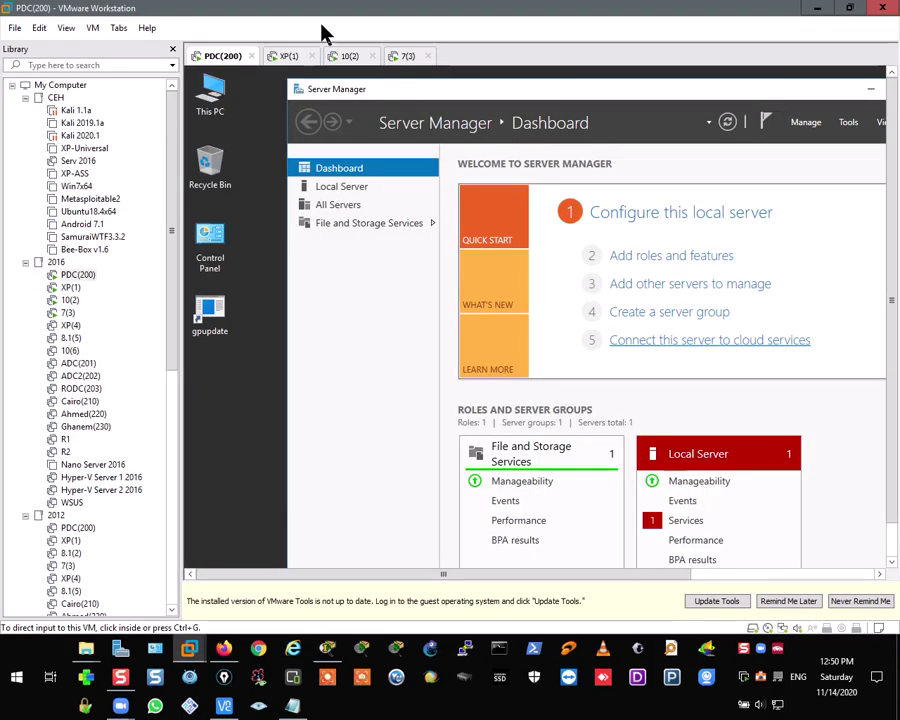
click(15, 30)
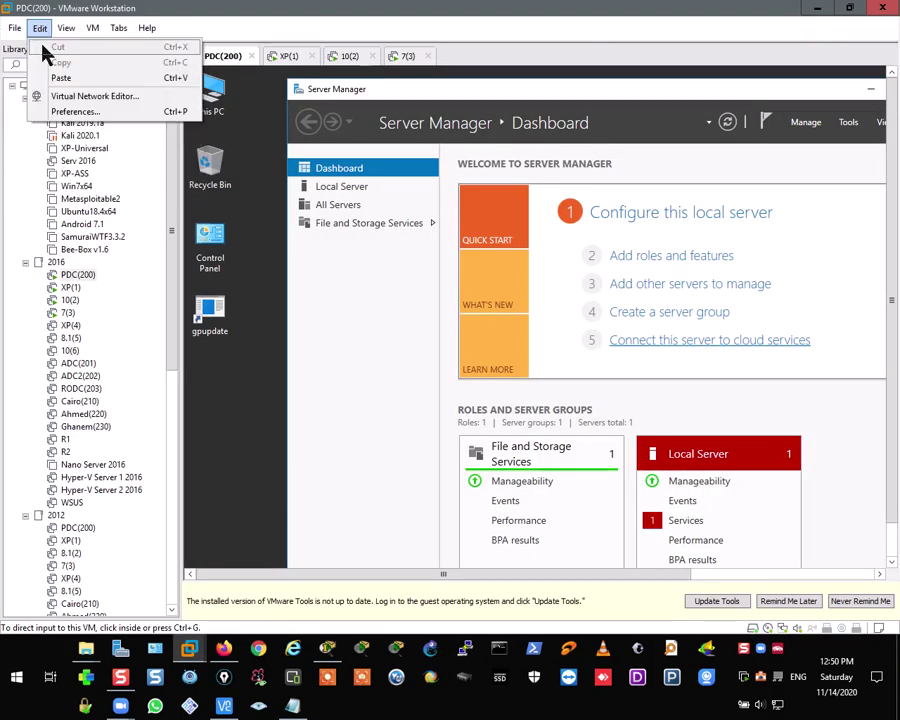
click(30, 48)
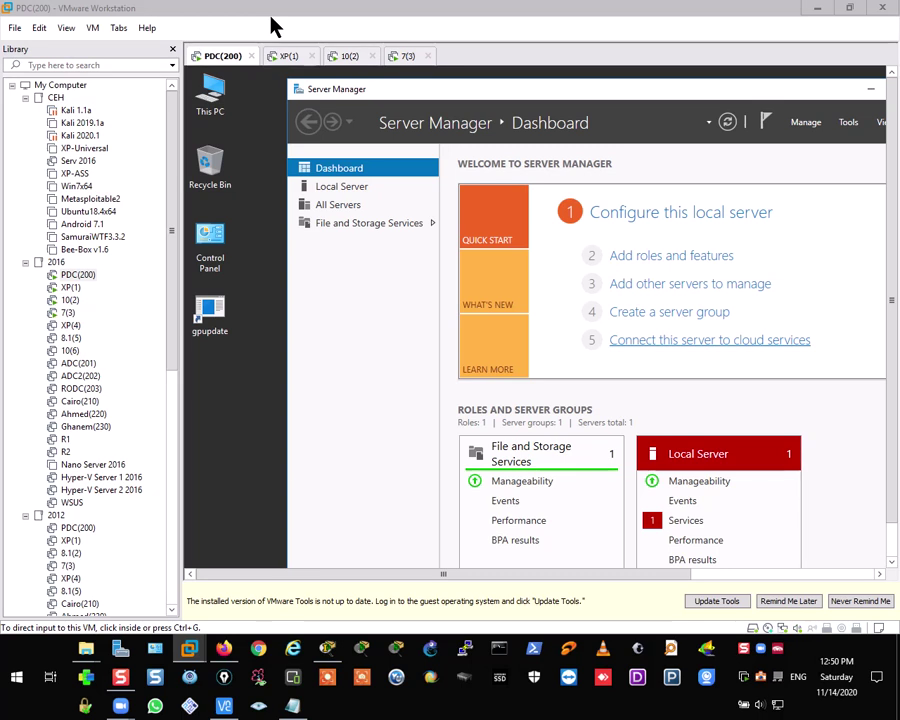
Step: Choose the Typical configuration and 'I will install the OS later' in the wizard
click(451, 291)
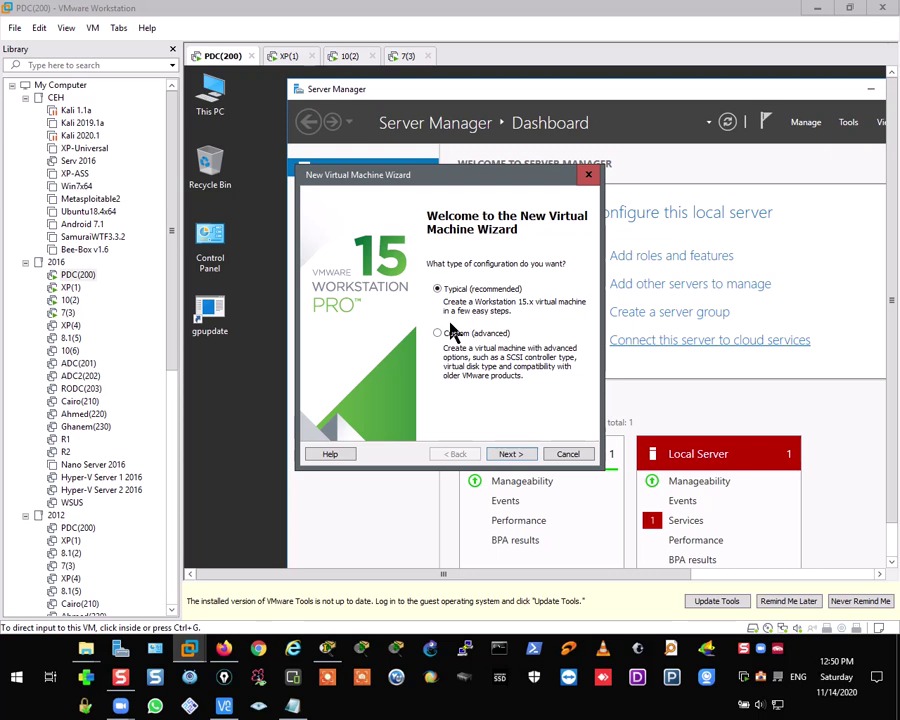
click(518, 454)
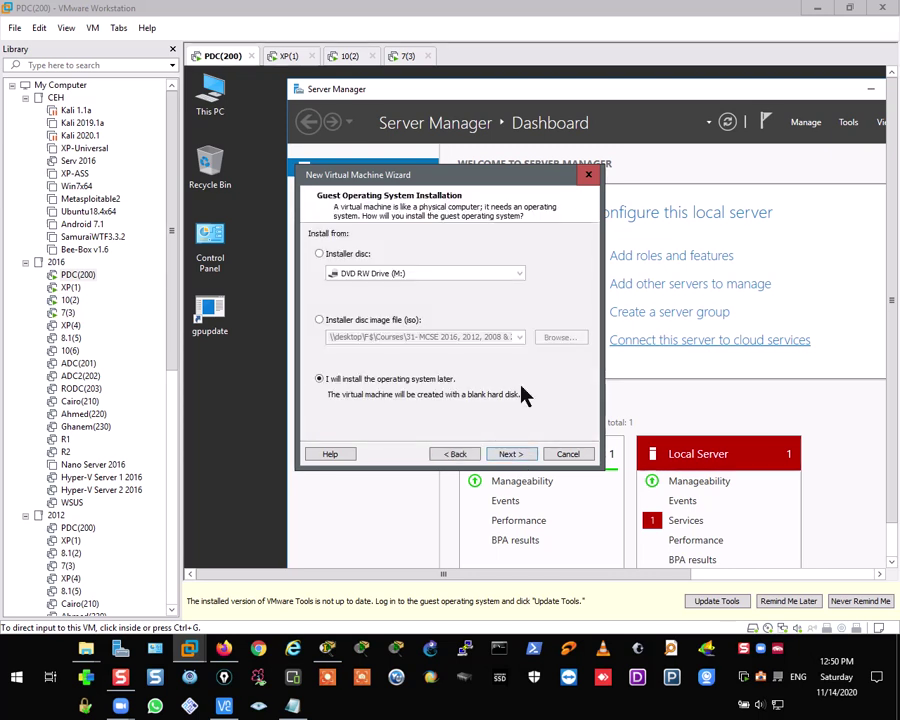
drag(500, 181, 482, 145)
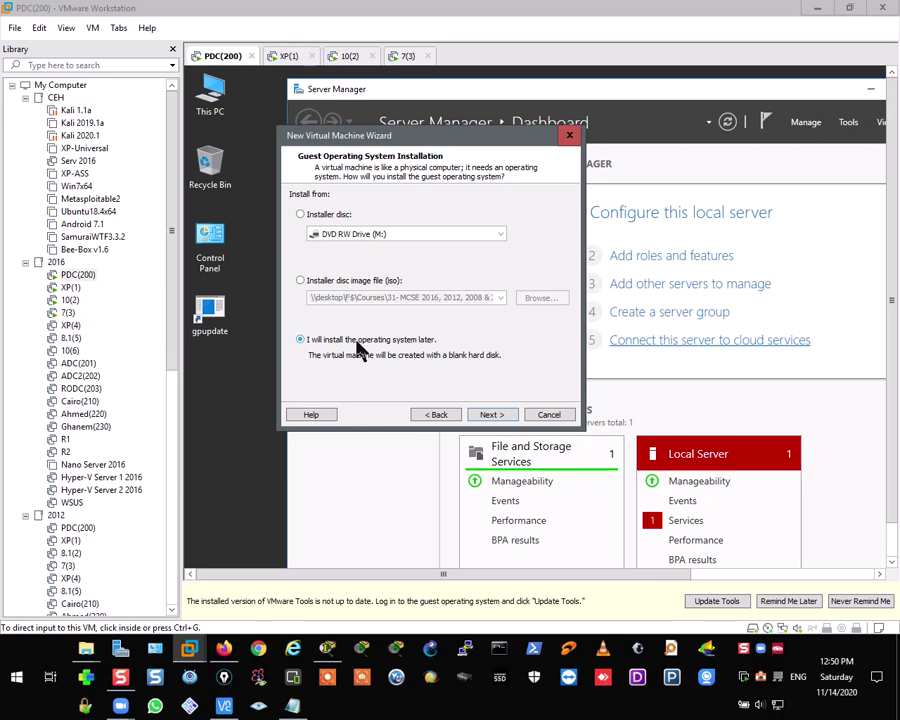
click(492, 415)
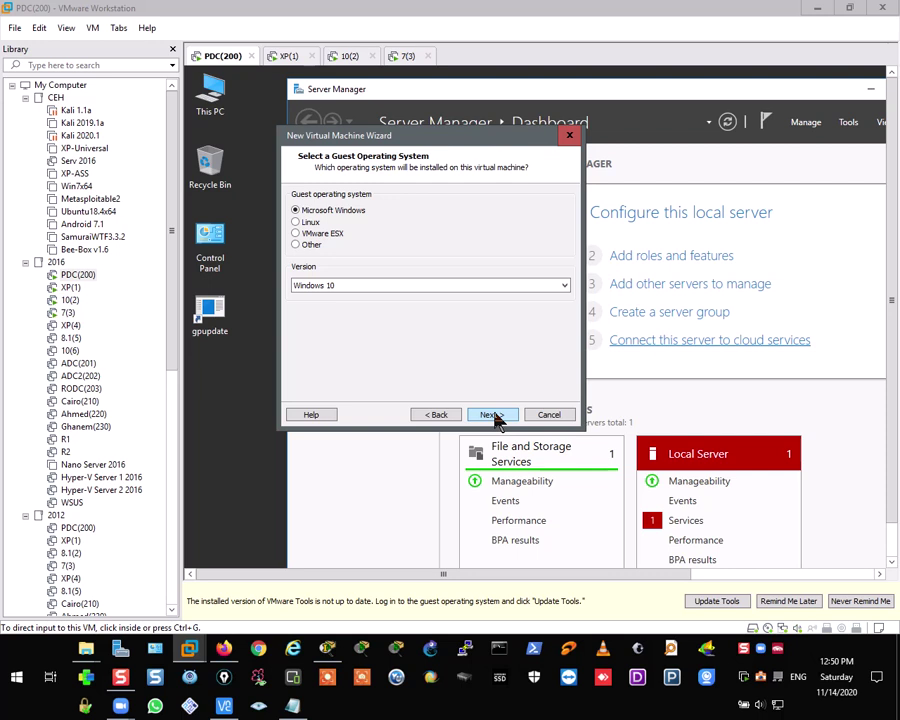
Step: Check the Windows version list on the guest OS page, keeping Windows 10 selected
drag(452, 144, 450, 54)
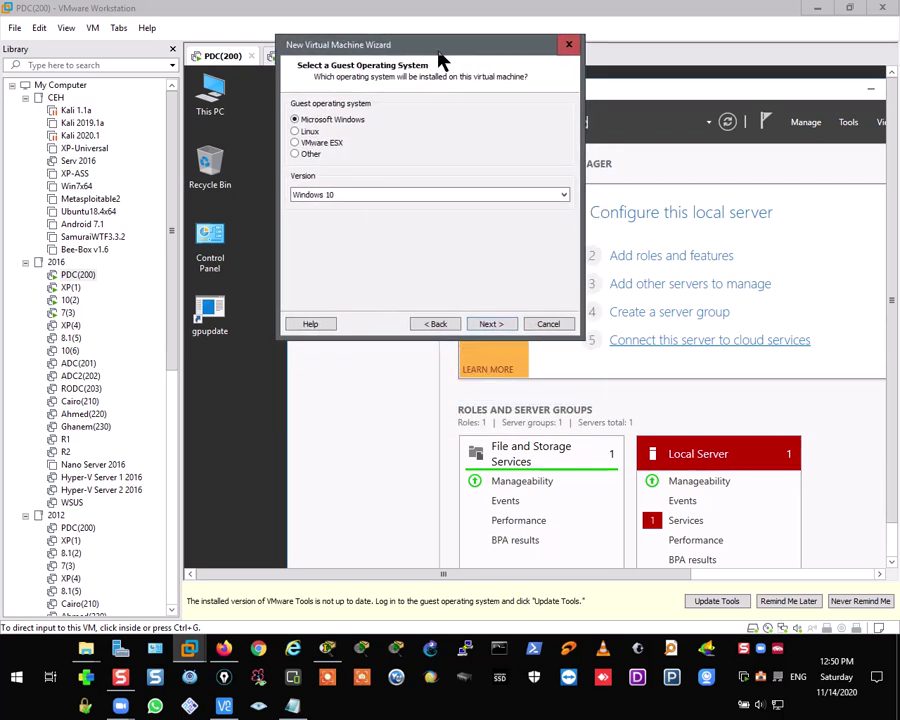
drag(436, 52, 420, 133)
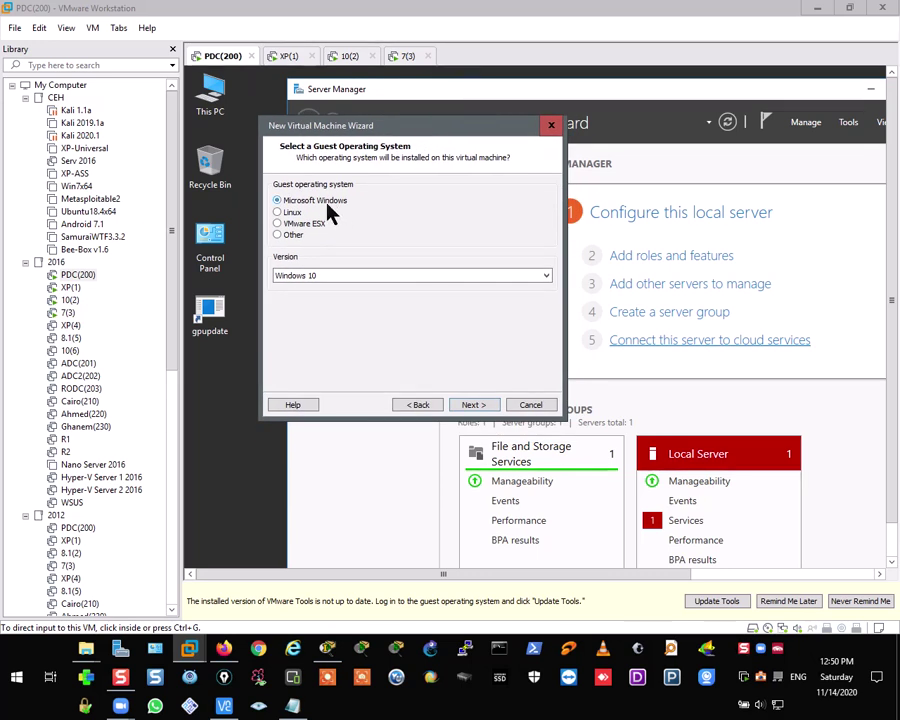
click(327, 278)
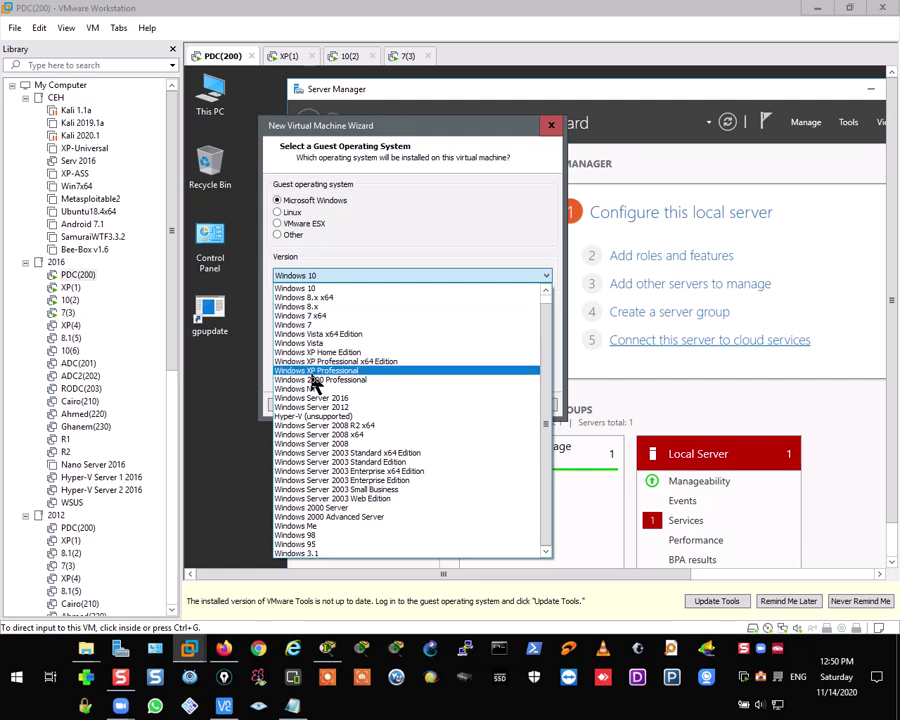
click(412, 204)
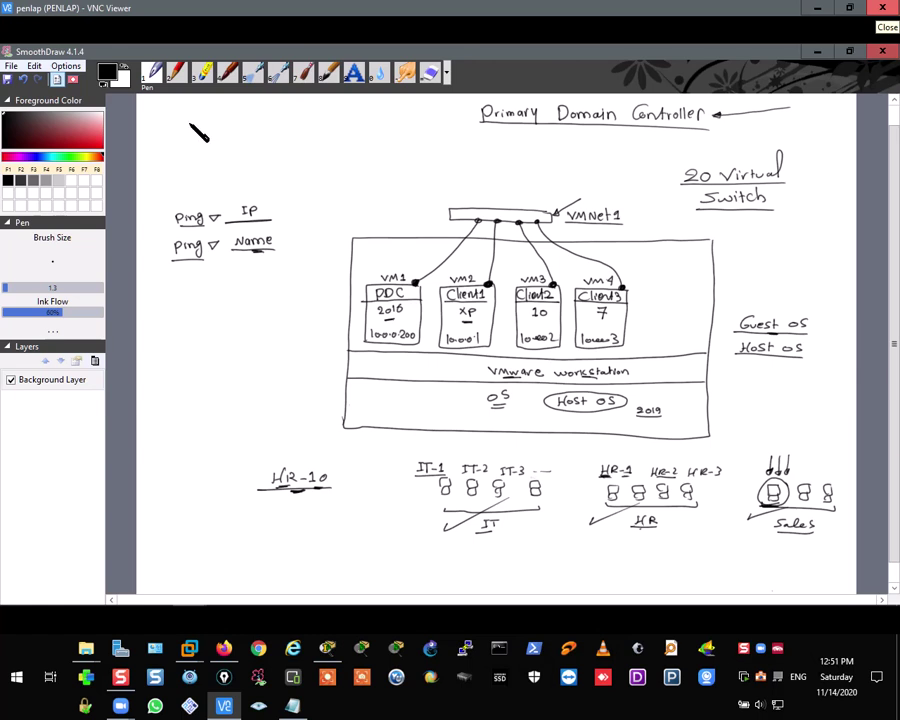
Step: Handwrite and underline the heading 'min OS Requirement' at the whiteboard's top left
drag(183, 132, 240, 131)
drag(243, 124, 308, 133)
drag(311, 128, 360, 134)
mouse_move(353, 125)
mouse_down()
mouse_move(368, 123)
mouse_move(334, 139)
mouse_move(194, 139)
mouse_up()
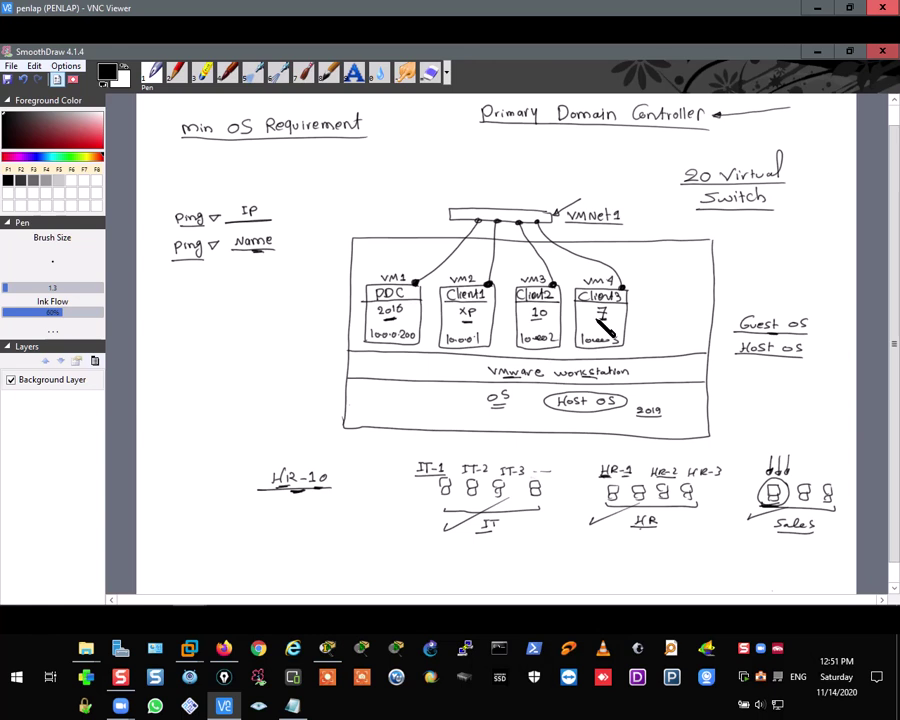
Step: Write 'RAM min 512M (7→10→2016)' and '128M XP' below, underlining XP and 2016
mouse_move(201, 156)
mouse_down()
mouse_move(313, 163)
mouse_move(199, 170)
mouse_up()
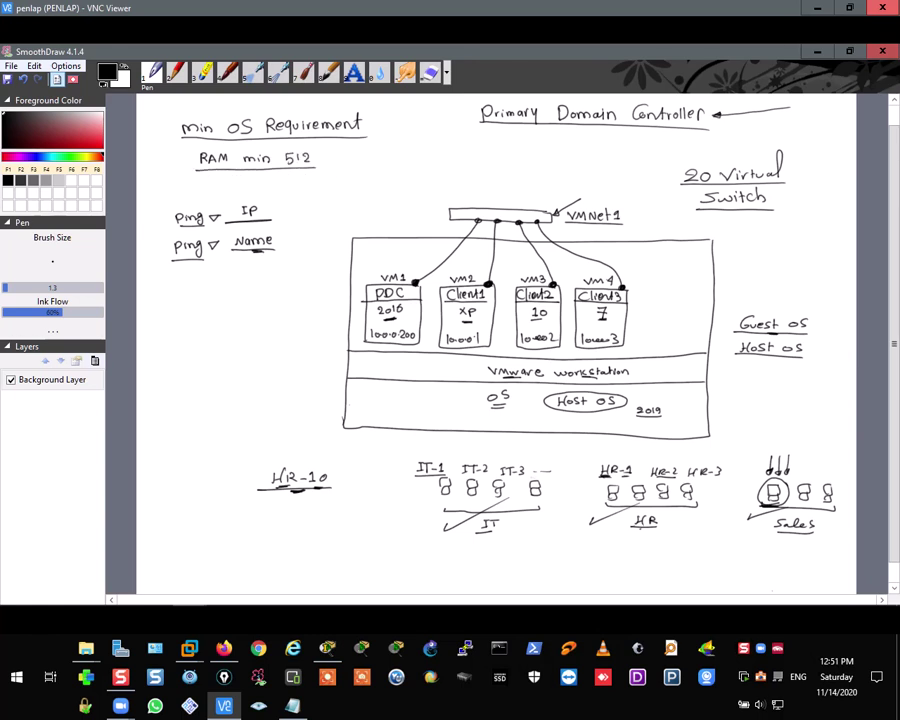
mouse_move(315, 163)
mouse_down()
mouse_move(318, 154)
mouse_move(326, 164)
mouse_up()
drag(381, 320, 396, 320)
mouse_move(344, 152)
mouse_down()
mouse_move(342, 166)
mouse_move(377, 163)
mouse_up()
drag(389, 156, 438, 158)
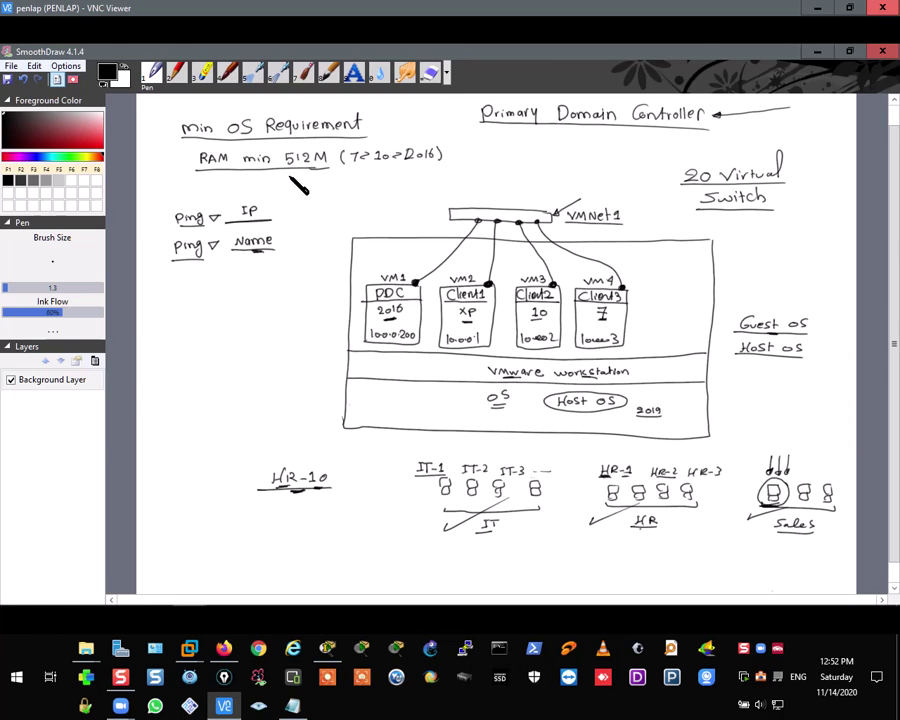
drag(354, 174, 362, 184)
drag(362, 174, 354, 185)
drag(365, 185, 365, 181)
mouse_move(297, 180)
mouse_down()
mouse_move(324, 177)
mouse_move(327, 189)
mouse_up()
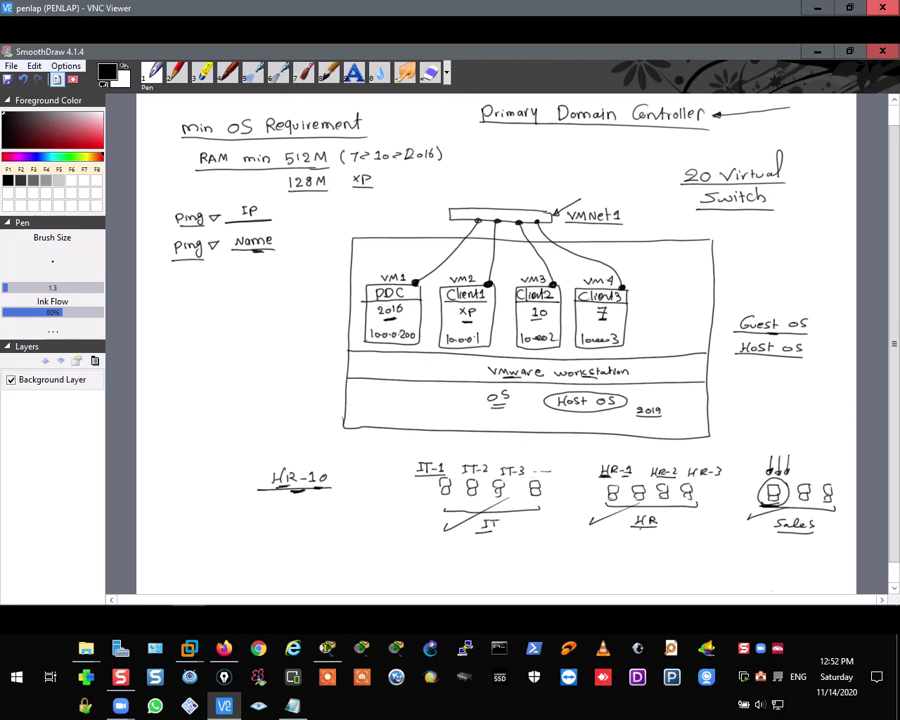
drag(352, 190, 372, 189)
mouse_move(190, 650)
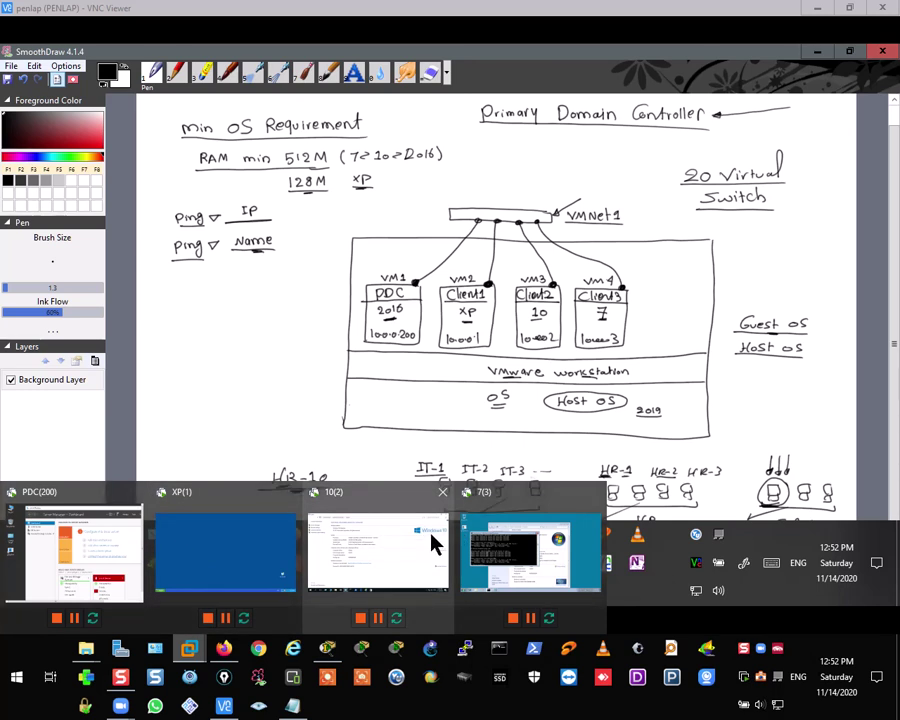
click(350, 533)
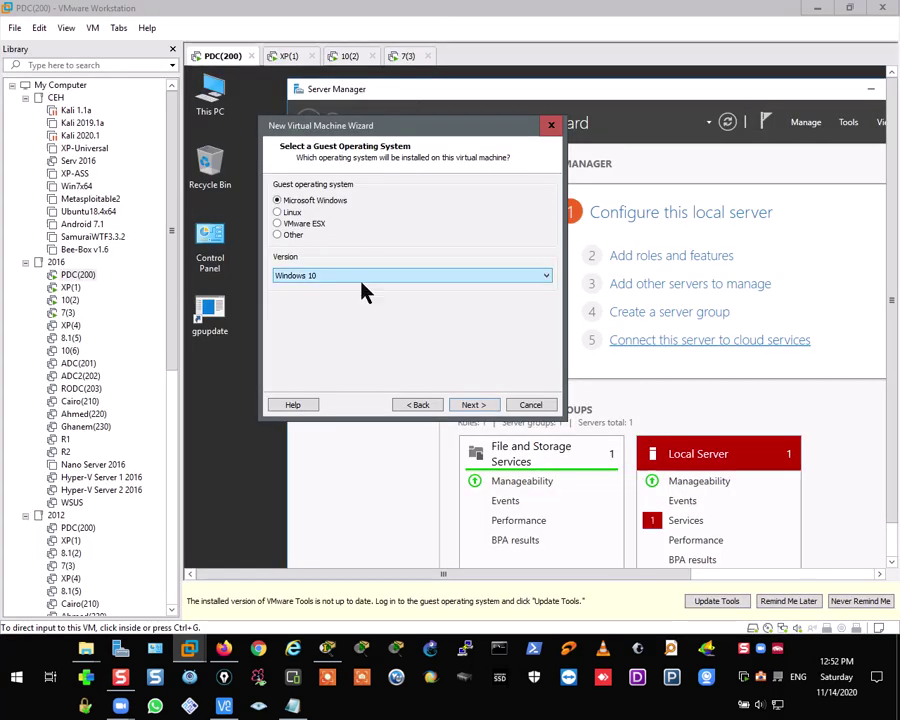
drag(370, 130, 360, 88)
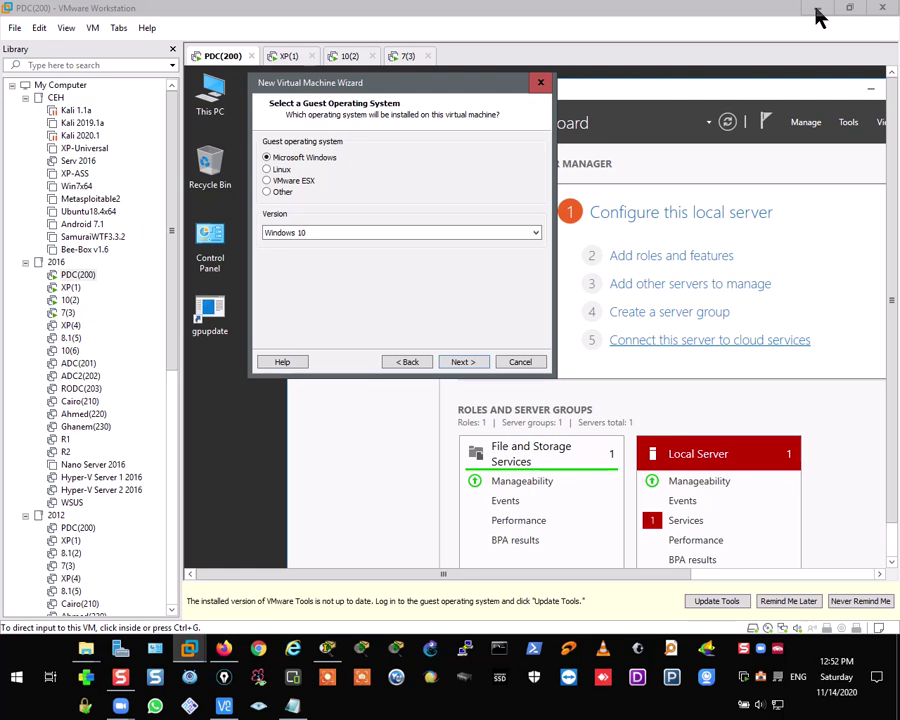
click(226, 706)
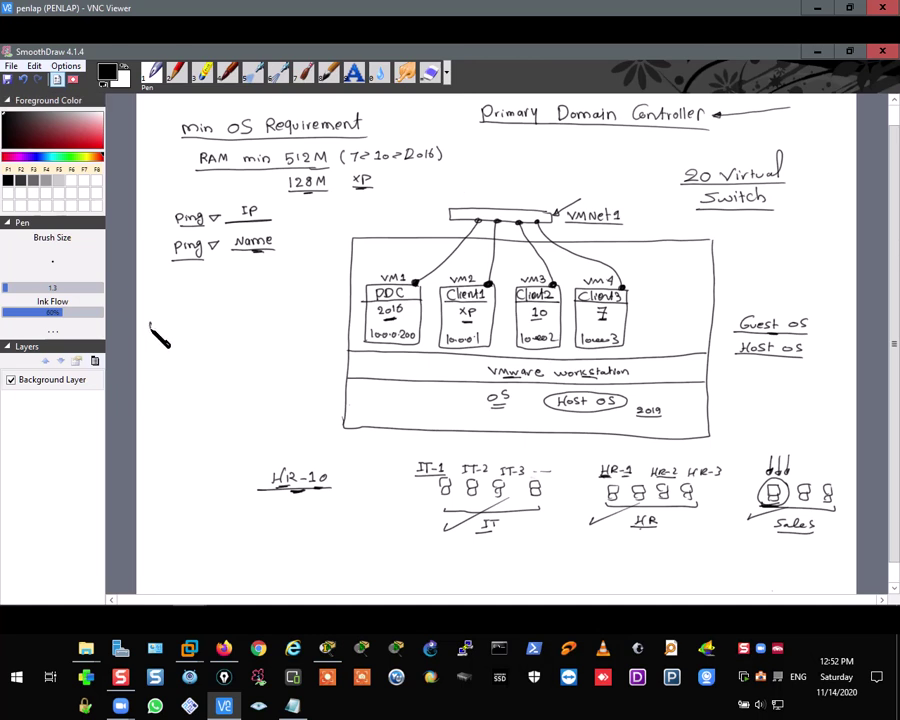
Step: Handwrite 'Recommended H.W' on the whiteboard's left with '2G' written beneath it
mouse_move(160, 327)
mouse_down()
mouse_move(242, 318)
mouse_move(267, 332)
mouse_move(287, 322)
mouse_move(148, 333)
mouse_up()
click(273, 328)
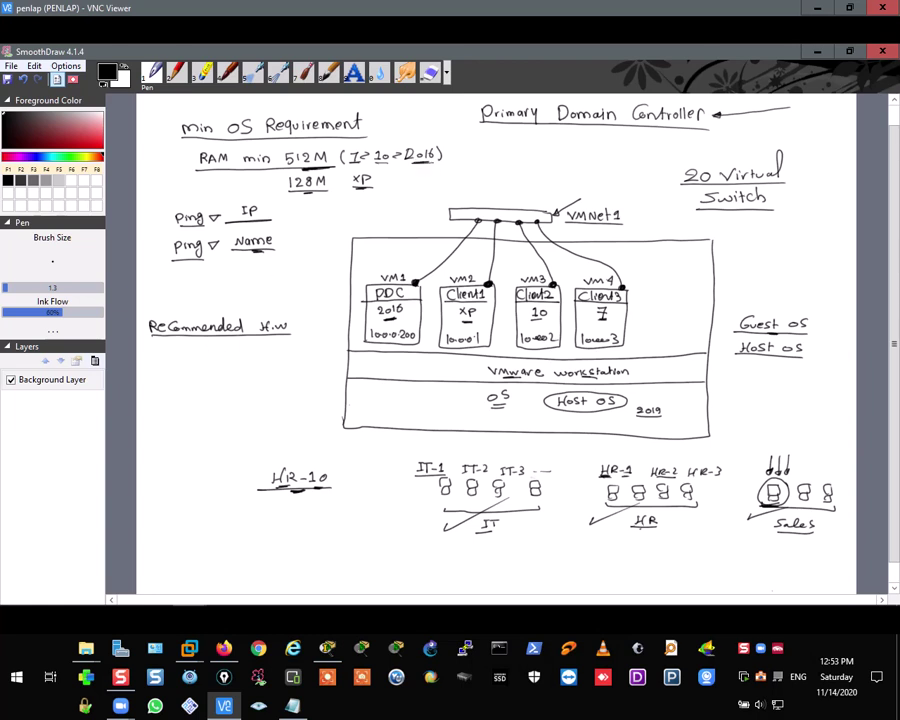
mouse_move(198, 350)
mouse_down()
mouse_move(221, 358)
mouse_move(215, 366)
mouse_up()
click(190, 652)
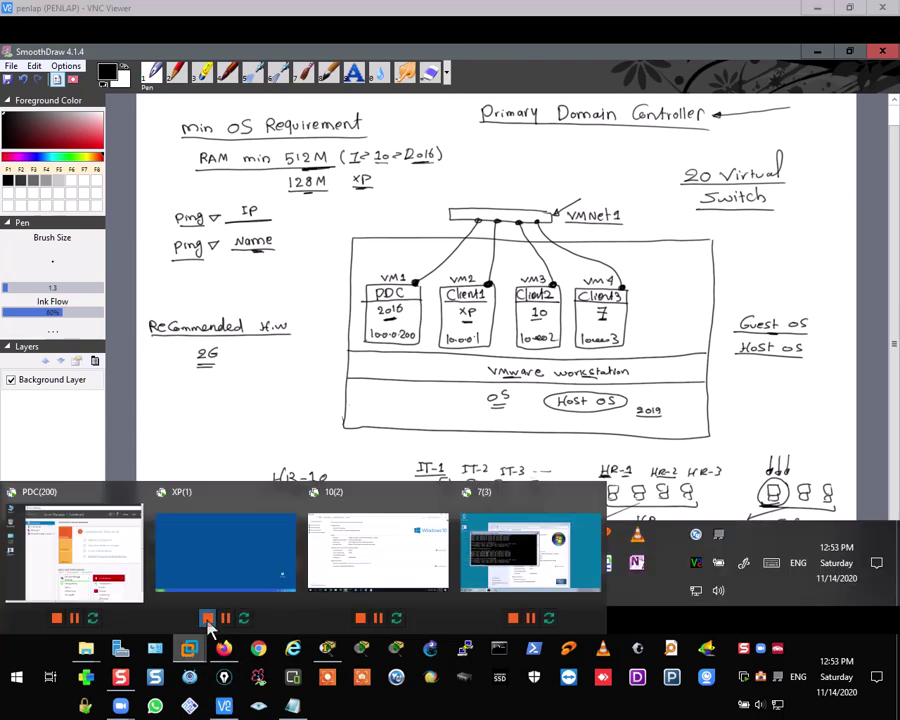
Step: Back in VMware, pick Windows Server 2016 from the wizard's Version list
click(273, 567)
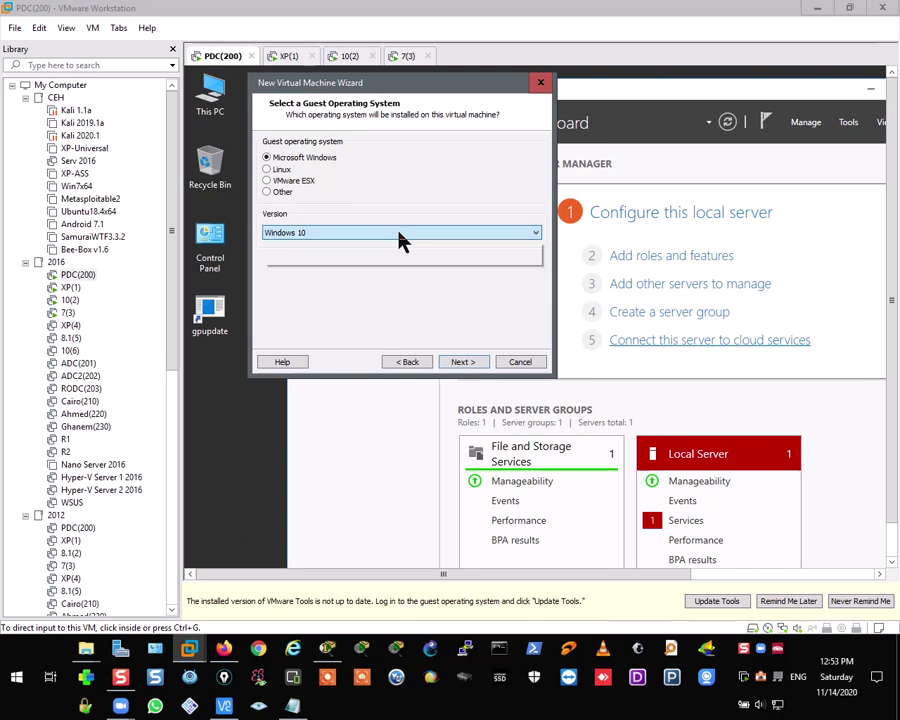
click(401, 237)
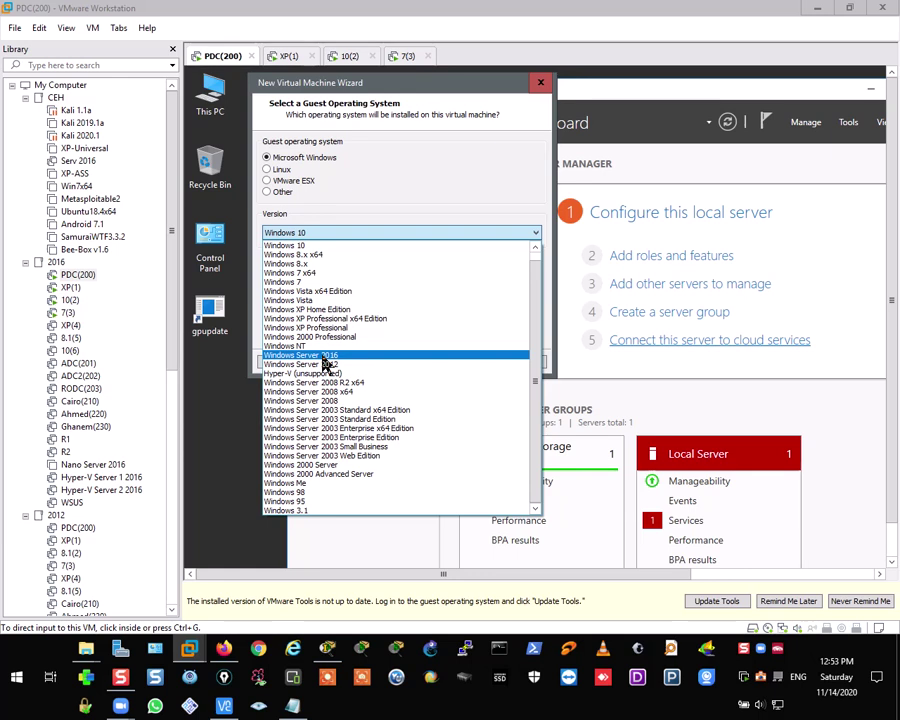
click(323, 357)
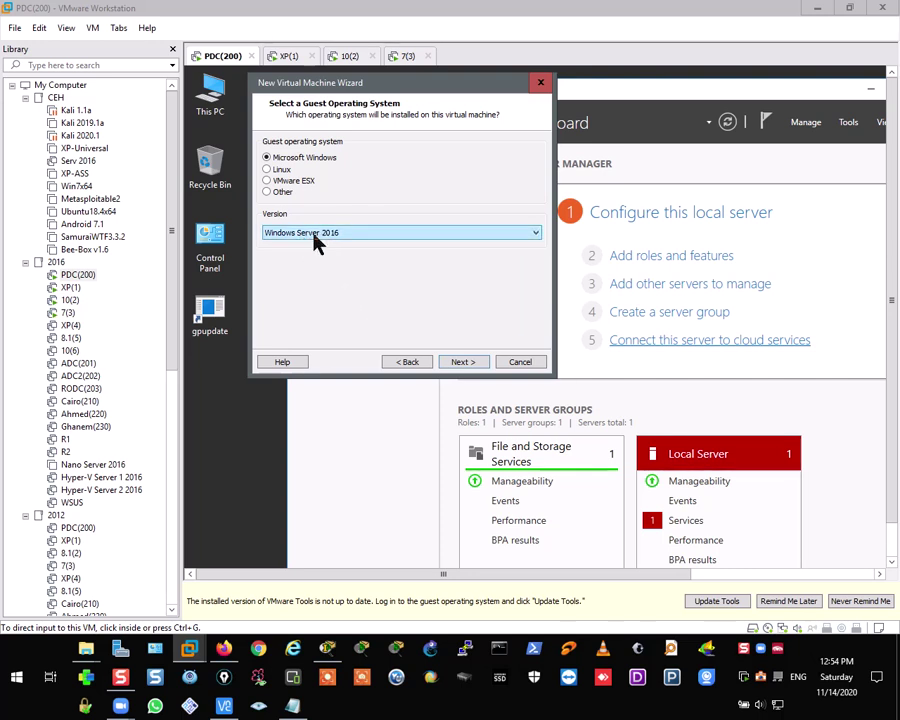
drag(360, 87, 379, 96)
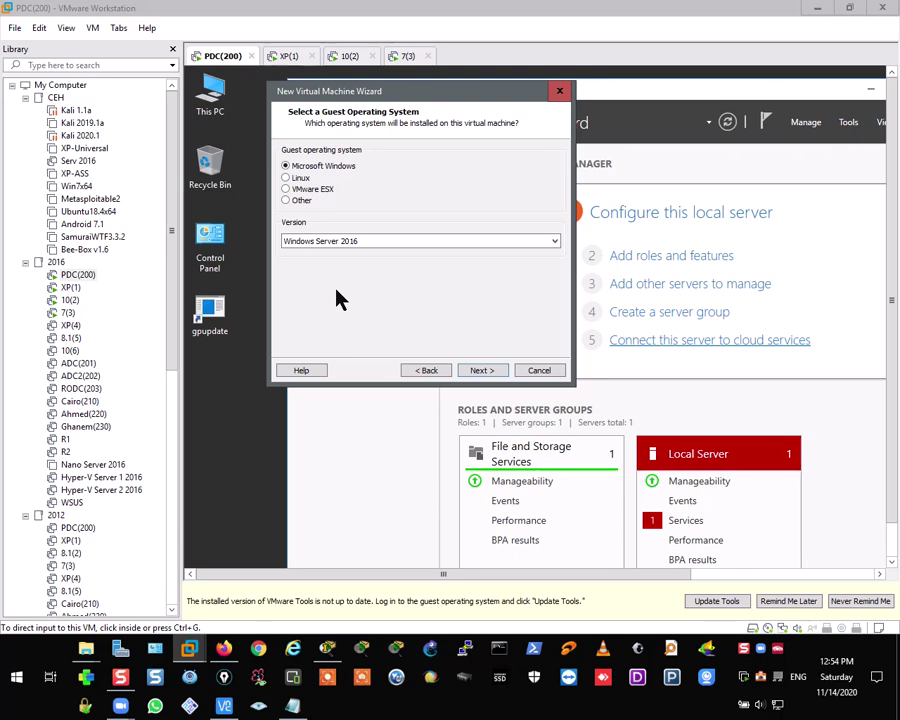
Step: Set the virtual machine's location to the Test 2016 folder on Data (D:)
click(481, 370)
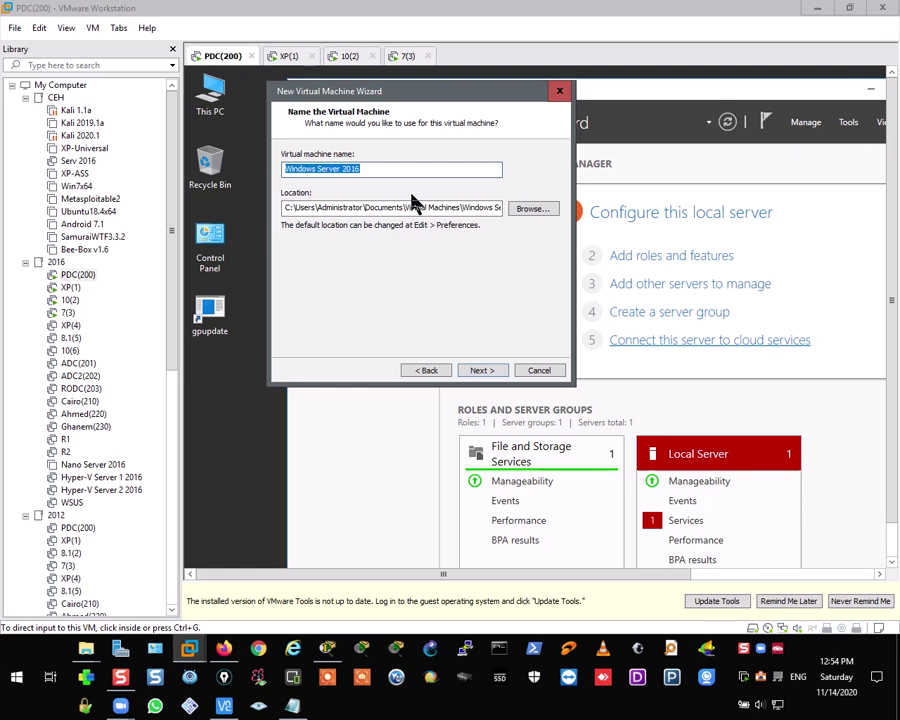
click(532, 212)
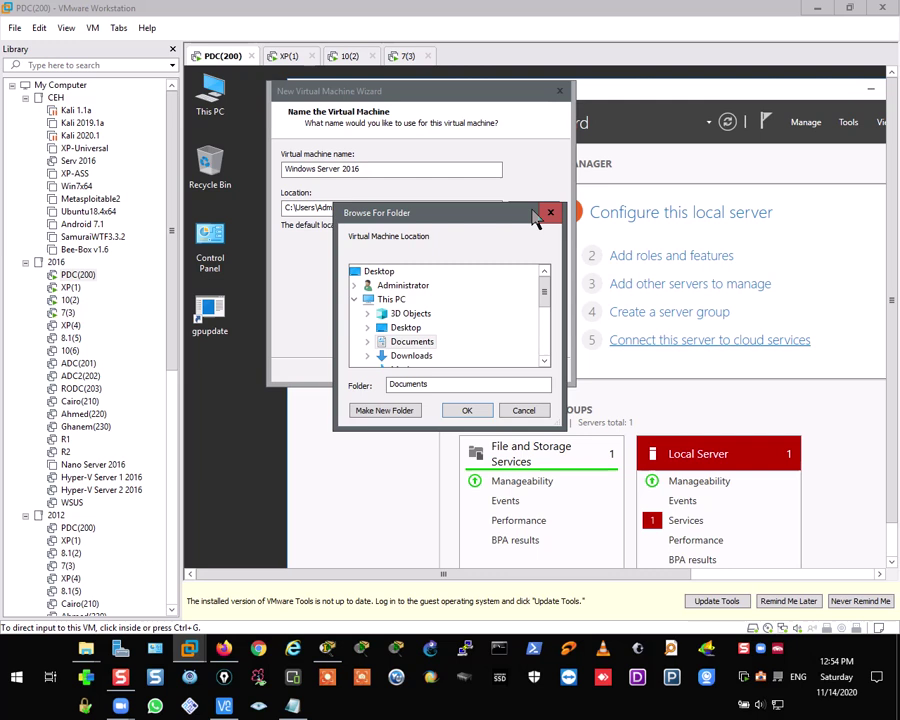
drag(543, 296, 540, 338)
click(410, 300)
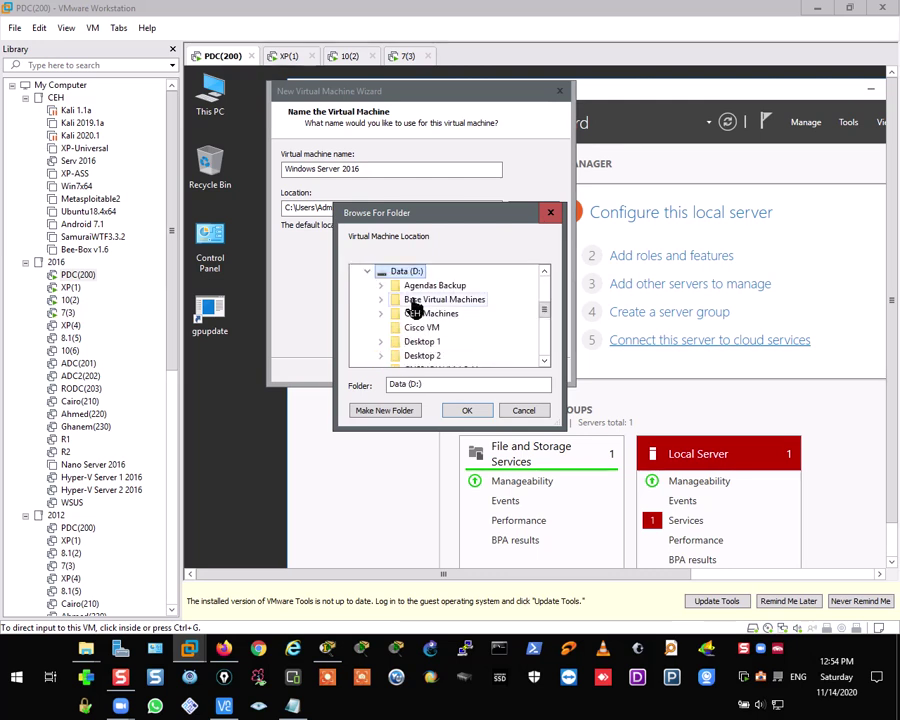
drag(548, 316, 550, 336)
click(424, 328)
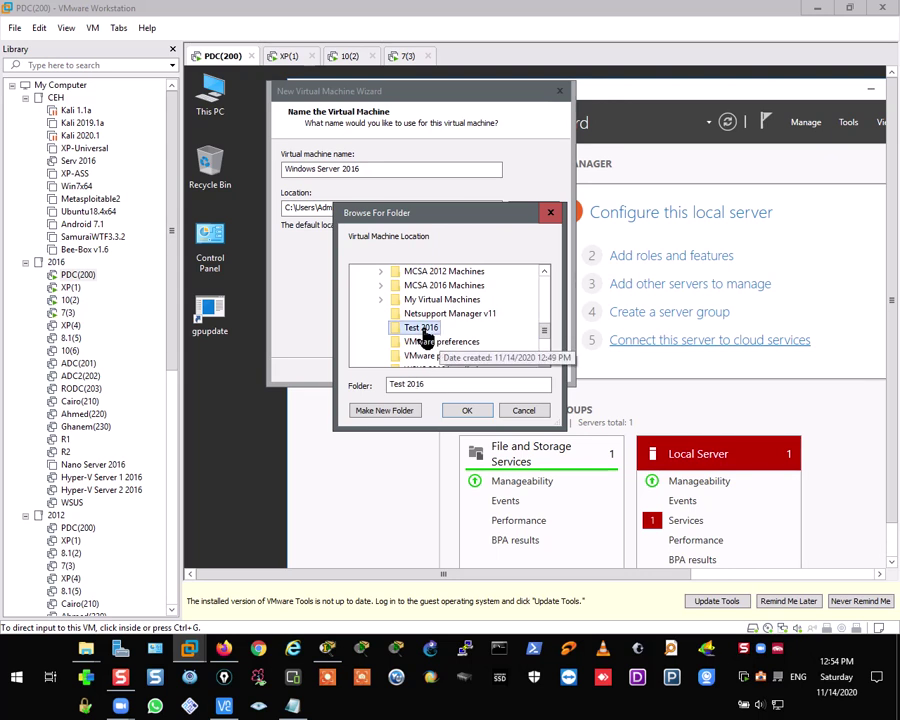
click(463, 410)
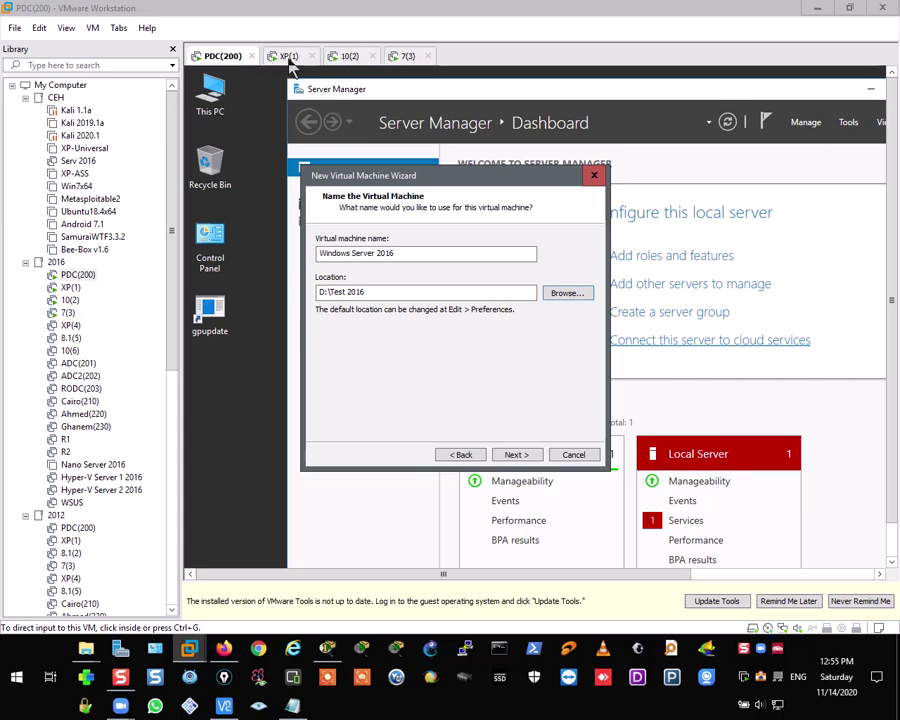
Step: Rename the virtual machine to 'Test 2016' and continue to the disk capacity step
drag(414, 251, 275, 243)
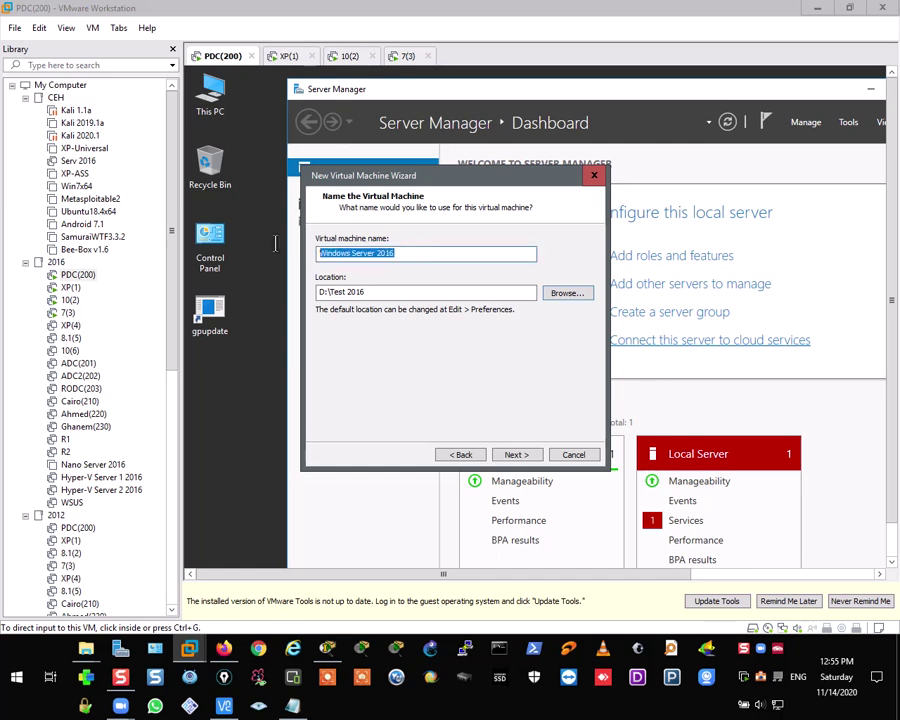
text(Testr)
key(BackSpace)
text(2016)
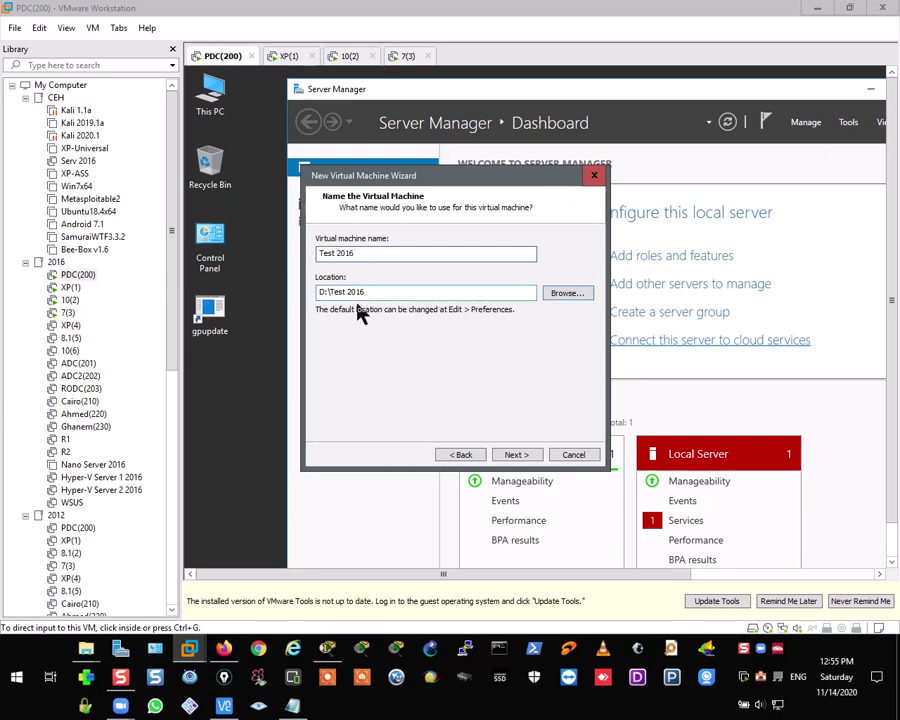
click(516, 454)
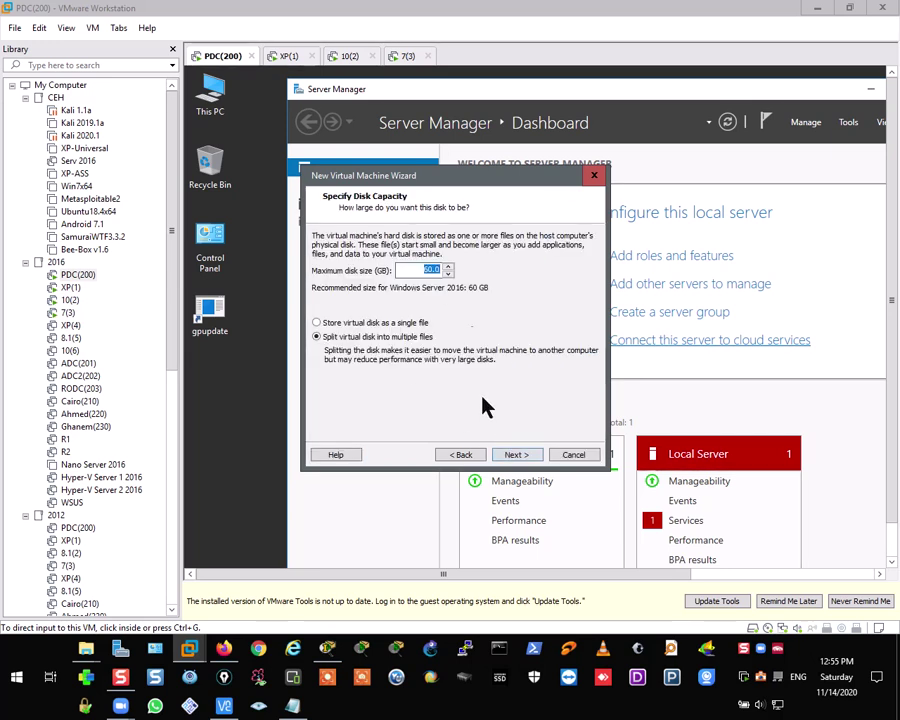
Step: Keep the 60.0 GB maximum disk size and choose storing the virtual disk as a single file
drag(490, 181, 431, 170)
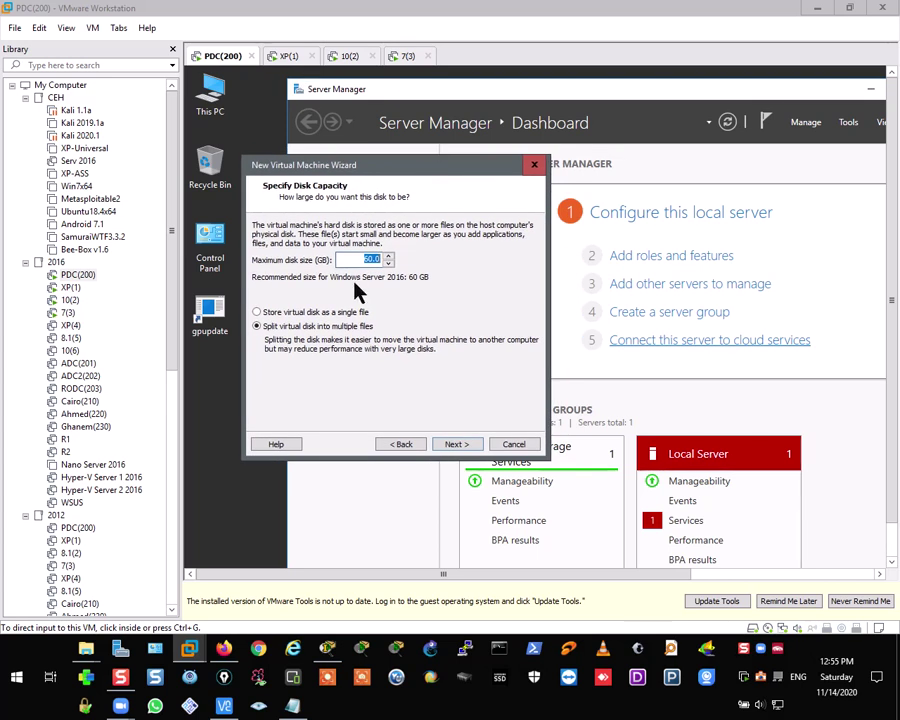
drag(360, 259, 379, 259)
click(352, 260)
double_click(358, 260)
click(258, 312)
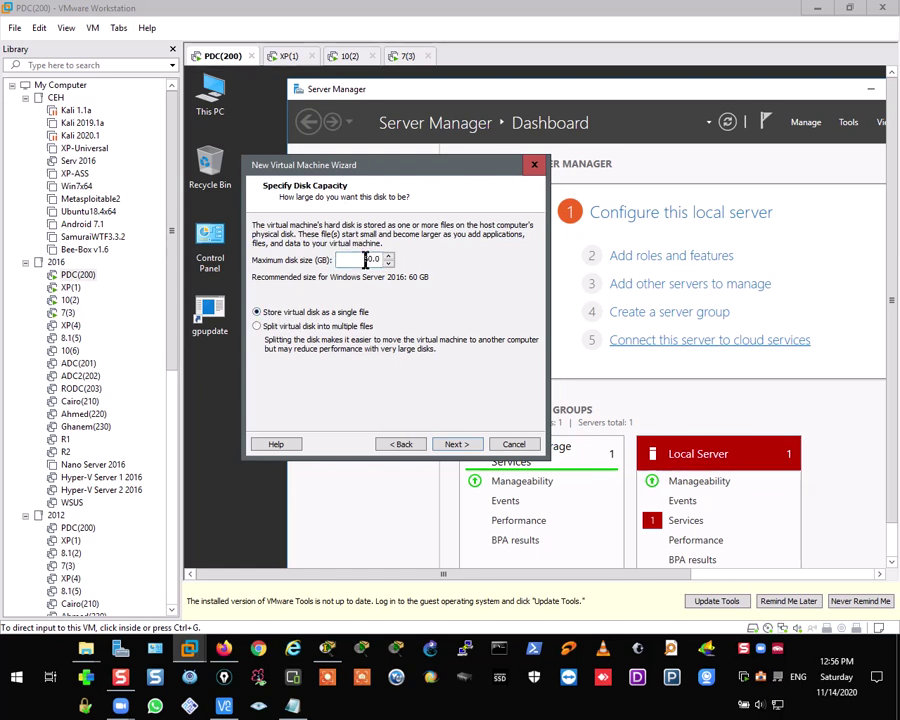
Step: After briefly trying 61.0 GB and split files, settle on a 60.0 GB single-file disk and advance
double_click(365, 258)
text(61.0)
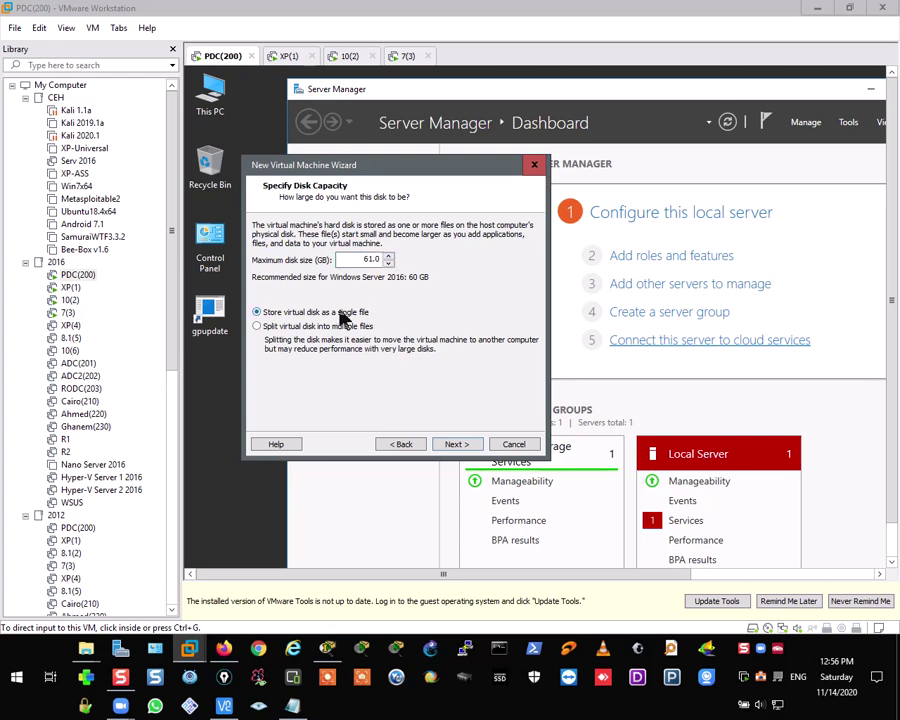
click(296, 328)
scroll(369, 262, up, 1)
click(319, 314)
drag(357, 259, 410, 262)
click(388, 263)
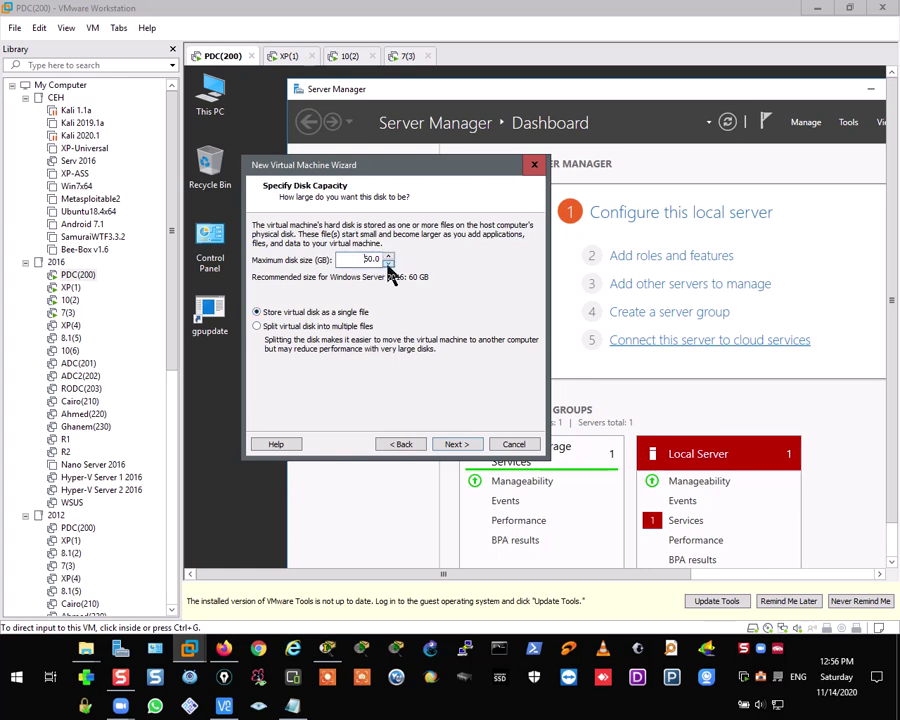
click(452, 445)
Step: Finish the wizard to create Test 2016 and select its Memory device on the summary page
click(455, 446)
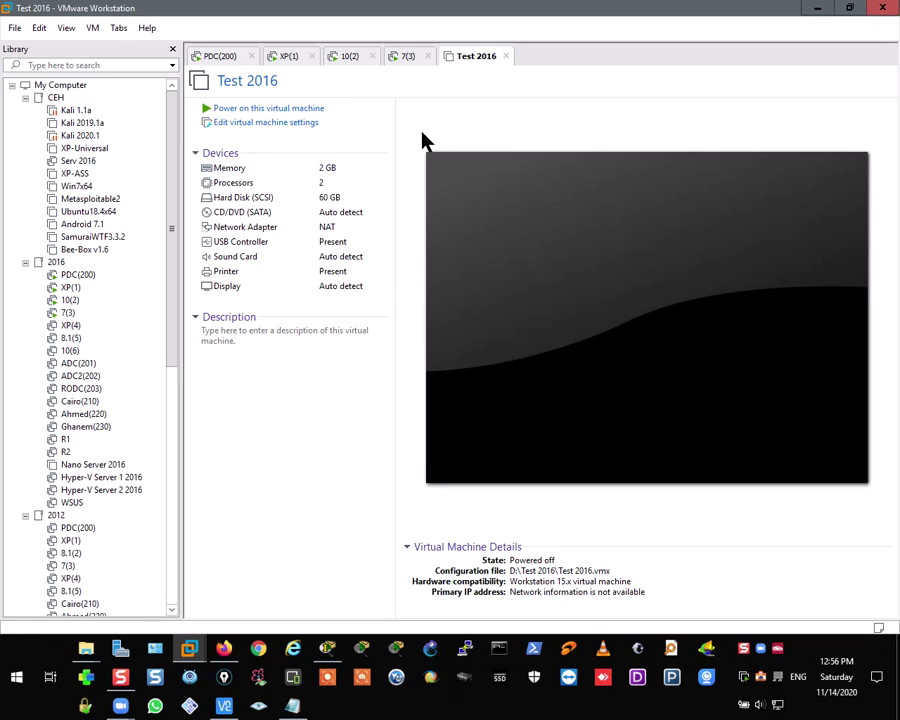
click(288, 175)
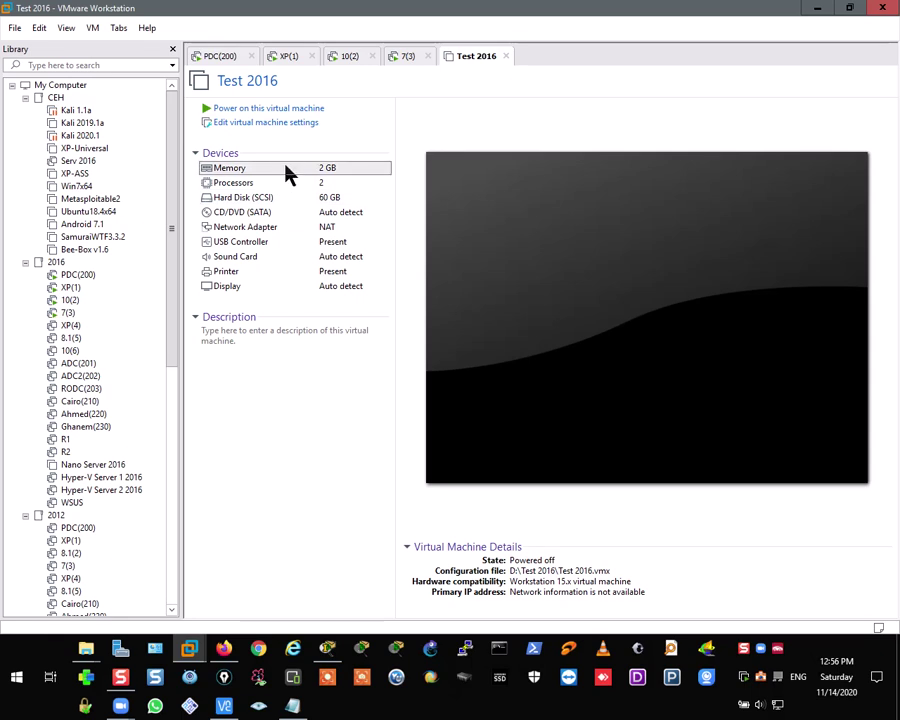
Step: Lower Test 2016's memory to about 1448 MB (1.4 GB) in Virtual Machine Settings
double_click(286, 170)
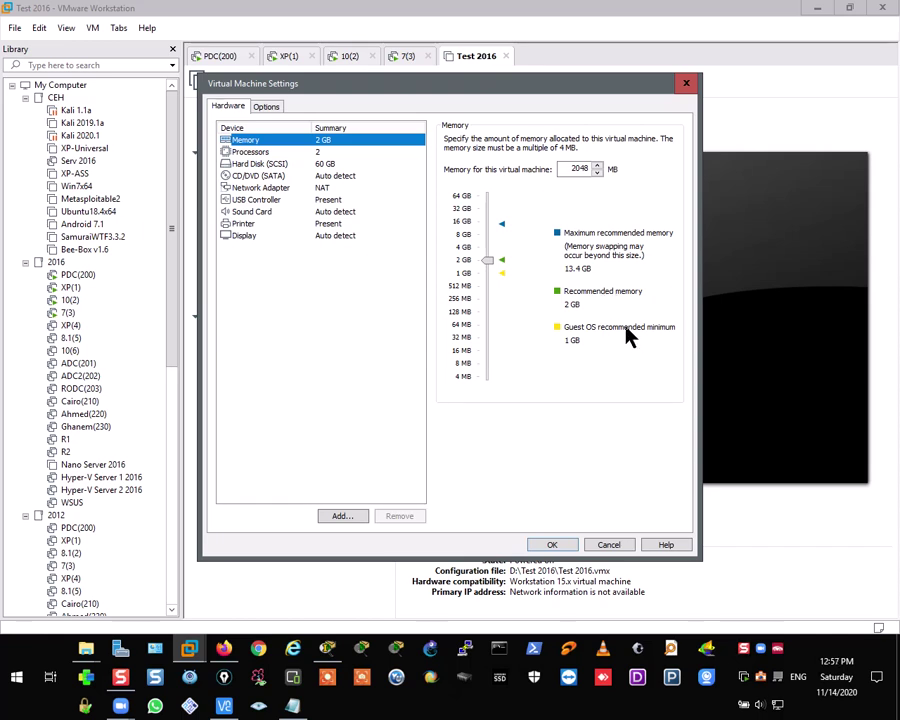
drag(412, 88, 432, 89)
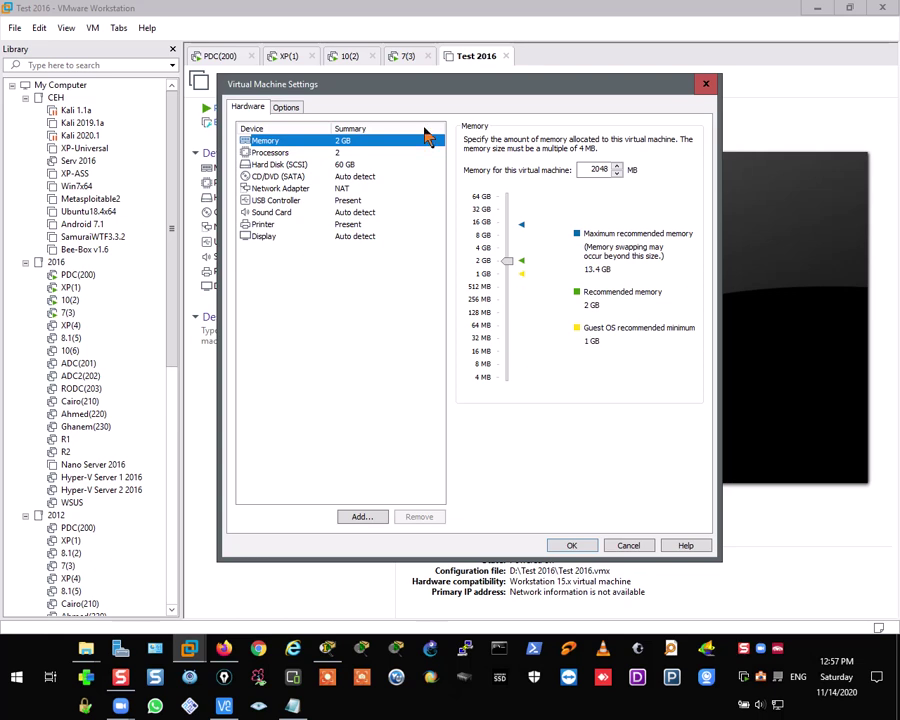
drag(434, 90, 552, 108)
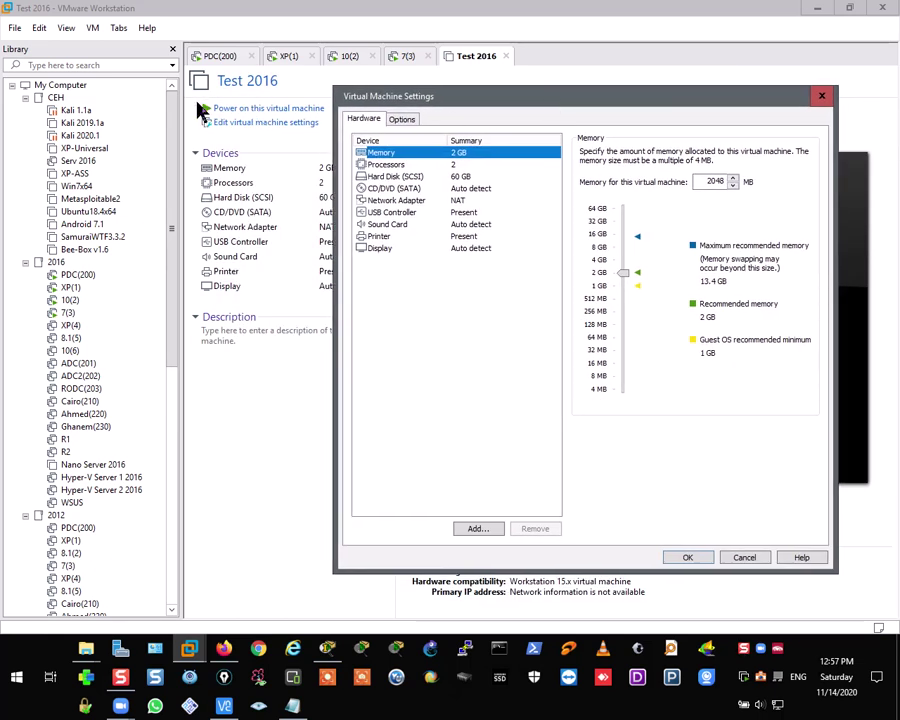
drag(623, 273, 623, 281)
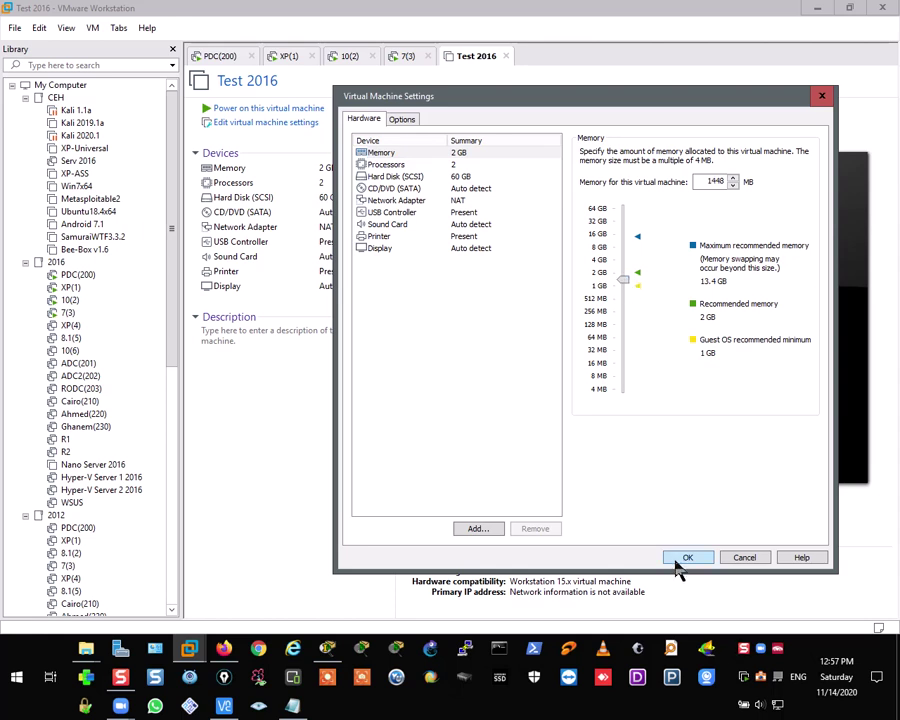
click(403, 181)
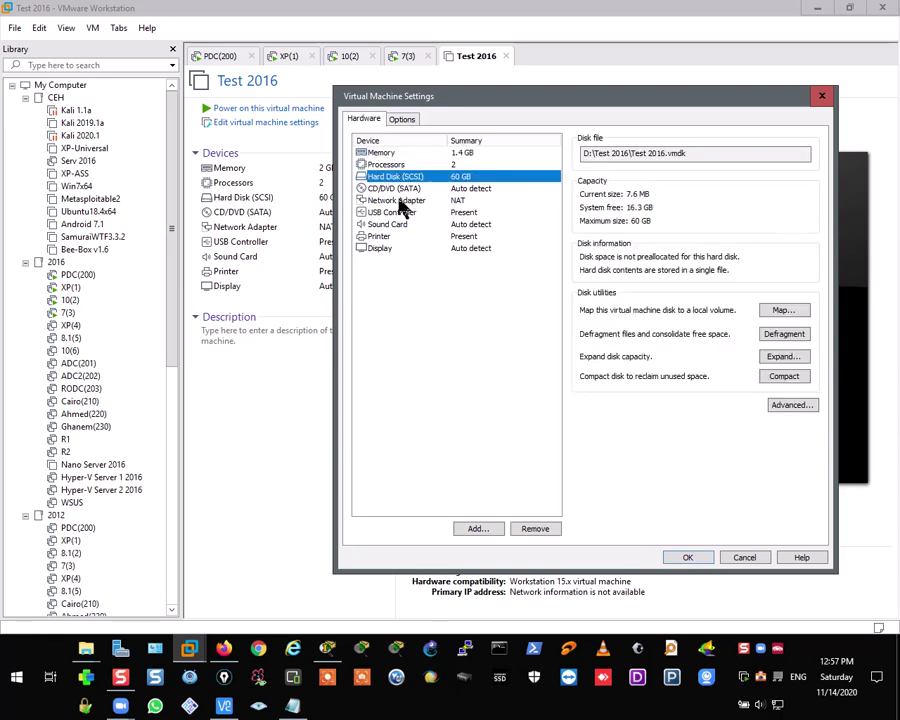
Step: Connect the network adapter to Custom VMnet1 (Host-only) and apply the settings
click(402, 202)
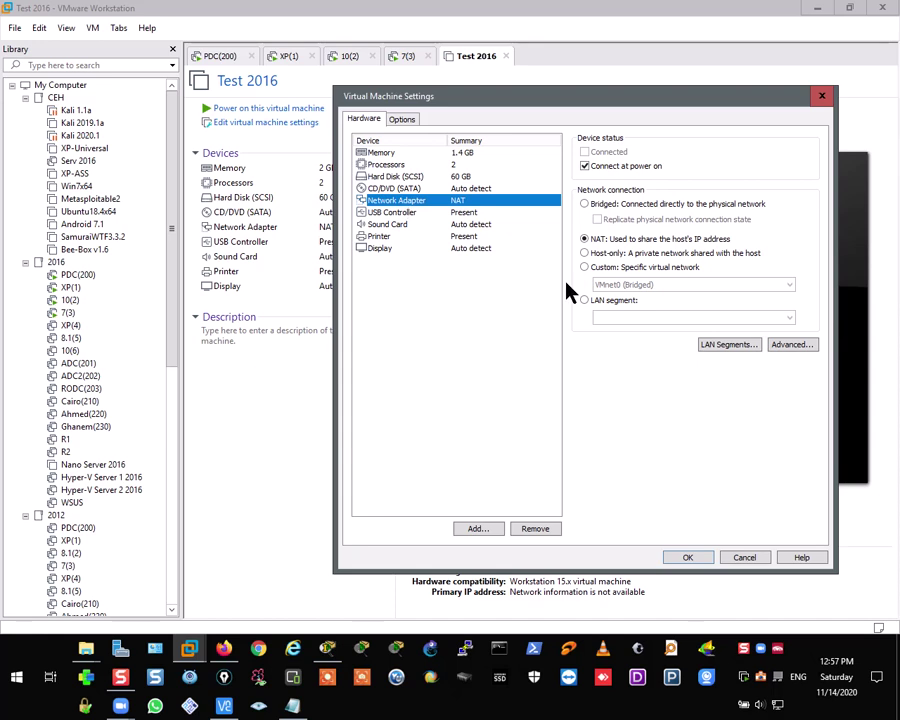
click(601, 269)
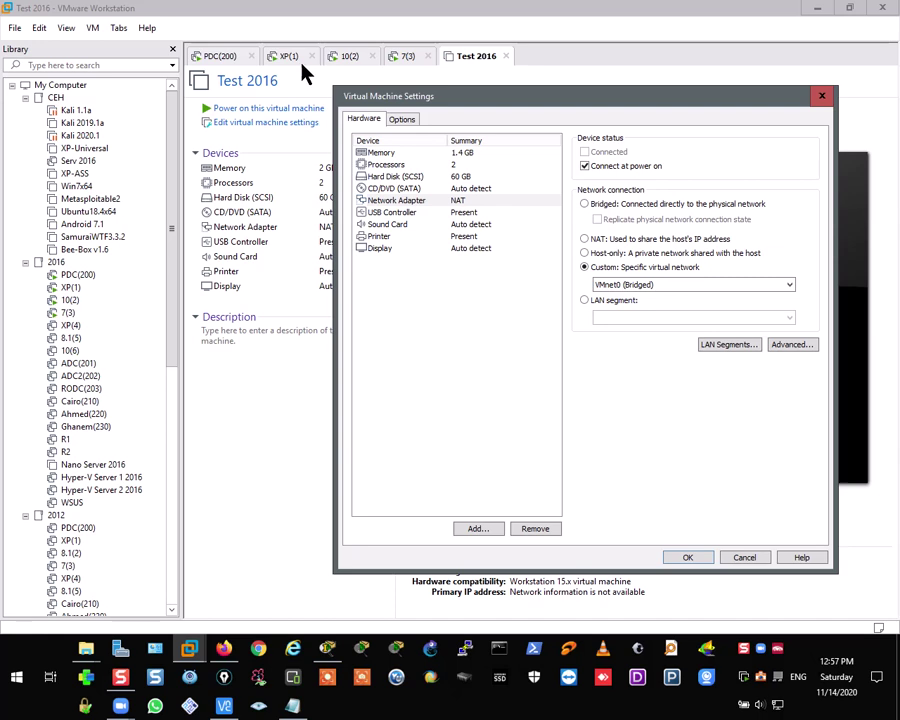
click(655, 287)
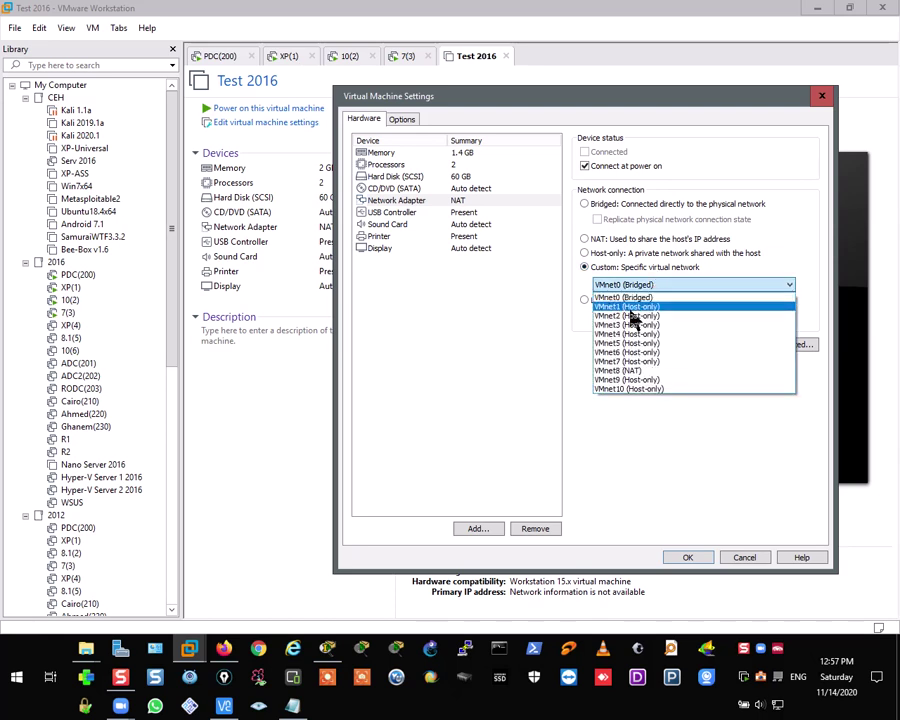
click(614, 307)
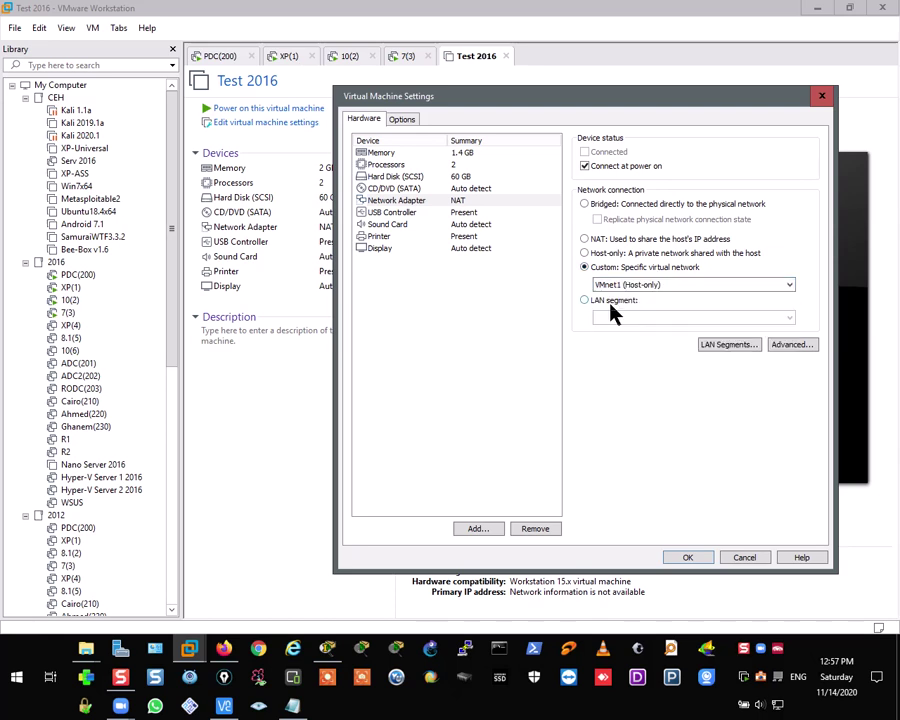
click(688, 557)
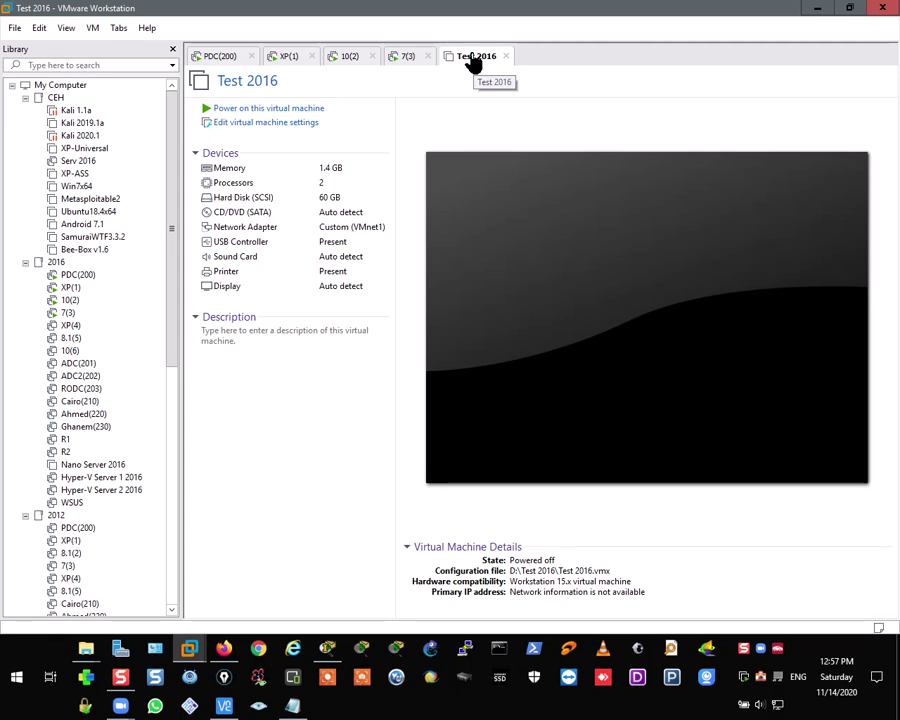
Step: Power on Test 2016, then minimize VMware Workstation to reveal the whiteboard
click(255, 108)
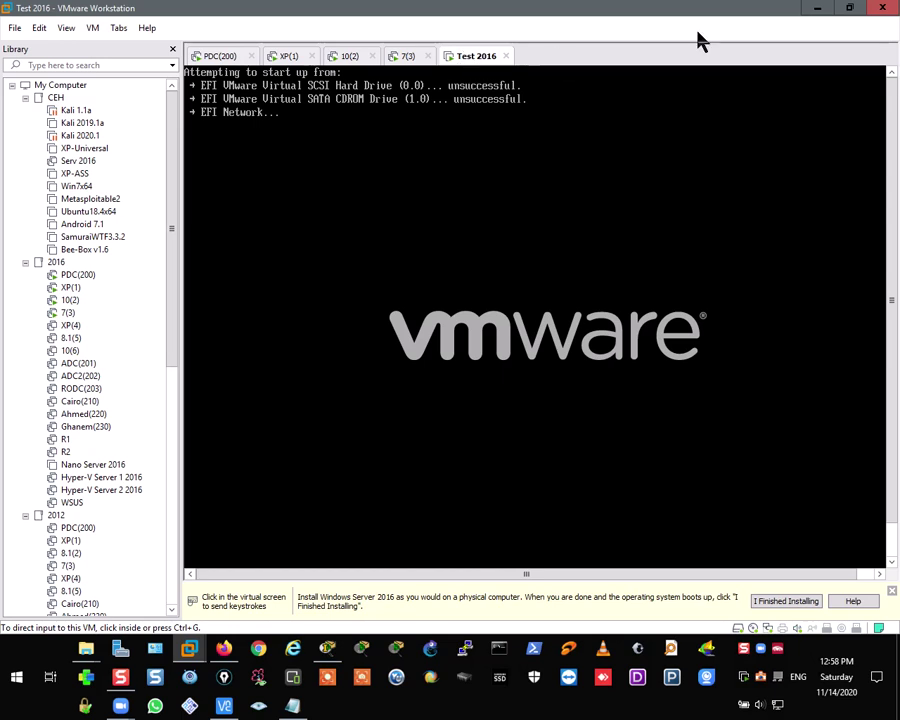
click(817, 9)
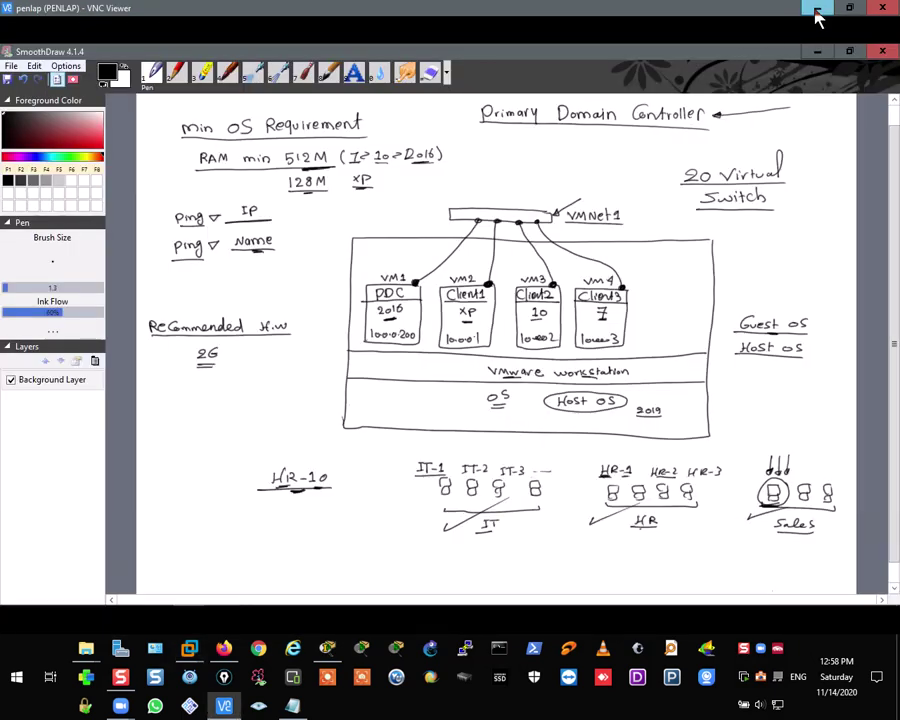
Step: Bring Firefox's MEGA 'MCSA MCSE Tools' folder page to the front
click(231, 647)
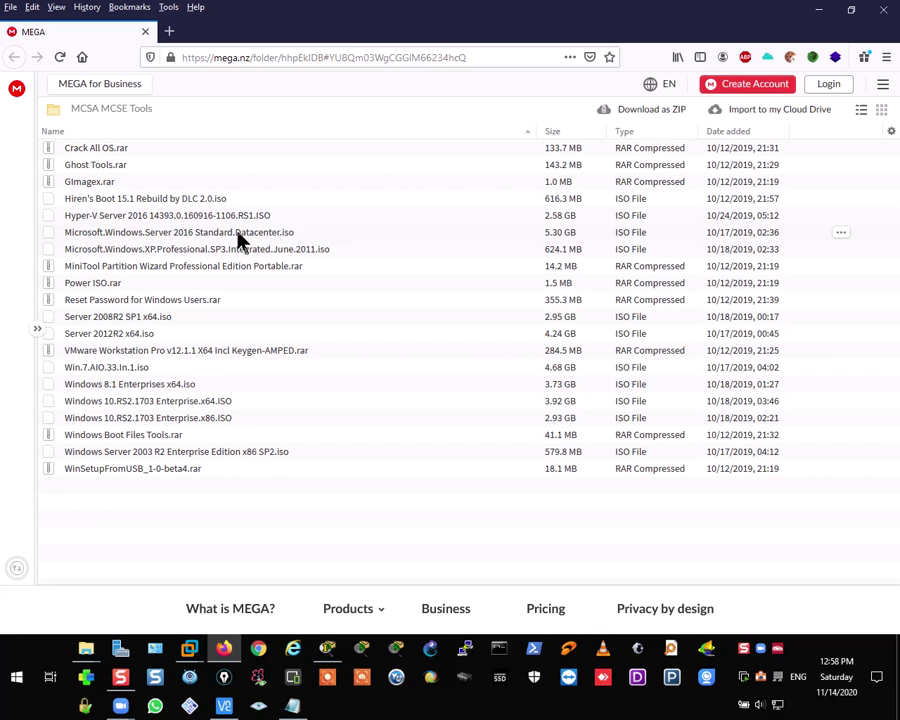
Step: Navigate to MCSA MCSE Materials > 3- Tools > 3- Operating Systems in a maximized folder window
click(818, 10)
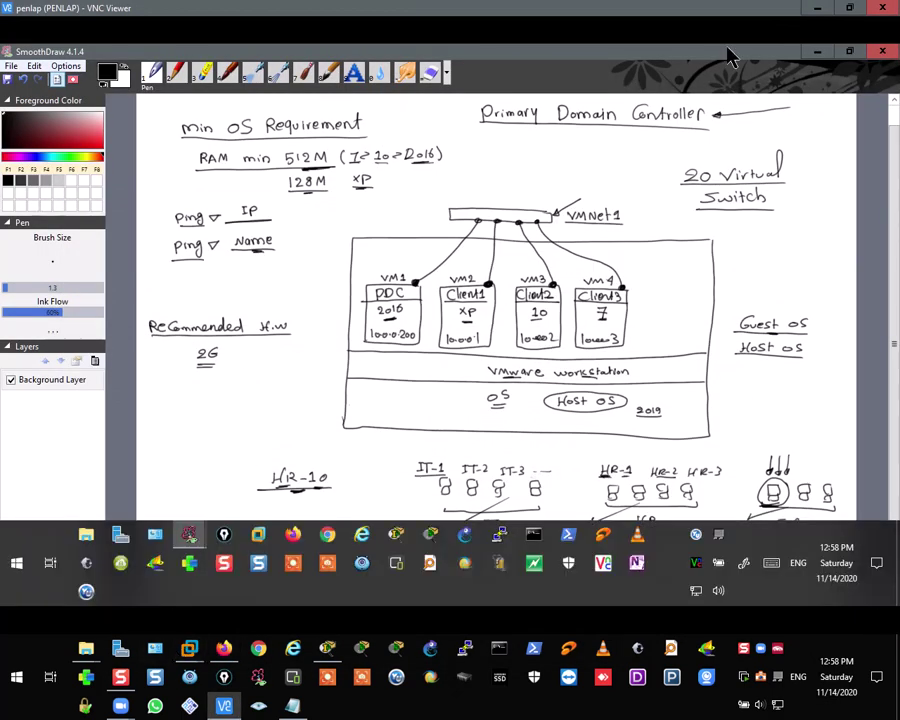
click(86, 648)
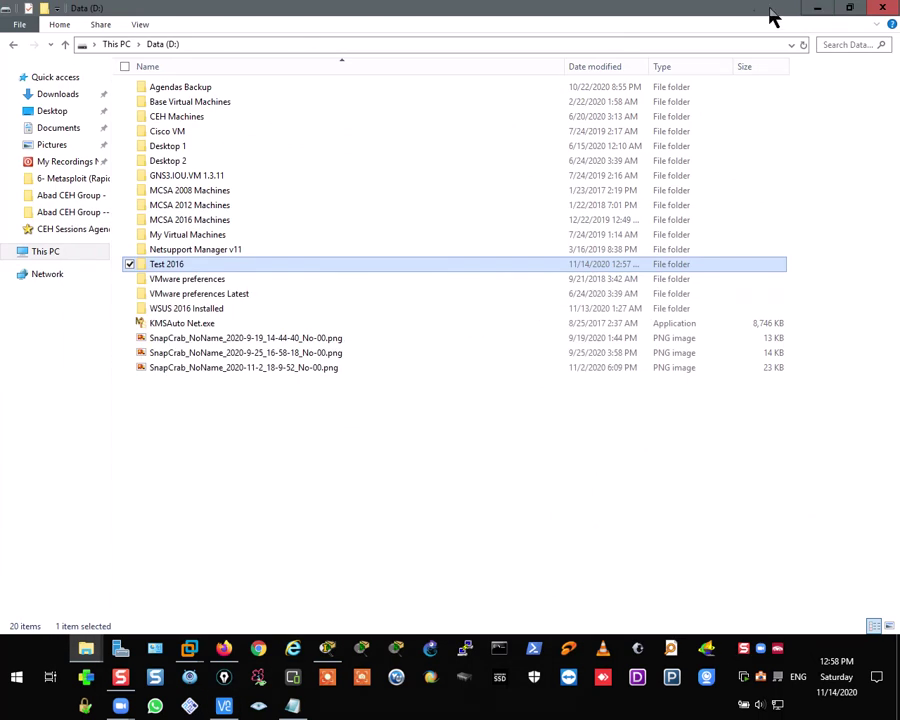
key(super+d)
double_click(25, 240)
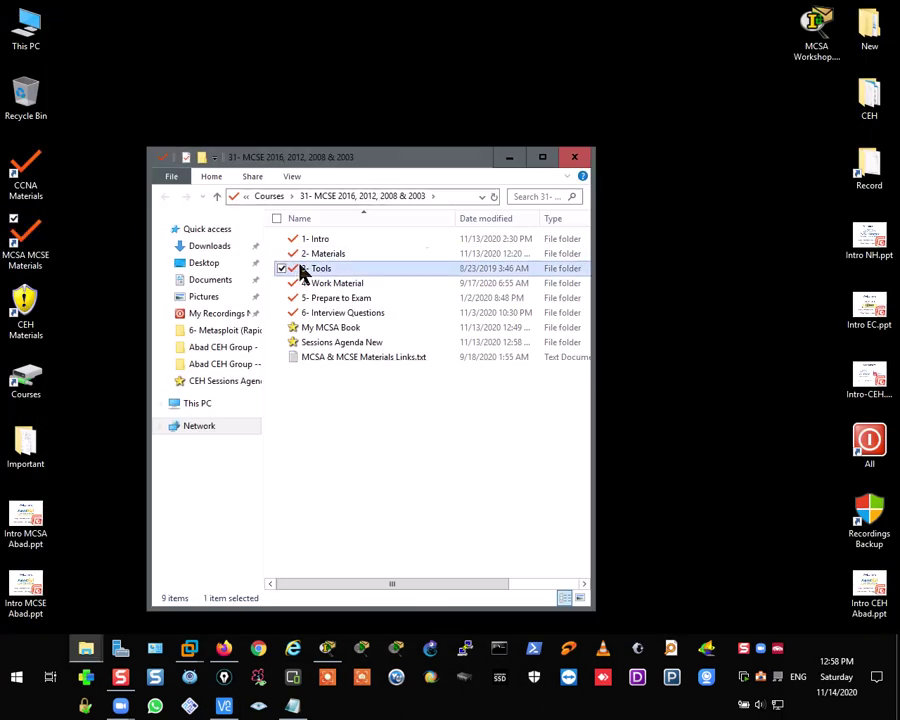
double_click(301, 267)
click(543, 157)
double_click(167, 118)
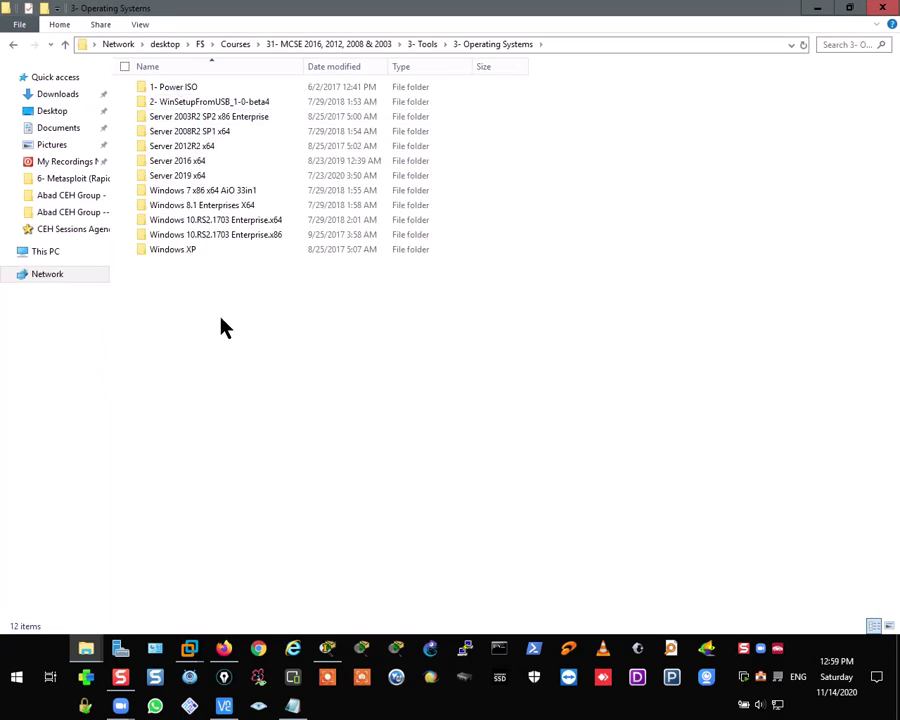
Step: Point out the OS folders, Windows XP through 10 and Server 2003R2 through 2019
click(190, 250)
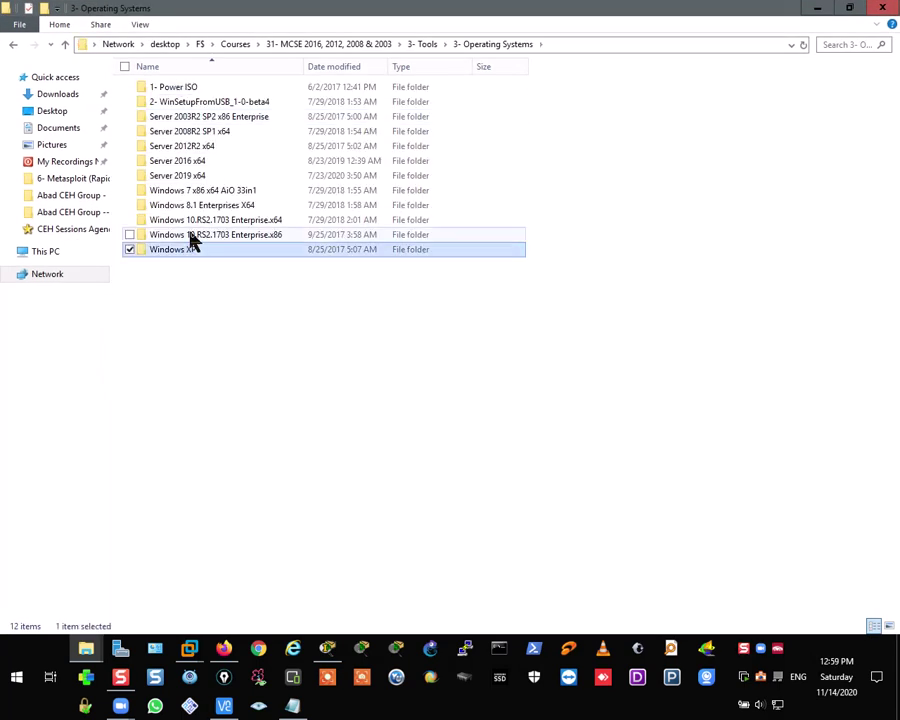
click(190, 221)
click(190, 205)
click(190, 191)
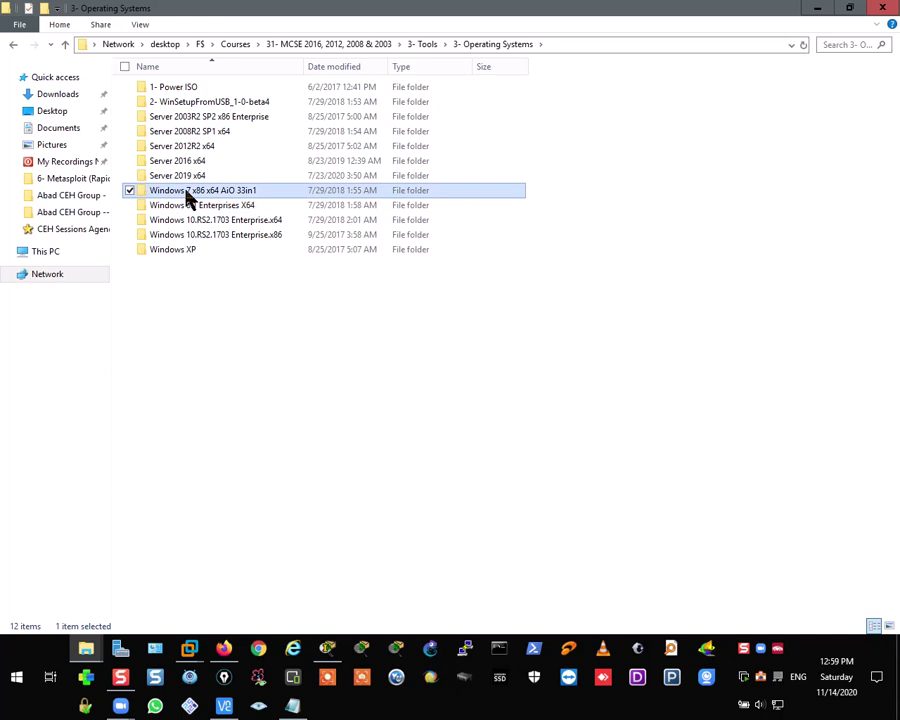
click(194, 118)
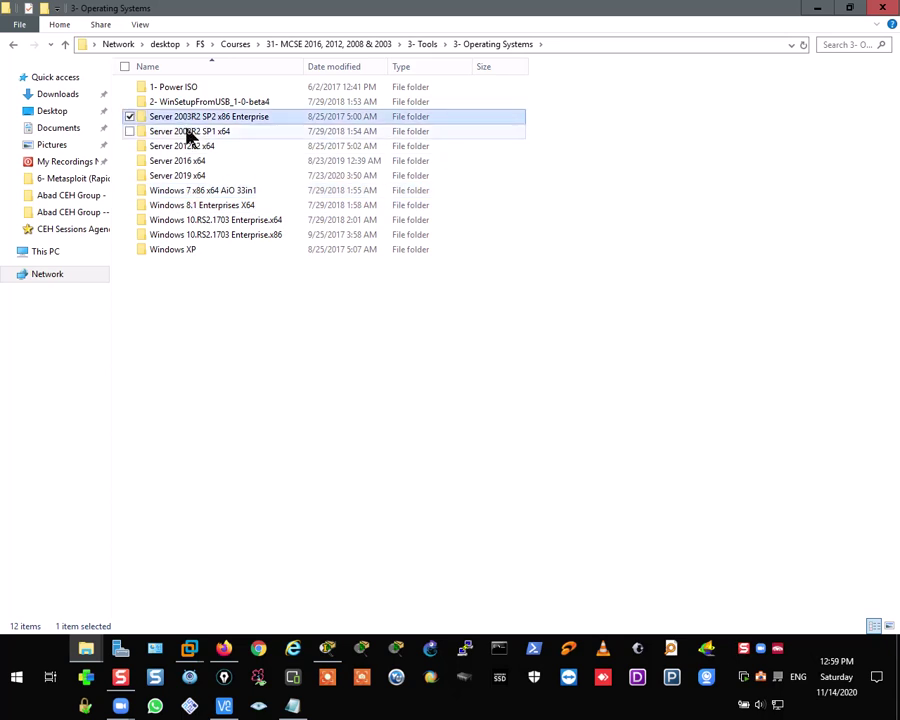
click(188, 134)
click(188, 147)
click(187, 161)
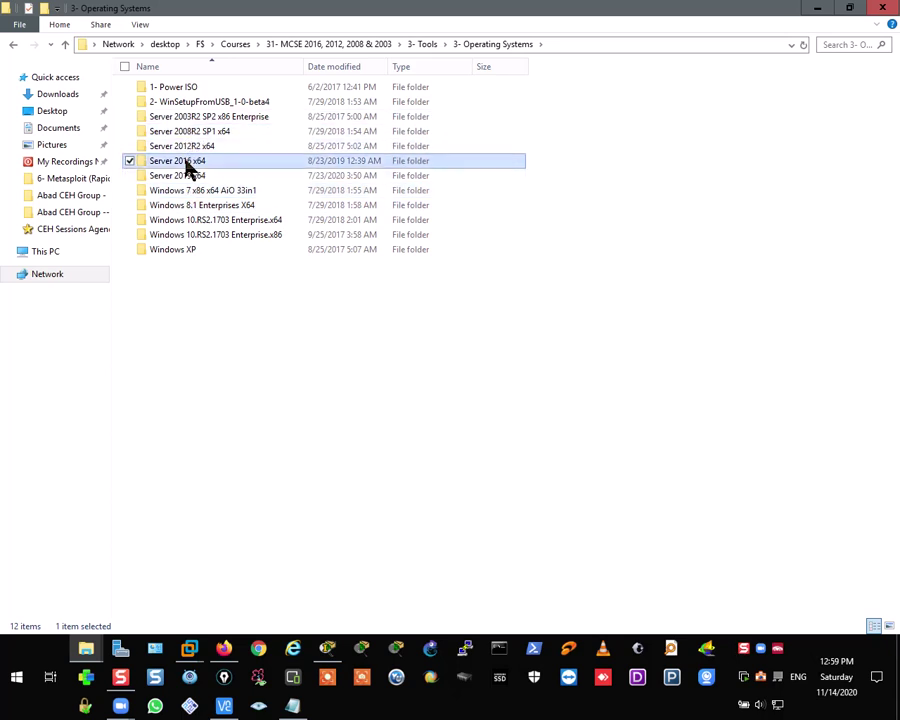
click(187, 176)
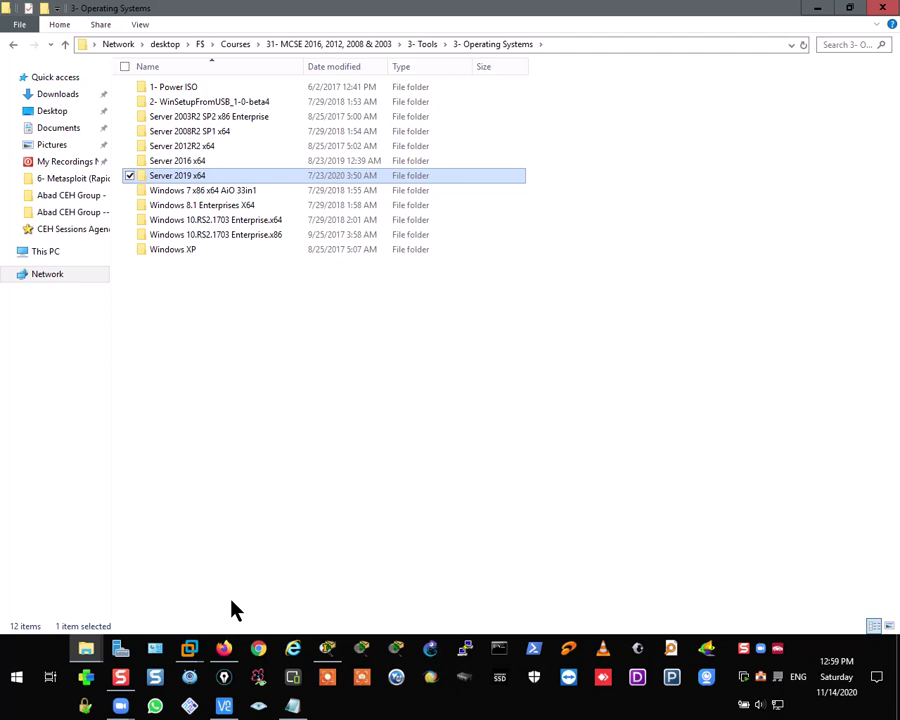
Step: Open the Server 2016 x64 folder and widen the Name column to show full file names
click(224, 648)
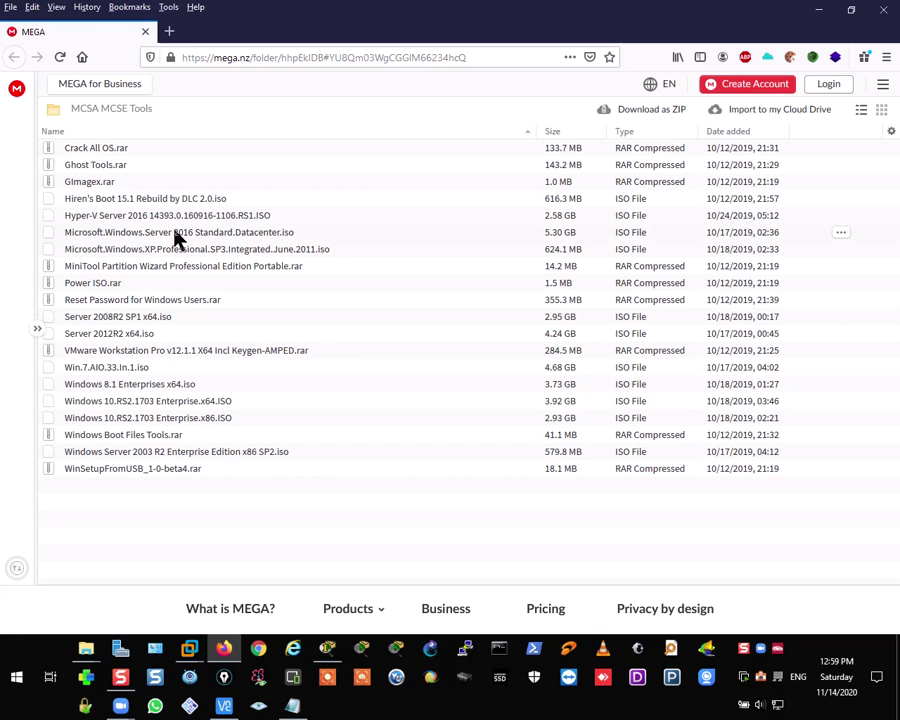
click(818, 9)
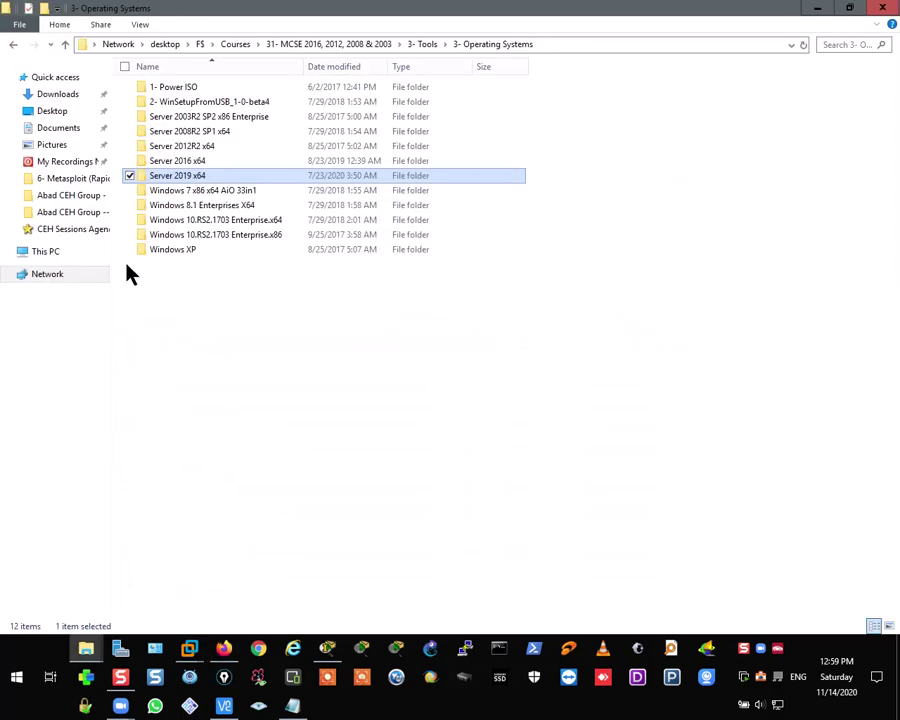
double_click(182, 161)
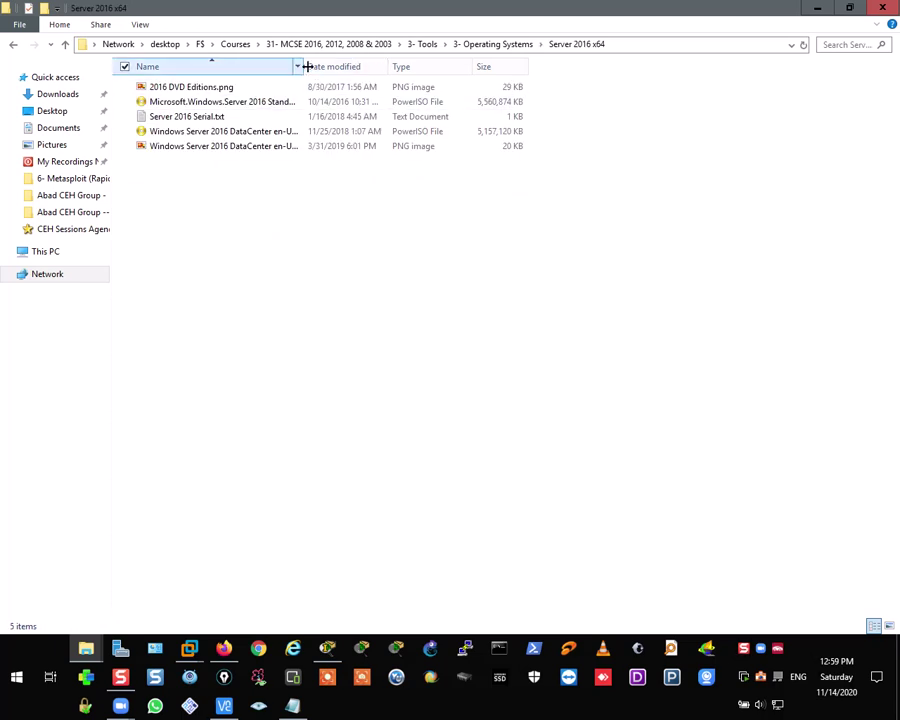
drag(306, 66, 516, 70)
Step: Copy the Server 2016 x64 folder path, then switch to the Test 2016 virtual machine
click(290, 102)
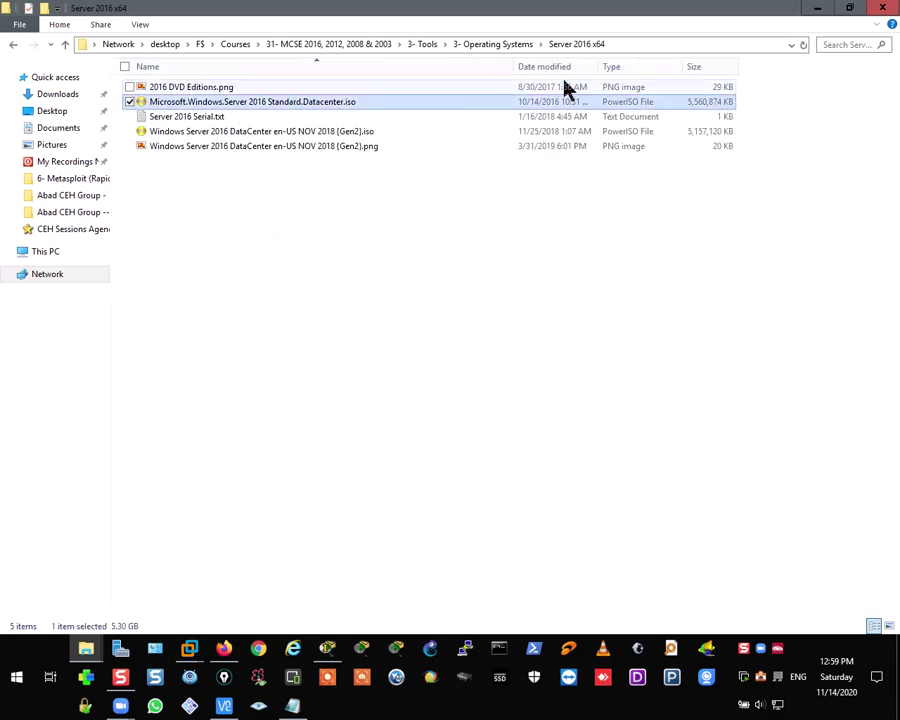
click(620, 46)
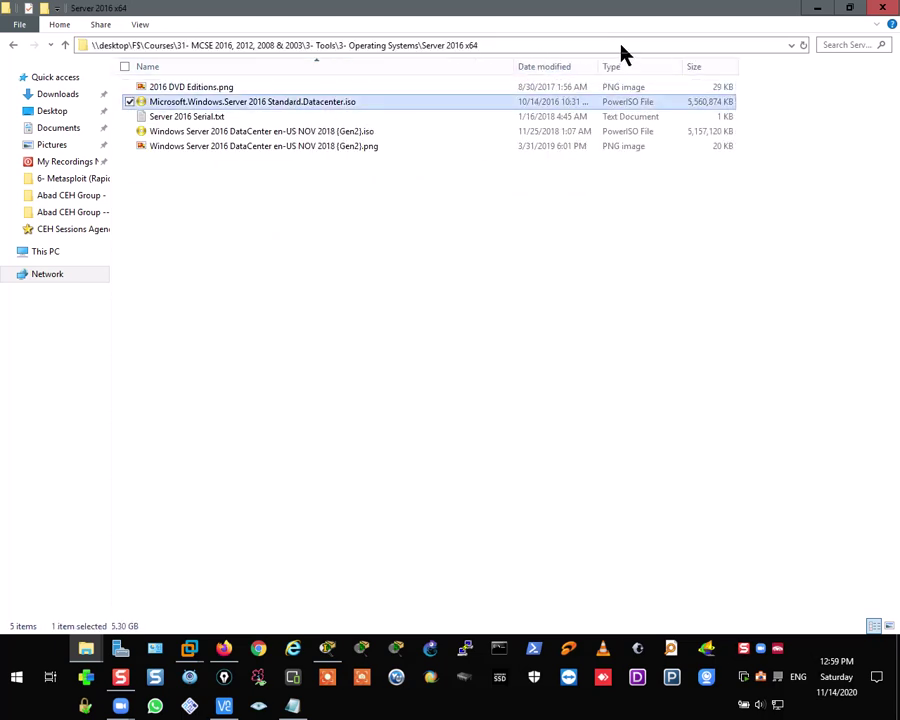
right_click(436, 44)
click(470, 85)
click(336, 232)
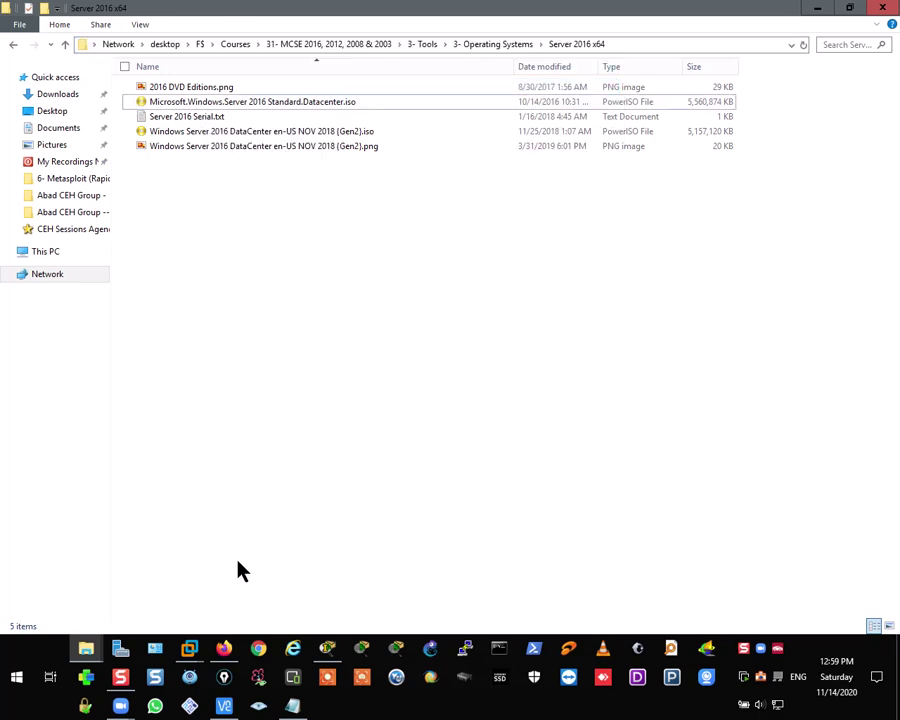
mouse_move(189, 646)
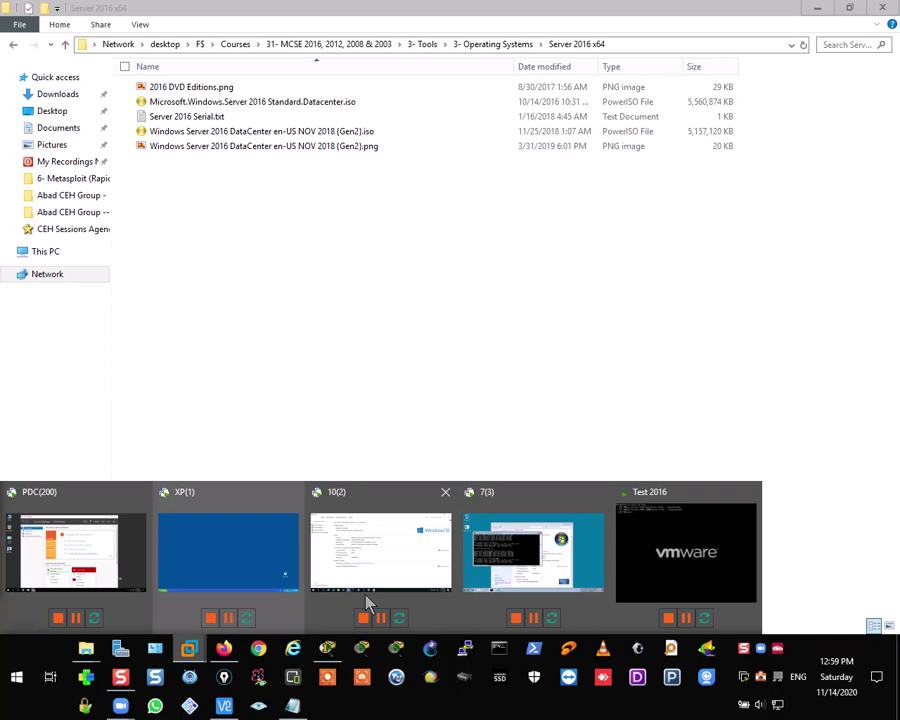
click(676, 520)
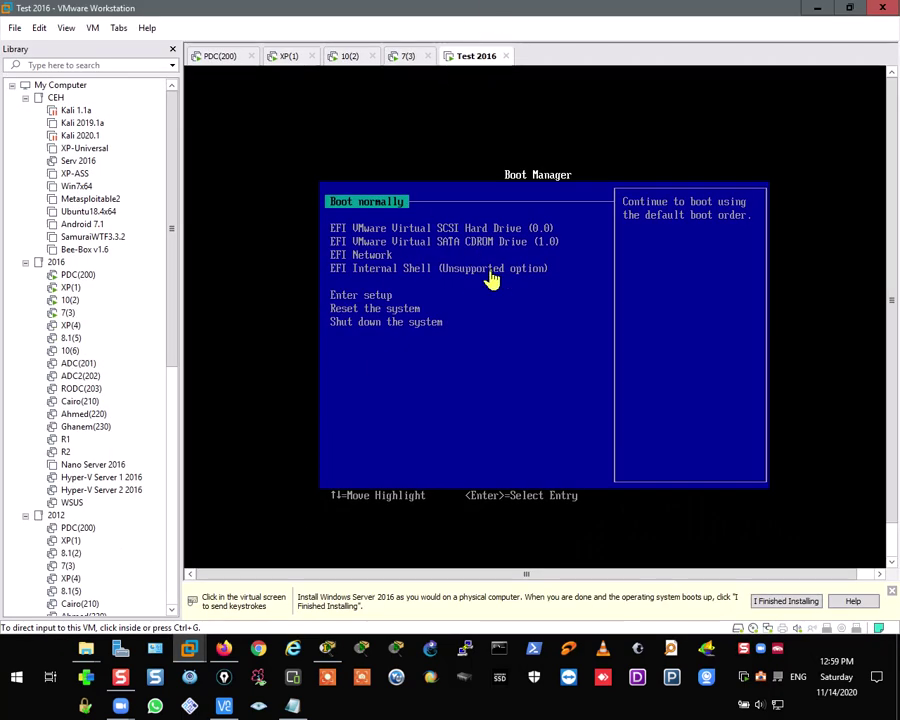
Step: Switch Test 2016's CD/DVD (SATA) drive in Settings to use an ISO image file
right_click(461, 58)
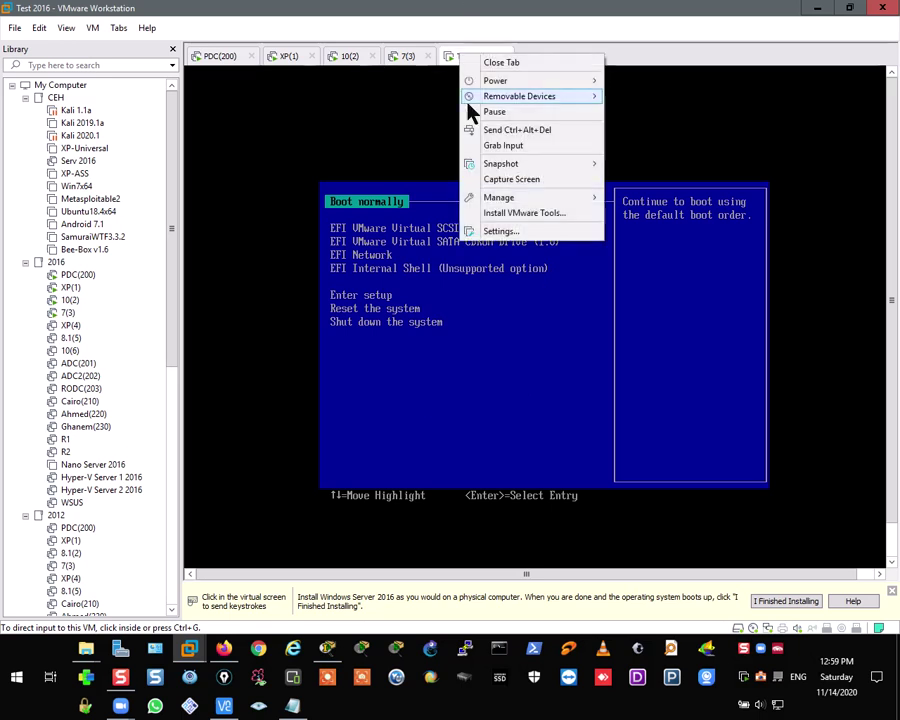
click(502, 233)
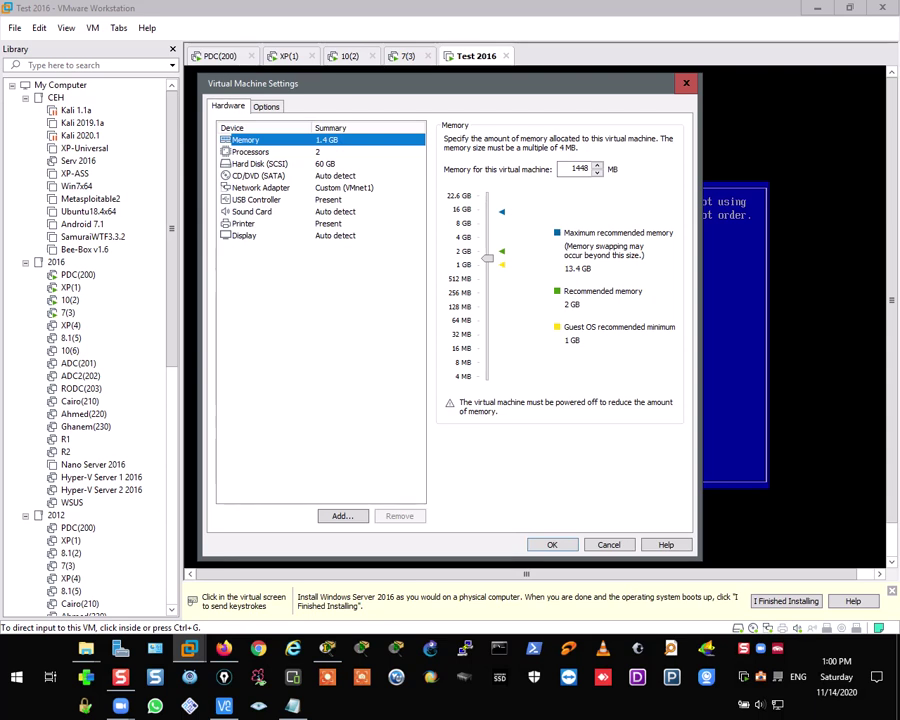
click(262, 178)
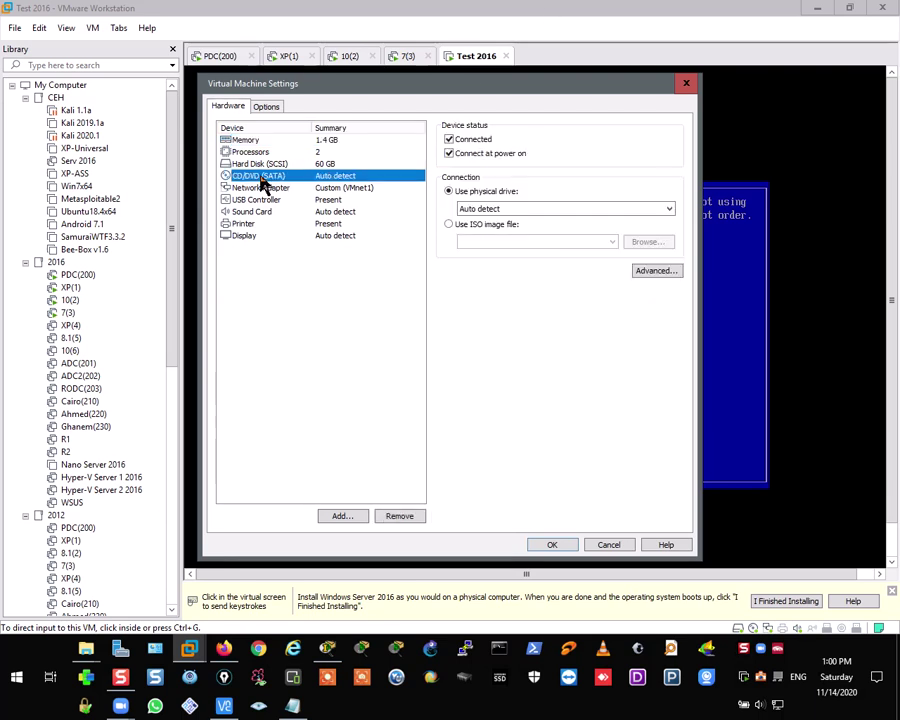
click(466, 225)
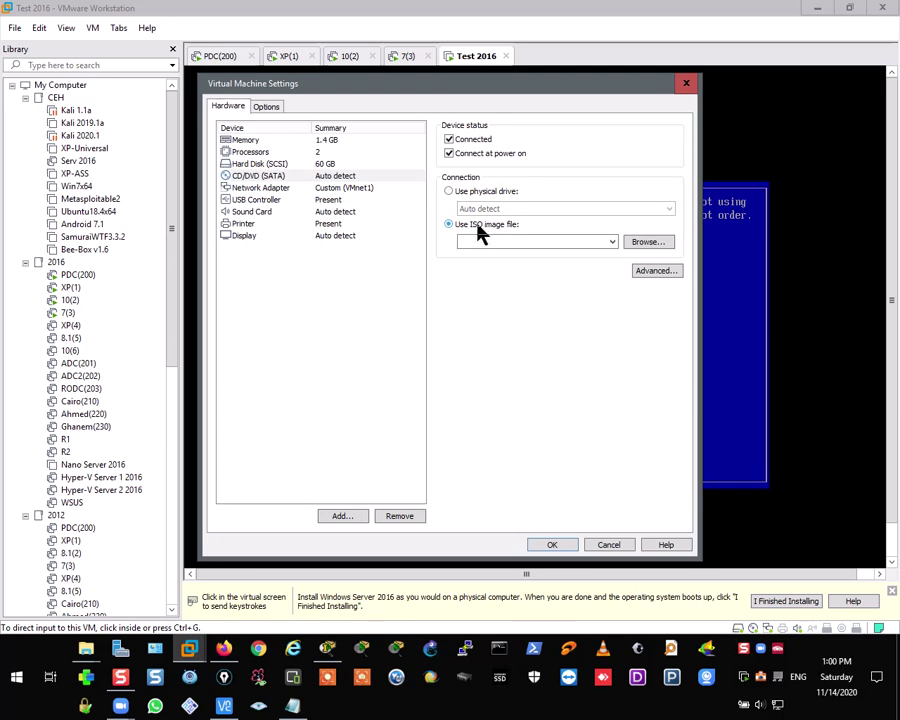
click(660, 244)
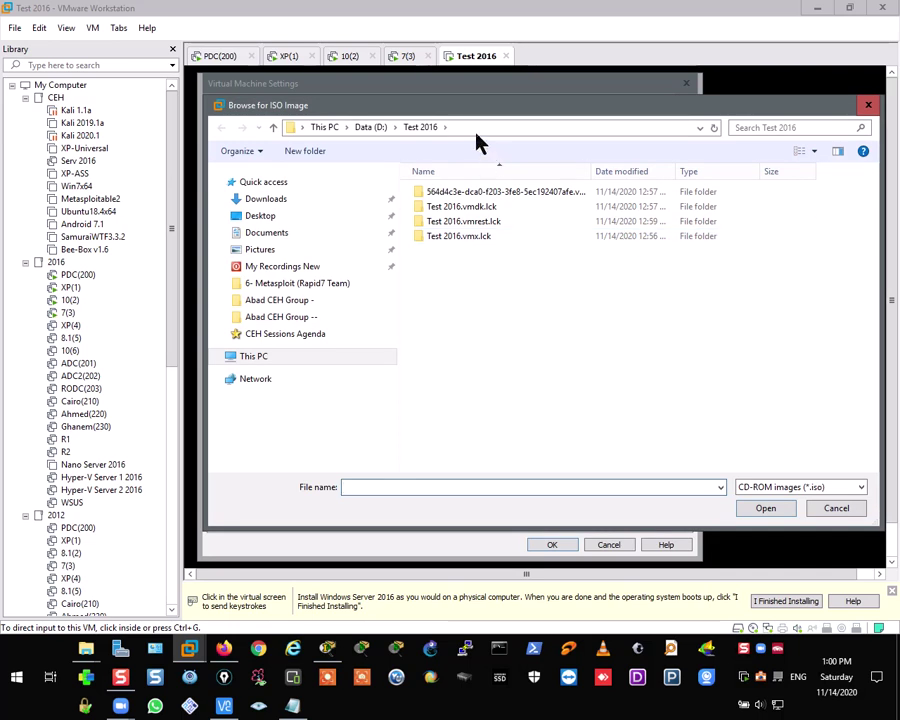
Step: Load the Server 2016 Standard/Datacenter ISO from the pasted folder path, accepting the network path warning
click(472, 133)
right_click(462, 134)
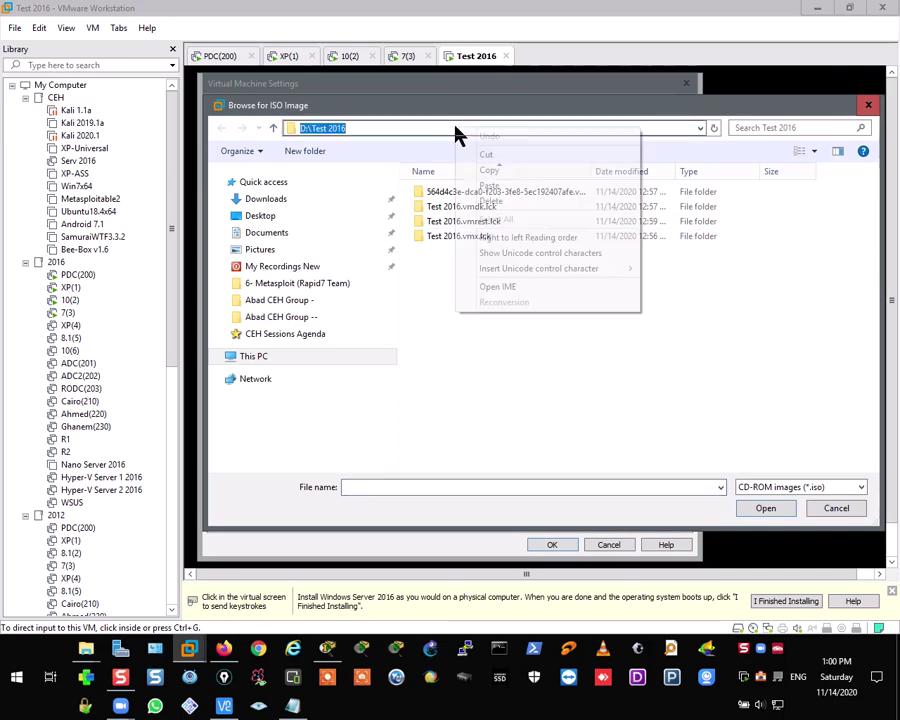
click(488, 187)
key(Return)
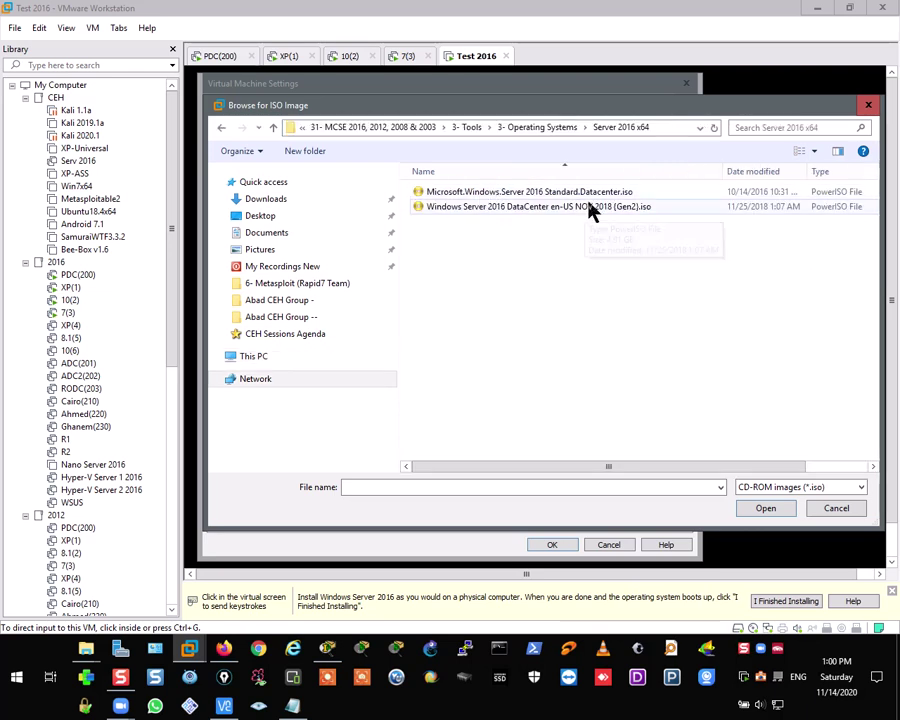
click(553, 194)
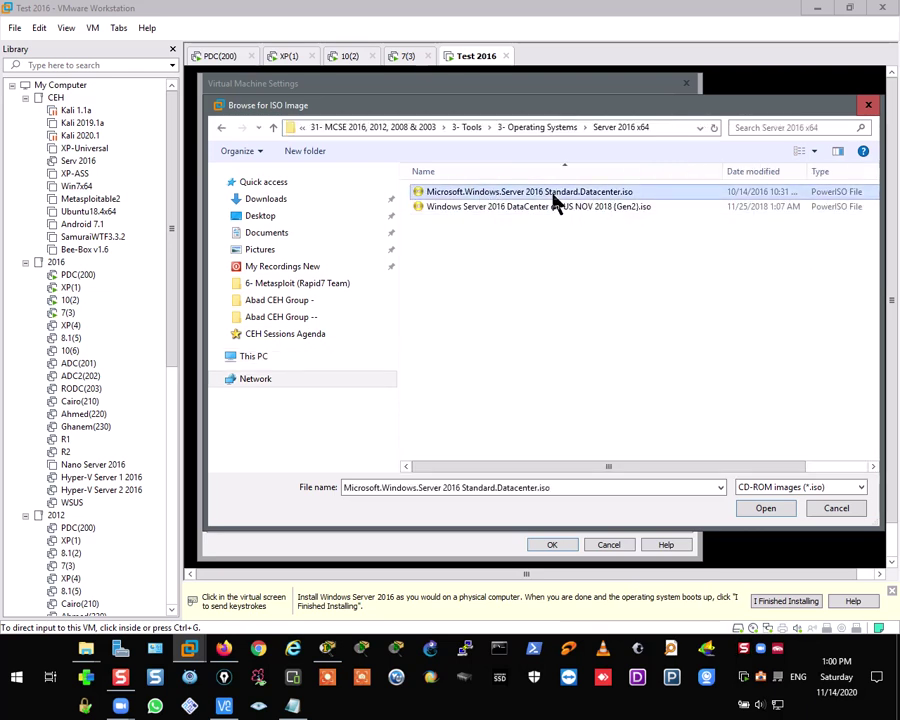
double_click(501, 196)
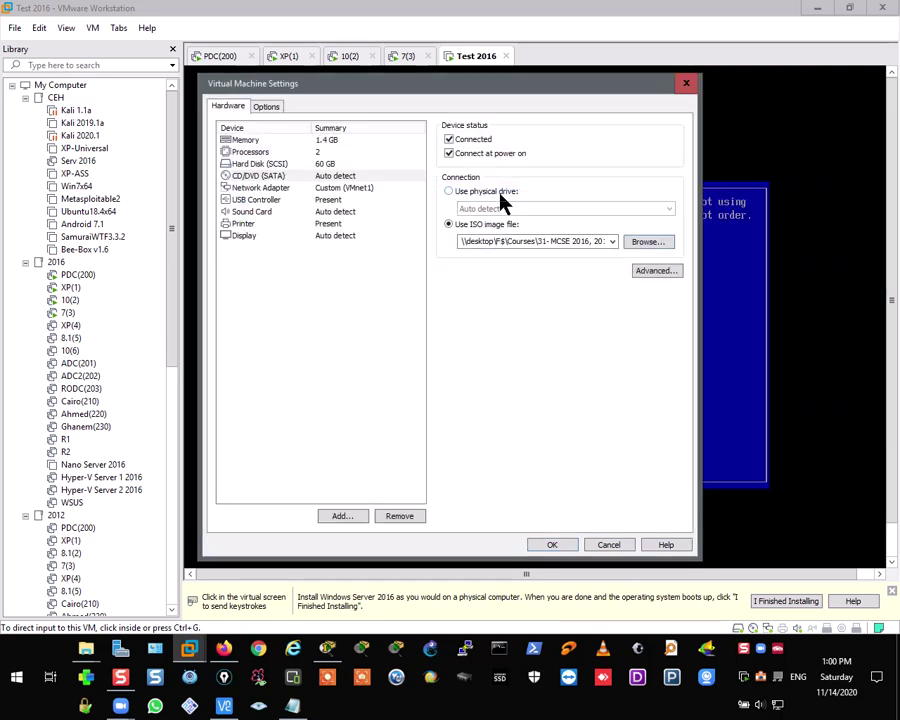
click(553, 544)
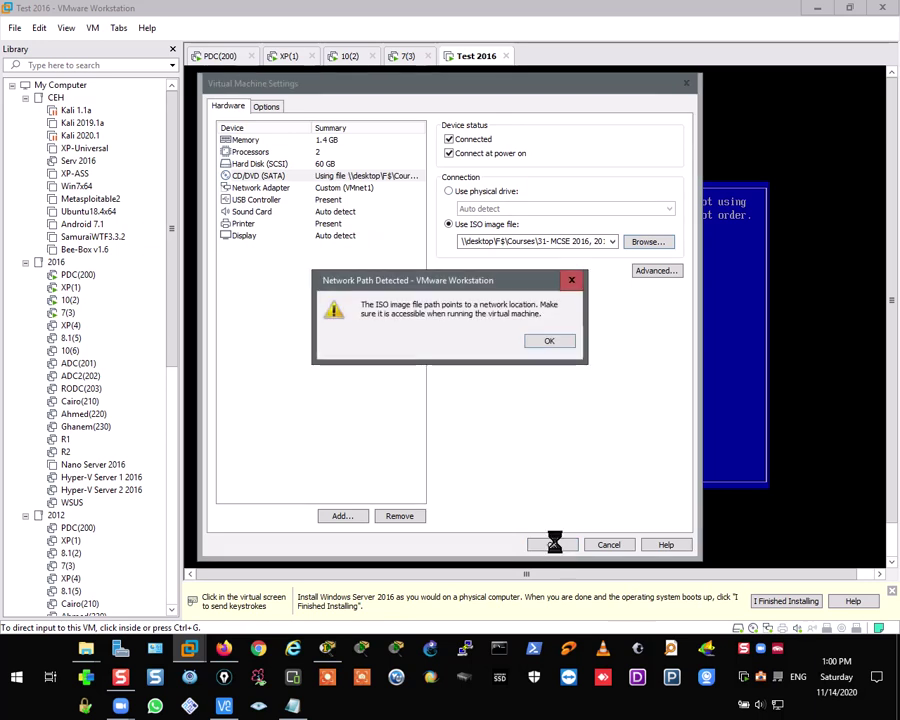
click(548, 341)
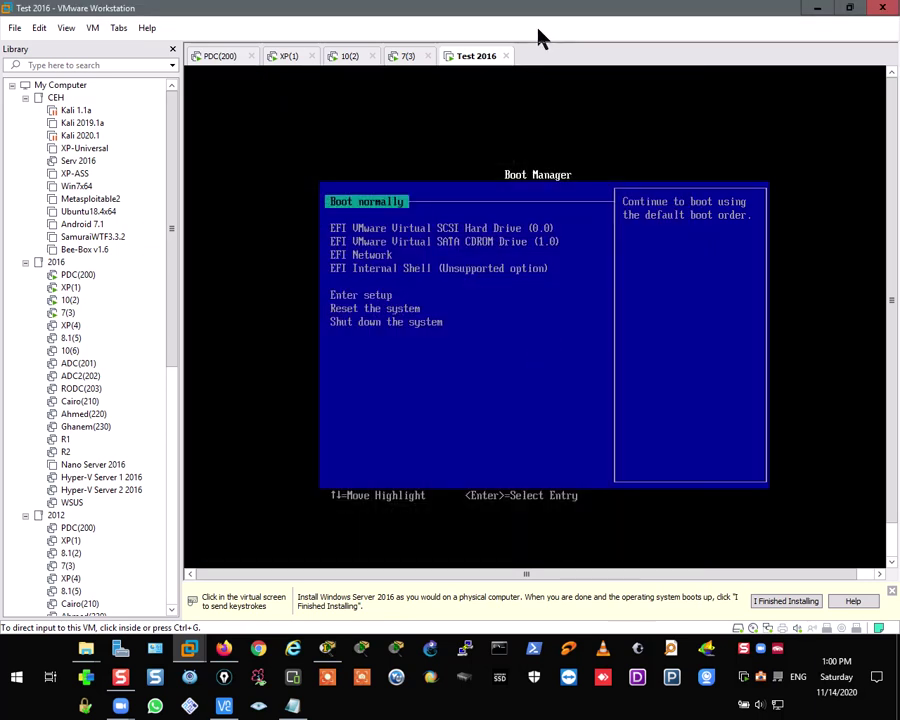
Step: Restart the Test 2016 guest from its Power menu and confirm the restart
right_click(470, 57)
mouse_move(493, 85)
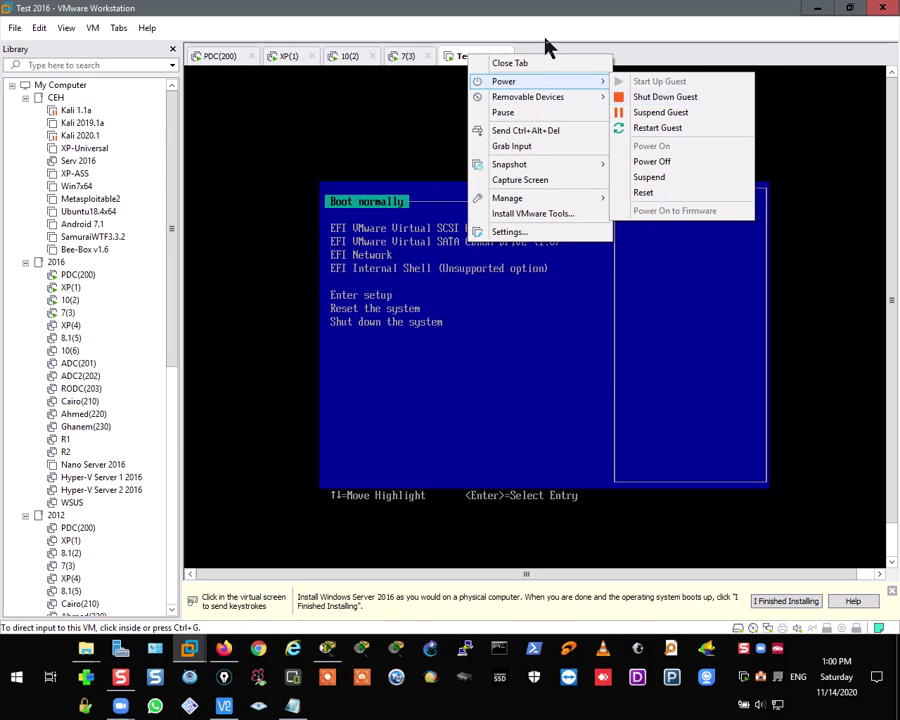
click(524, 52)
right_click(470, 56)
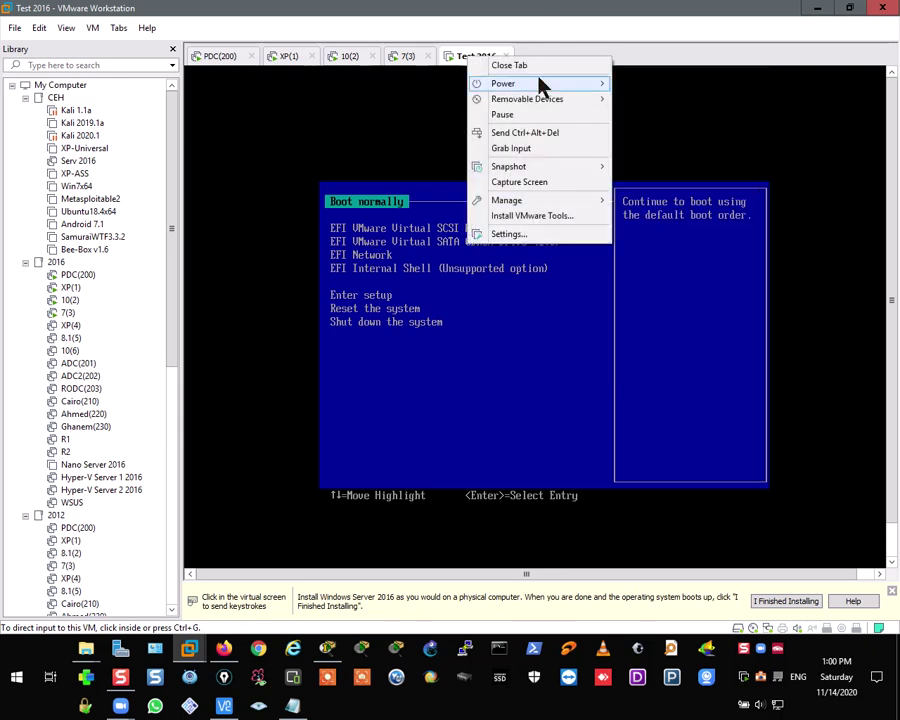
click(556, 21)
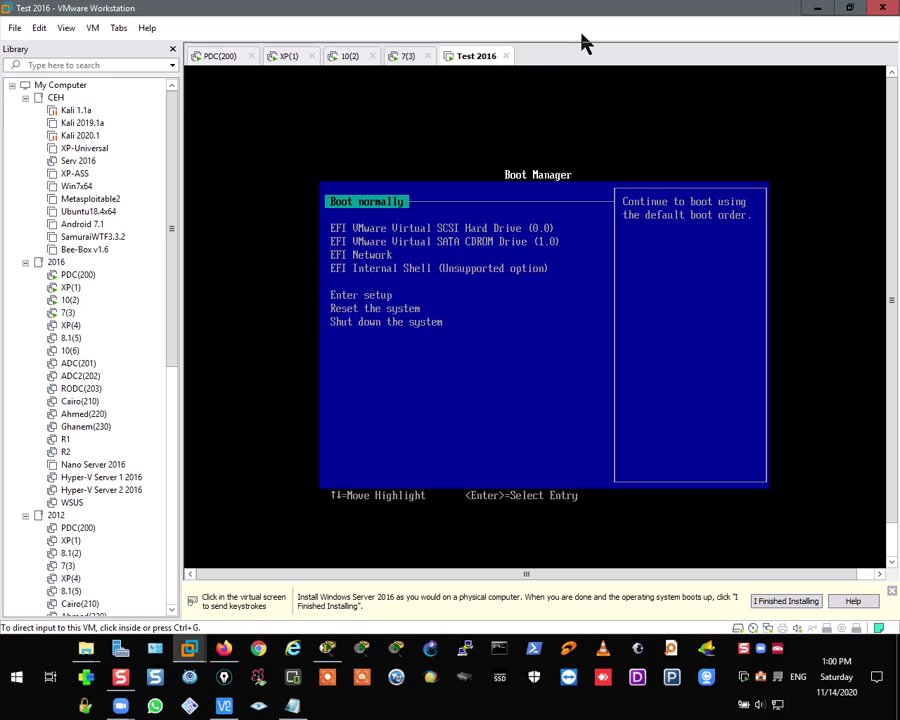
right_click(471, 58)
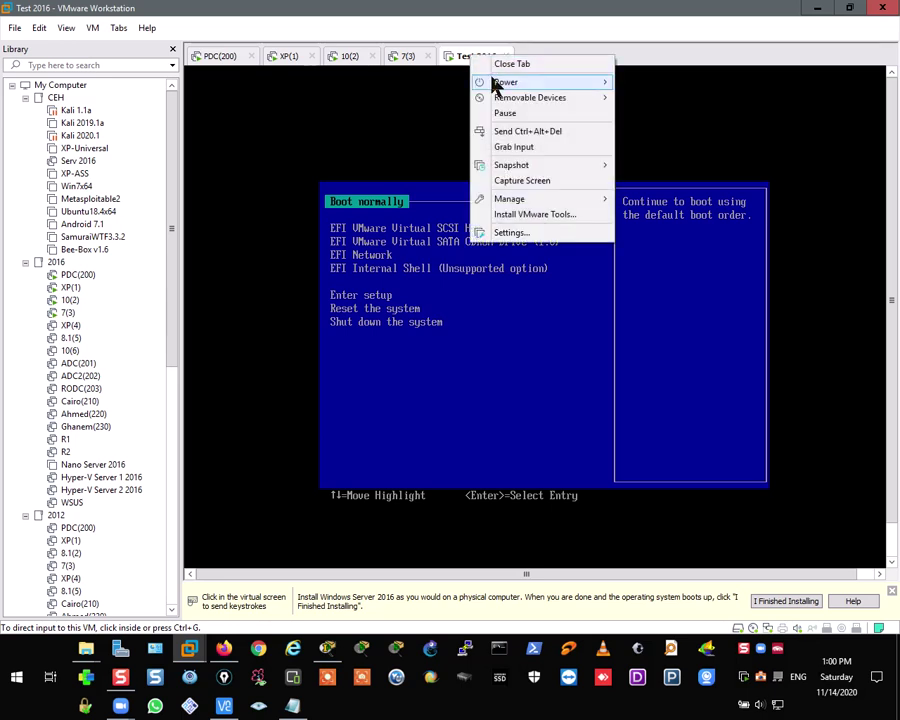
mouse_move(493, 84)
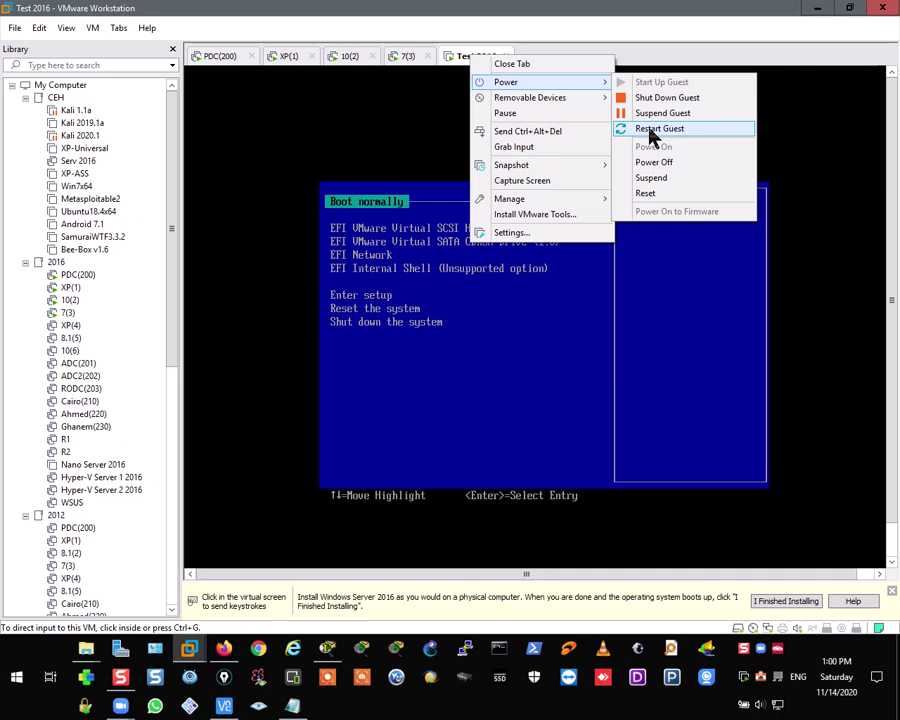
click(653, 133)
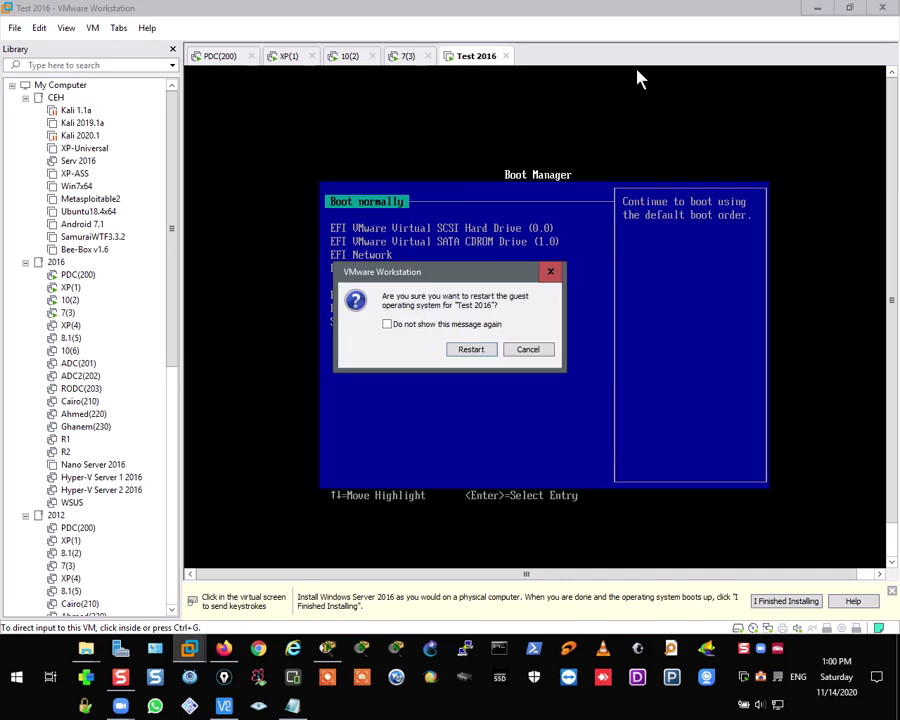
click(469, 350)
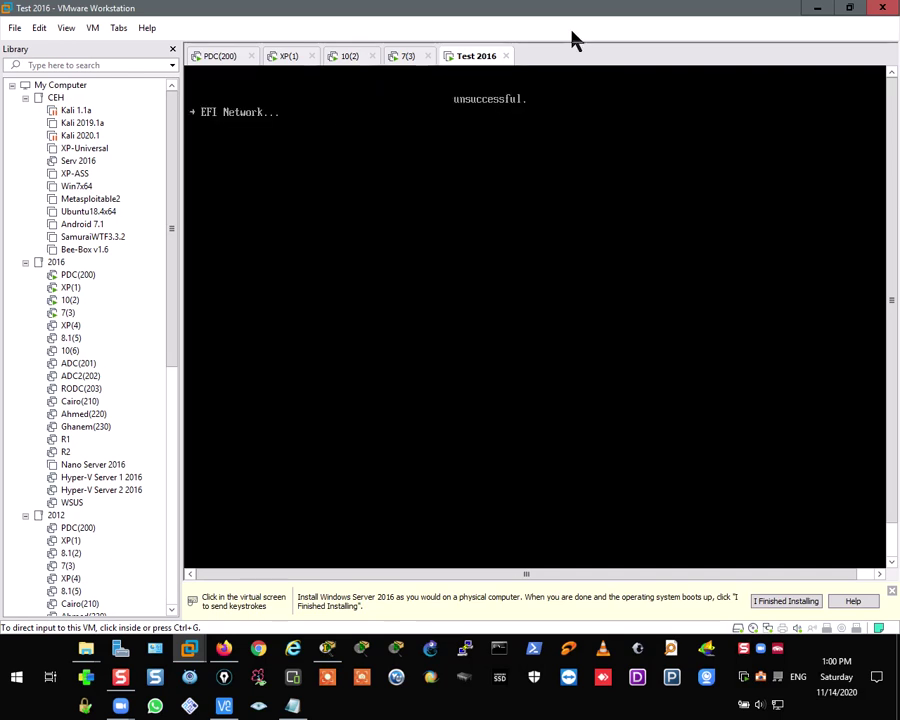
Step: Put the VM in full screen and boot it from the Server 2016 disc
click(66, 28)
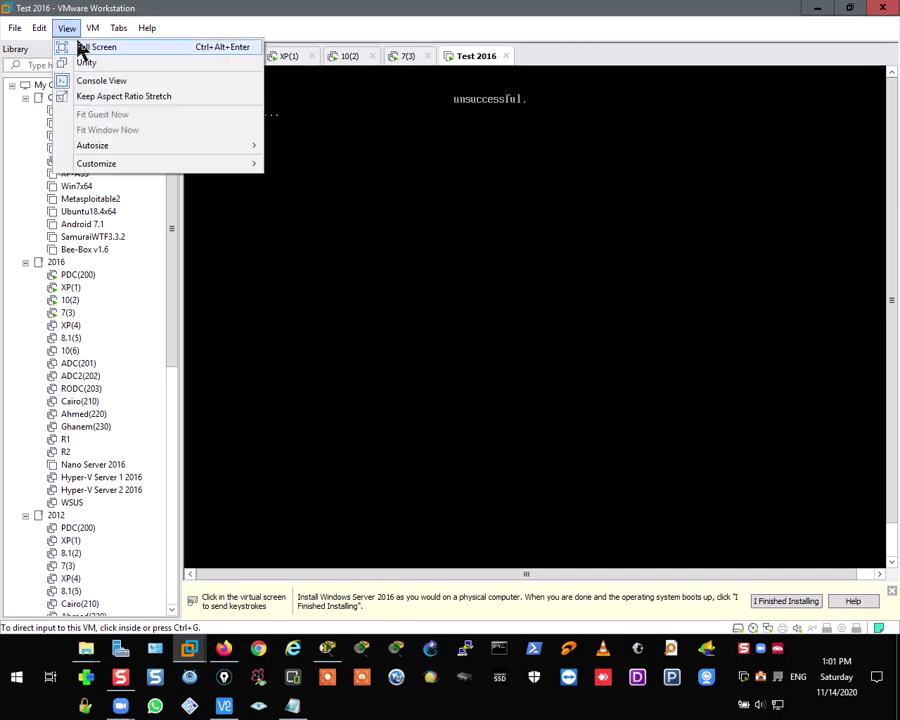
click(84, 46)
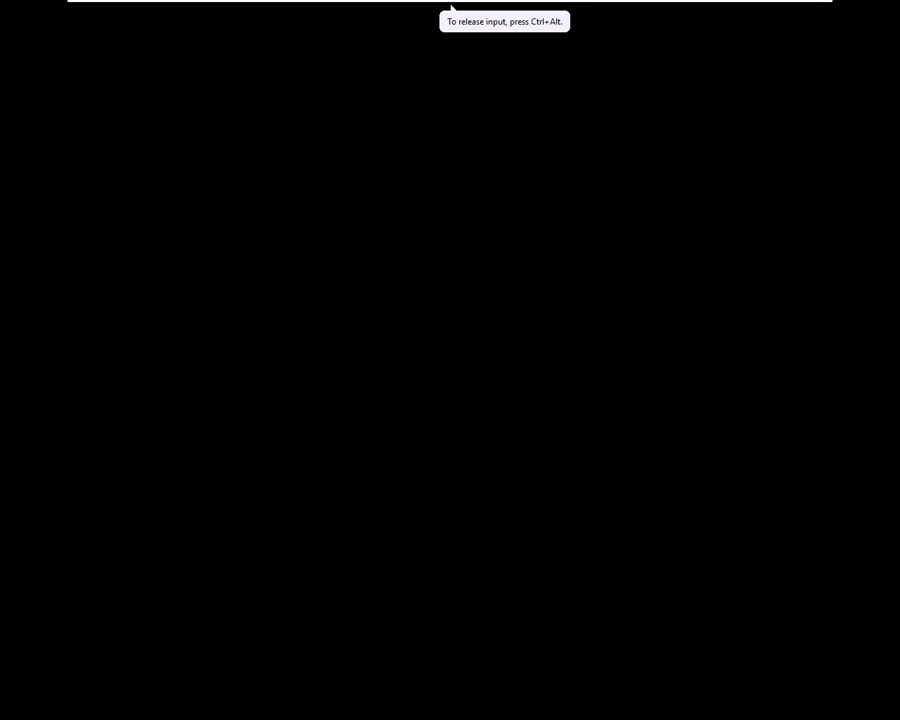
key(Return)
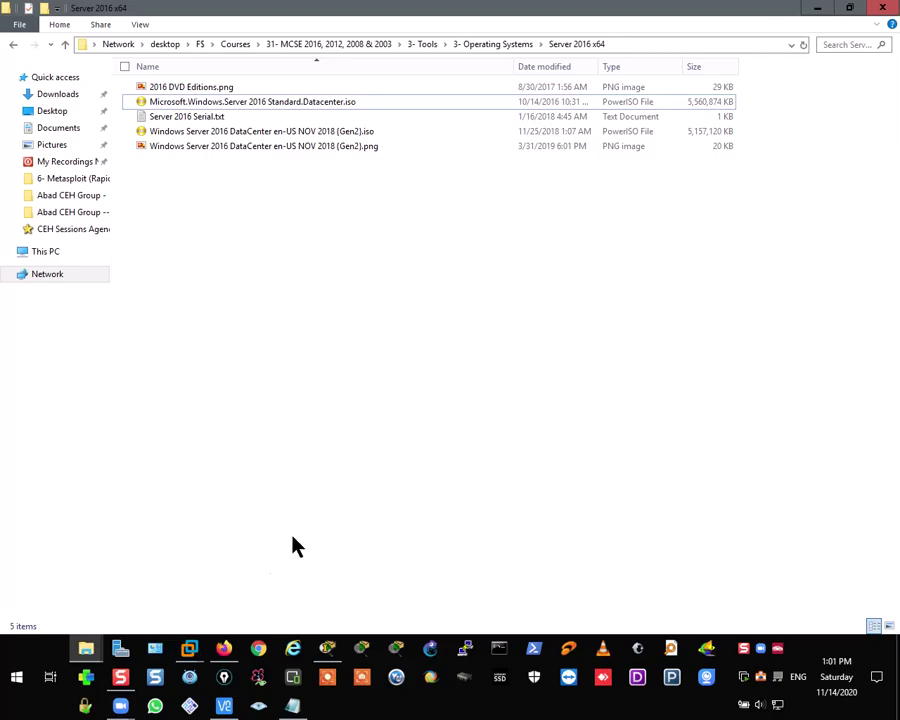
Step: Review the file types offered in Test 2016's CD/DVD ISO browser, then close both dialogs unchanged
click(191, 649)
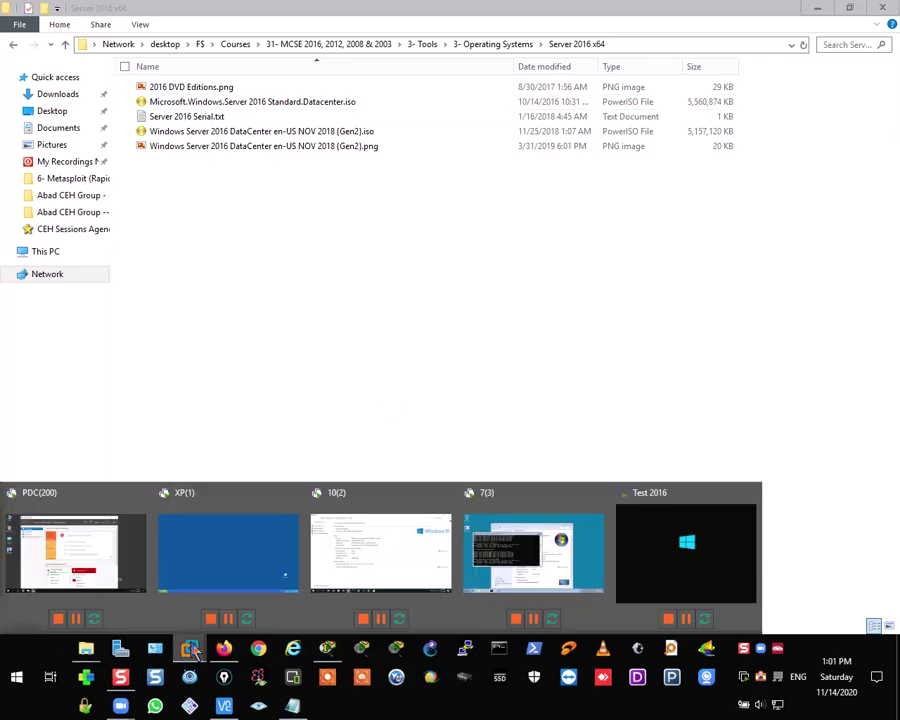
click(686, 553)
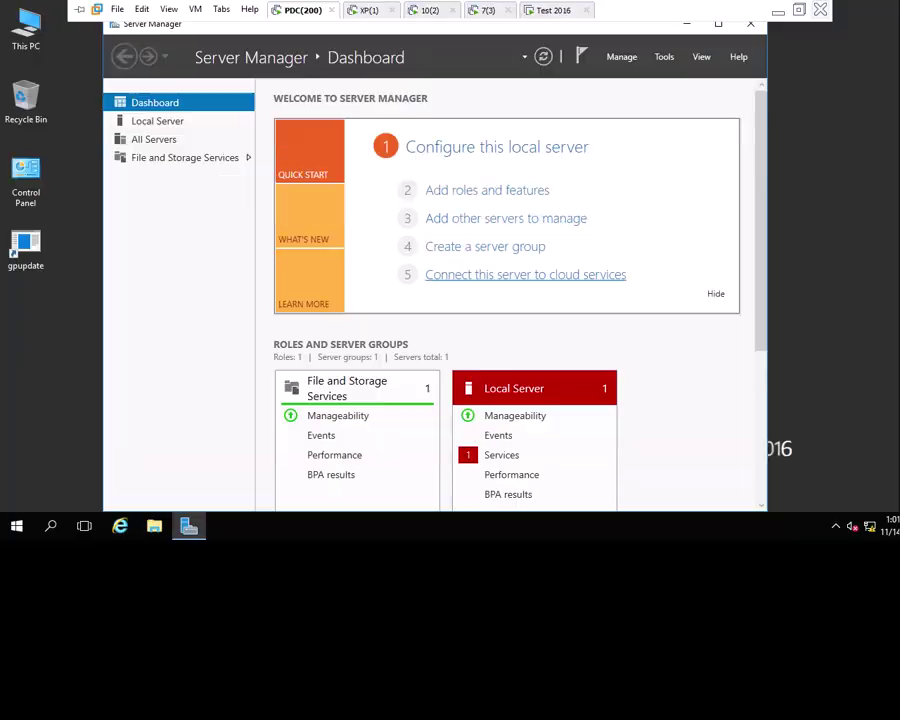
right_click(548, 11)
click(587, 187)
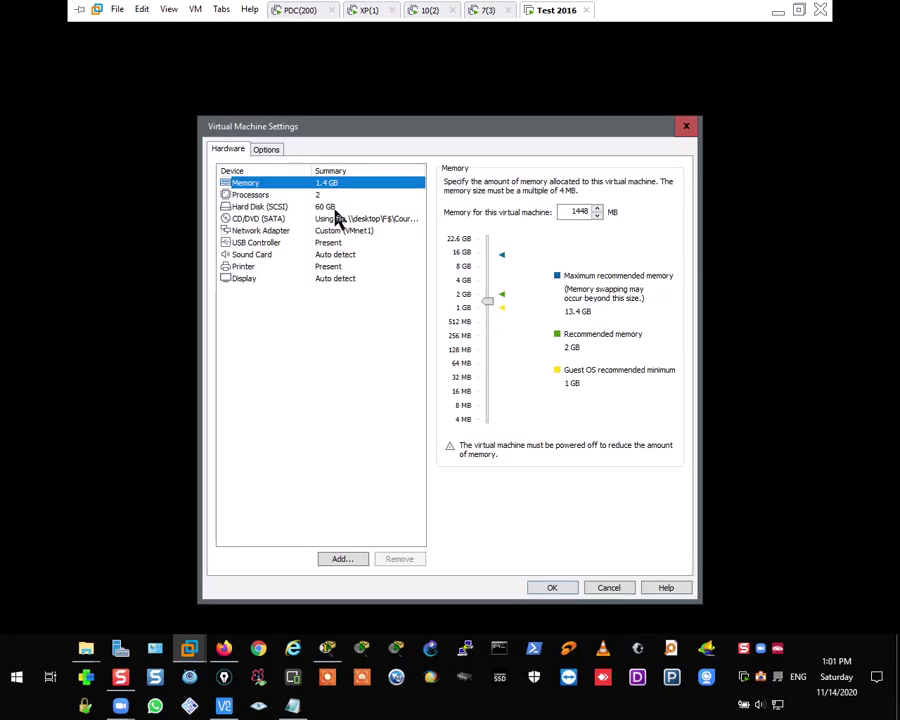
click(275, 219)
click(645, 286)
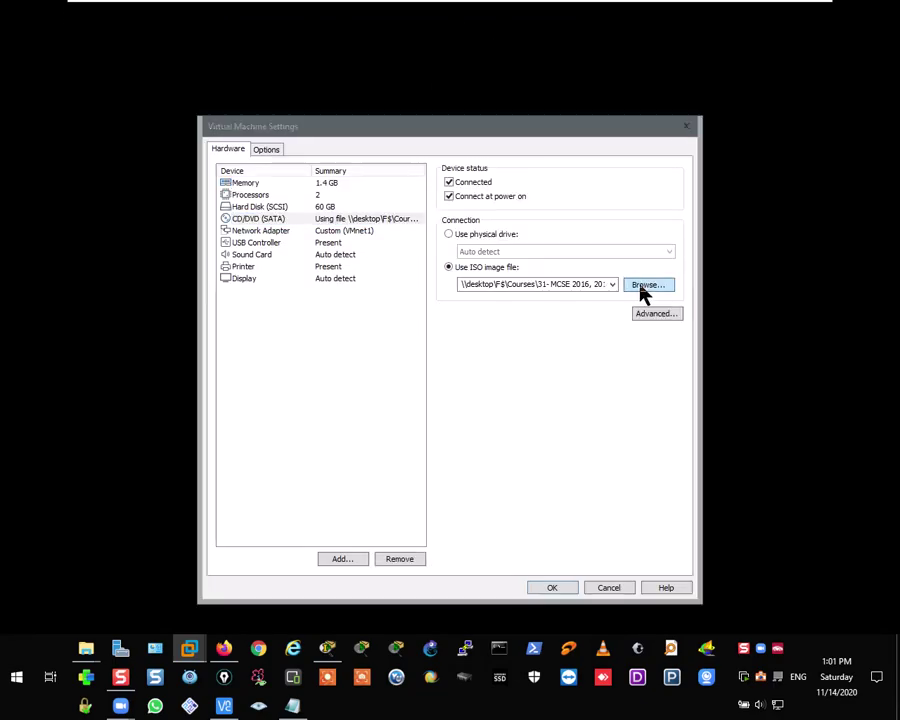
click(806, 533)
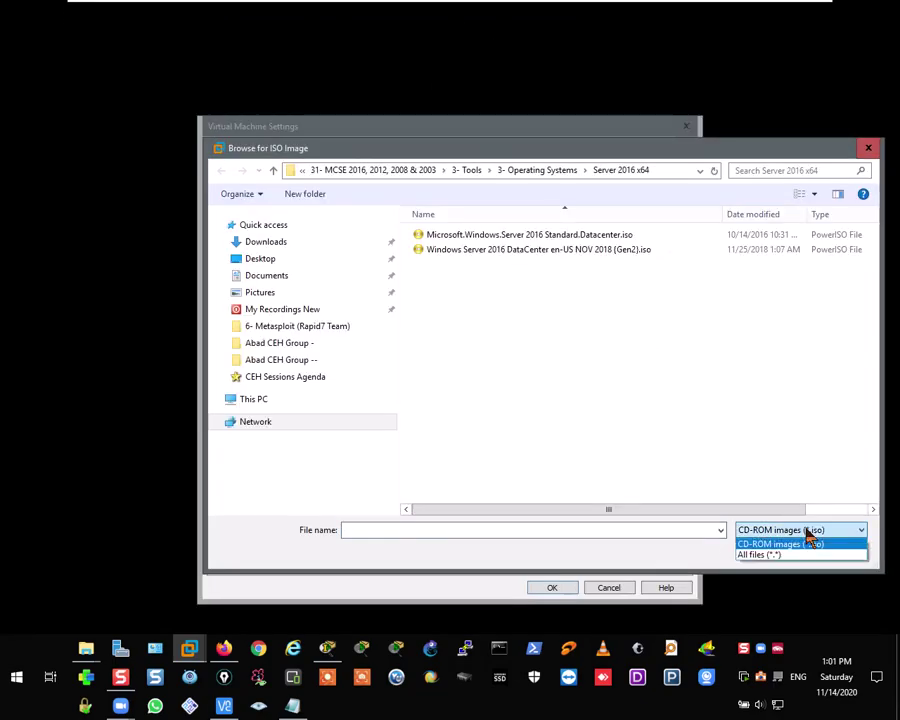
click(645, 440)
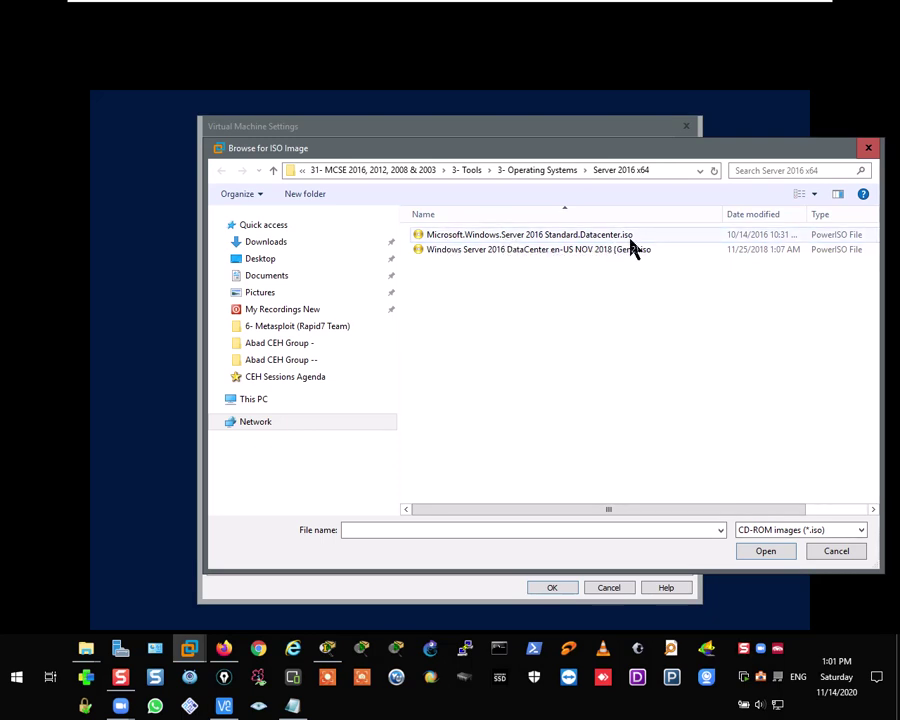
click(865, 152)
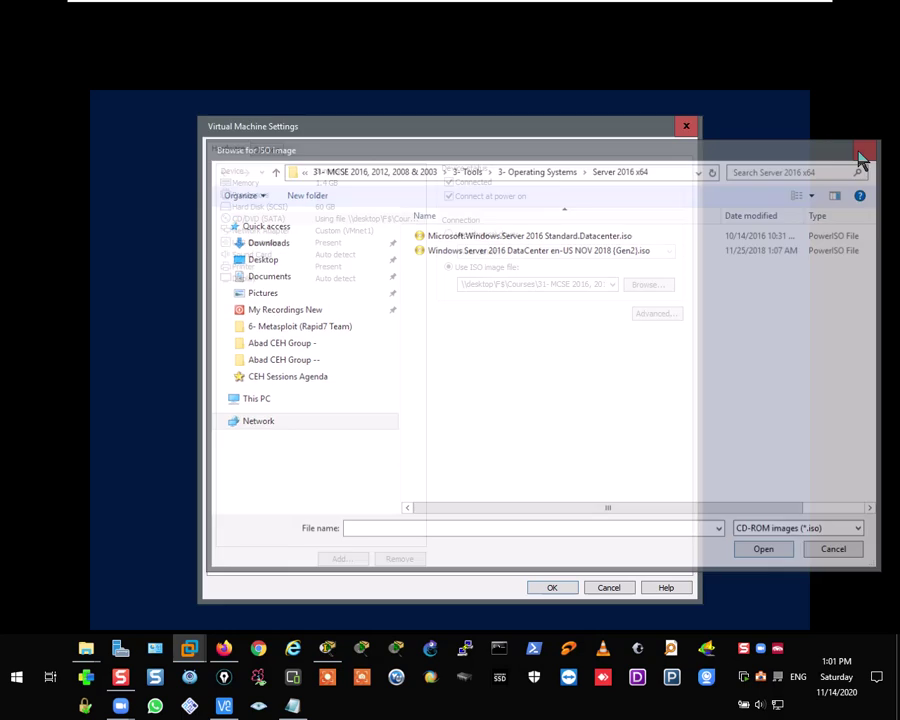
click(686, 127)
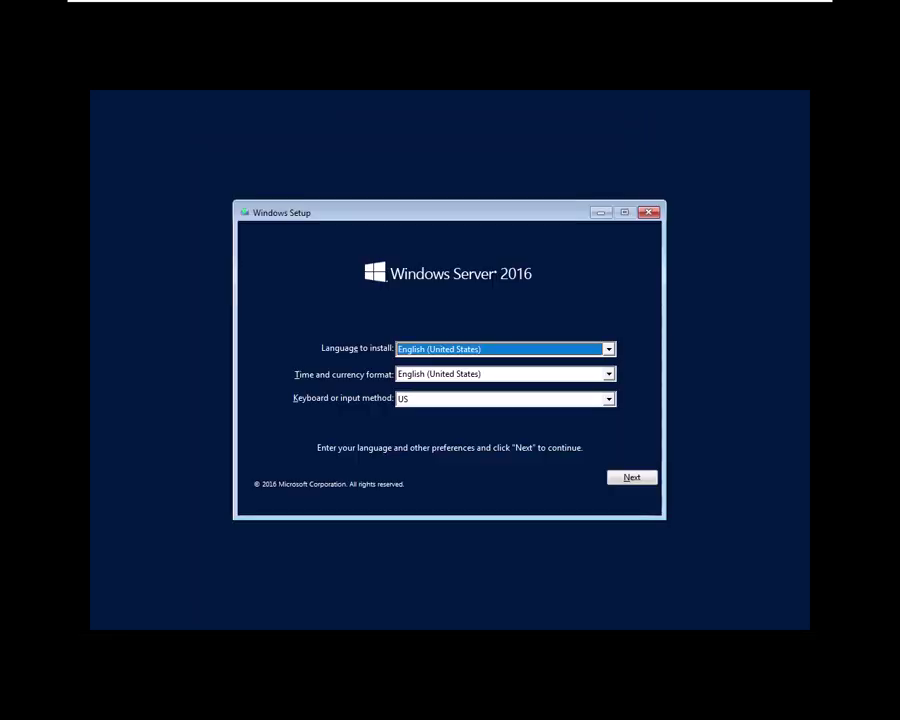
Step: Move the Setup window up and accept English (United States) with the US keyboard
mouse_move(545, 8)
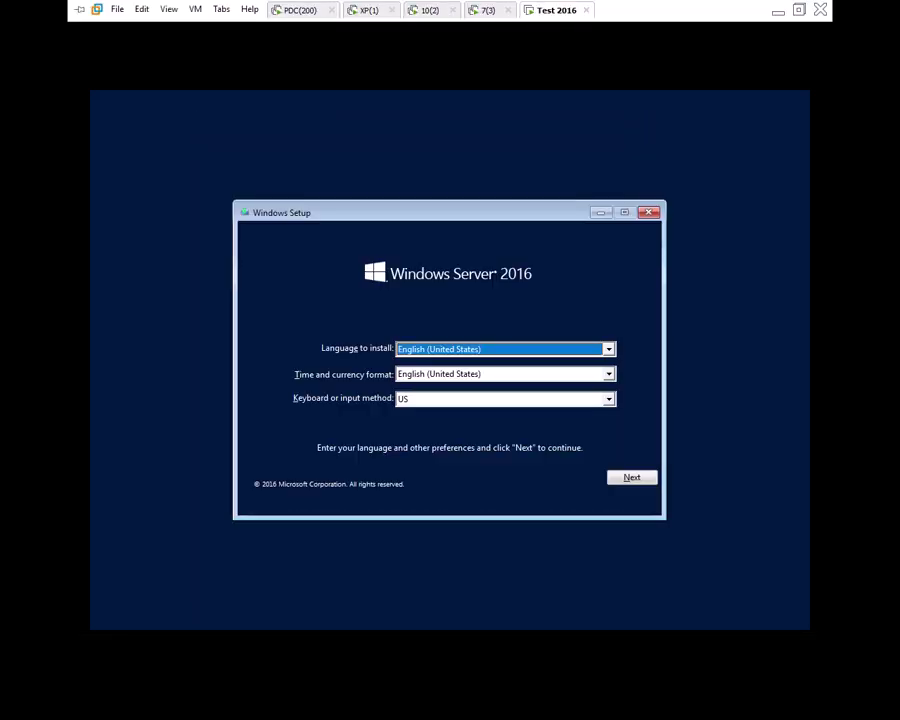
click(446, 221)
drag(446, 221, 437, 141)
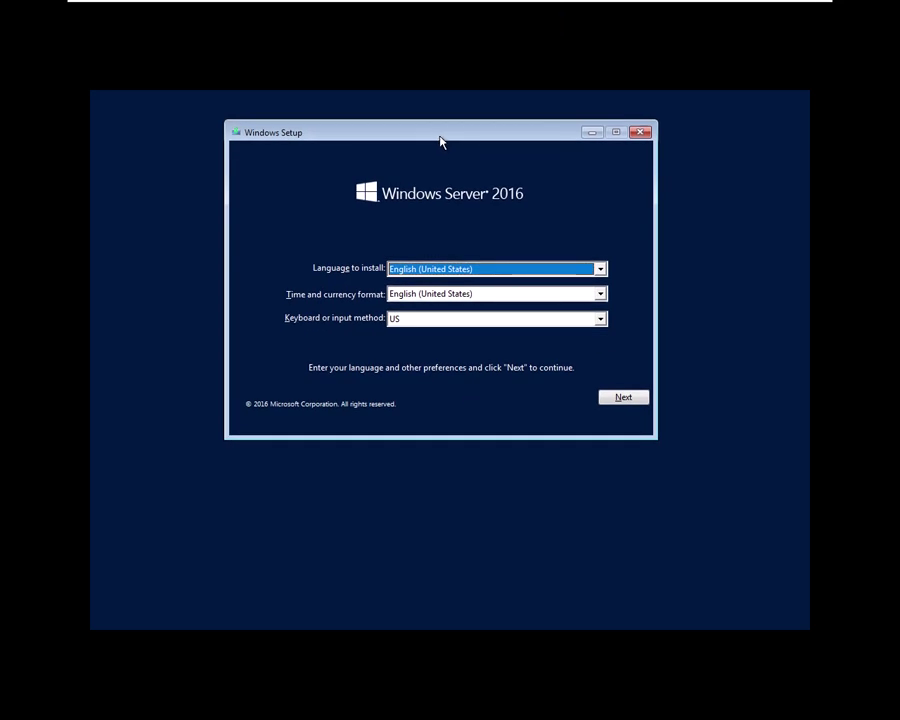
mouse_move(540, 5)
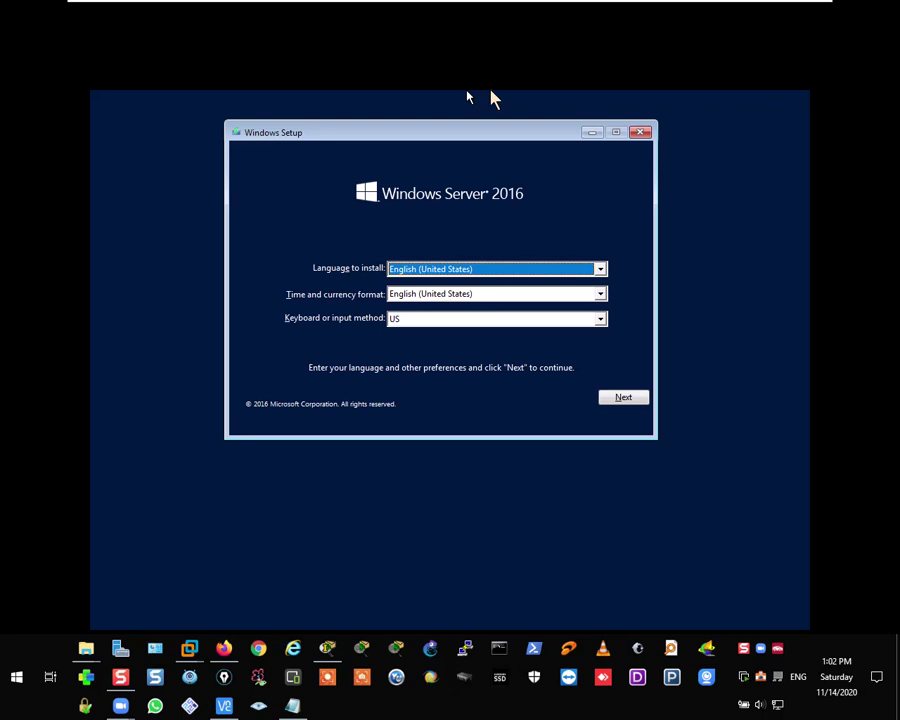
click(466, 95)
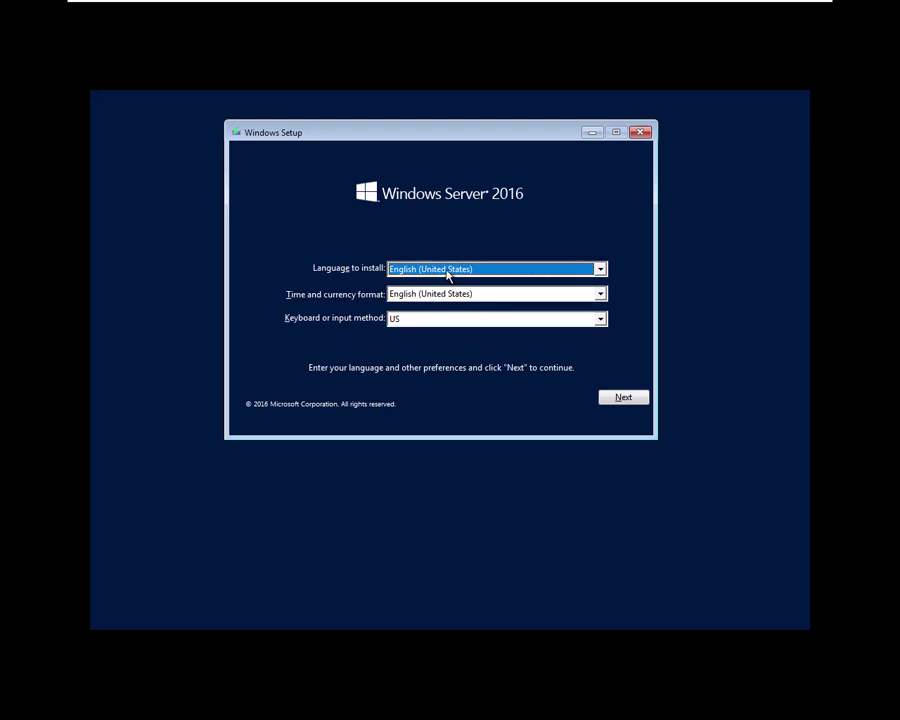
click(623, 397)
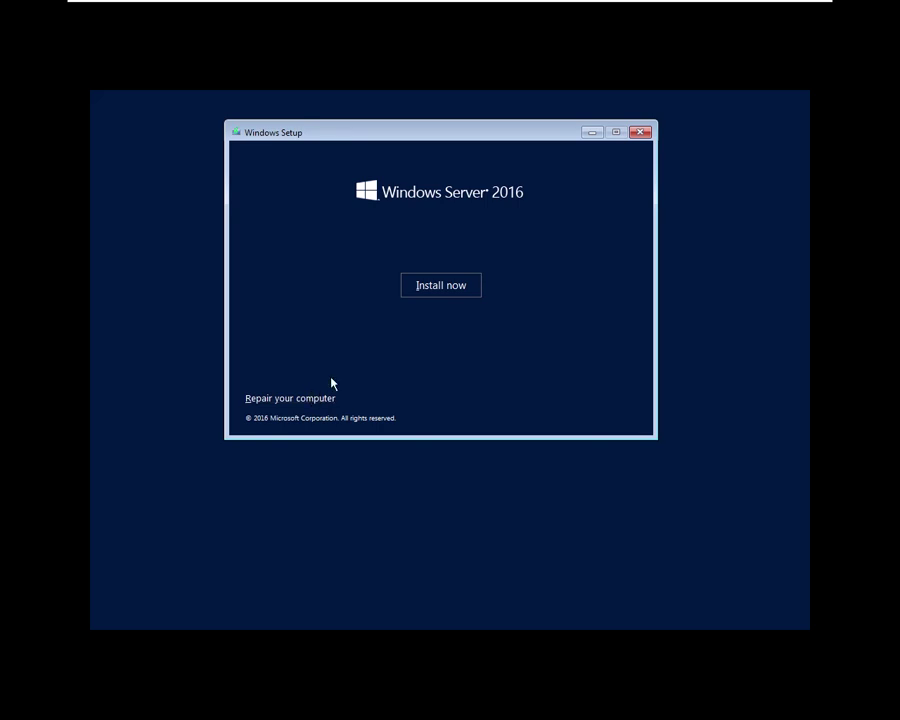
Step: Begin the Server 2016 install and select plain Standard after viewing Standard (Desktop Experience)
click(438, 291)
mouse_move(514, 12)
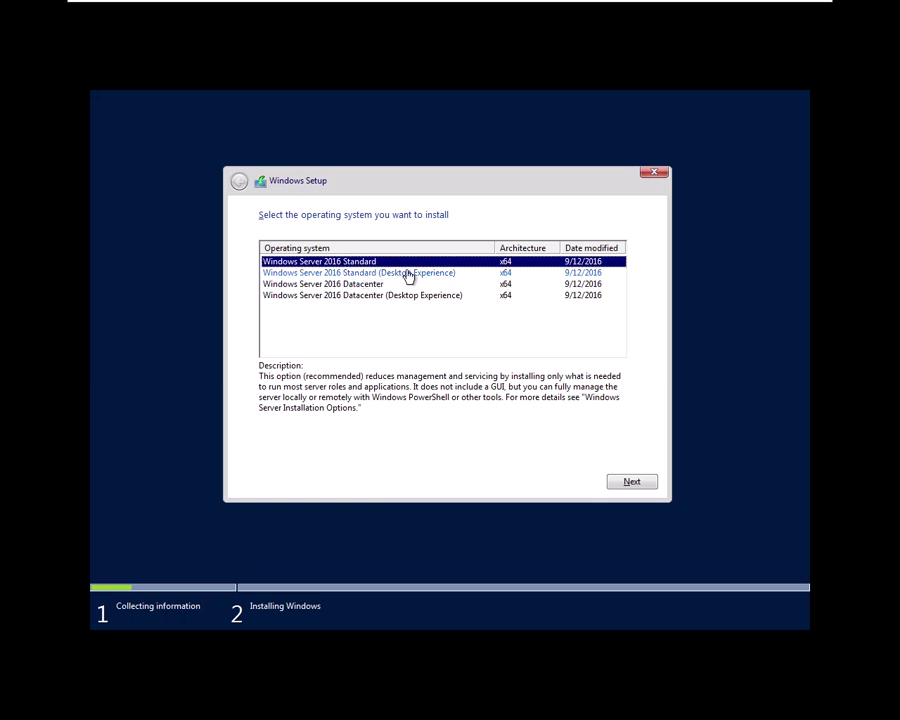
click(409, 273)
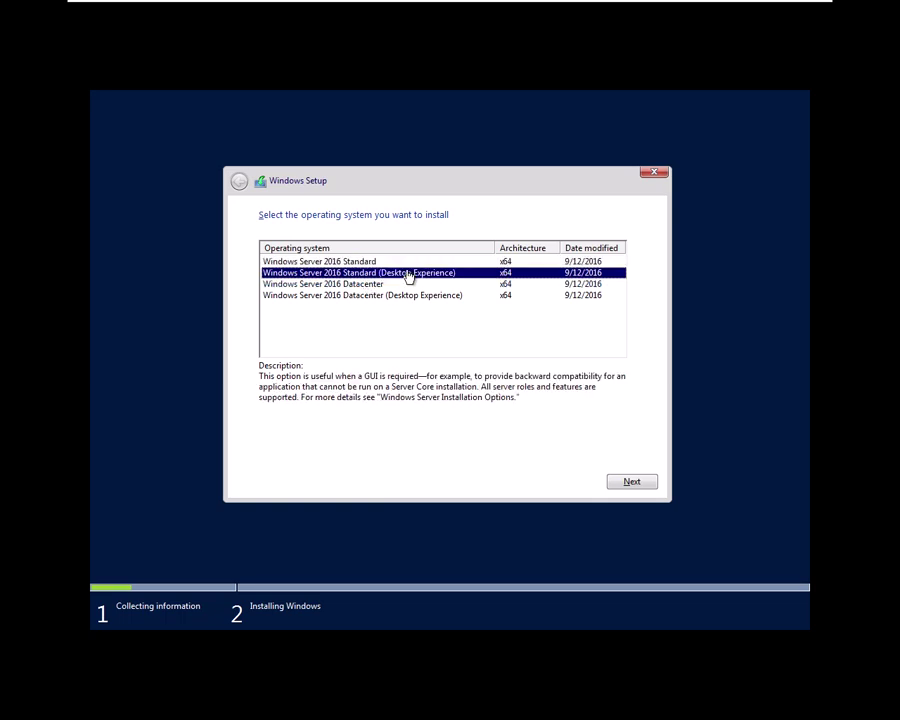
click(376, 262)
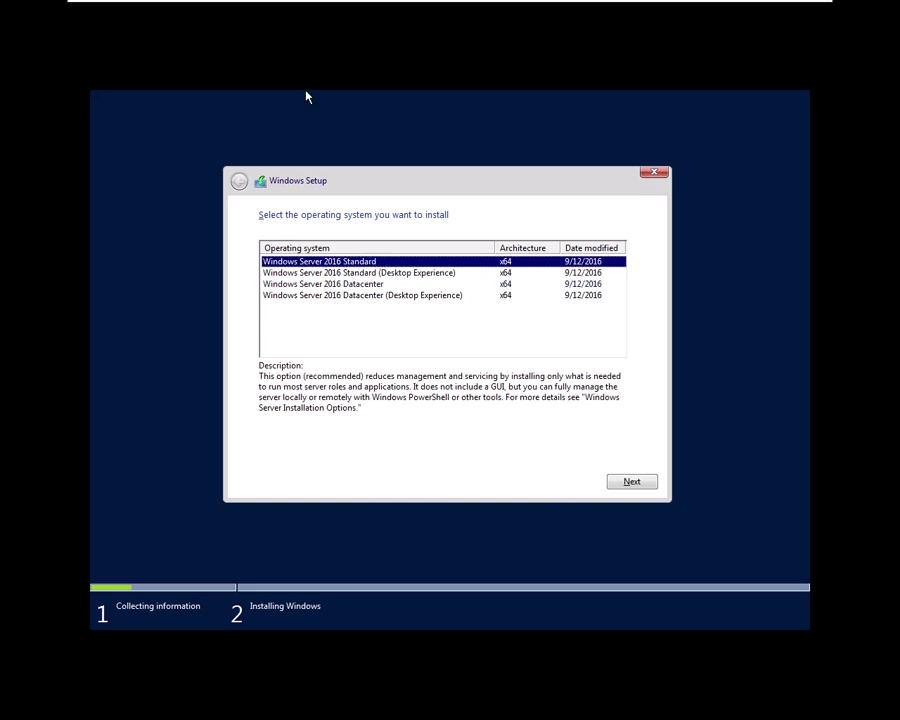
Step: Minimize the VM, bring up VNC Viewer, and launch a new blank SmoothDraw canvas
click(778, 12)
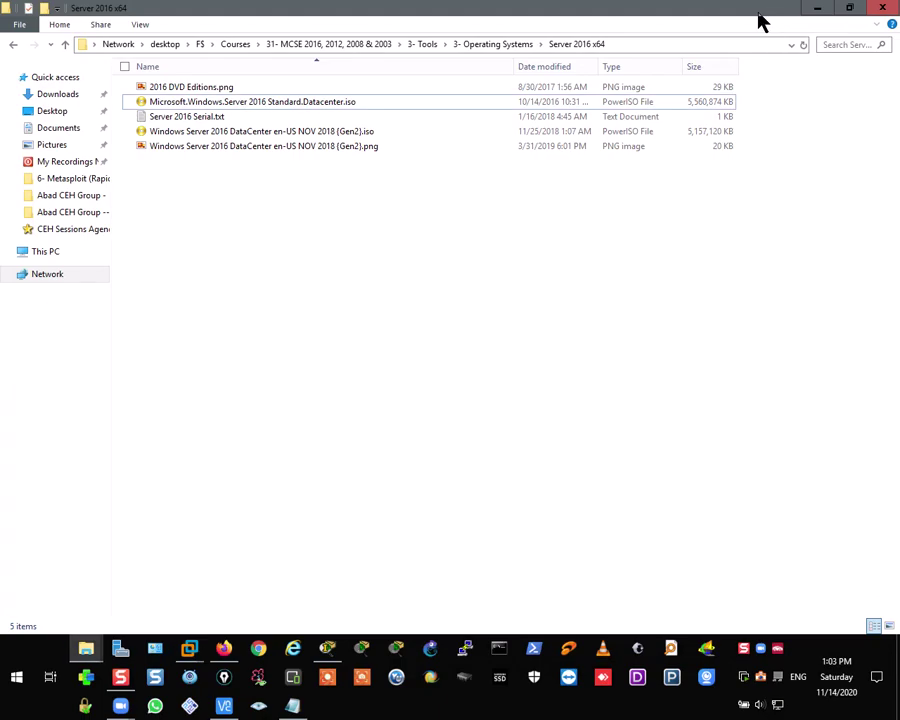
click(226, 706)
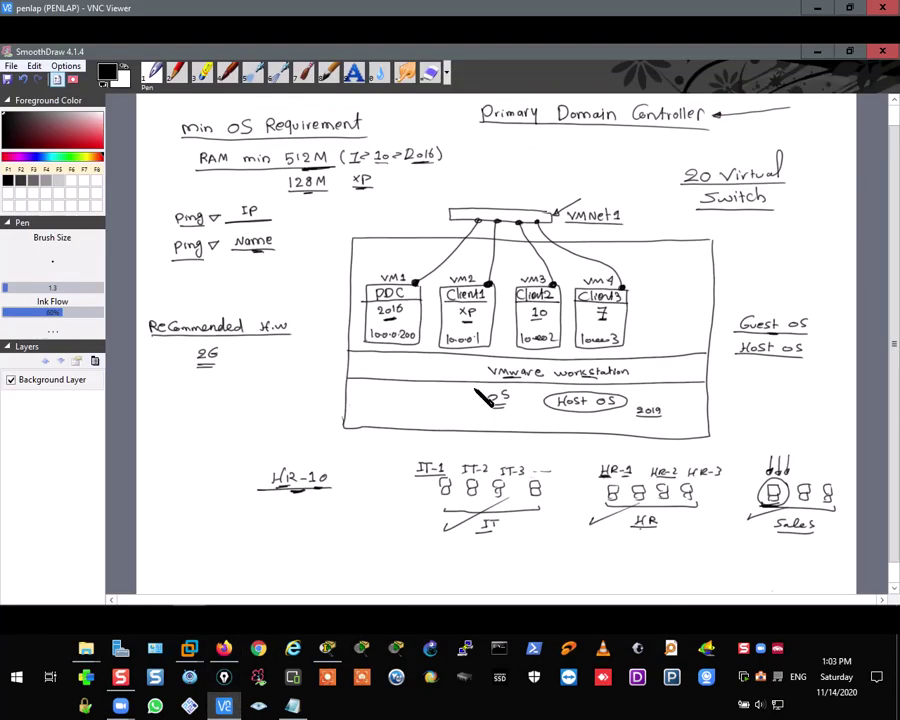
click(816, 53)
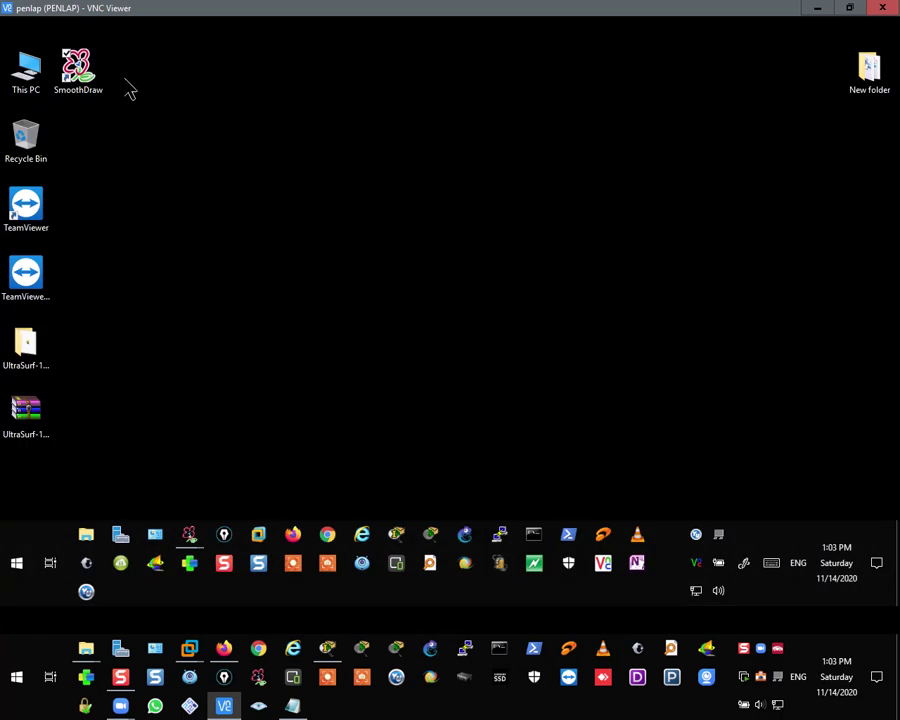
double_click(100, 80)
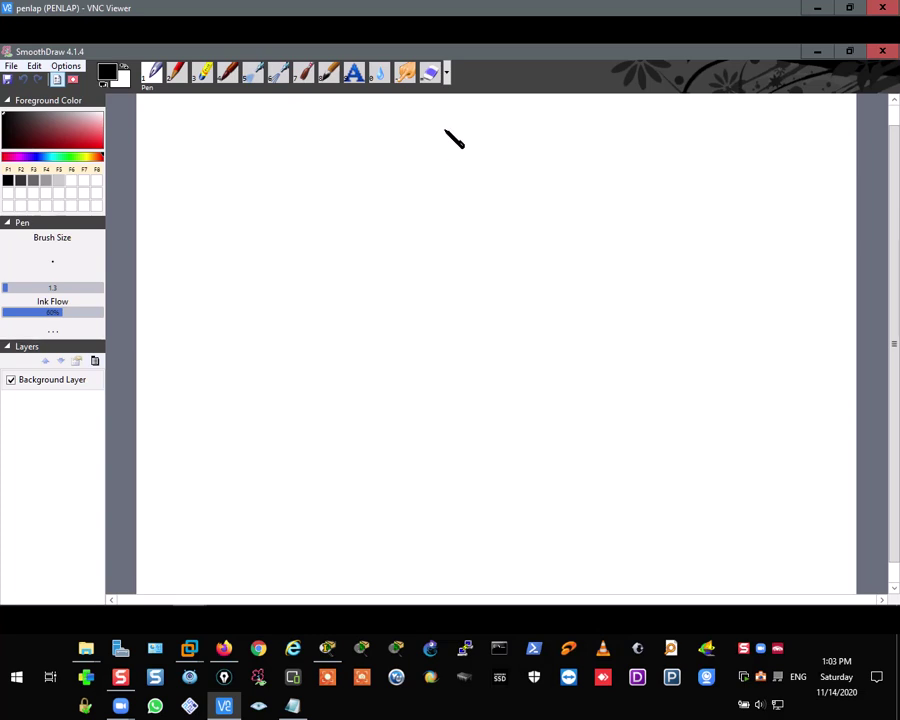
Step: Handwrite 'Server 2016' with arrows down to 'Standard' and 'DataCenter', underlining both
mouse_move(431, 146)
mouse_down()
mouse_move(520, 142)
mouse_move(528, 153)
mouse_move(424, 158)
mouse_up()
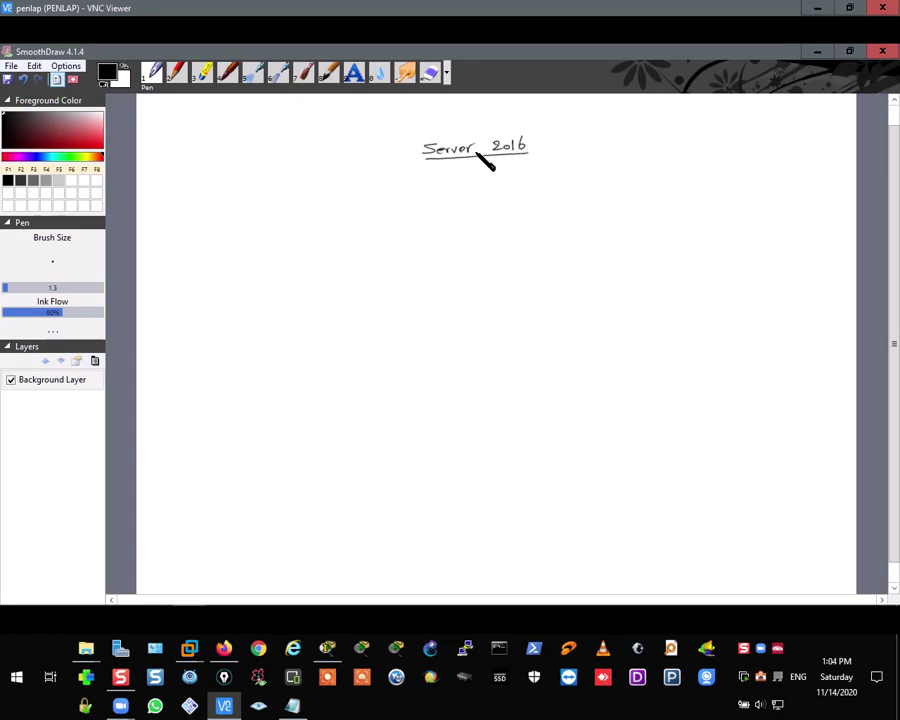
mouse_move(469, 164)
mouse_down()
mouse_move(390, 210)
mouse_move(434, 222)
mouse_move(367, 226)
mouse_up()
mouse_move(469, 164)
mouse_down()
mouse_move(538, 193)
mouse_move(536, 216)
mouse_move(622, 209)
mouse_move(530, 221)
mouse_up()
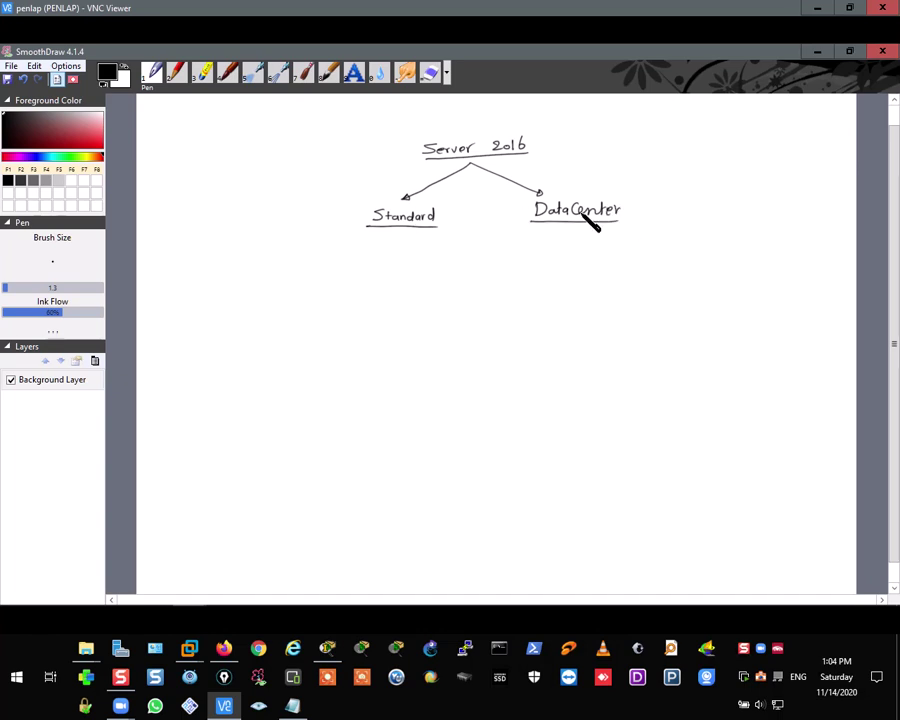
drag(409, 229, 398, 229)
drag(565, 224, 581, 225)
drag(400, 228, 408, 228)
click(816, 10)
click(816, 10)
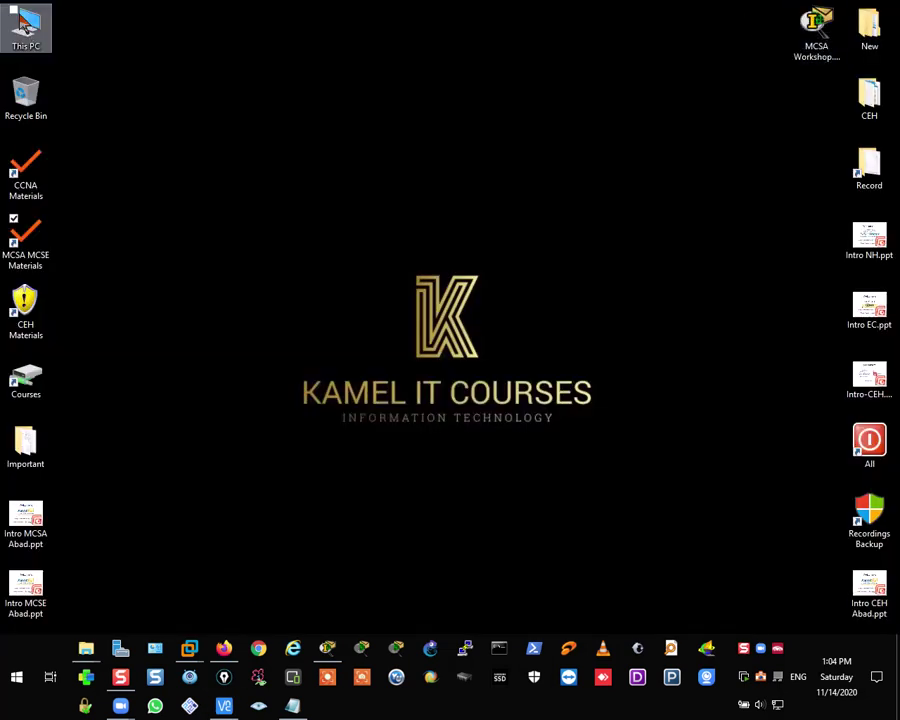
right_click(24, 20)
click(80, 203)
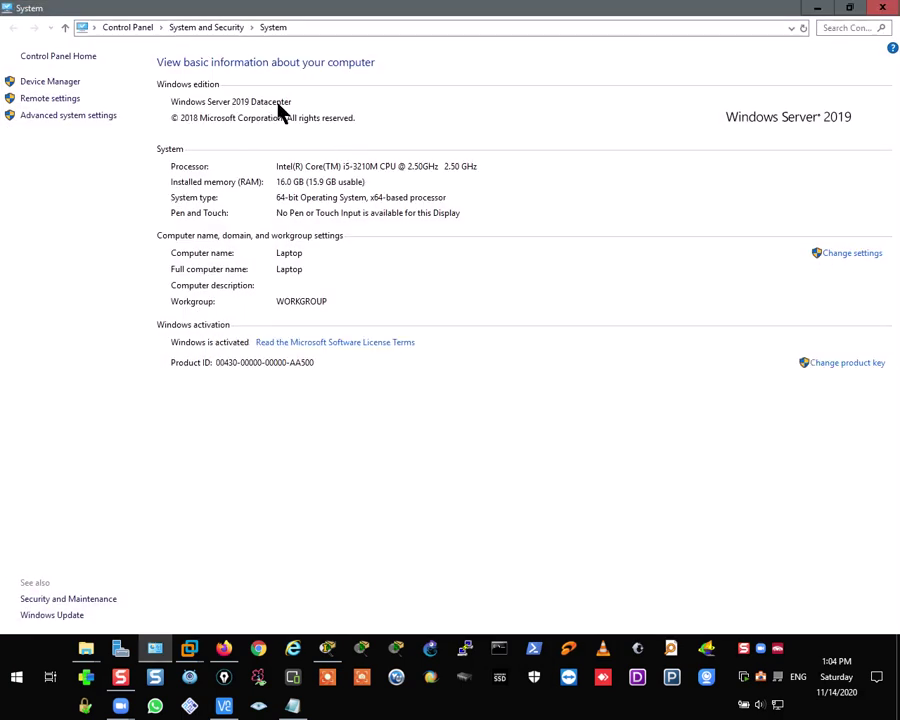
click(884, 12)
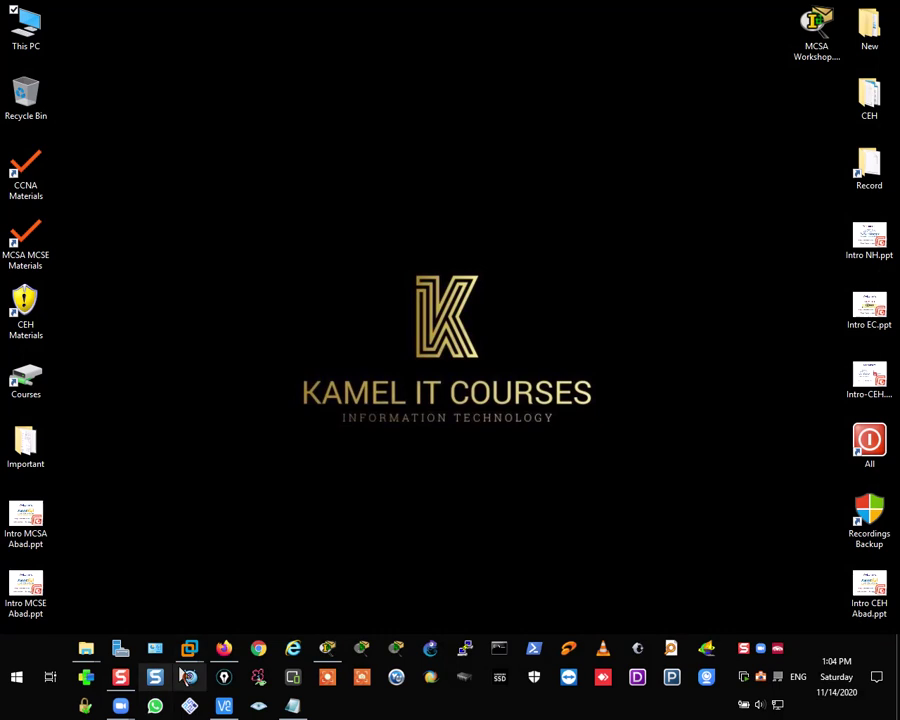
mouse_move(191, 651)
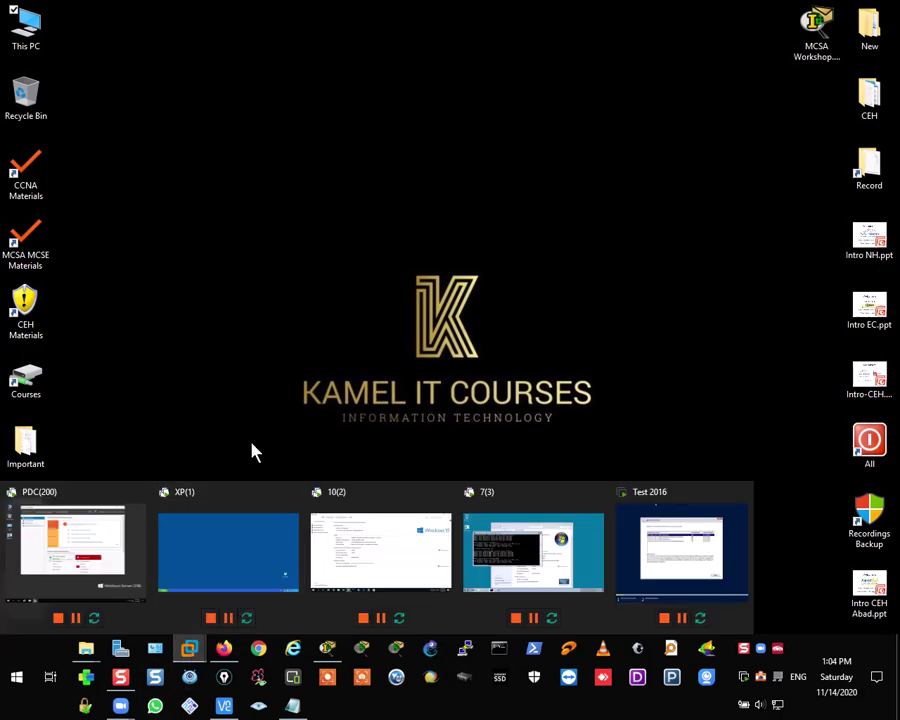
click(226, 705)
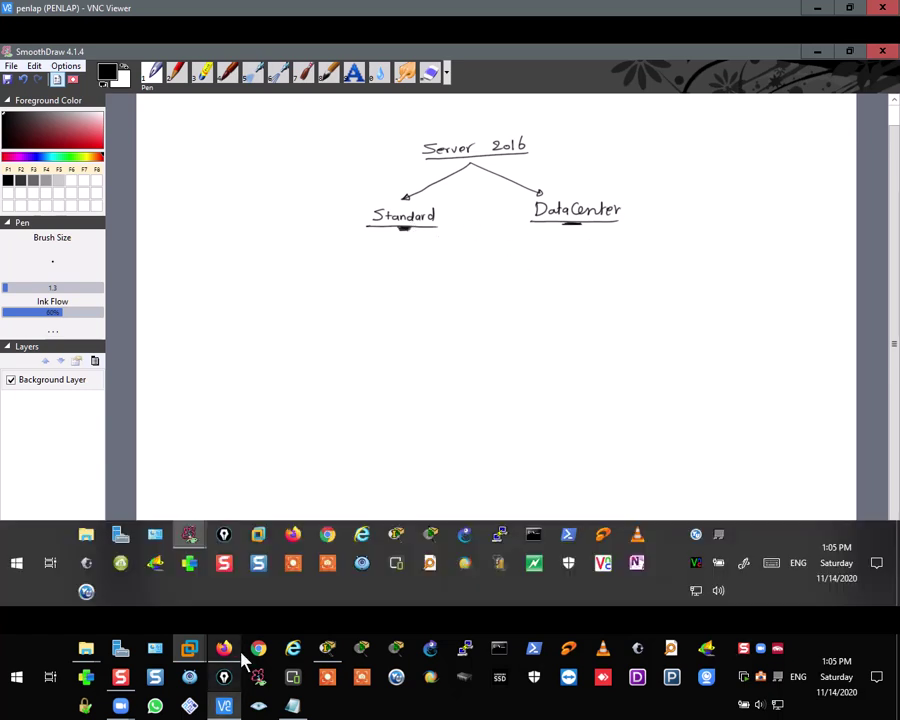
Step: Bring the Test 2016 console forward, then minimize it to reveal the whiteboard
mouse_move(195, 649)
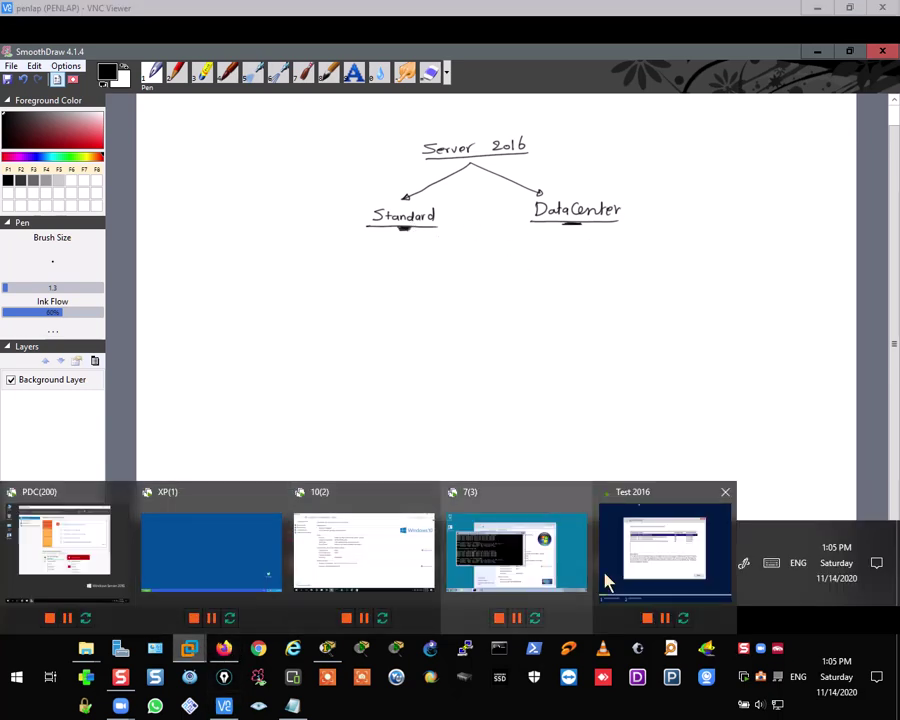
click(606, 580)
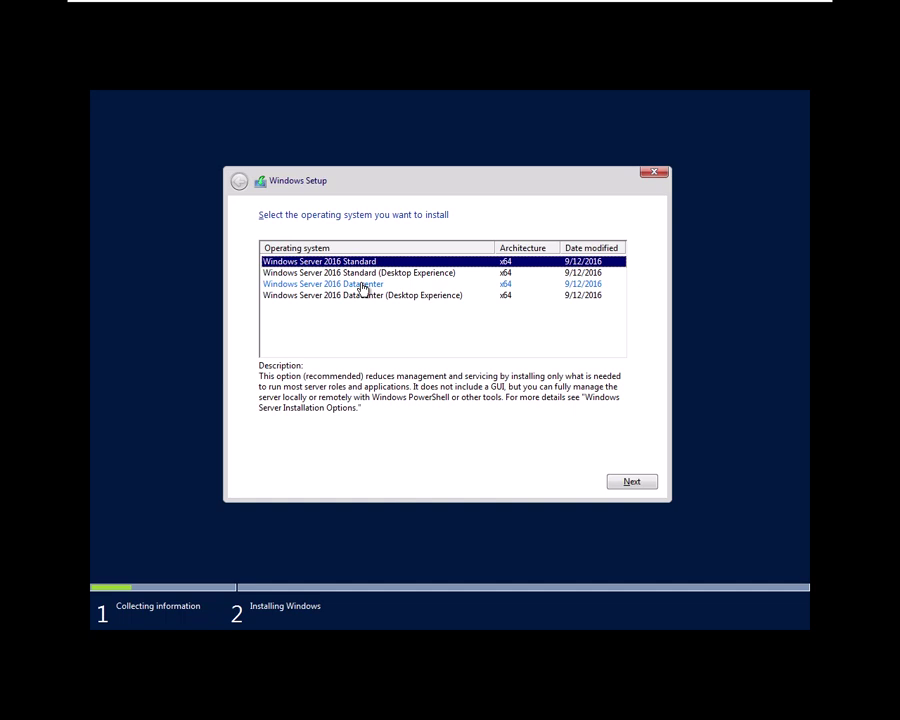
mouse_move(250, 5)
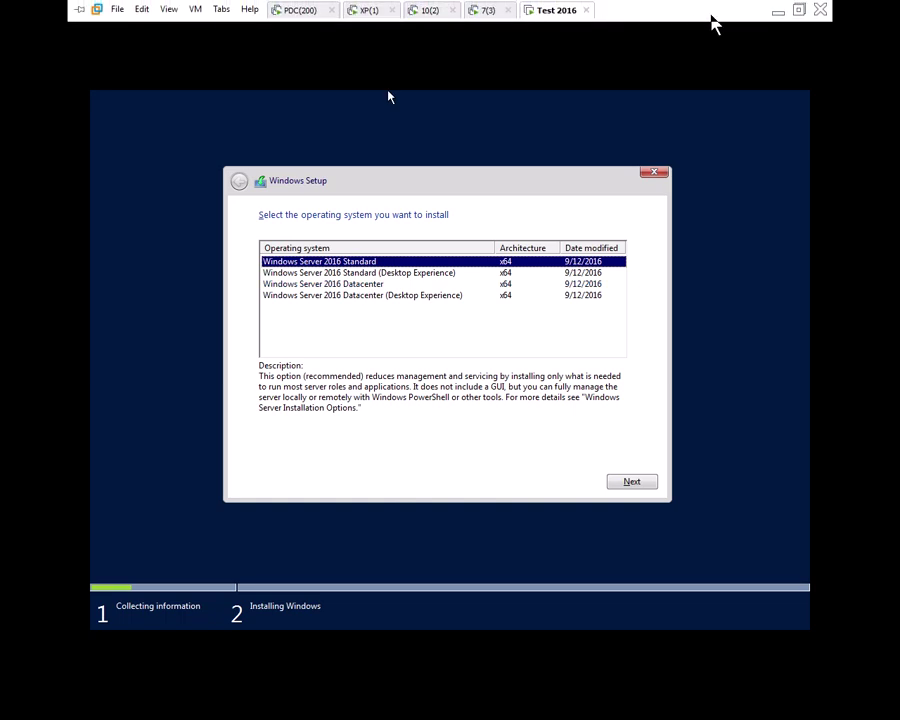
click(779, 10)
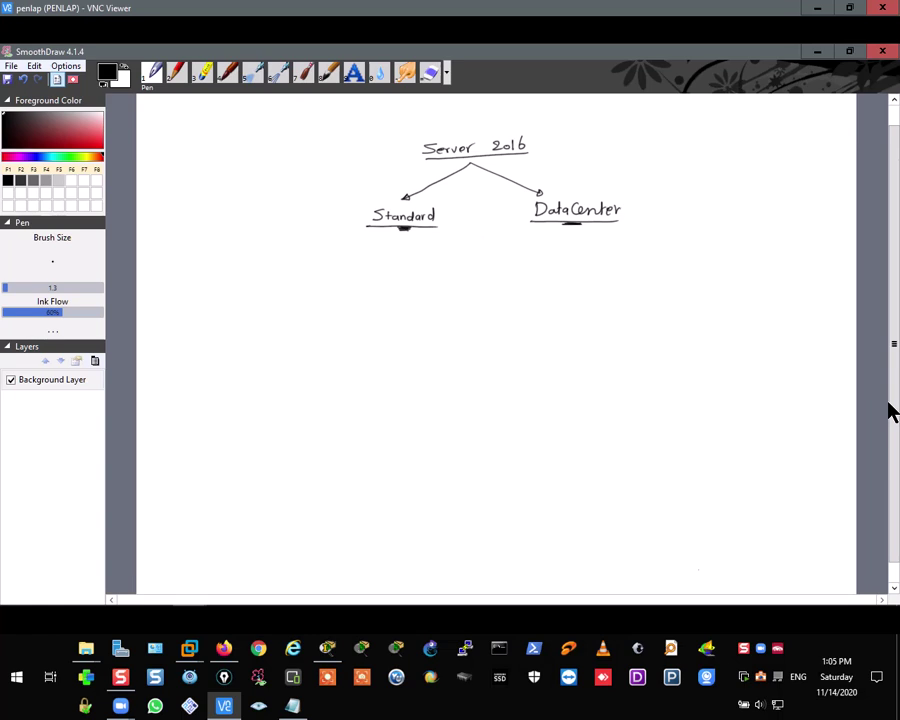
Step: Complete '2016' and add two arrows labelled 'Desktop Exp (GUI)' and '(CLI)' below the tree
drag(519, 145, 520, 149)
mouse_move(463, 282)
mouse_down()
mouse_move(546, 279)
mouse_move(565, 291)
mouse_move(458, 292)
mouse_up()
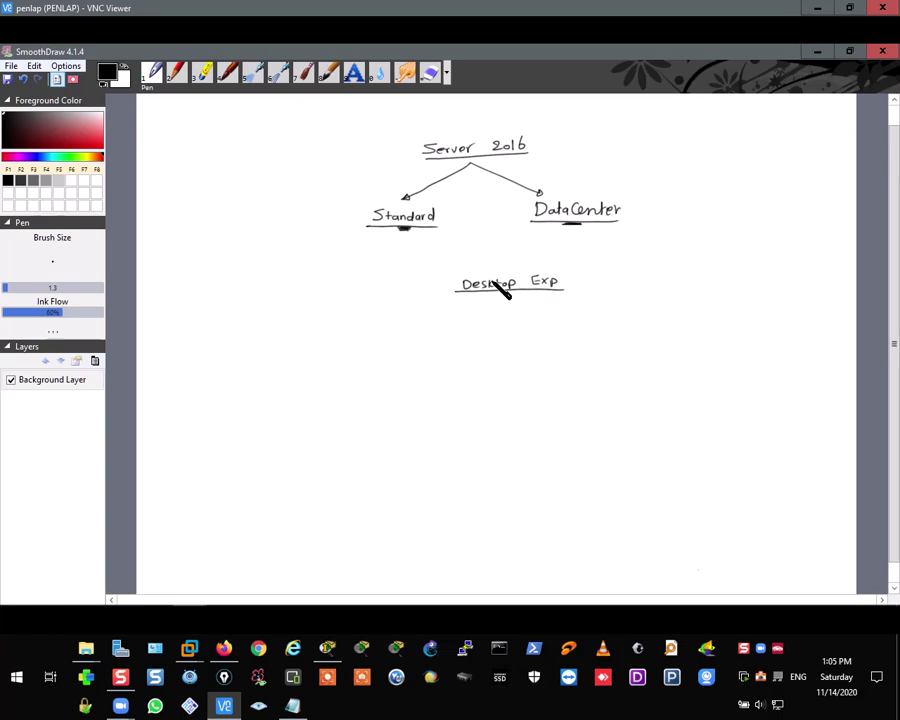
drag(390, 290, 449, 289)
mouse_move(602, 273)
mouse_down()
mouse_move(599, 289)
mouse_move(660, 276)
mouse_move(661, 287)
mouse_up()
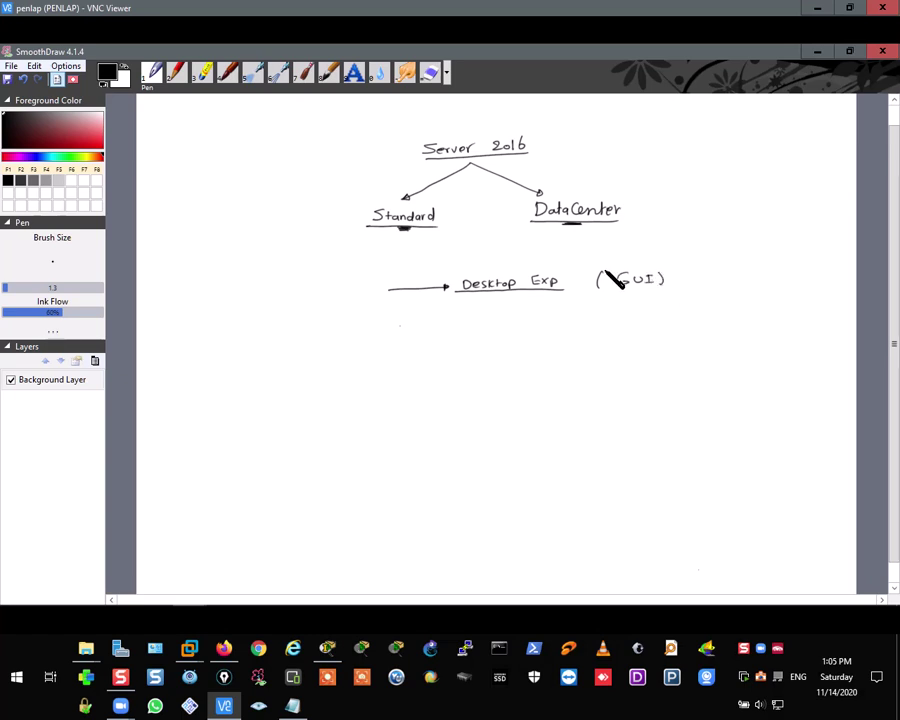
drag(396, 329, 451, 327)
mouse_move(604, 306)
mouse_down()
mouse_move(602, 322)
mouse_move(660, 321)
mouse_move(614, 328)
mouse_up()
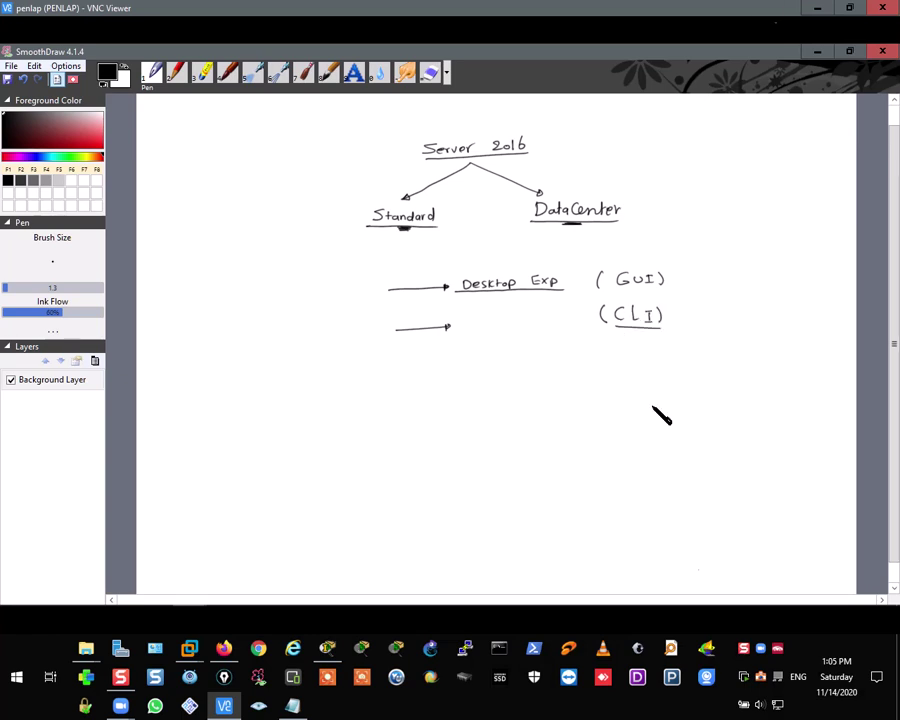
Step: On PDC(200), open a maximized administrator Command Prompt, then minimize the VM console
mouse_move(190, 650)
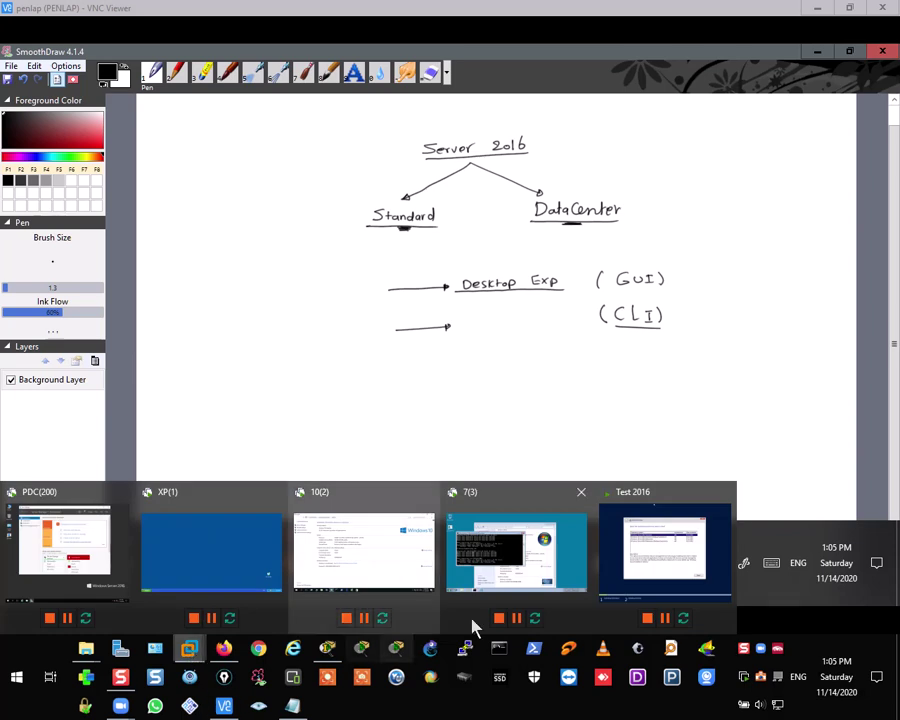
click(669, 558)
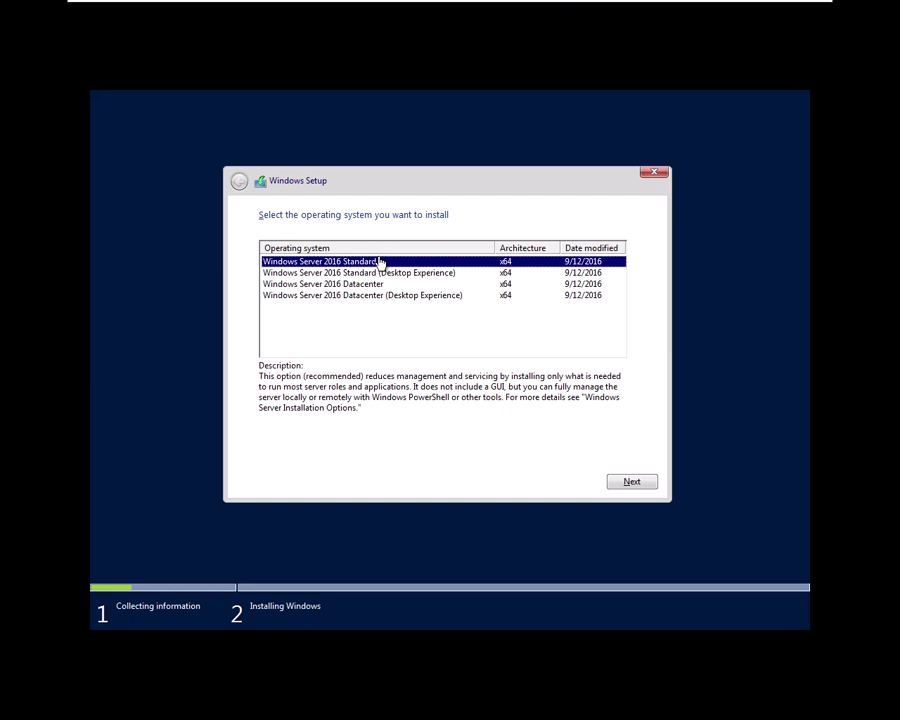
click(294, 10)
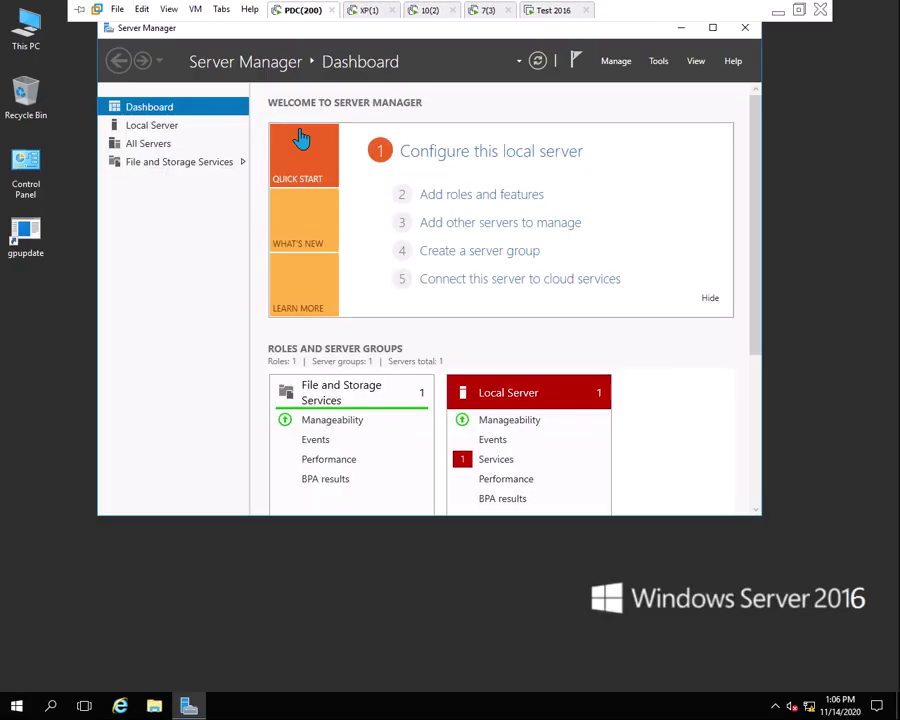
click(15, 705)
right_click(16, 706)
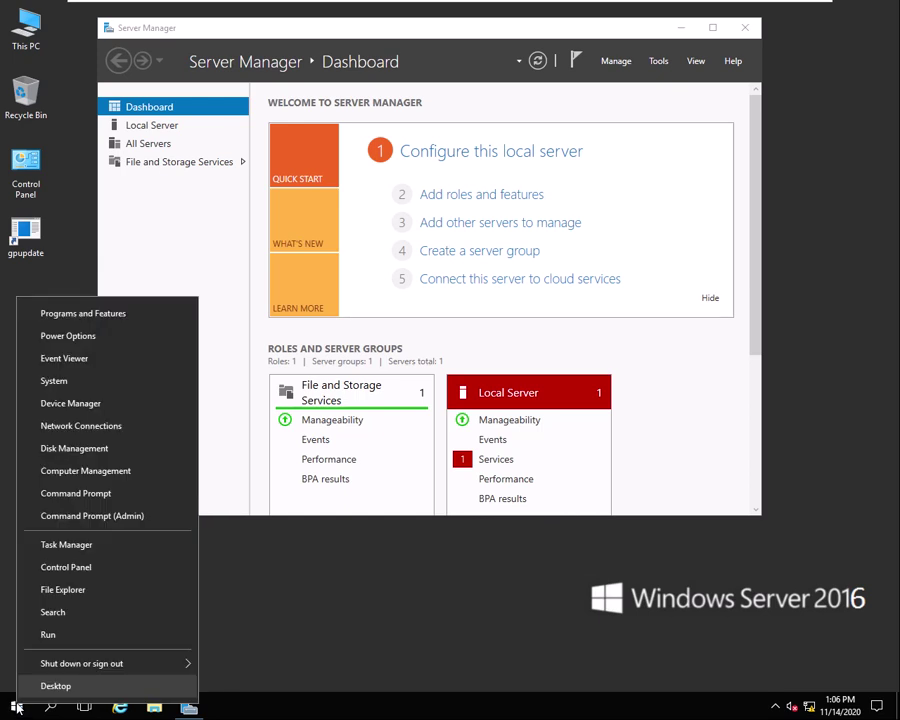
click(76, 516)
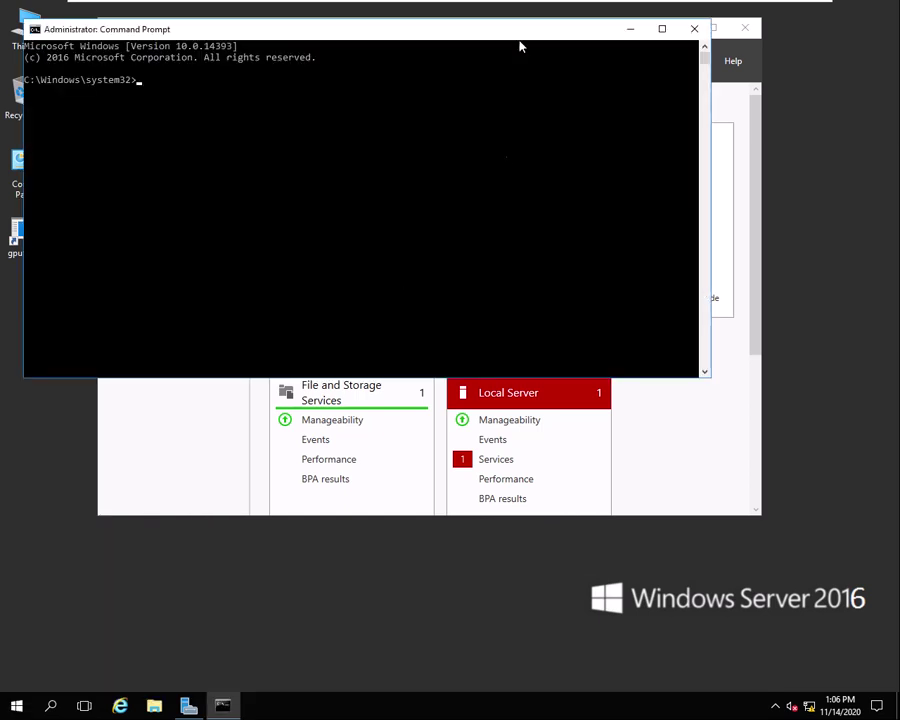
double_click(505, 33)
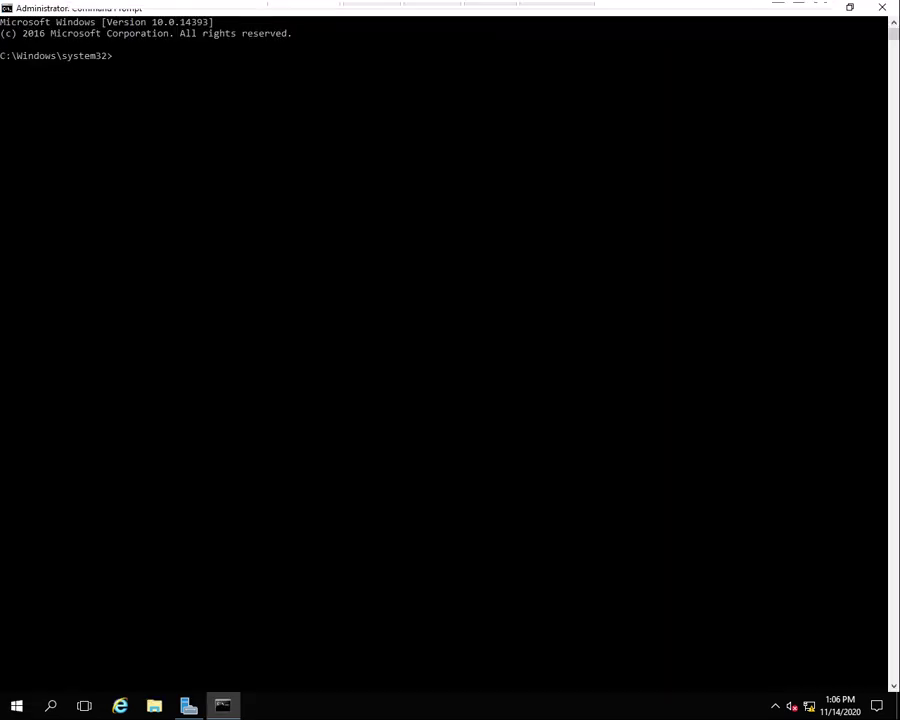
mouse_move(505, 5)
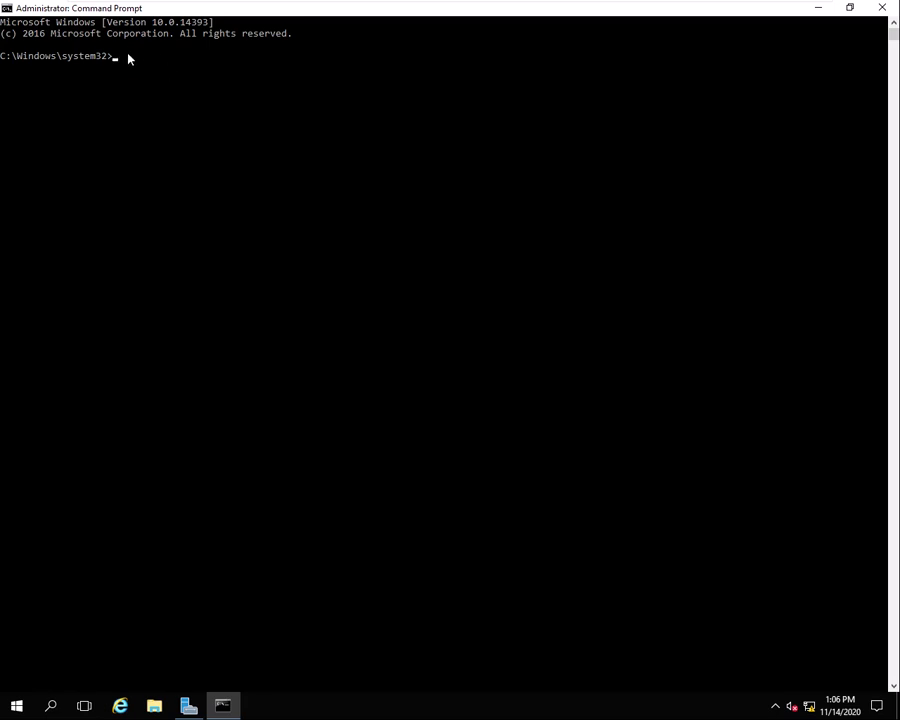
mouse_move(295, 2)
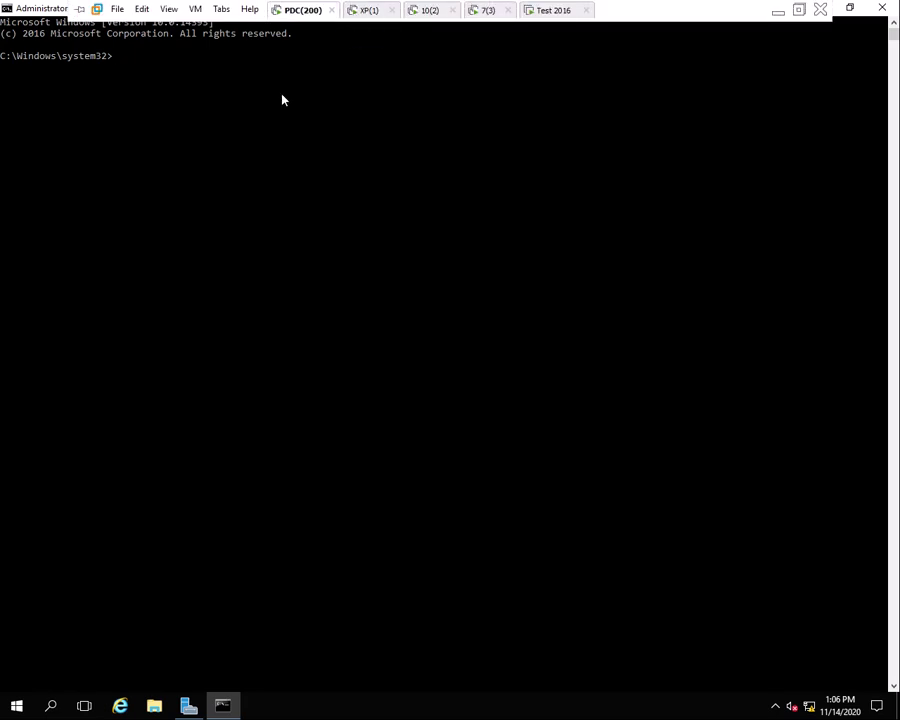
mouse_move(330, 5)
click(779, 10)
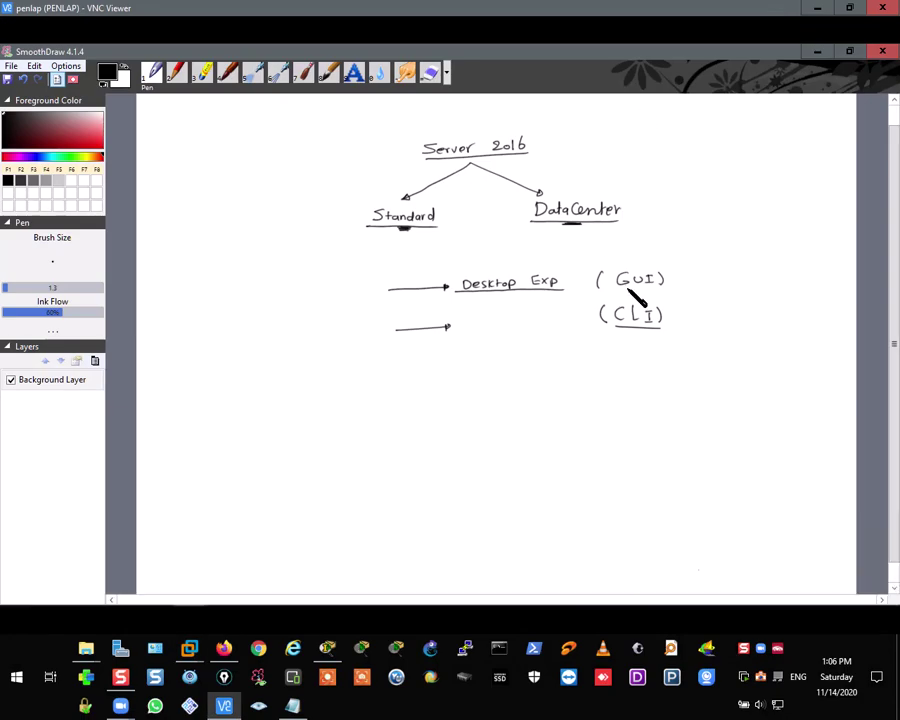
Step: Clear PDC(200)'s desktop, open This PC > Data (D:), then minimize VMware to the whiteboard
mouse_move(194, 648)
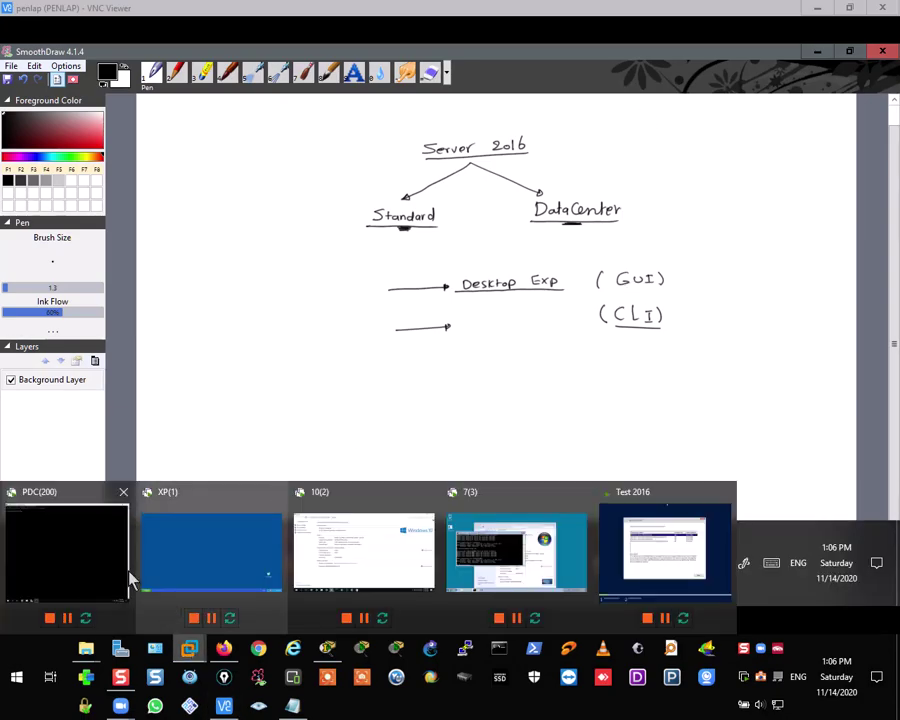
click(103, 562)
click(592, 245)
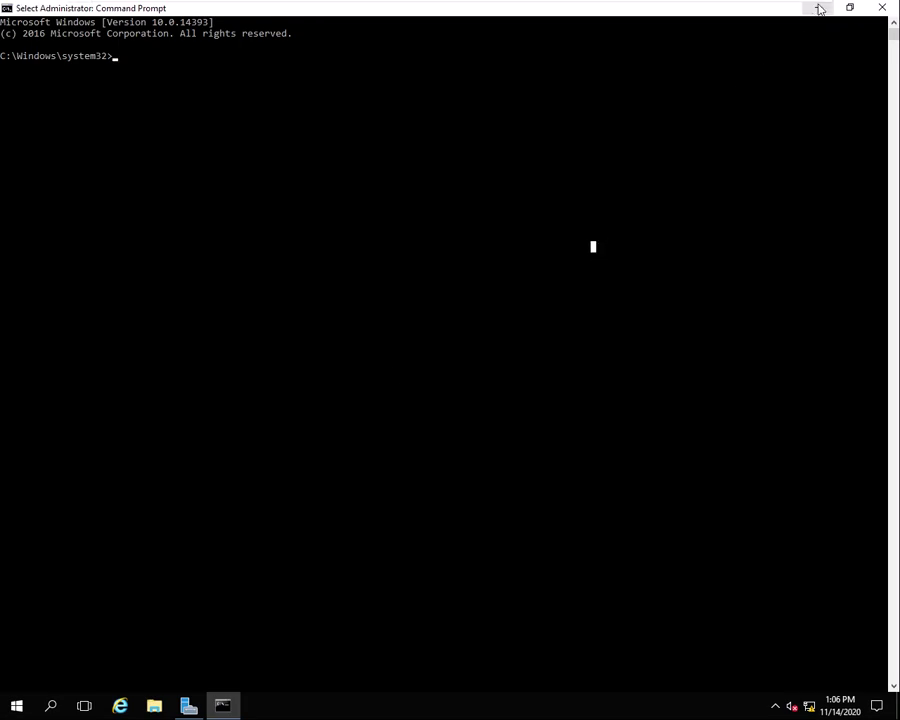
click(818, 8)
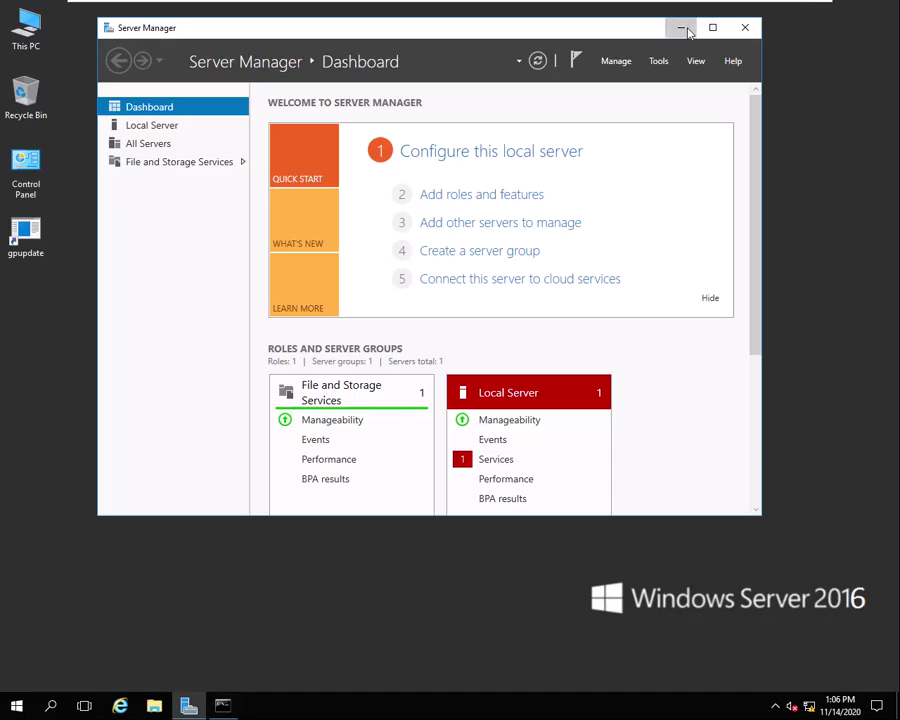
click(681, 27)
double_click(26, 30)
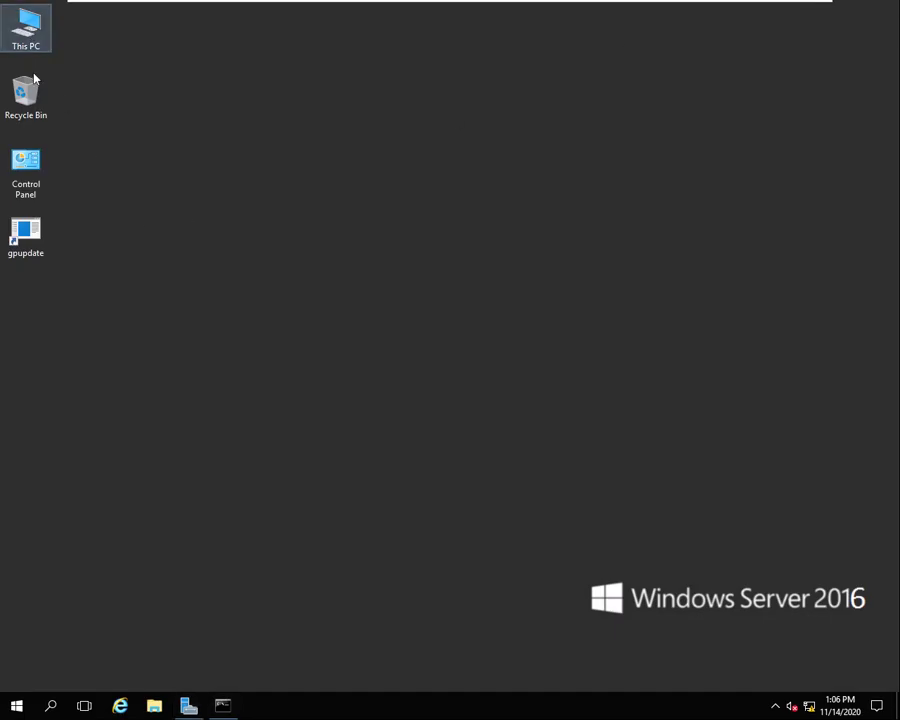
click(20, 706)
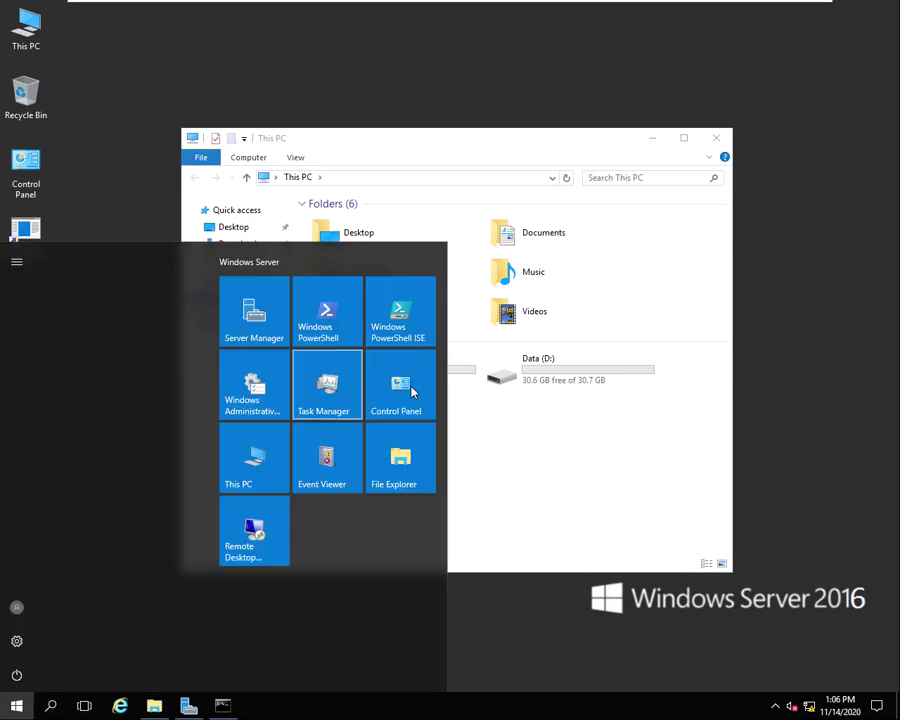
click(558, 378)
double_click(558, 378)
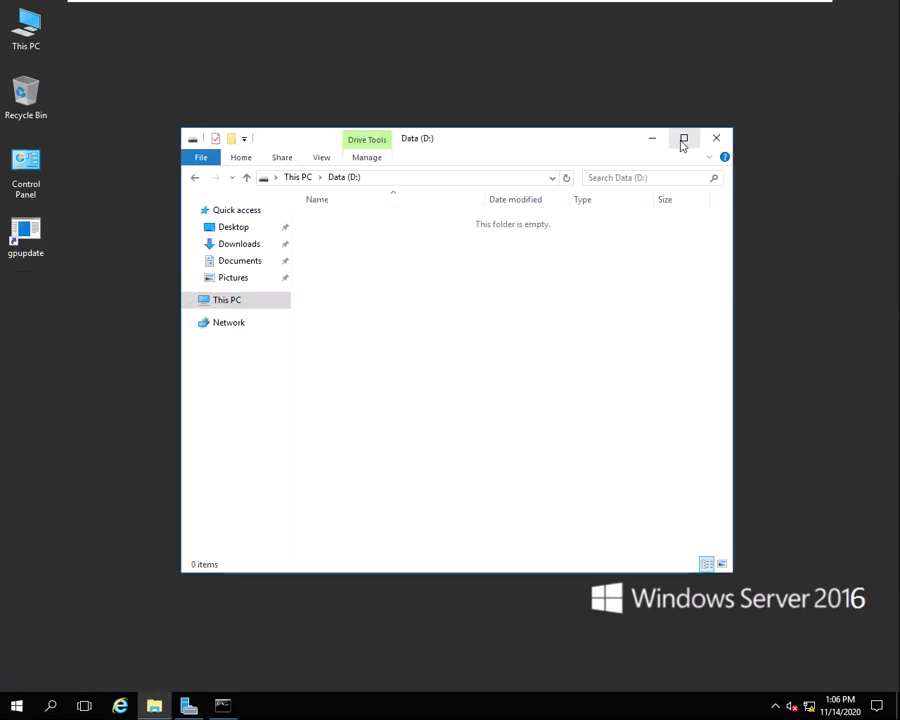
mouse_move(683, 3)
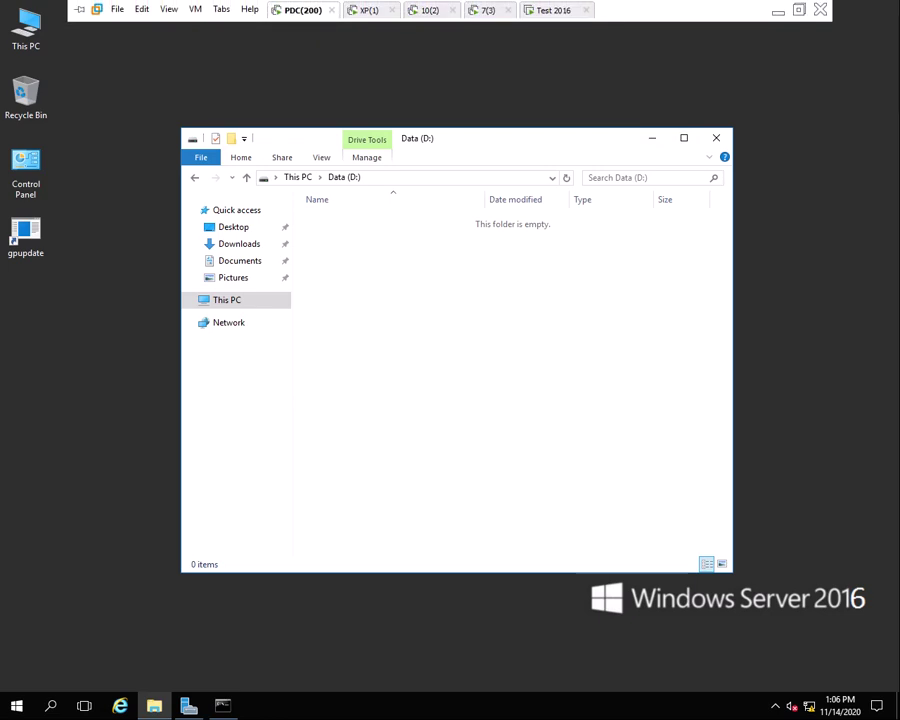
click(776, 11)
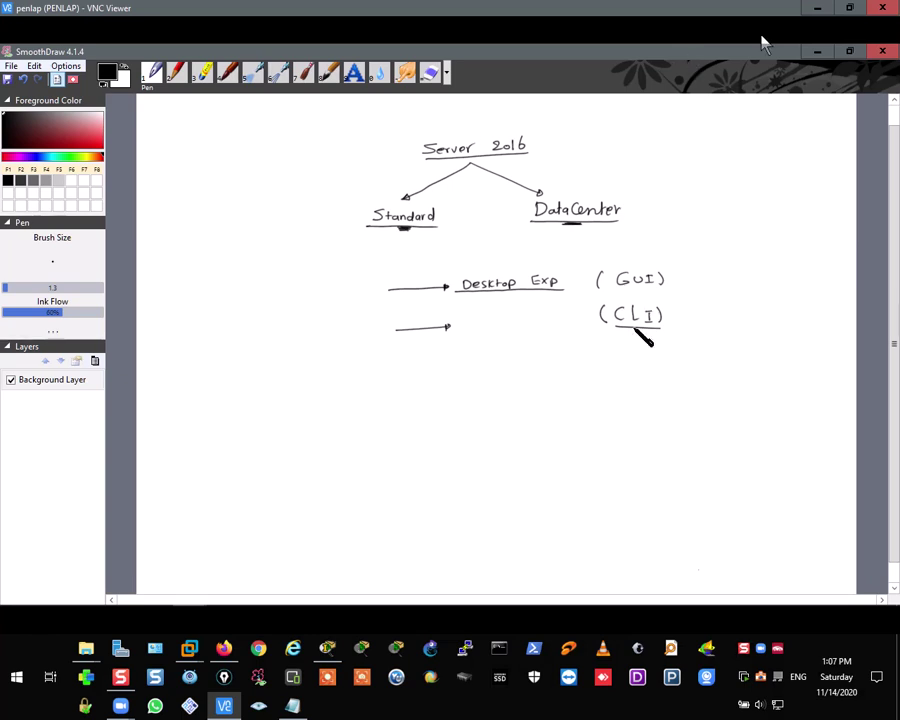
Step: Write 'Core' by the lower arrow and 'Role' beside (GUI), then box 'Core (CLI)' with an arrow pointing at it
mouse_move(490, 313)
mouse_down()
mouse_move(484, 320)
mouse_move(512, 318)
mouse_move(487, 332)
mouse_up()
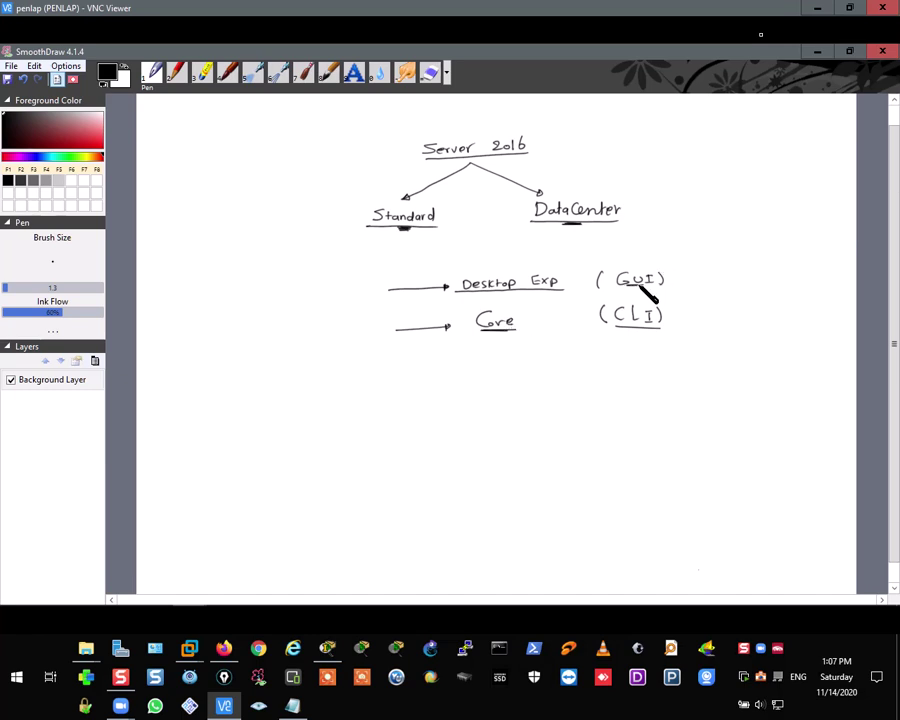
mouse_move(697, 282)
mouse_down()
mouse_move(716, 264)
mouse_move(730, 274)
mouse_up()
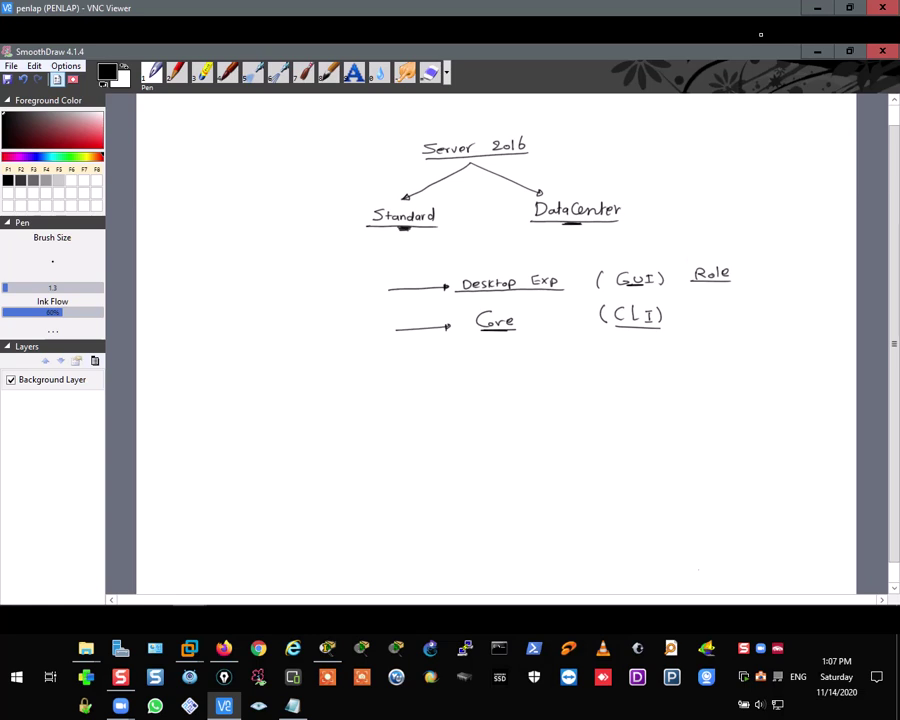
drag(660, 328, 532, 330)
mouse_move(663, 301)
mouse_down()
mouse_move(482, 305)
mouse_move(473, 328)
mouse_up()
drag(666, 306, 667, 328)
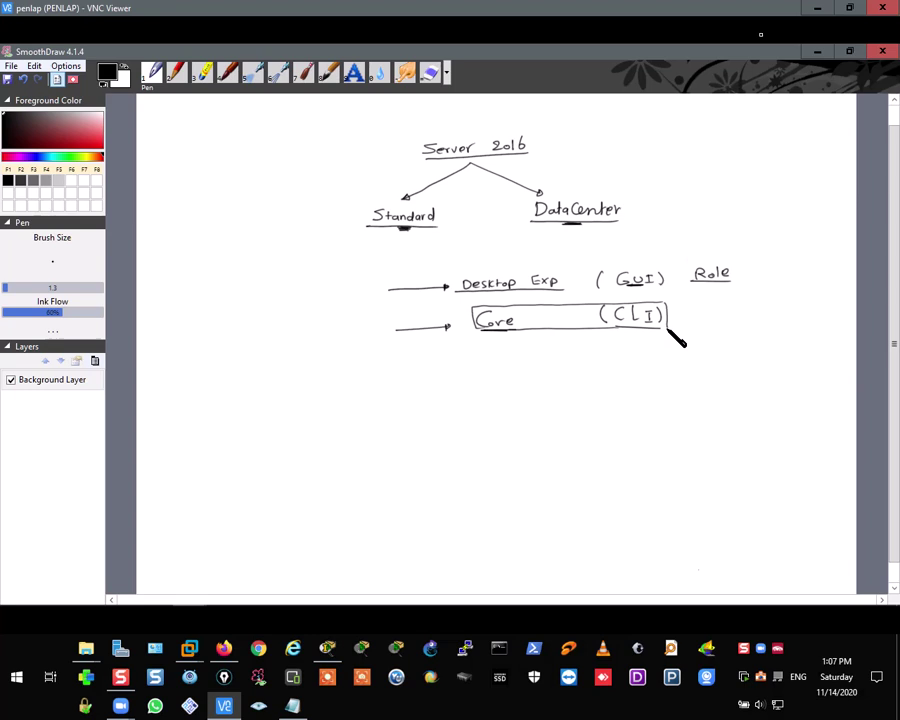
drag(731, 317, 676, 316)
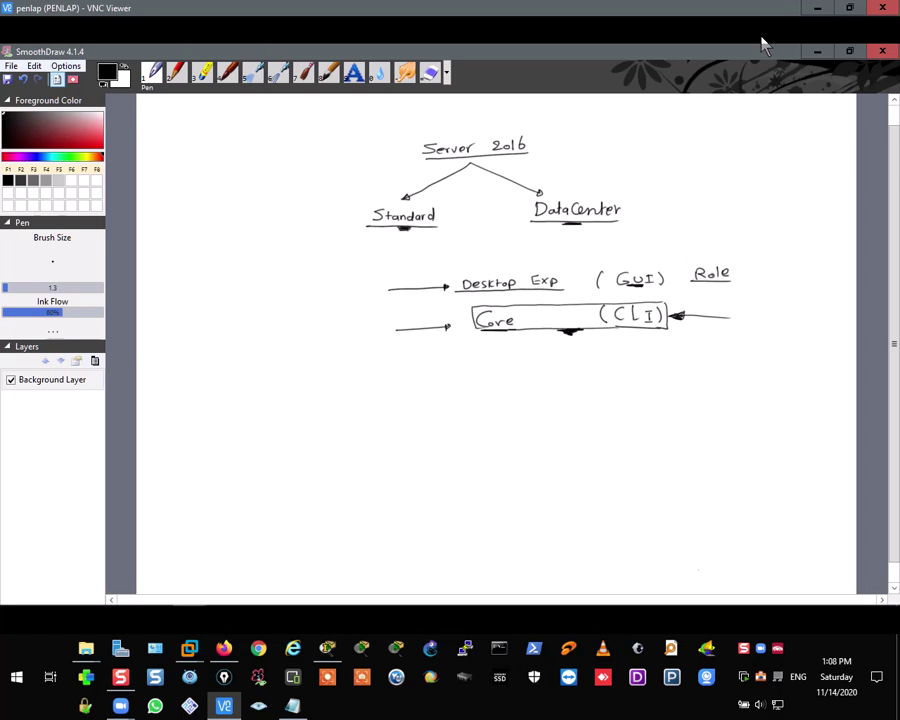
Step: Settle on Windows Server 2016 Datacenter in Test 2016's edition list, then minimize the VM
mouse_move(195, 646)
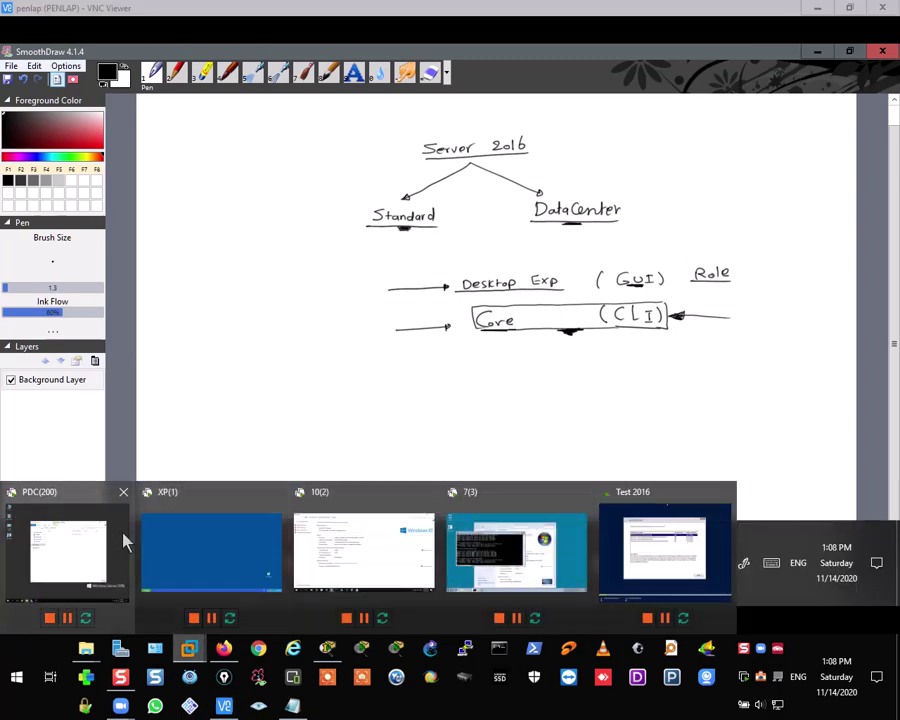
click(667, 543)
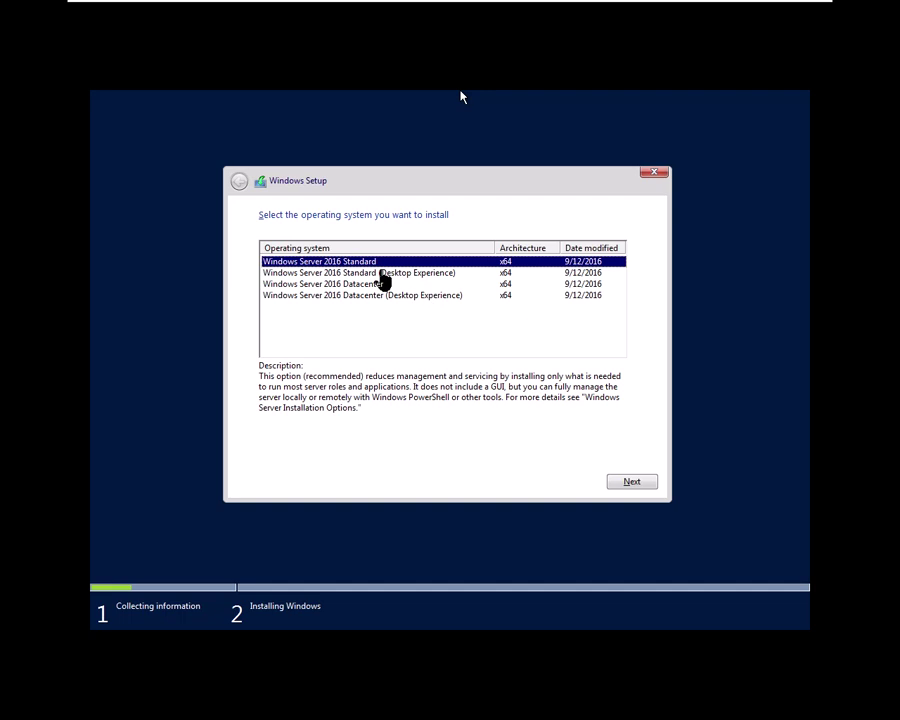
click(382, 273)
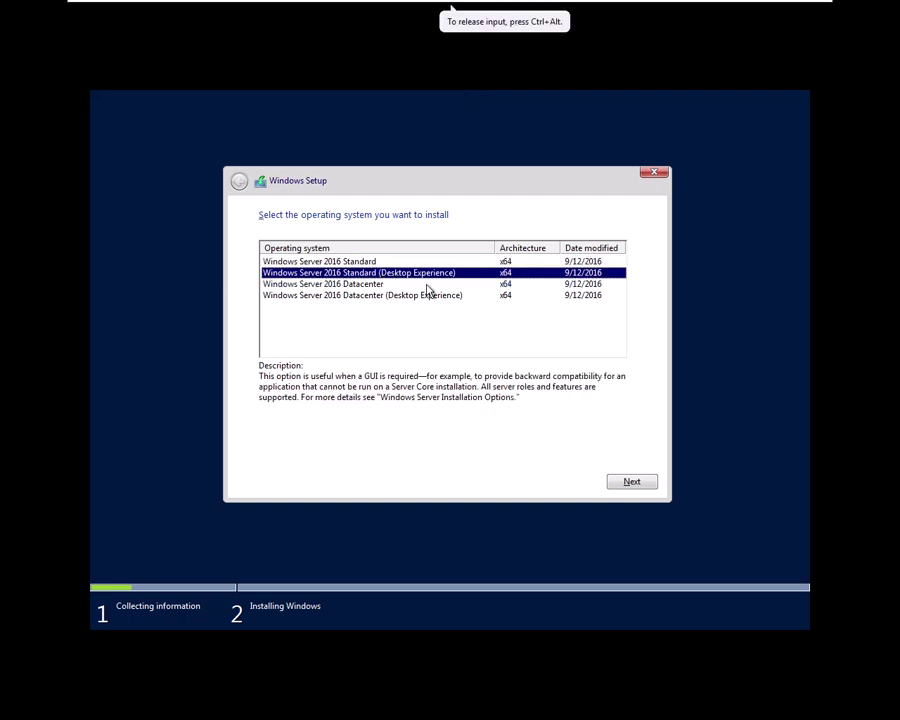
click(424, 285)
click(425, 294)
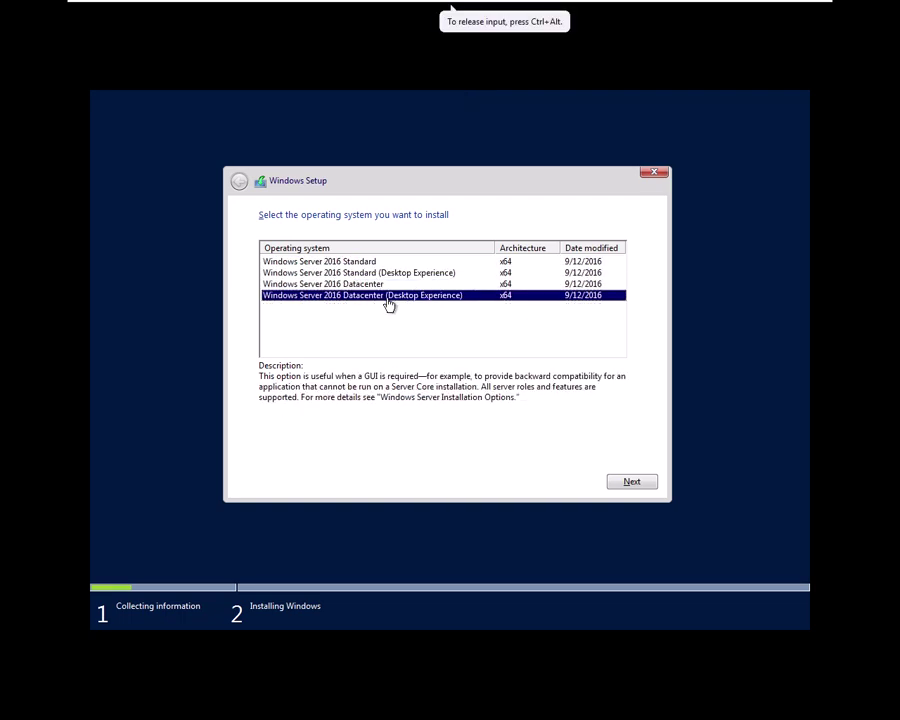
key(Up)
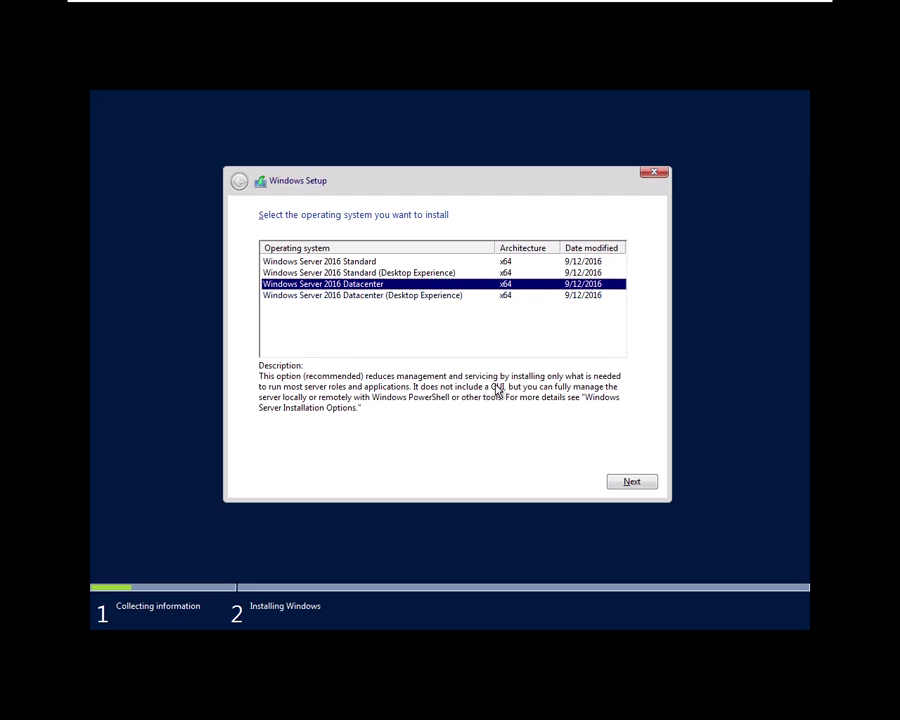
key(Down)
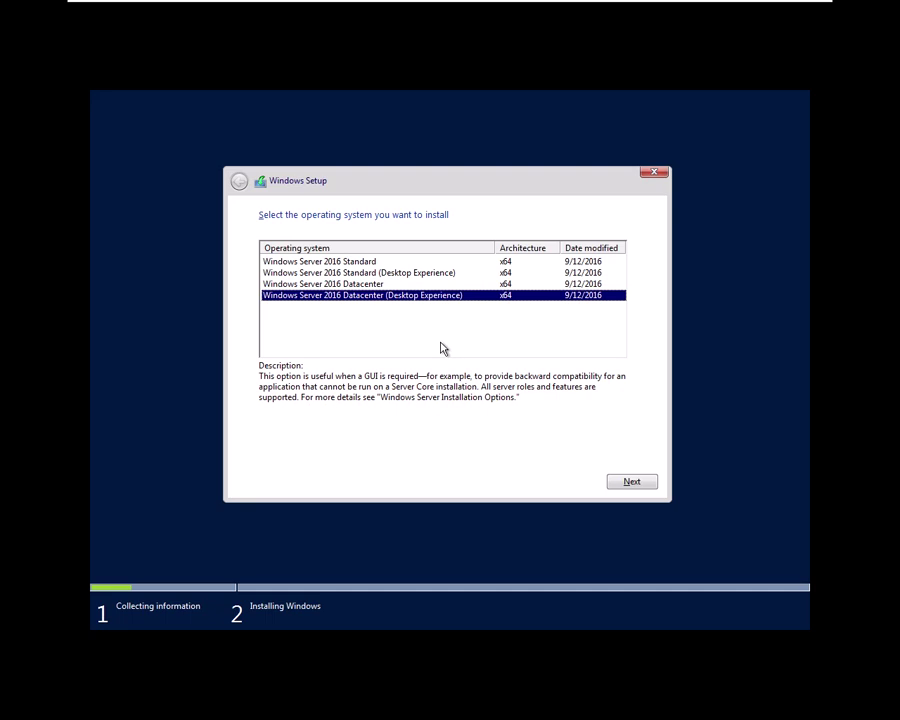
key(Up)
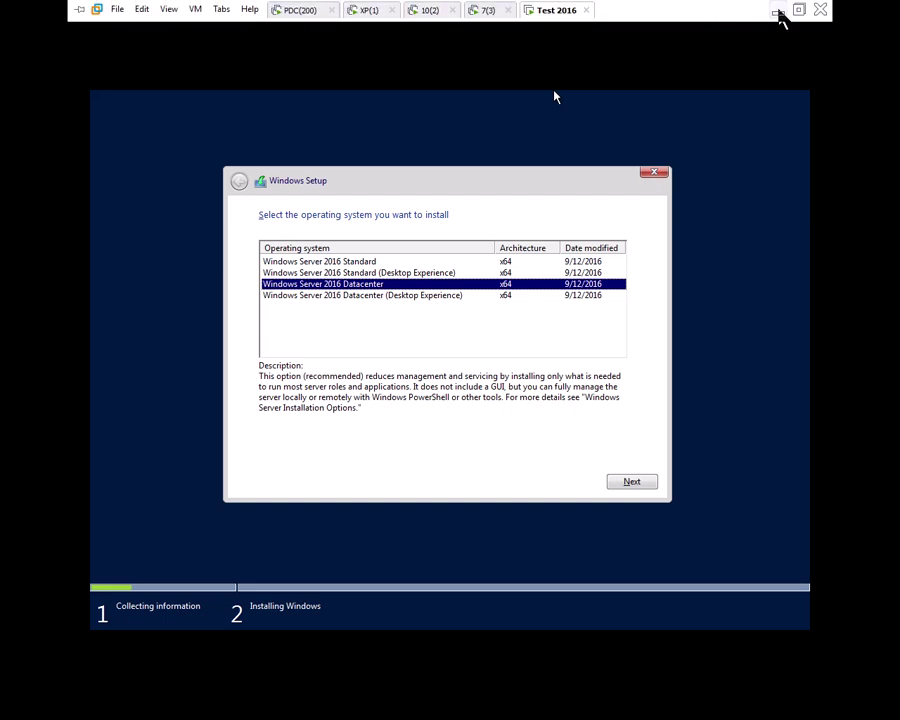
click(776, 12)
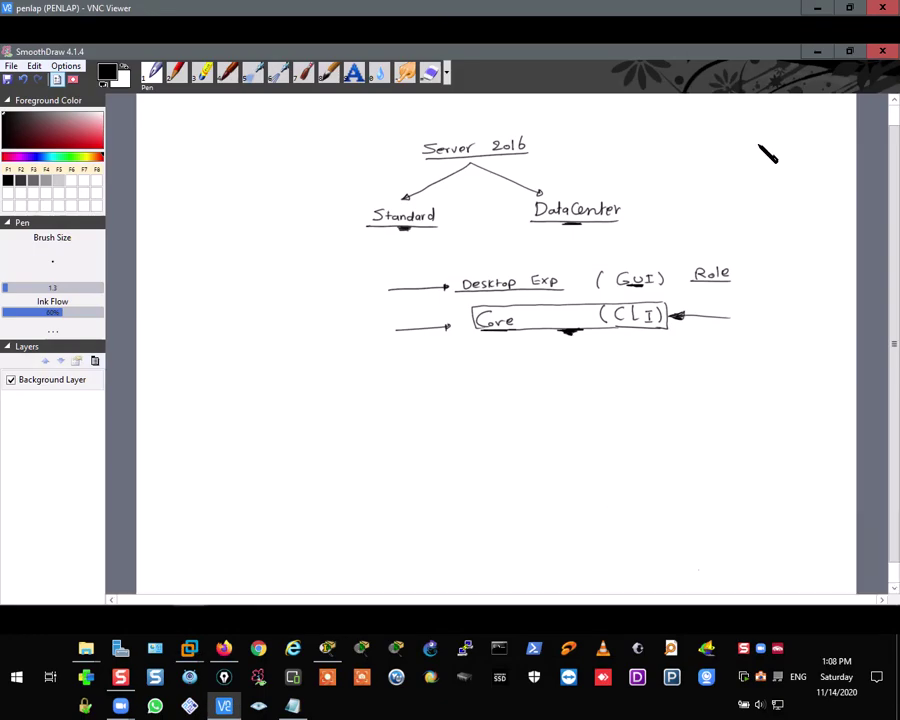
Step: Handwrite an underlined 'OS' with two branching arrows, labelling the left branch 32 x86
drag(224, 198, 229, 205)
drag(210, 209, 241, 209)
mouse_move(224, 218)
mouse_down()
mouse_move(180, 262)
mouse_move(197, 261)
mouse_move(180, 279)
mouse_up()
click(187, 261)
mouse_move(180, 270)
mouse_down()
mouse_move(172, 279)
mouse_move(198, 275)
mouse_up()
drag(205, 281, 173, 282)
mouse_move(228, 218)
mouse_down()
mouse_move(251, 238)
mouse_move(252, 256)
mouse_move(264, 251)
mouse_up()
Step: Label the right branch 64 x64 and expand the labels into underlined '32bits' and '64-bits'
drag(262, 245, 252, 270)
mouse_move(252, 263)
mouse_down()
mouse_move(245, 270)
mouse_move(272, 271)
mouse_move(245, 275)
mouse_up()
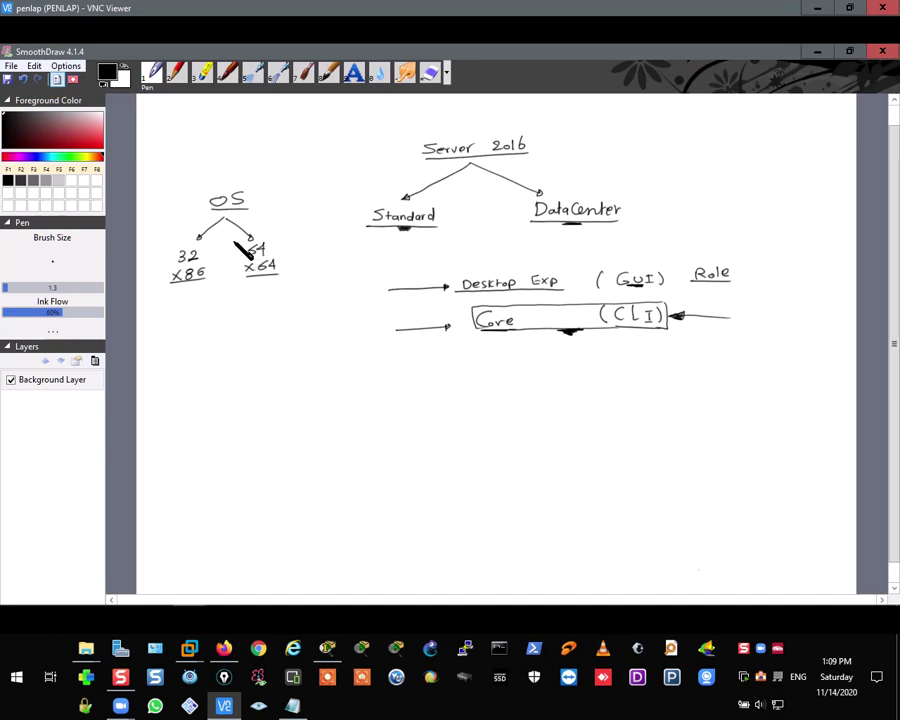
drag(200, 248, 213, 259)
drag(210, 251, 217, 251)
drag(273, 248, 222, 257)
drag(280, 242, 293, 252)
drag(290, 246, 301, 252)
drag(178, 262, 228, 260)
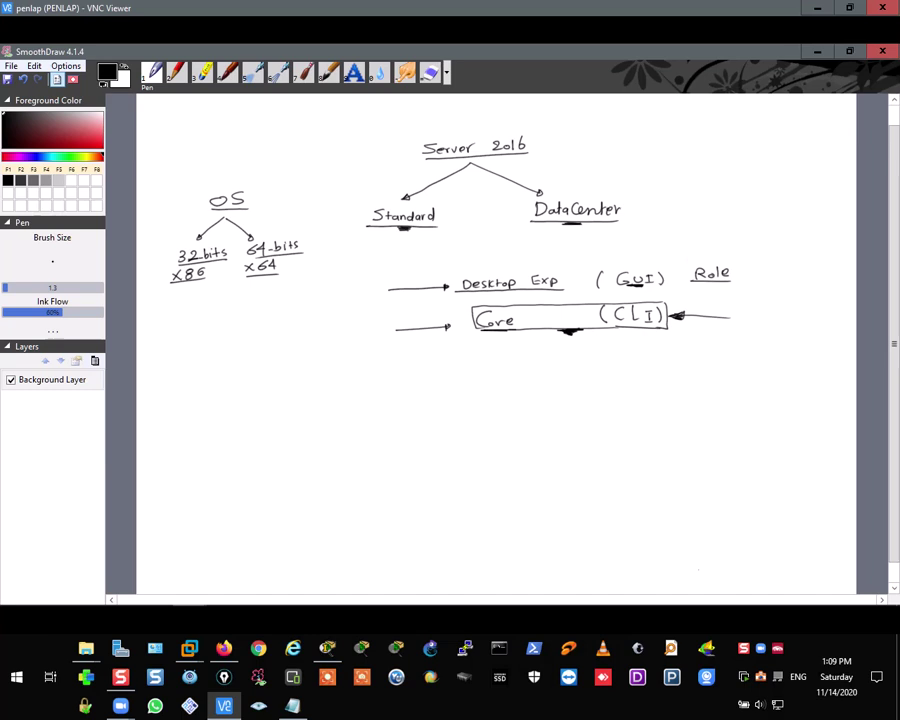
Step: View the host PC's System properties, showing a 32-bit OS on an x64 processor, then close it
click(817, 8)
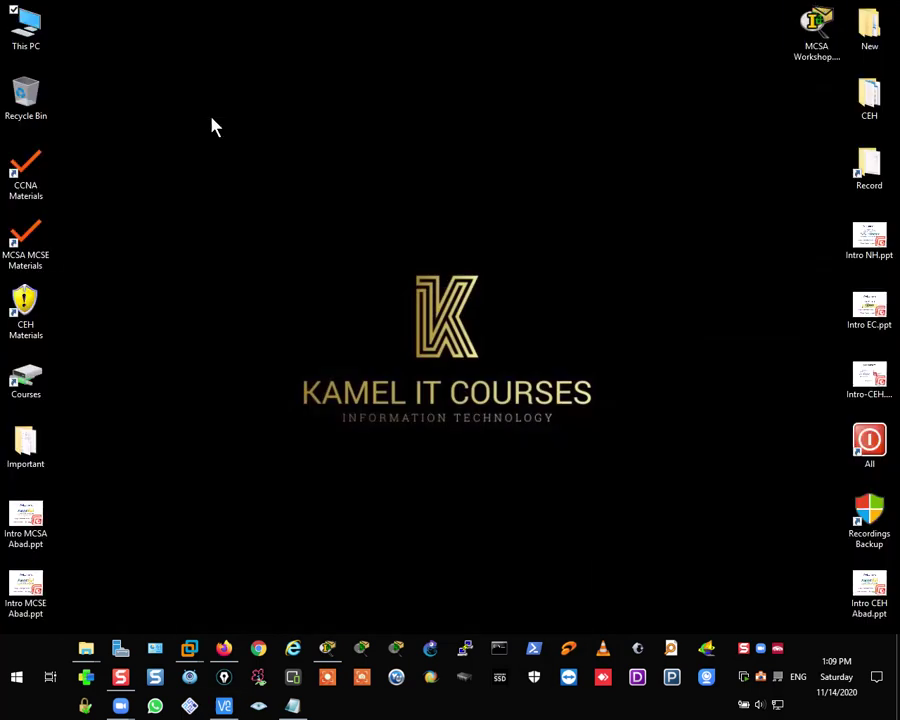
right_click(24, 30)
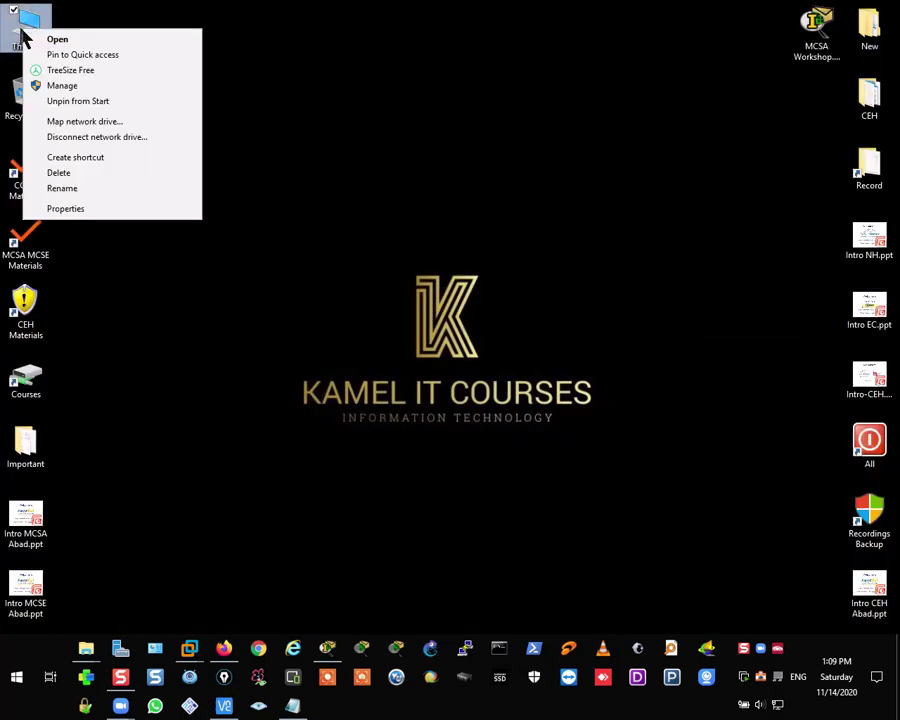
click(91, 207)
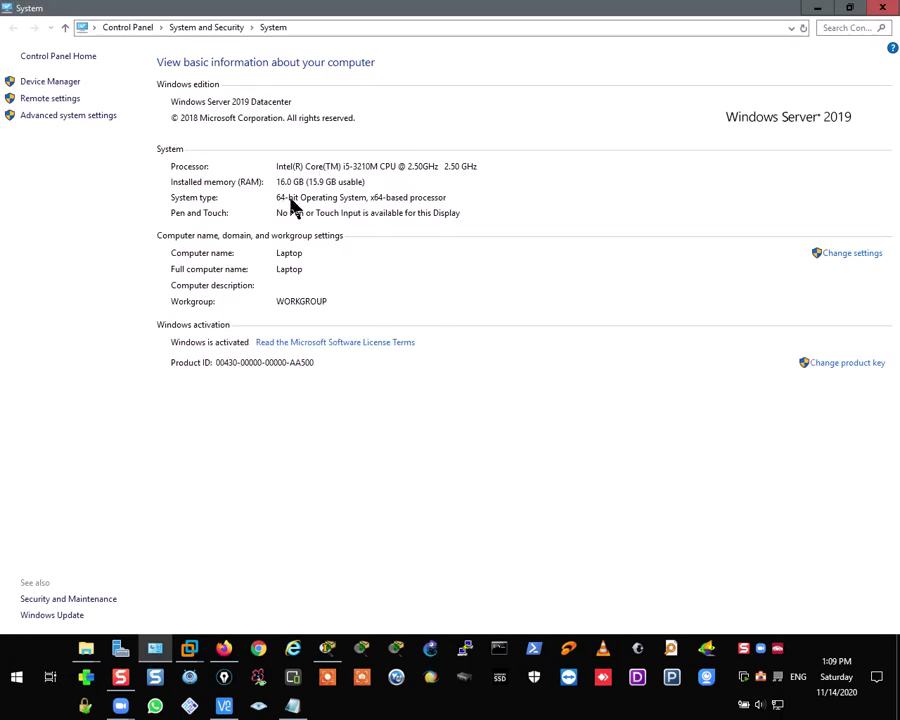
click(886, 9)
Step: Look at the Windows 10 (2) VM, then minimize it and bring the whiteboard back
mouse_move(195, 648)
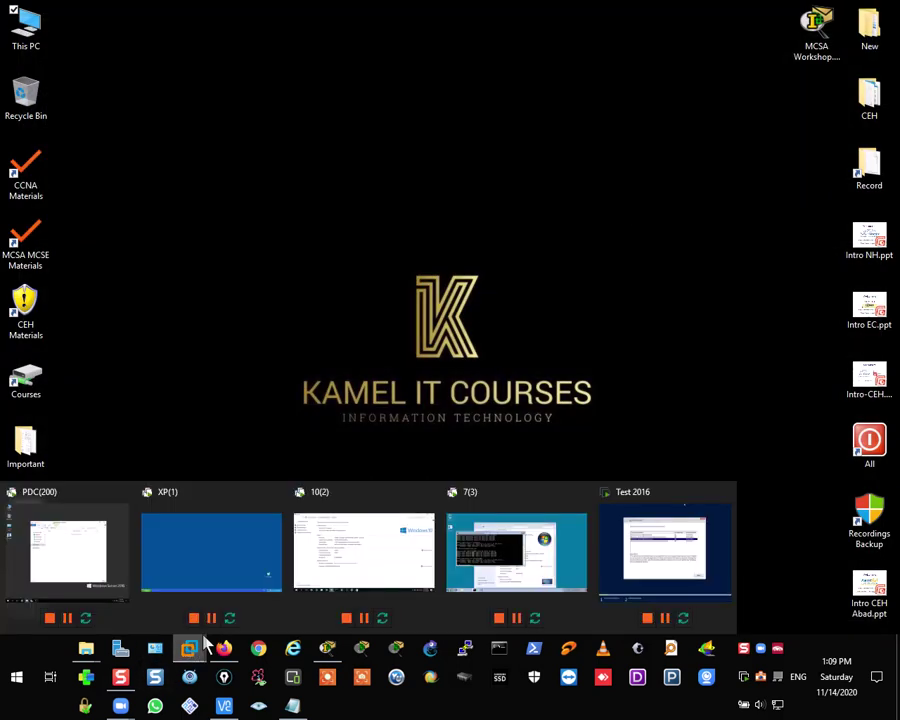
click(368, 548)
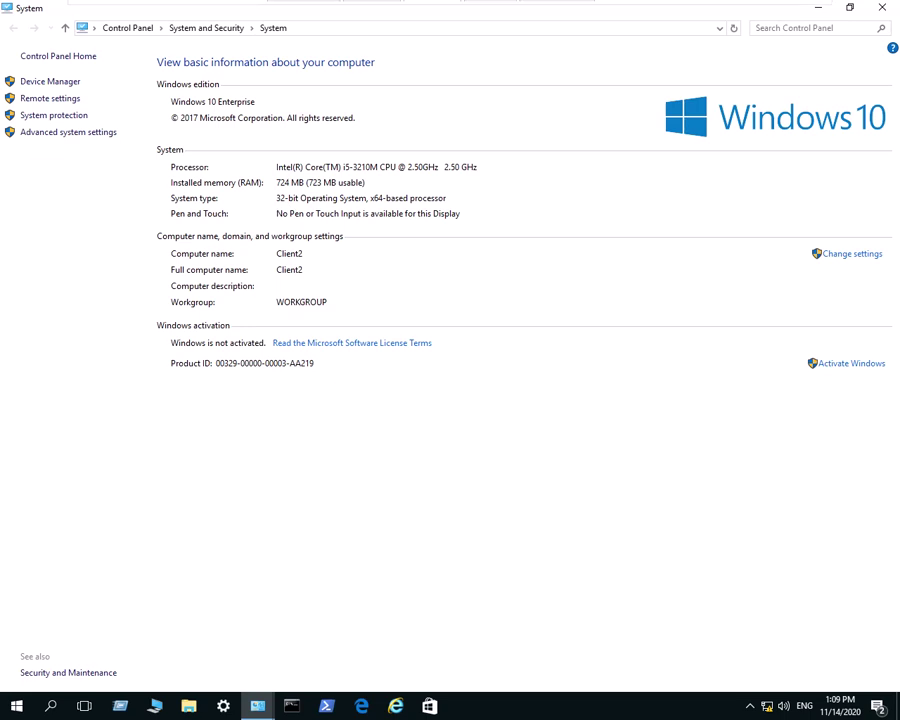
mouse_move(722, 12)
click(768, 8)
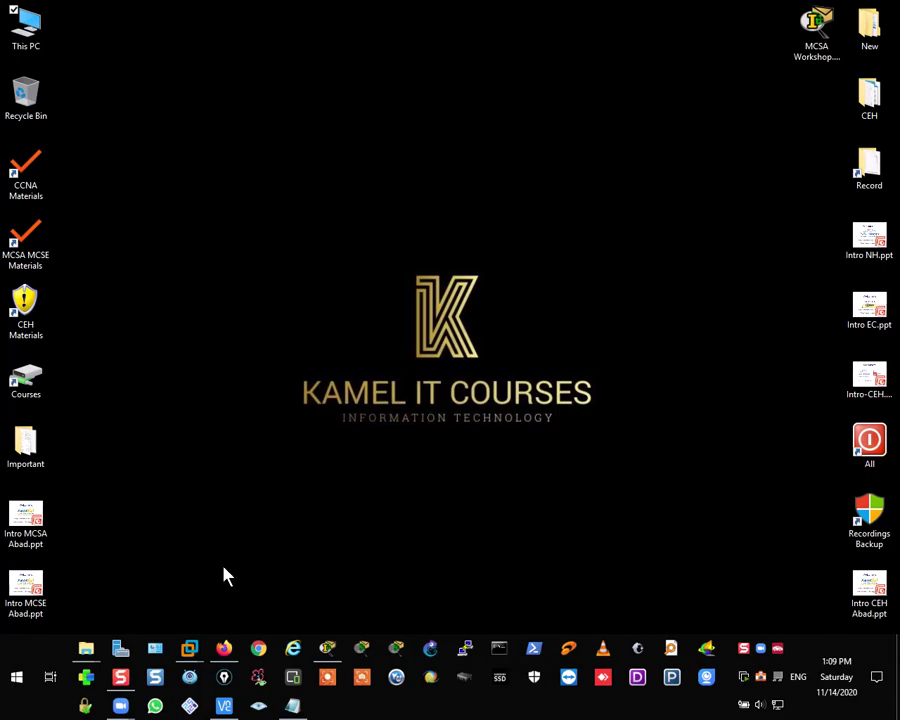
click(224, 706)
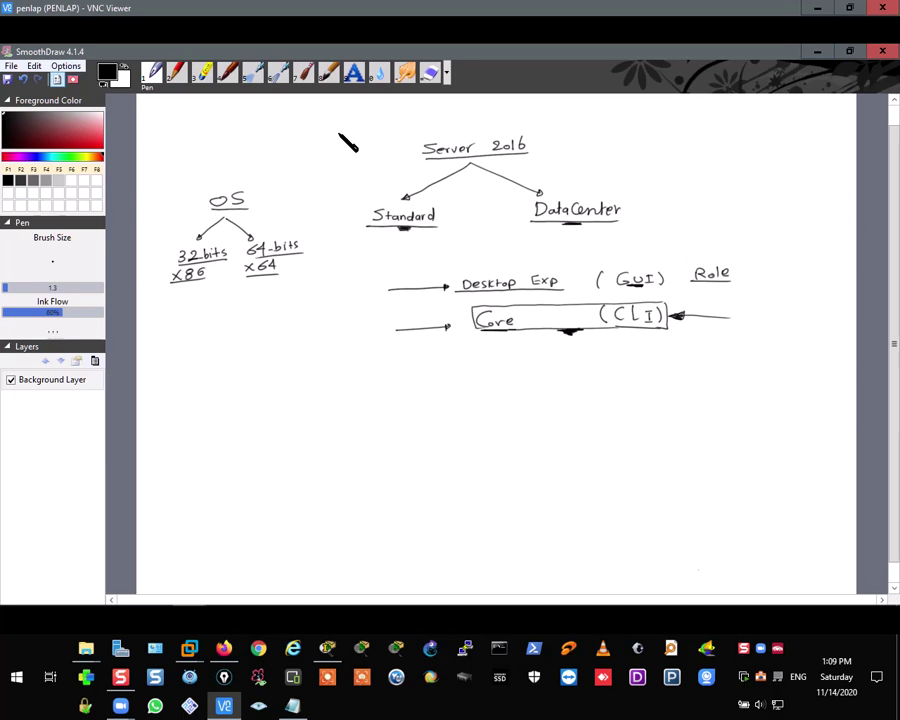
Step: Write 2012 and 2016 under Core with the note '64_bits only', underlined
mouse_move(446, 390)
mouse_down()
mouse_move(484, 398)
mouse_move(456, 416)
mouse_move(478, 420)
mouse_up()
mouse_move(446, 400)
mouse_down()
mouse_move(483, 400)
mouse_move(484, 419)
mouse_move(536, 405)
mouse_up()
drag(533, 398, 545, 408)
drag(547, 396, 561, 407)
drag(557, 400, 616, 406)
mouse_move(617, 405)
mouse_down()
mouse_move(624, 388)
mouse_move(630, 410)
mouse_move(514, 409)
mouse_up()
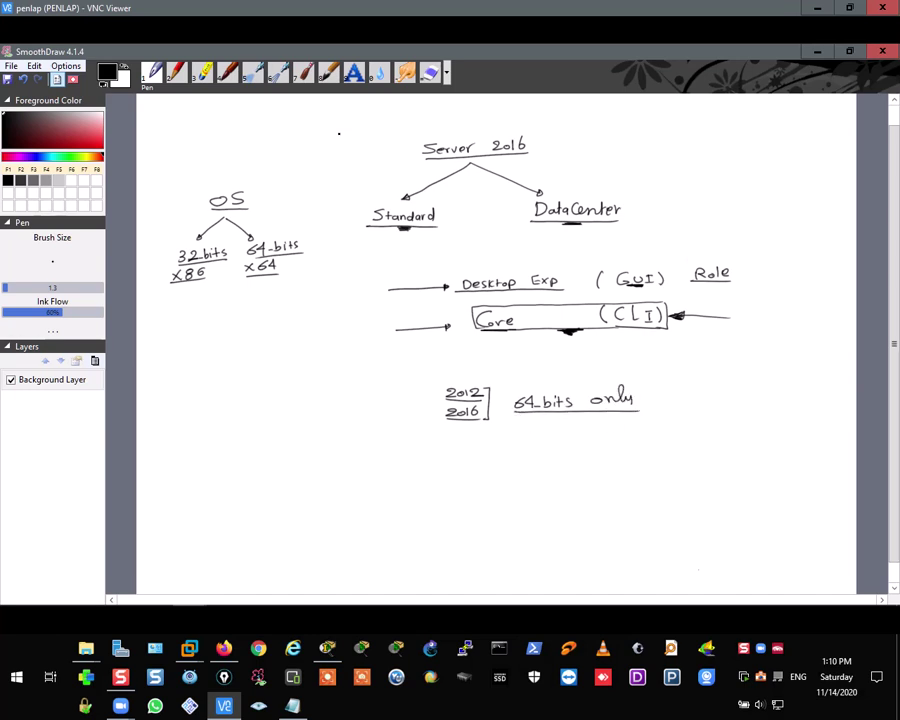
Step: Add an Xp/8/10/7 list branching to underlined 32 and 64, and circle '32bits x86'
drag(233, 379, 241, 389)
mouse_move(241, 379)
mouse_down()
mouse_move(233, 389)
mouse_move(245, 393)
mouse_up()
mouse_move(245, 382)
mouse_down()
mouse_move(238, 483)
mouse_move(263, 386)
mouse_move(264, 493)
mouse_up()
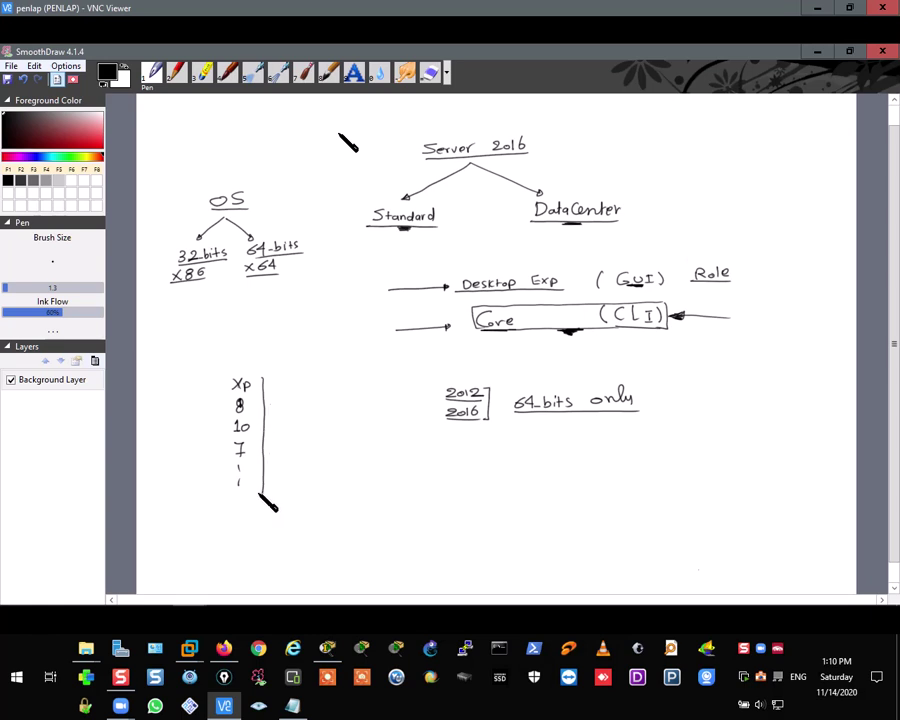
mouse_move(270, 438)
mouse_down()
mouse_move(303, 411)
mouse_move(330, 413)
mouse_up()
drag(272, 438, 330, 483)
drag(316, 487, 330, 487)
drag(316, 417, 330, 417)
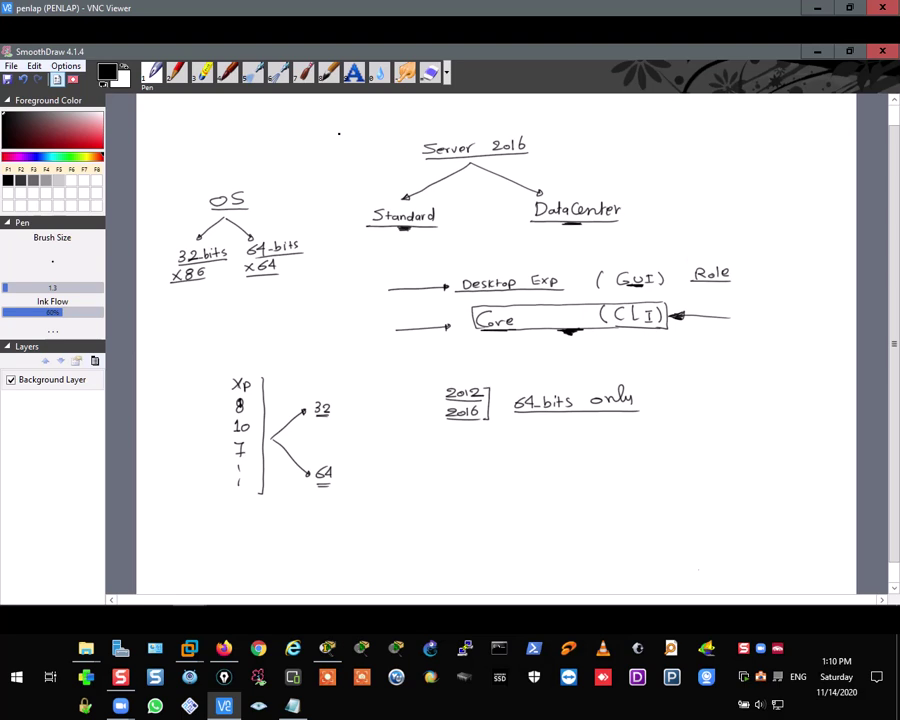
mouse_move(193, 248)
mouse_down()
mouse_move(160, 284)
mouse_move(193, 297)
mouse_move(195, 246)
mouse_up()
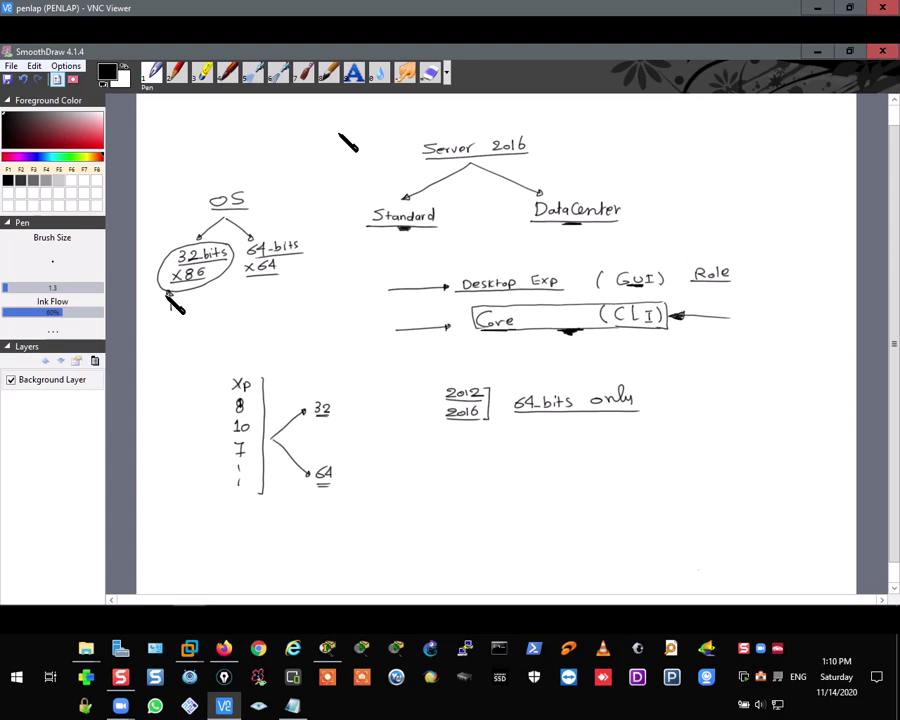
Step: Draw an arrow to '4GRAM' under 32bits, a cross under x86 and a tick under x64
drag(169, 296, 170, 310)
mouse_move(162, 318)
mouse_down()
mouse_move(158, 327)
mouse_move(166, 326)
mouse_up()
drag(164, 319, 164, 331)
mouse_move(175, 320)
mouse_down()
mouse_move(171, 327)
mouse_move(200, 326)
mouse_move(152, 333)
mouse_up()
drag(192, 284, 201, 294)
drag(201, 284, 191, 294)
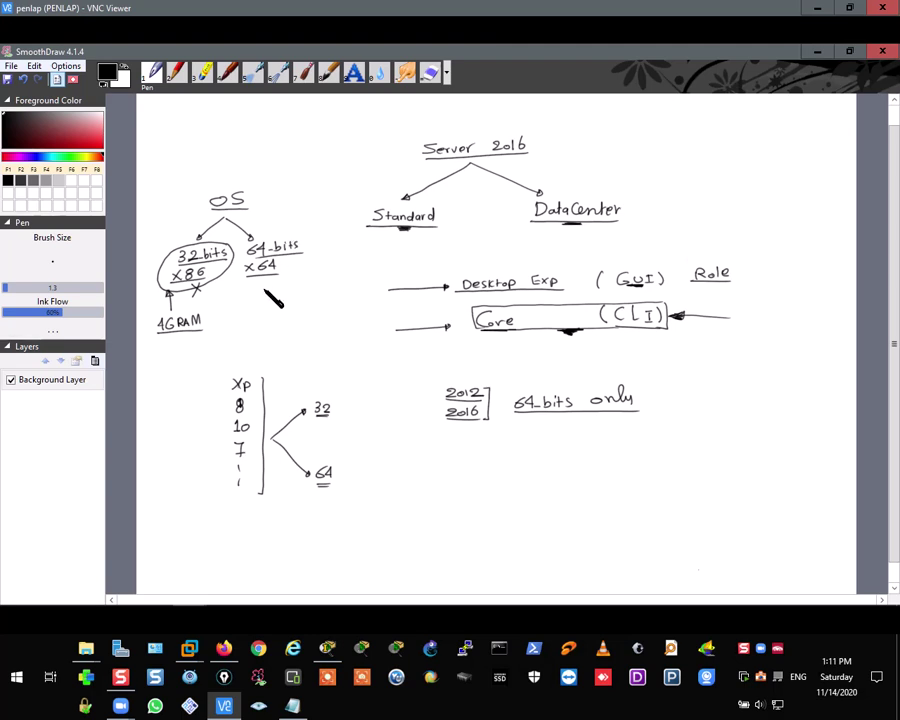
mouse_move(259, 290)
mouse_down()
mouse_move(261, 304)
mouse_move(300, 259)
mouse_up()
Step: Write an underlined 86 and circle it, the 2012/2016 years and the lower 64 label
drag(308, 343, 323, 360)
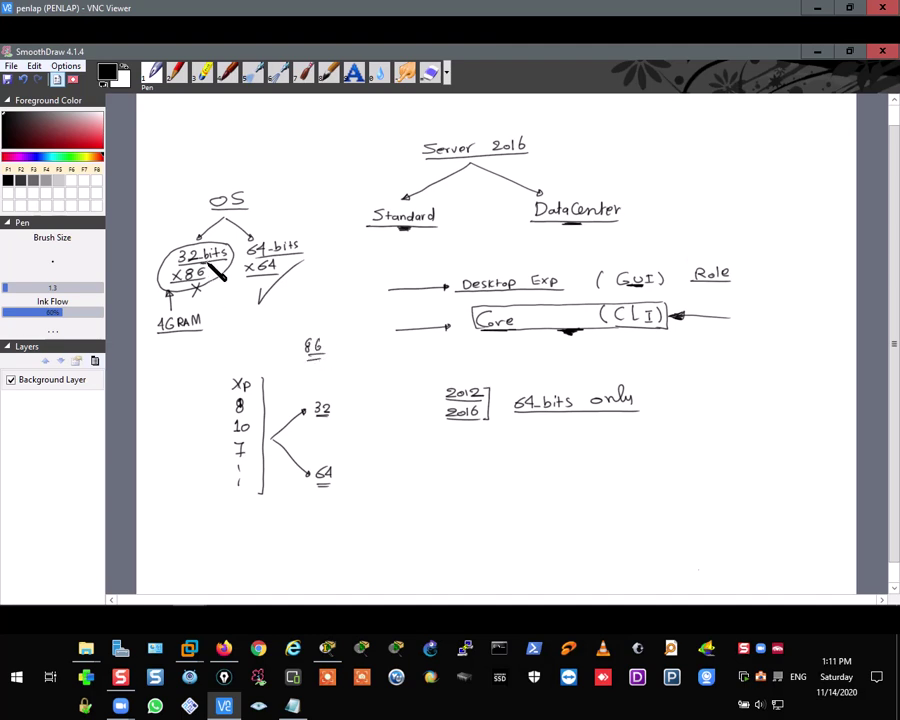
mouse_move(326, 336)
mouse_down()
mouse_move(299, 348)
mouse_move(327, 338)
mouse_up()
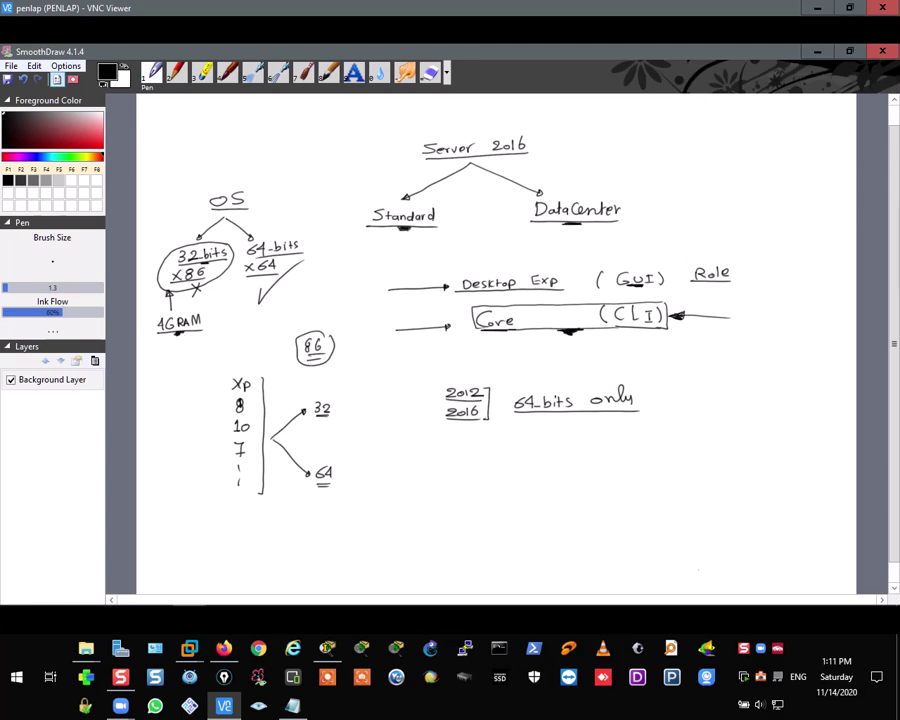
mouse_move(492, 385)
mouse_down()
mouse_move(450, 390)
mouse_move(438, 402)
mouse_move(478, 422)
mouse_move(492, 388)
mouse_up()
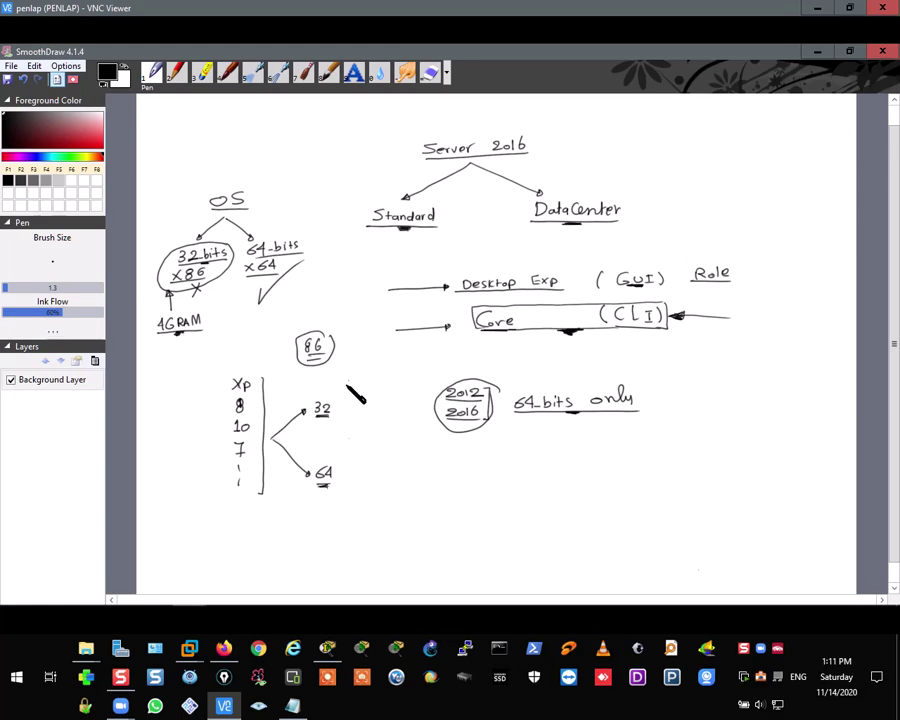
mouse_move(330, 466)
mouse_down()
mouse_move(306, 466)
mouse_move(338, 477)
mouse_up()
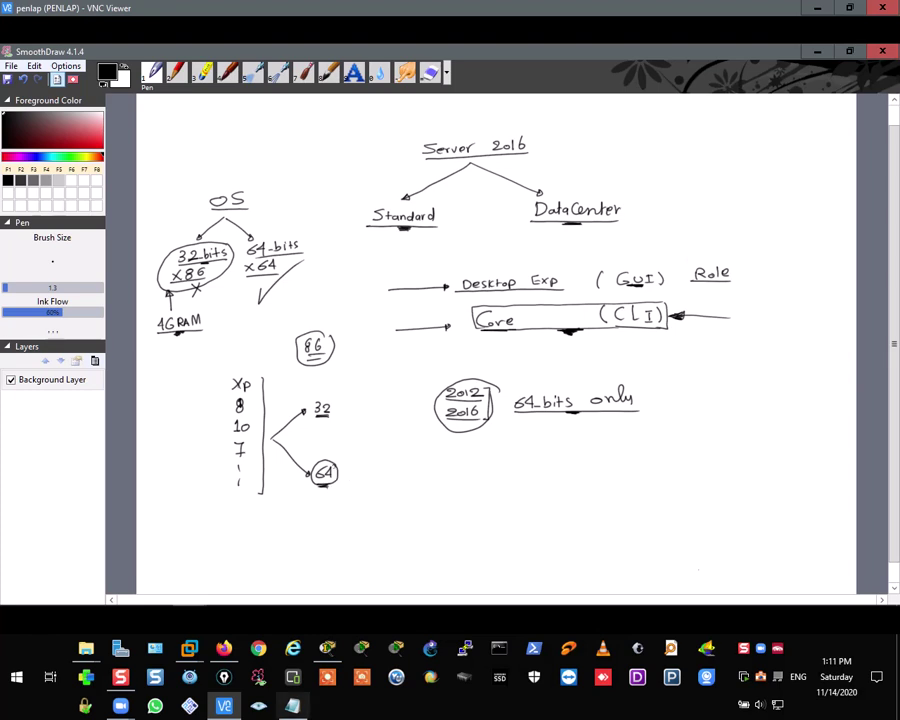
Step: In the Test 2016 VM, choose the Datacenter (Desktop Experience) edition and continue
mouse_move(197, 664)
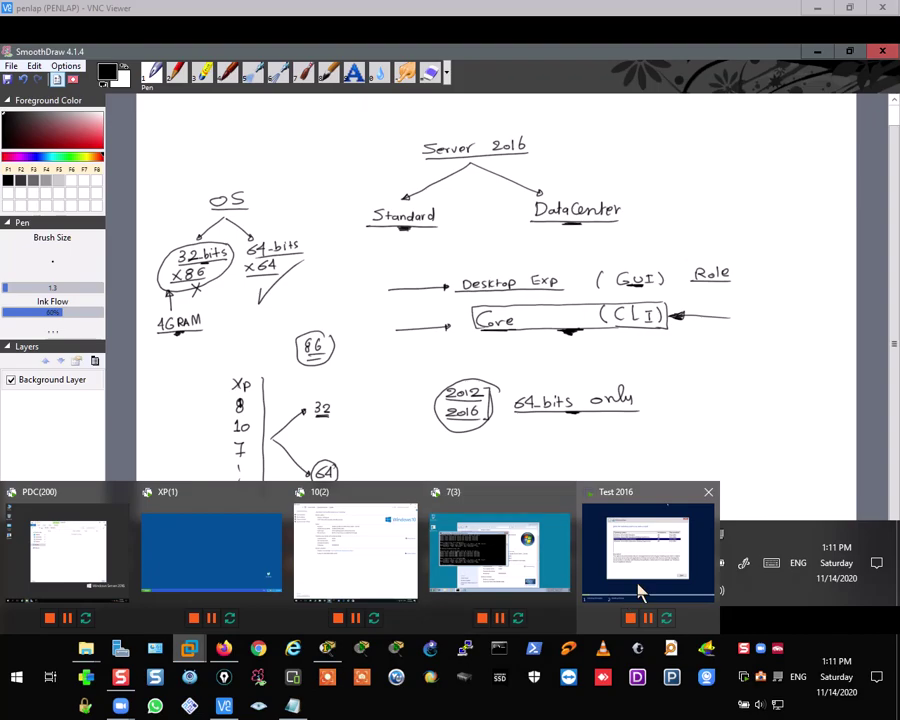
click(640, 575)
click(556, 97)
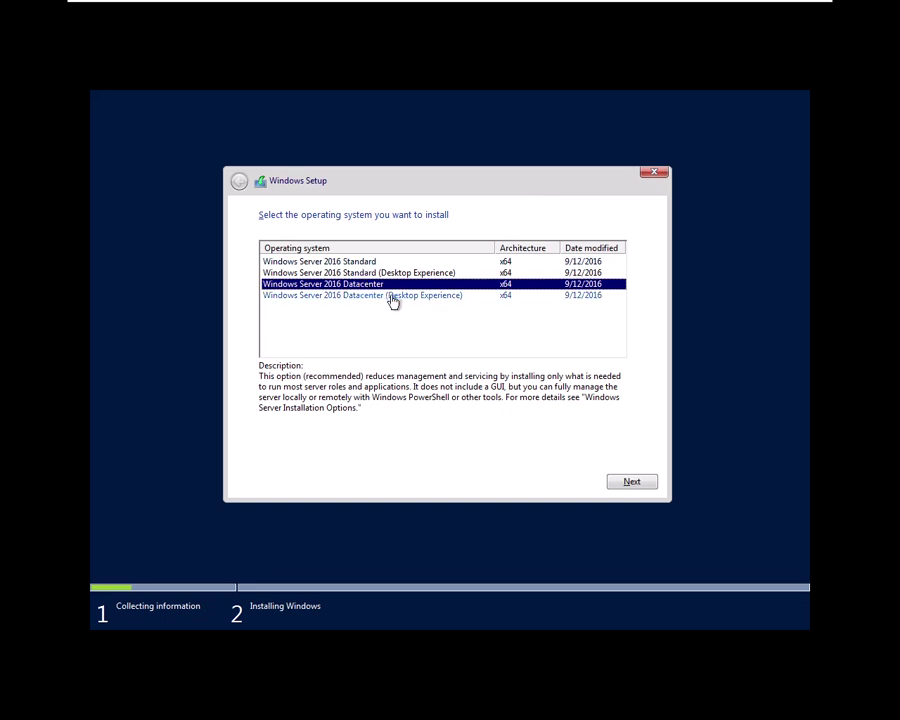
click(375, 296)
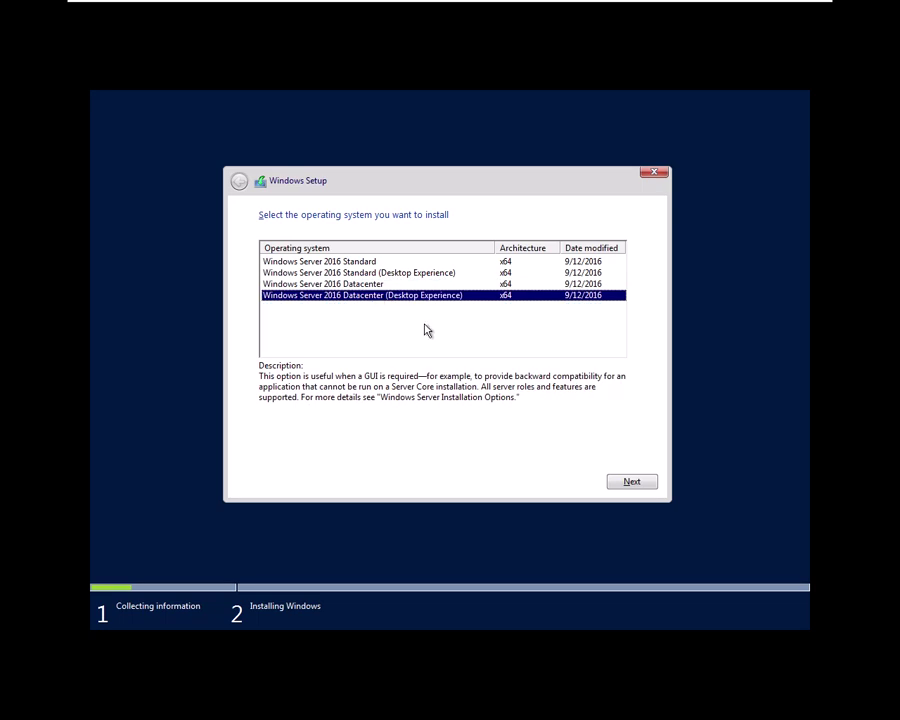
key(Return)
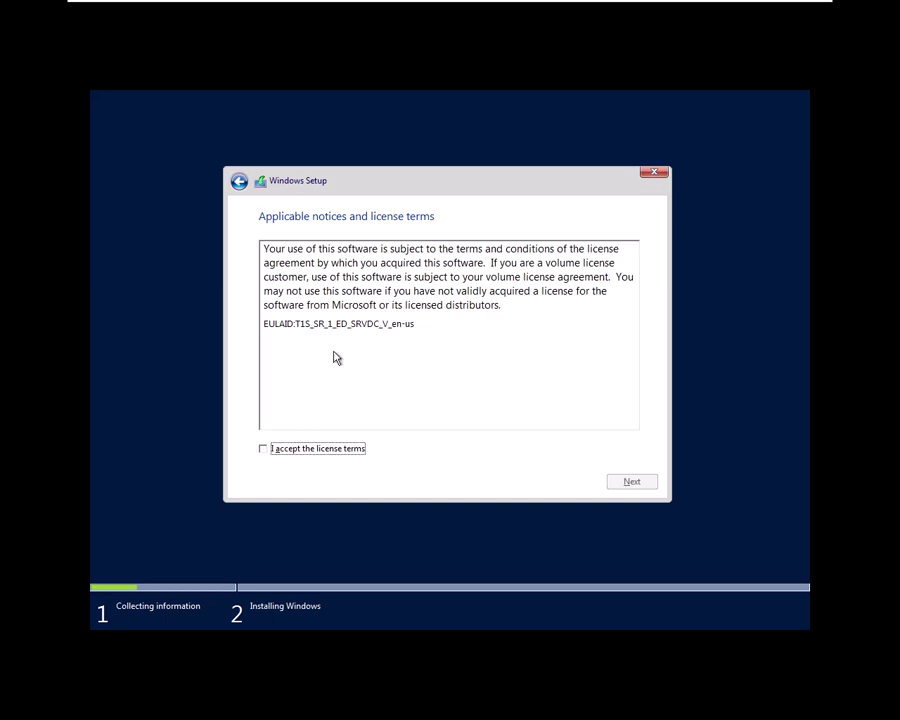
Step: Accept the licence terms and run a Custom install onto the 60 GB Drive 0 unallocated space
click(287, 455)
click(650, 484)
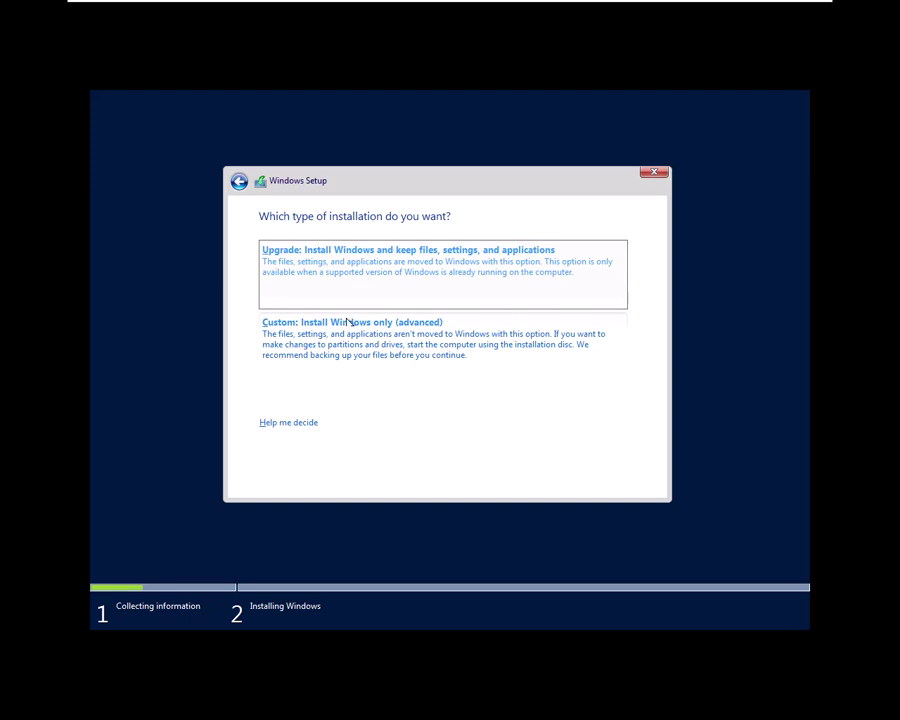
click(336, 346)
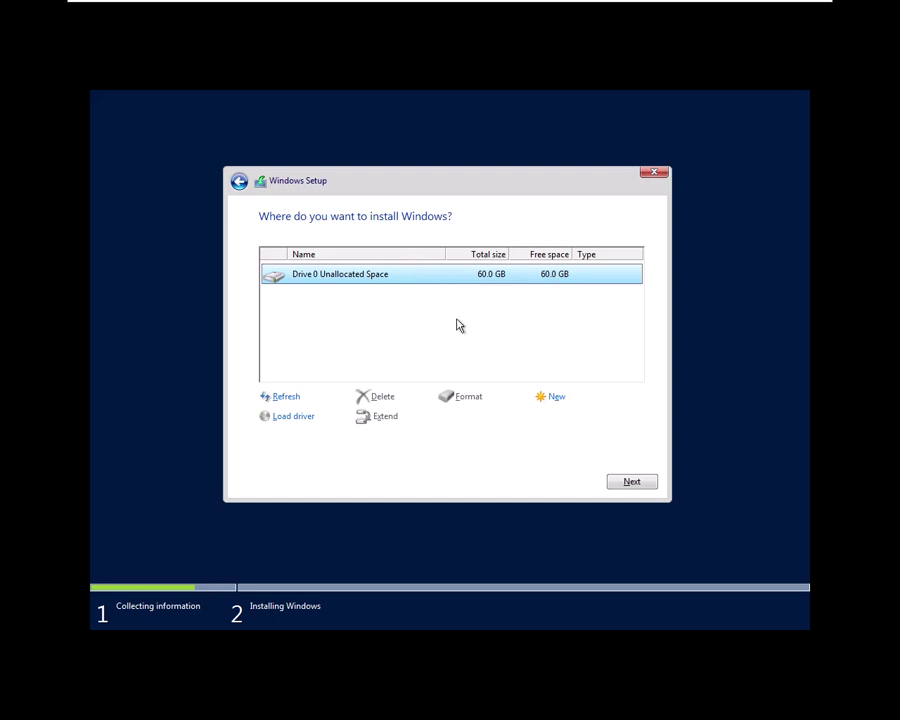
click(624, 480)
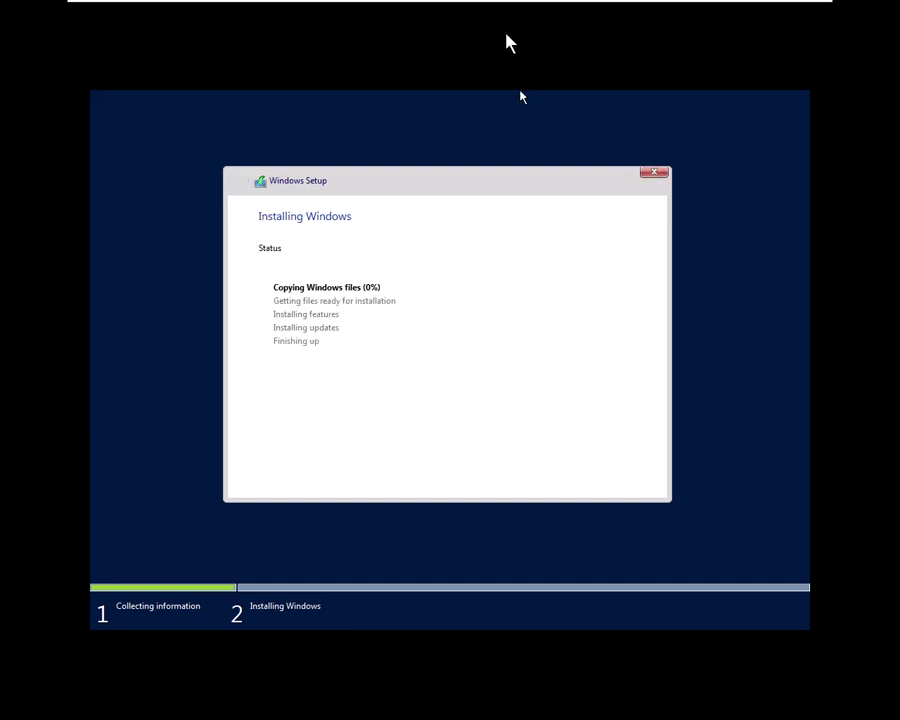
Step: Move to the PDC(200) machine and close its empty Data (D:) Explorer window
mouse_move(570, 3)
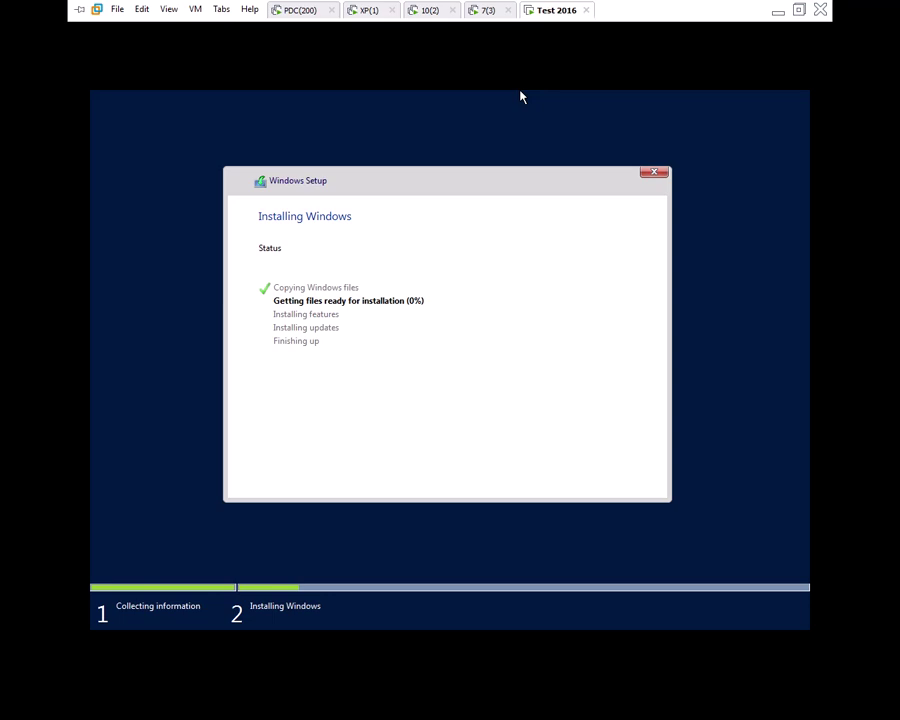
click(520, 95)
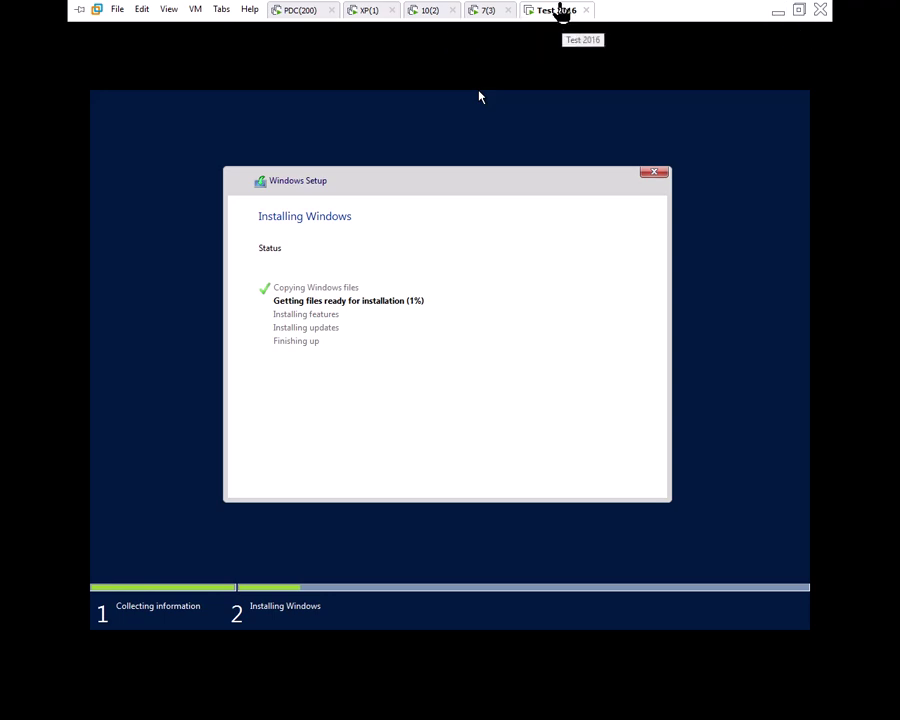
click(302, 10)
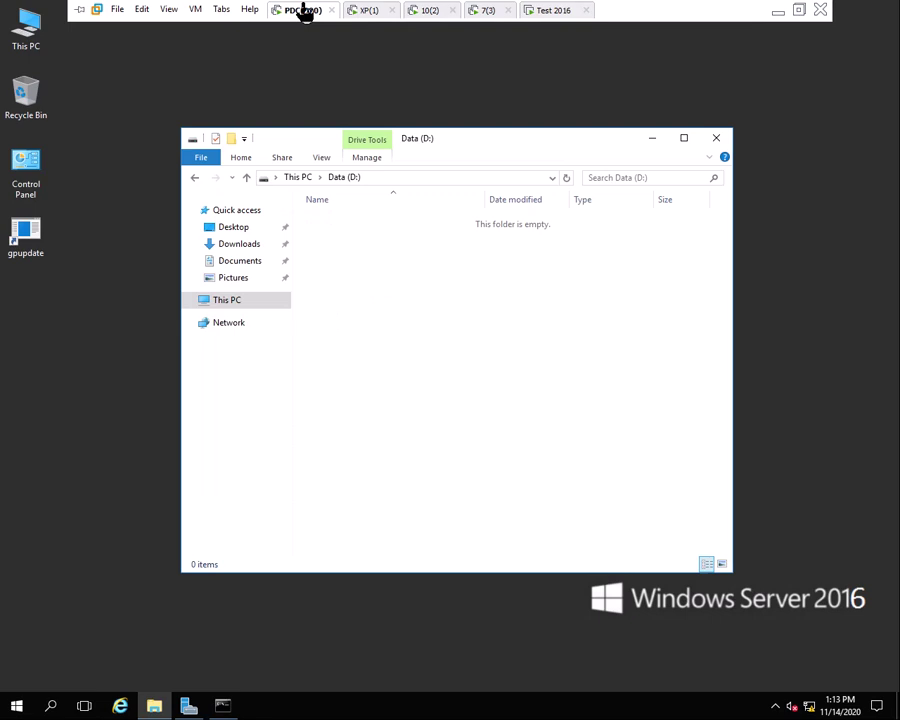
click(716, 137)
mouse_move(298, 4)
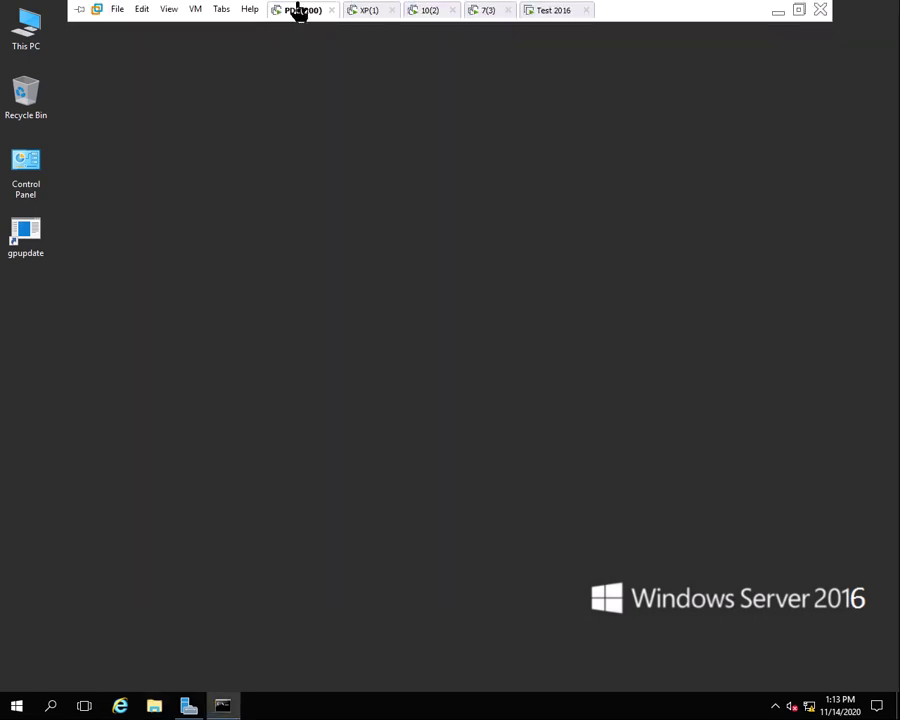
click(226, 235)
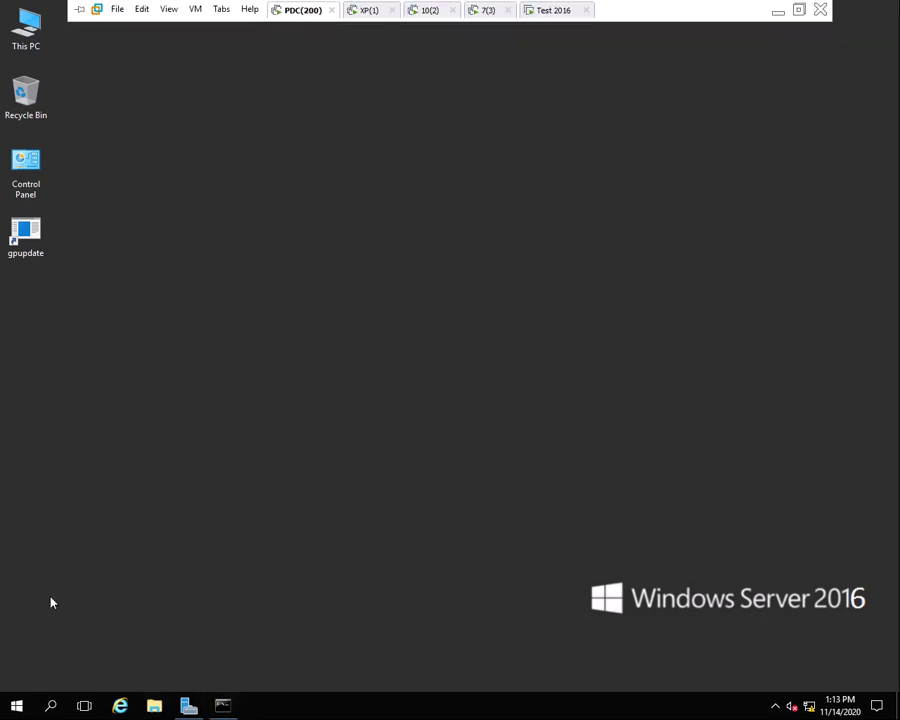
right_click(16, 706)
Step: Restart PDC(200) via Shut down or sign out > Restart, checking Test 2016's install meanwhile
mouse_move(123, 670)
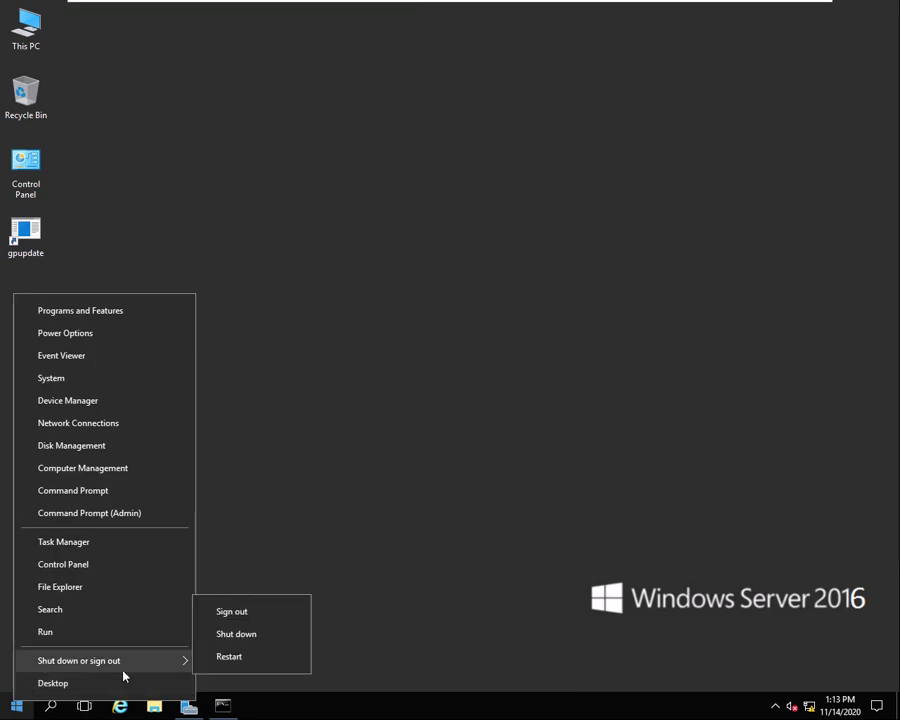
click(228, 656)
click(236, 677)
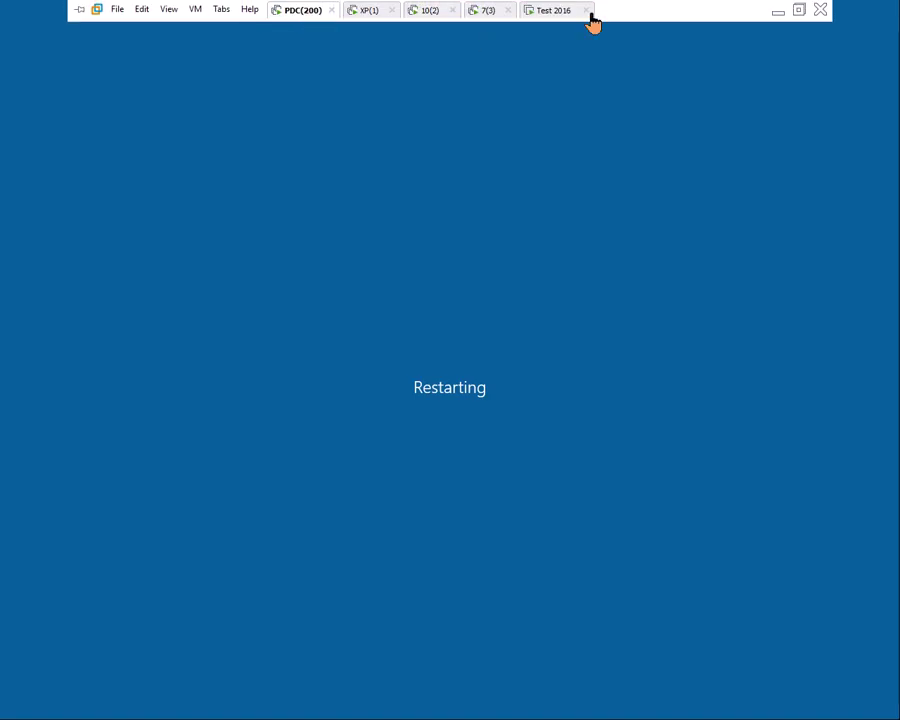
click(556, 12)
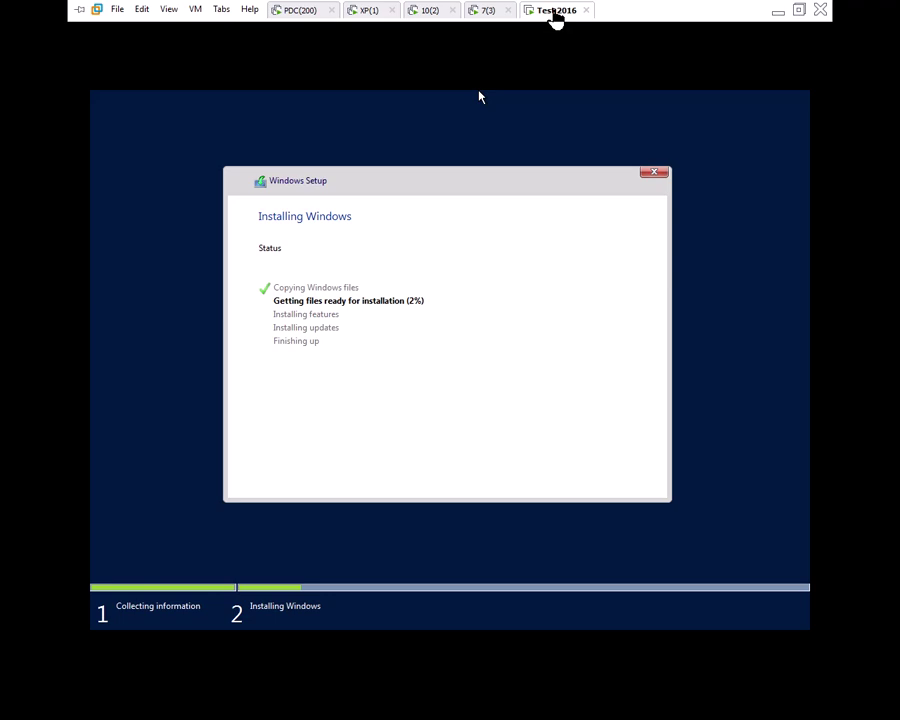
click(305, 14)
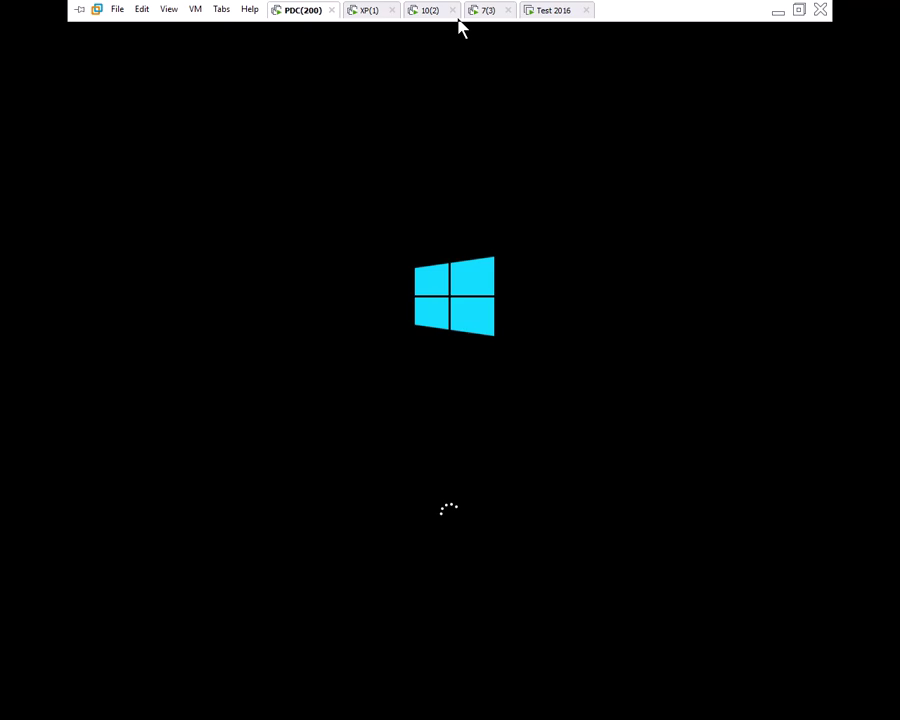
click(549, 12)
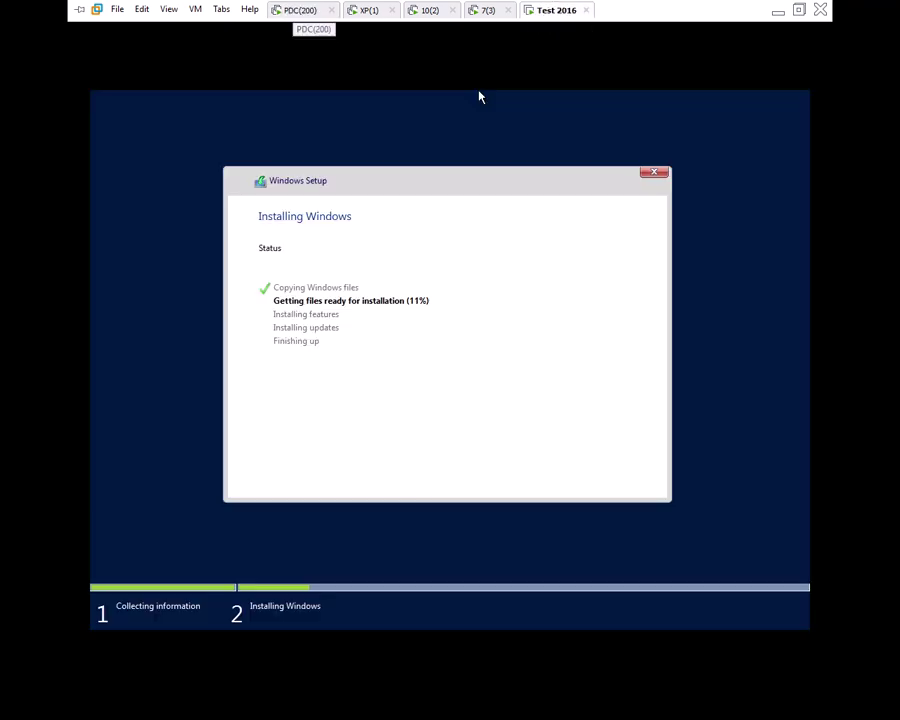
key(ctrl+Tab)
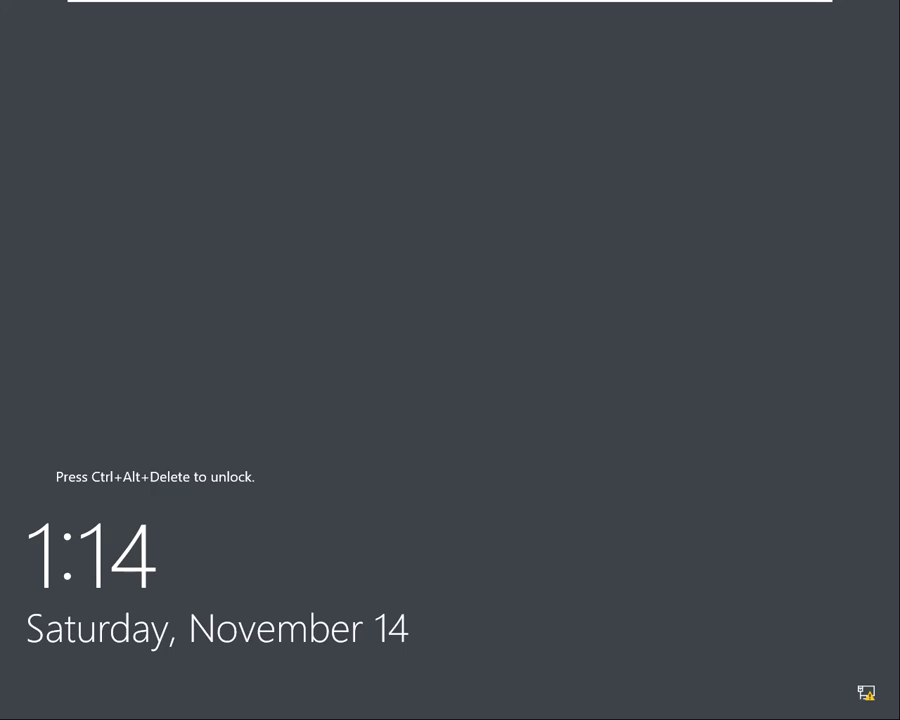
mouse_move(342, 20)
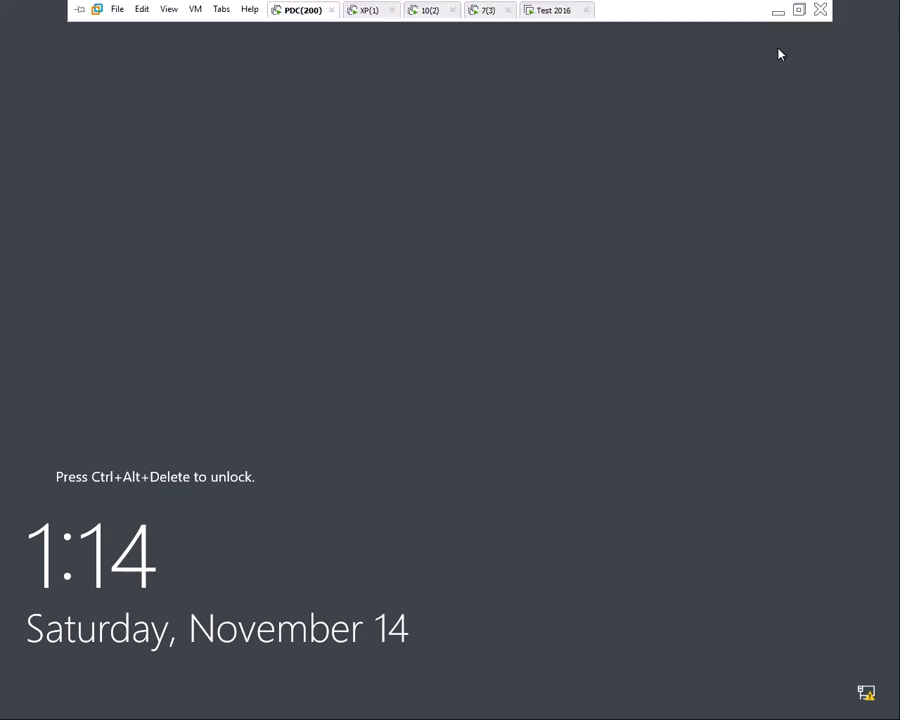
click(797, 11)
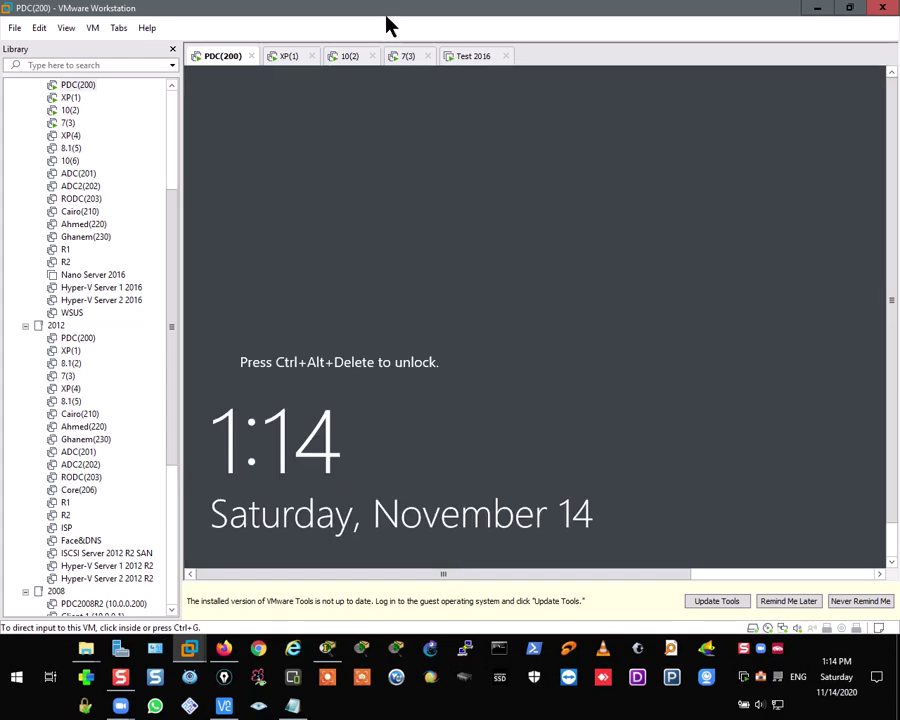
click(231, 77)
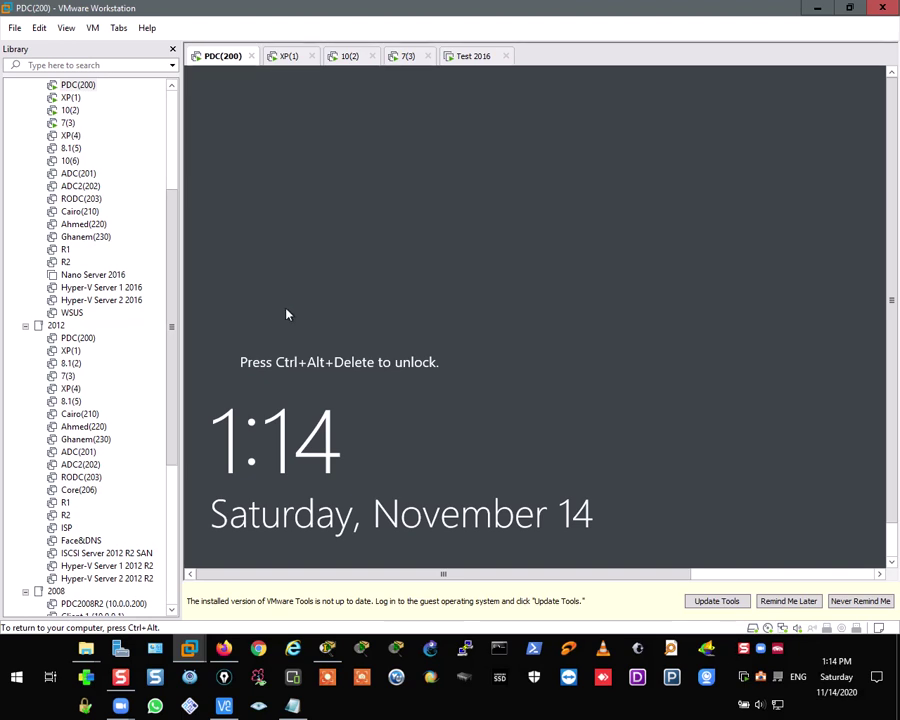
right_click(231, 54)
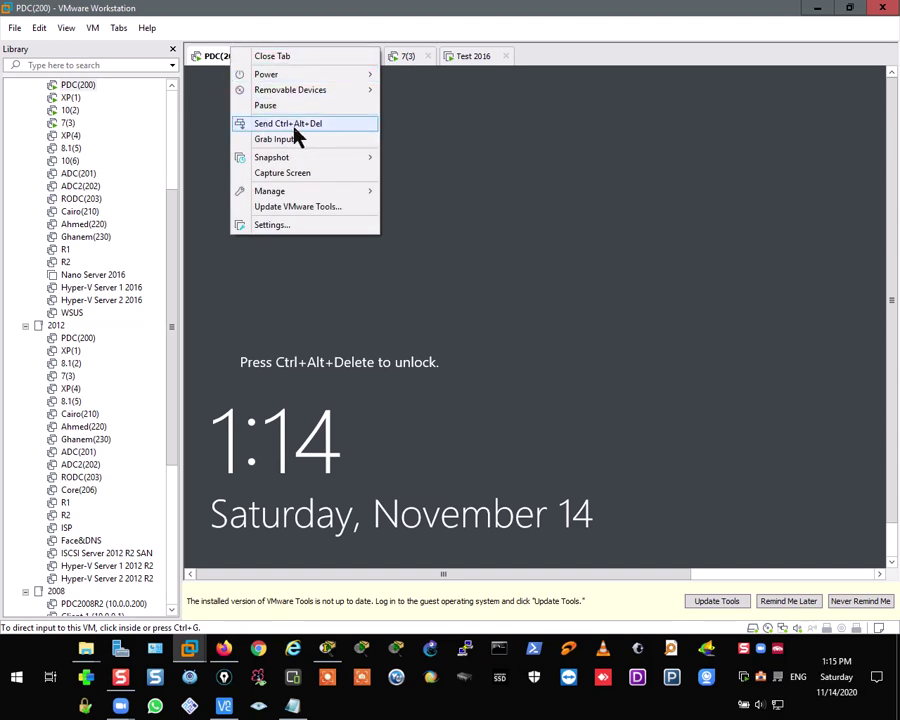
click(230, 34)
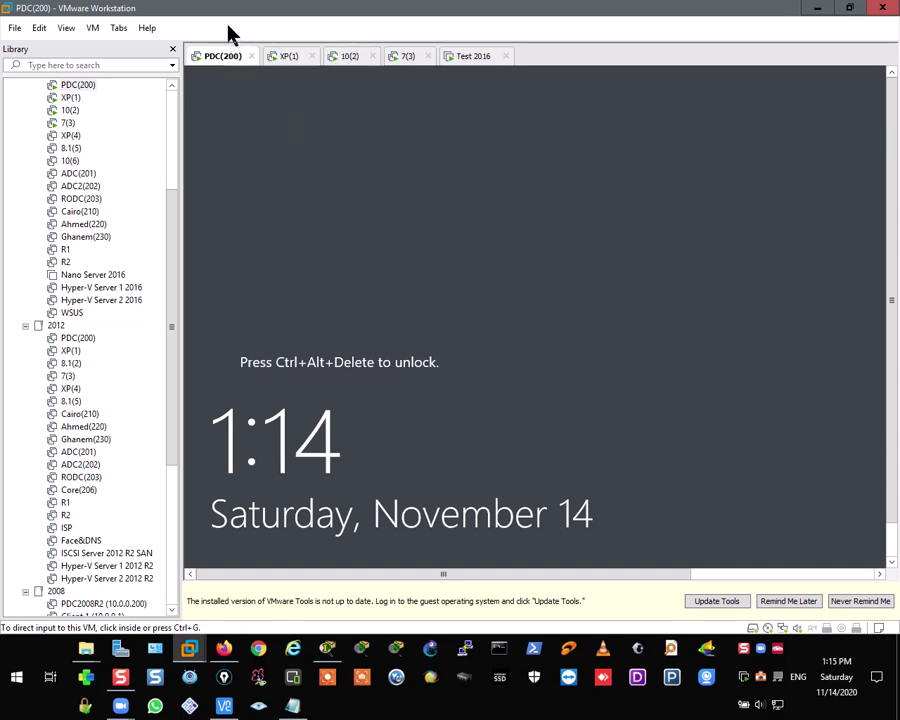
click(65, 31)
click(86, 45)
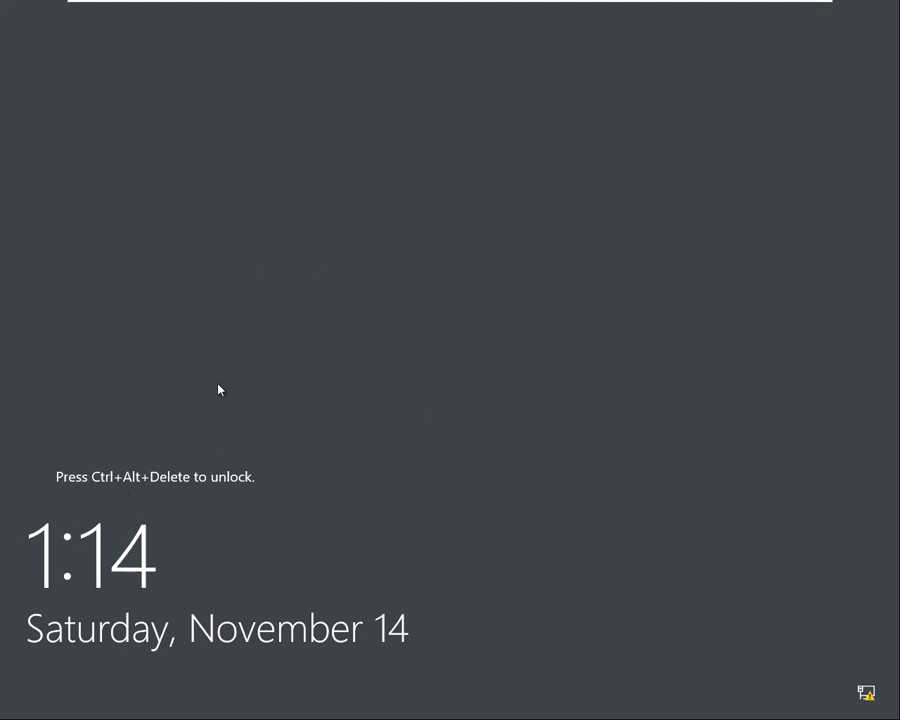
Step: Unlock PDC(200) with Ctrl+Alt+Del to the Administrator password box, then switch to the 10(2) machine
key(ctrl+alt+Delete)
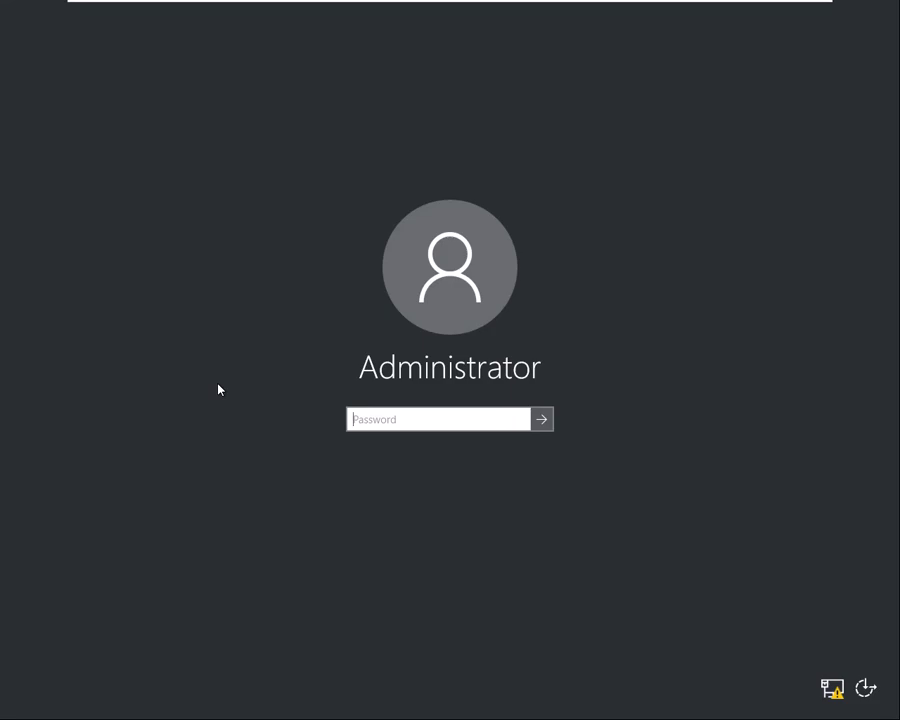
mouse_move(450, 5)
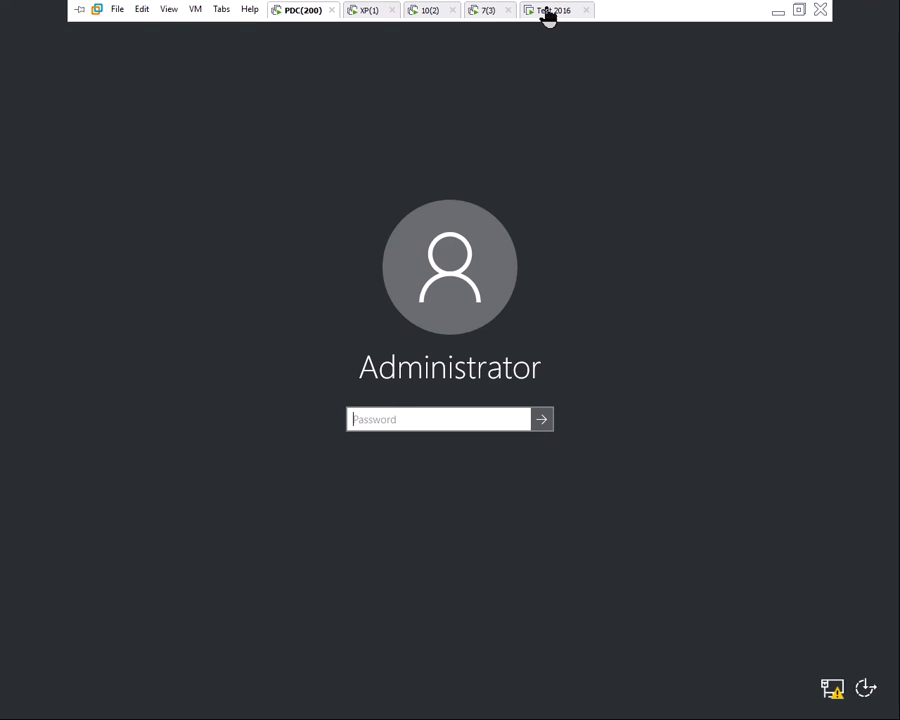
click(367, 423)
click(430, 10)
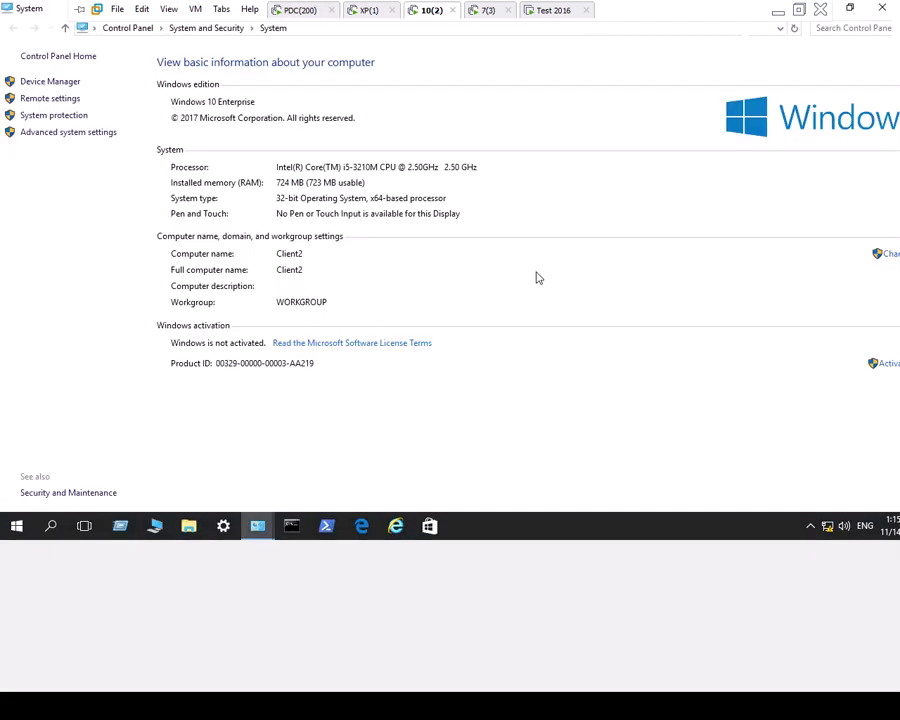
Step: Close the 10(2) VM's System window and restart it from the Start right-click menu
click(884, 10)
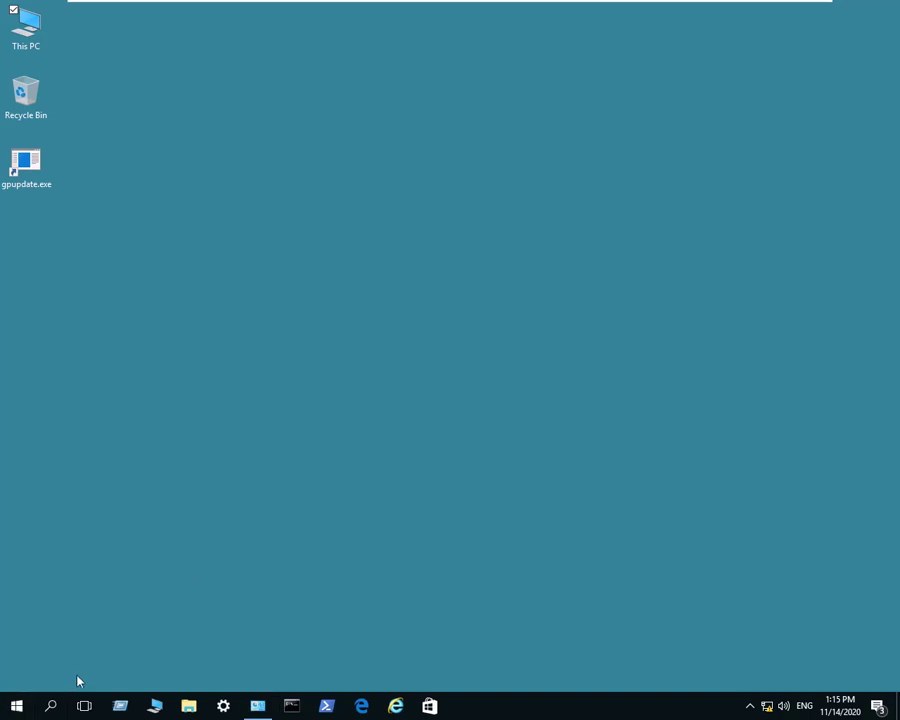
right_click(14, 705)
mouse_move(189, 675)
click(224, 664)
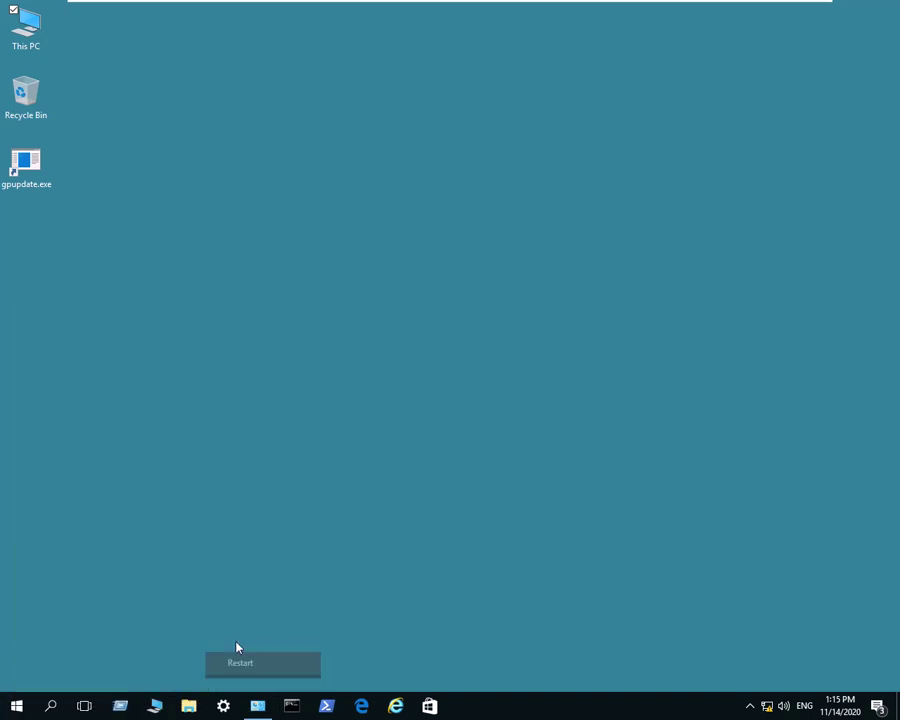
mouse_move(420, 3)
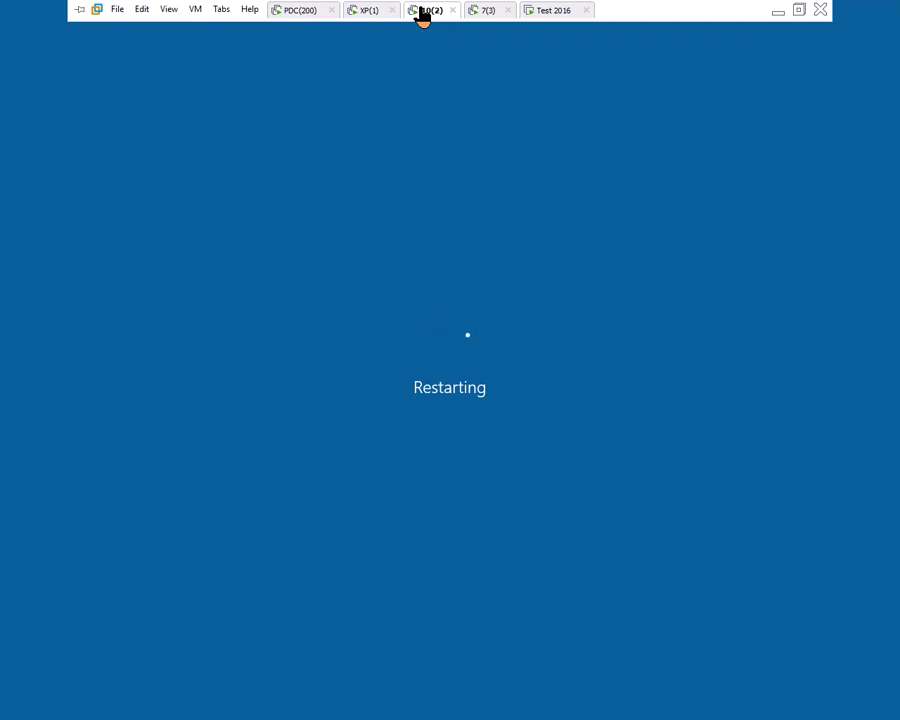
Step: Check the PDC(200), 10 and Test 2016 machines, then minimise the VM to reveal the whiteboard
click(295, 12)
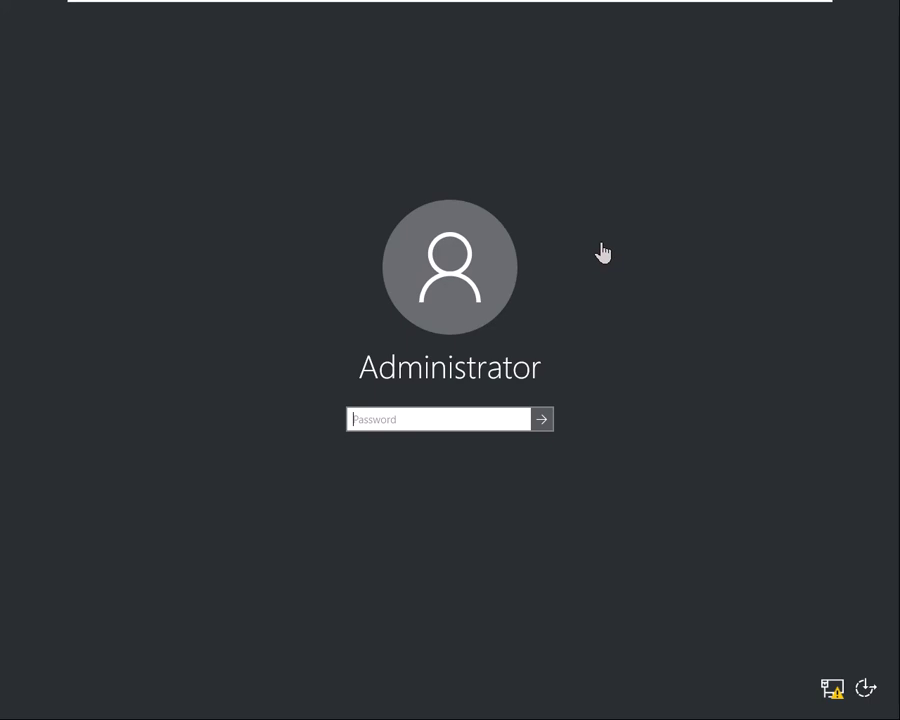
mouse_move(600, 1)
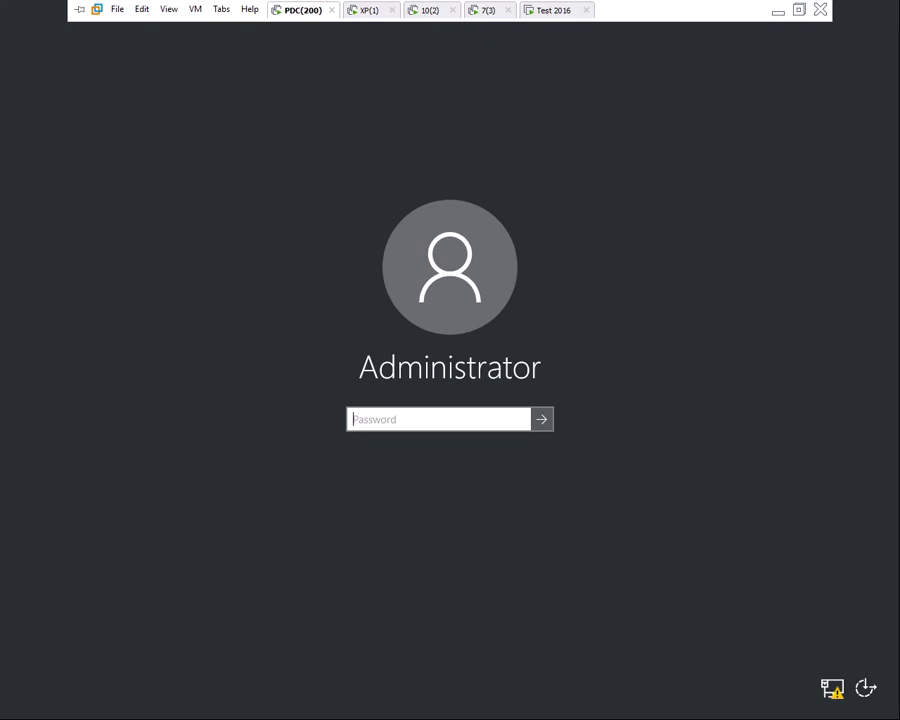
click(428, 14)
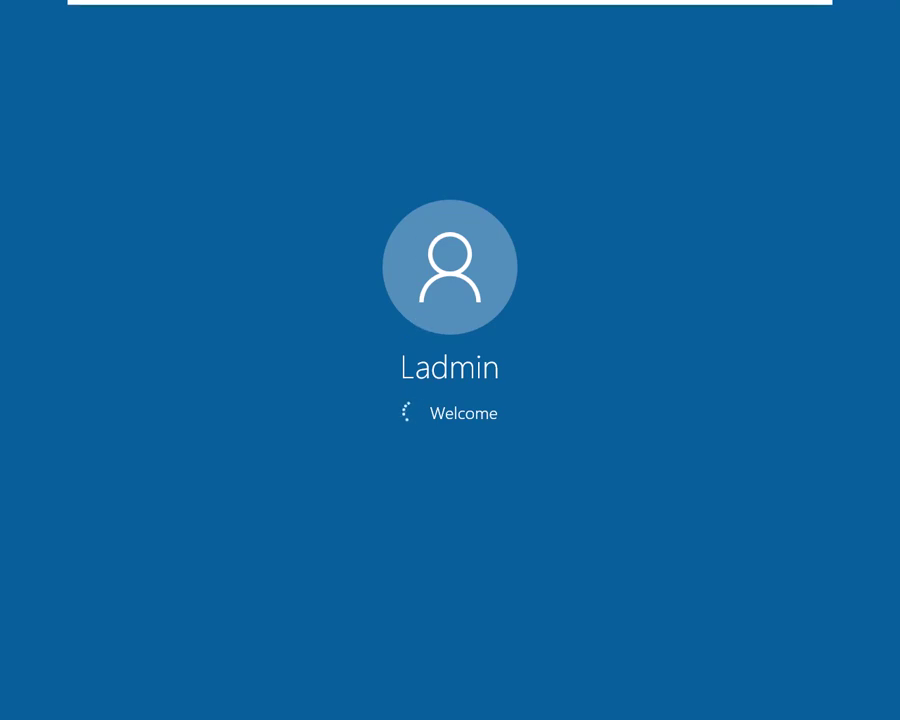
click(540, 12)
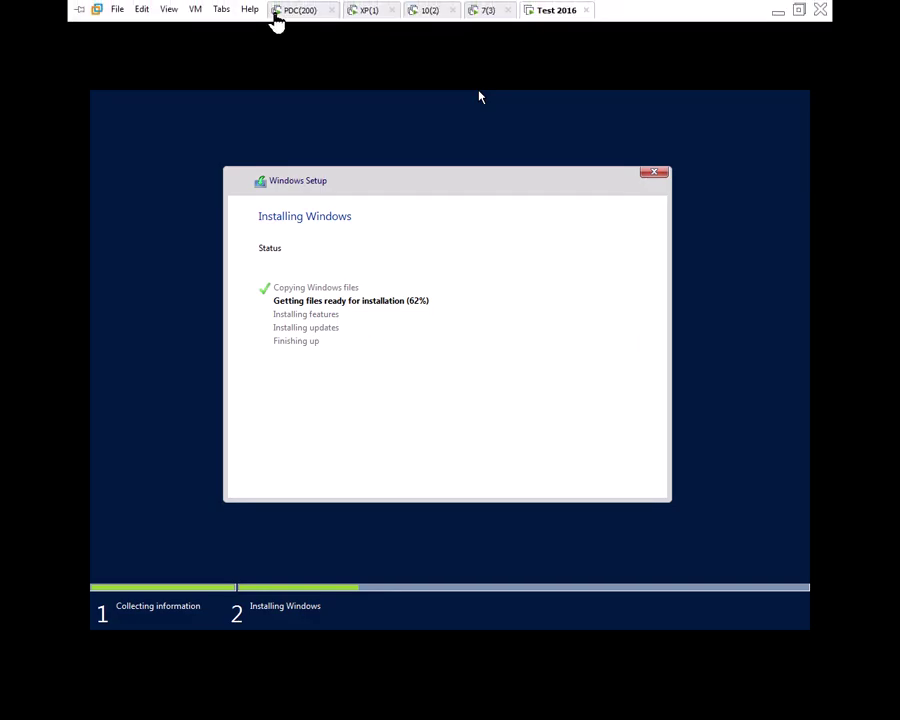
click(292, 14)
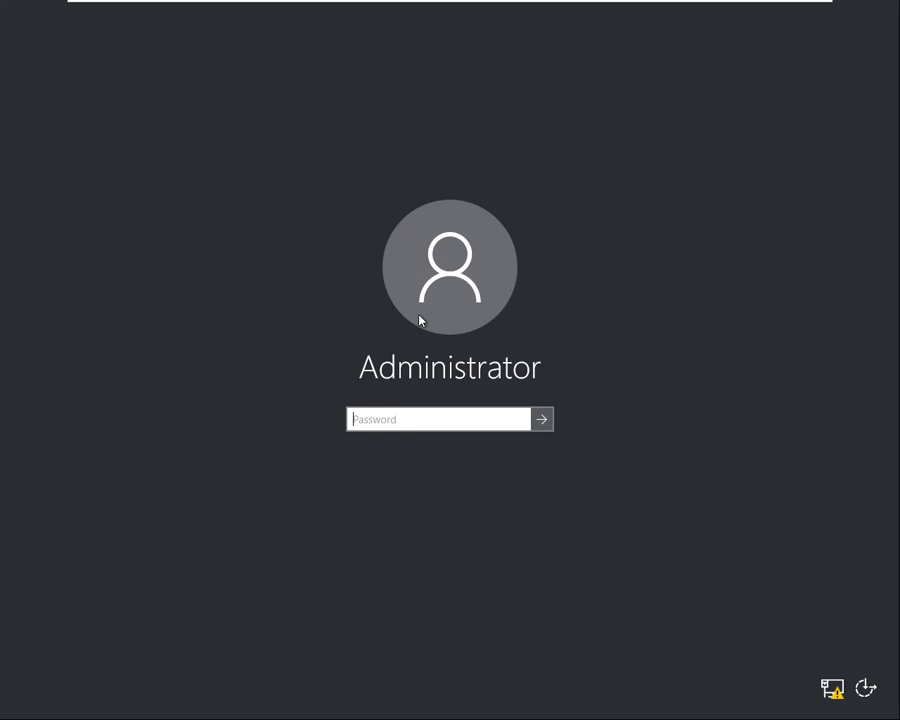
mouse_move(735, 18)
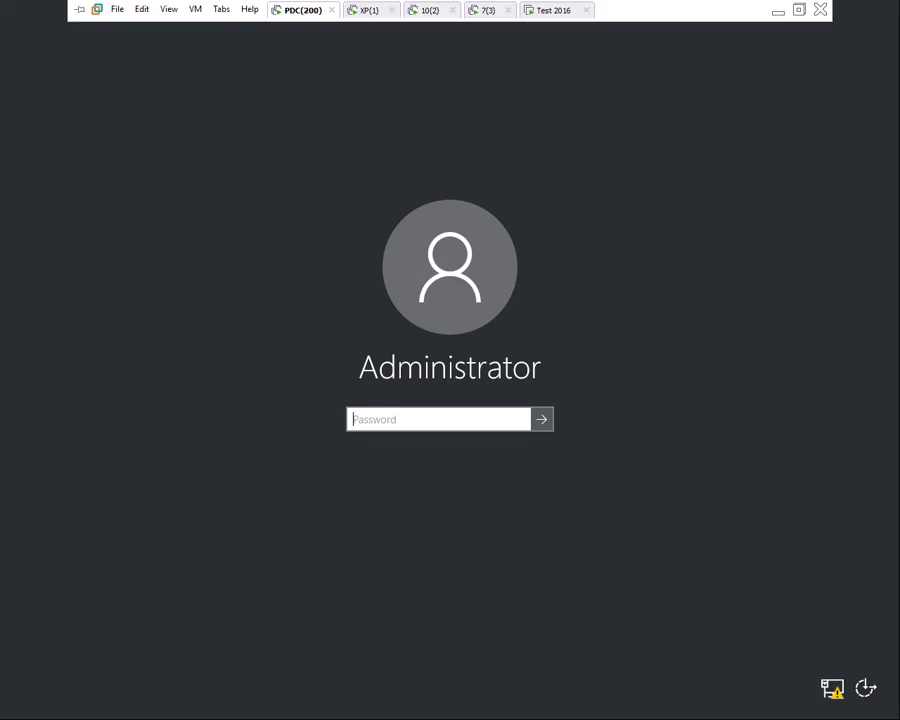
click(778, 11)
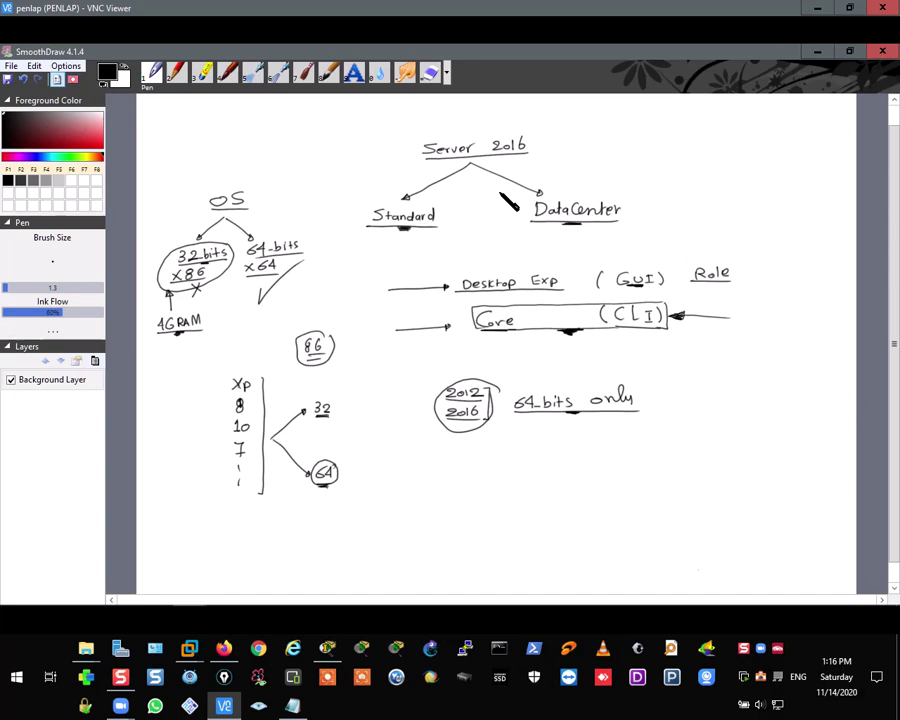
Step: Handwrite 'password' with two sample passwords beneath, underline them, and draw an arrow to the first
mouse_move(619, 131)
mouse_down()
mouse_move(638, 120)
mouse_move(691, 122)
mouse_move(614, 132)
mouse_up()
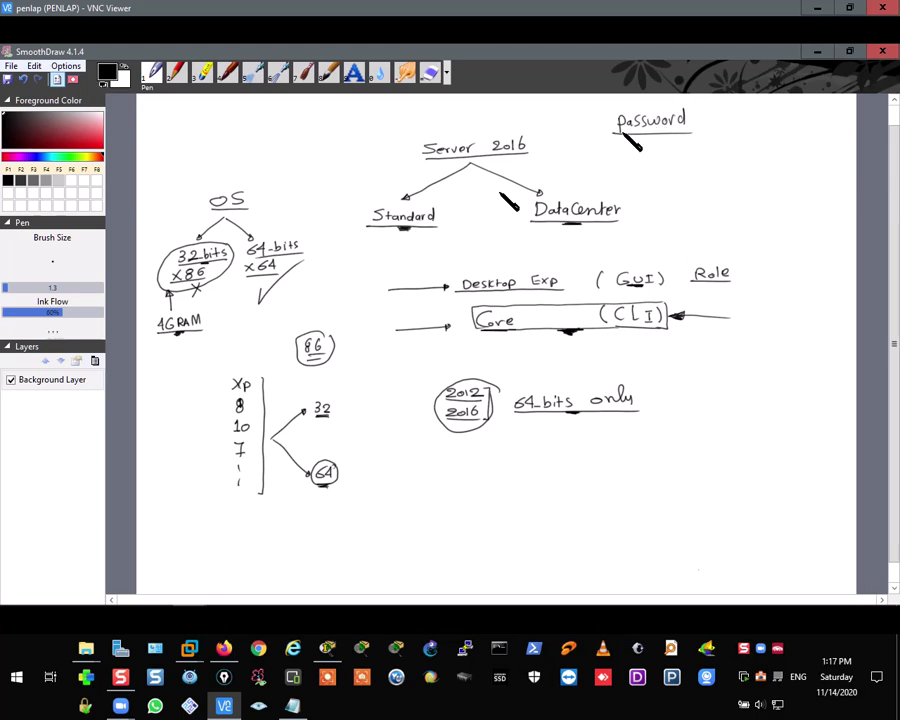
mouse_move(618, 150)
mouse_down()
mouse_move(616, 172)
mouse_move(641, 152)
mouse_move(619, 168)
mouse_move(657, 175)
mouse_move(716, 157)
mouse_move(716, 168)
mouse_move(728, 158)
mouse_move(736, 171)
mouse_up()
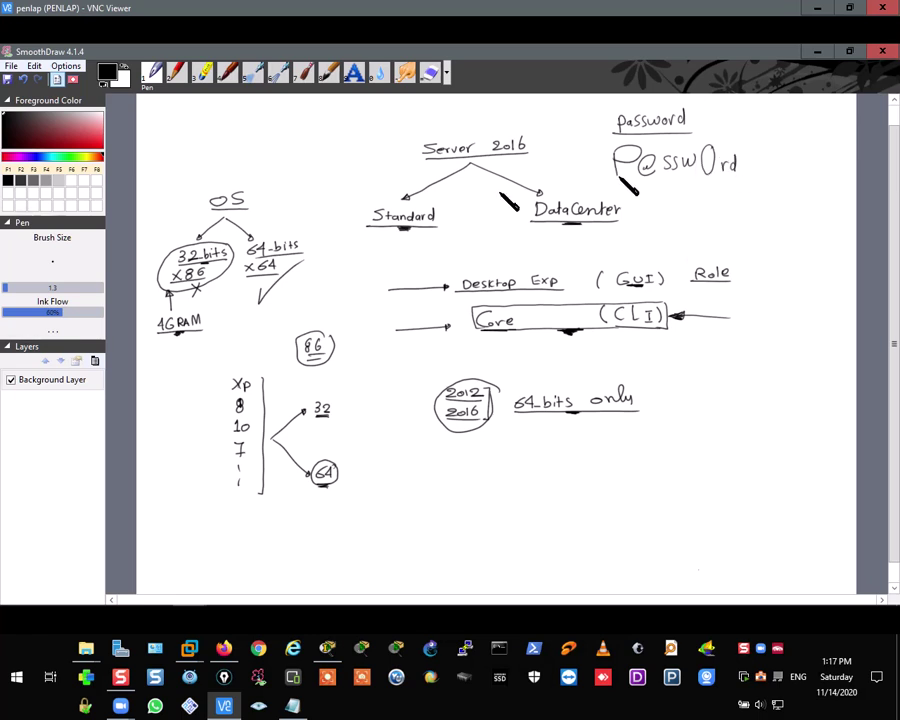
drag(613, 180, 714, 178)
mouse_move(648, 212)
mouse_down()
mouse_move(650, 238)
mouse_move(652, 222)
mouse_move(729, 228)
mouse_move(753, 210)
mouse_move(755, 223)
mouse_move(764, 204)
mouse_move(784, 223)
mouse_move(640, 232)
mouse_up()
drag(742, 180, 612, 181)
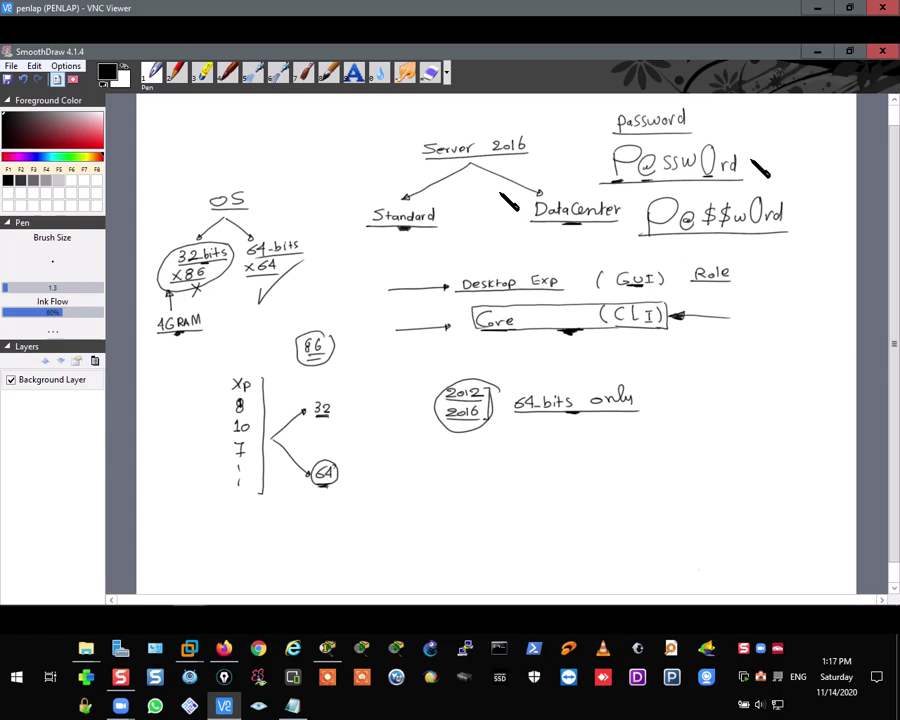
drag(795, 131, 746, 154)
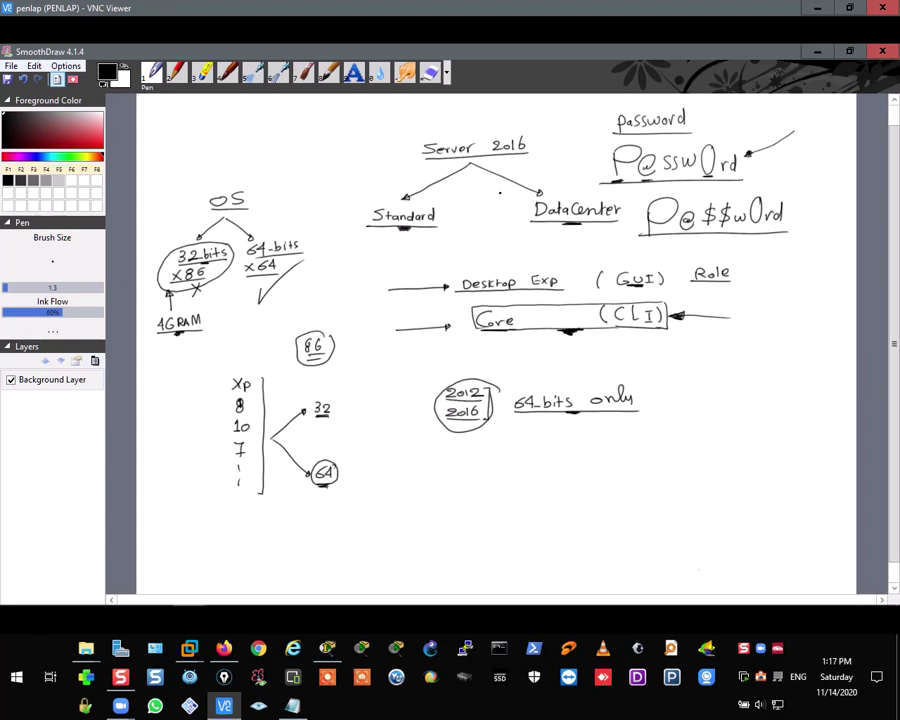
Step: Bring up the PDC(200) sign-in screen and enter the Administrator password, revealing it to check
mouse_move(193, 617)
mouse_move(189, 648)
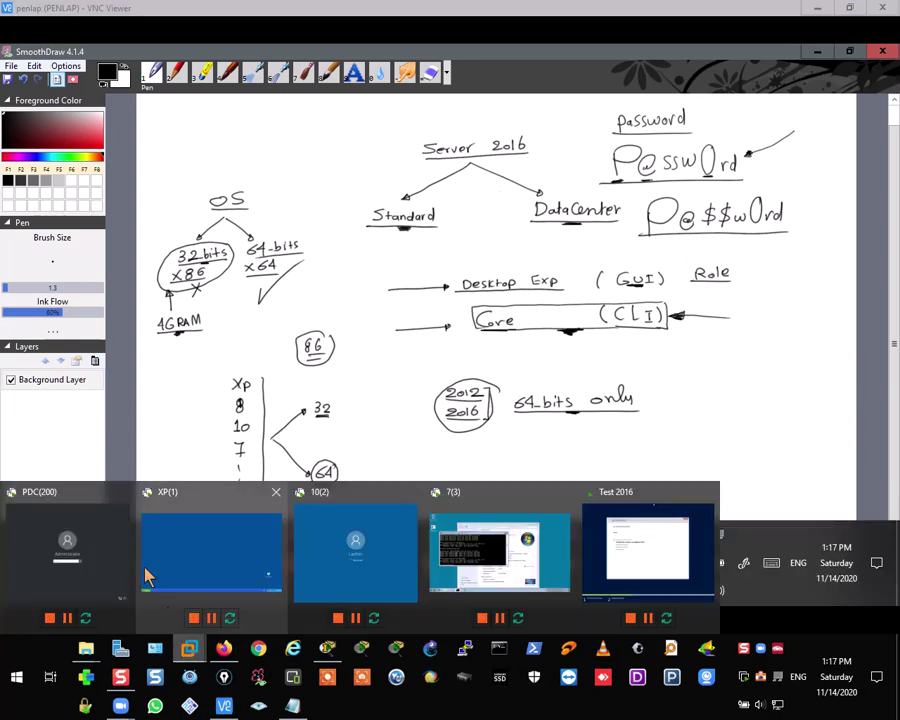
click(66, 536)
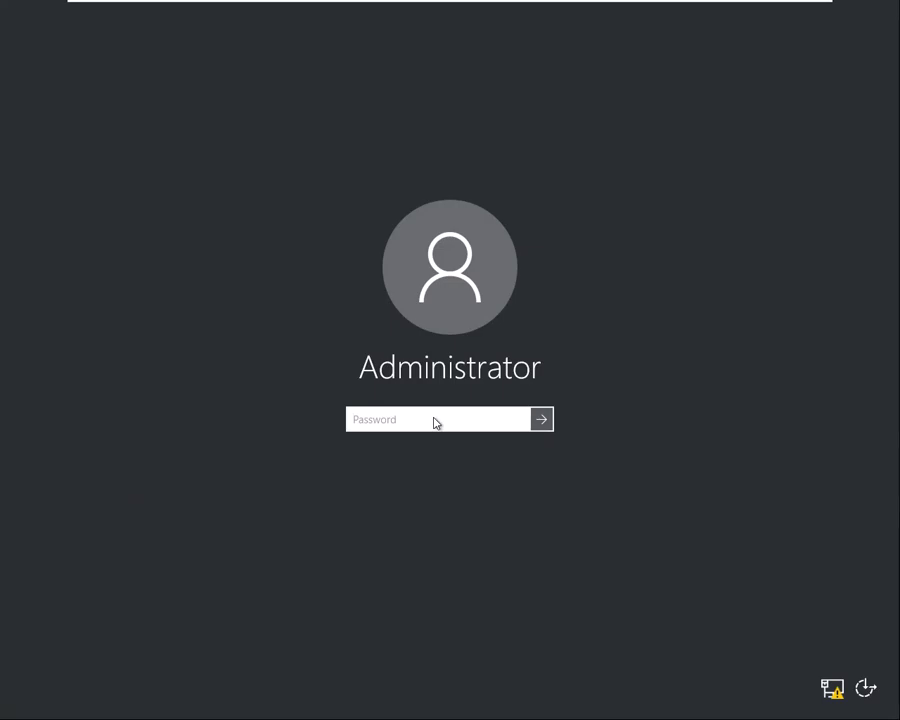
click(519, 422)
drag(519, 428, 504, 434)
Step: Correct and verify the password, sign in to PDC(200), then move to the Test 2016 machine
key(BackSpace)
key(BackSpace)
key(BackSpace)
key(BackSpace)
key(BackSpace)
key(BackSpace)
key(BackSpace)
key(BackSpace)
key(BackSpace)
text(P)
click(522, 421)
click(541, 419)
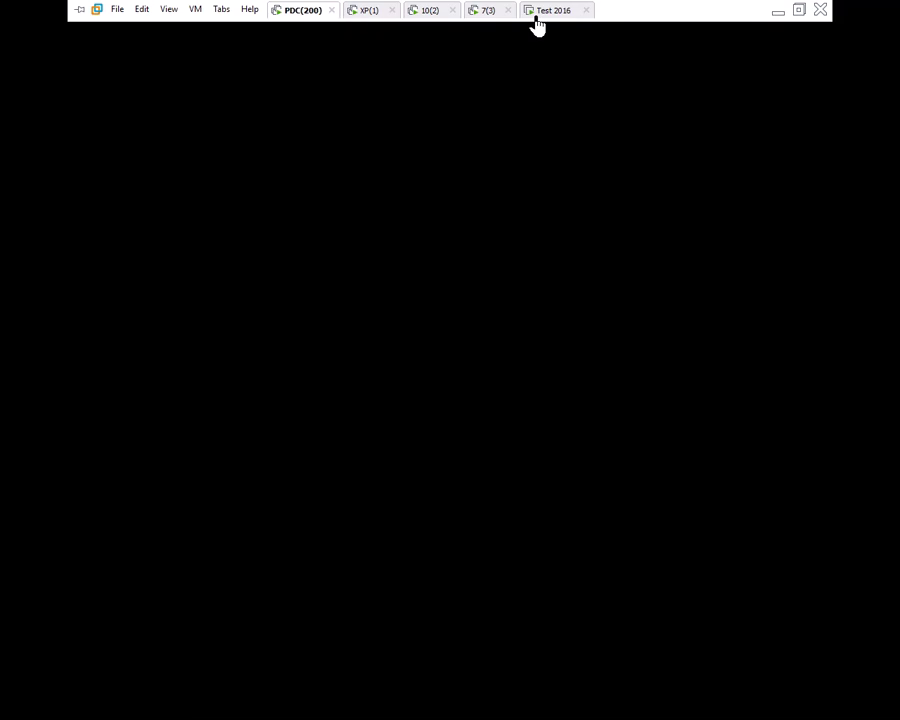
click(548, 12)
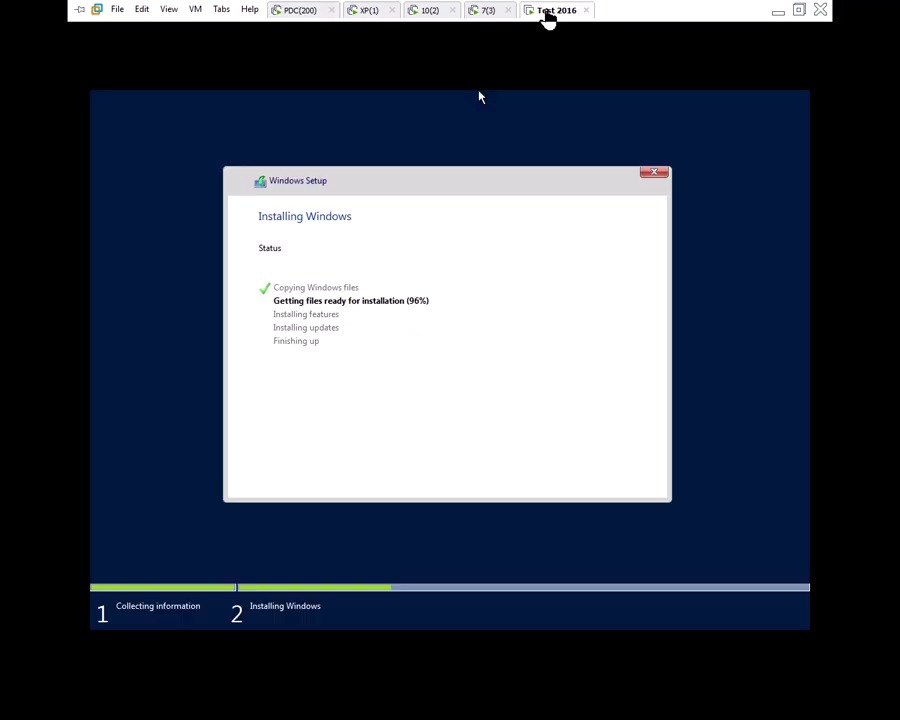
Step: Look over PDC(200) and 10(2), then choose Restart now in Test 2016's Windows Setup
click(460, 192)
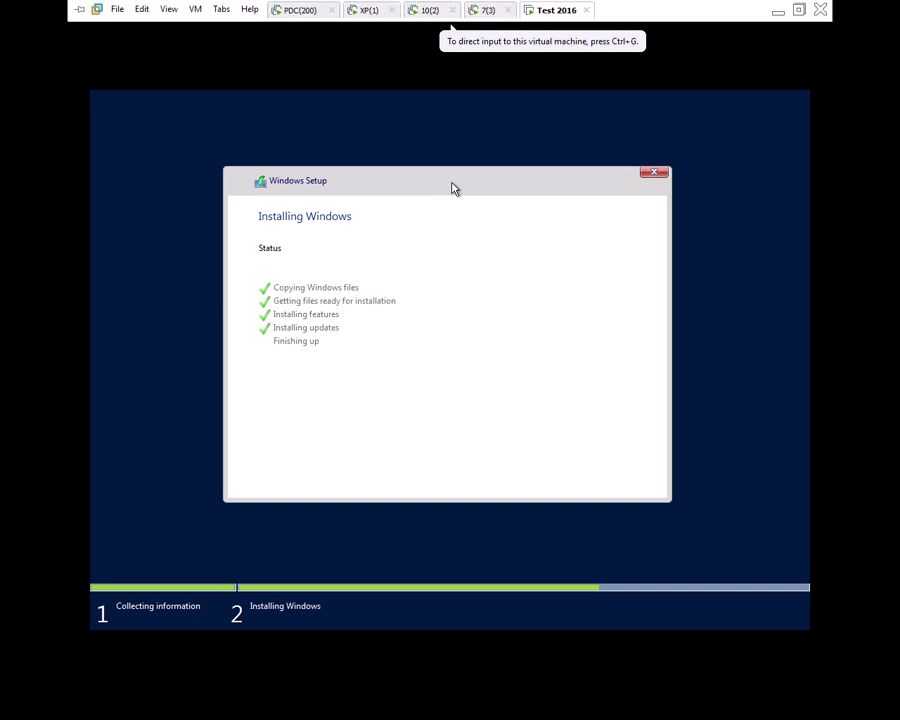
click(287, 12)
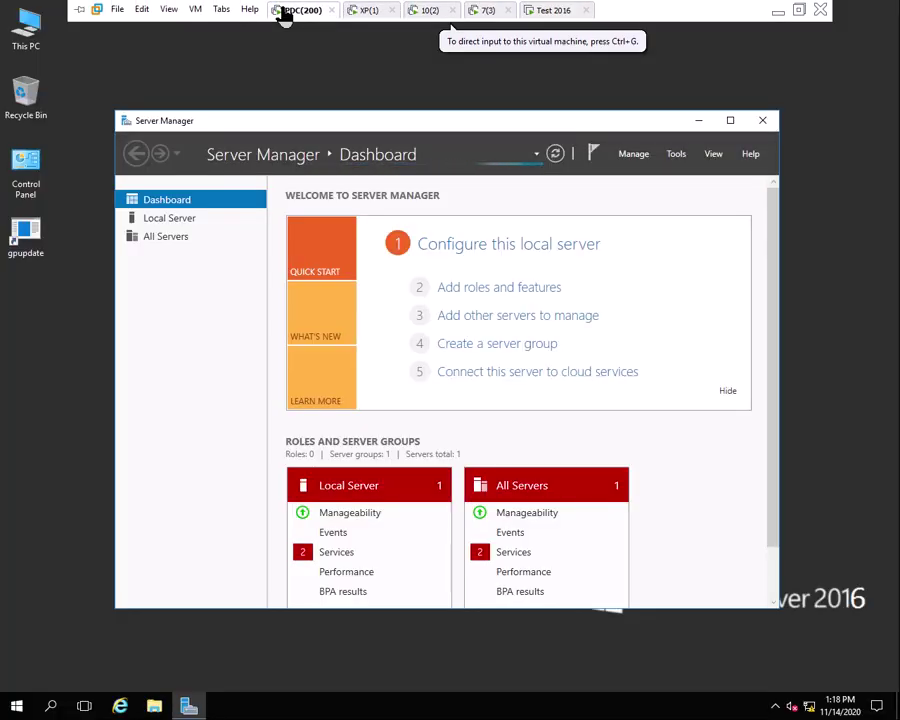
click(421, 10)
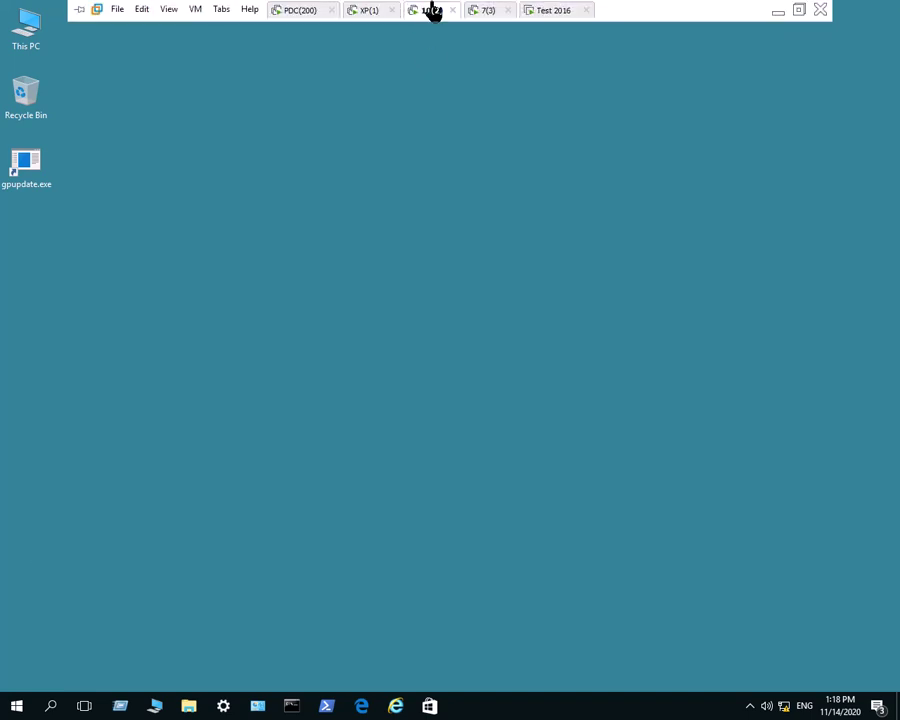
click(295, 11)
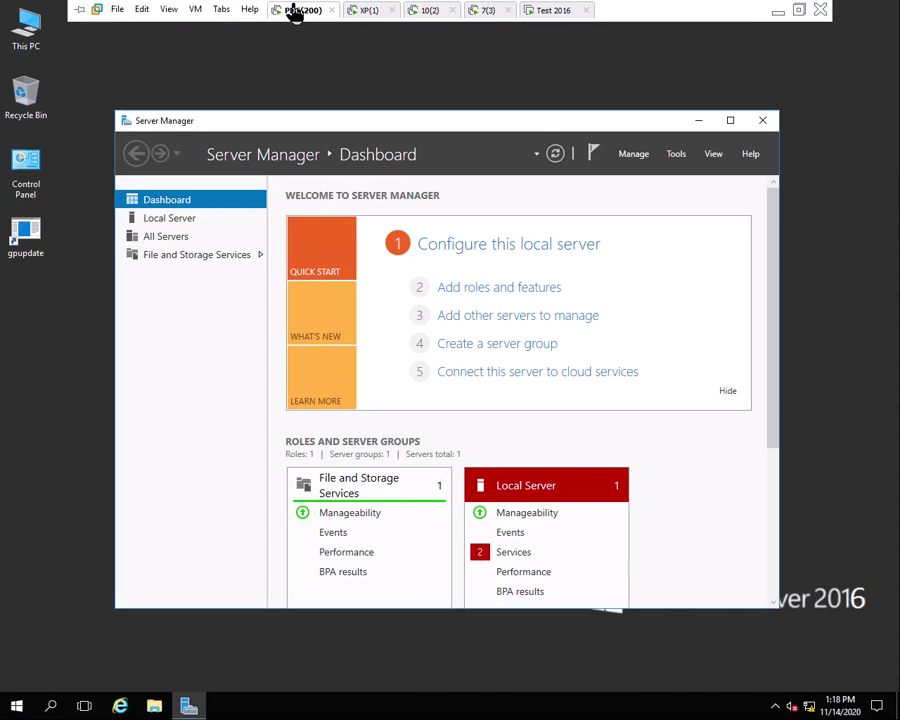
click(543, 12)
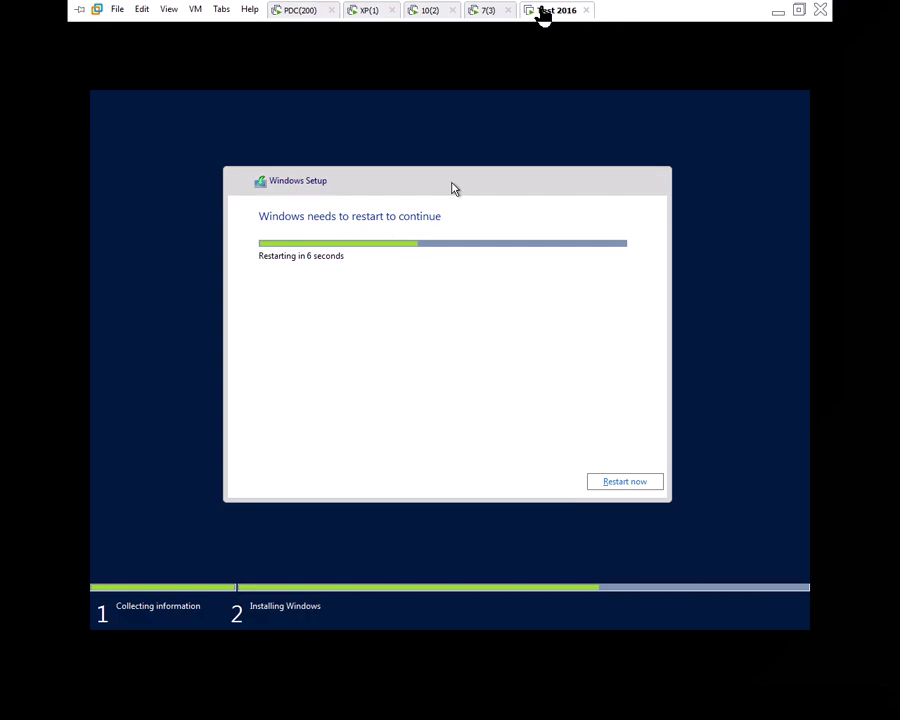
click(524, 132)
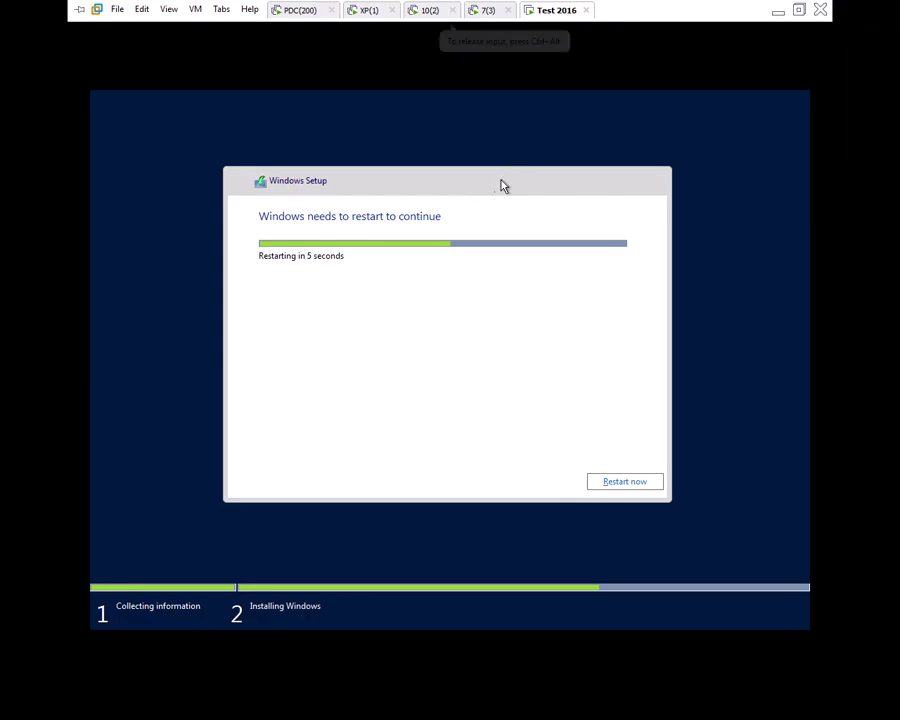
click(638, 484)
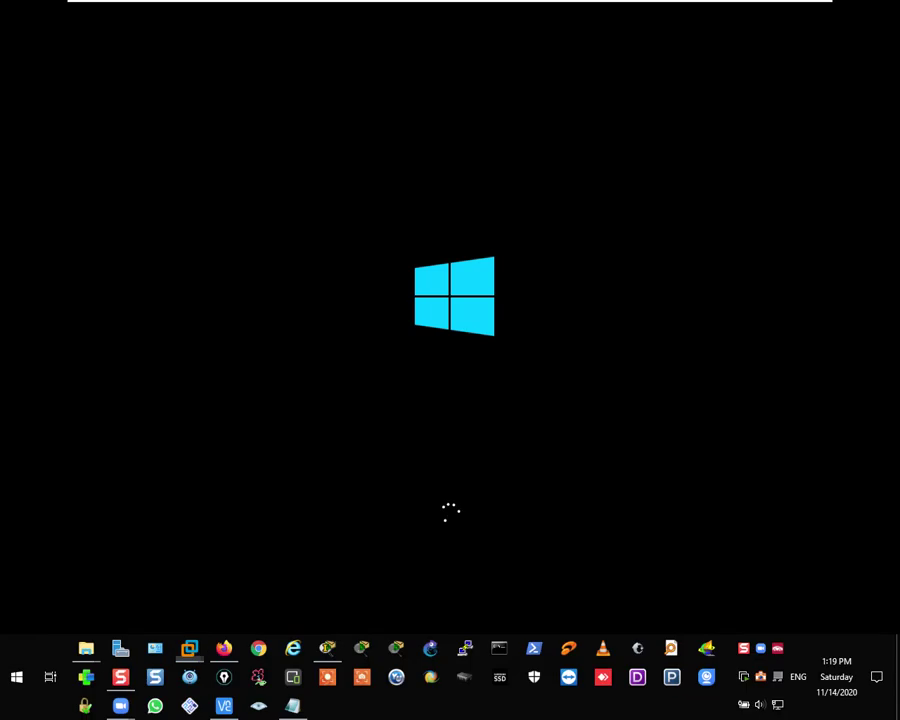
key(alt+Tab)
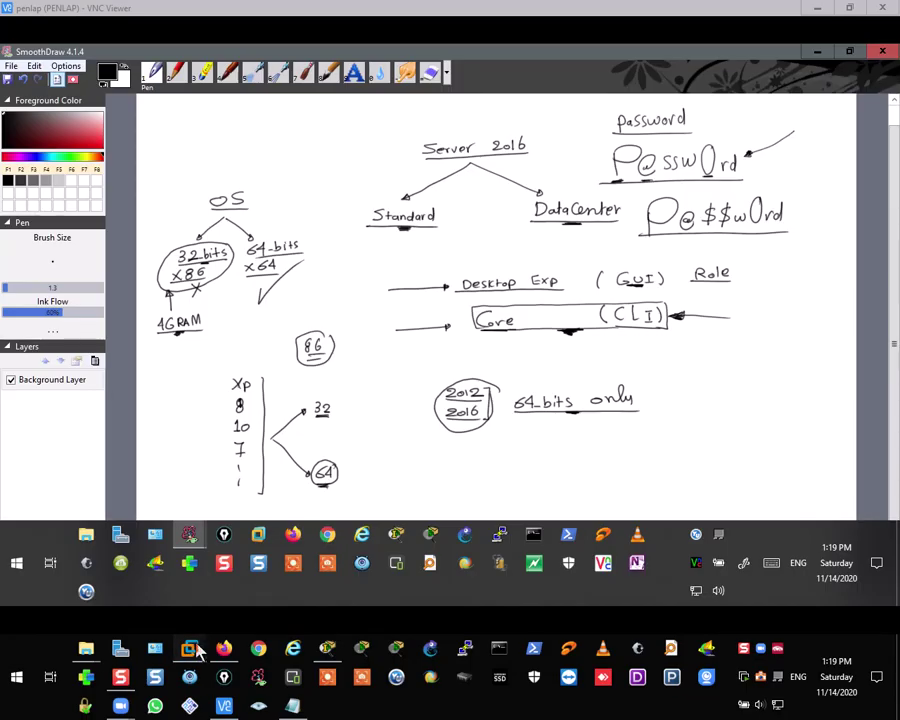
mouse_move(191, 649)
click(585, 594)
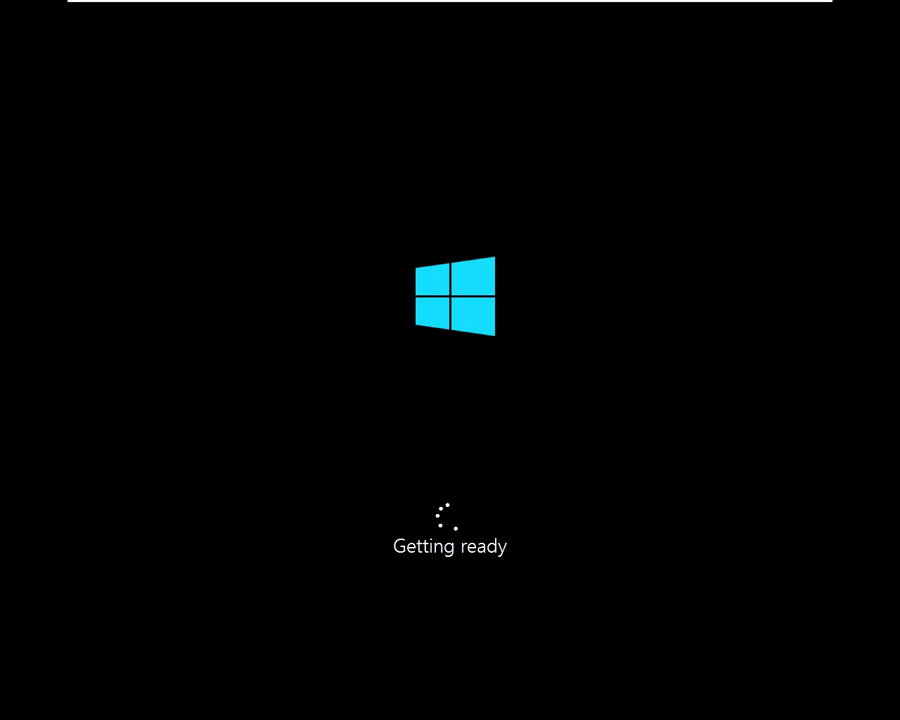
mouse_move(283, 10)
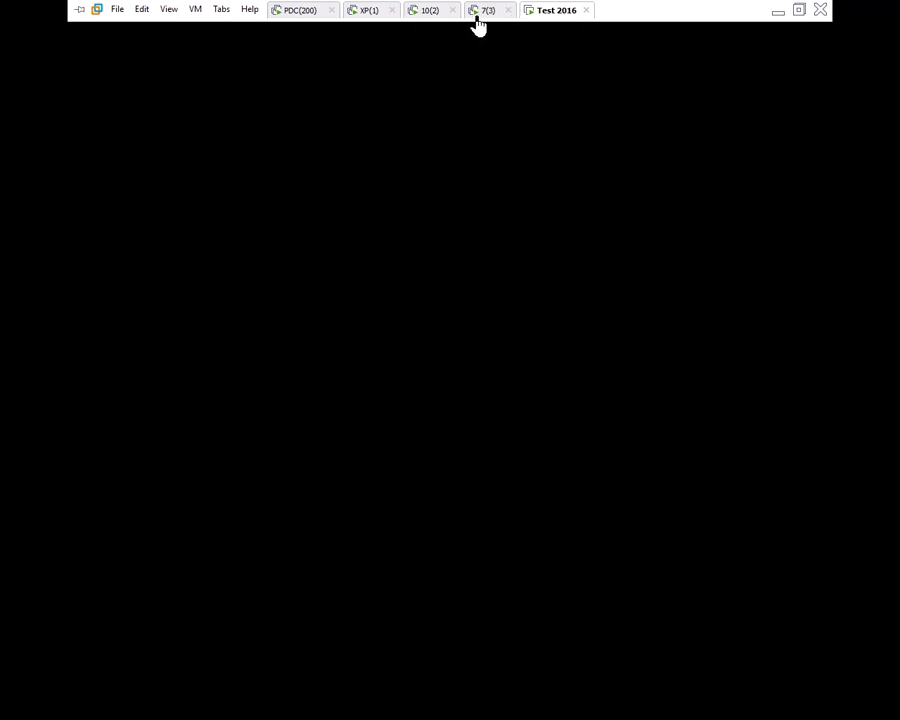
Step: Bring the 10(2) machine's desktop up full screen before leaving for the host desktop
click(431, 14)
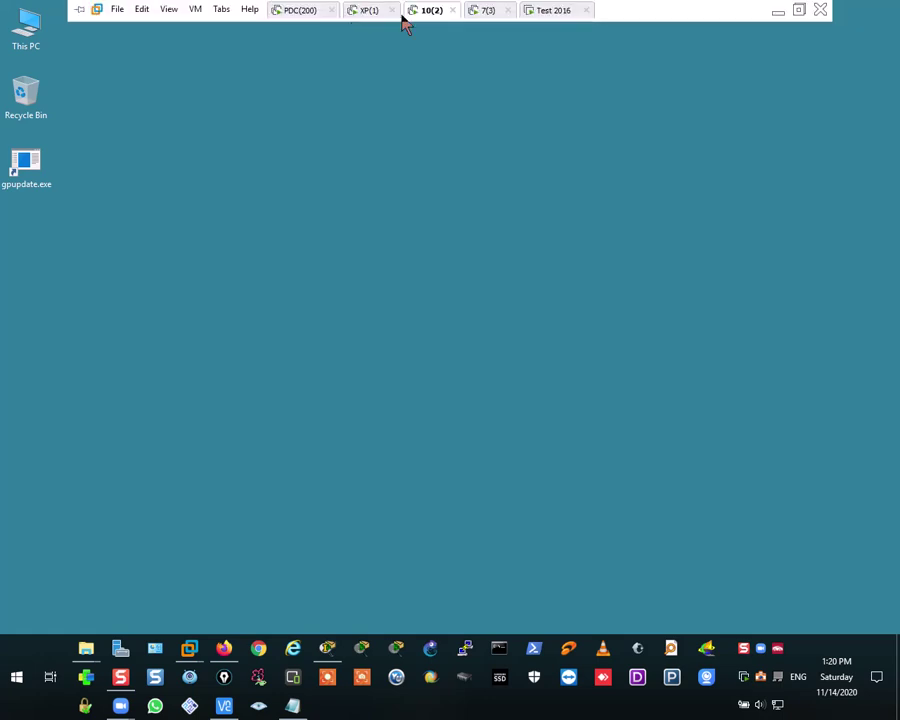
click(430, 12)
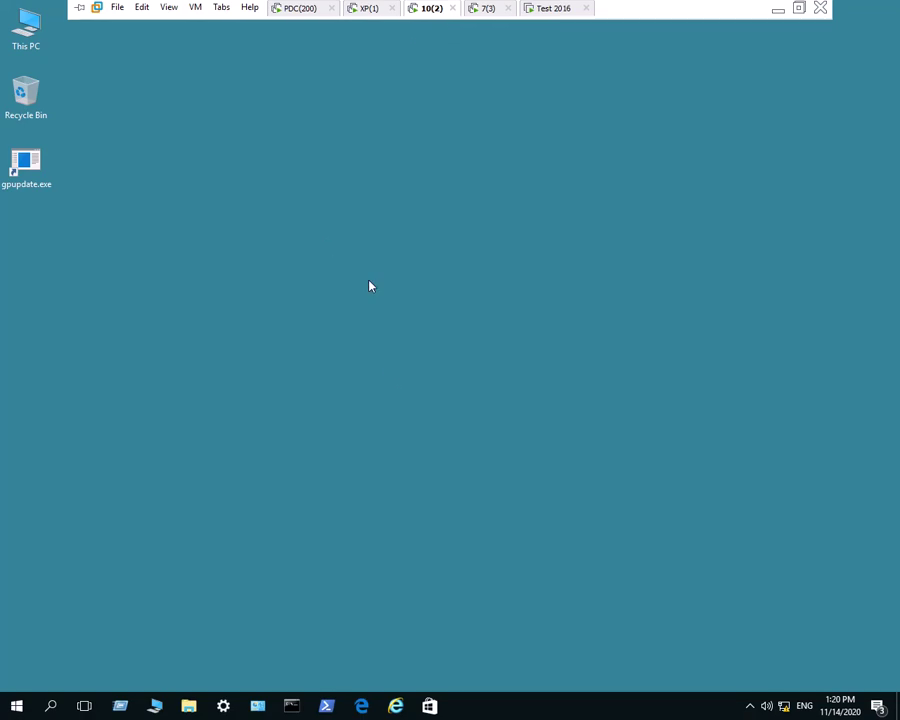
mouse_move(341, 18)
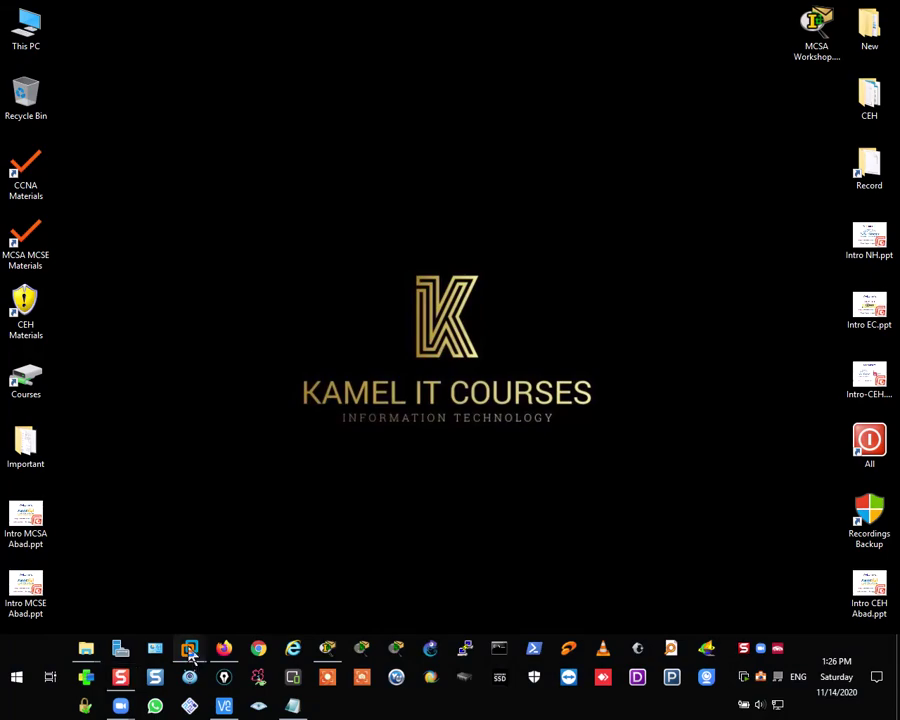
Step: Bring the Test 2016 machine forward and attempt to finish Customize settings
mouse_move(190, 652)
click(673, 544)
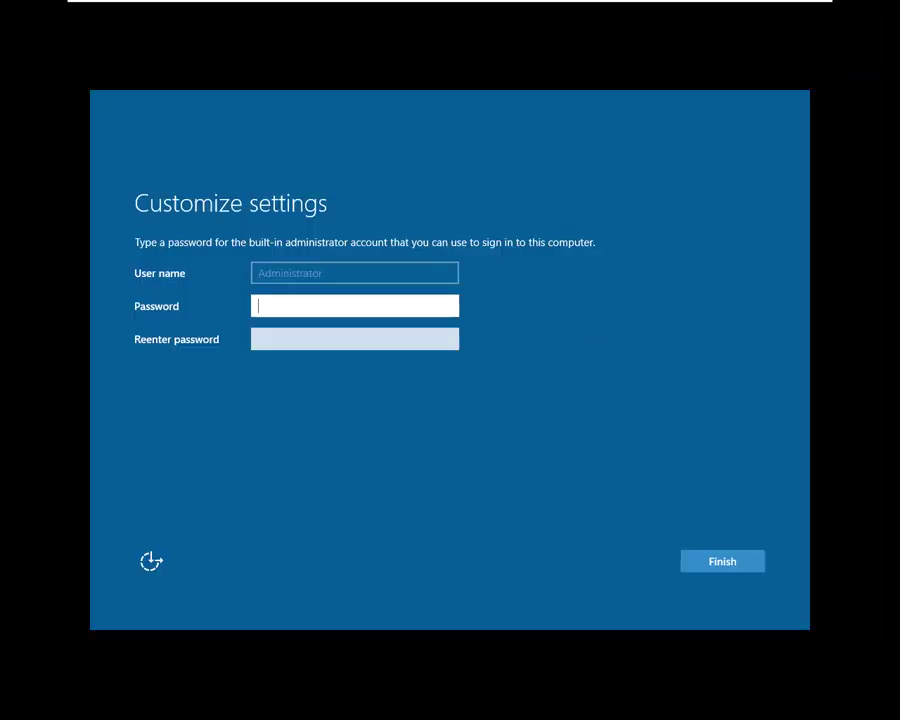
mouse_move(545, 10)
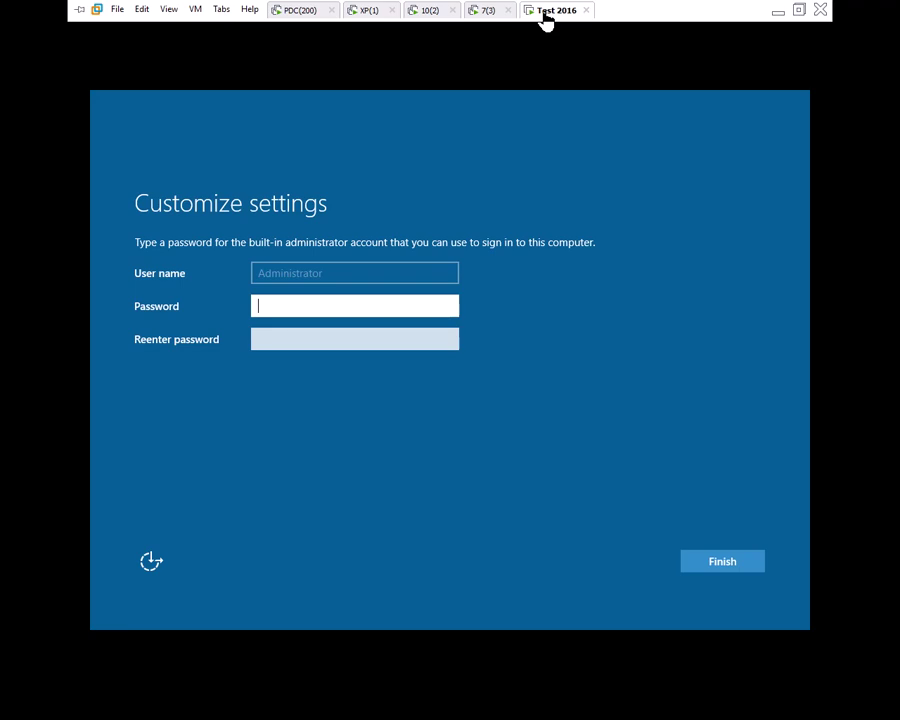
click(522, 187)
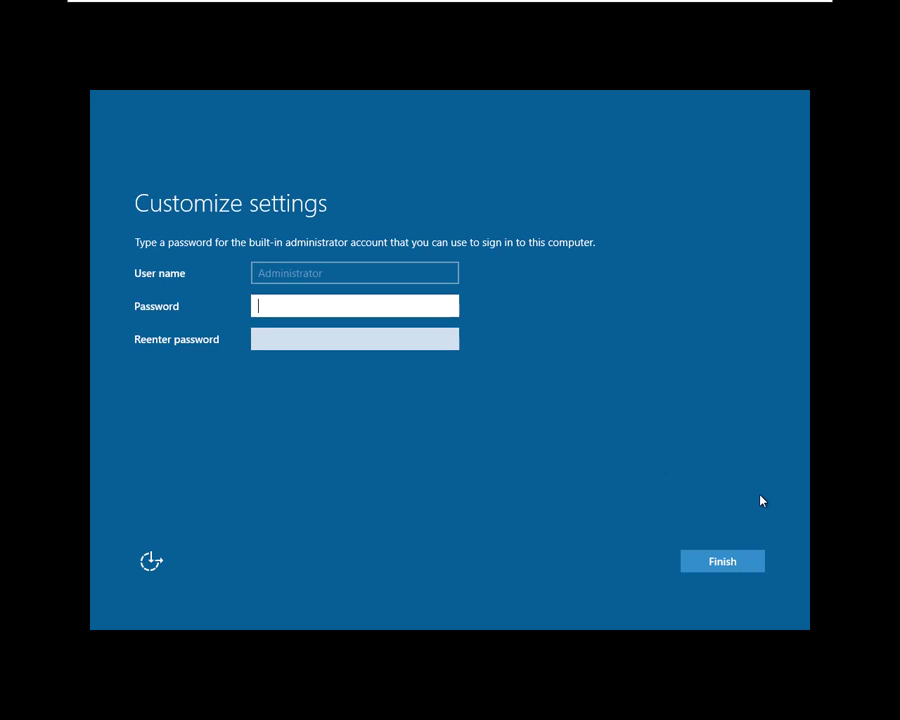
click(755, 561)
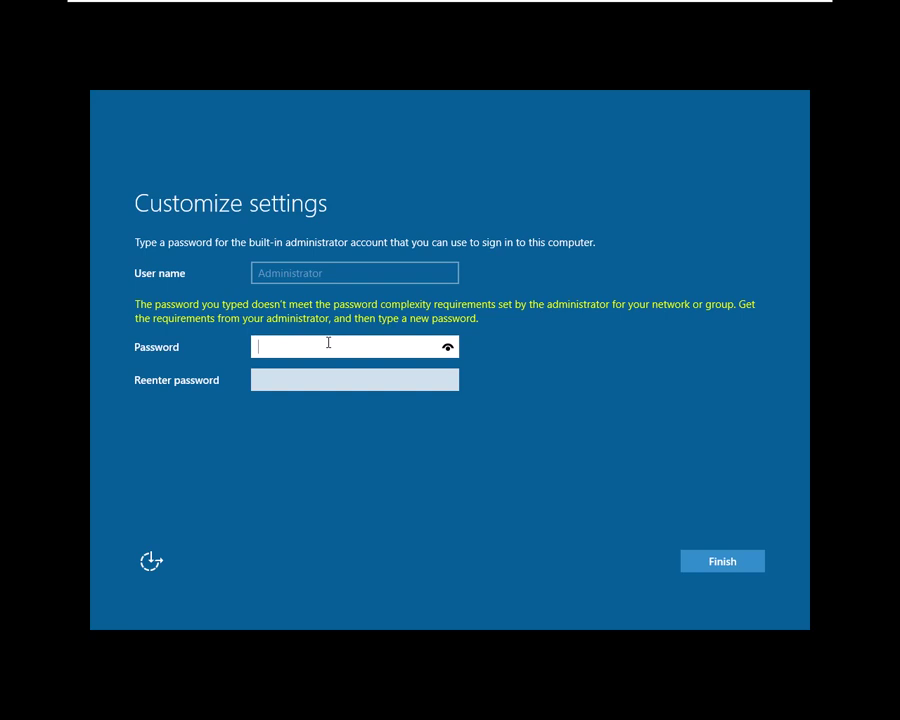
Step: Enter the Administrator password in both fields, verify it with the eye icon, and finish setup
text(••••••••)
key(Tab)
text(••••••••)
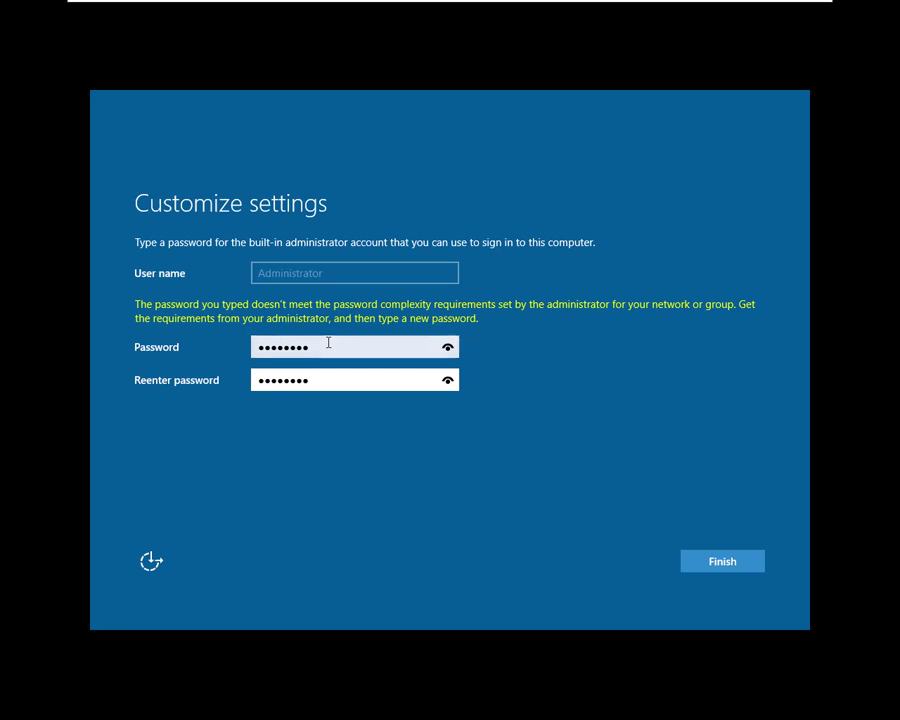
click(447, 355)
drag(447, 355, 447, 355)
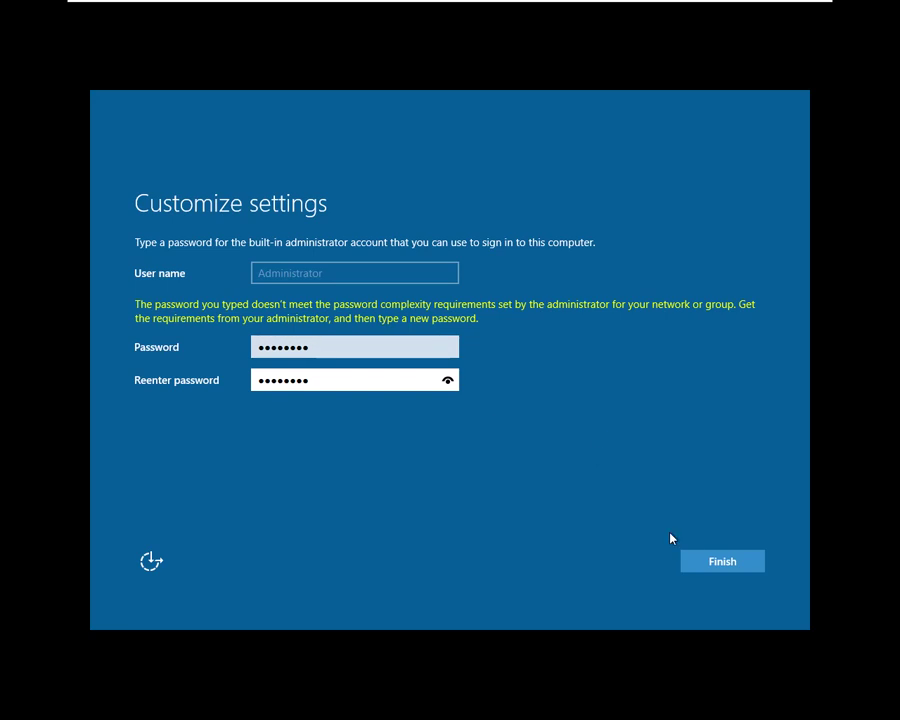
click(703, 557)
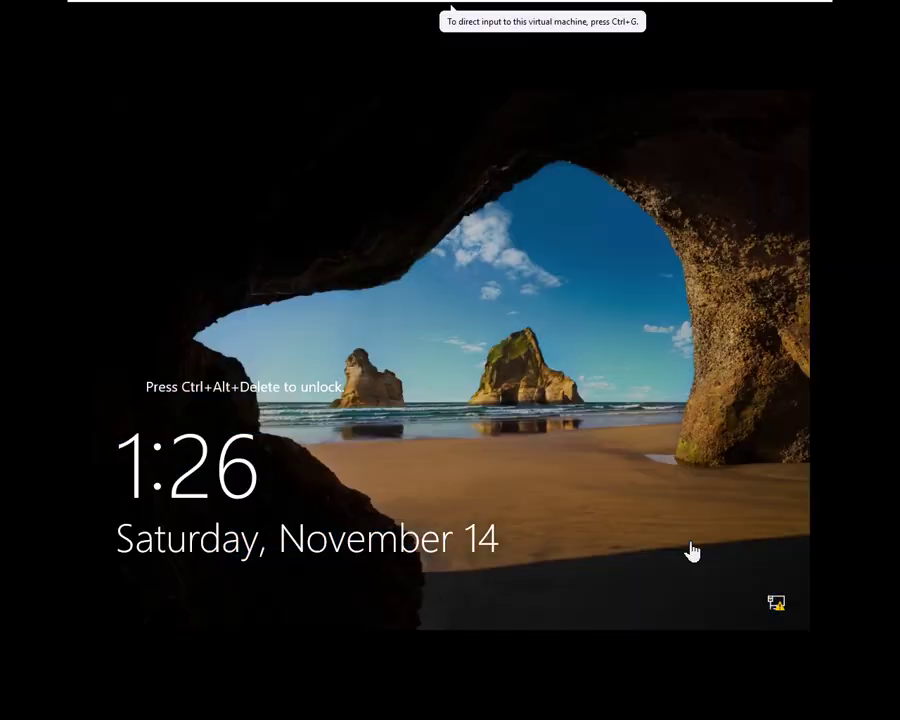
click(503, 416)
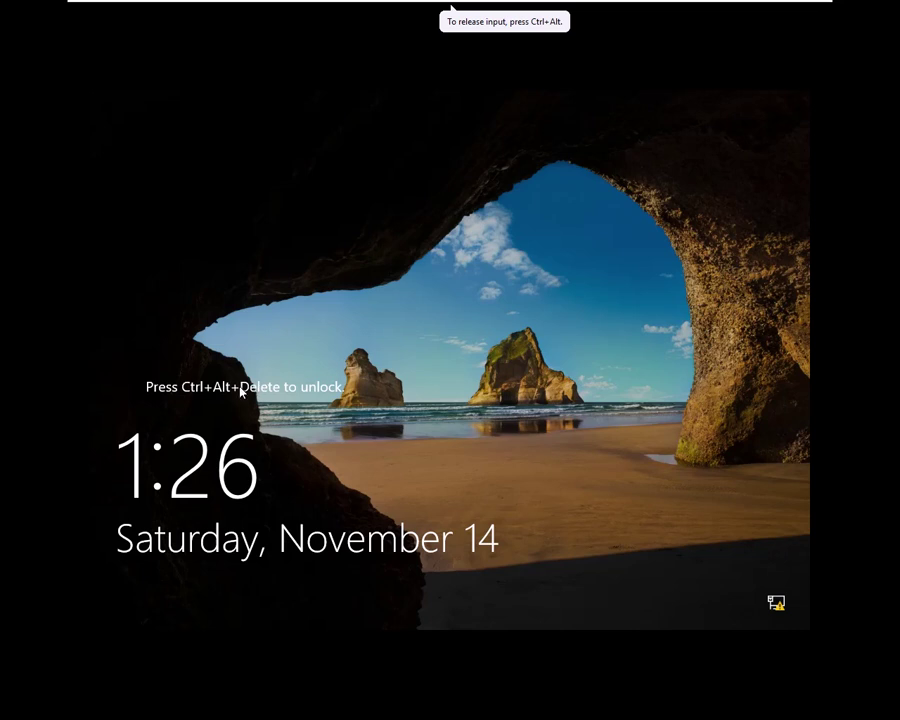
Step: Sign in to Test 2016 as Administrator via Ctrl+Alt+Del and the password, then minimise VMware
key(ctrl+alt+Insert)
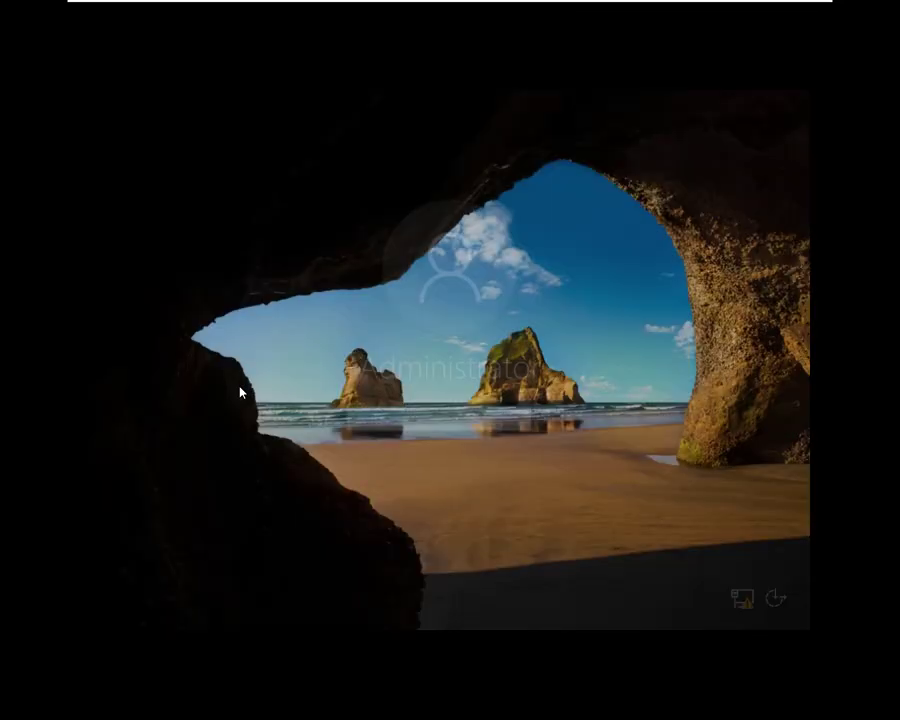
click(360, 419)
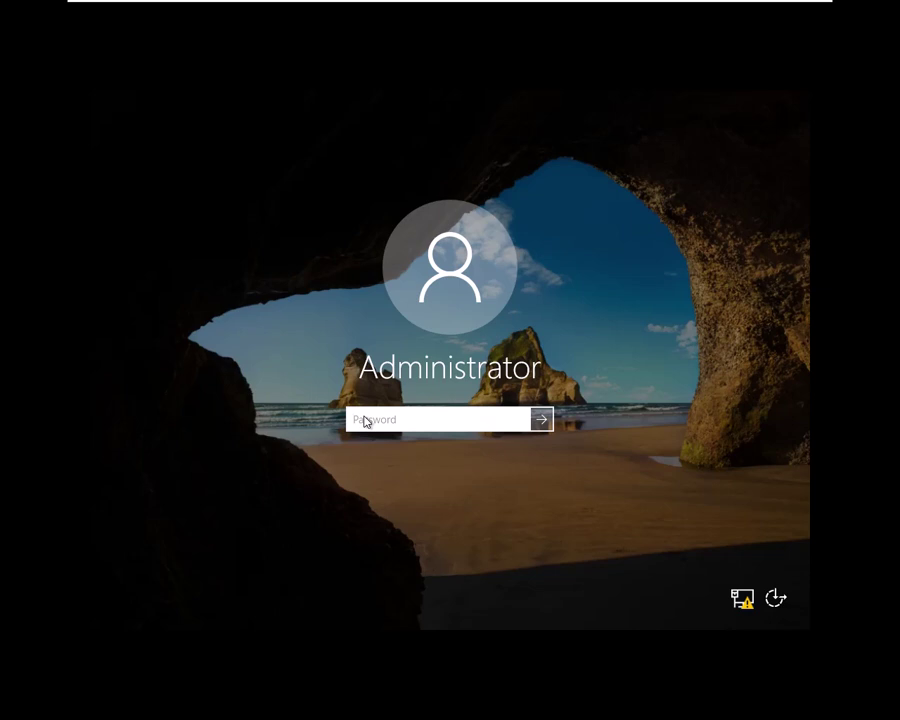
text(*********)
key(Return)
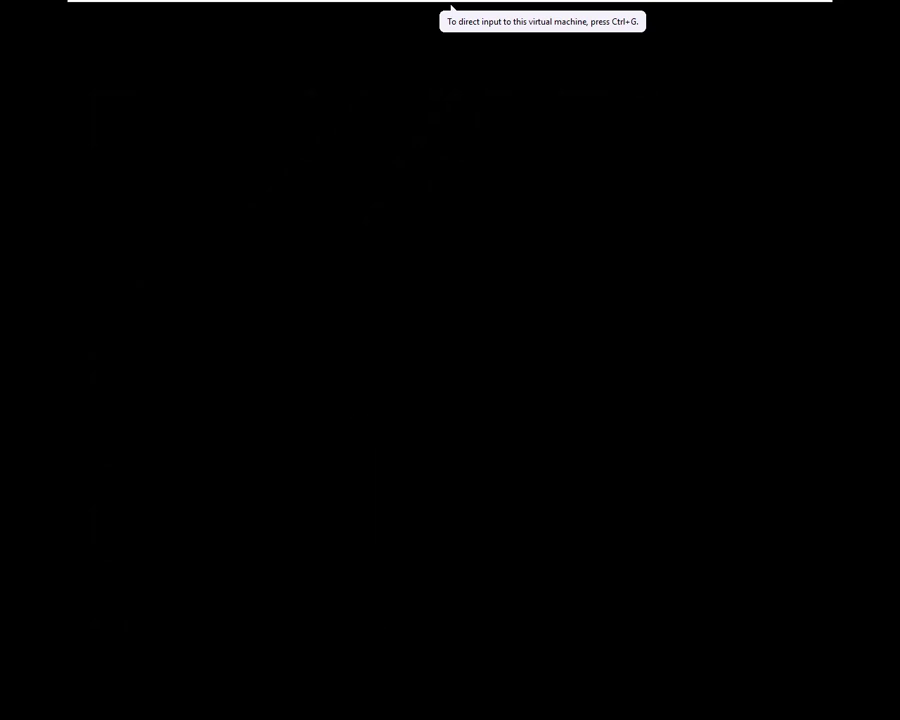
mouse_move(566, 12)
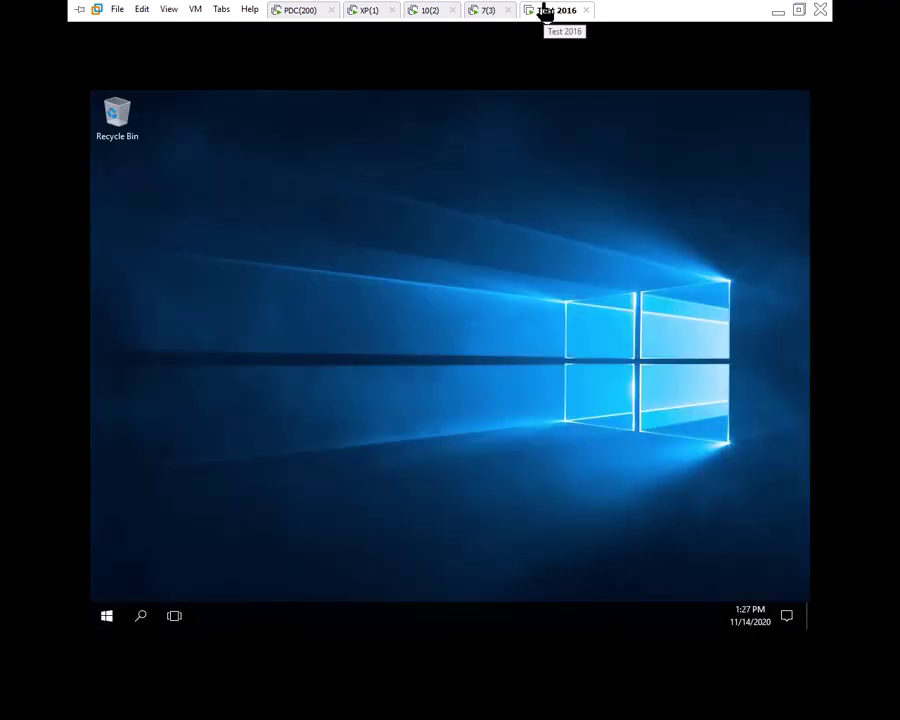
click(538, 181)
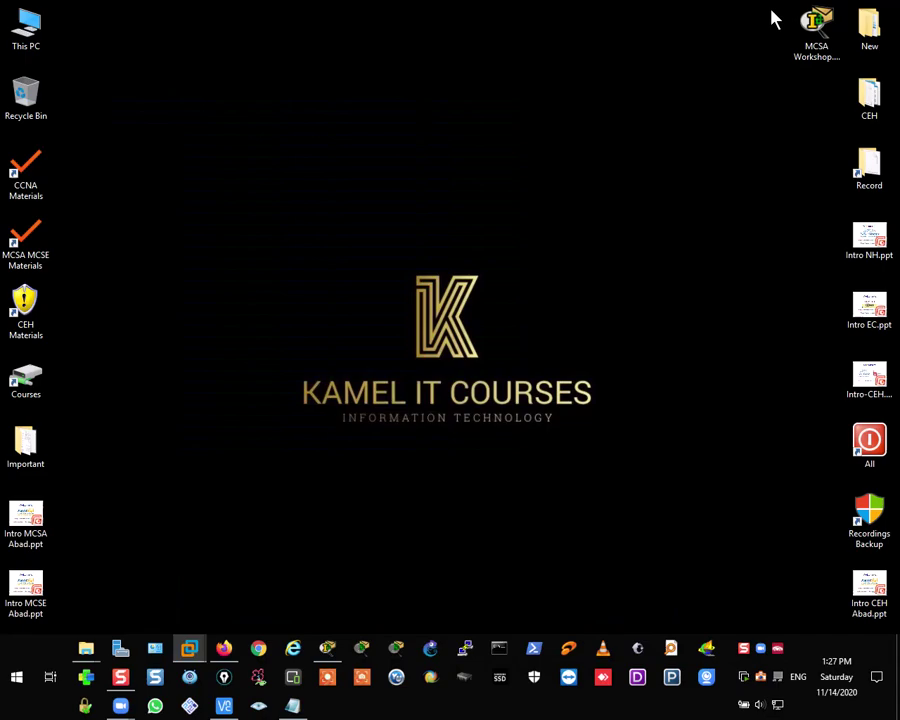
click(778, 12)
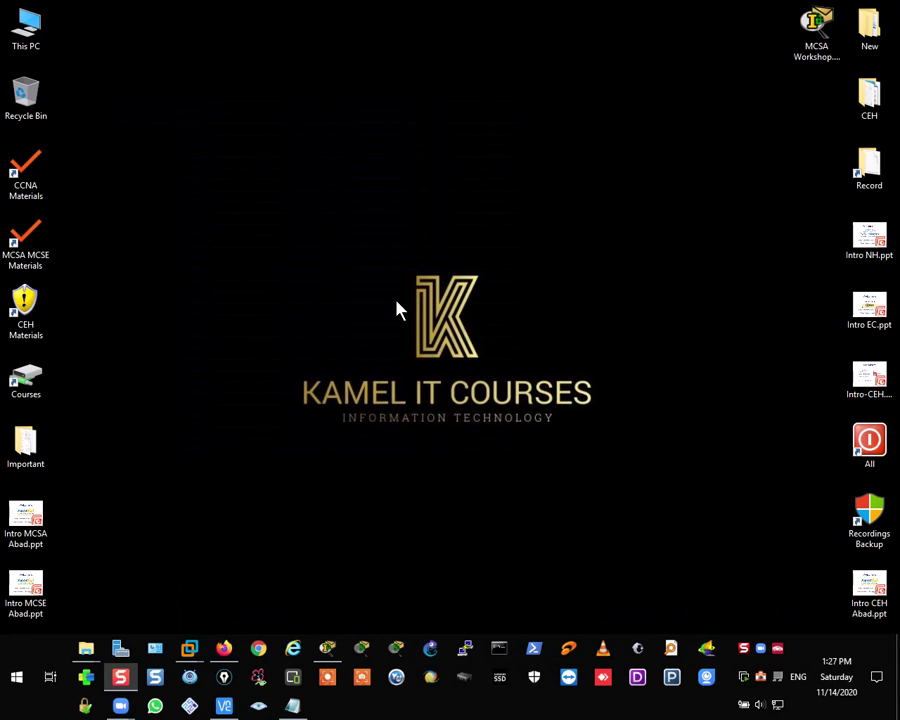
Step: On the Primary Domain Controller whiteboard, draw a line from Client3 to 2019, then minimise it
click(226, 705)
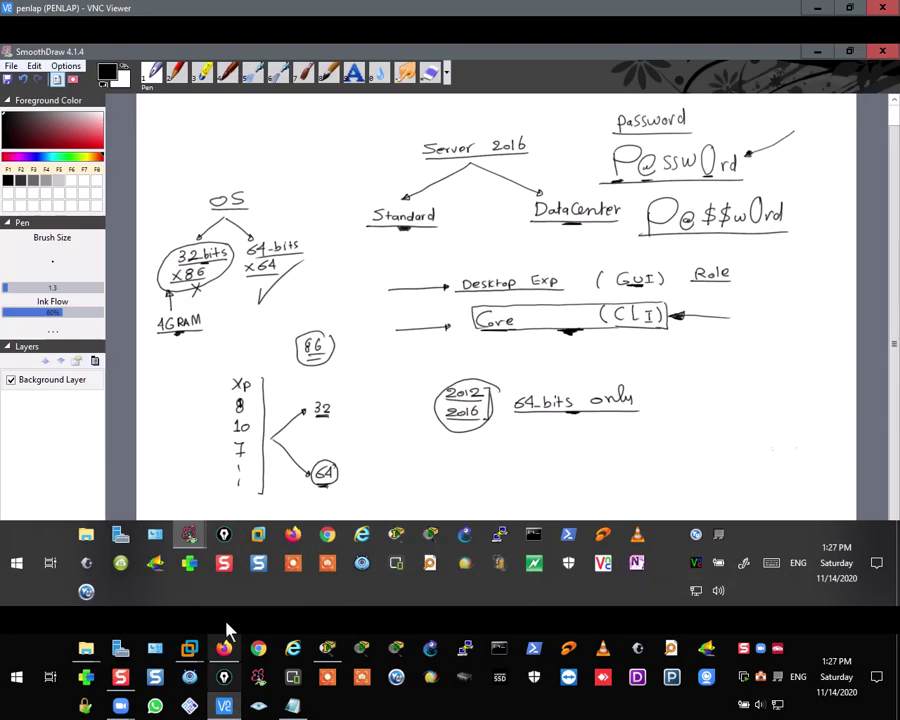
click(190, 541)
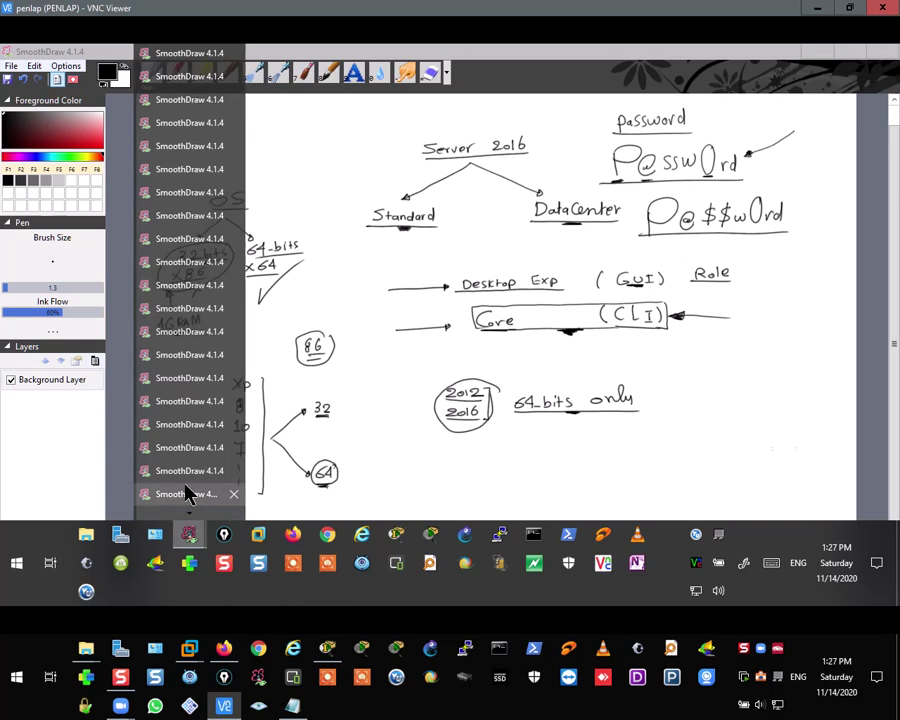
click(187, 486)
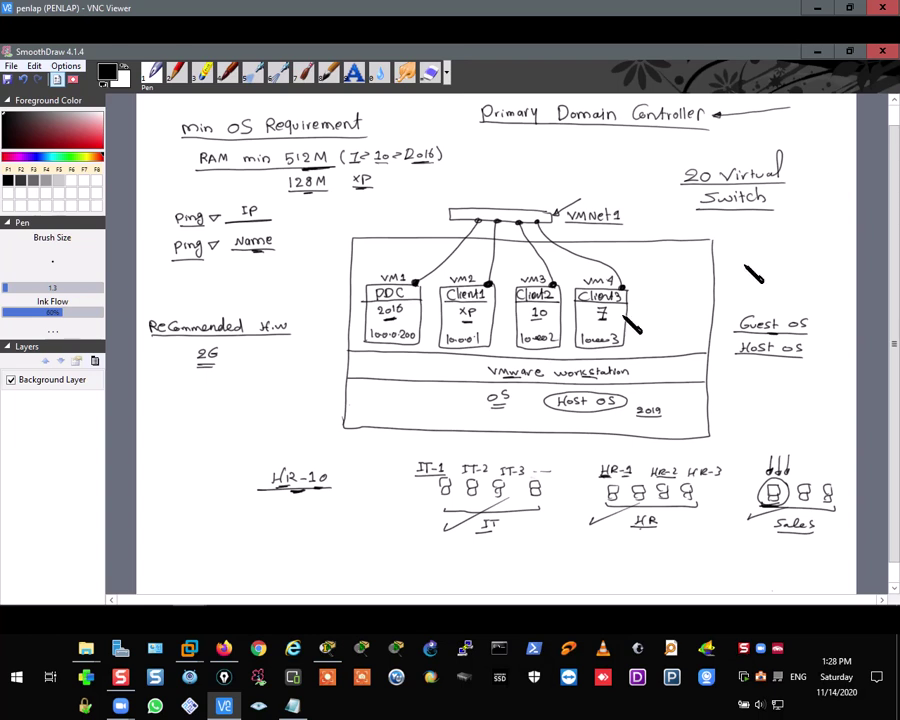
mouse_move(636, 322)
mouse_down()
mouse_move(666, 372)
mouse_move(642, 402)
mouse_up()
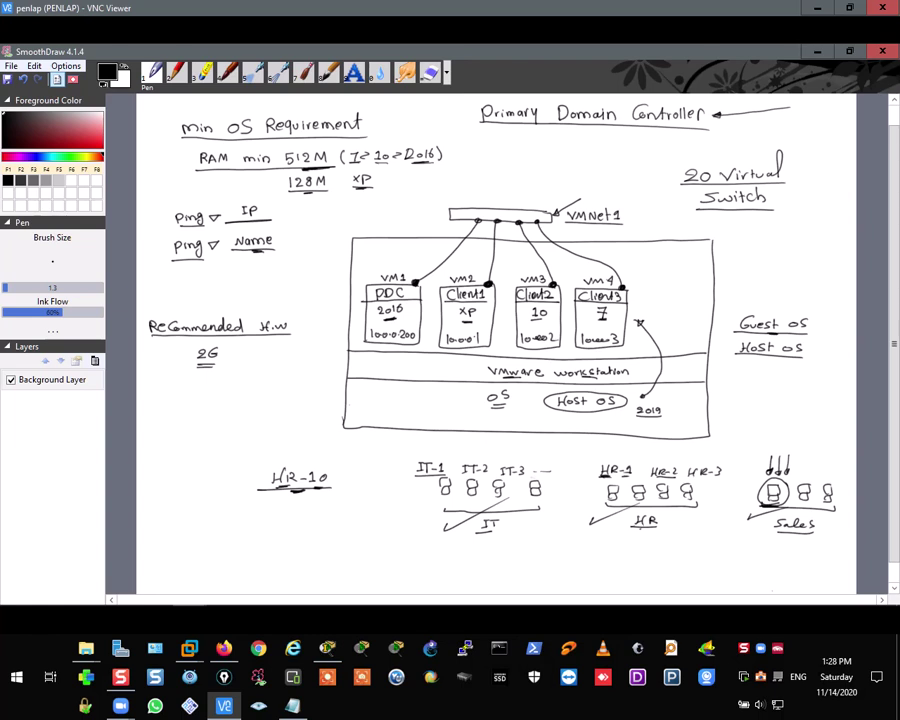
click(817, 8)
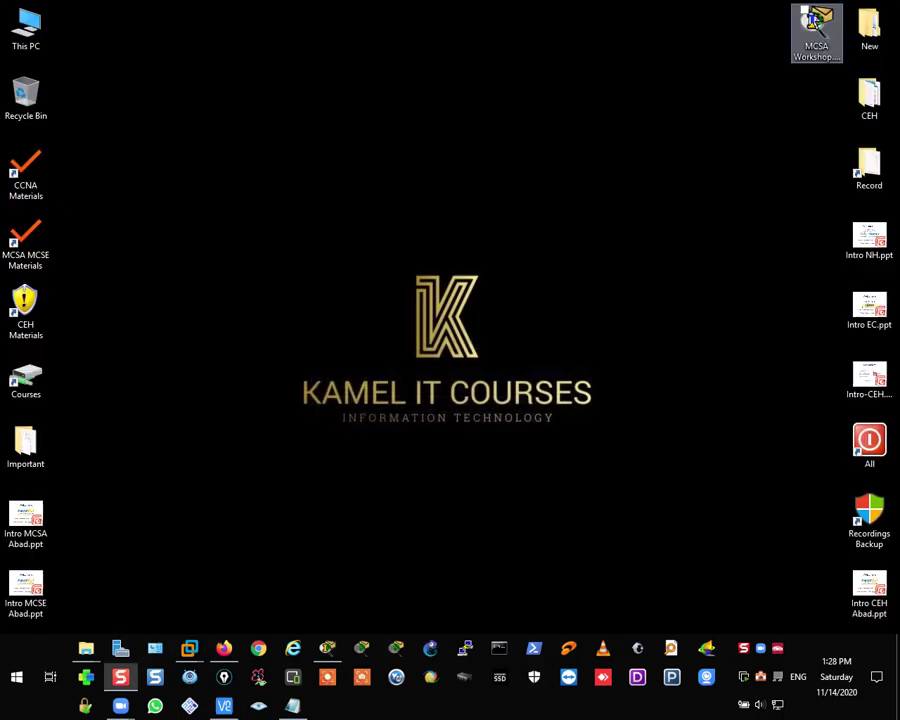
Step: Copy Intro MCSA Abad.ppt from the host and paste it onto the 10(2) VM desktop
right_click(38, 515)
click(80, 425)
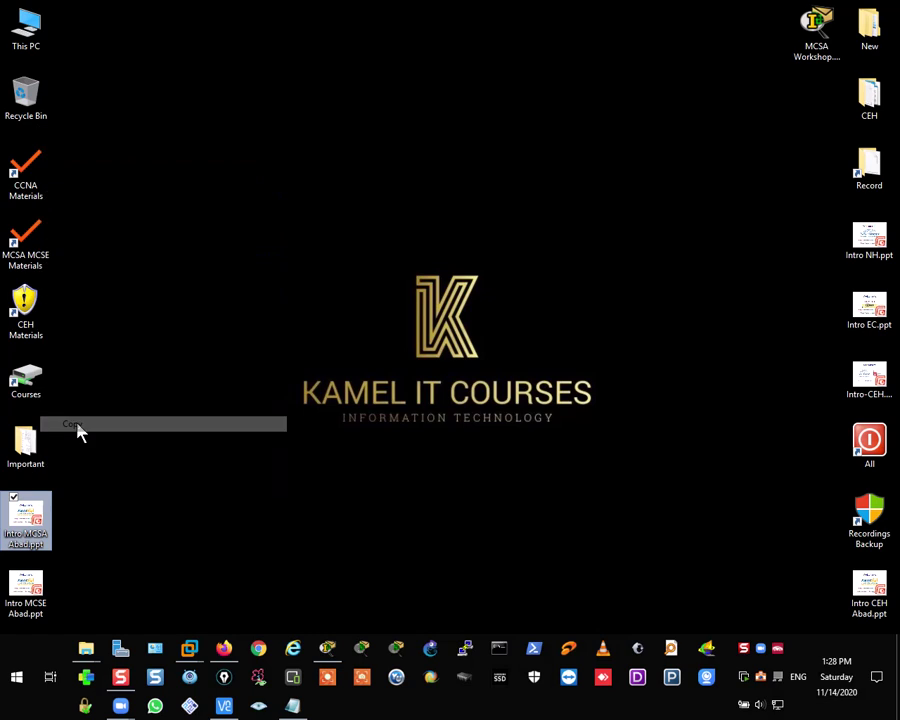
mouse_move(190, 658)
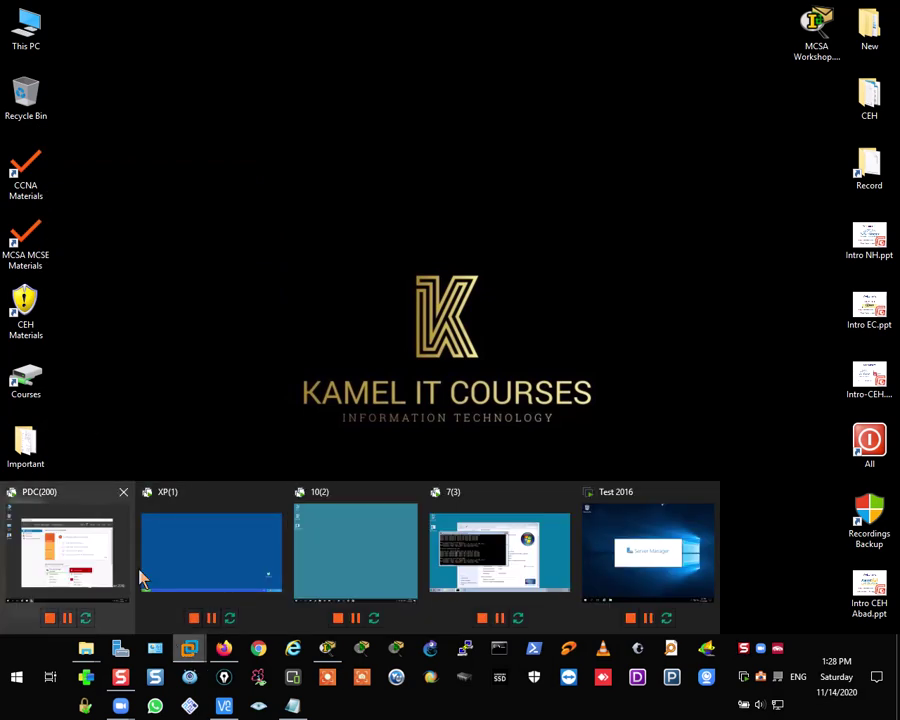
click(338, 540)
right_click(204, 245)
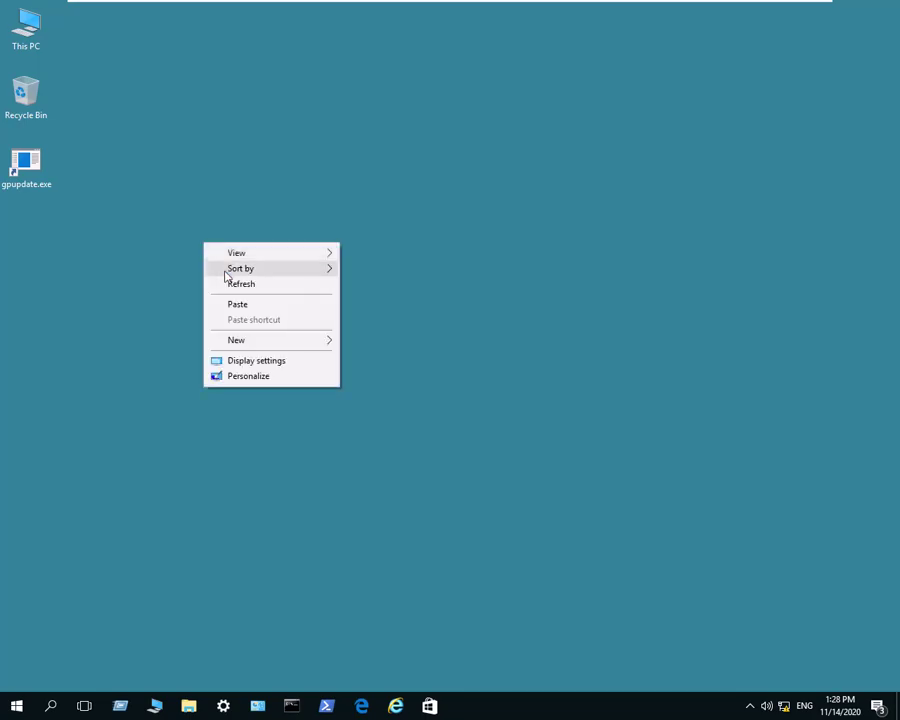
click(237, 305)
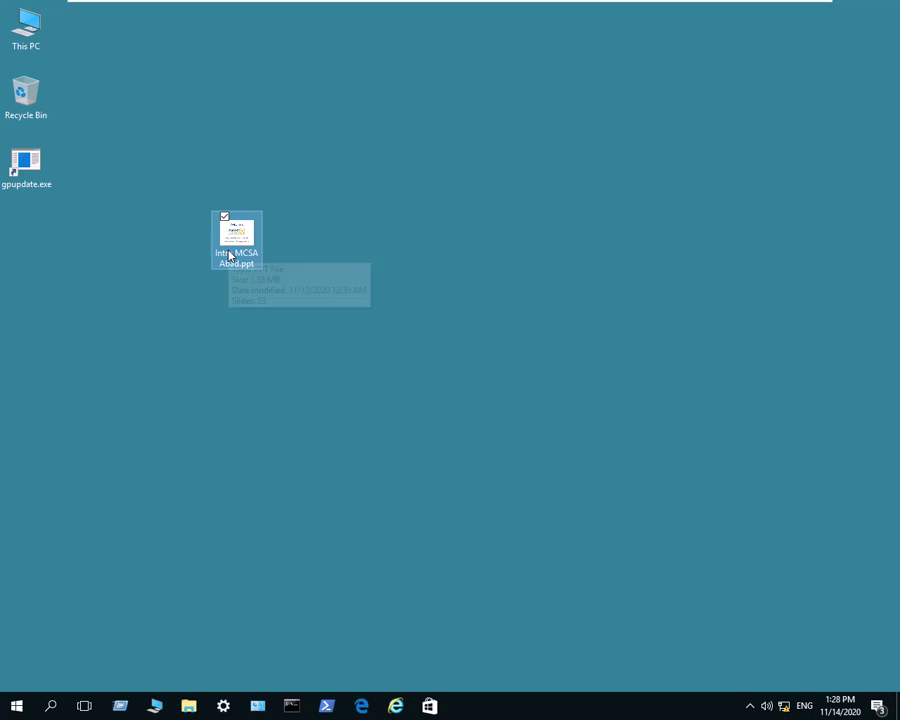
Step: With VMware in a normal window, copy gpupdate.exe from the 10(2) VM desktop
click(796, 12)
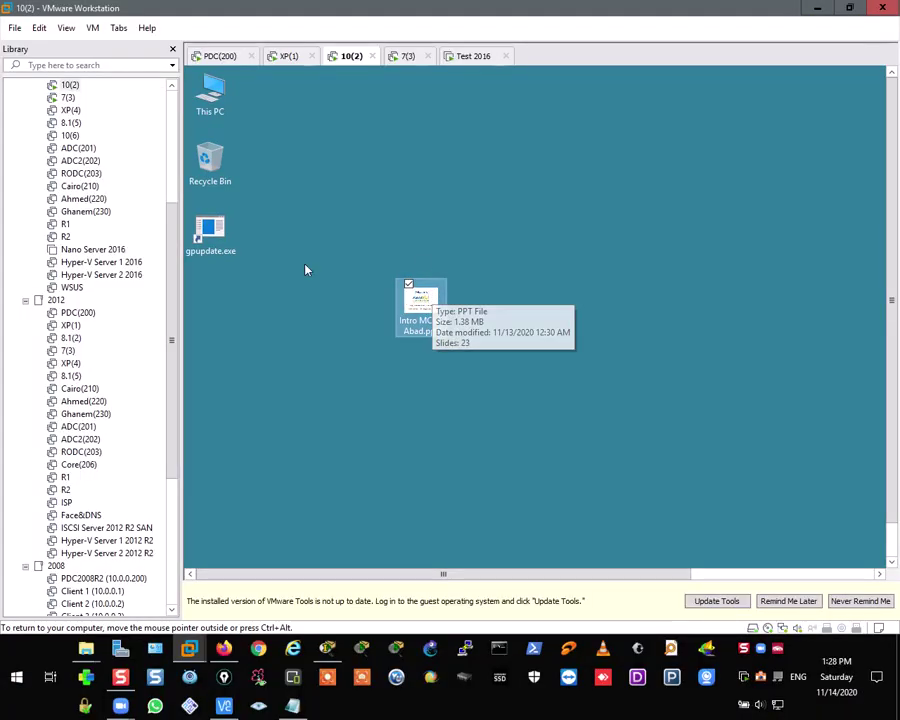
drag(222, 232, 868, 614)
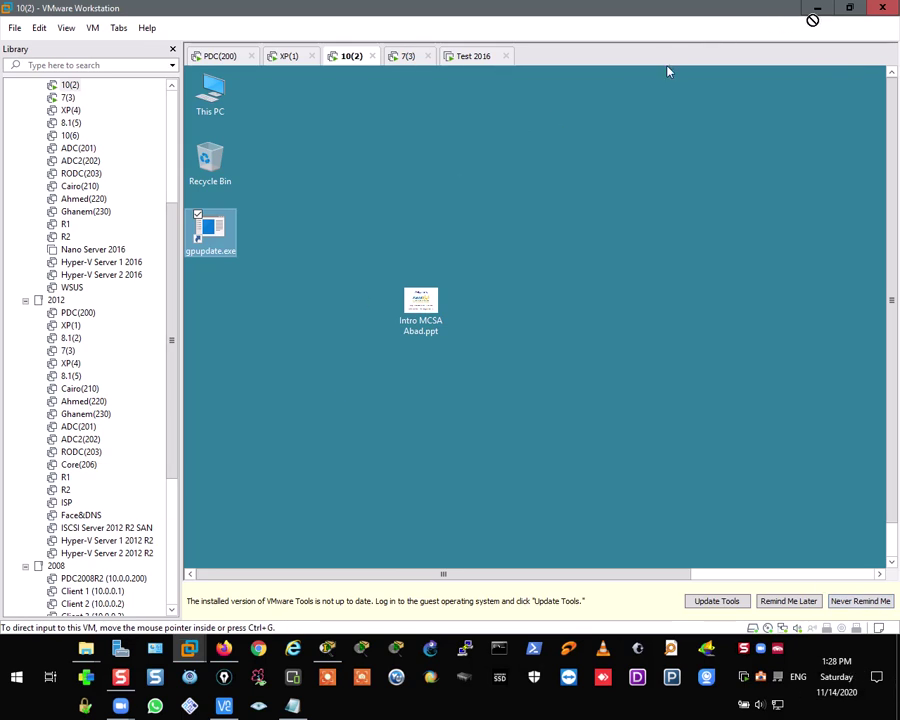
click(706, 100)
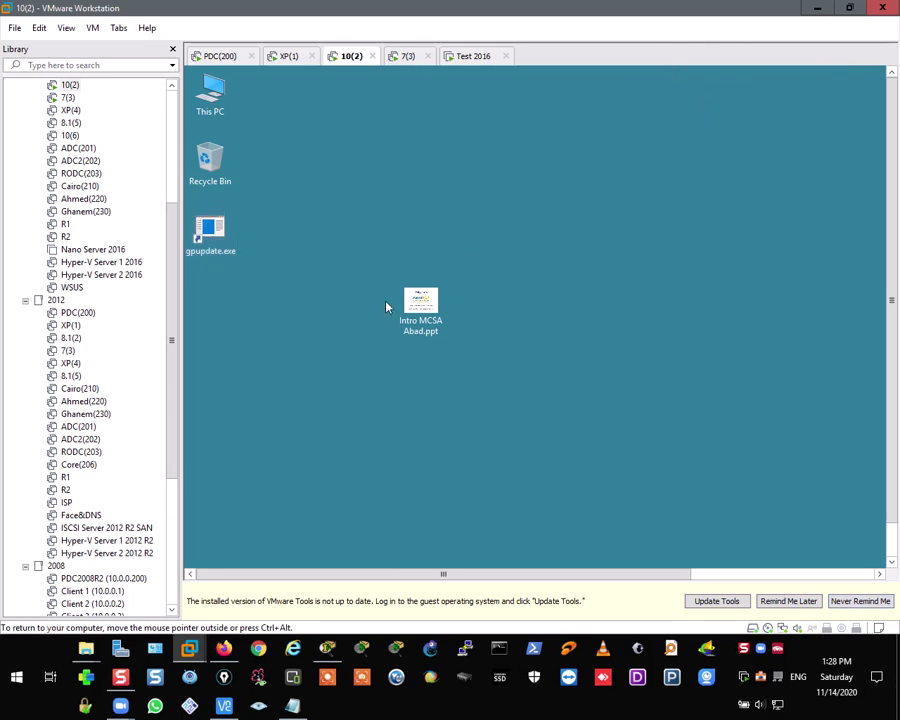
right_click(420, 303)
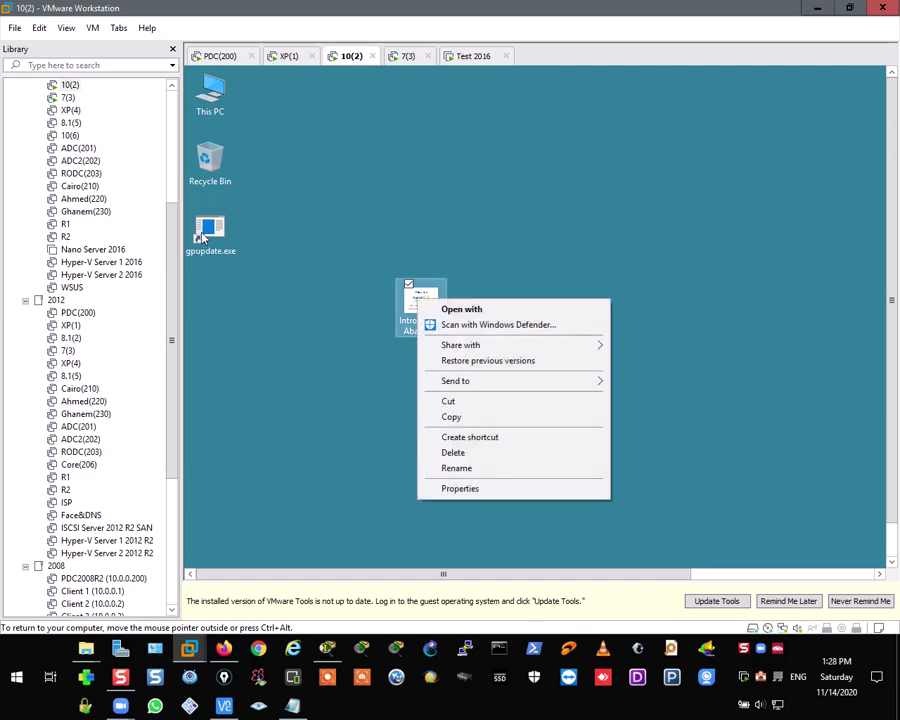
right_click(207, 232)
click(241, 396)
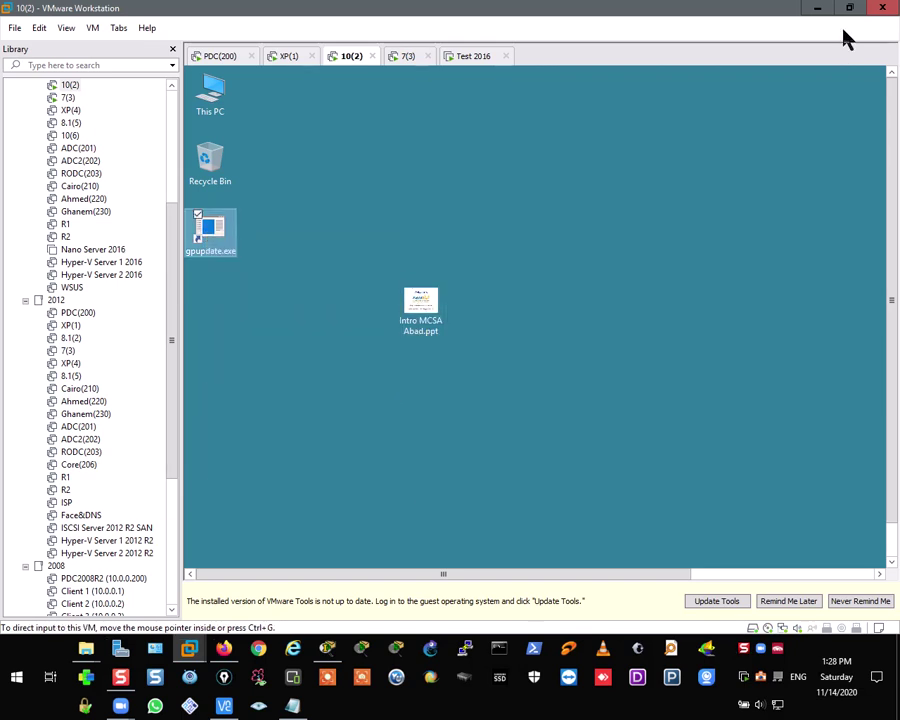
Step: Paste gpupdate.exe onto the host desktop, then delete it and empty the Recycle Bin
click(816, 8)
right_click(240, 186)
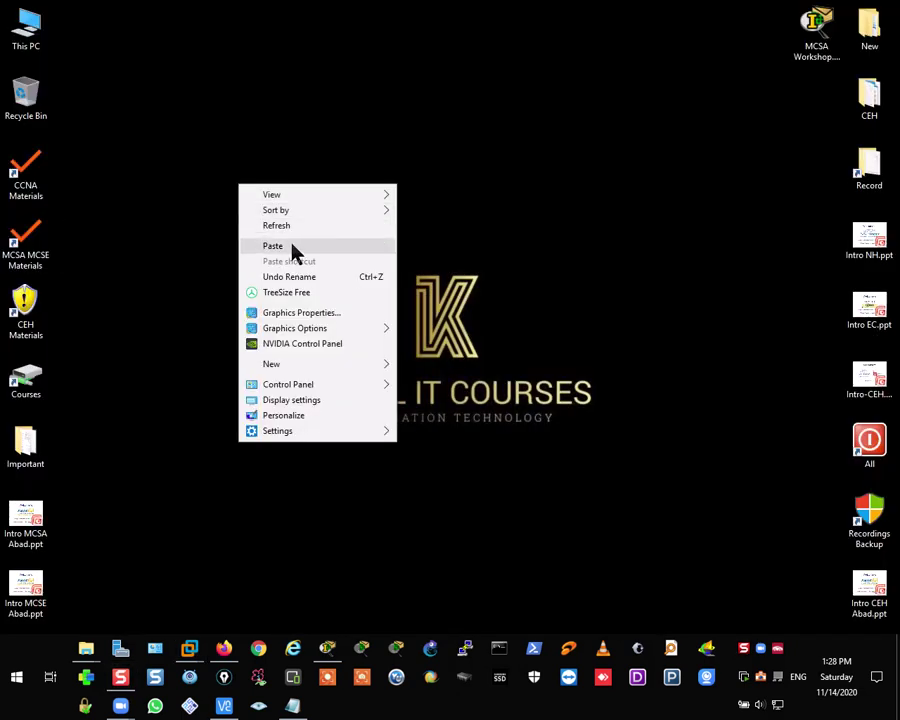
click(291, 246)
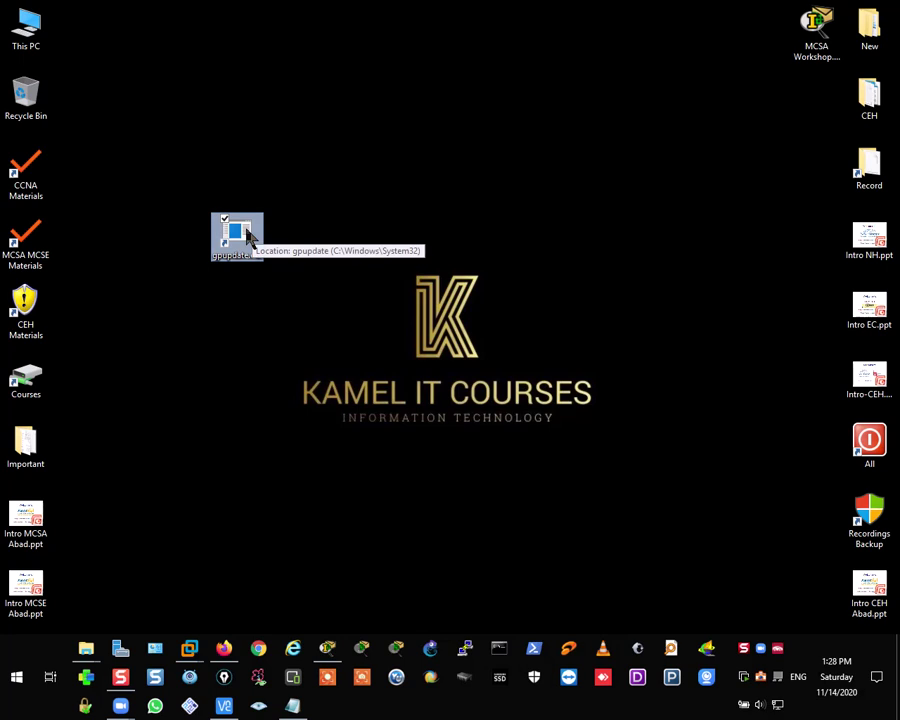
drag(247, 231, 36, 114)
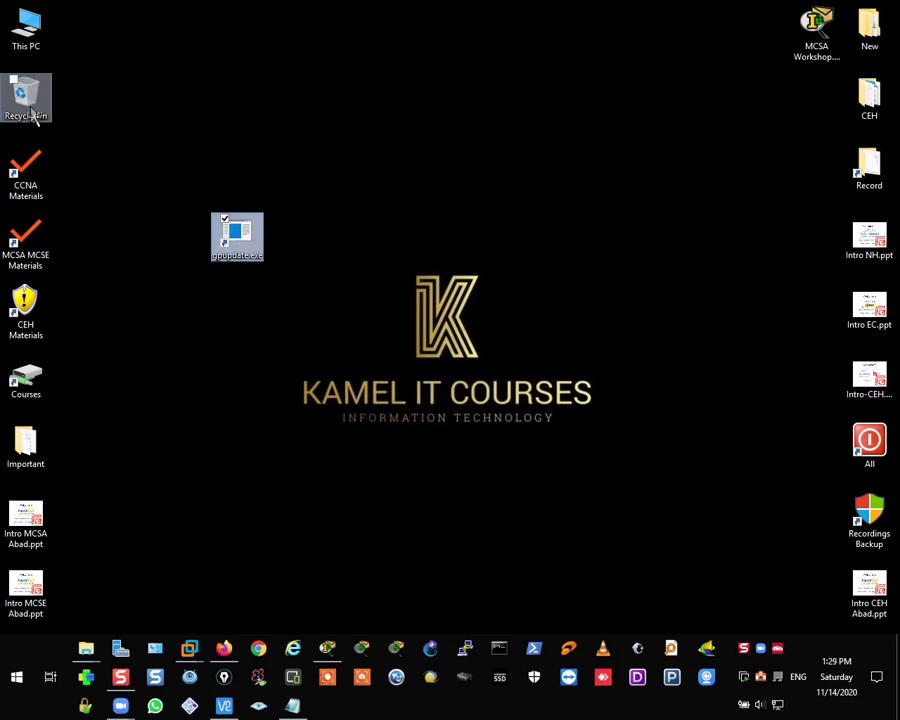
right_click(40, 112)
click(54, 117)
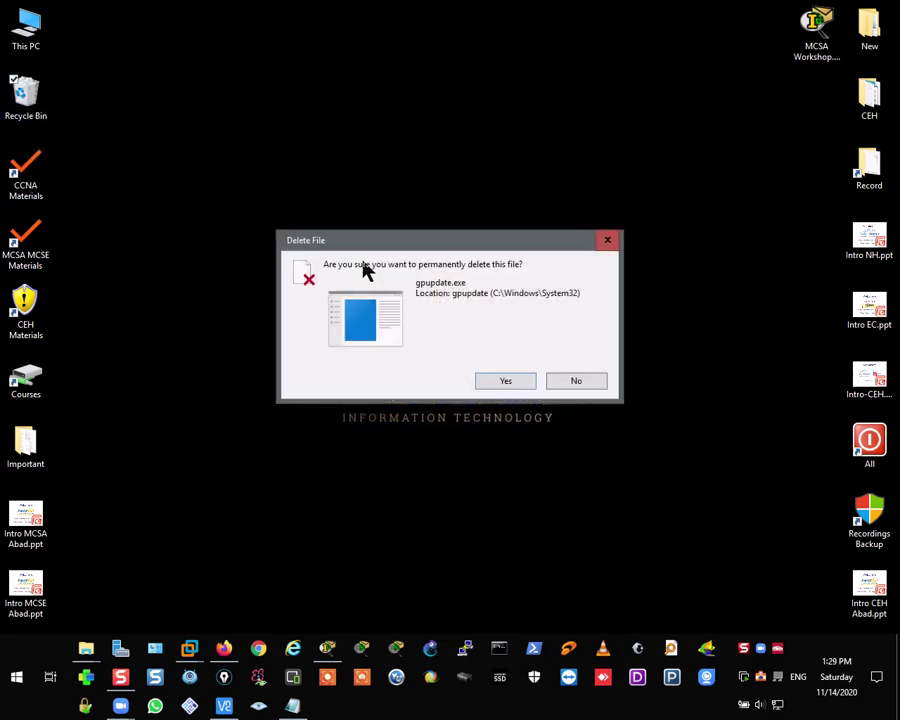
click(502, 376)
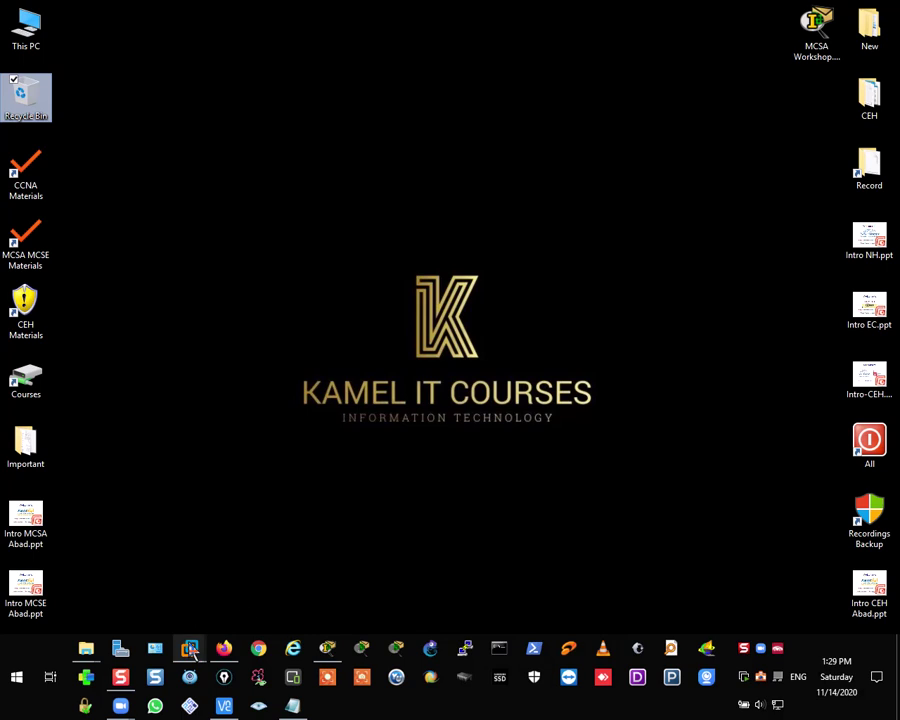
Step: Drag Intro MCSE Abad.ppt onto the 10(2) desktop, then delete both Intro presentation files
click(189, 648)
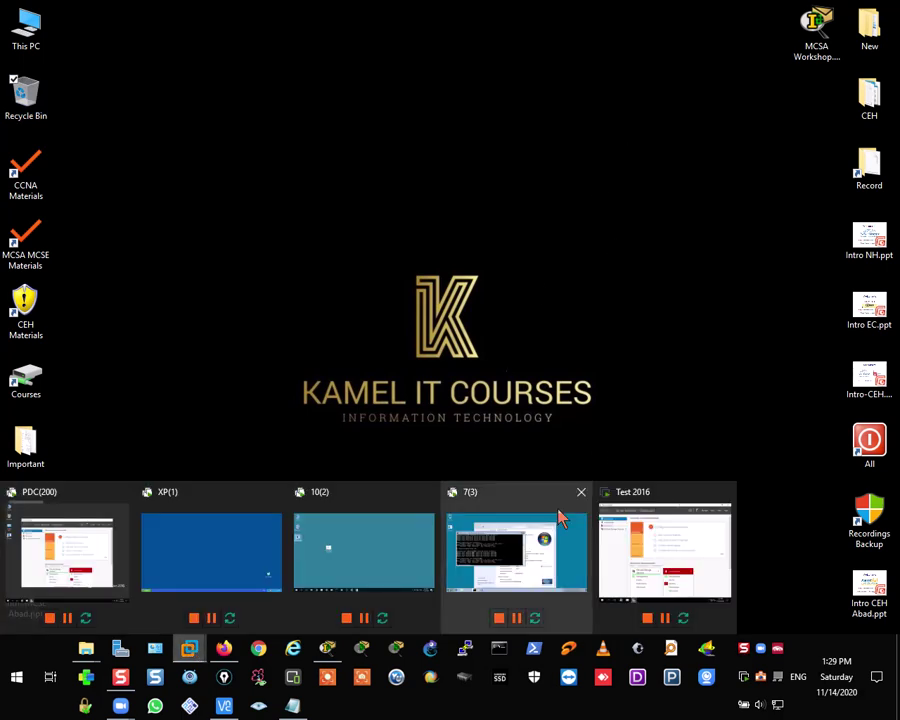
click(336, 514)
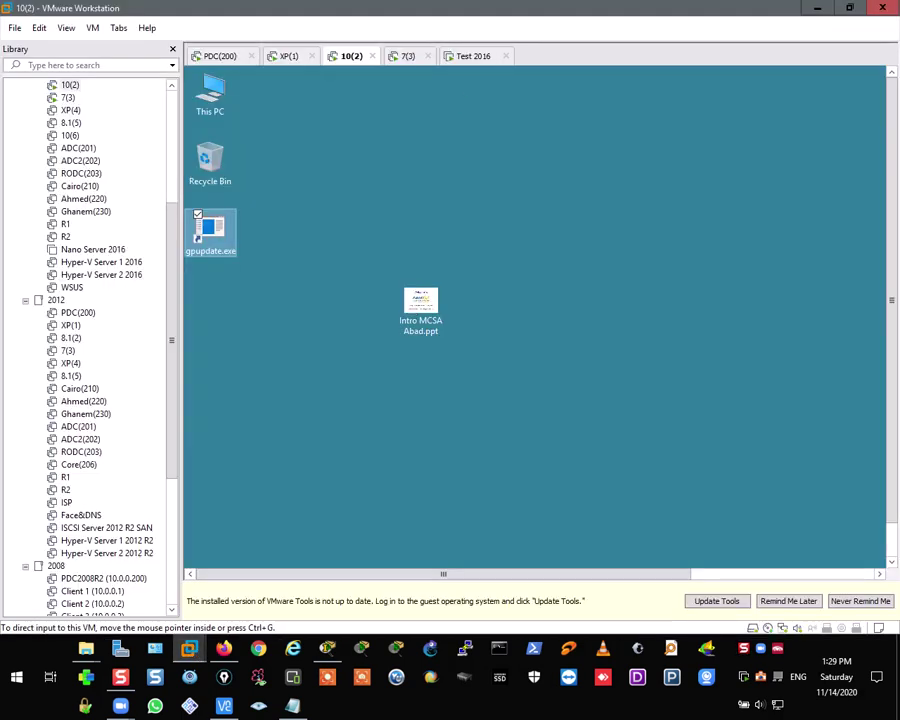
click(849, 8)
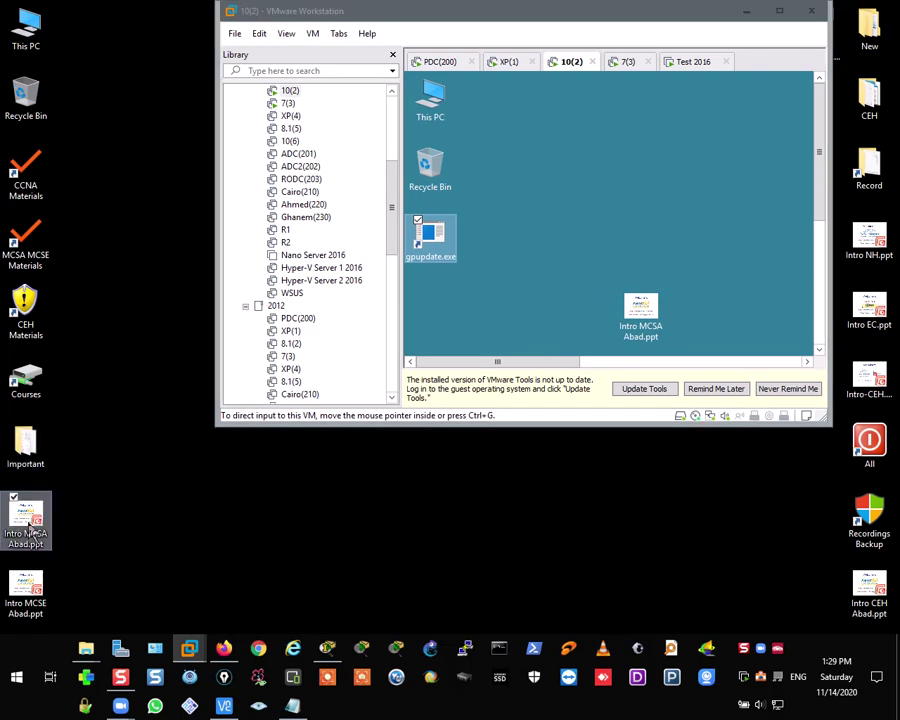
drag(26, 592, 556, 212)
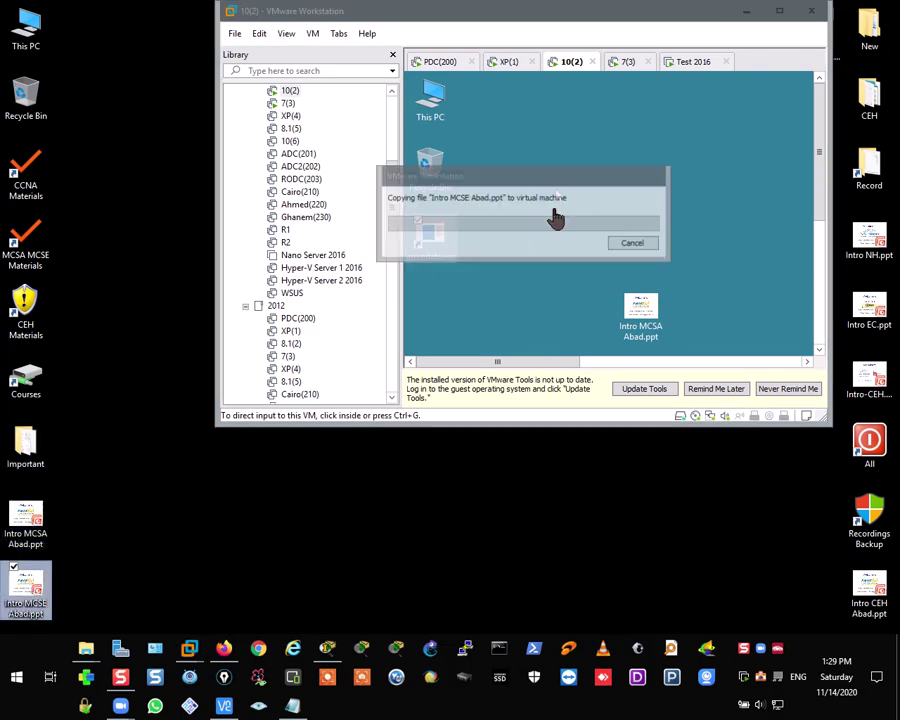
click(779, 11)
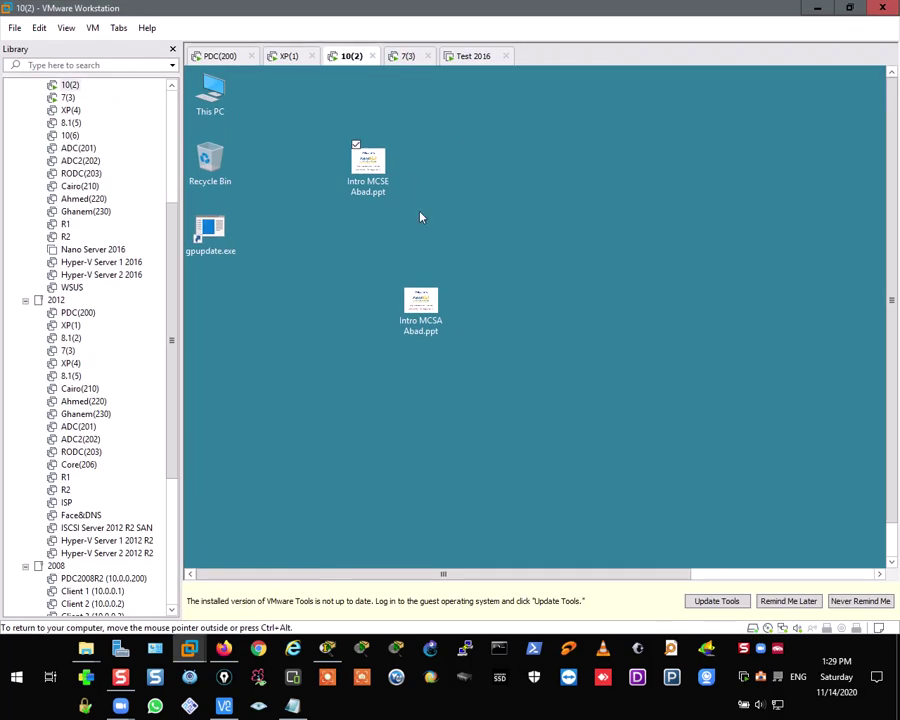
drag(514, 135, 245, 458)
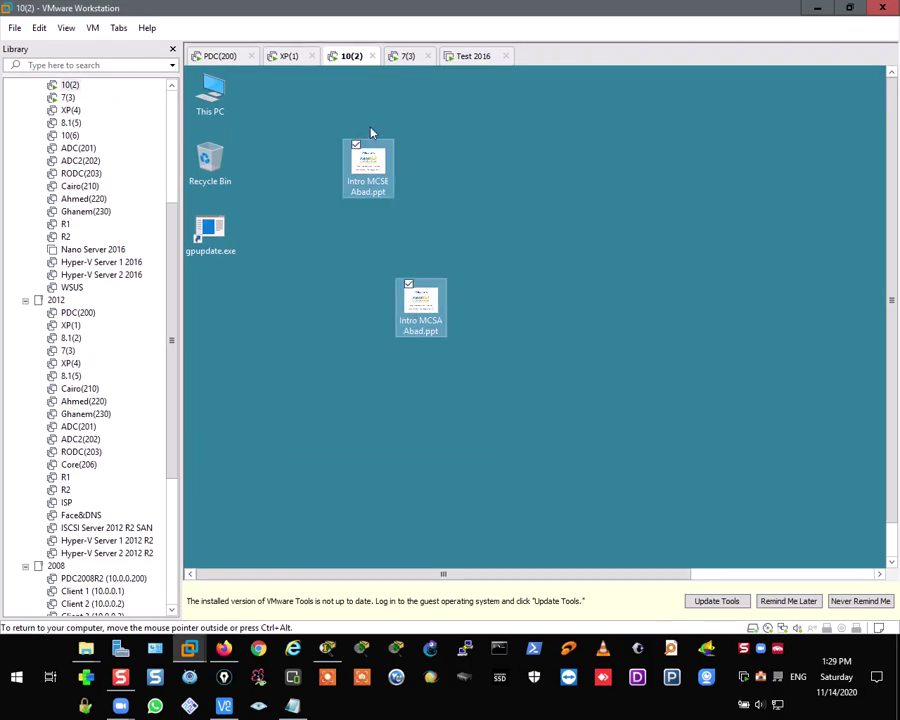
right_click(370, 170)
click(400, 287)
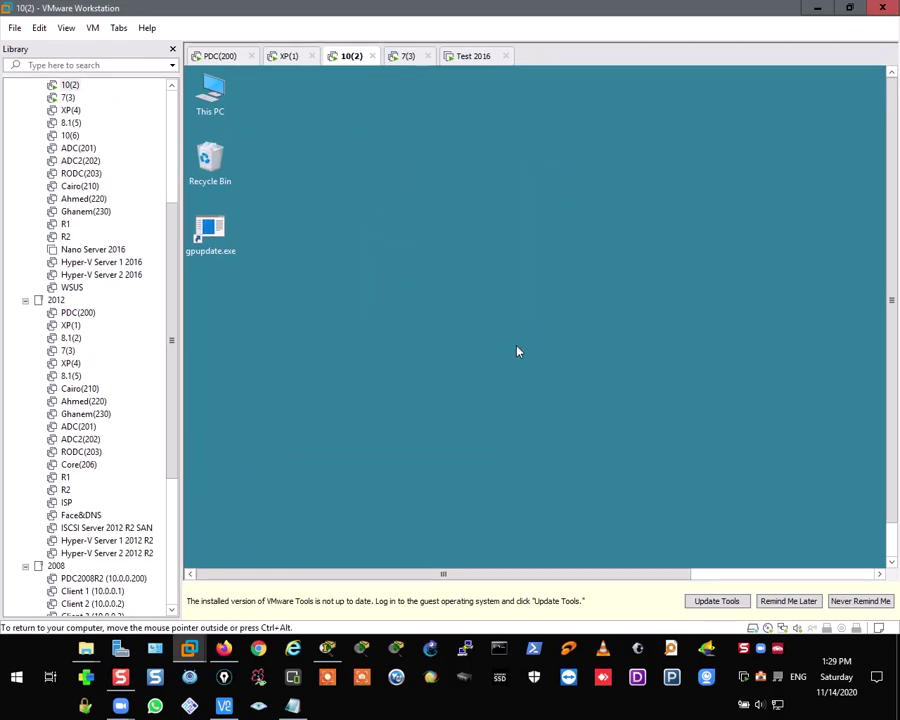
Step: Show the Test 2016 machine full screen via View > Full Screen and close Server Manager
click(468, 58)
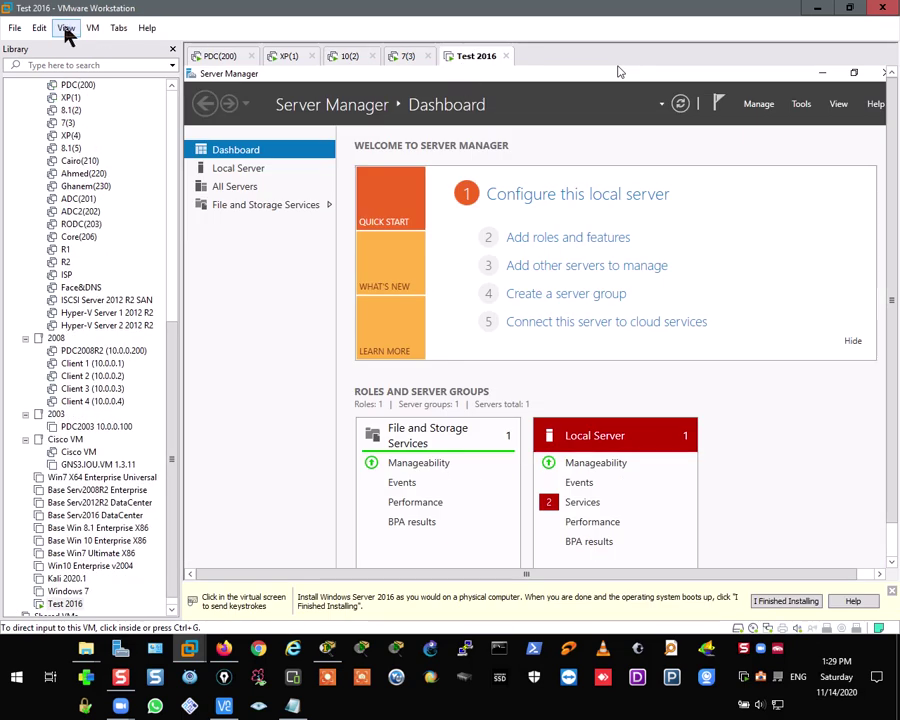
click(66, 28)
click(60, 47)
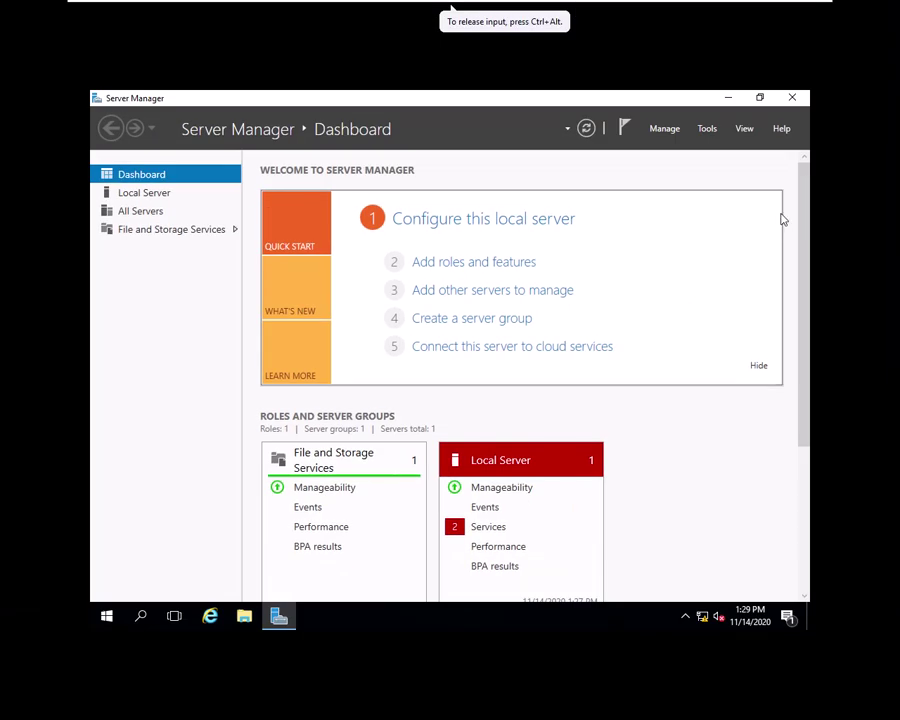
click(792, 97)
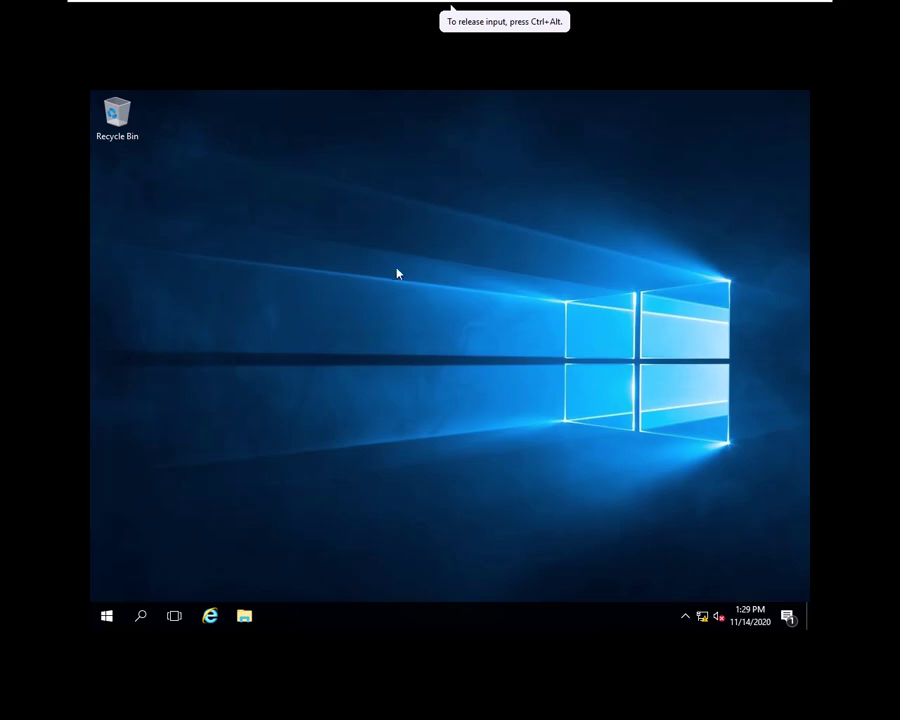
Step: Copy Intro MCSA Abad.ppt from the host and try pasting it on Test 2016, where paste is unavailable
click(773, 9)
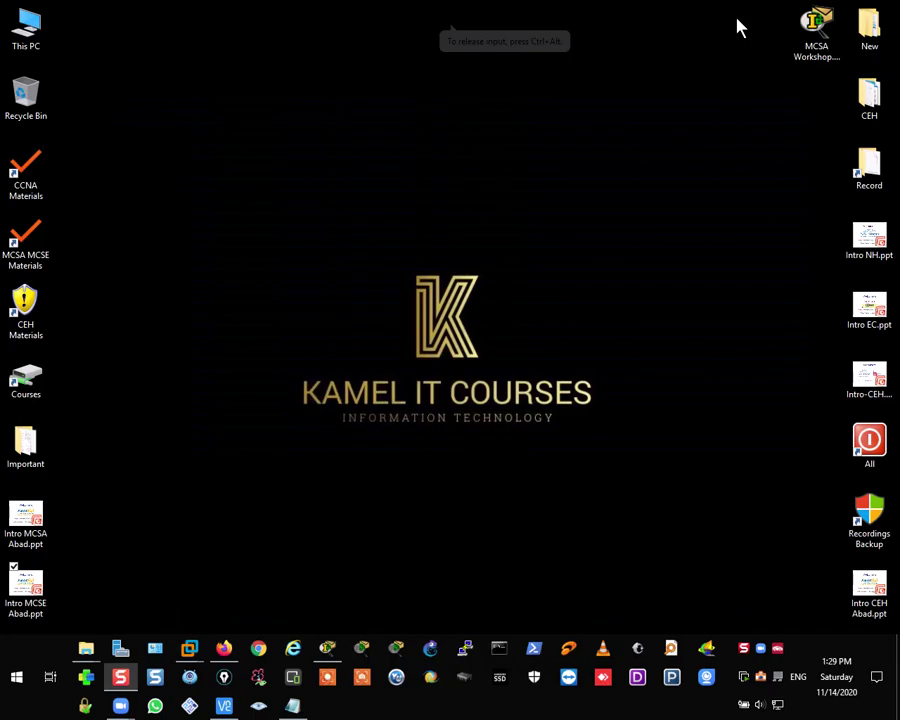
click(26, 520)
right_click(44, 516)
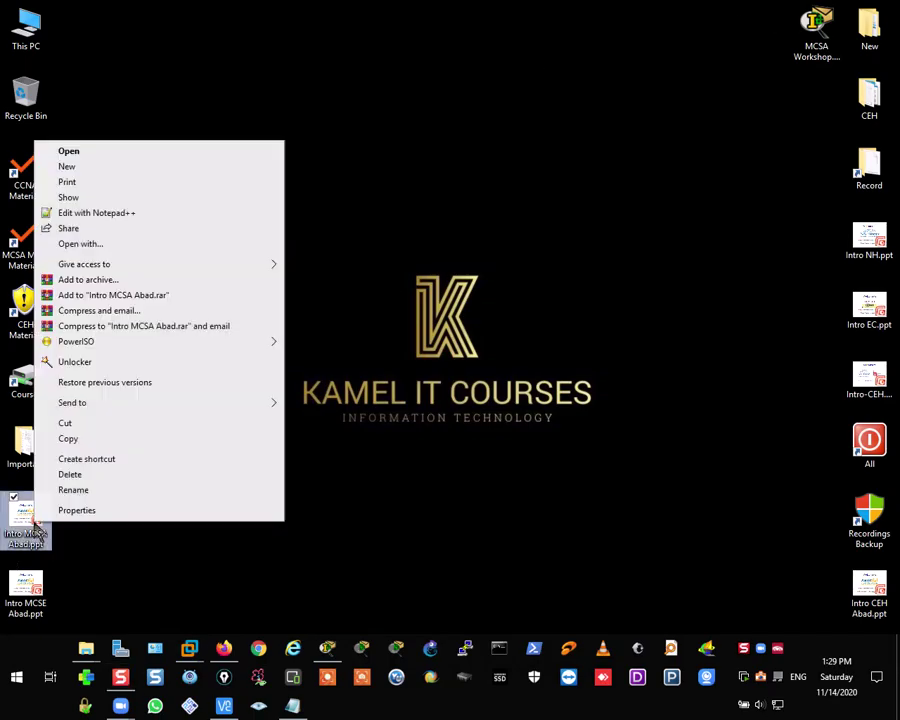
click(64, 440)
mouse_move(200, 648)
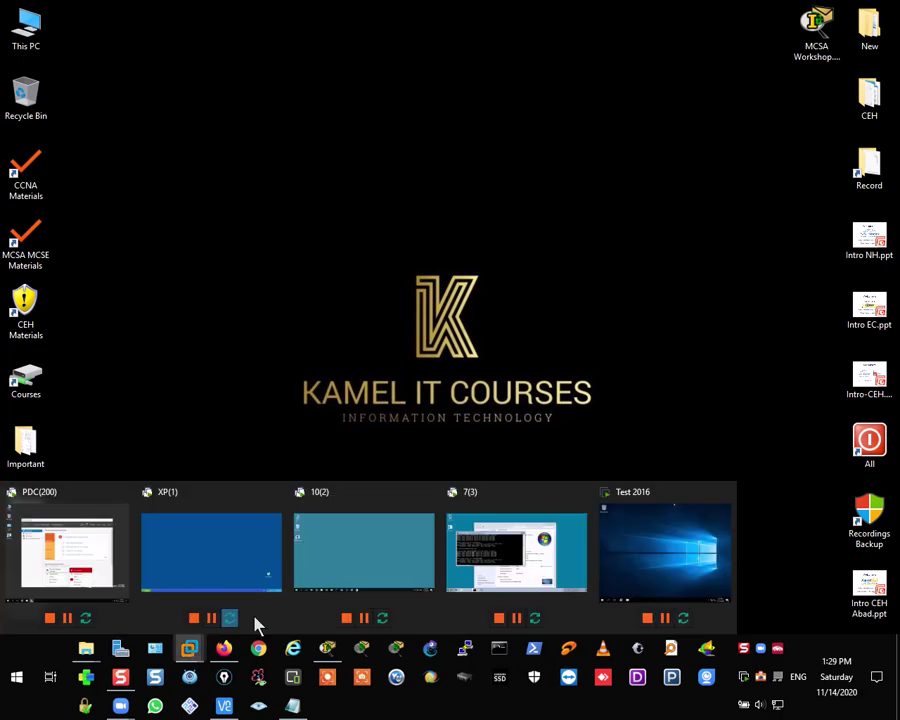
click(606, 548)
right_click(334, 276)
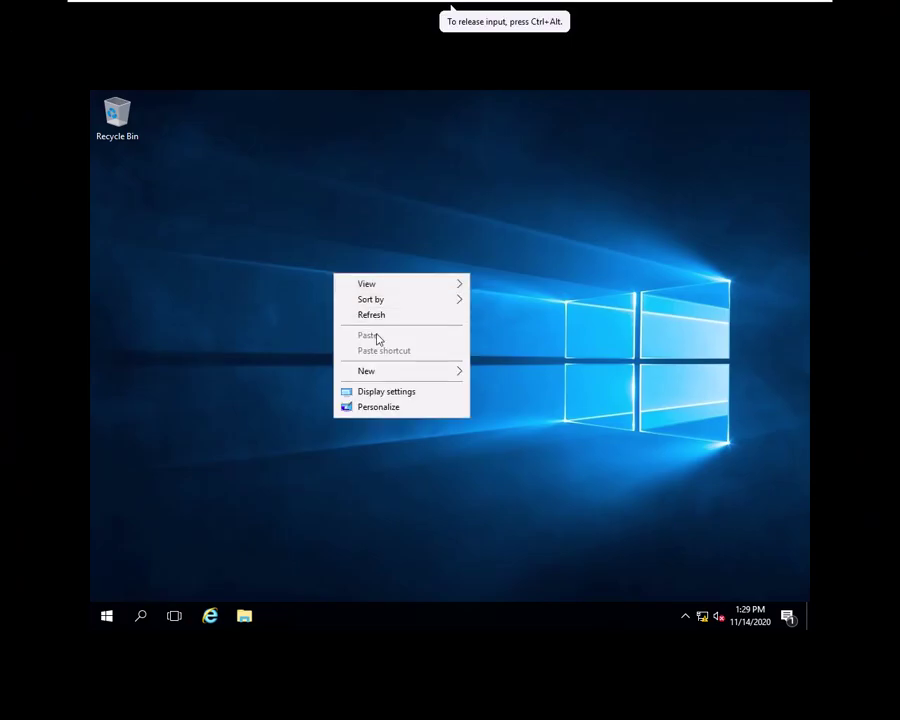
click(458, 162)
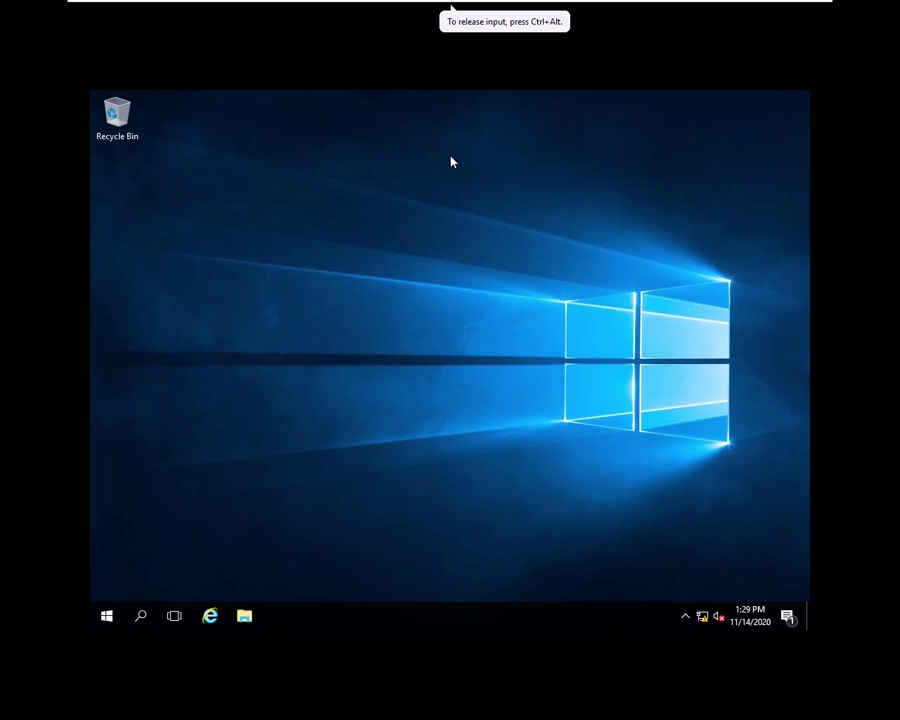
Step: Release input, minimise the VM, and restore Test 2016 full screen from the taskbar
key(ctrl+alt)
mouse_move(472, 10)
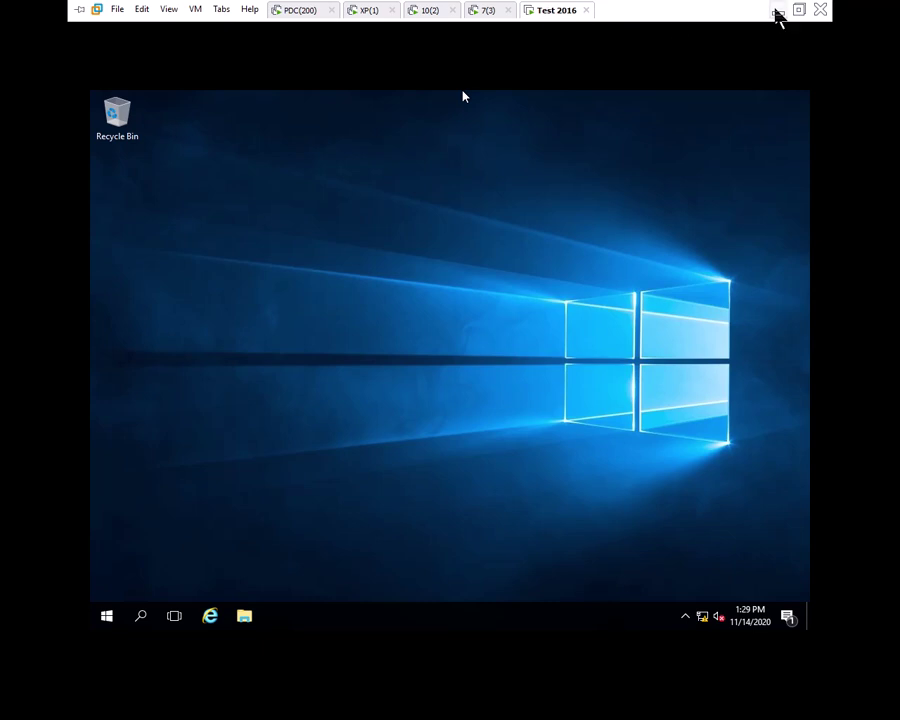
click(778, 11)
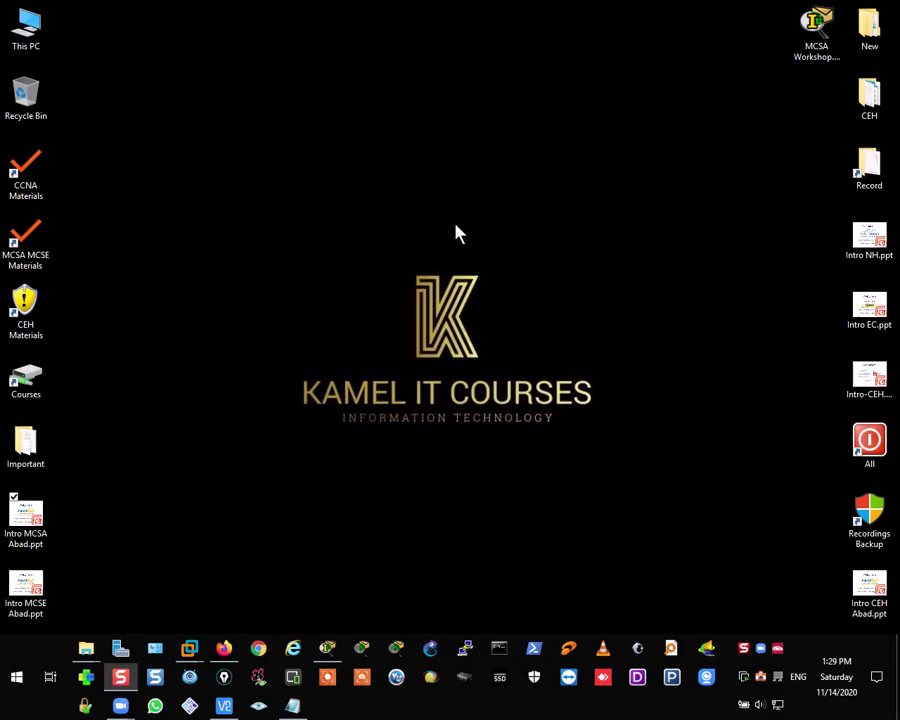
mouse_move(189, 648)
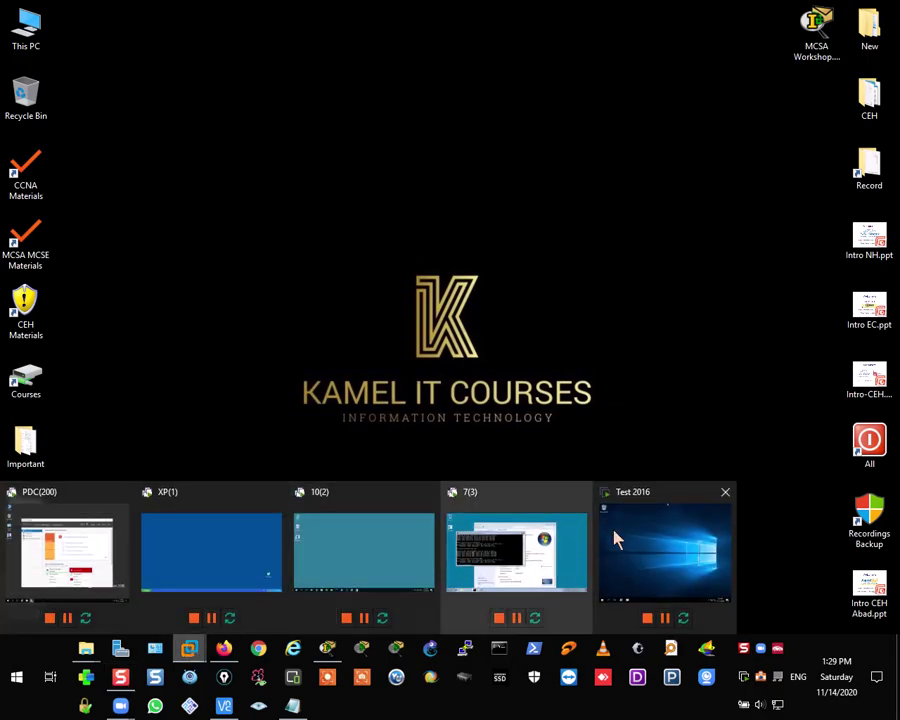
click(650, 545)
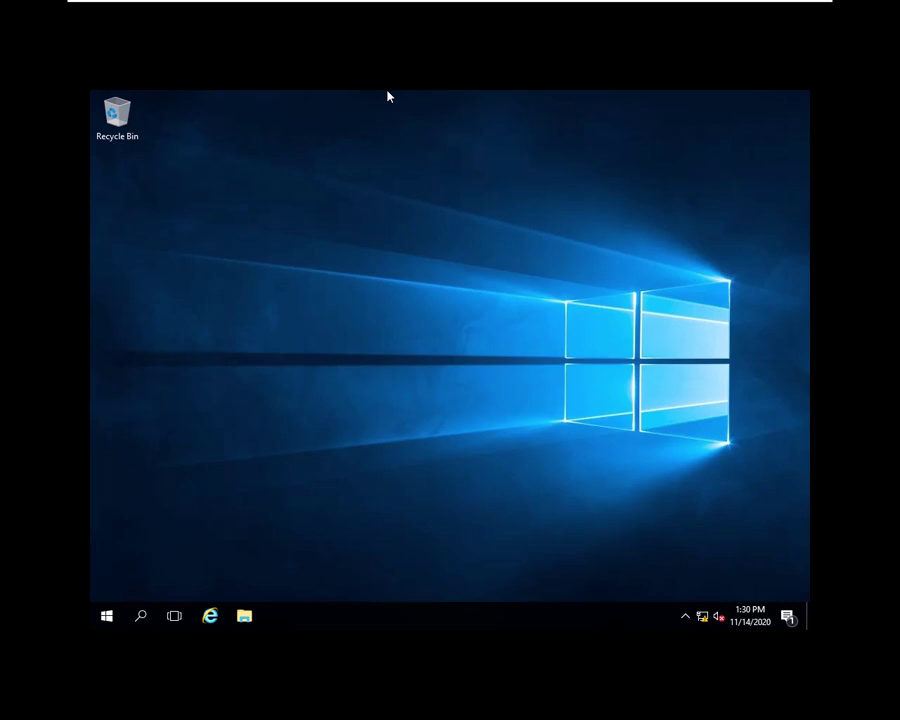
mouse_move(548, 8)
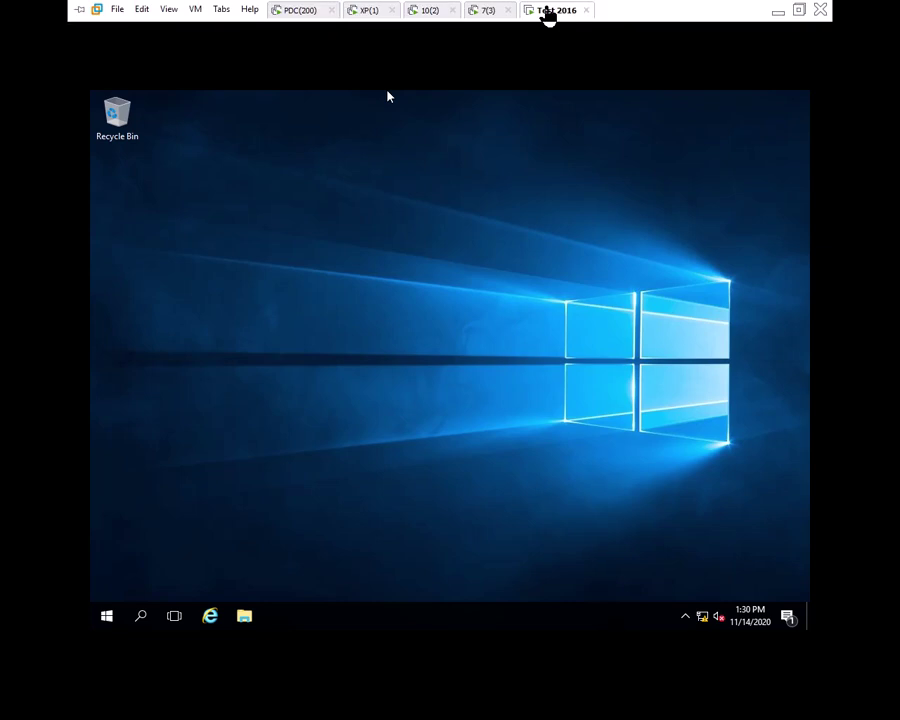
Step: Mount the VMware Tools disc in Test 2016 and run setup64.exe from drive D:
right_click(548, 14)
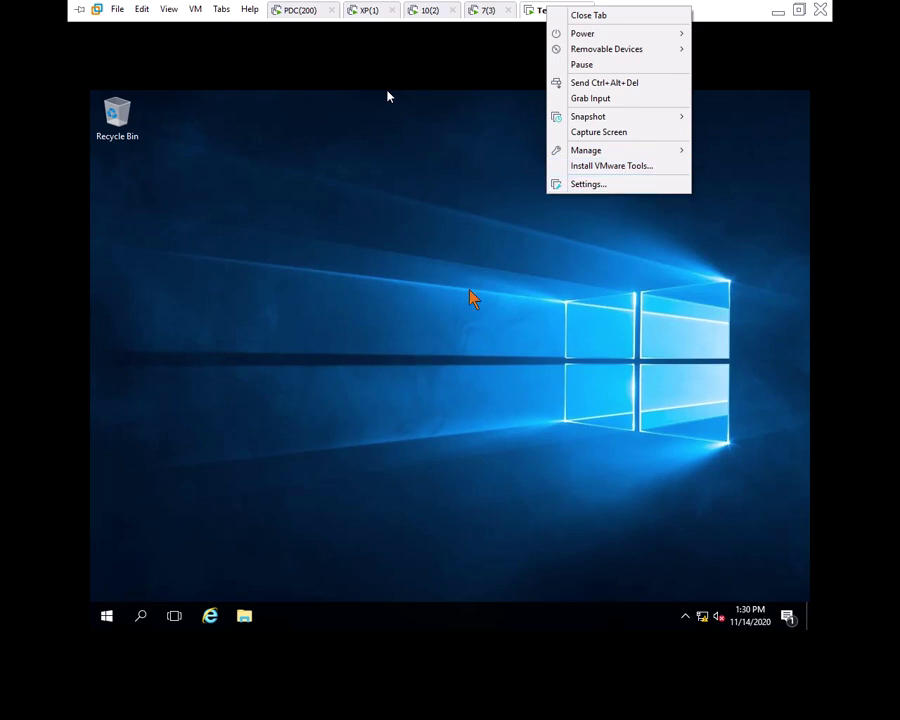
click(578, 168)
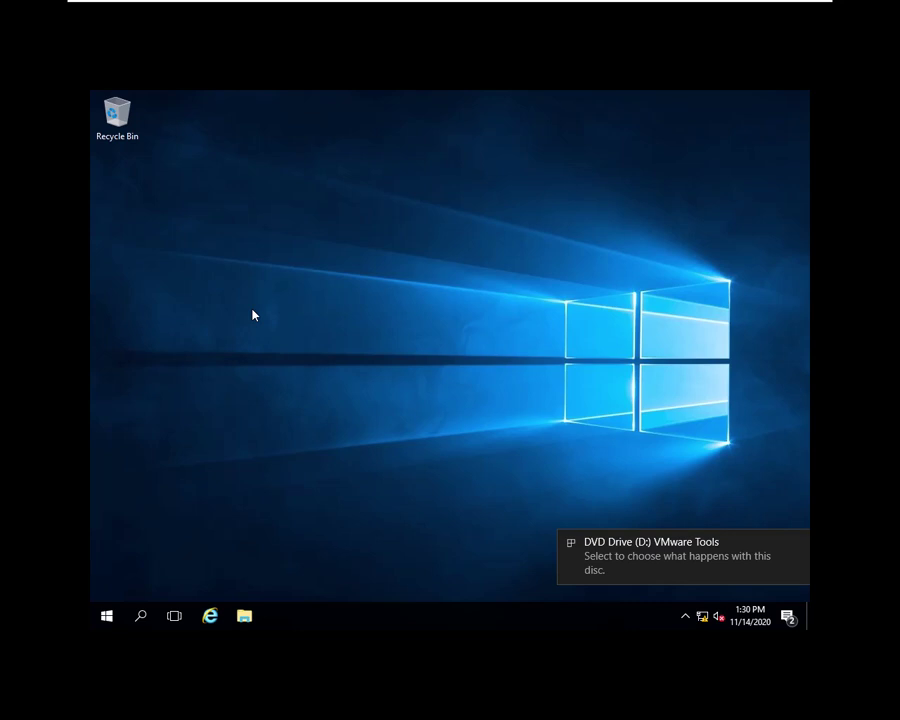
click(673, 556)
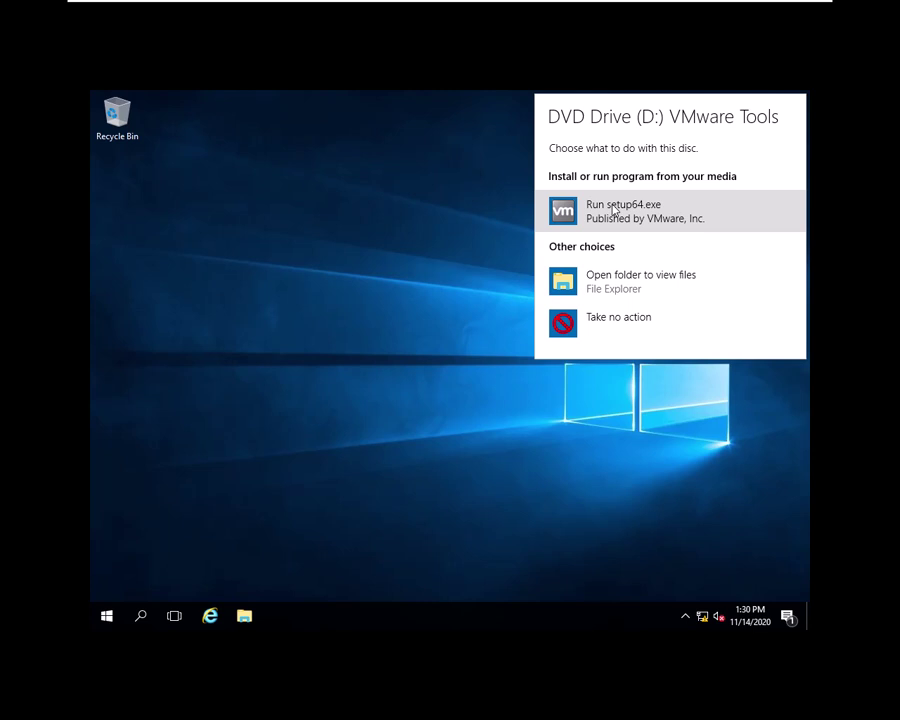
click(614, 210)
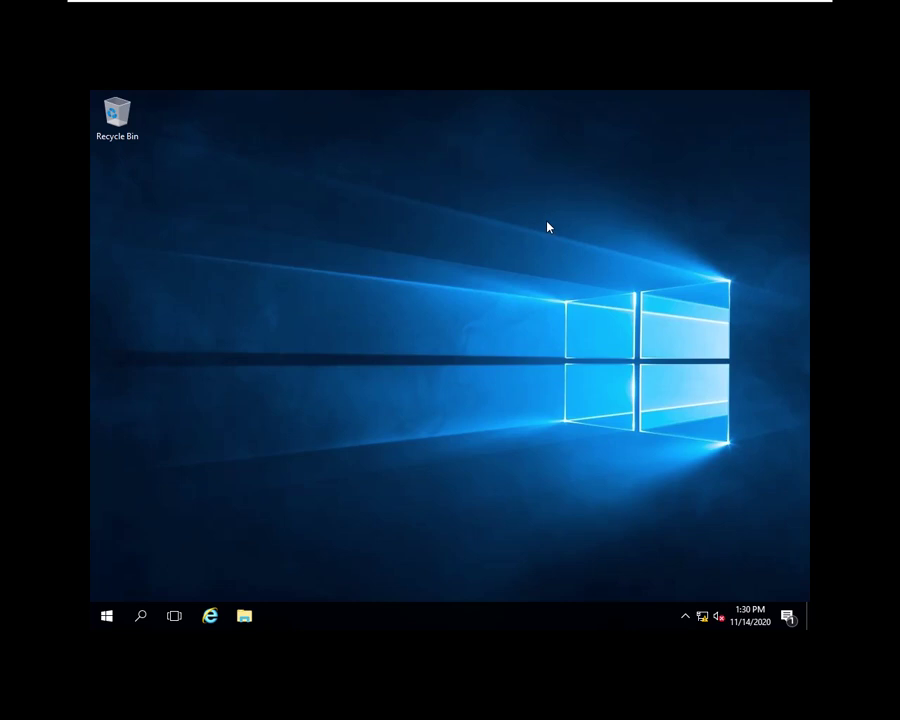
Step: Go through the VMware Tools Setup welcome page, keep the default setup type, and start installing
mouse_move(546, 5)
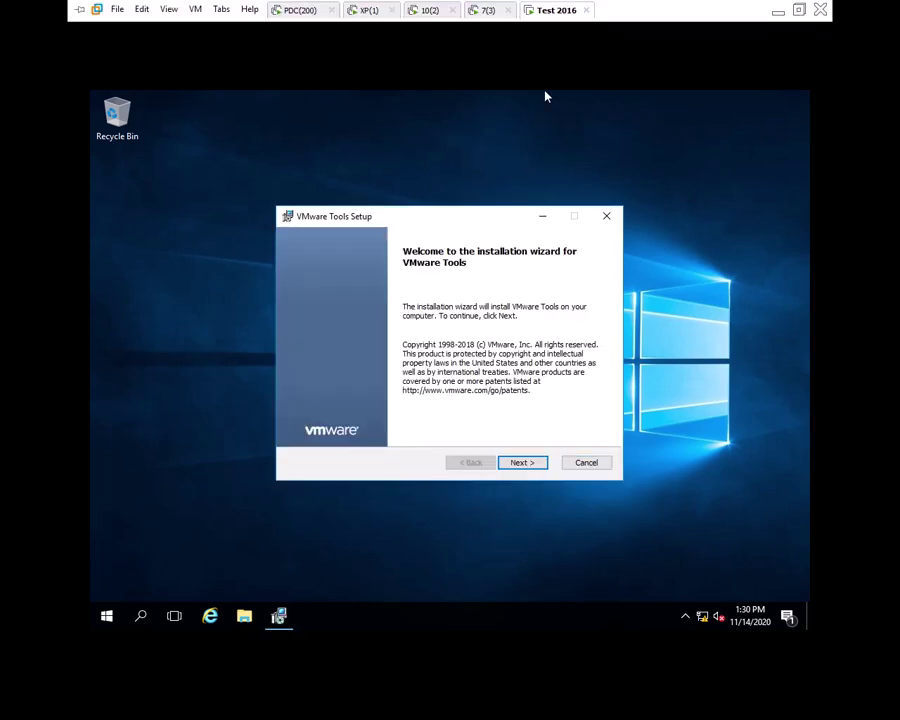
click(446, 26)
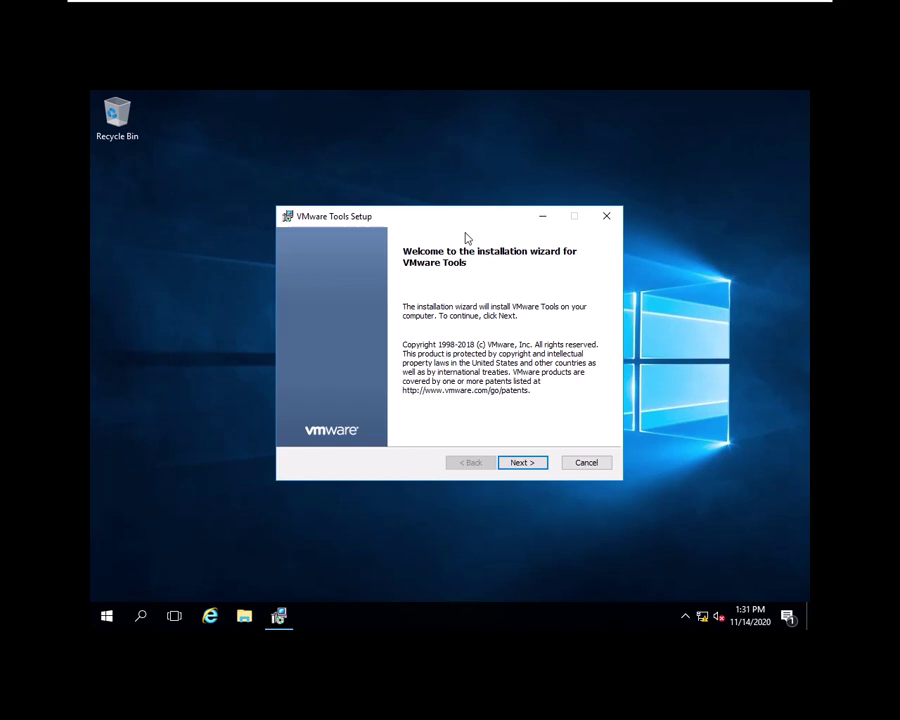
click(523, 466)
click(523, 466)
click(522, 466)
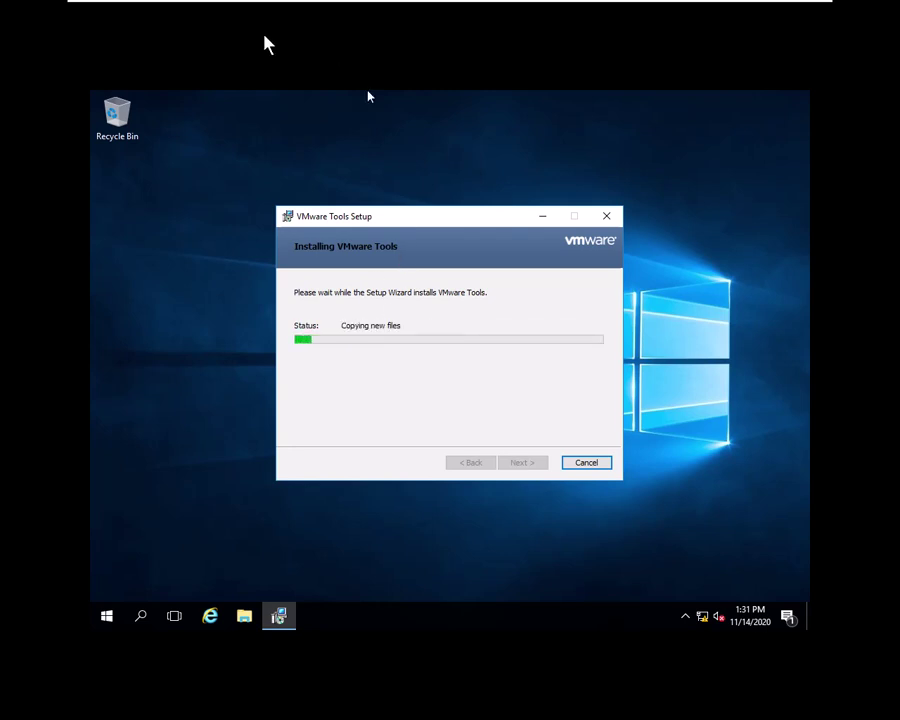
Step: Switch briefly to the 7(3) machine, then return to Test 2016 while installation completes
click(468, 77)
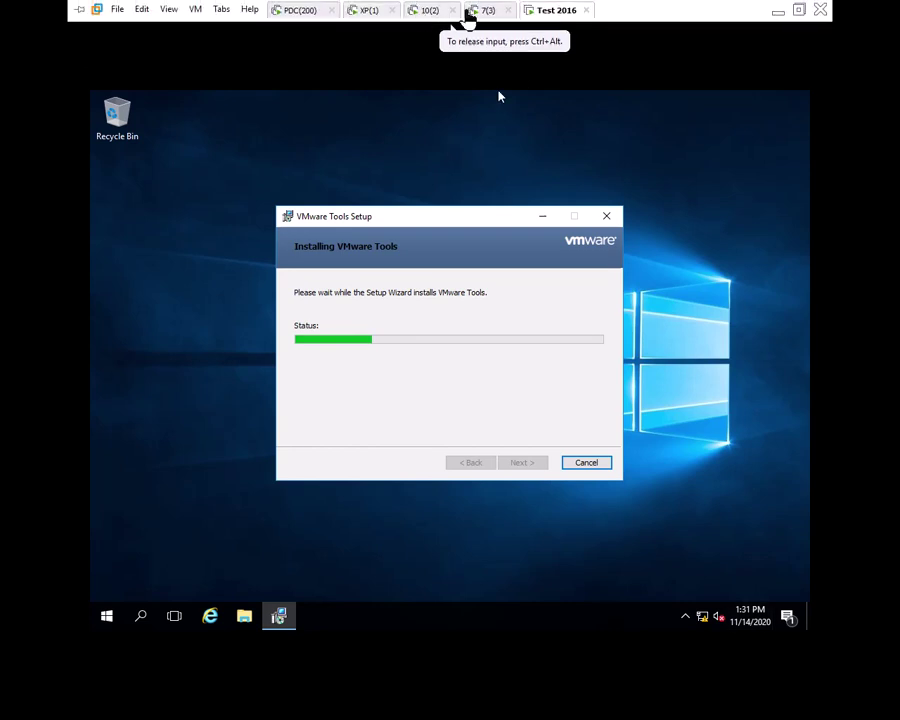
click(484, 10)
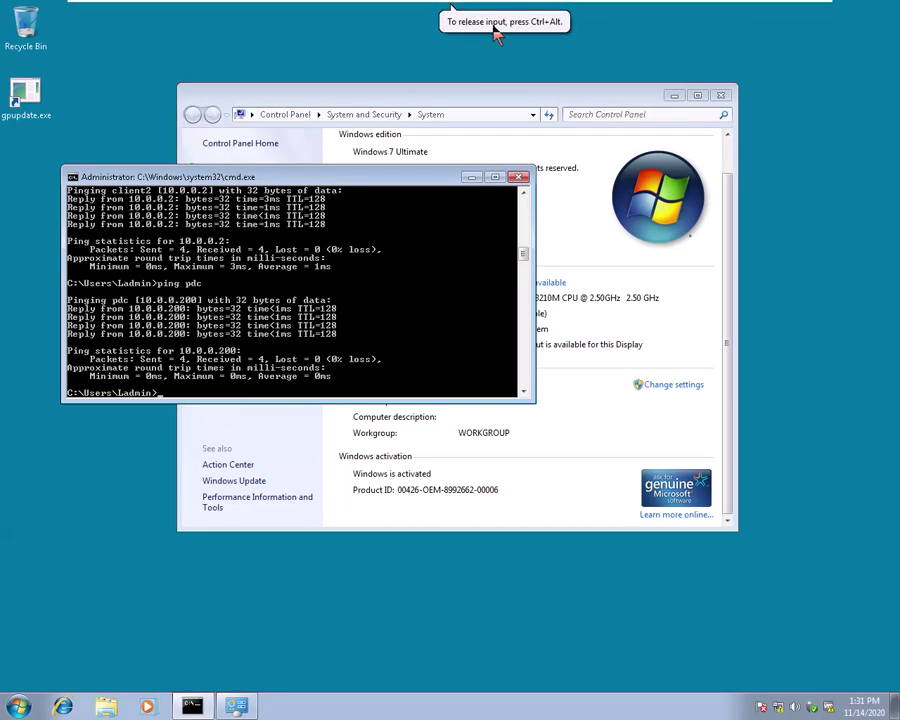
mouse_move(451, 6)
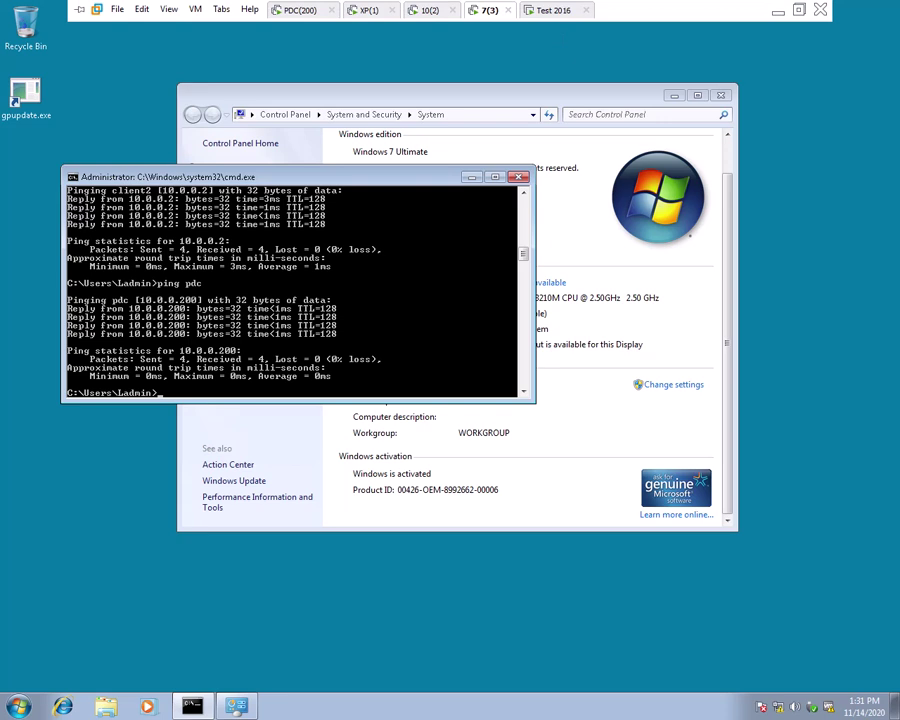
click(543, 10)
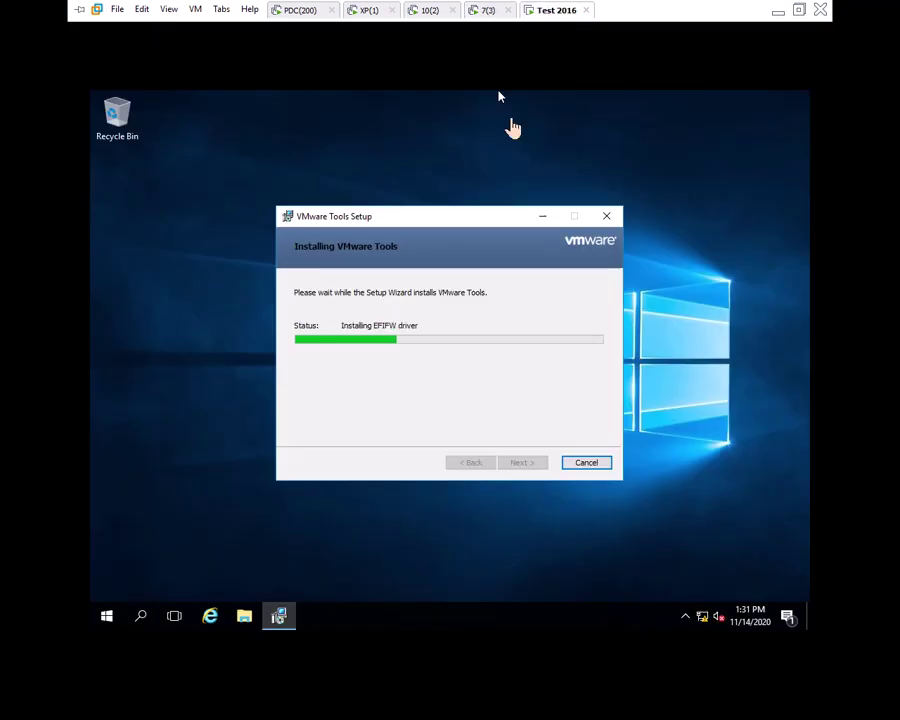
right_click(550, 14)
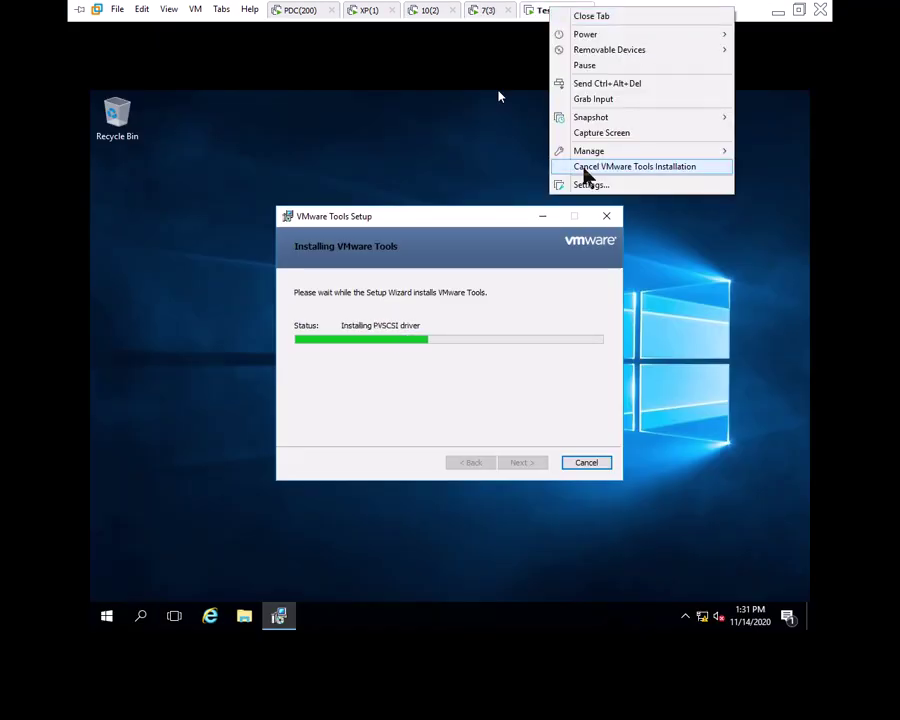
click(481, 163)
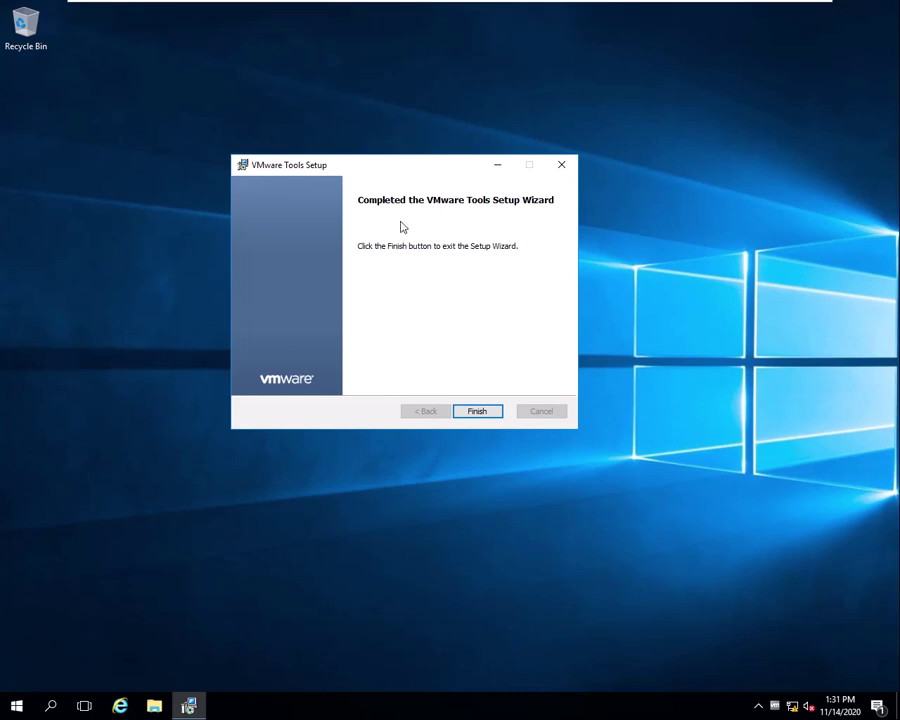
Step: Finish VMware Tools Setup and accept the prompt to restart the Test 2016 guest now
click(478, 411)
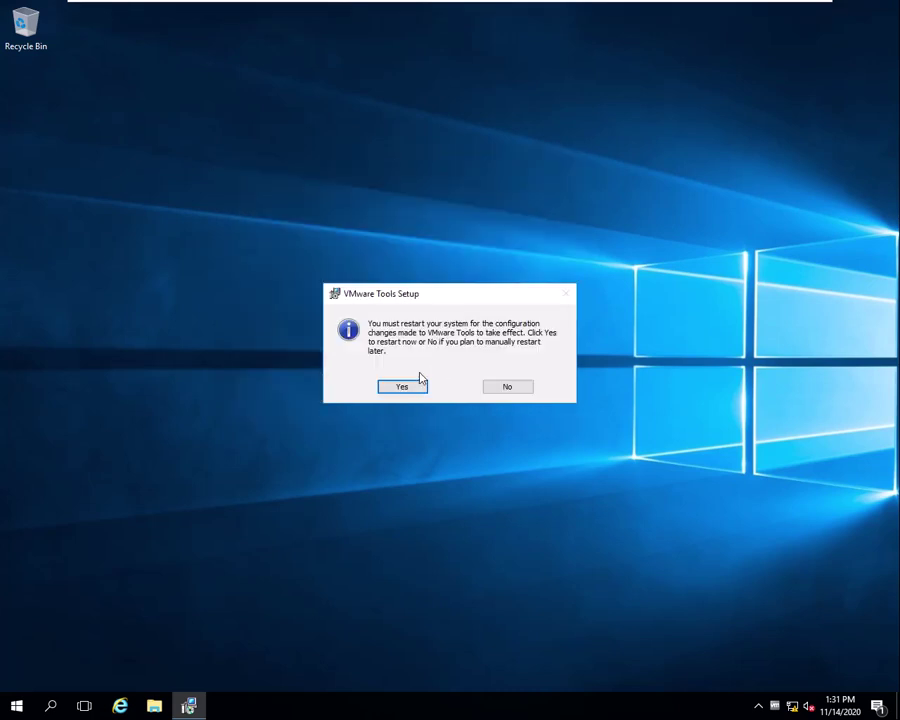
click(403, 387)
mouse_move(488, 12)
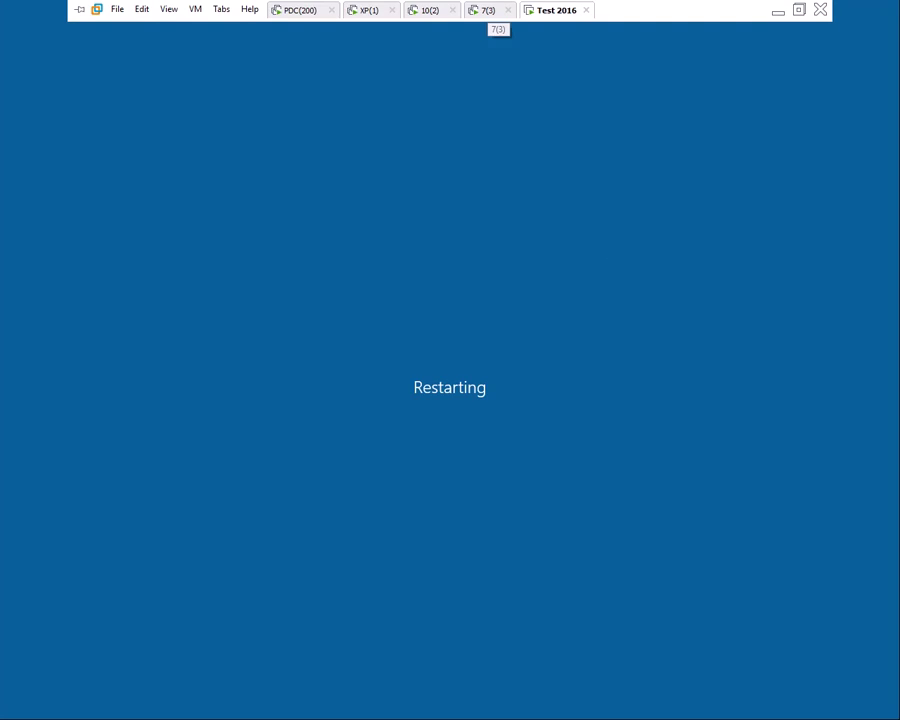
right_click(556, 12)
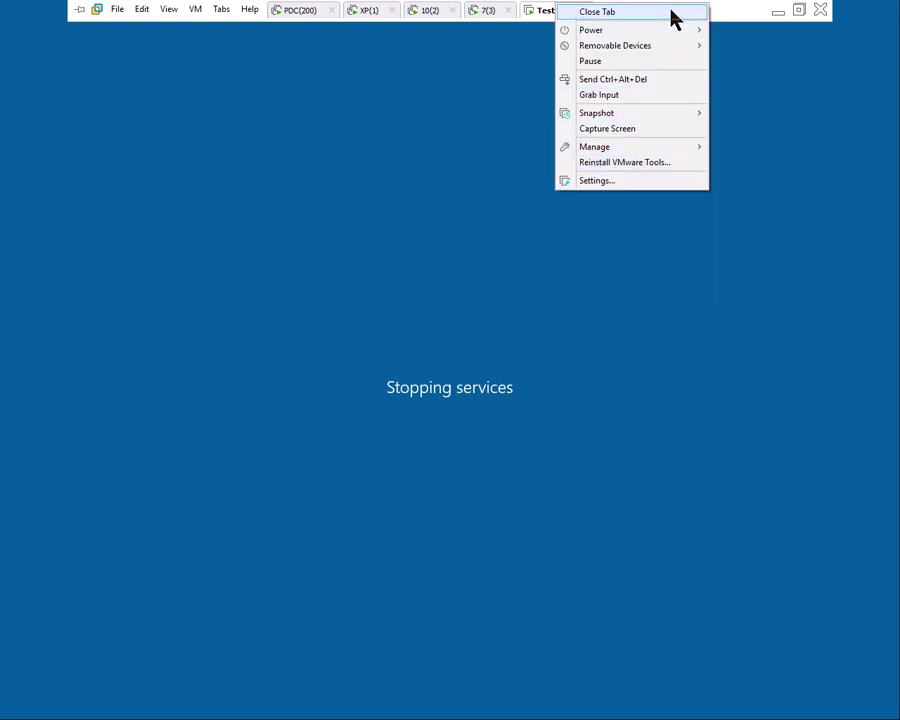
key(Escape)
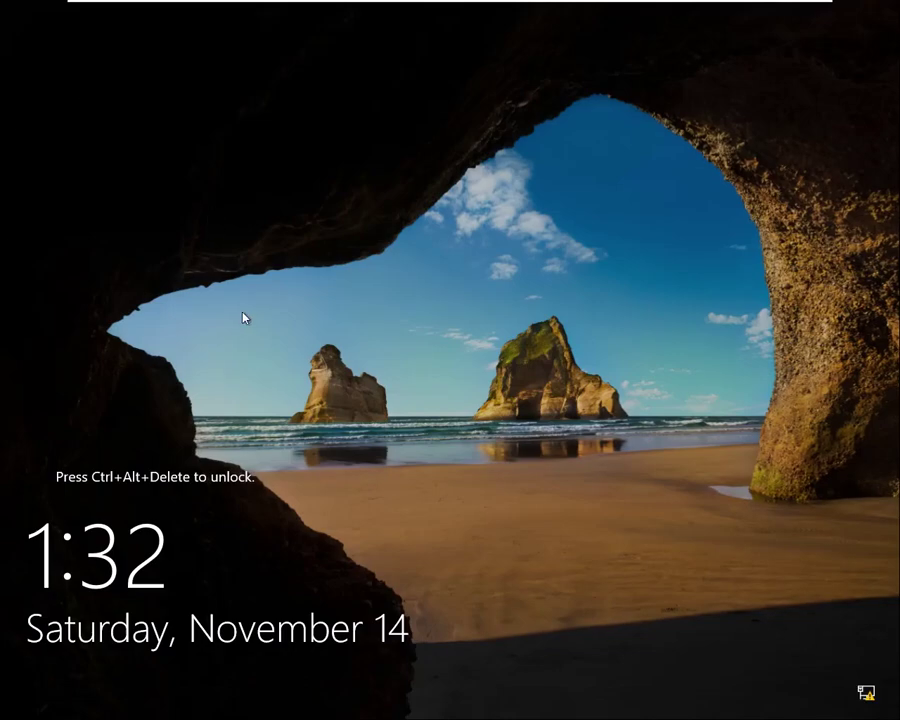
Step: Sign in to Test 2016 as Administrator with Ctrl+Alt+Del and the account password
key(ctrl+alt+Delete)
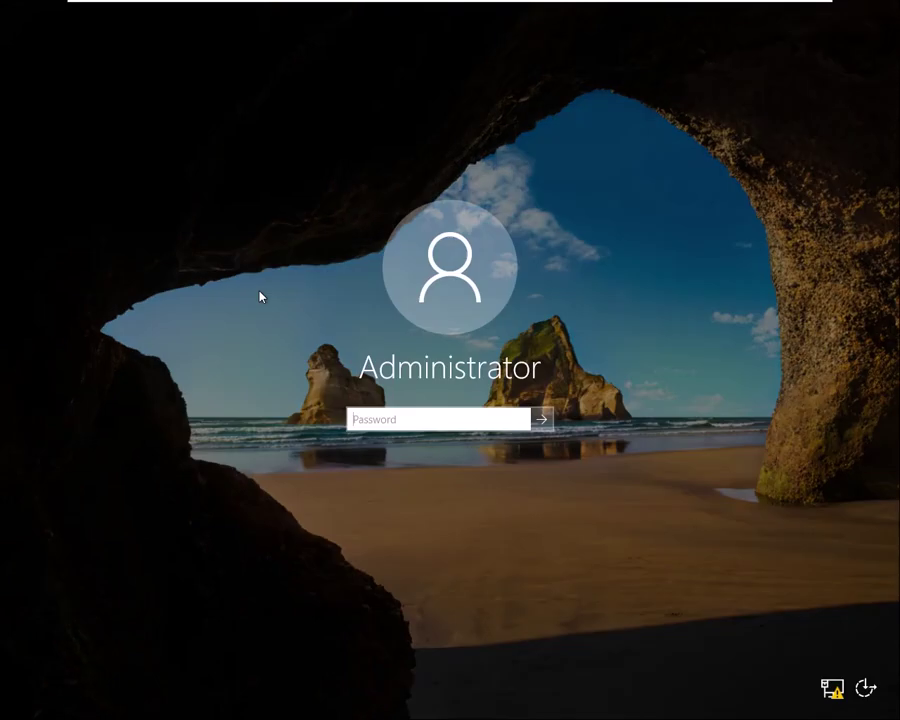
text(••••••••)
key(Return)
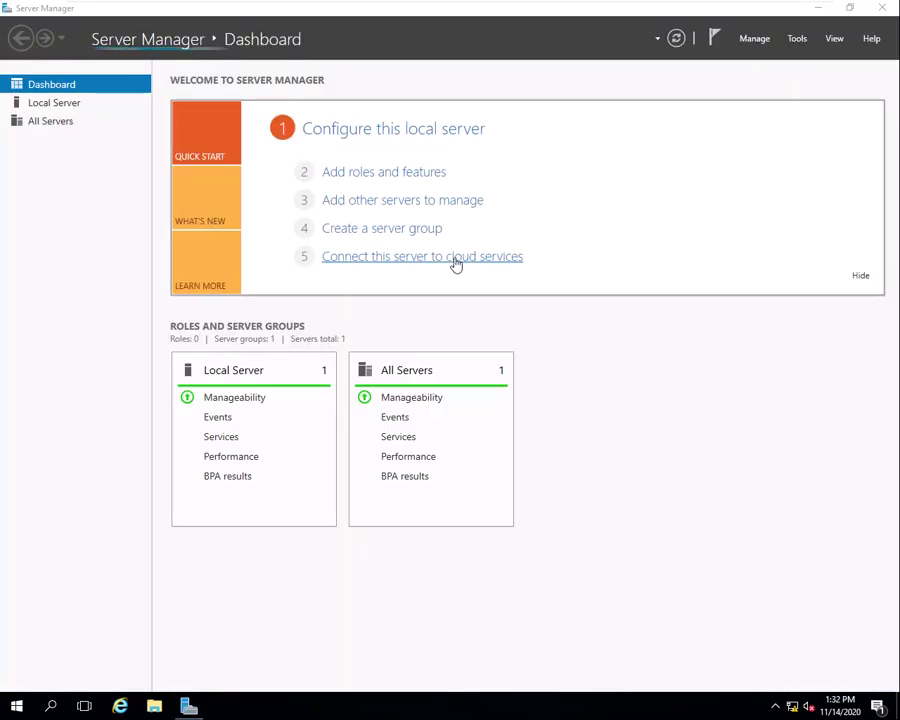
Step: Minimize Server Manager, then open and dismiss the Win+X quick-access menu
click(818, 8)
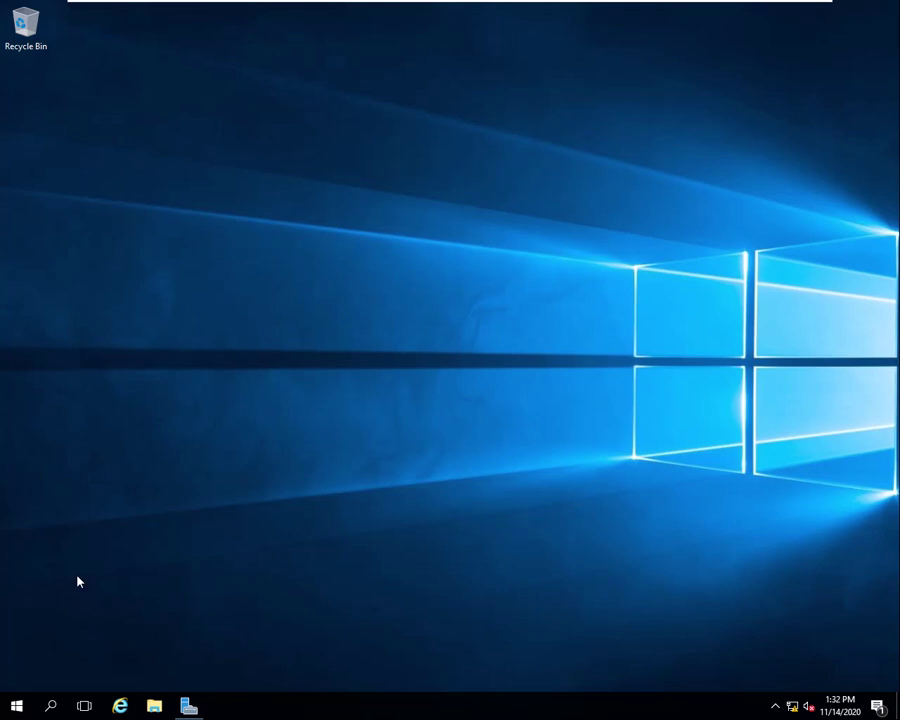
right_click(14, 712)
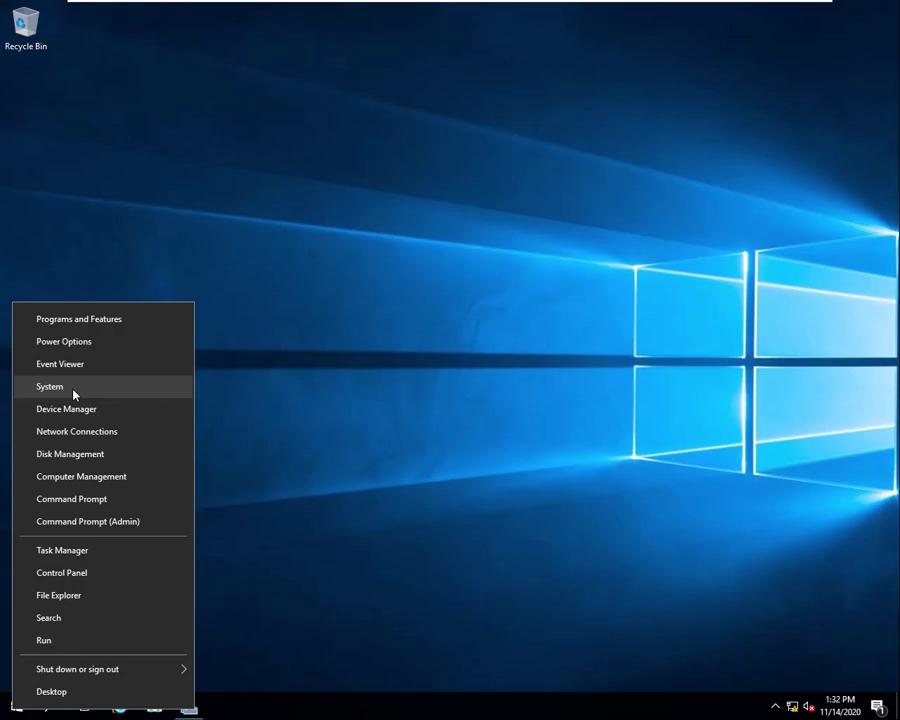
click(76, 390)
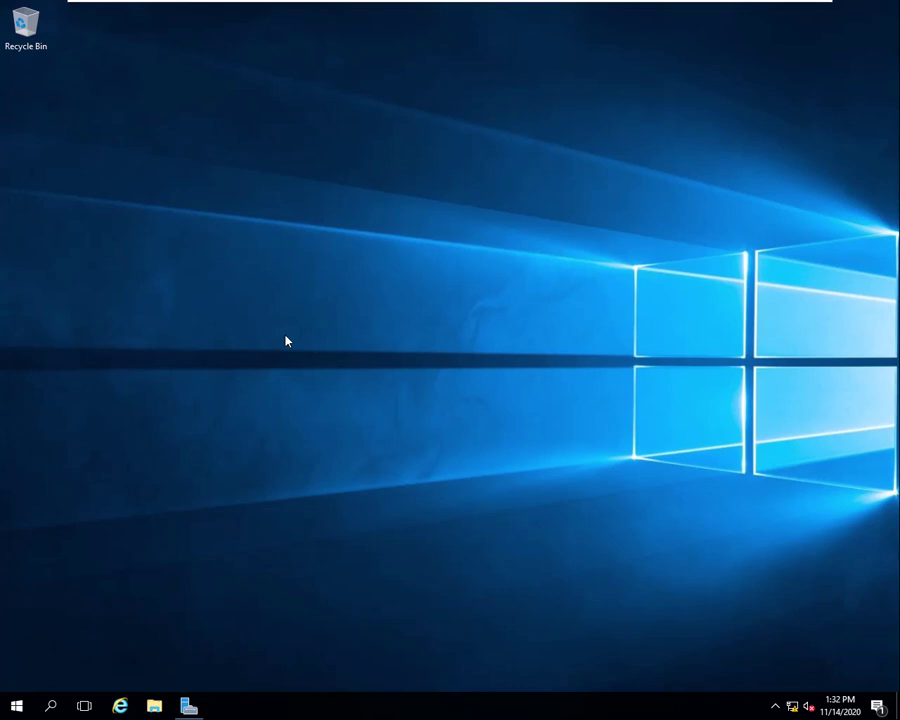
mouse_move(355, 12)
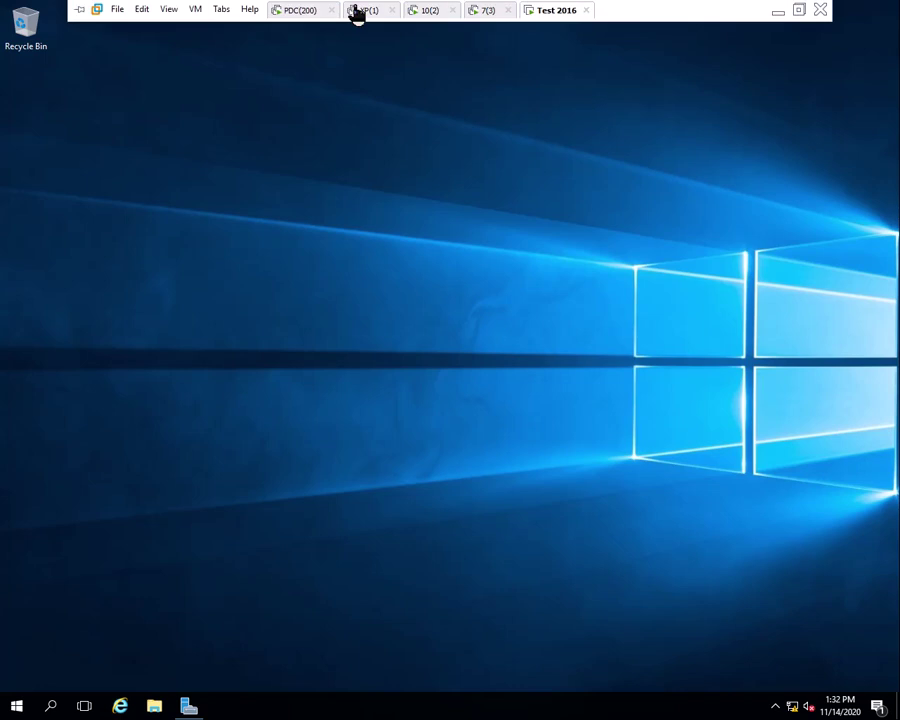
click(297, 12)
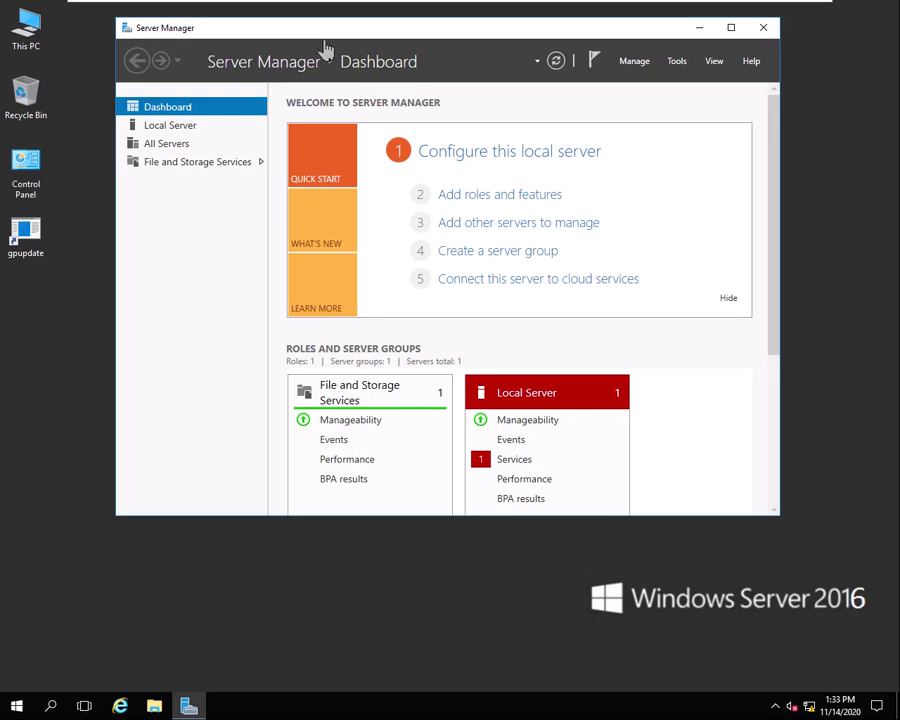
mouse_move(373, 8)
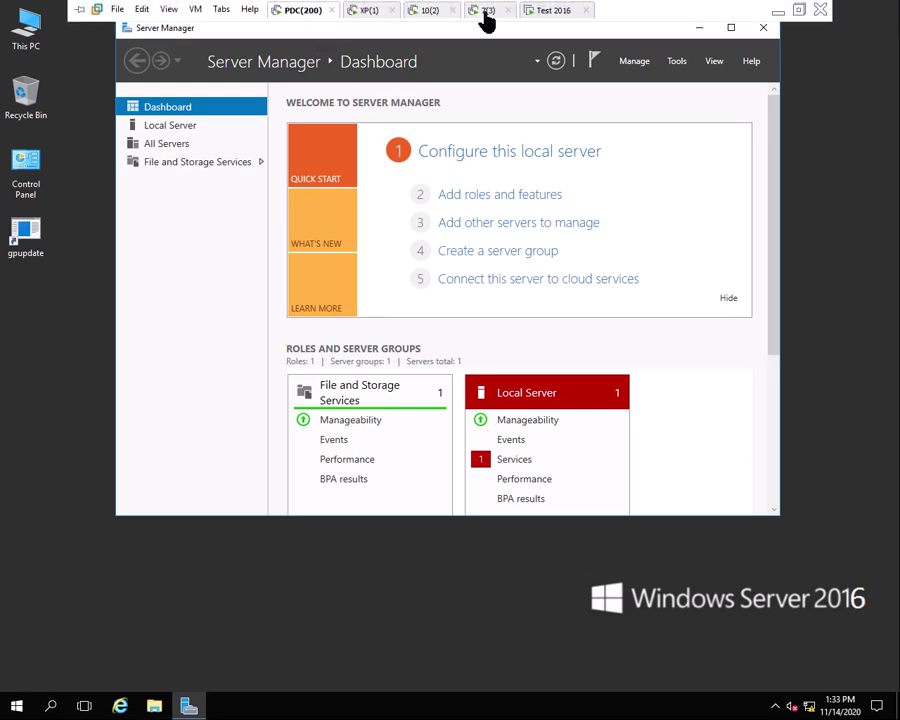
click(545, 11)
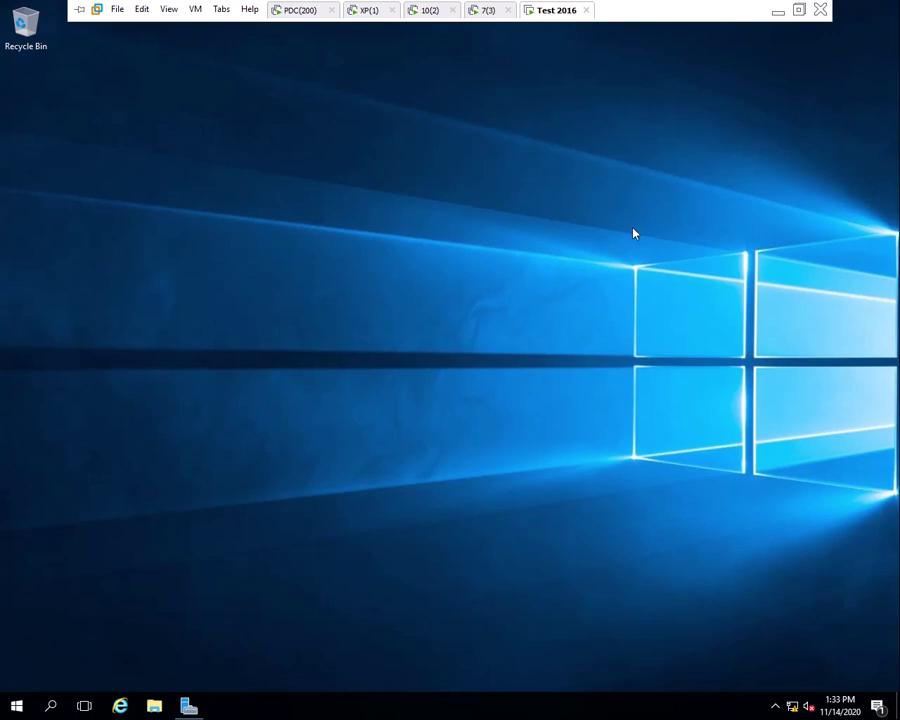
mouse_move(560, 2)
click(301, 12)
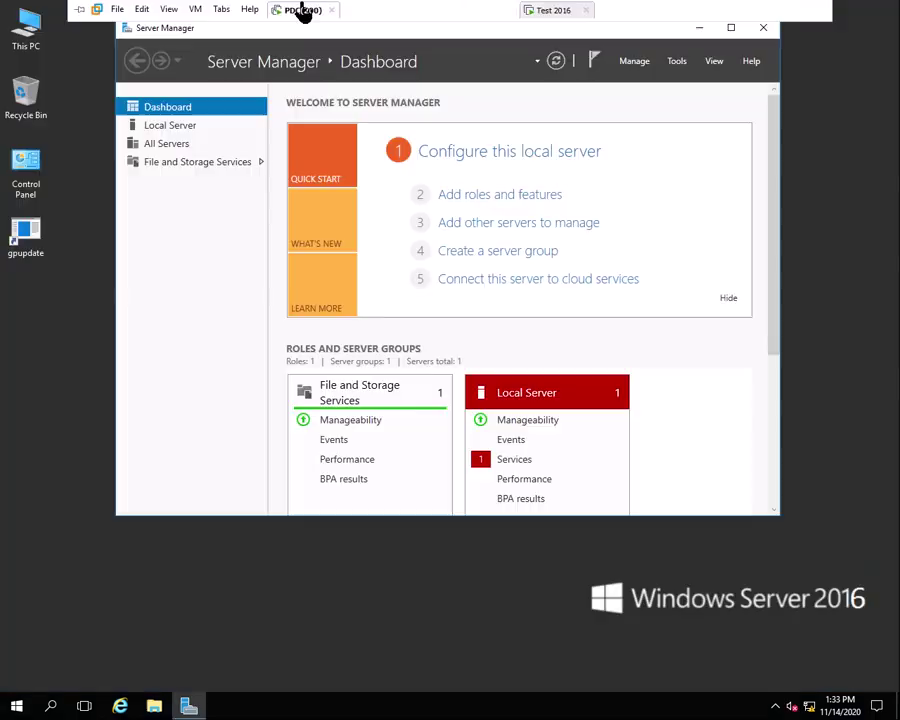
click(551, 16)
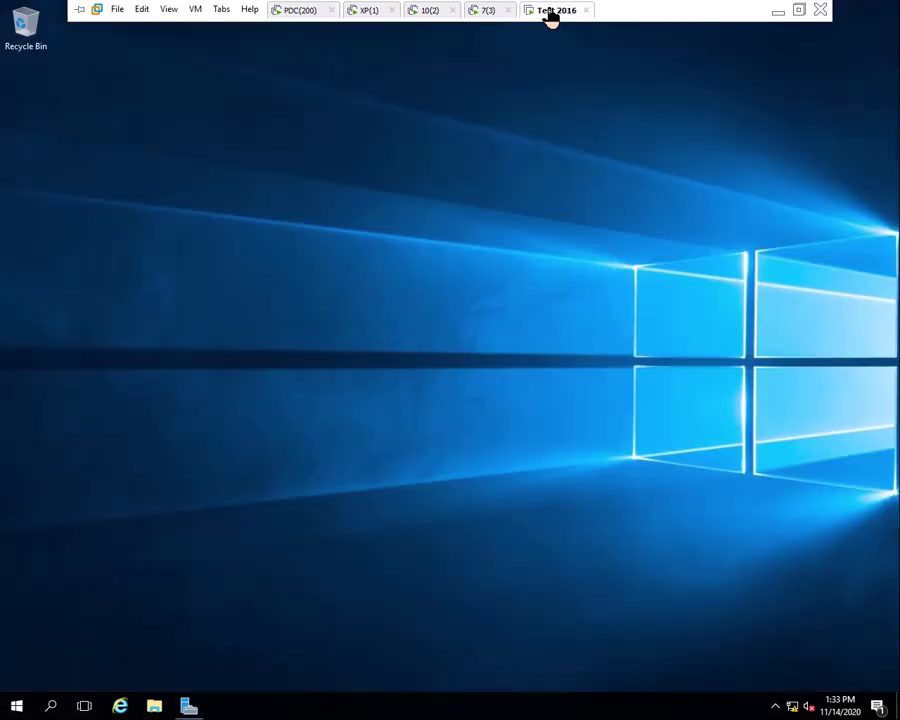
Step: Look over the Test 2016 power options and the guest's quick-access menu without choosing anything
right_click(551, 16)
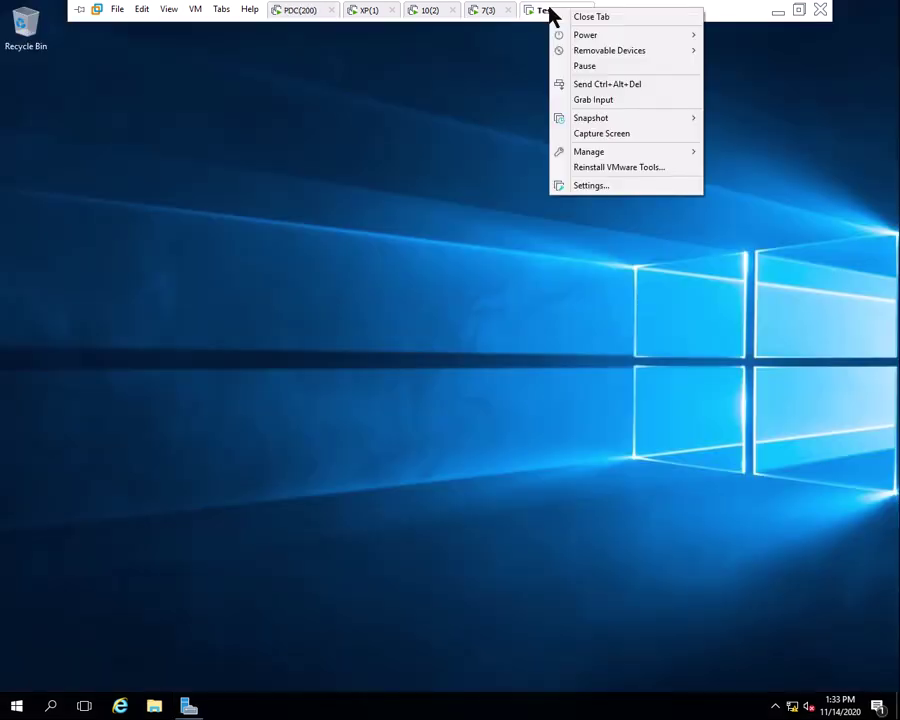
mouse_move(587, 36)
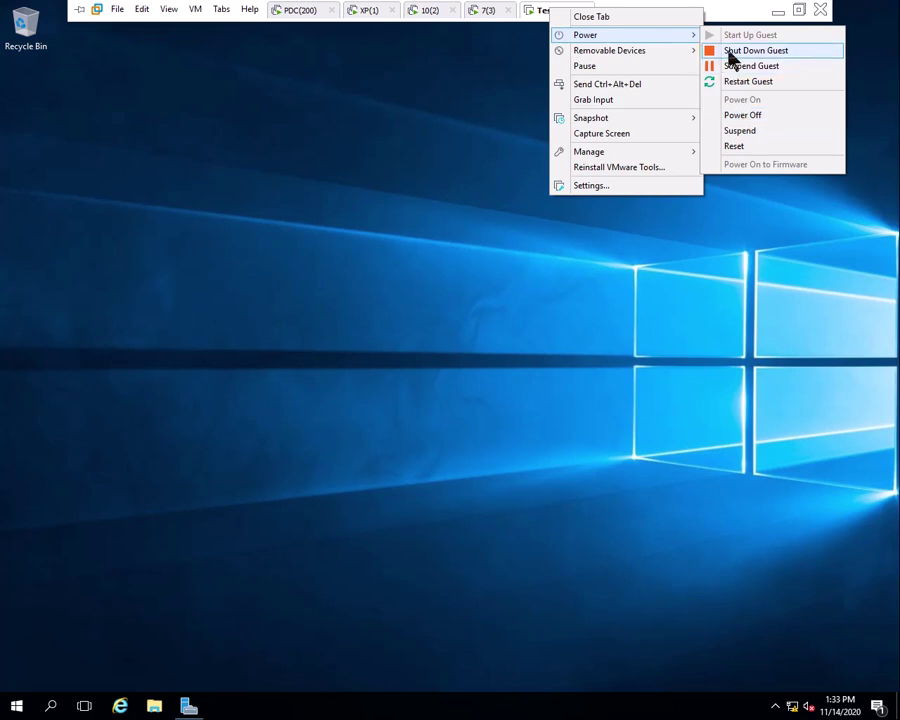
click(42, 680)
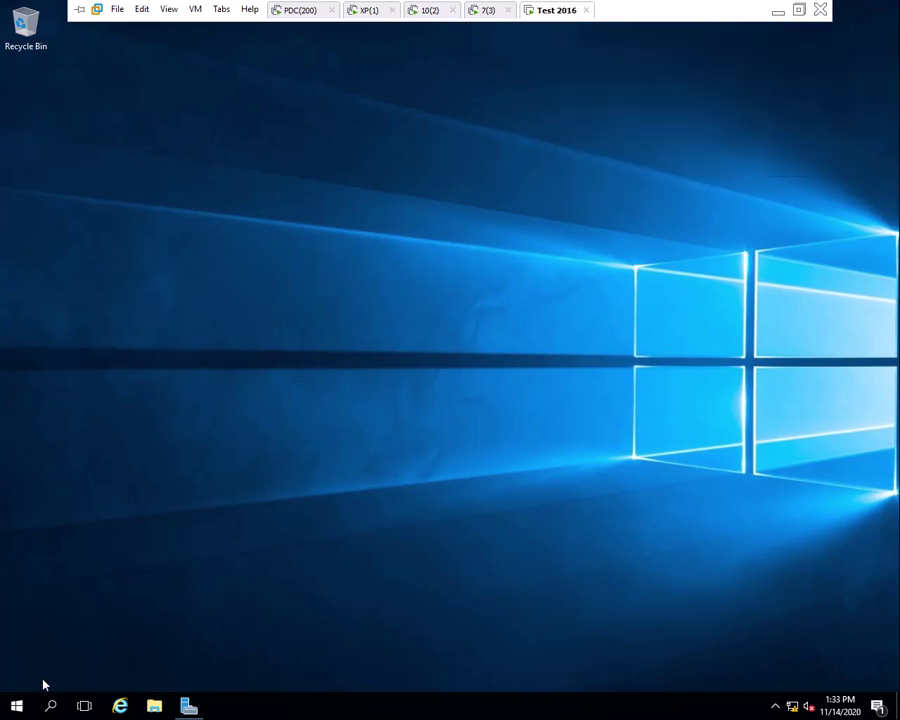
right_click(16, 706)
mouse_move(76, 662)
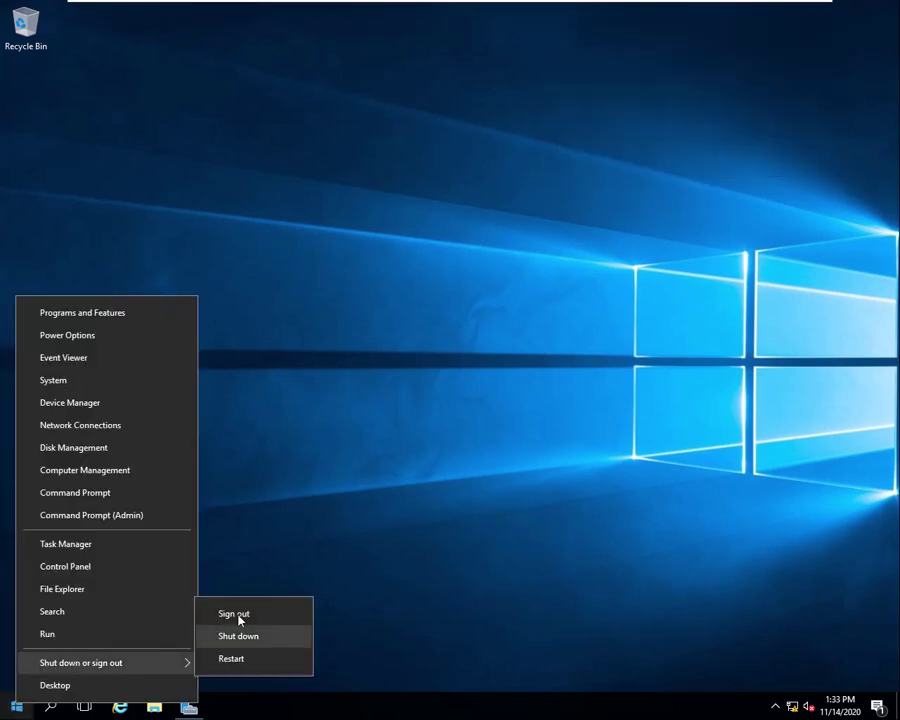
mouse_move(502, 9)
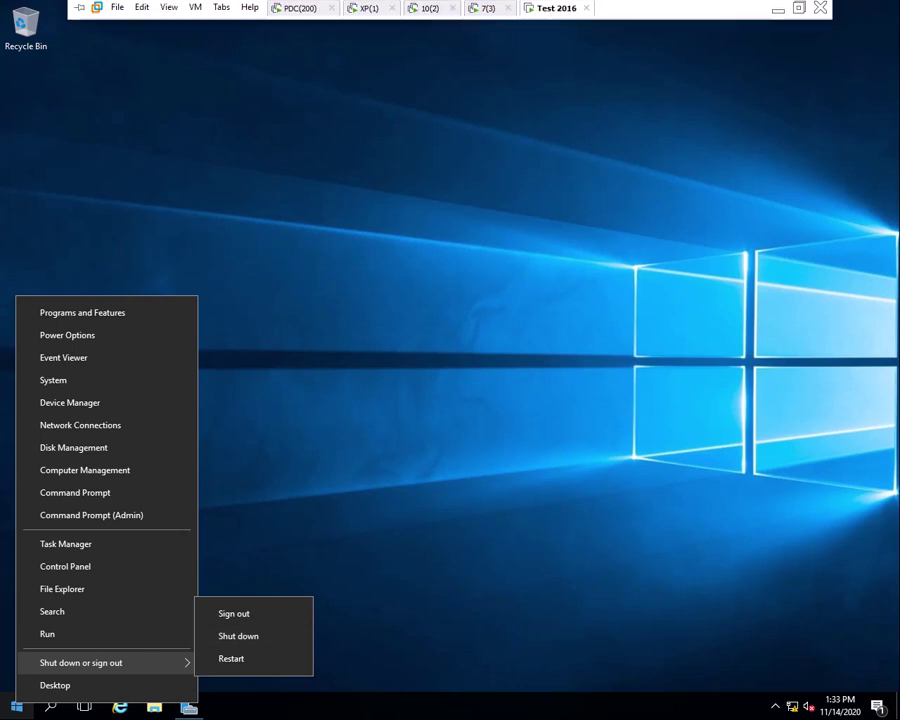
Step: Shut down the Test 2016 guest and exit full screen to the library view
right_click(560, 11)
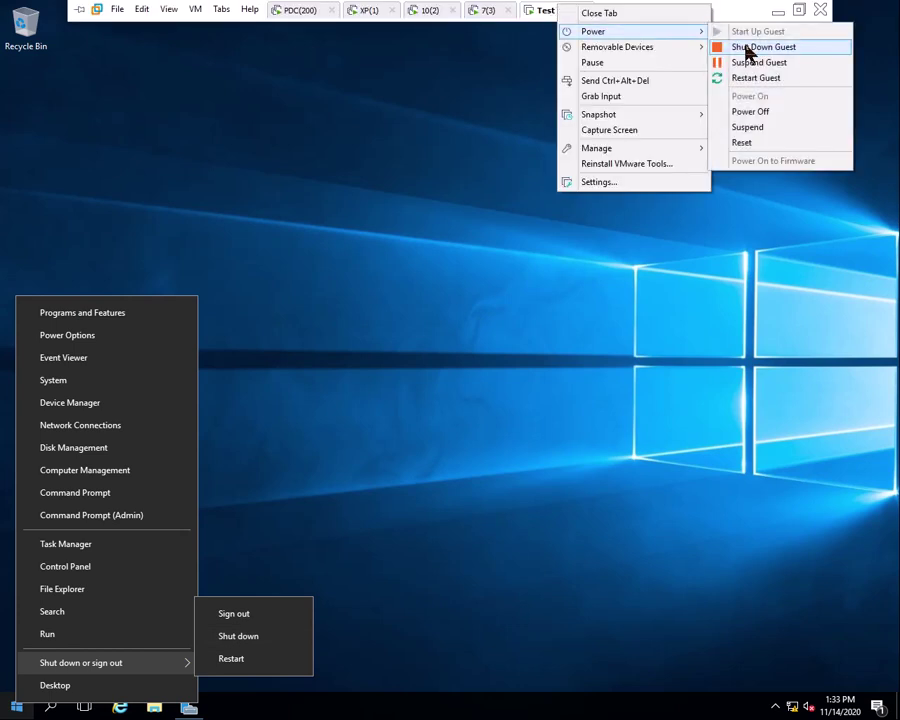
click(745, 45)
click(478, 391)
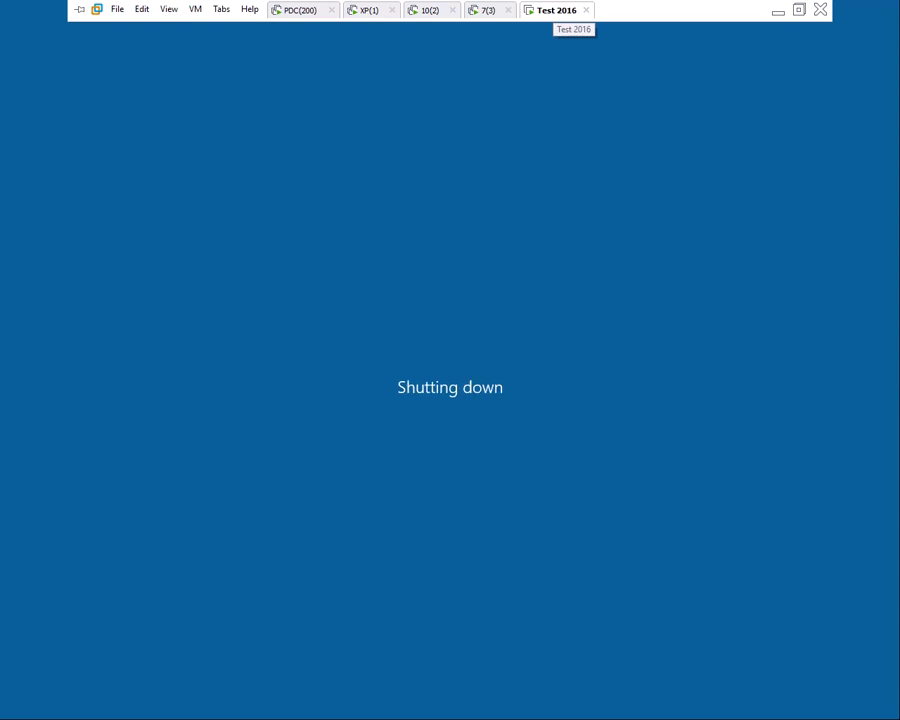
click(800, 11)
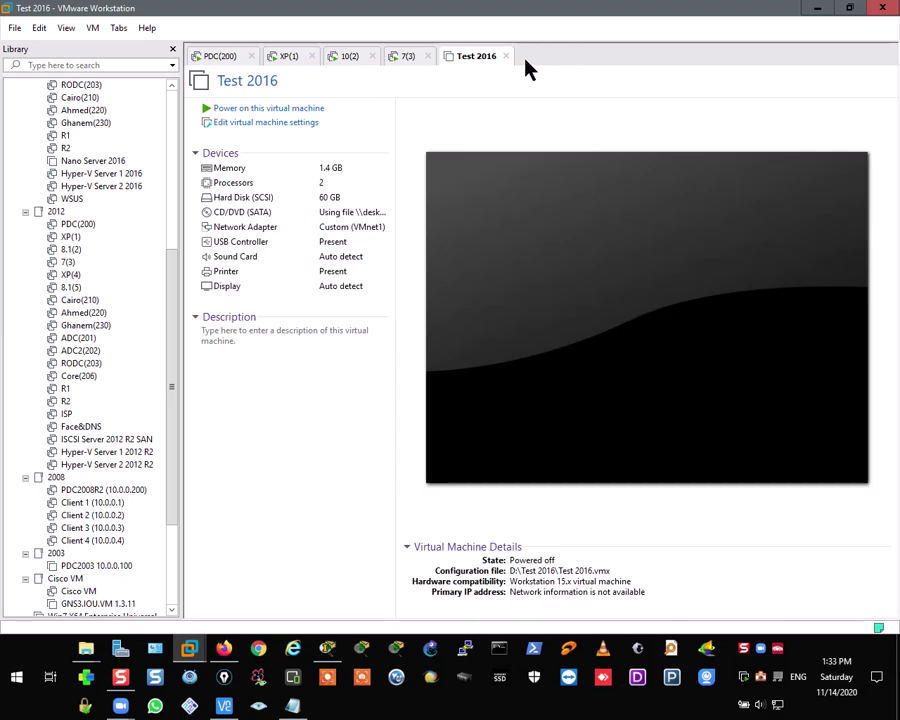
Step: Close the Test 2016 tab, remove Test 2016 from the Library, and minimize VMware Workstation
click(506, 57)
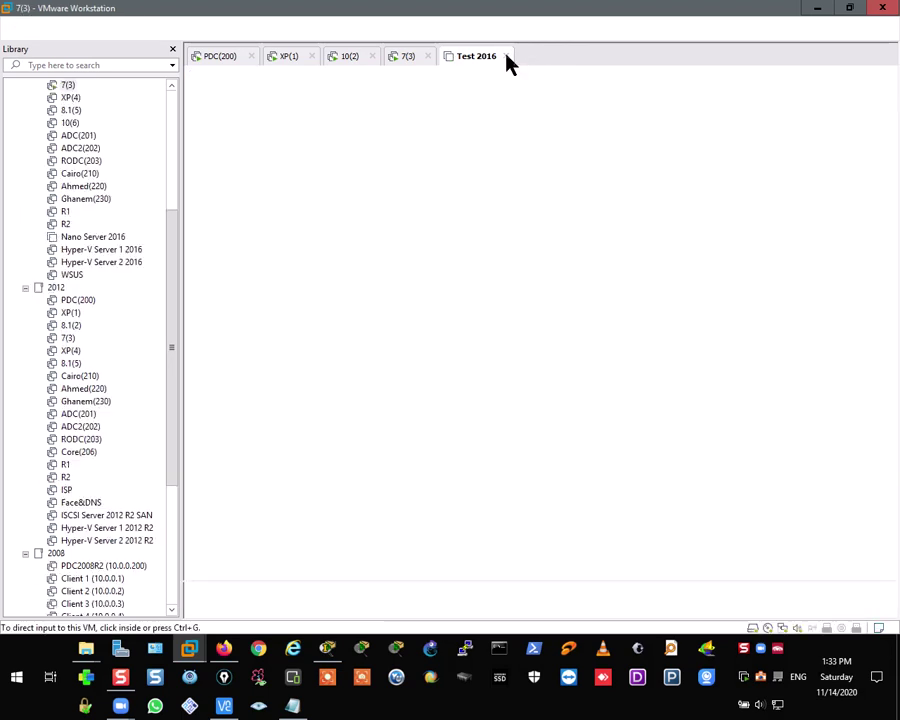
drag(171, 318, 170, 473)
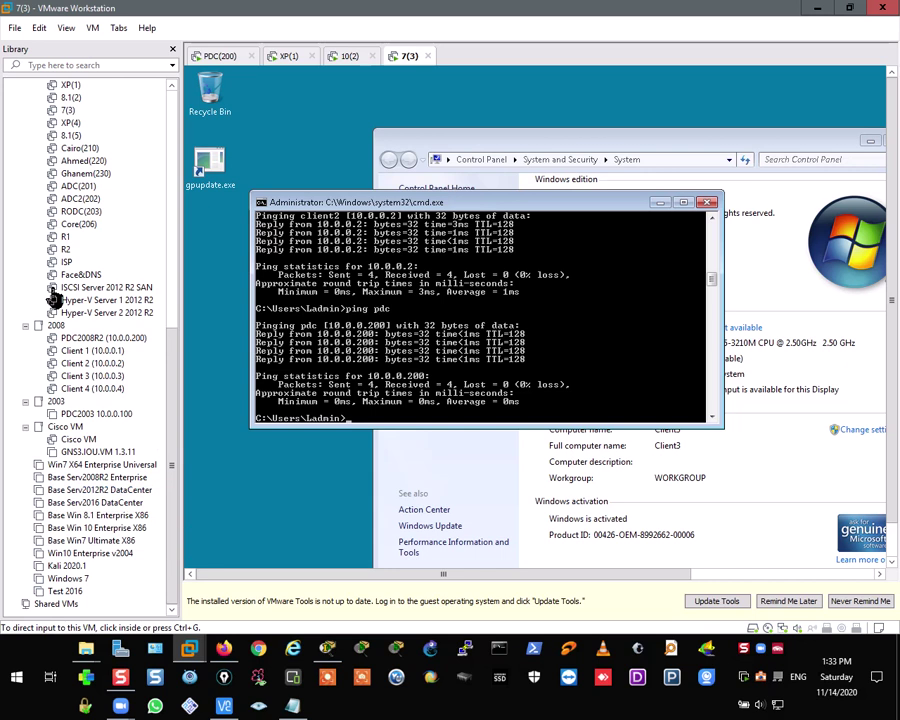
scroll(55, 284, up, 4)
scroll(55, 284, up, 8)
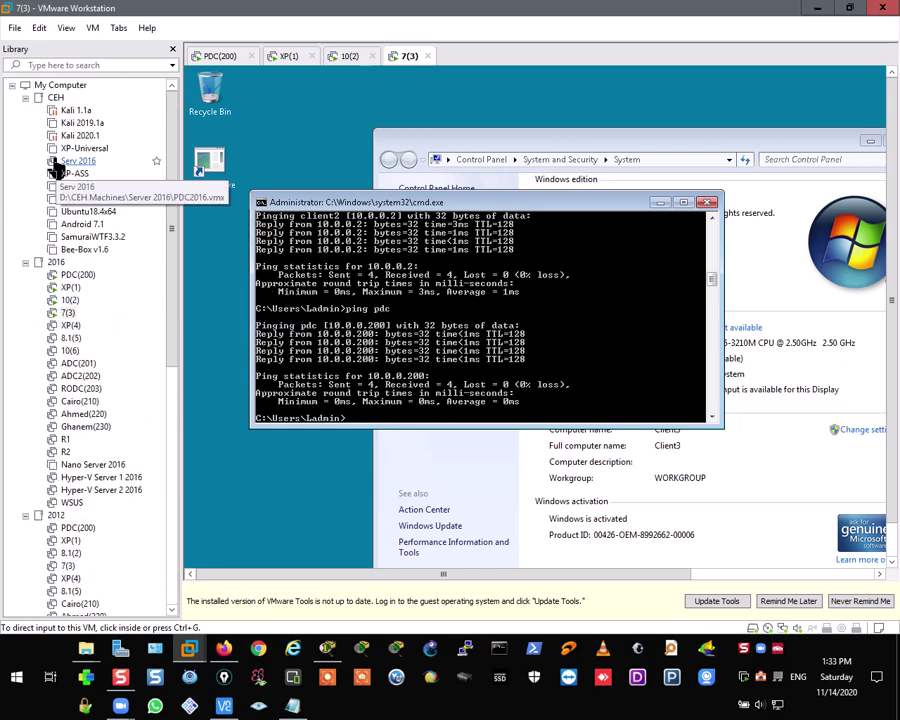
scroll(57, 190, down, 12)
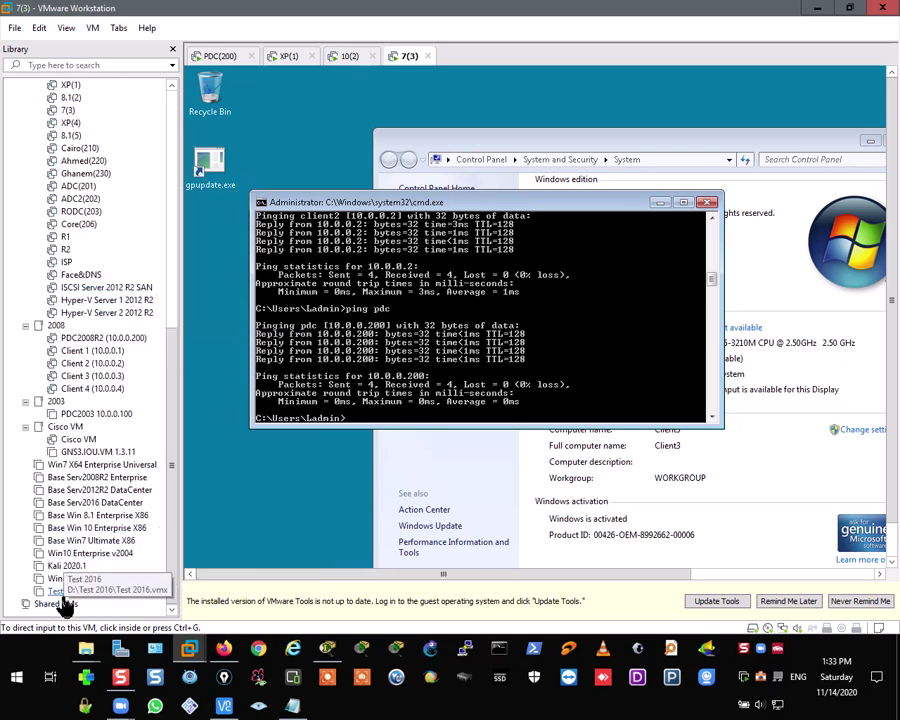
right_click(61, 598)
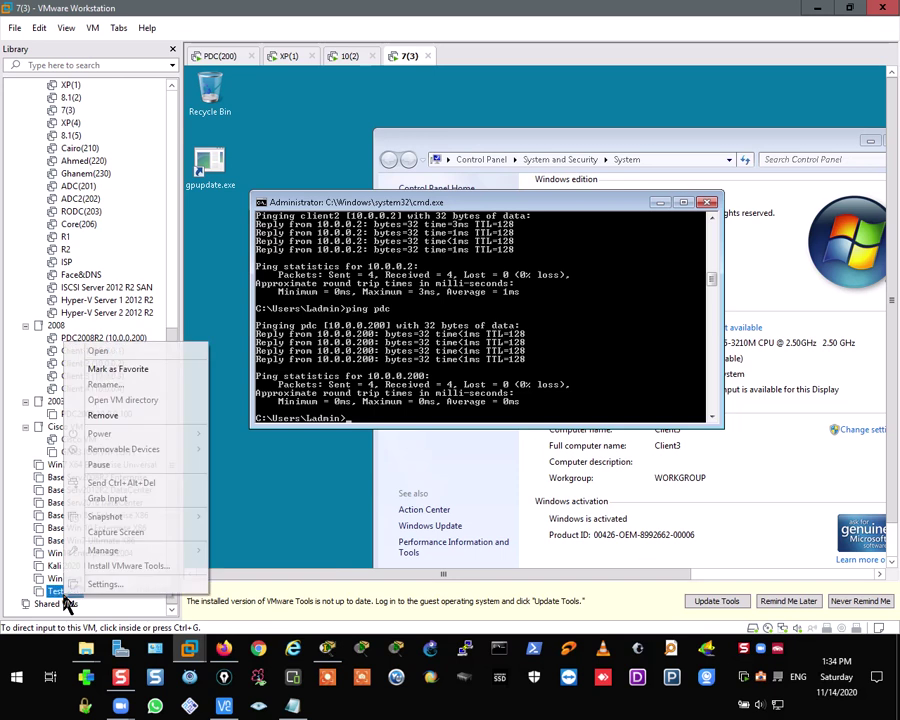
click(109, 416)
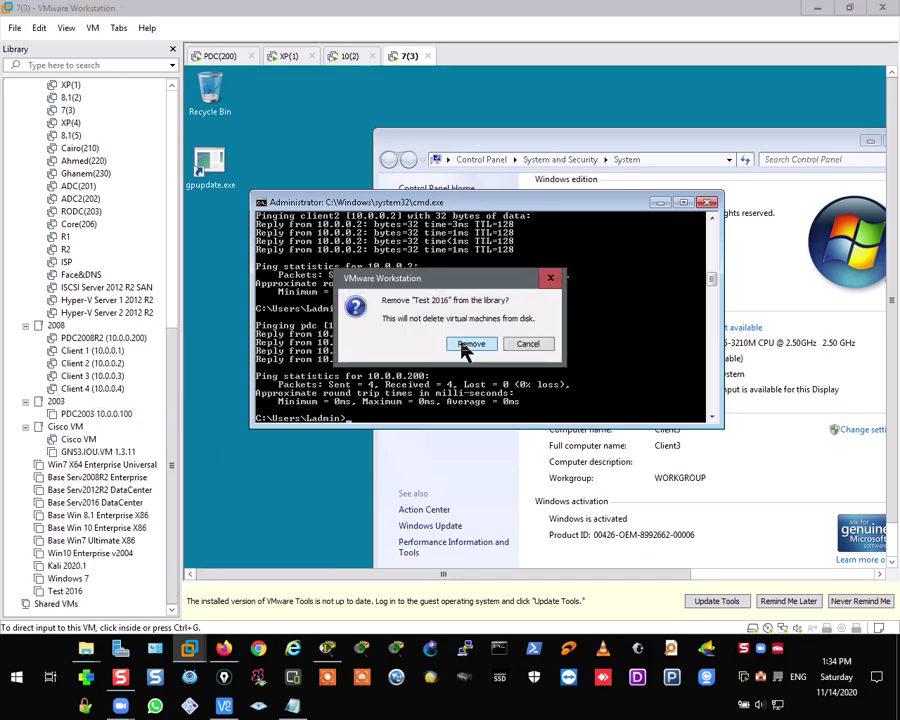
click(447, 344)
click(816, 12)
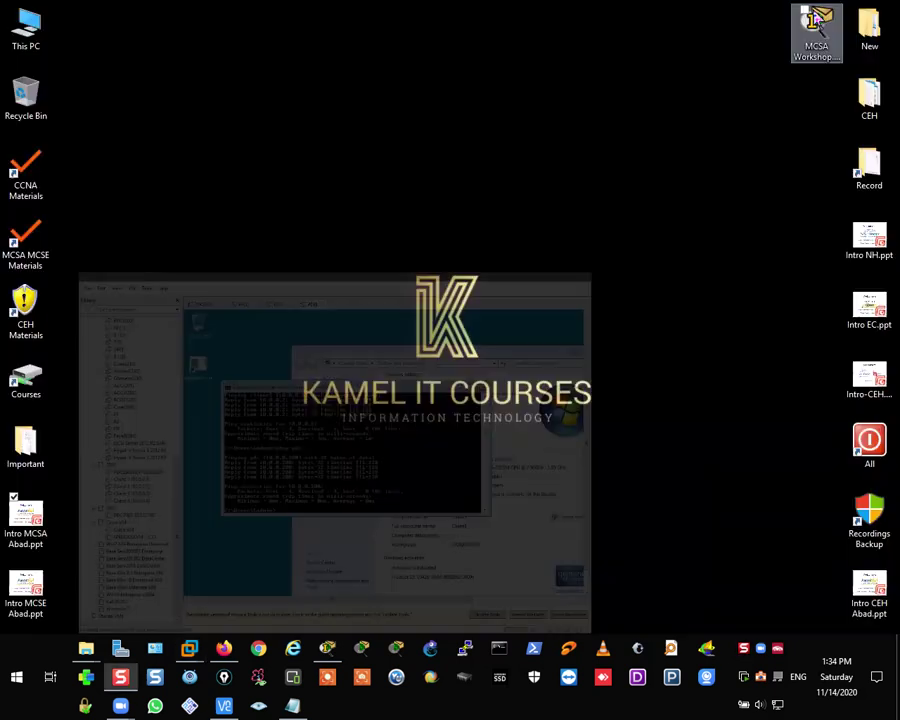
Step: Open the Test 2016 folder on Data (D:) in a maximized window and select Test 2016.vmdk
double_click(28, 38)
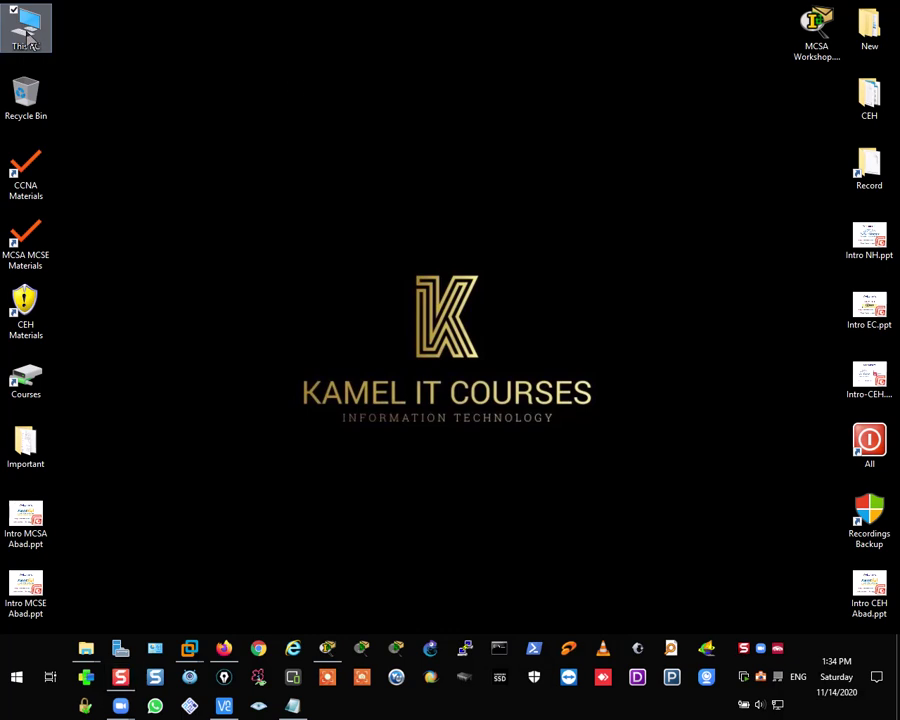
click(593, 26)
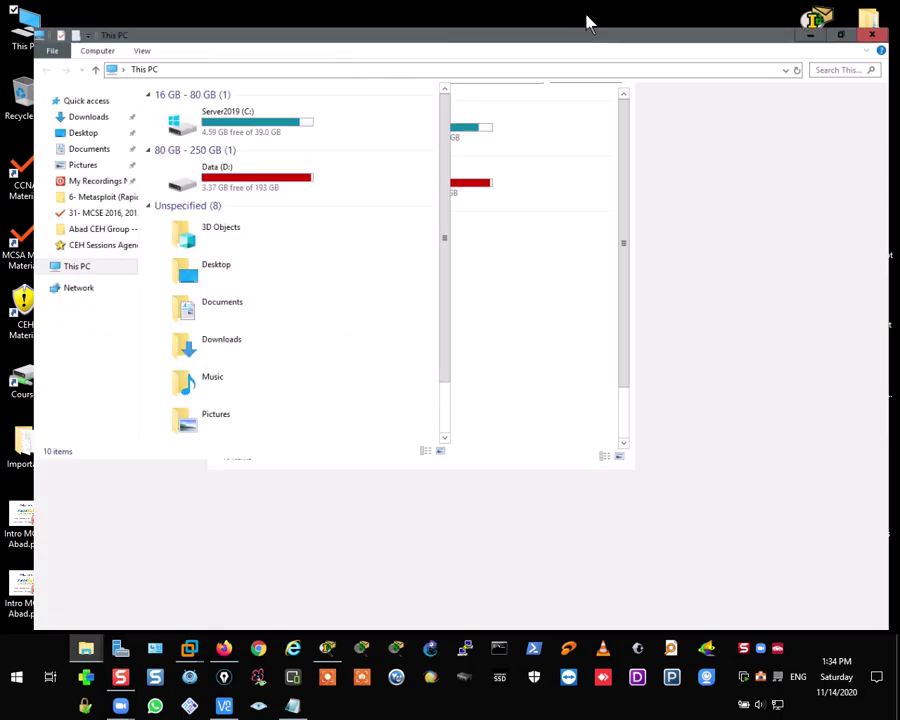
click(215, 166)
double_click(215, 166)
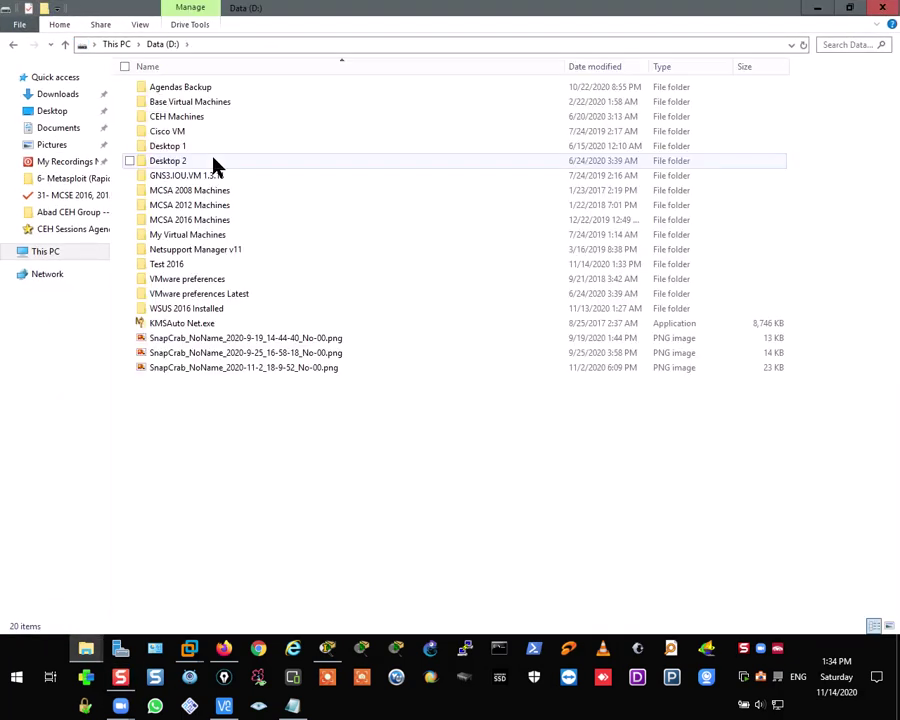
double_click(172, 268)
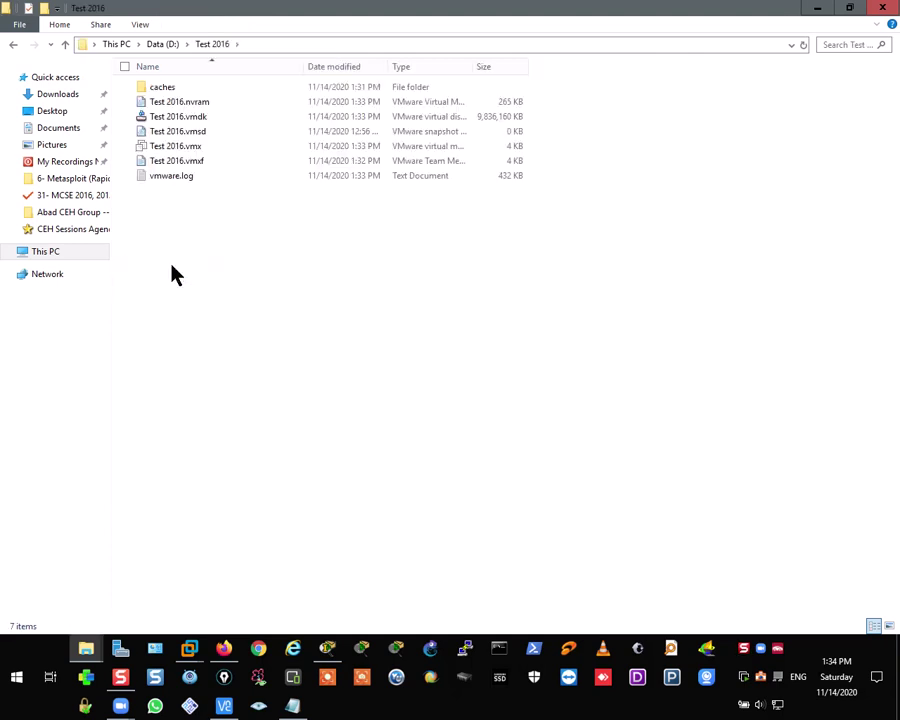
click(190, 118)
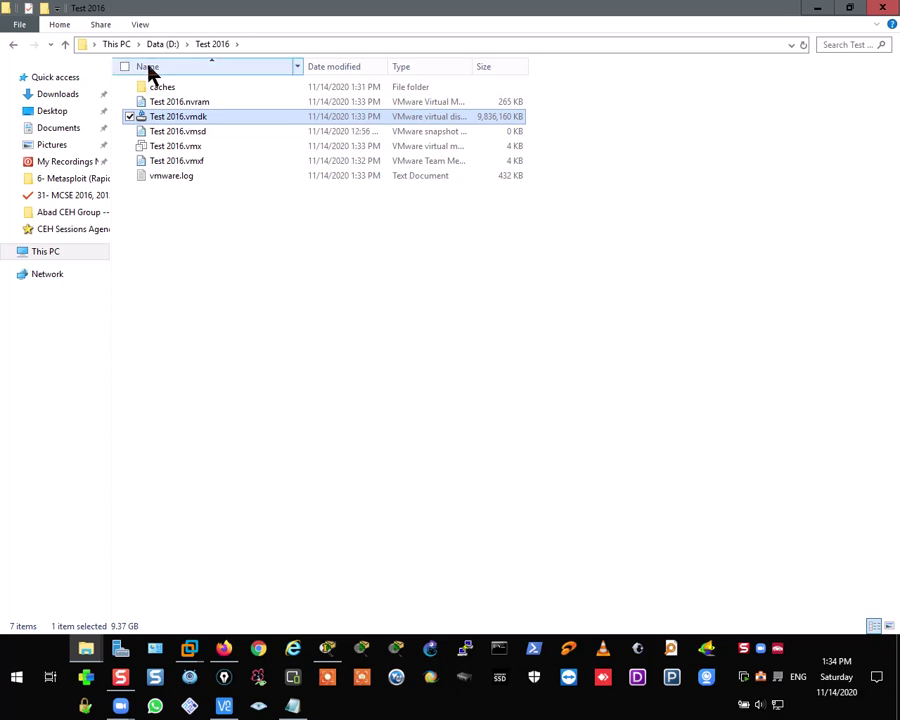
Step: Reopen the Test 2016 folder, select all seven files, then only Test 2016.vmx
click(64, 46)
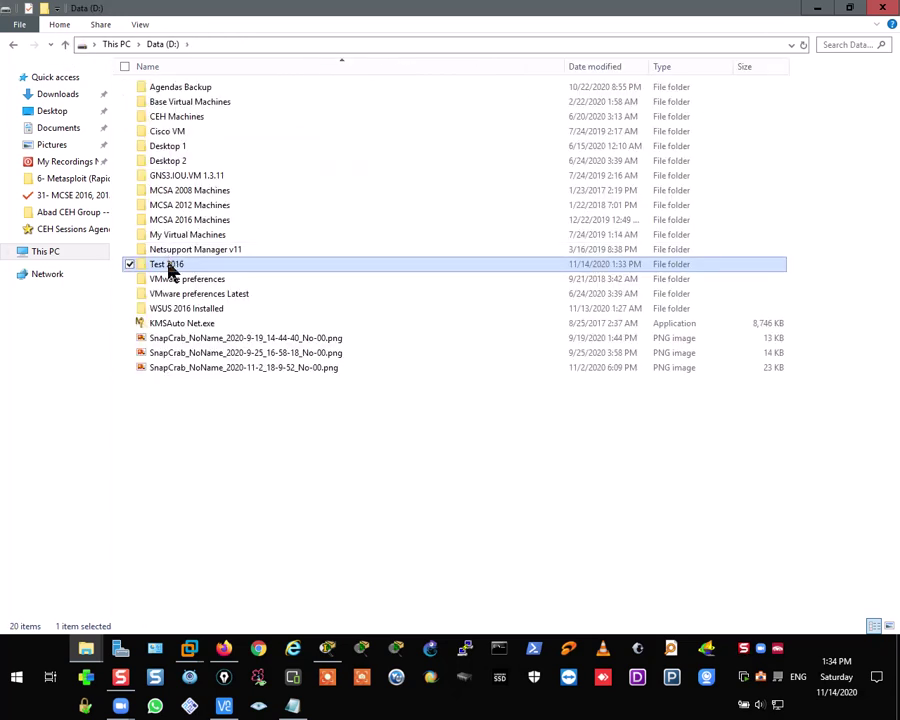
double_click(170, 263)
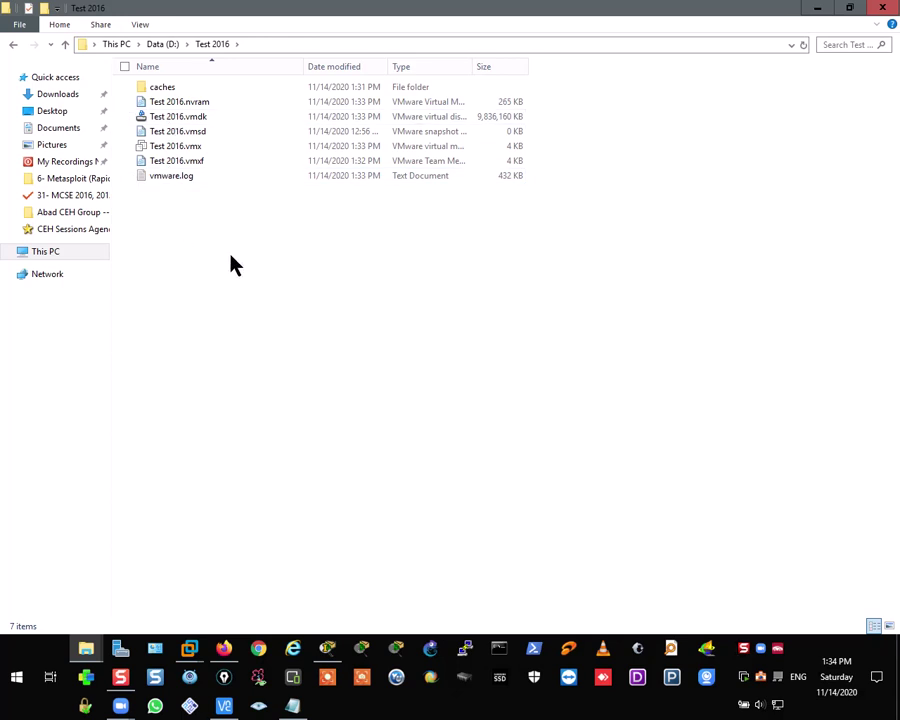
click(65, 45)
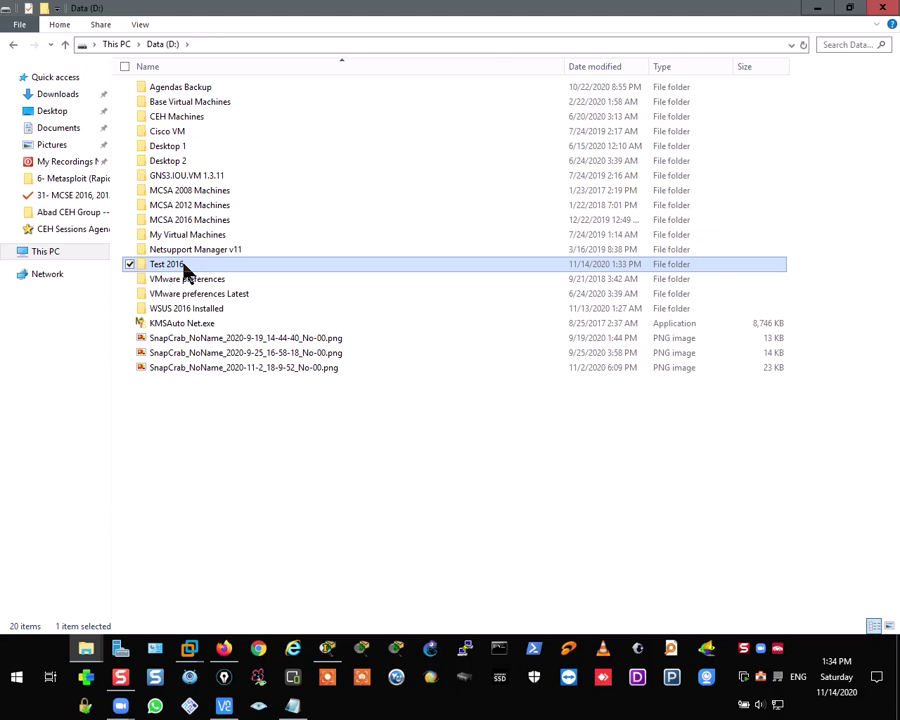
double_click(182, 266)
drag(347, 265, 223, 74)
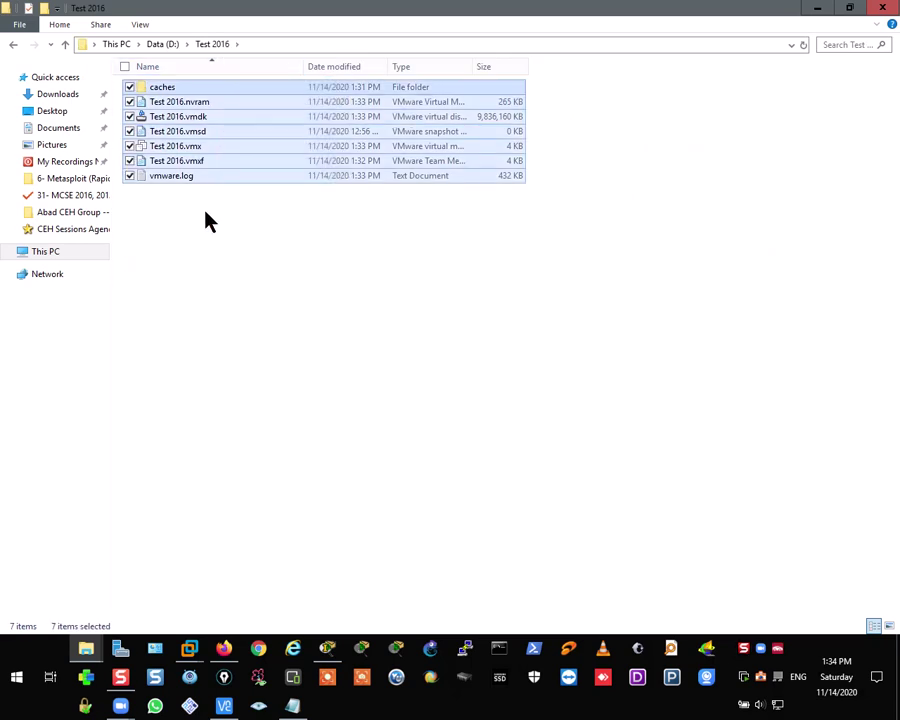
click(182, 152)
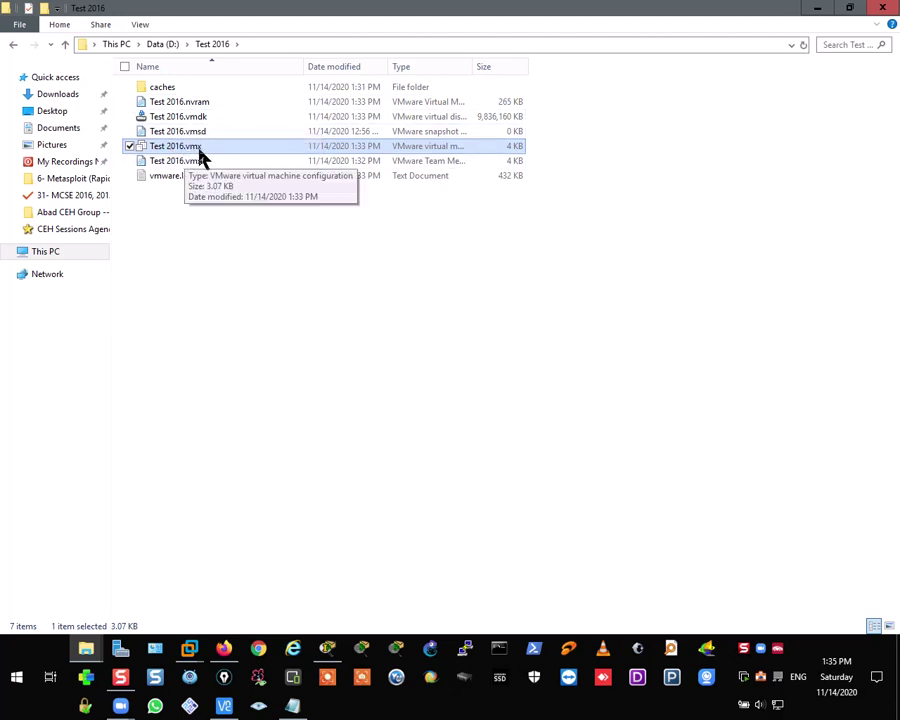
Step: Select and clear all seven Test 2016 files twice
drag(274, 228, 170, 92)
click(175, 207)
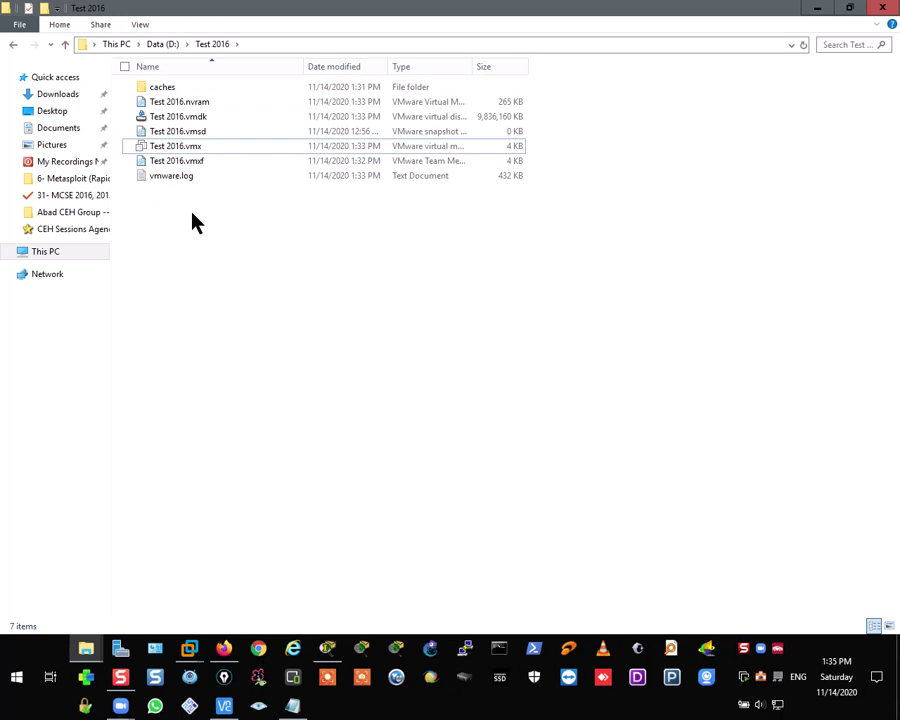
drag(323, 277, 153, 90)
click(209, 267)
Step: Select Test 2016.vmx, close the Test 2016 tab, and bring up Test 2016's library options
click(165, 150)
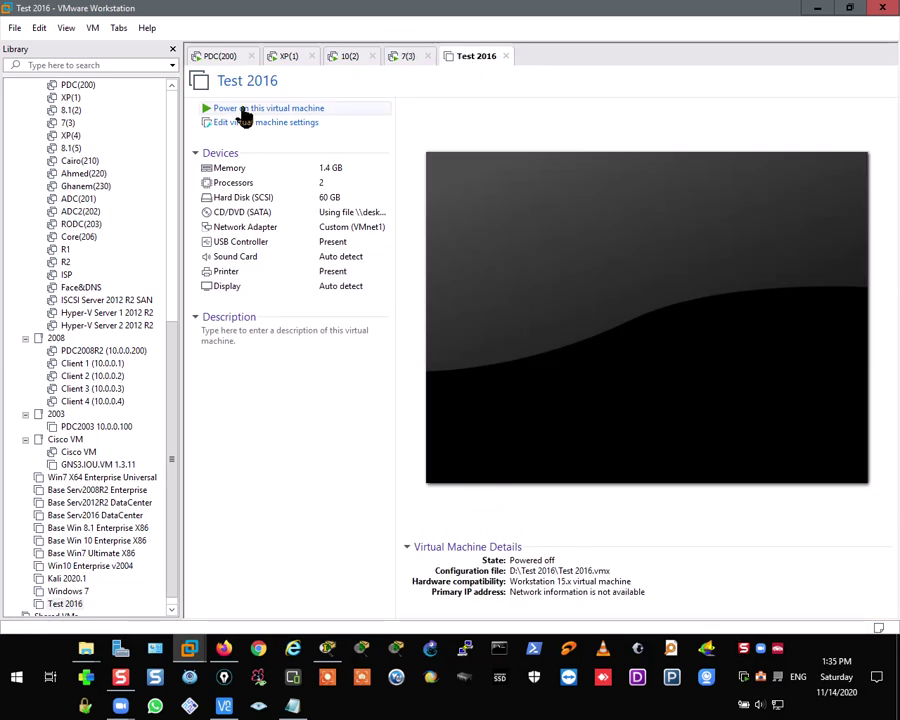
click(507, 58)
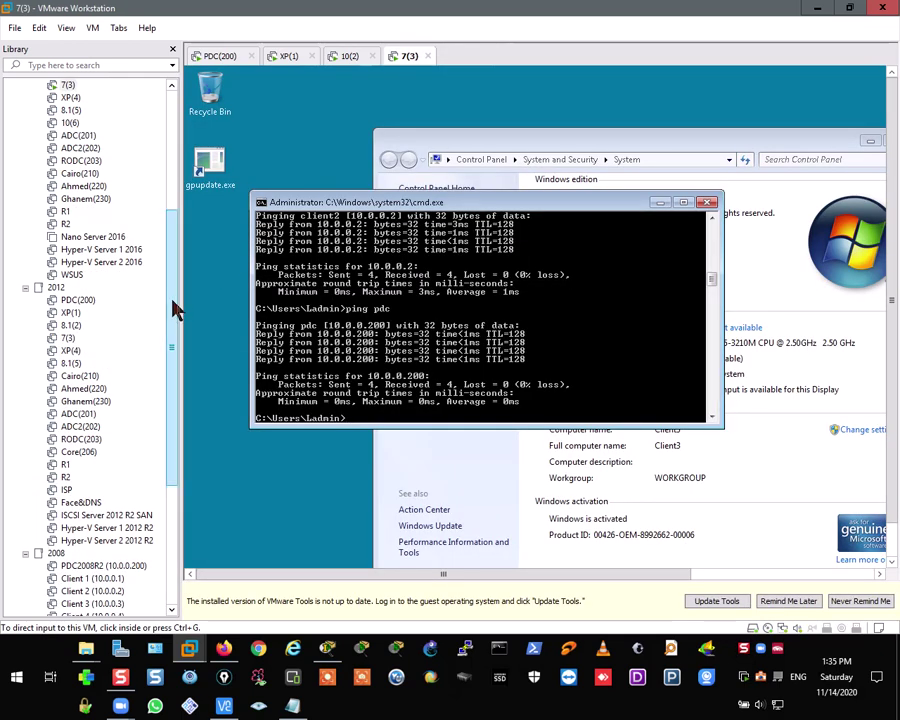
scroll(175, 420, down, 6)
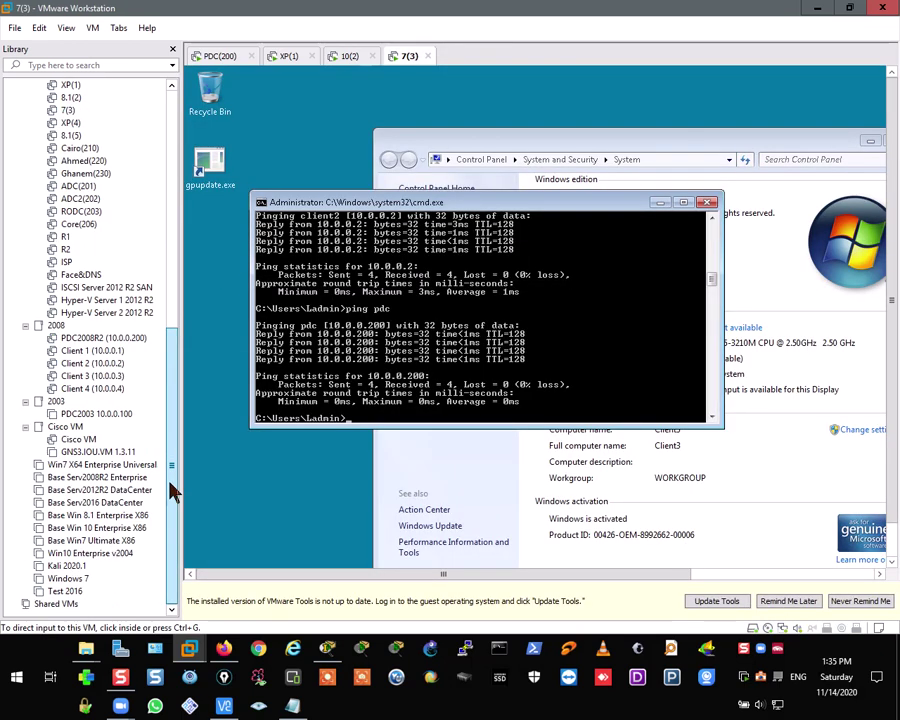
right_click(64, 592)
Step: Remove Test 2016 from the VMware library and minimize VMware
click(105, 413)
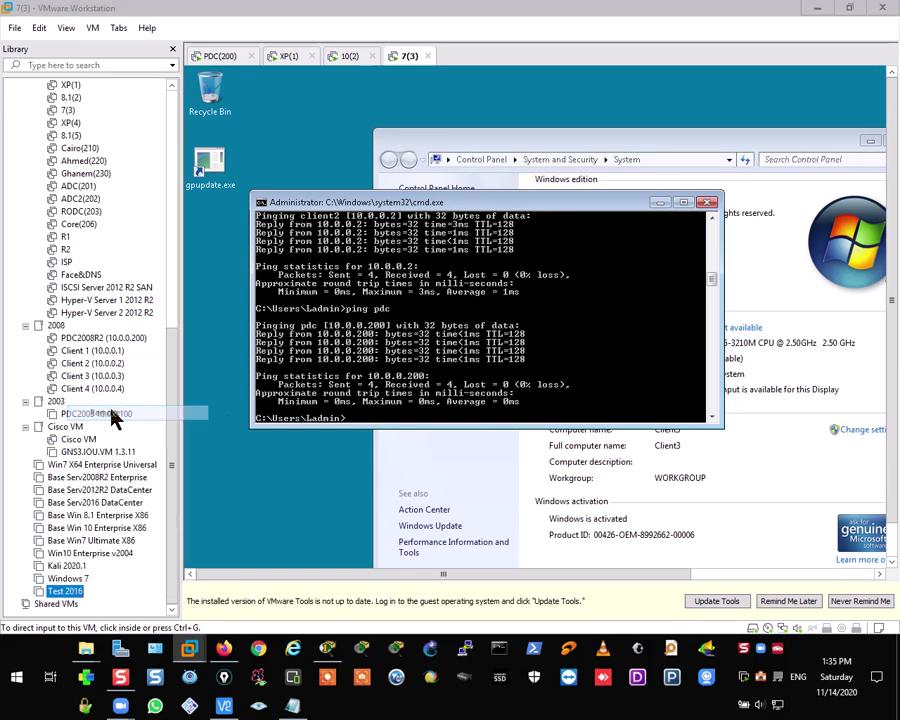
click(460, 344)
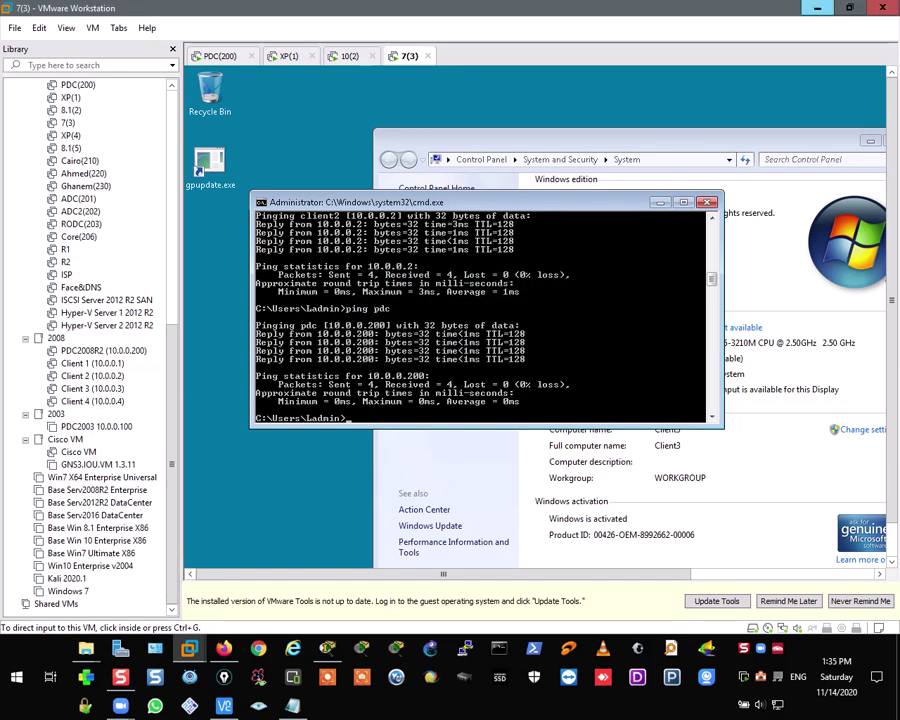
click(817, 7)
Step: Delete the Test 2016 folder from Data (D:) to the Recycle Bin
click(65, 45)
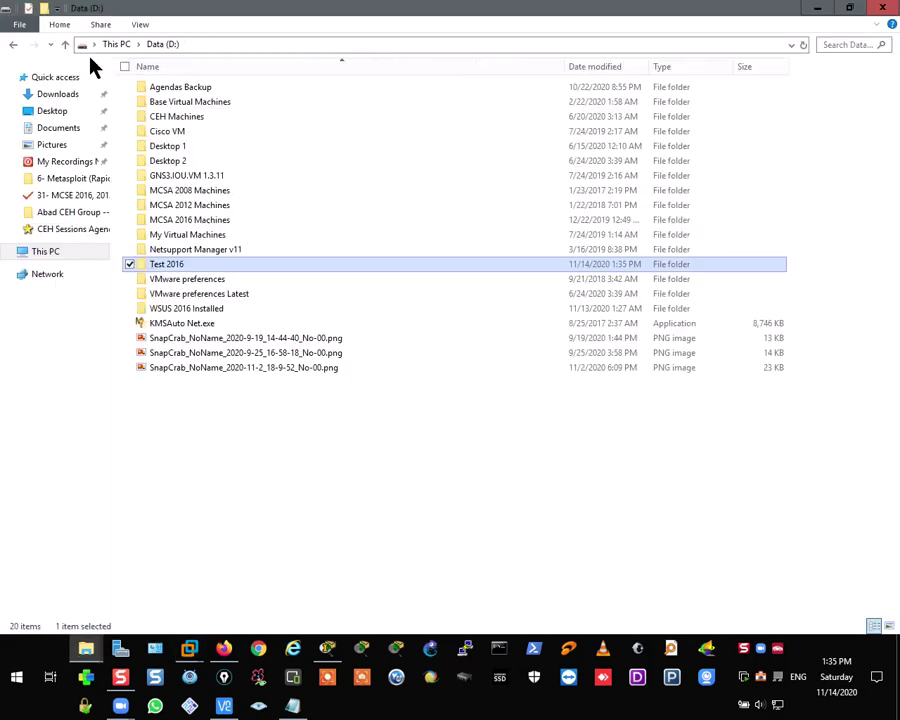
right_click(160, 276)
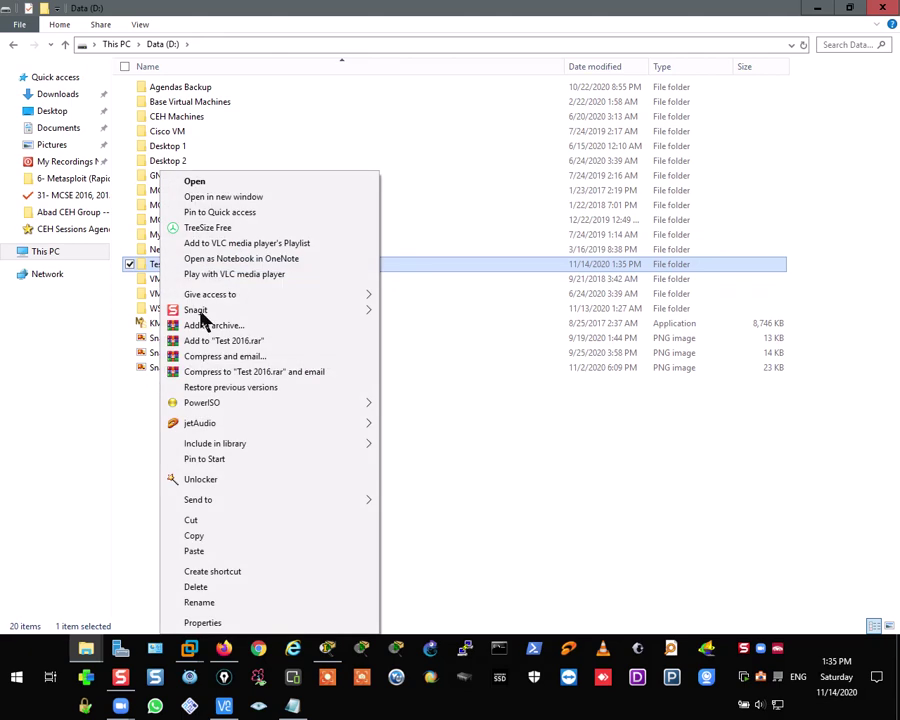
click(196, 590)
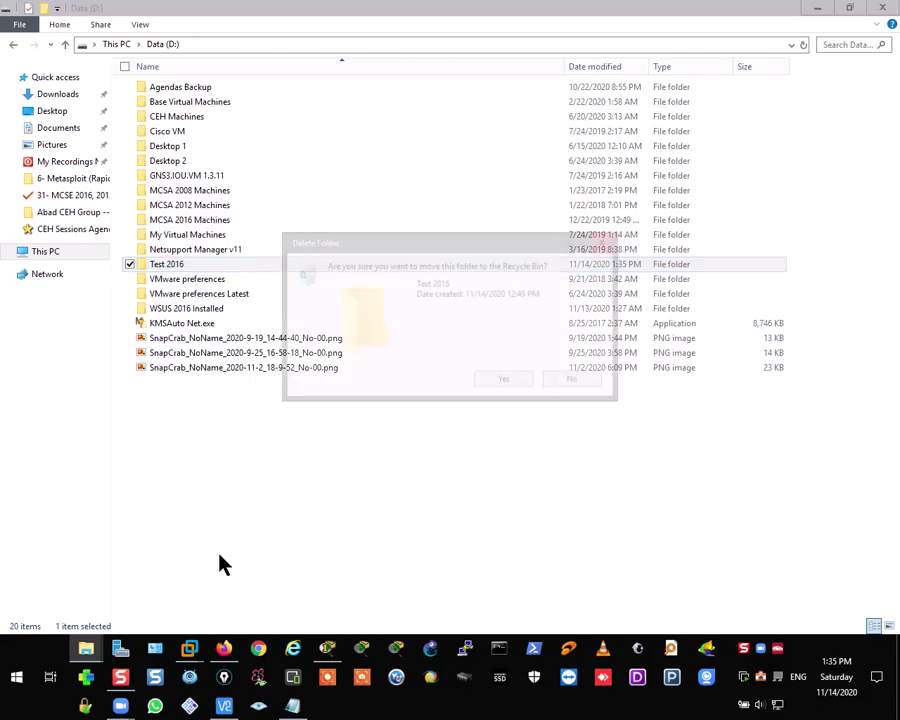
click(502, 382)
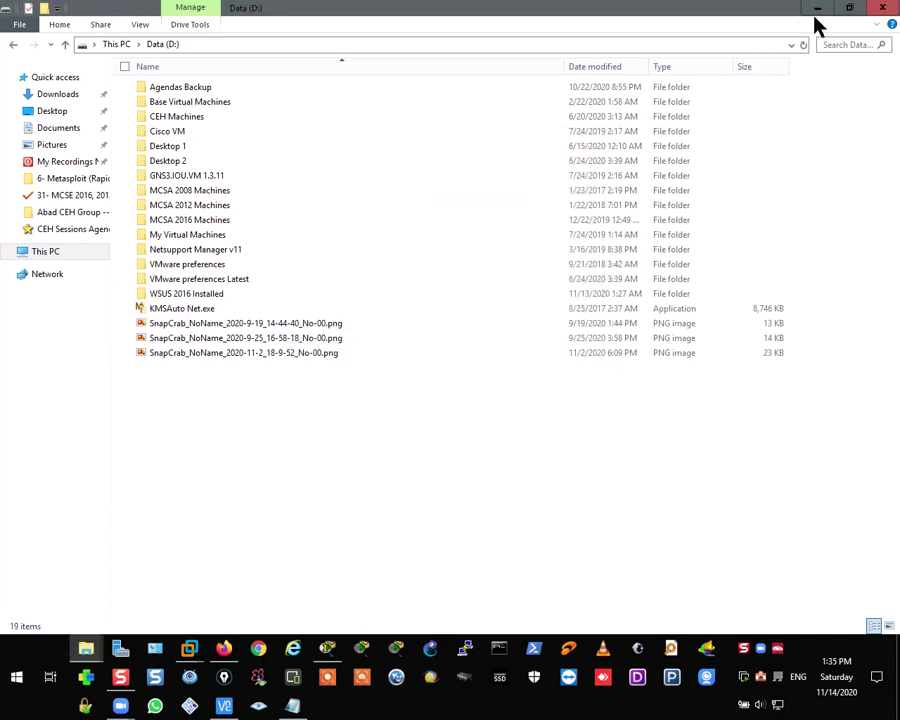
Step: Close File Explorer and permanently empty the Recycle Bin
click(882, 10)
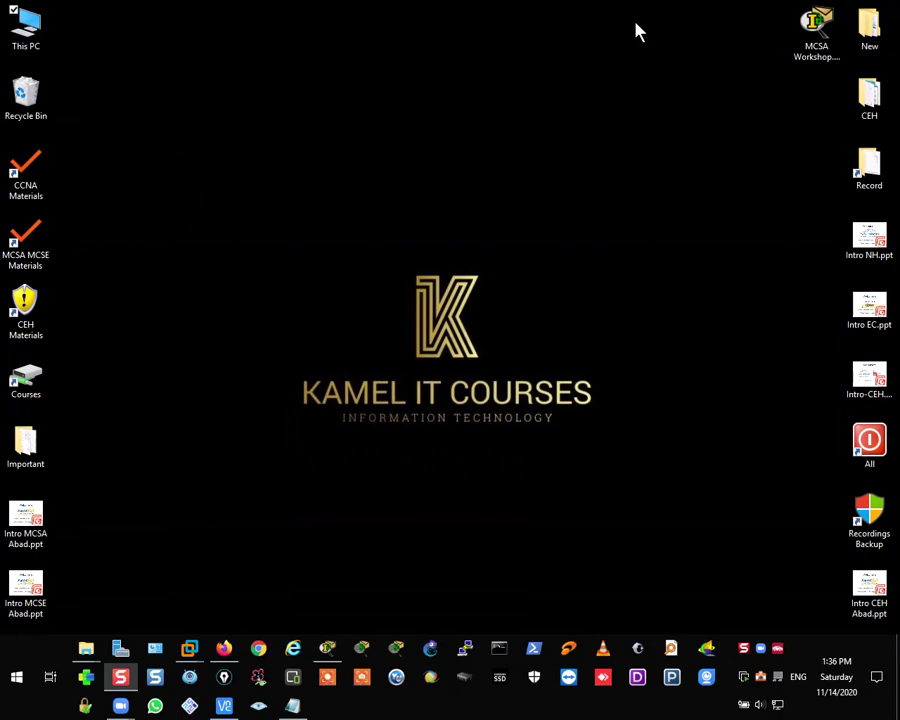
right_click(28, 98)
click(62, 118)
click(507, 383)
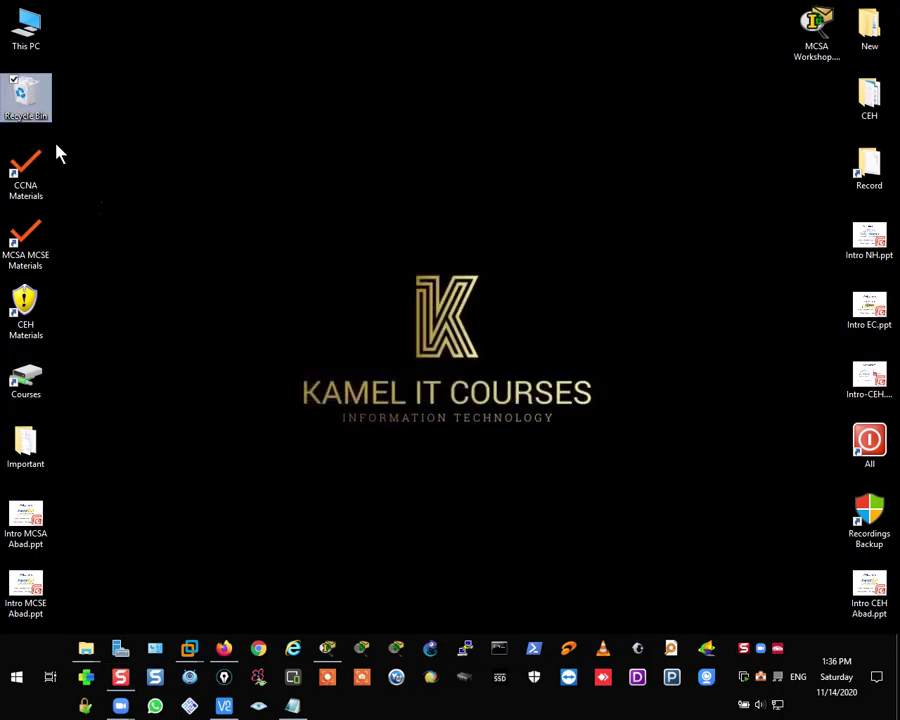
click(28, 38)
Step: Open and close This PC, then bring up the XP(1) machine in VMware
double_click(28, 30)
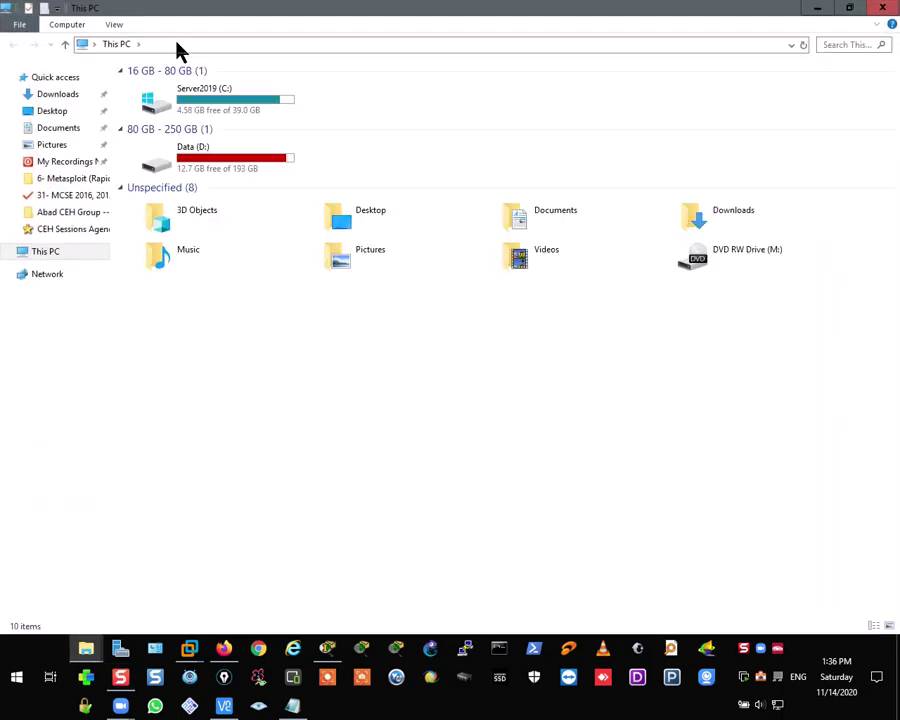
click(887, 14)
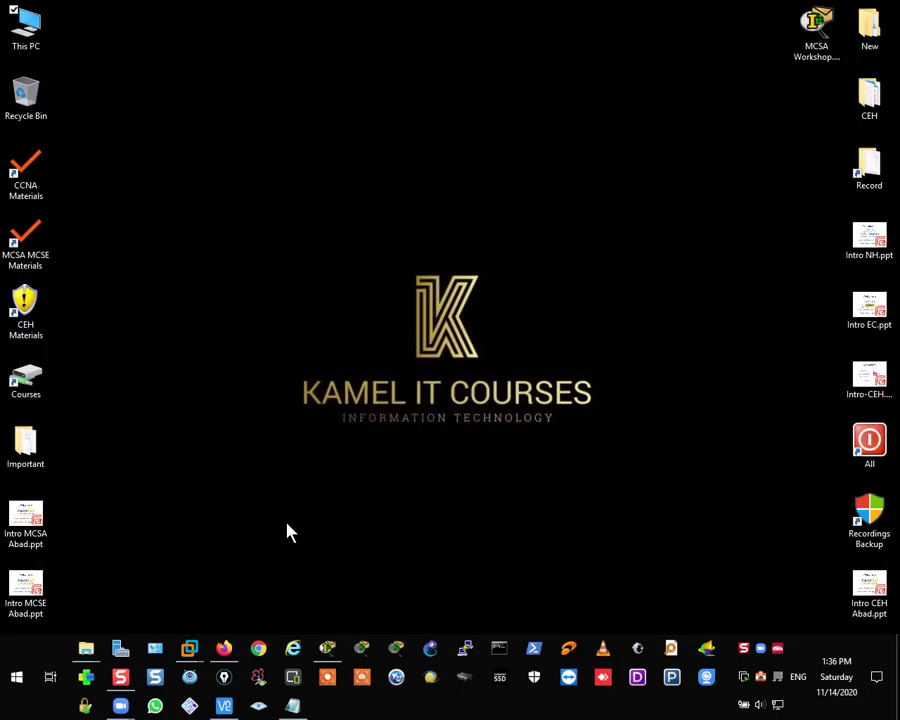
mouse_move(189, 648)
click(180, 573)
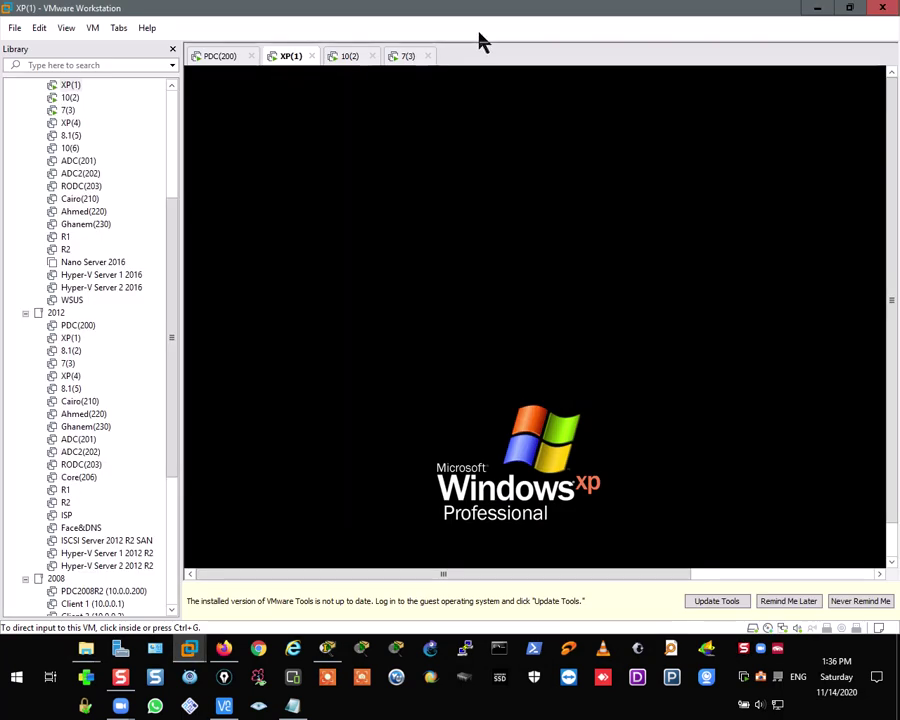
Step: Switch to the PDC(200) machine and put it in full screen
click(224, 60)
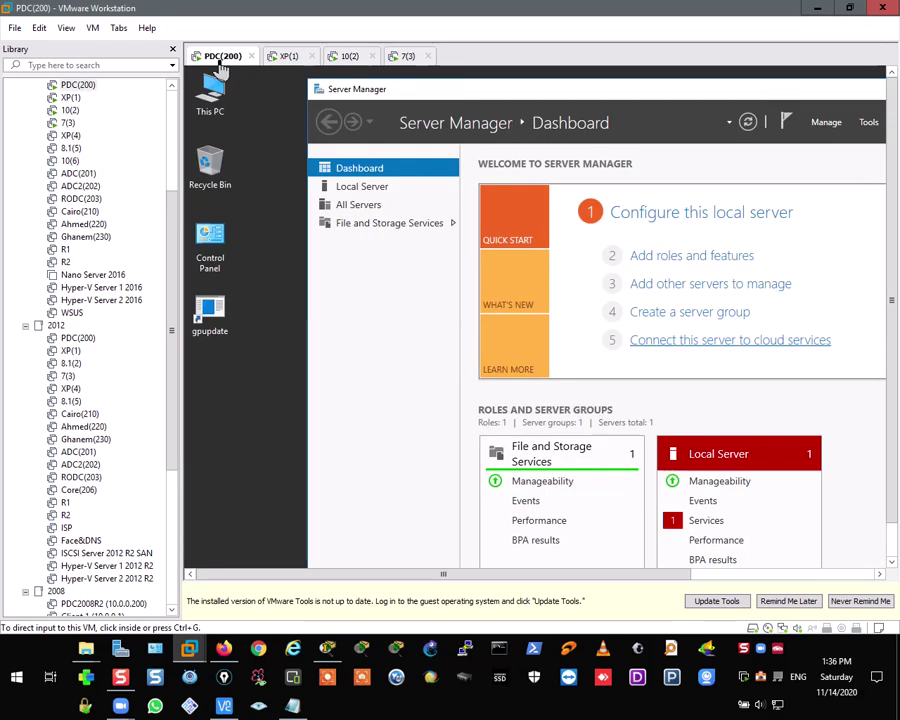
click(66, 28)
click(80, 45)
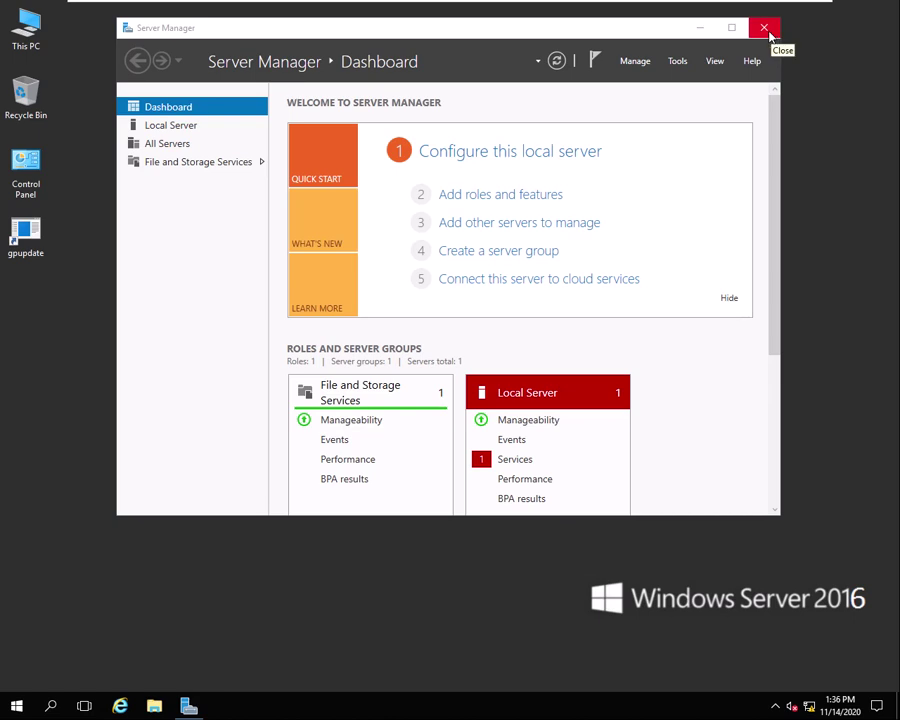
Step: Minimize to the host, refresh its desktop, and minimize the Server 2016 x64 folder window
mouse_move(610, 2)
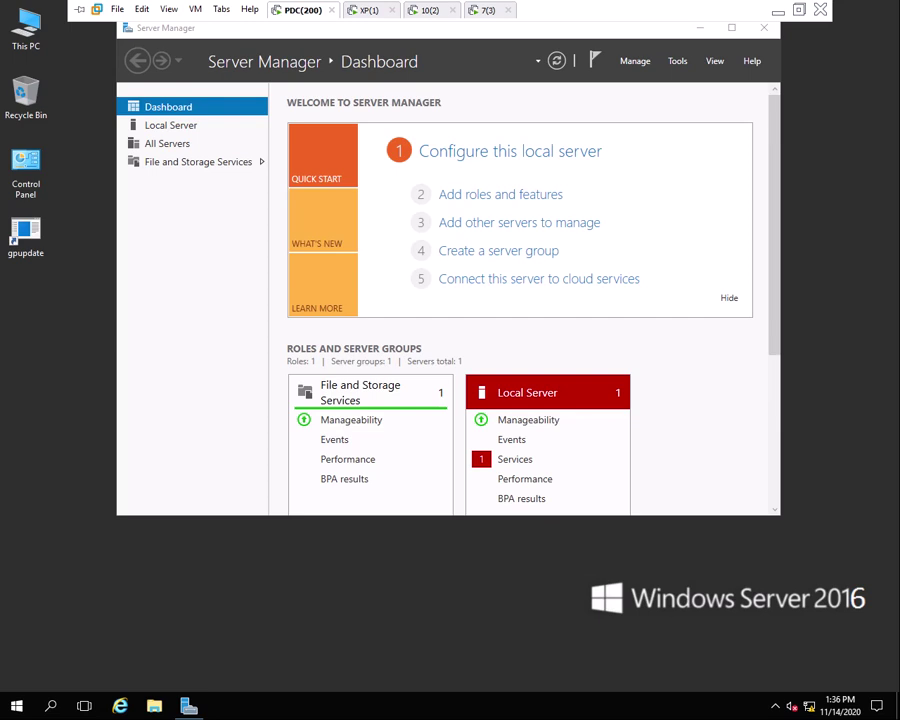
click(778, 10)
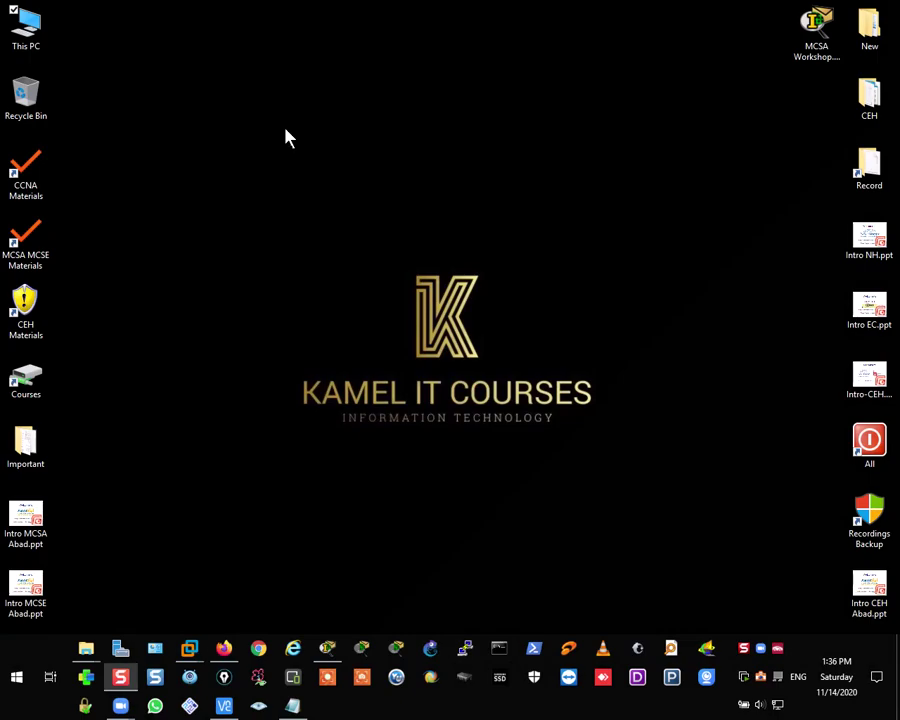
right_click(201, 142)
click(240, 180)
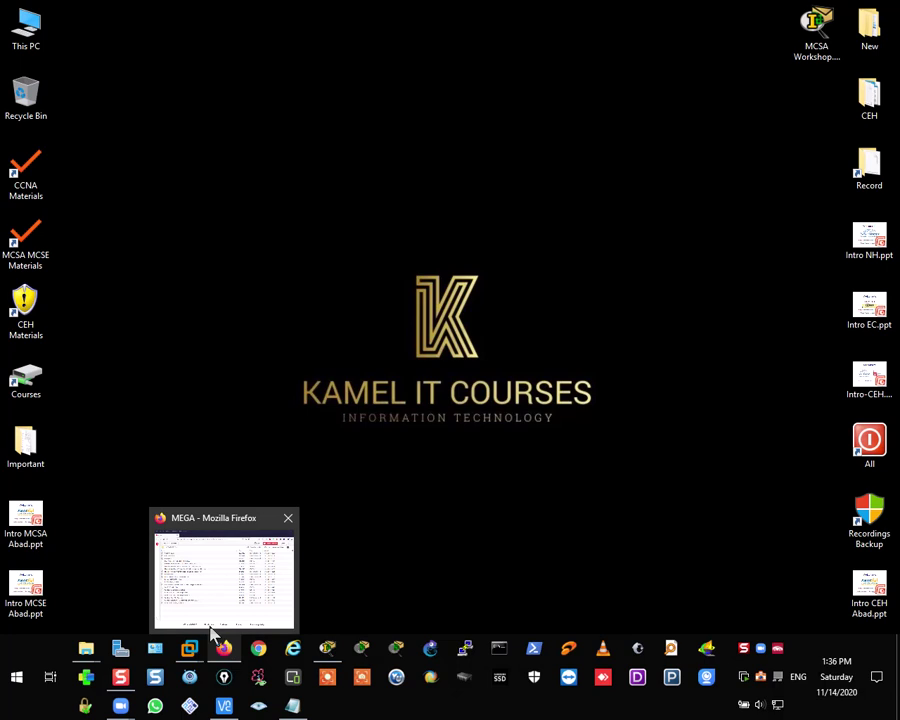
click(86, 648)
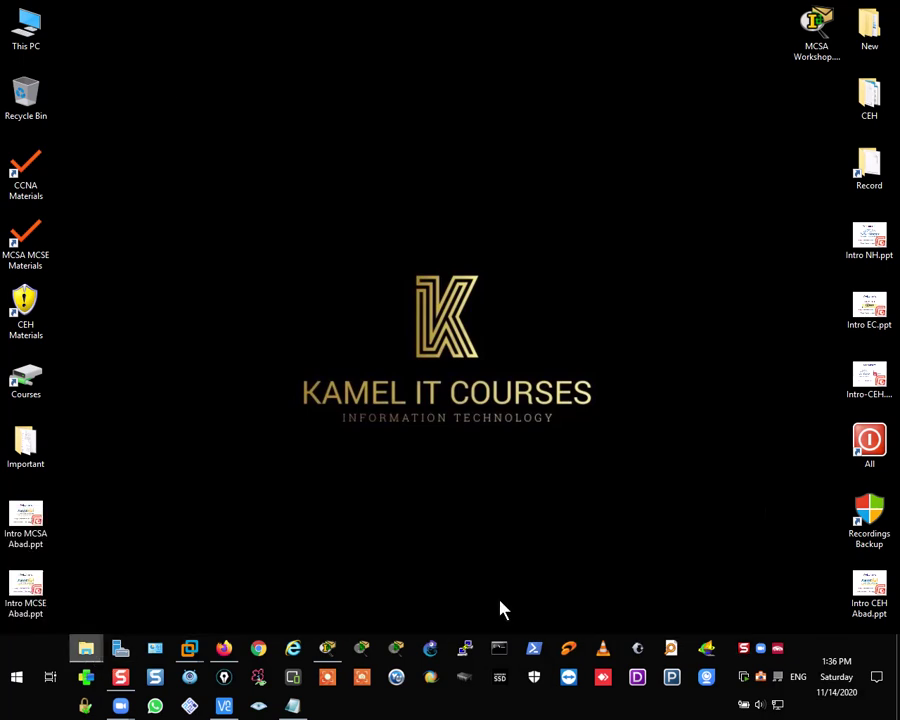
key(alt+Tab)
click(810, 6)
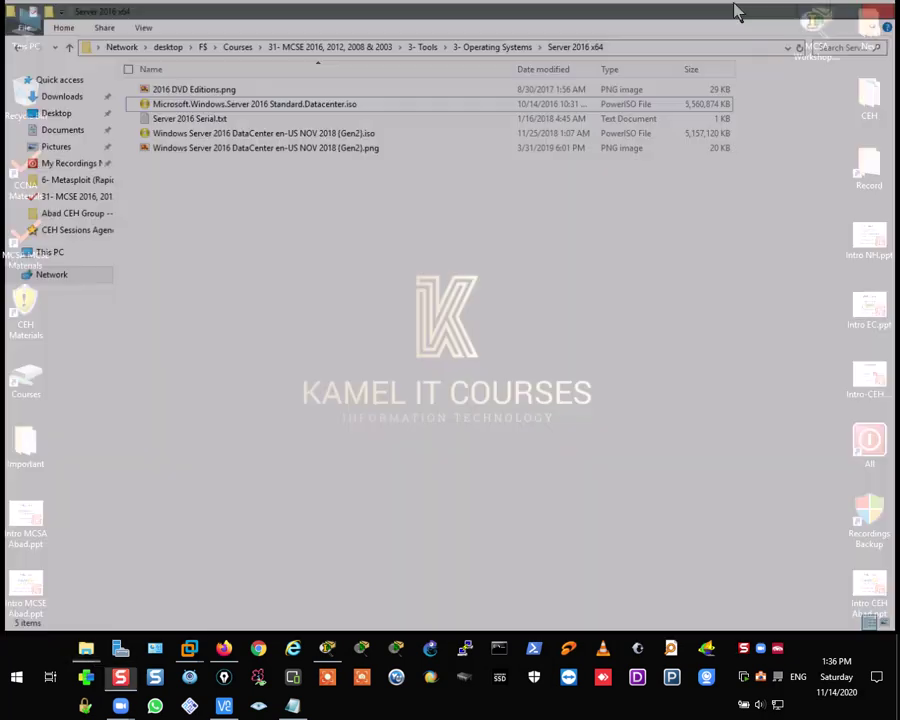
Step: Open and refresh the Data (D:) drive listing, close it, and refresh the host desktop
double_click(26, 22)
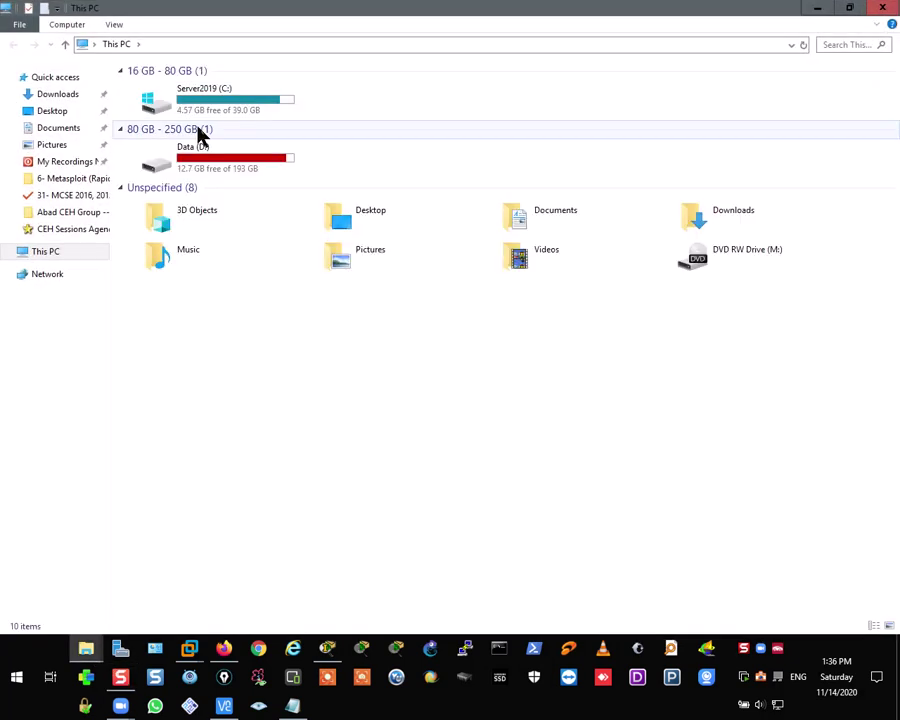
double_click(217, 155)
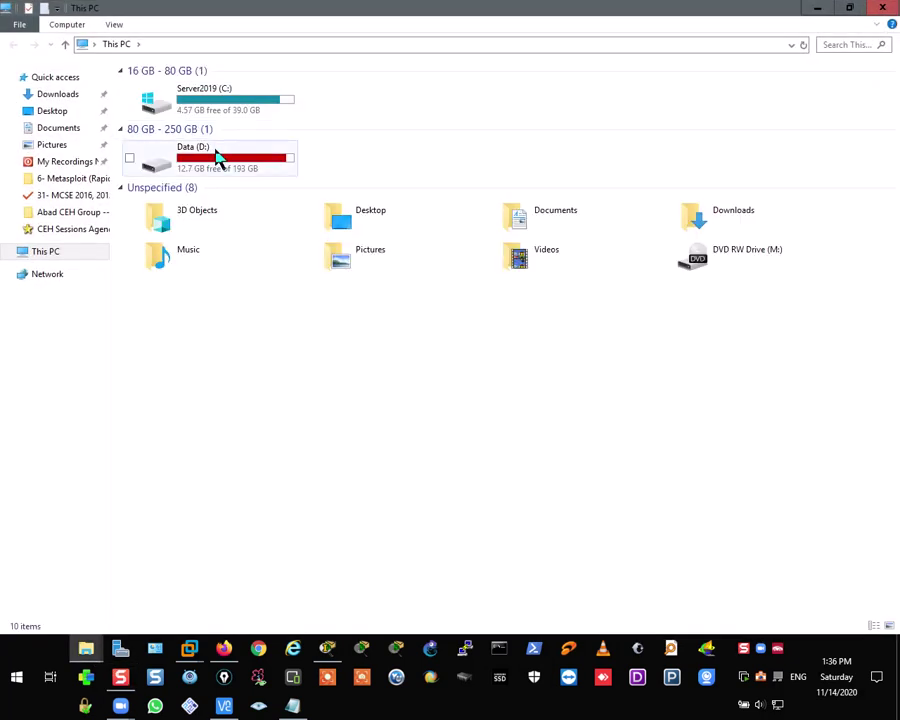
right_click(210, 462)
click(254, 312)
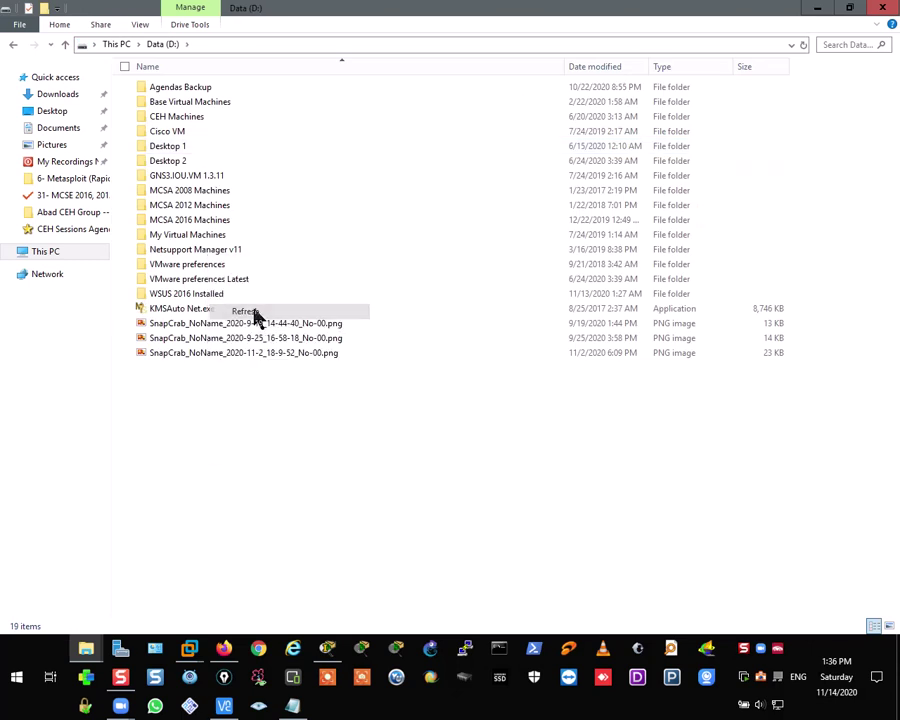
click(880, 10)
right_click(287, 162)
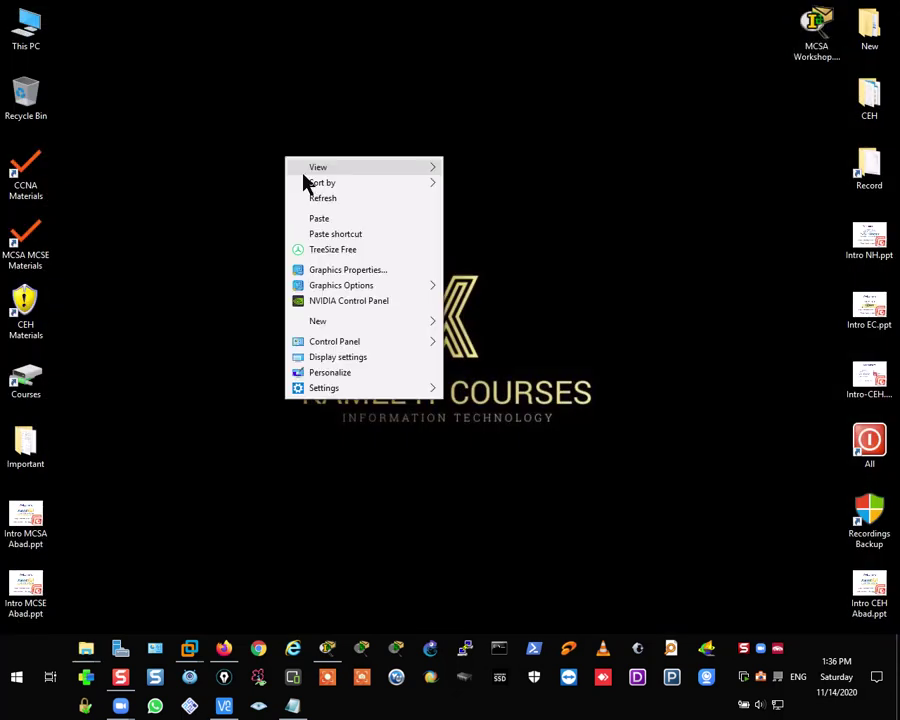
click(320, 199)
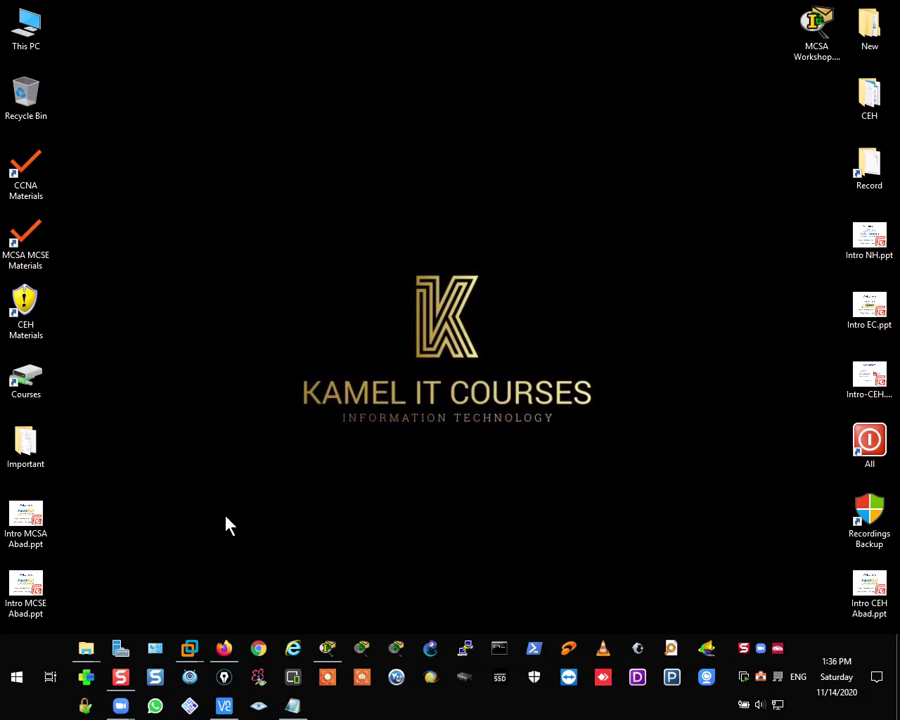
Step: Return to full-screen PDC(200), minimize Server Manager, and refresh the guest desktop
mouse_move(189, 657)
click(151, 562)
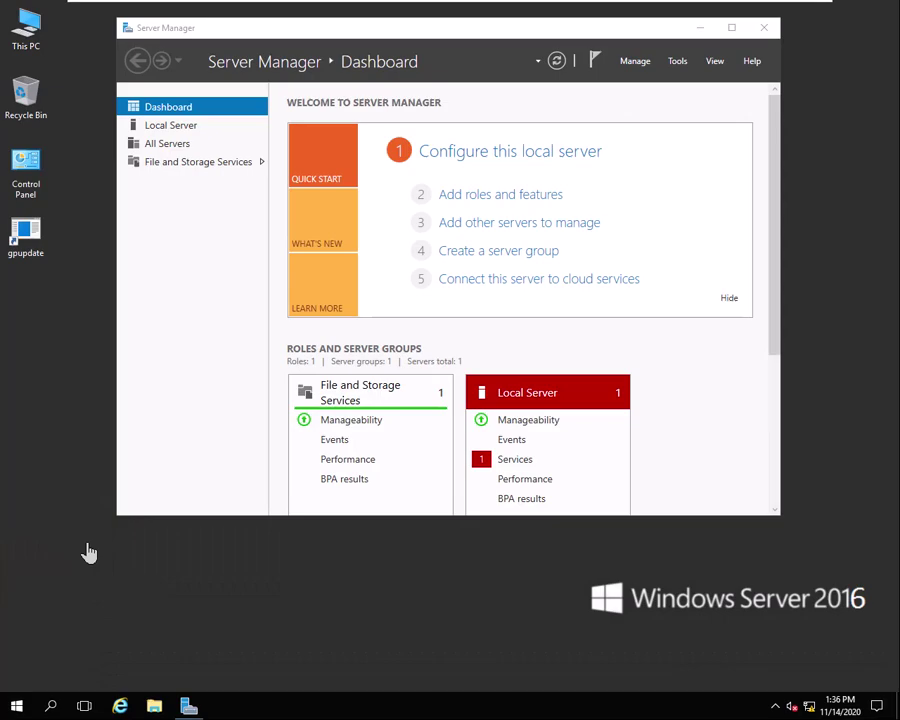
click(708, 34)
right_click(171, 269)
click(198, 308)
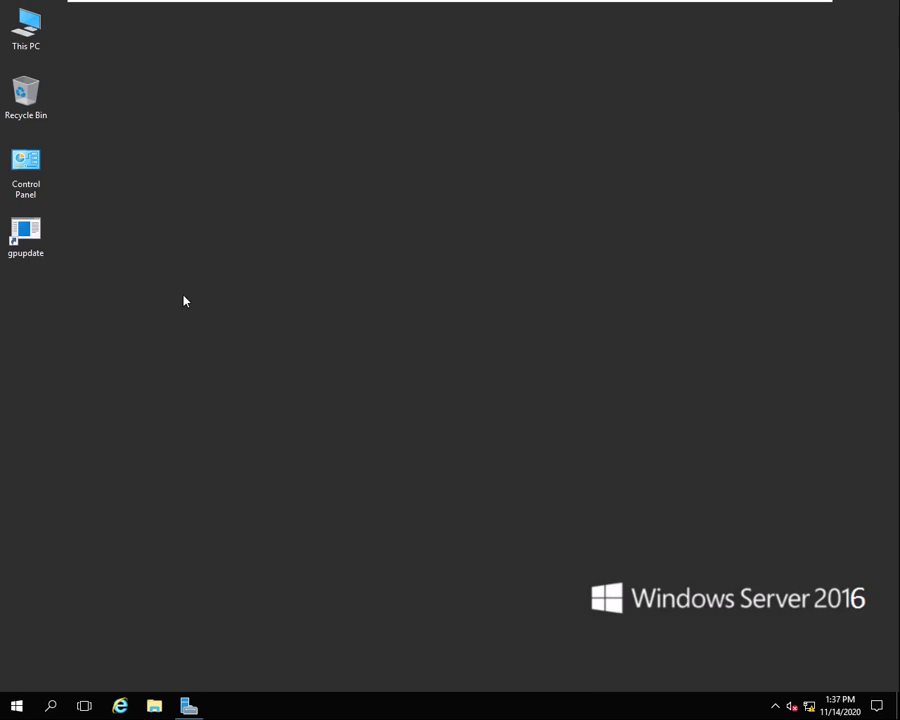
mouse_move(305, 4)
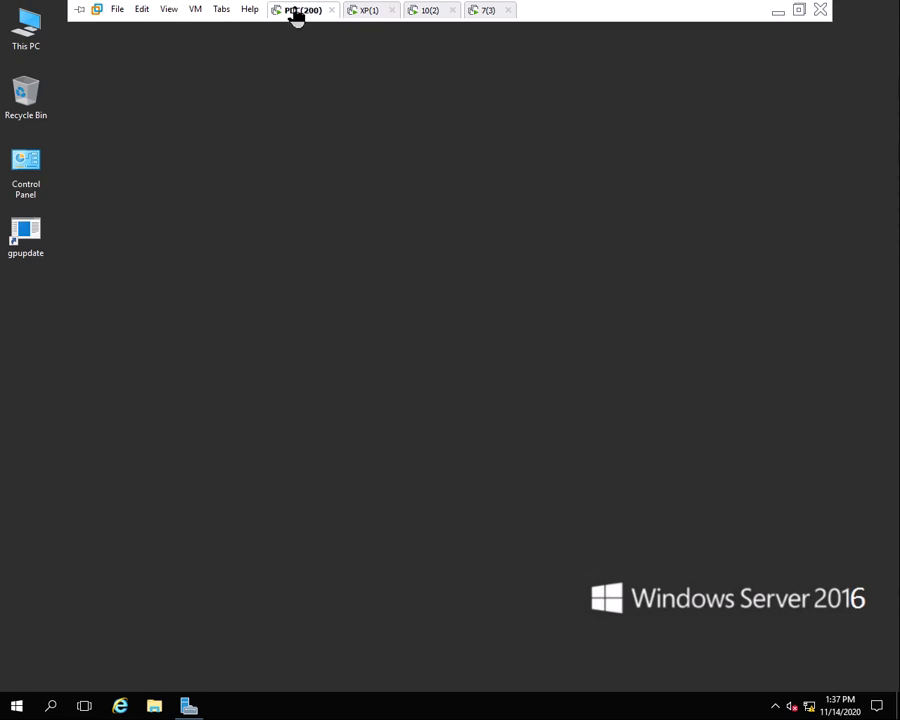
Step: Empty the Recycle Bin on the 10(2) Windows 10 machine, permanently deleting its 2 items
click(438, 14)
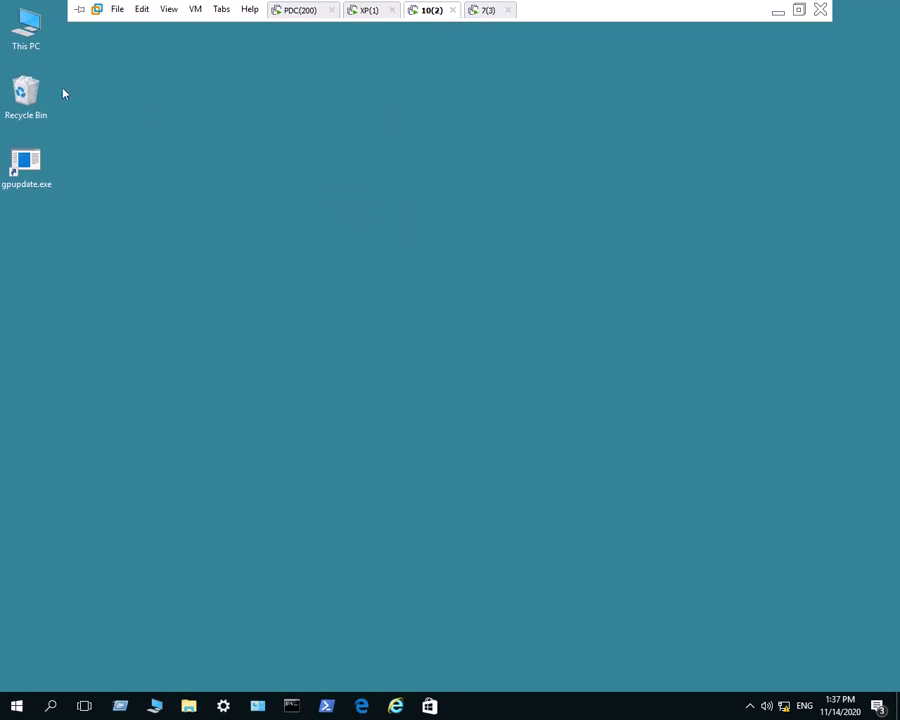
right_click(38, 88)
click(76, 114)
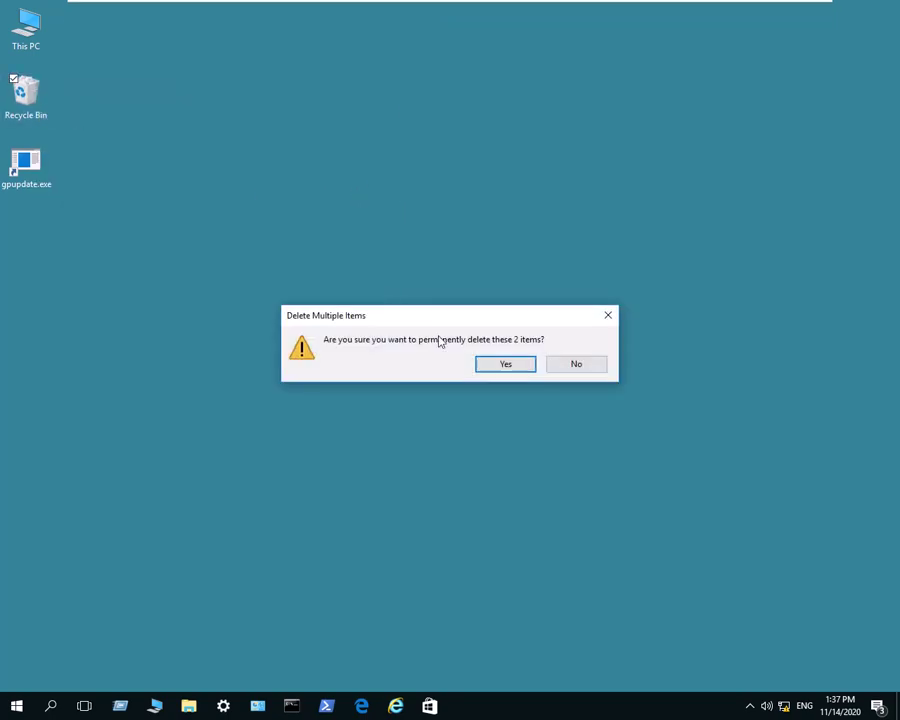
click(495, 368)
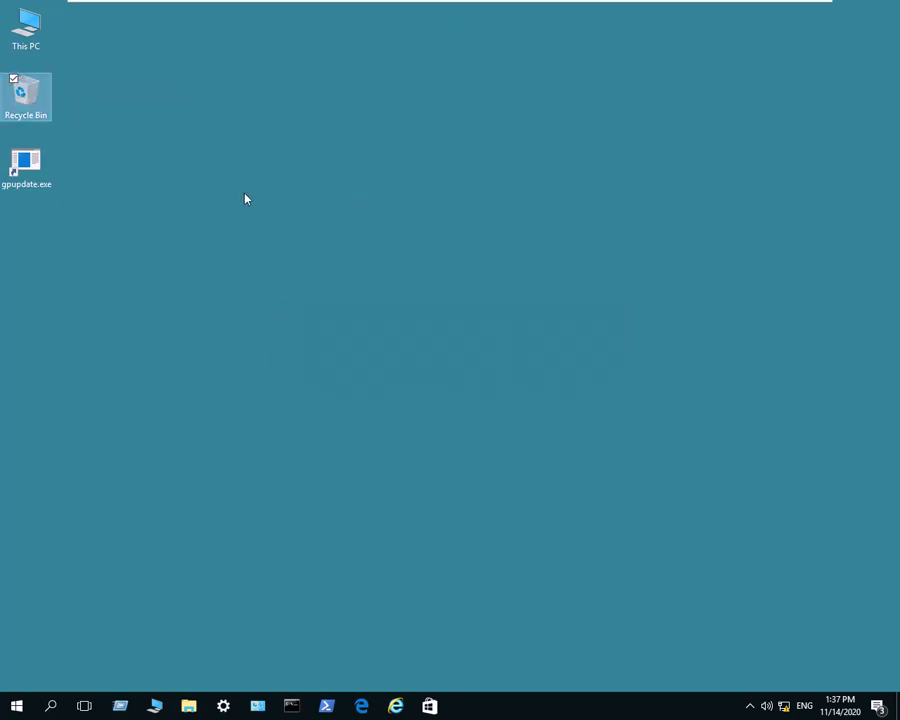
Step: On the PDC(200) machine, open This PC's System page and start Windows activation
mouse_move(468, 14)
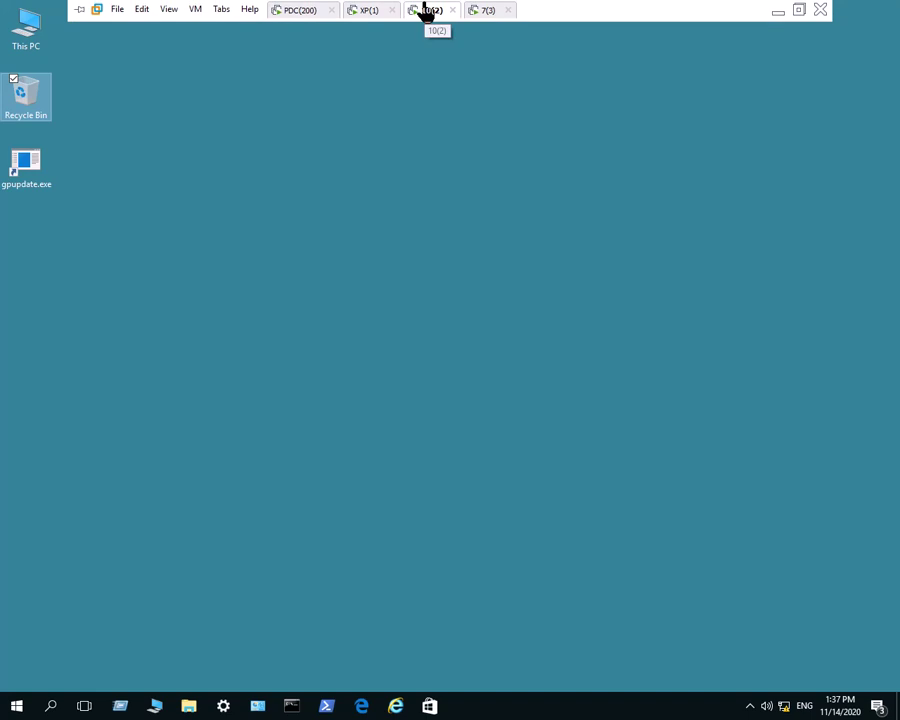
click(300, 12)
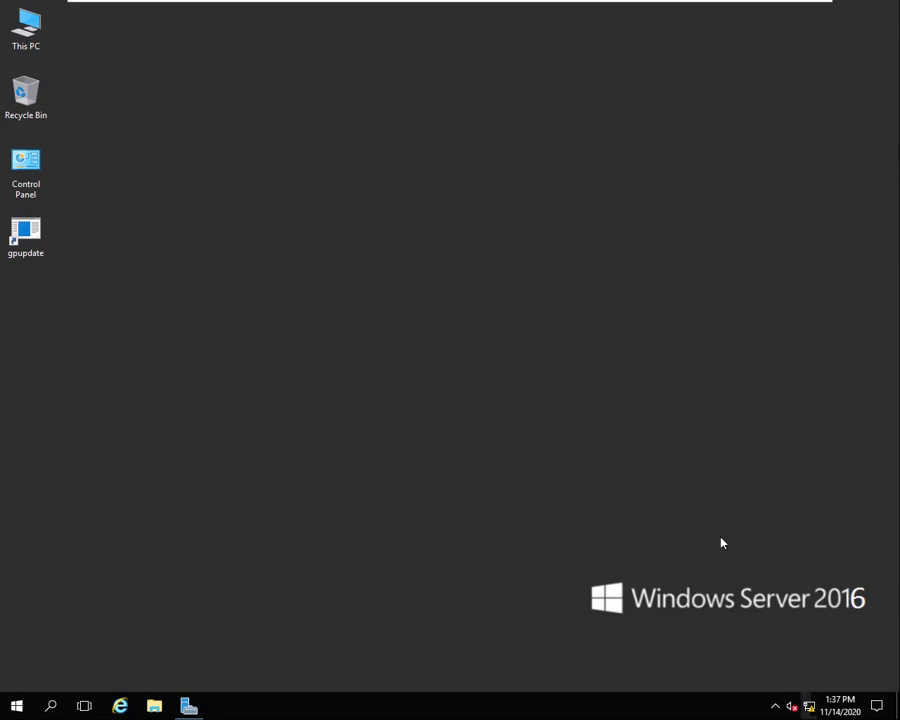
right_click(22, 31)
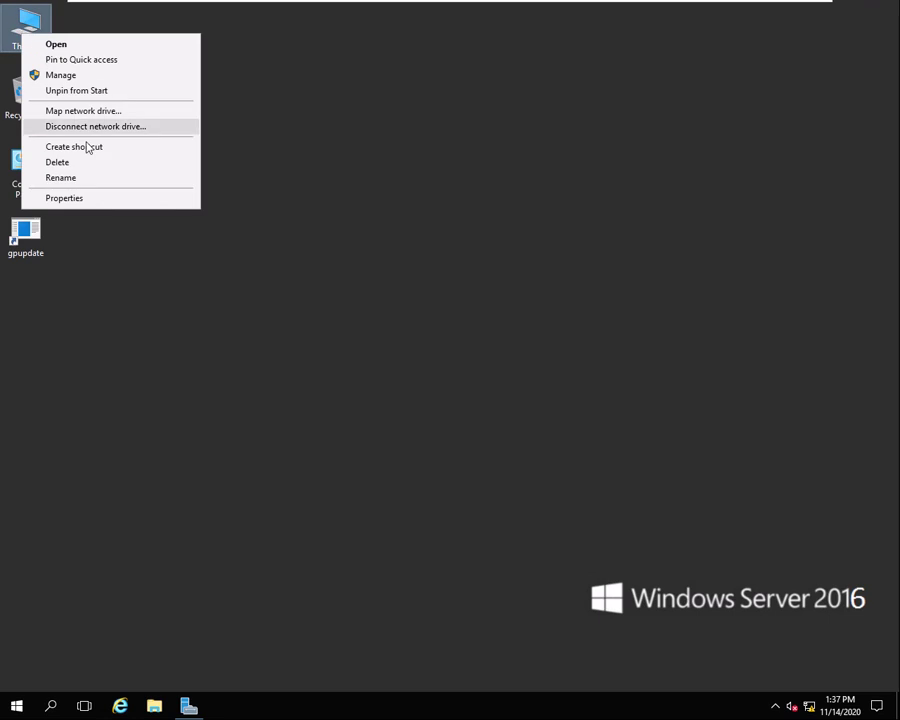
click(92, 197)
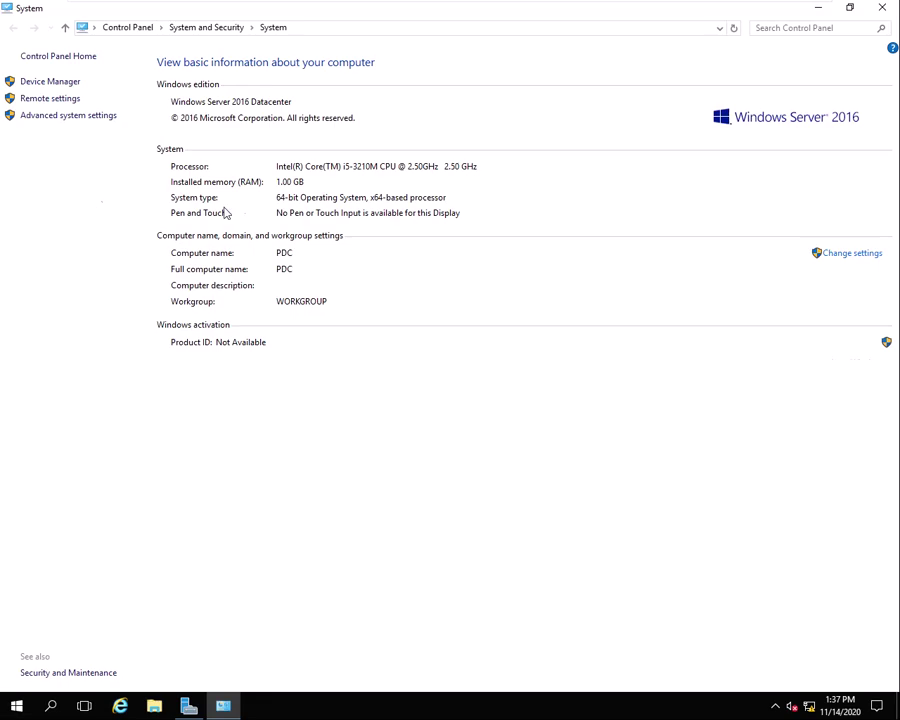
click(882, 7)
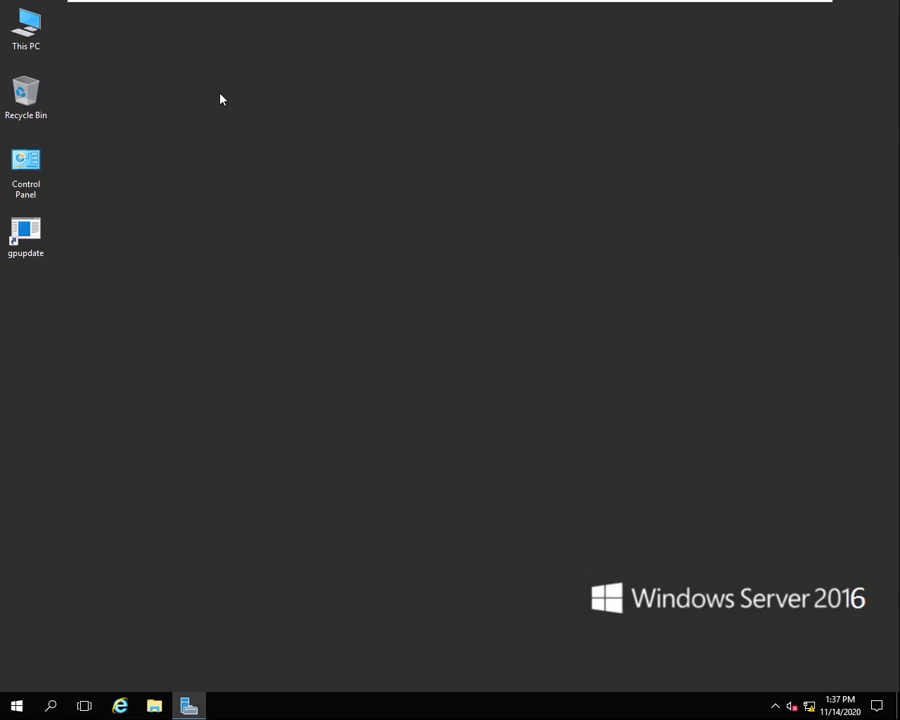
right_click(30, 30)
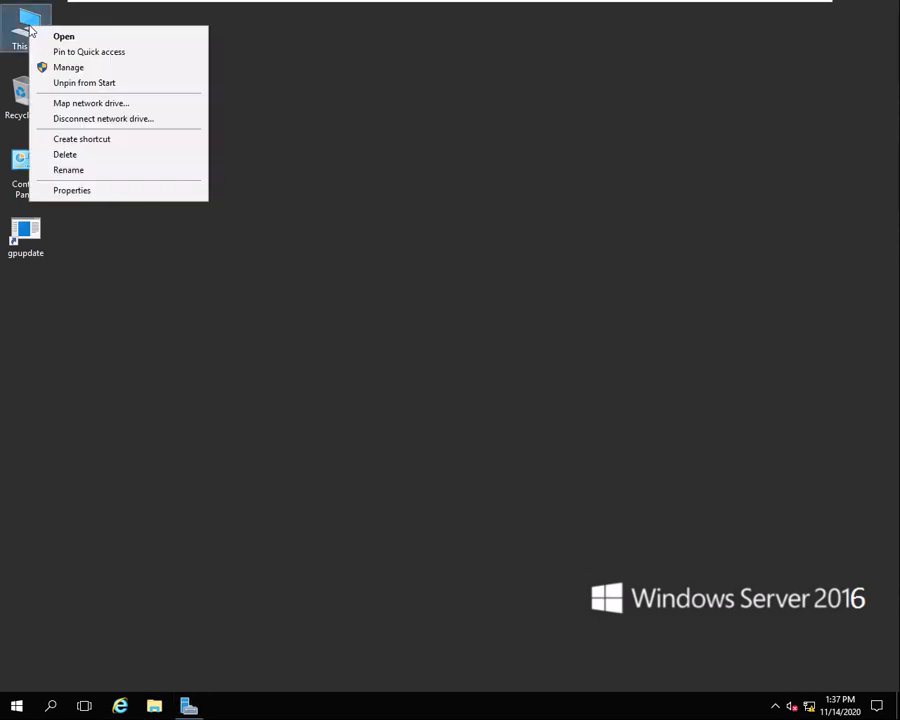
click(78, 190)
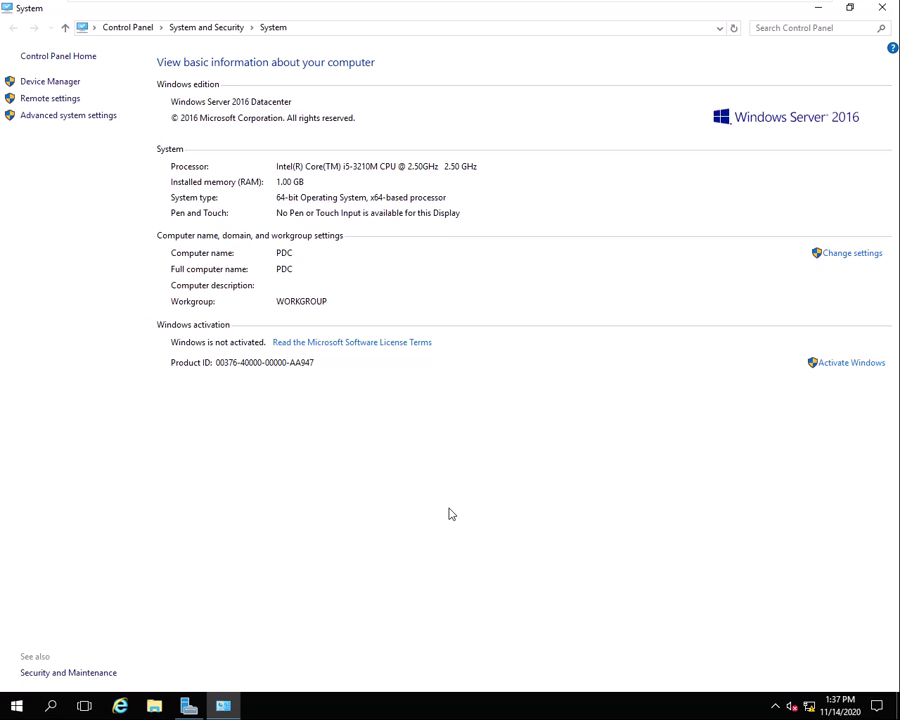
click(834, 363)
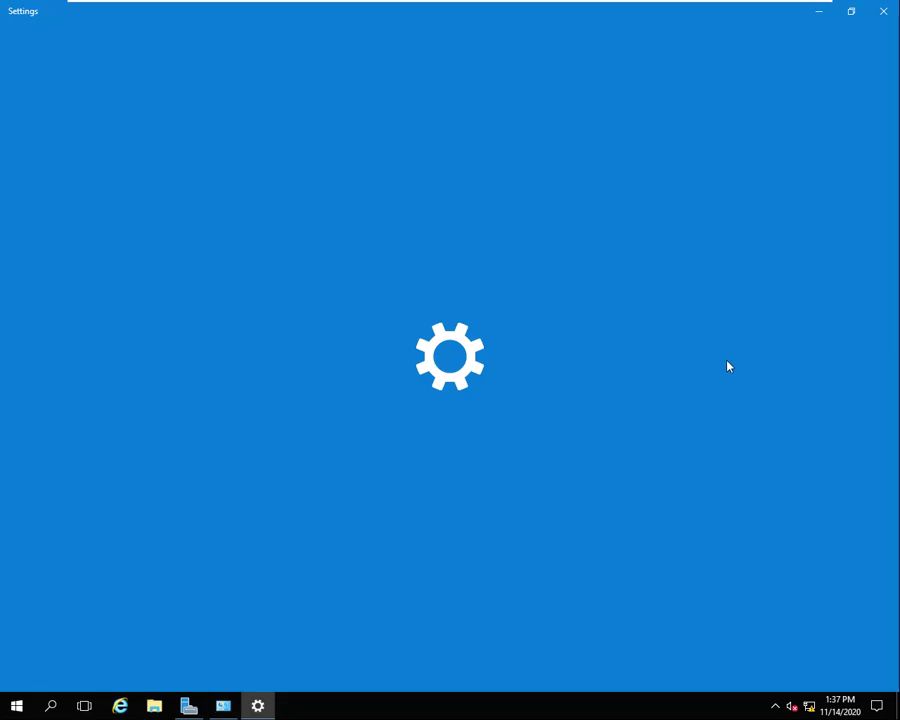
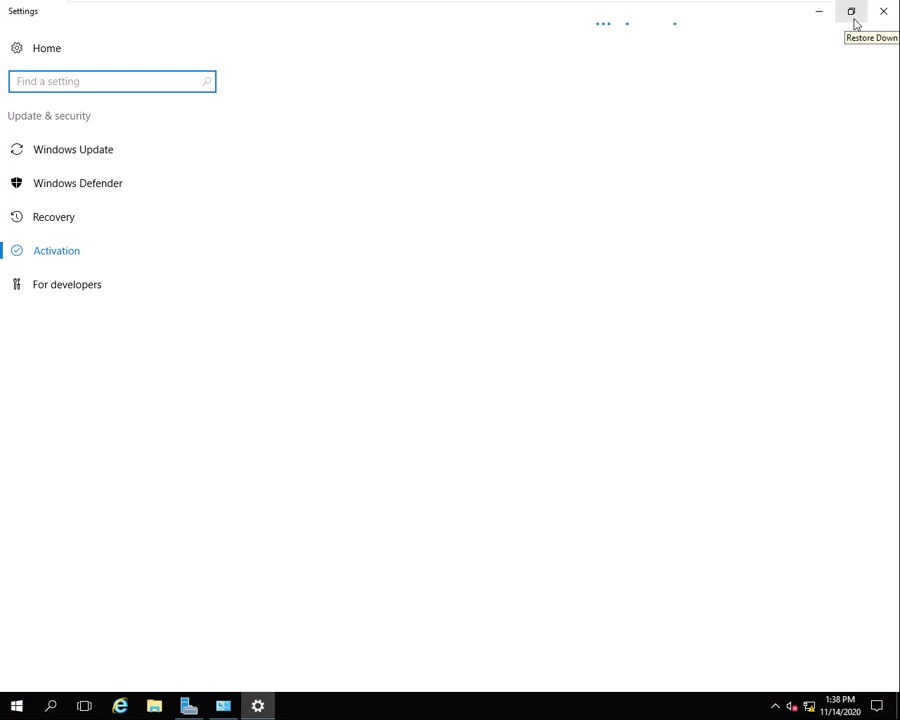
Step: Restore and close the server VM's Settings and System windows
click(853, 20)
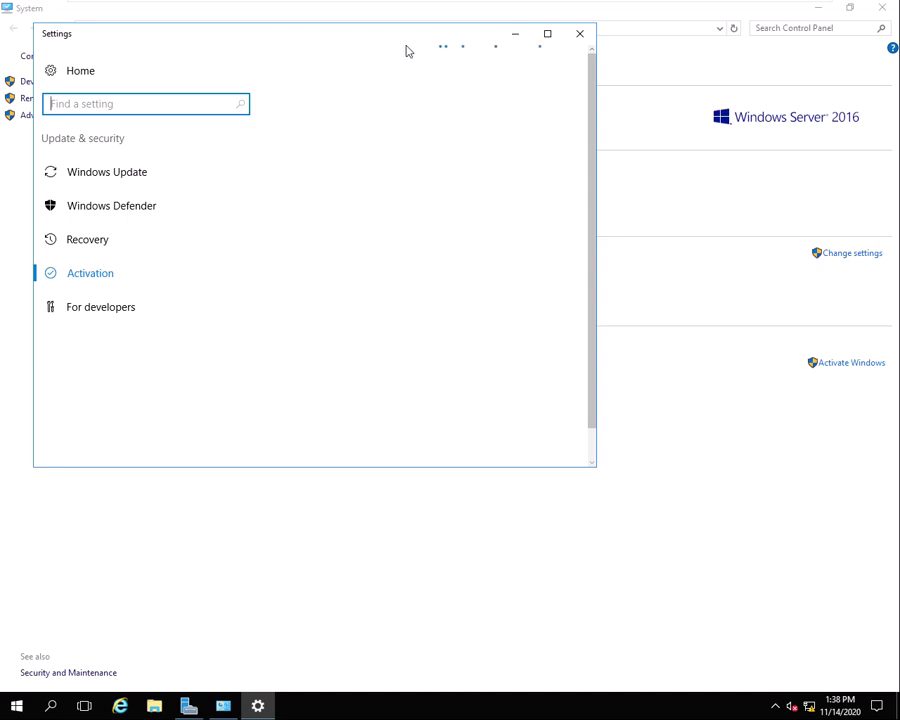
click(886, 9)
click(886, 9)
drag(462, 40, 579, 71)
click(697, 65)
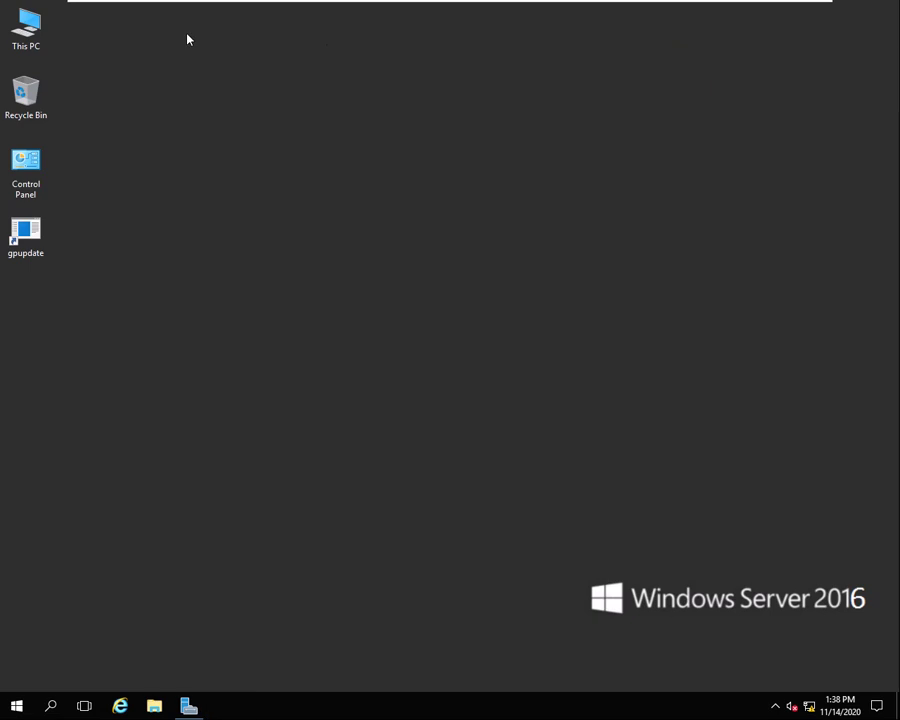
Step: Open the server's System properties and Activation settings, then switch to the 10(2) VM
right_click(32, 18)
click(97, 181)
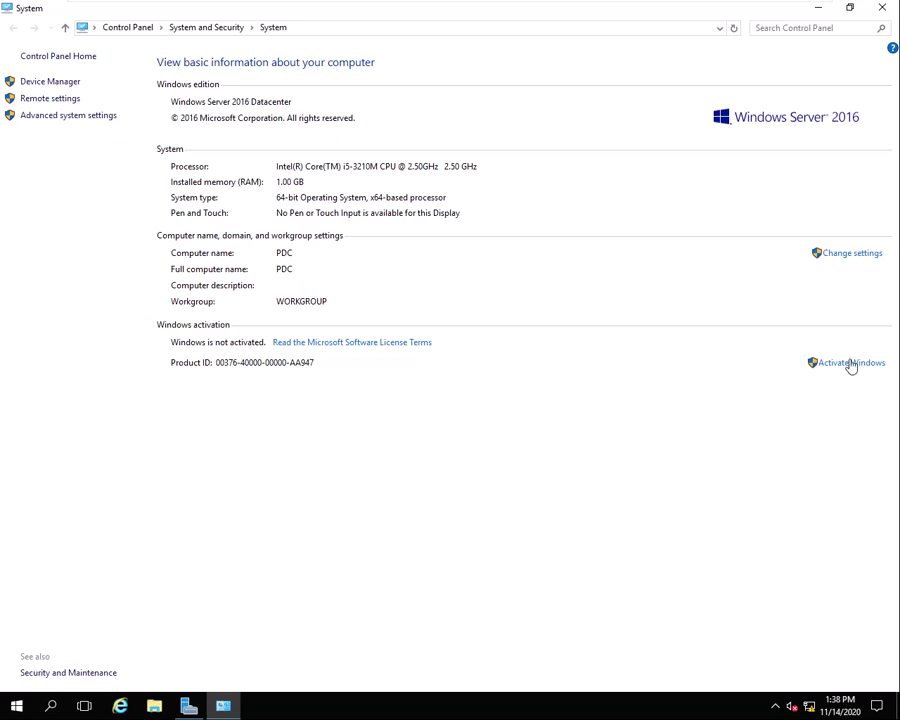
click(850, 364)
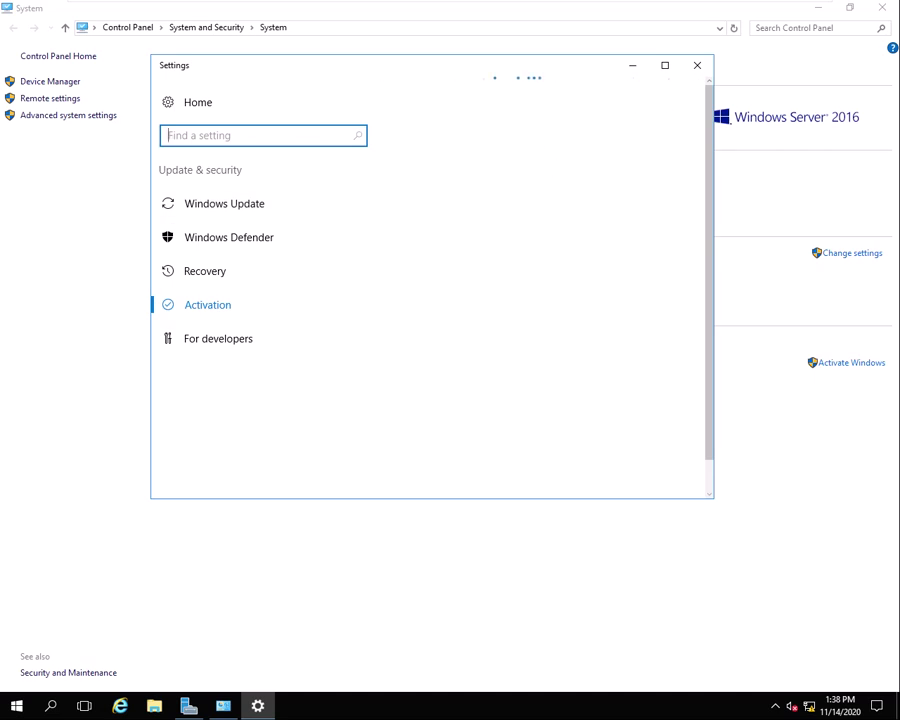
click(432, 10)
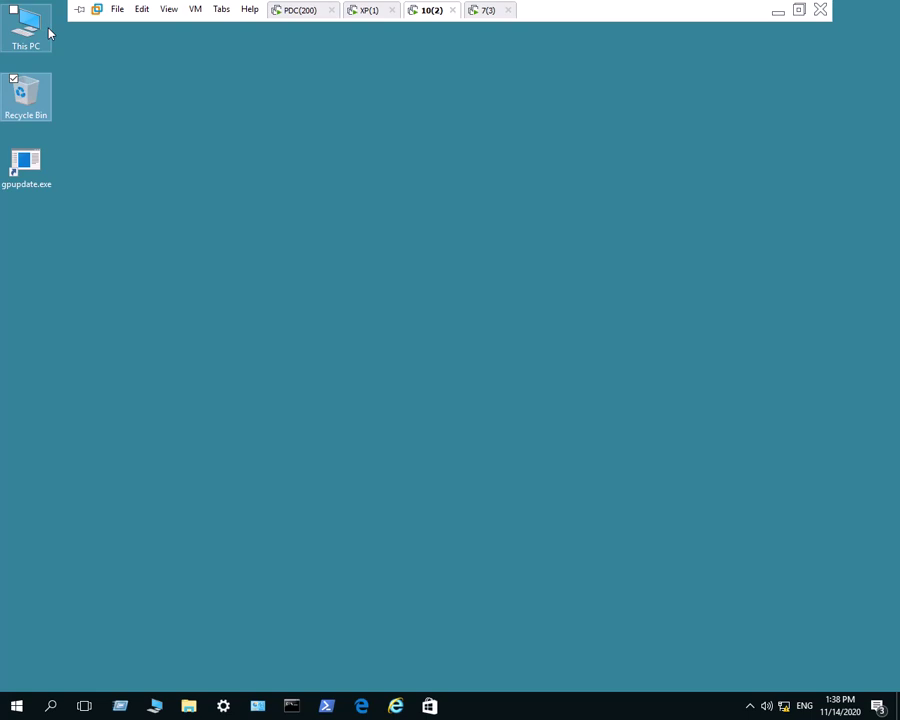
Step: Check Windows 10 activation via System properties, opening Change product key and cancelling it
right_click(34, 28)
click(78, 190)
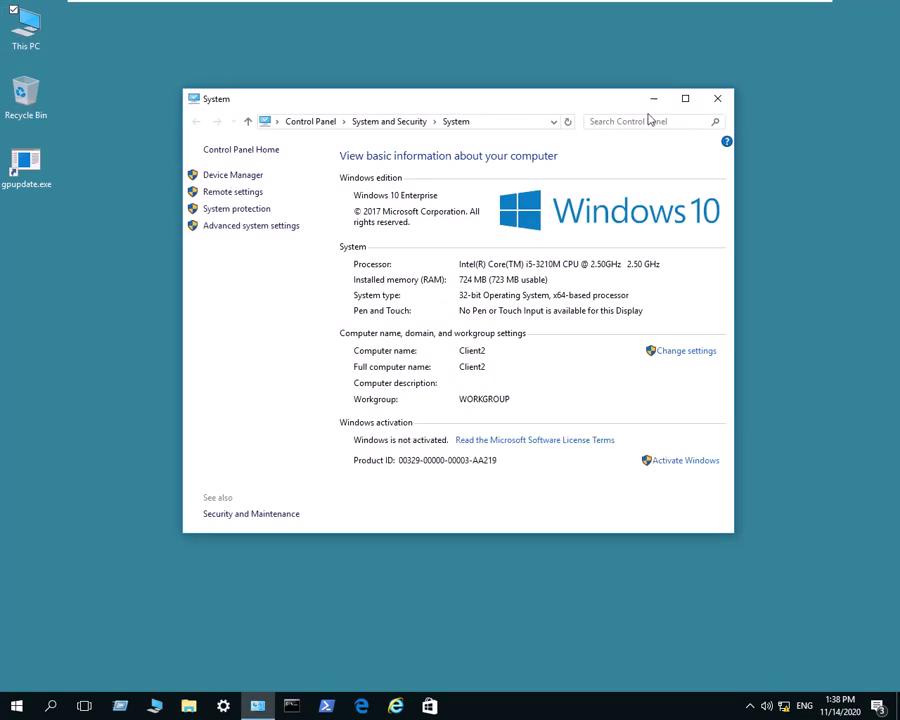
click(685, 98)
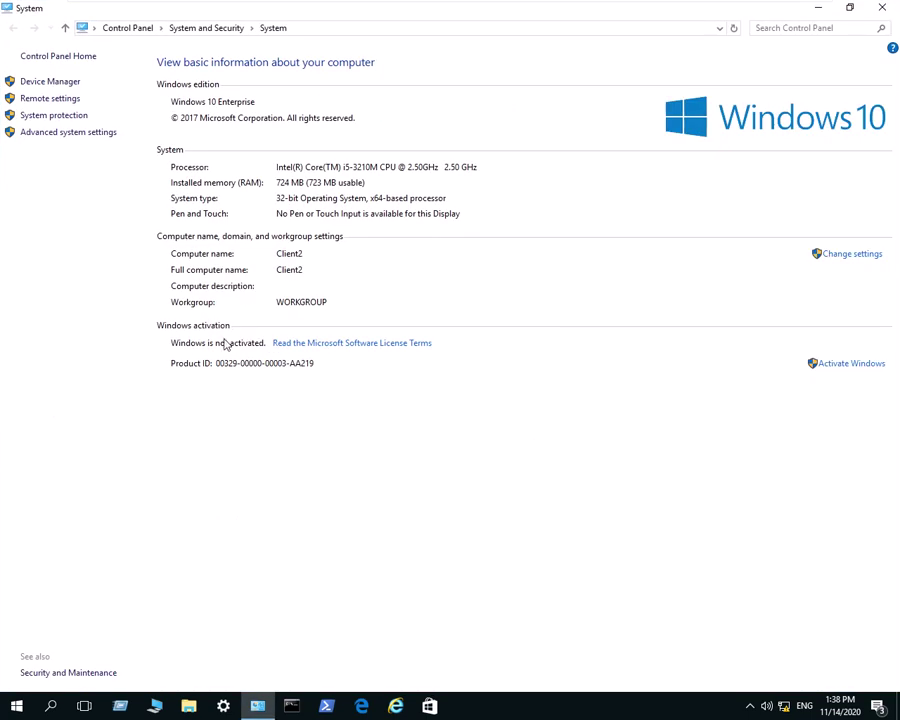
click(836, 366)
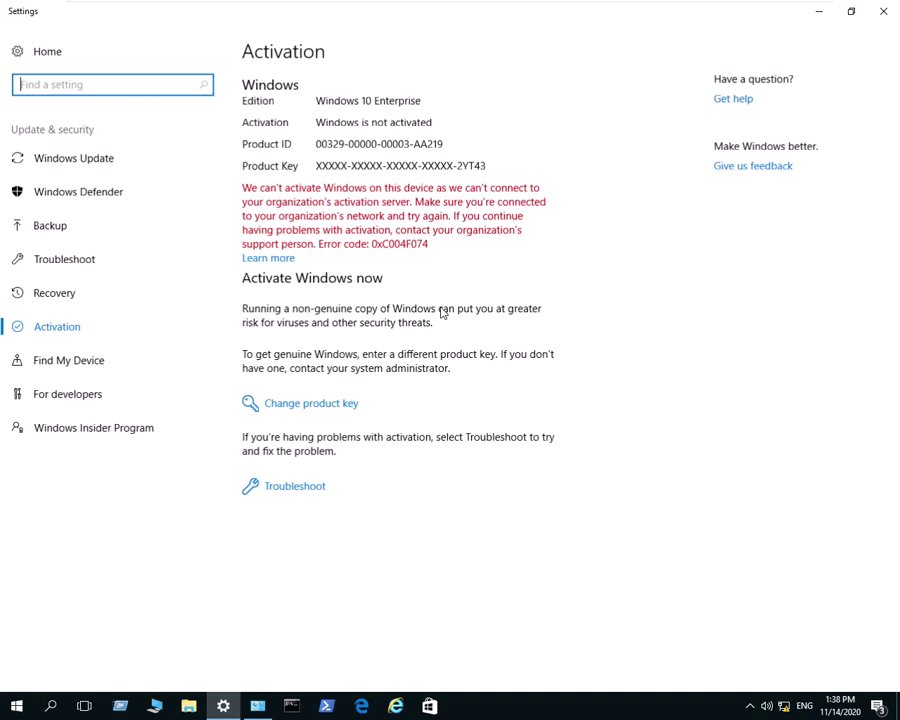
click(311, 404)
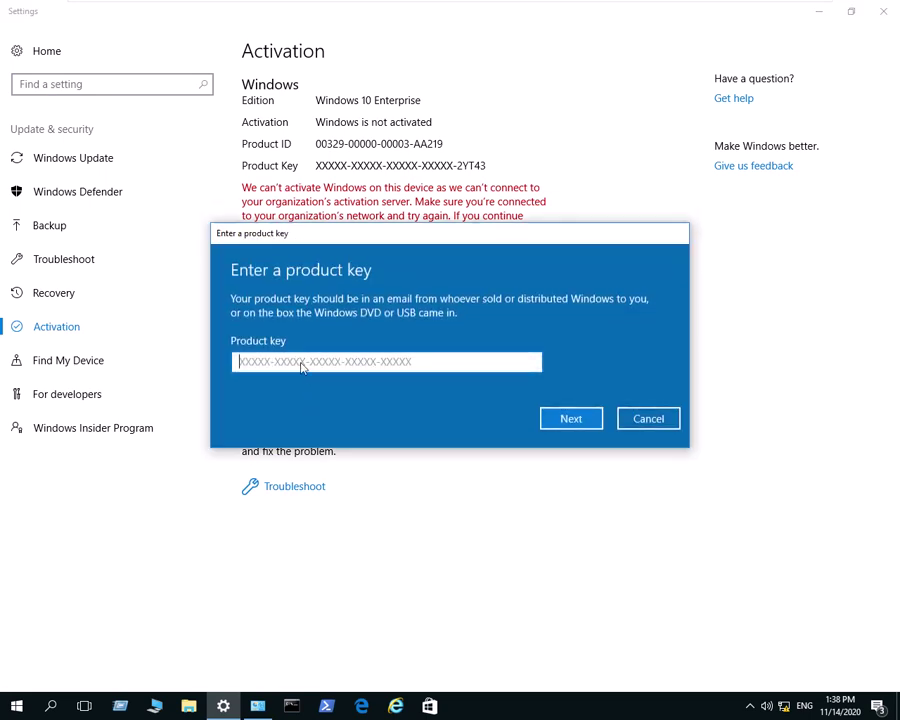
mouse_move(404, 10)
click(634, 417)
Step: Close the Windows 10 activation and System windows and refresh the desktop
click(883, 11)
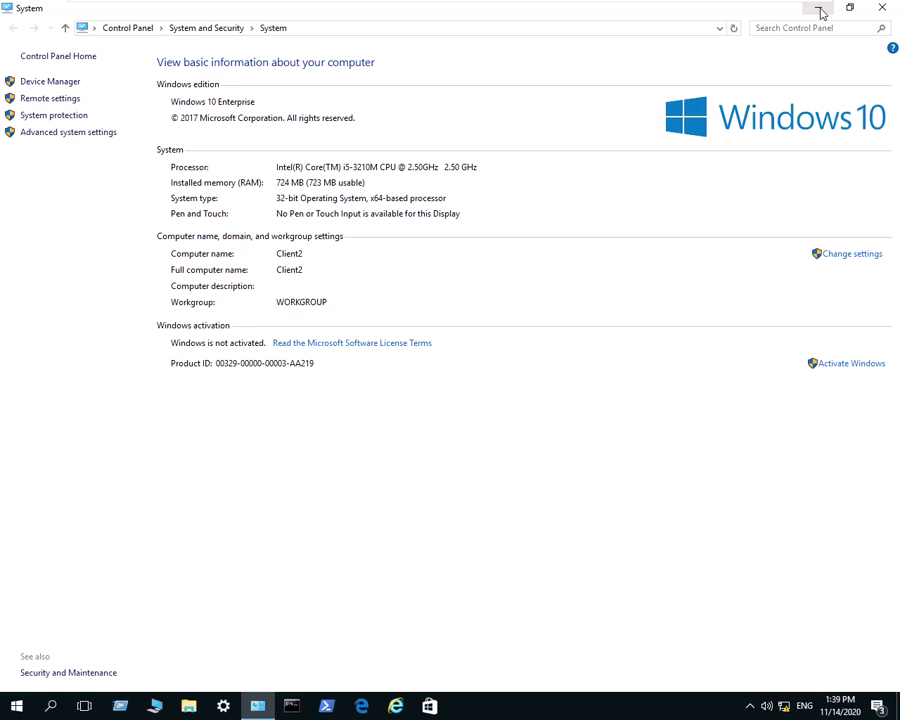
click(884, 8)
right_click(225, 203)
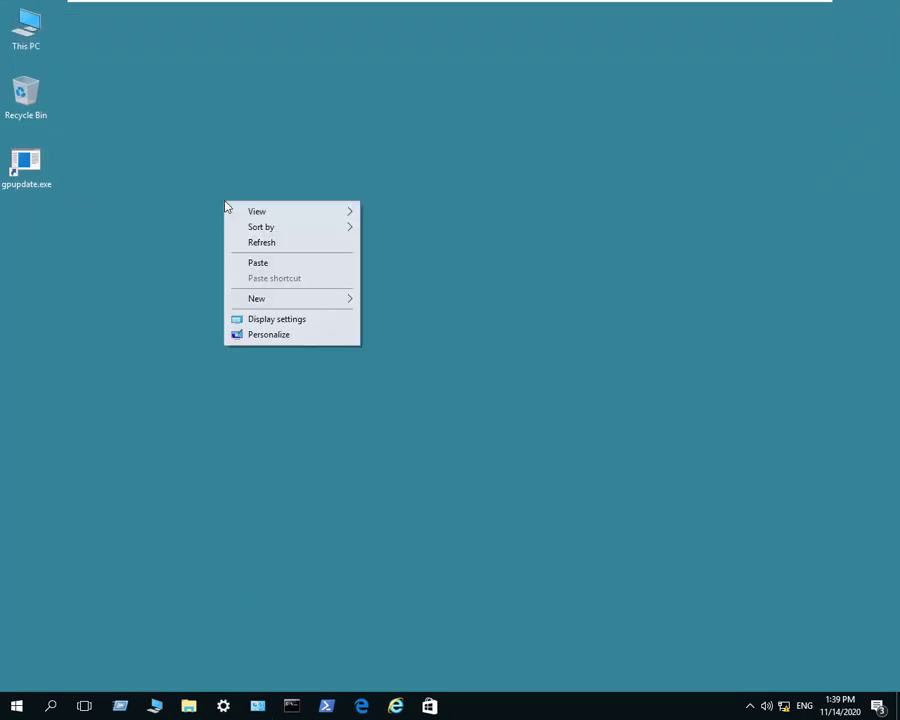
click(278, 241)
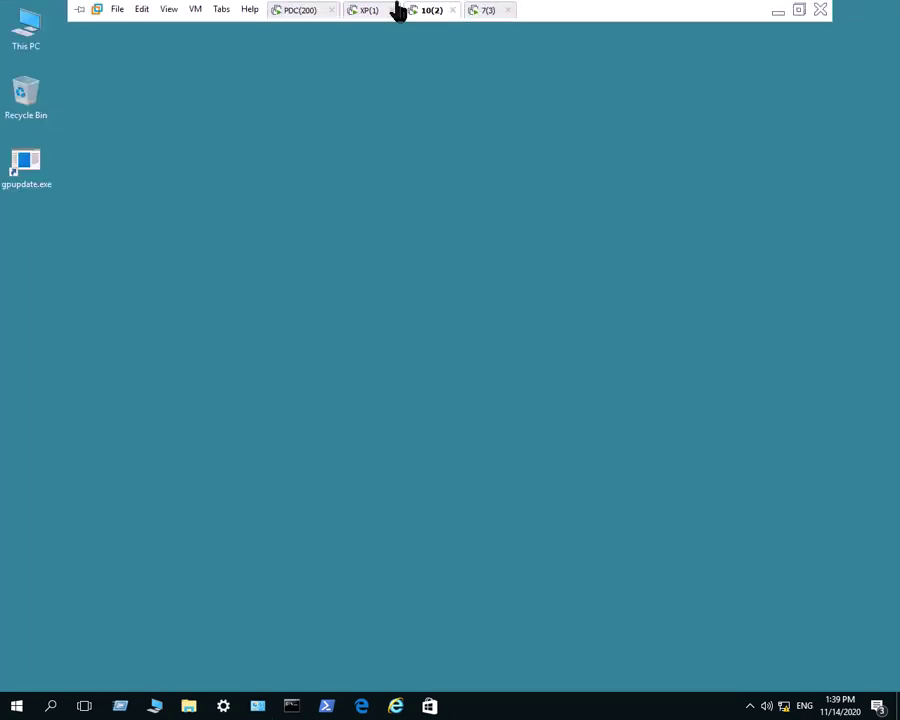
Step: Close the PDC(200) VM's activation and System windows and minimize VMware to the host
click(297, 10)
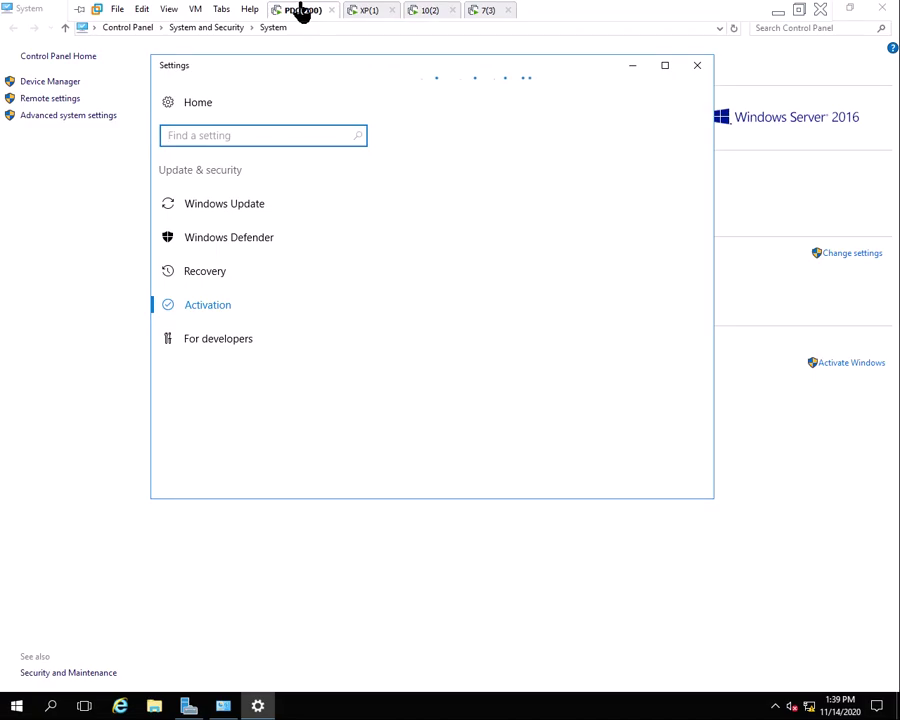
click(696, 65)
click(882, 7)
mouse_move(528, 16)
click(779, 12)
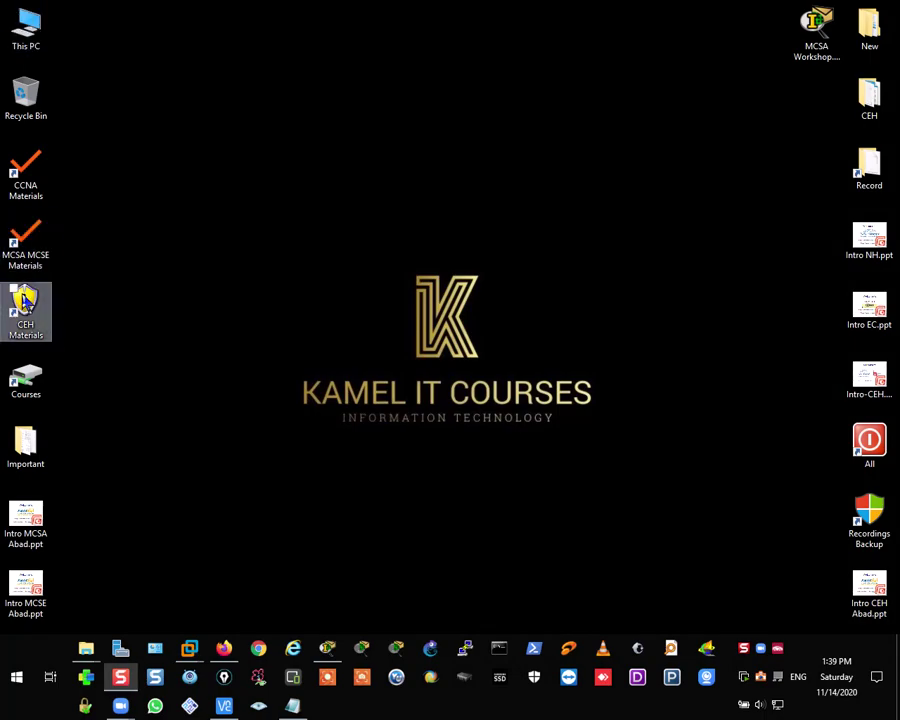
double_click(31, 32)
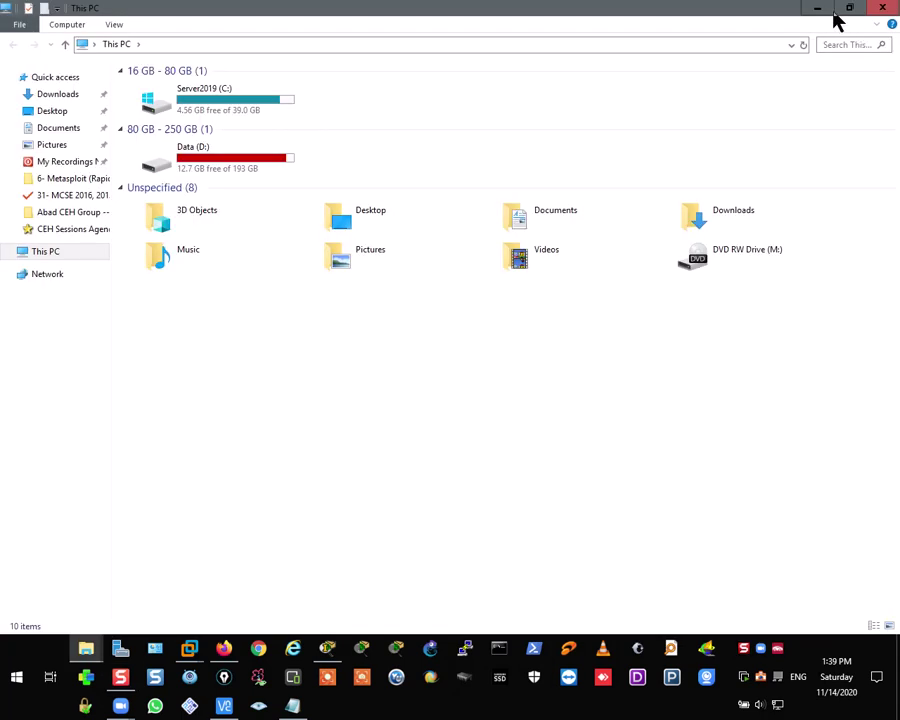
click(817, 8)
click(224, 648)
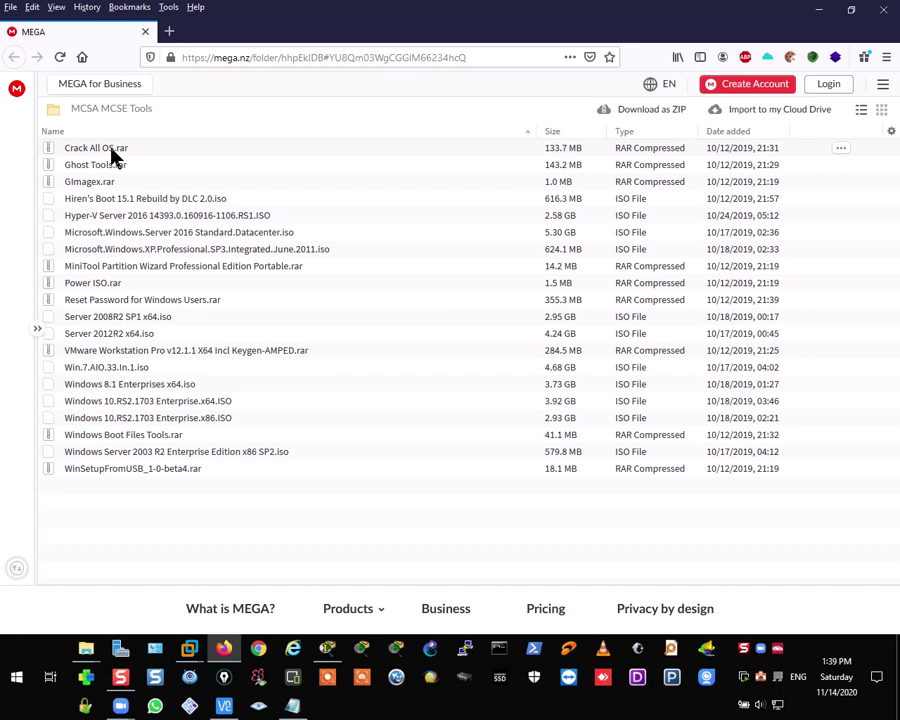
click(816, 10)
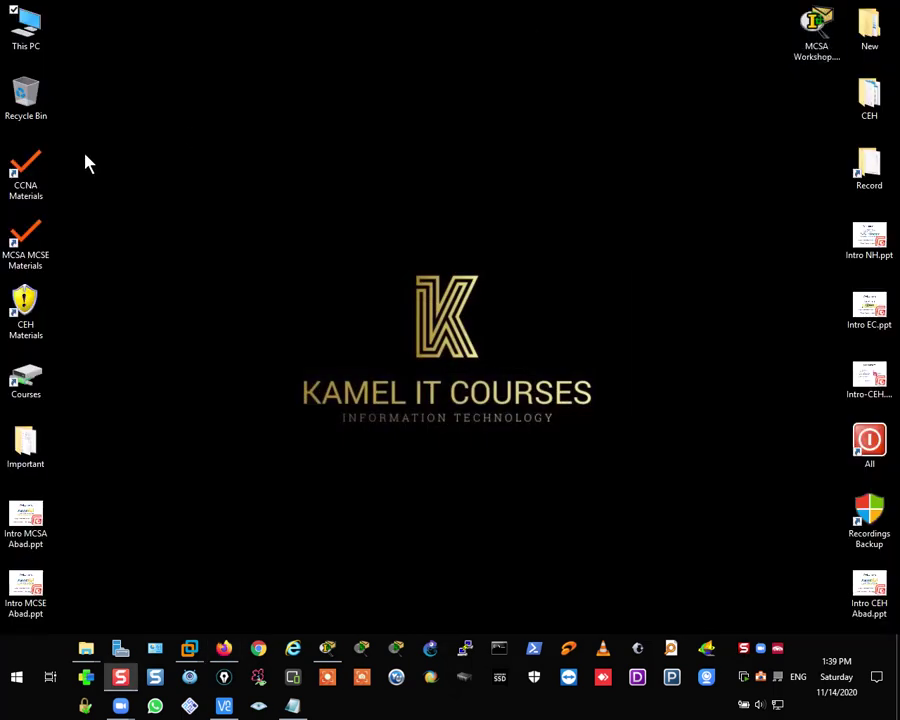
Step: Navigate to MCSA MCSE Materials > 3- Tools > 5- Crack All OS > 3- KMSAuto Net 2016 v1.4.7
double_click(30, 240)
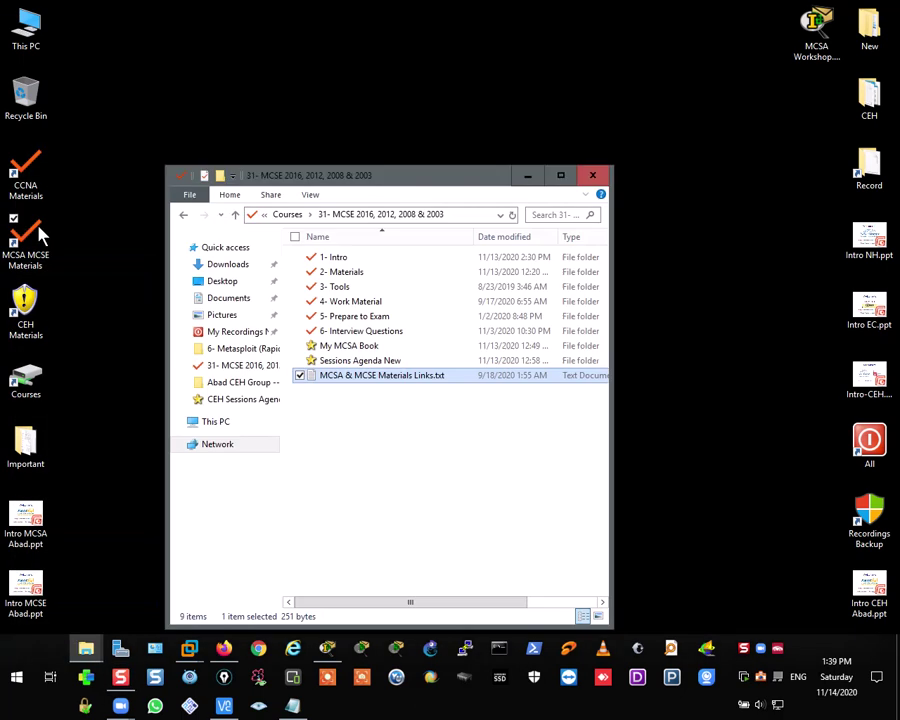
click(560, 176)
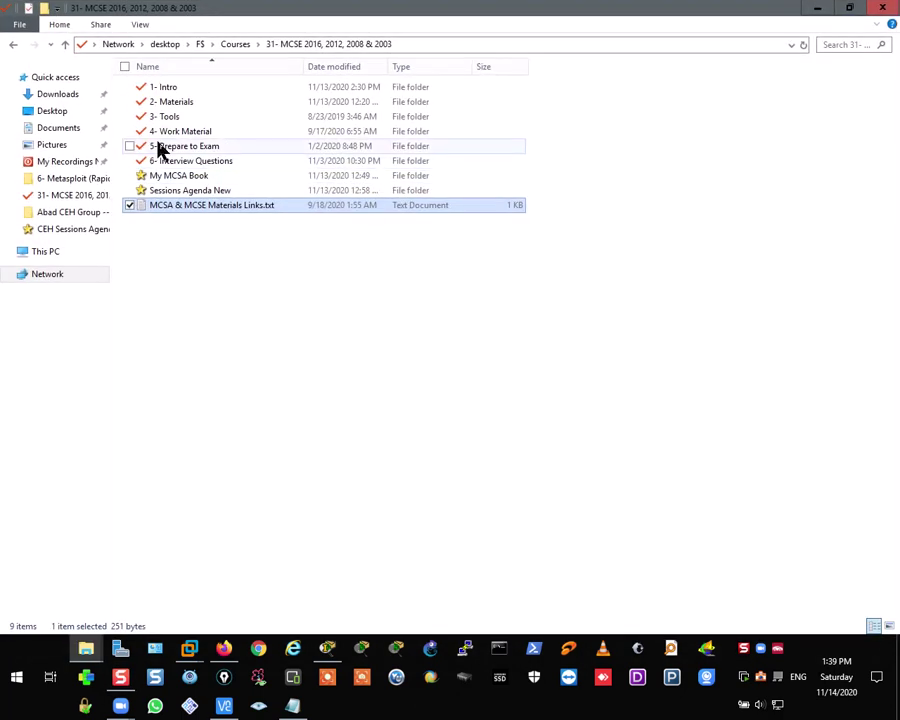
click(167, 118)
double_click(167, 118)
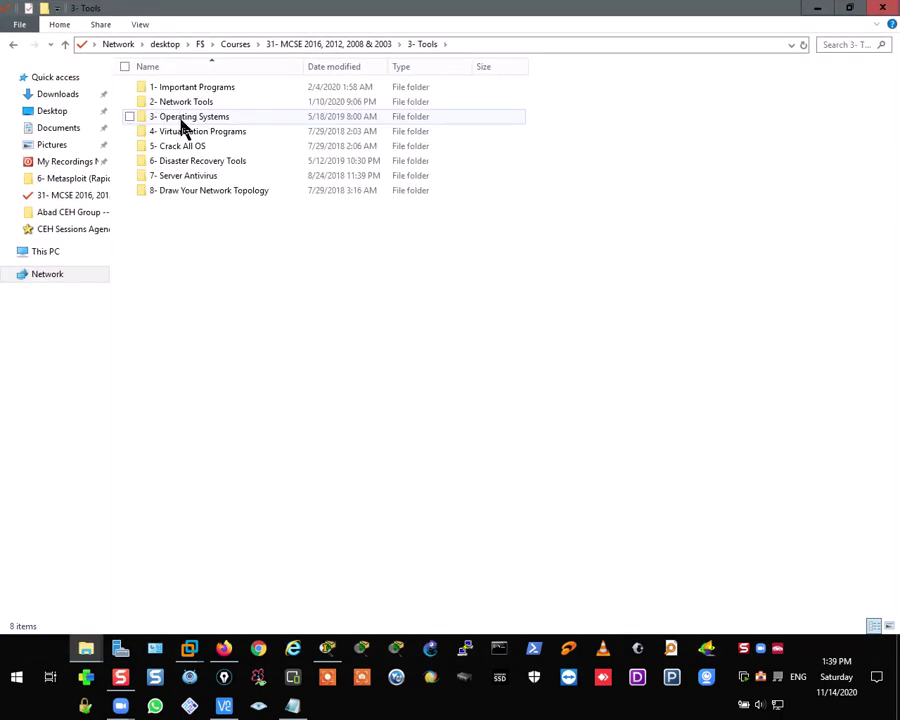
double_click(179, 148)
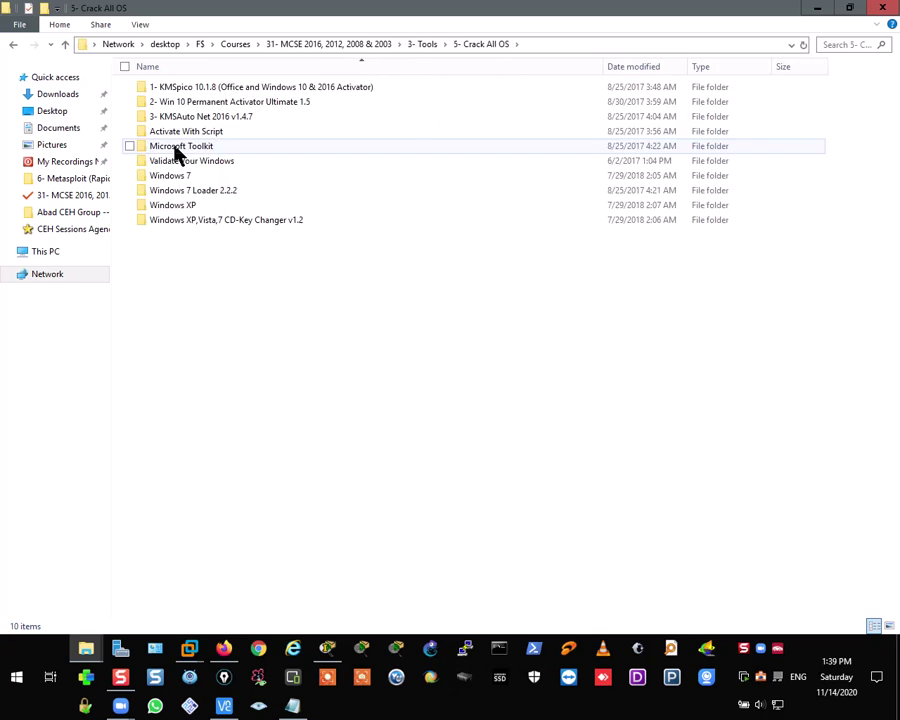
click(172, 88)
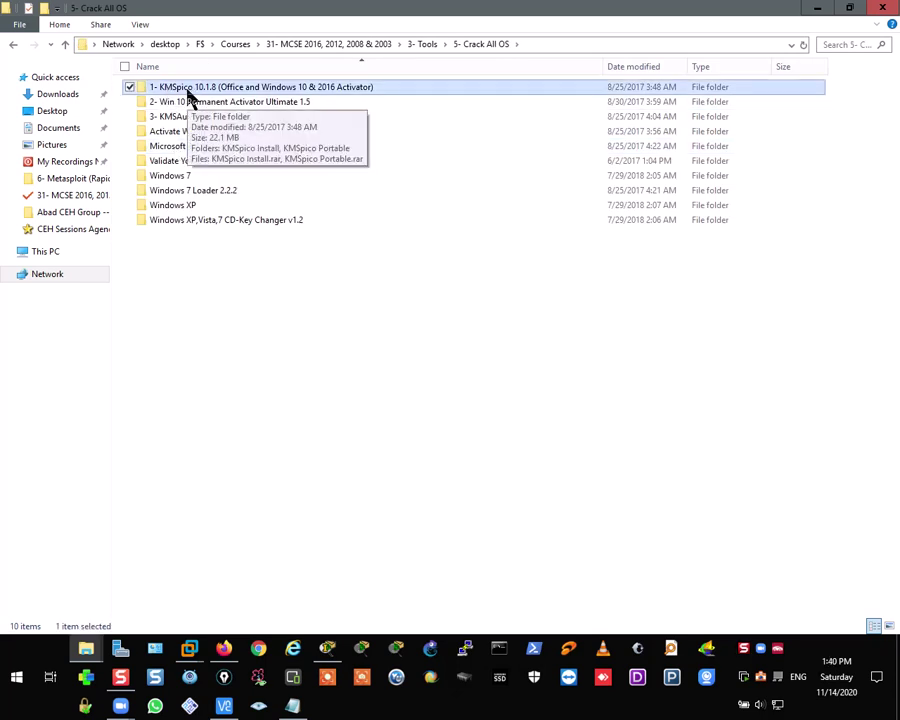
click(183, 118)
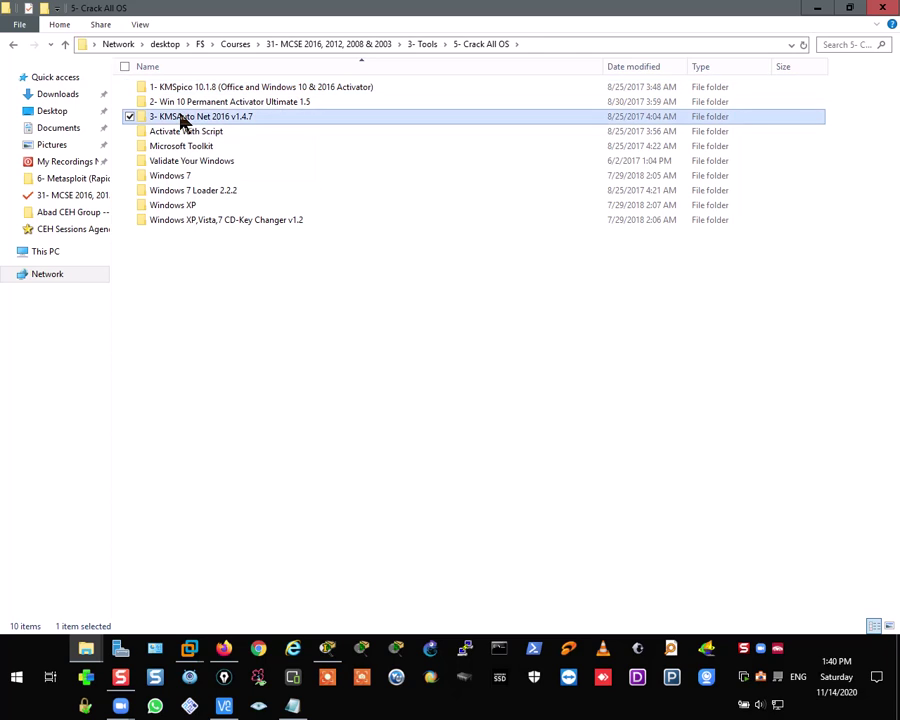
double_click(183, 118)
Step: Copy KMSAuto Net.exe to the clipboard
double_click(172, 90)
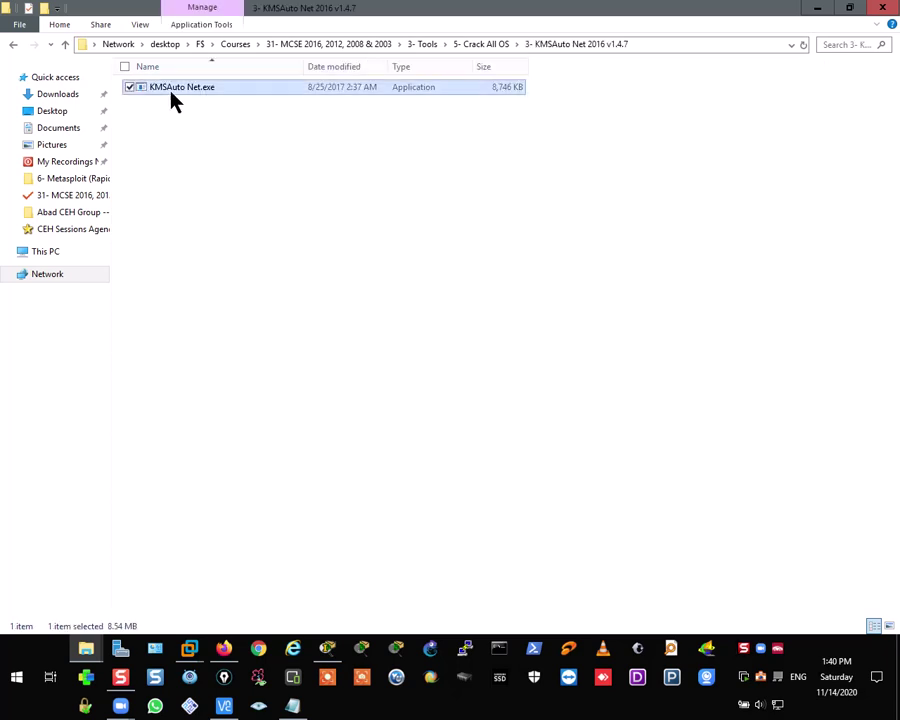
right_click(167, 92)
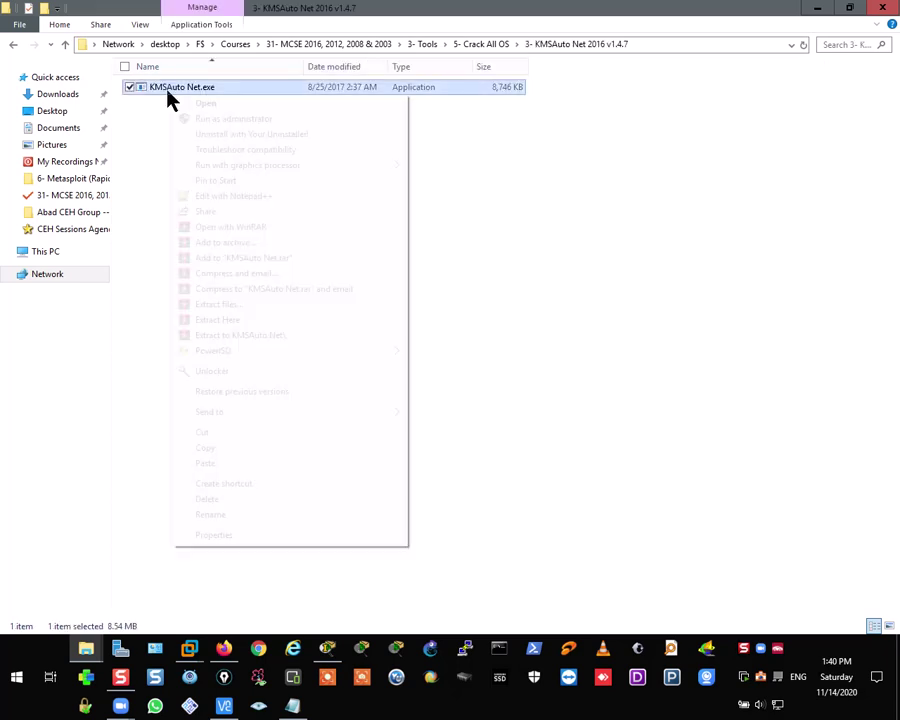
click(220, 449)
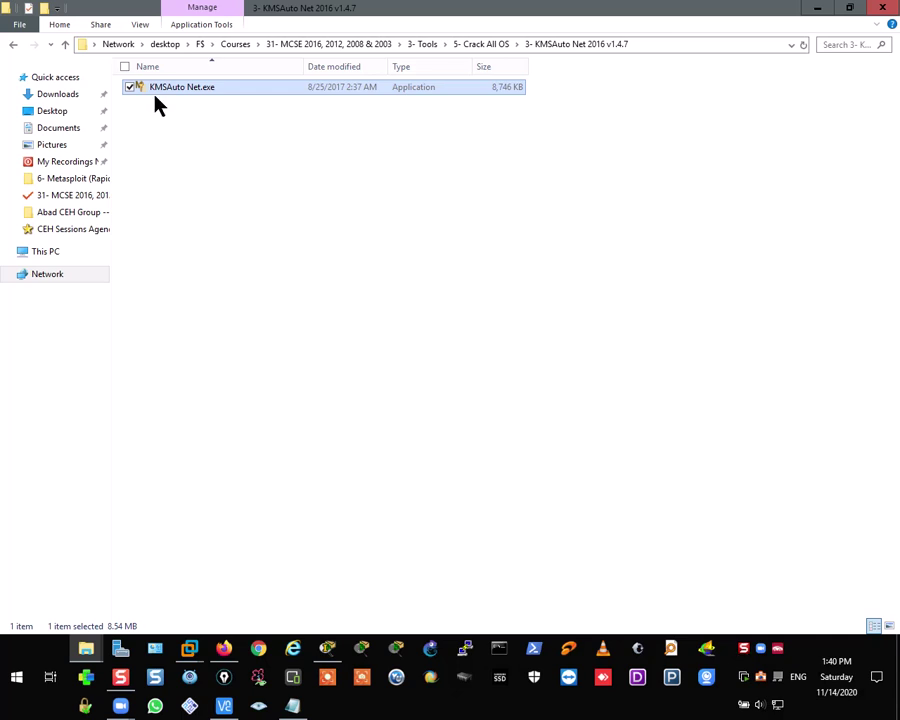
click(192, 650)
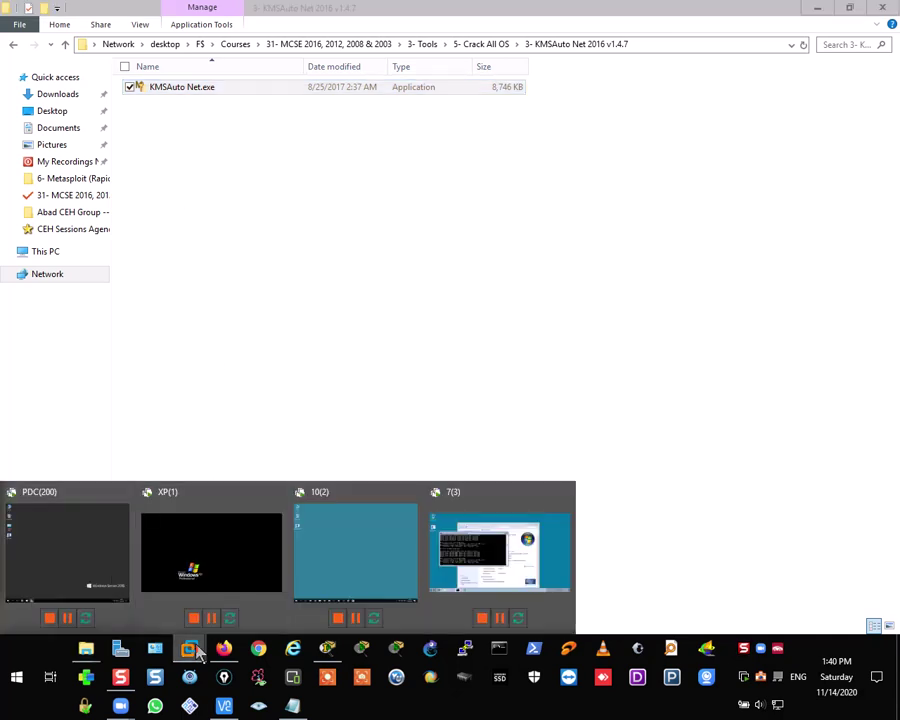
Step: Paste KMSAuto Net.exe onto the Windows Server 2016 VM's desktop
click(108, 576)
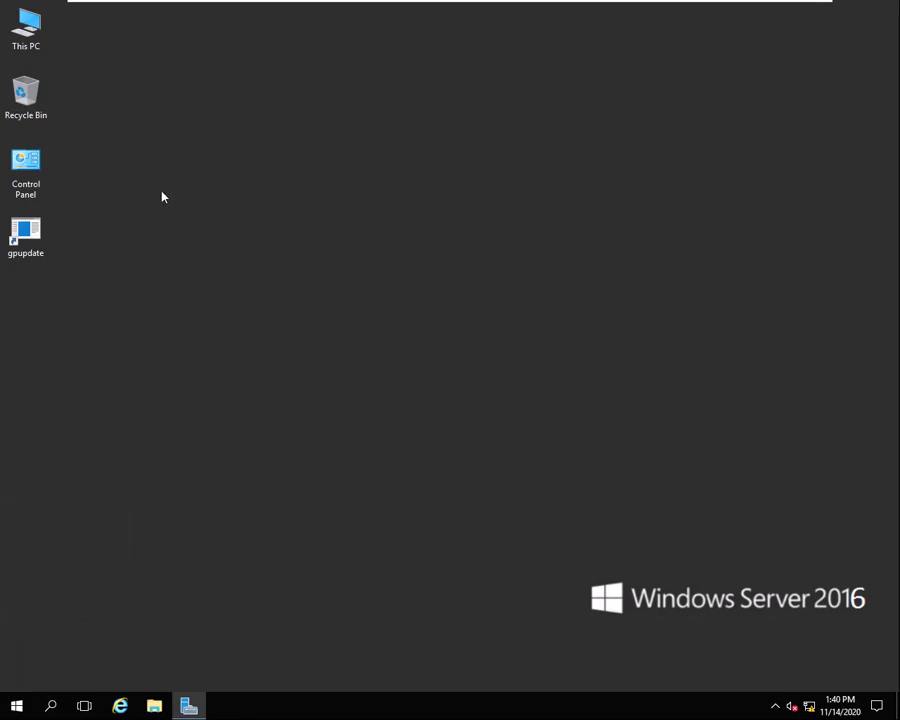
right_click(215, 276)
click(250, 336)
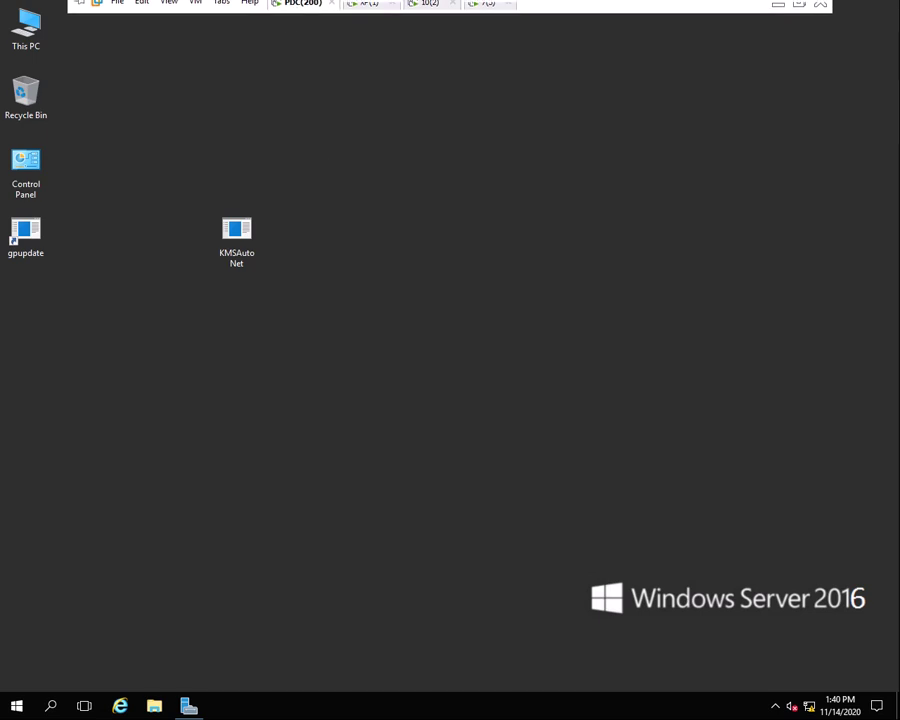
click(290, 12)
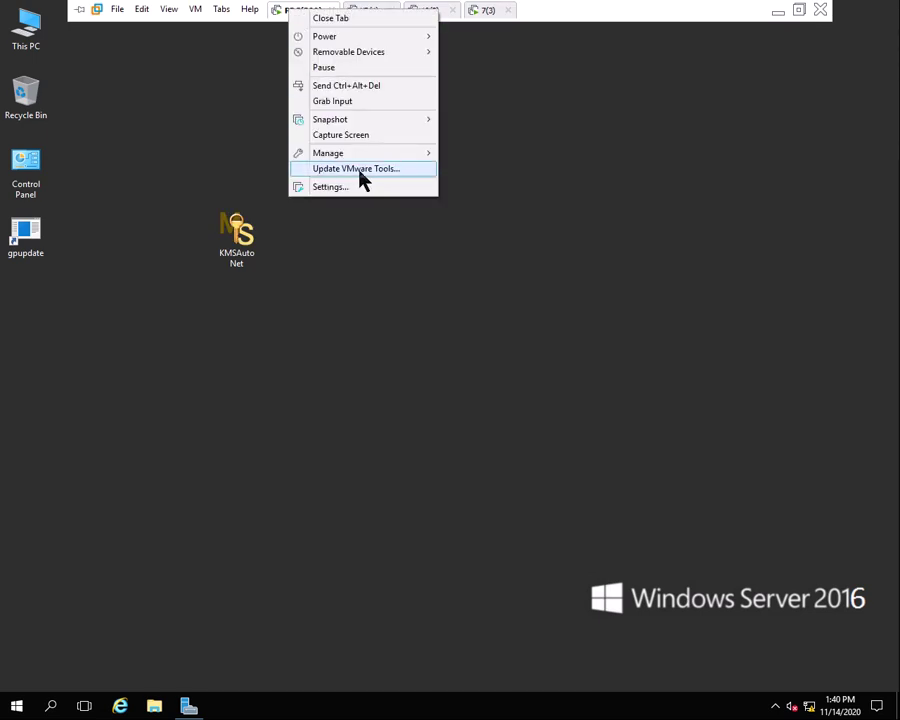
click(344, 302)
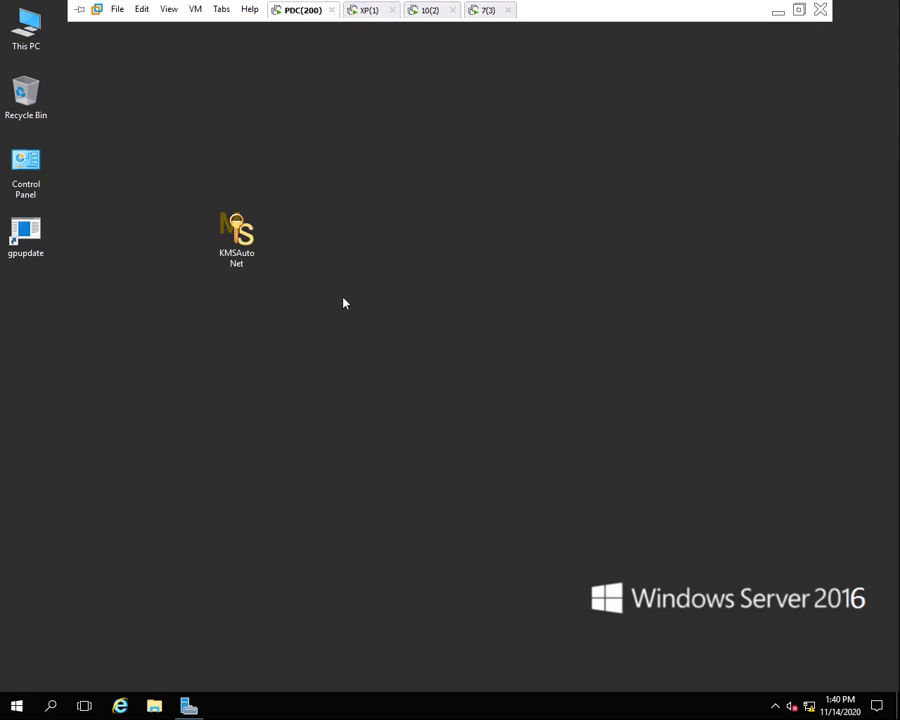
Step: Copy KMSAuto Net.exe again from the host and paste it onto the Windows 10 VM's desktop
click(430, 12)
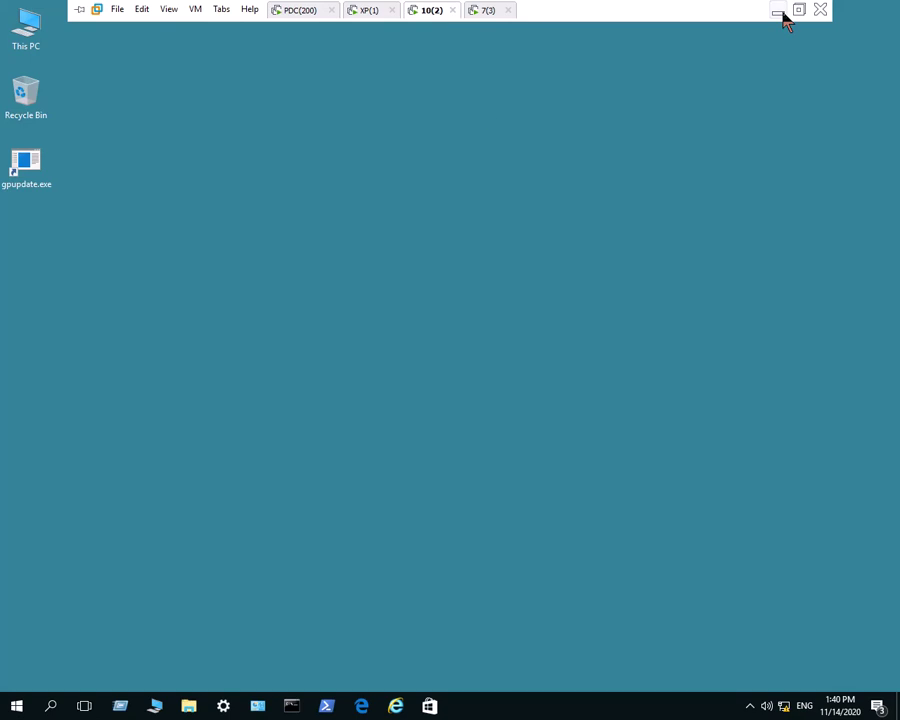
click(780, 12)
click(178, 89)
right_click(178, 92)
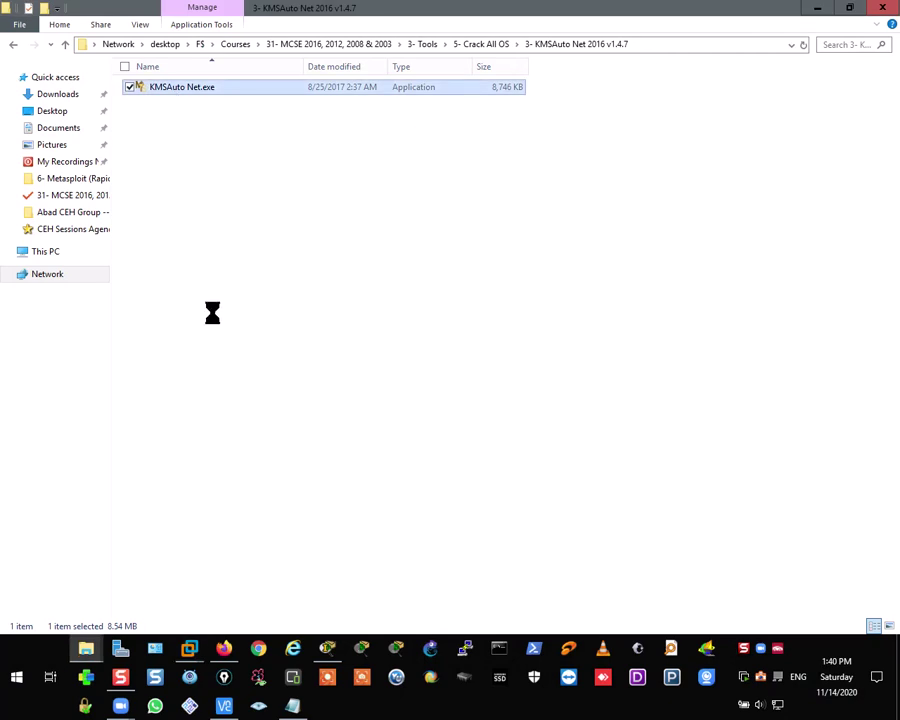
click(226, 445)
click(189, 648)
click(335, 588)
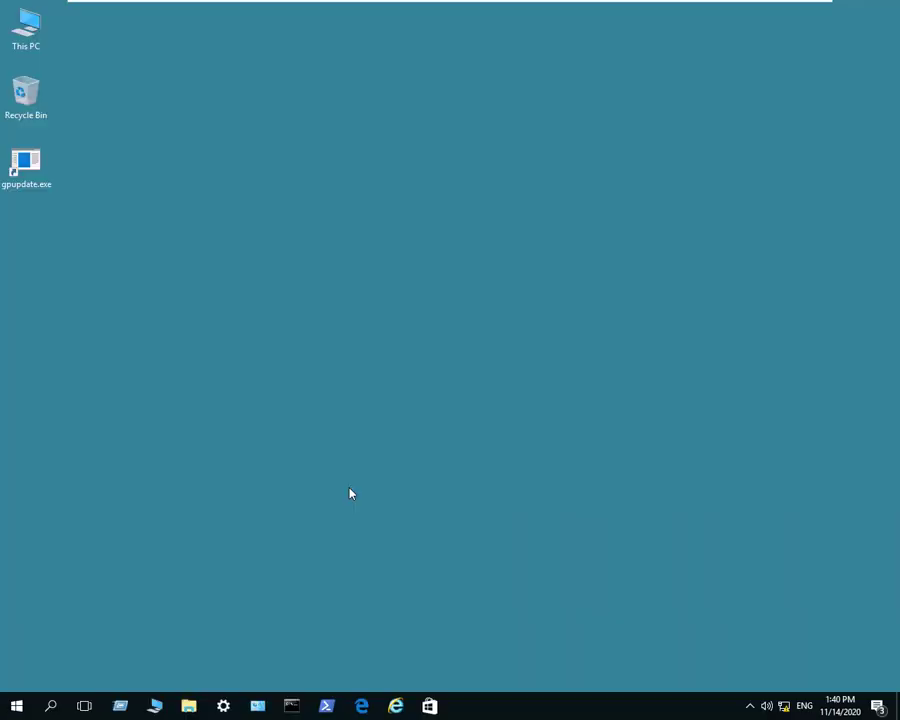
right_click(241, 270)
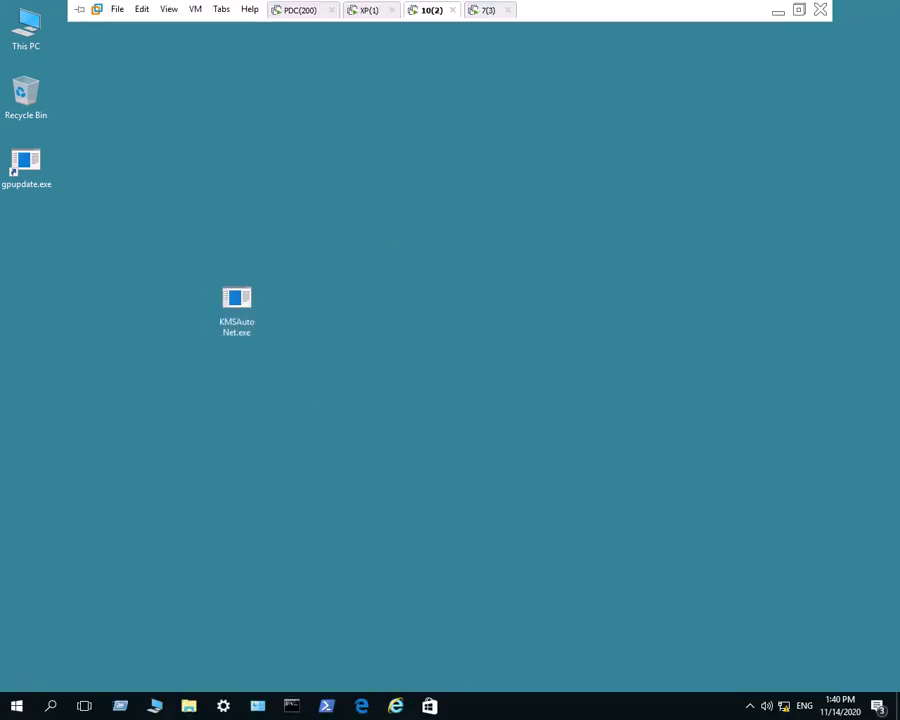
Step: On PDC(200), run KMSAuto Net, close the ReadMe and choose Activation > Activate Windows
click(295, 10)
double_click(240, 230)
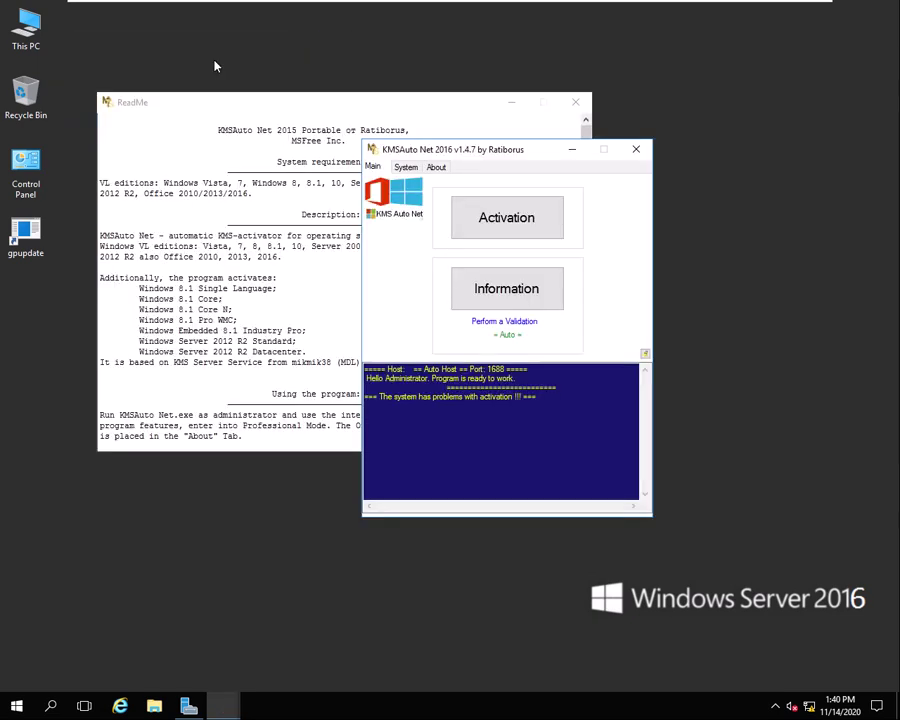
click(575, 102)
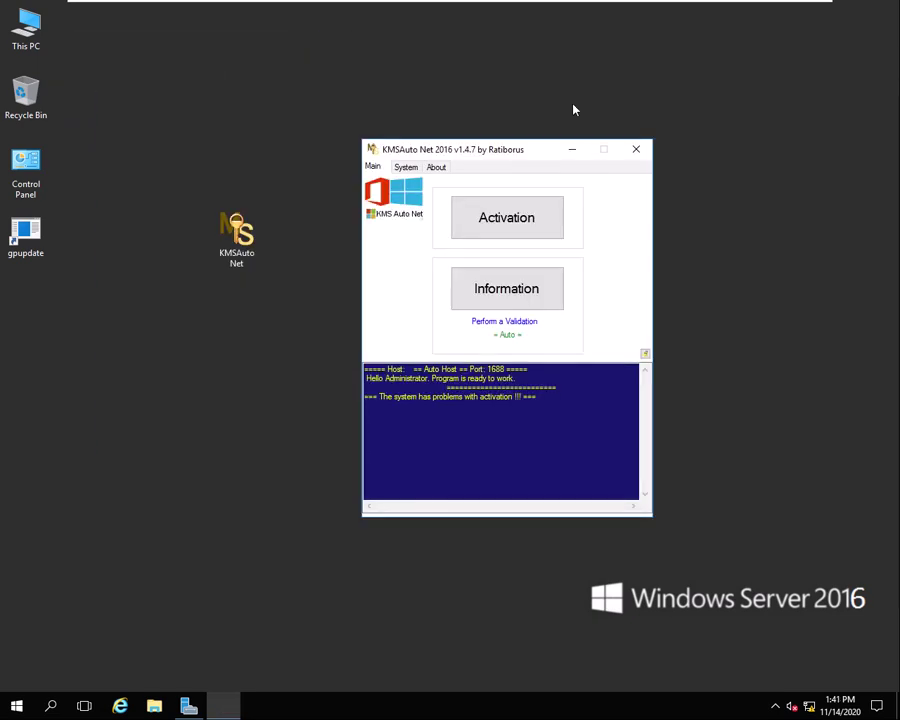
click(499, 213)
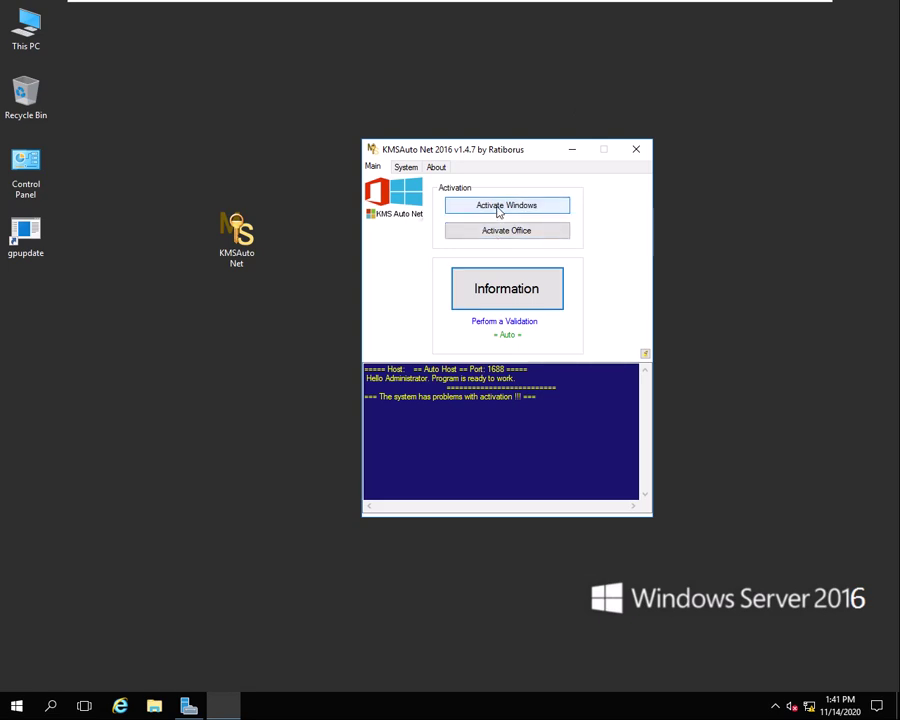
click(498, 208)
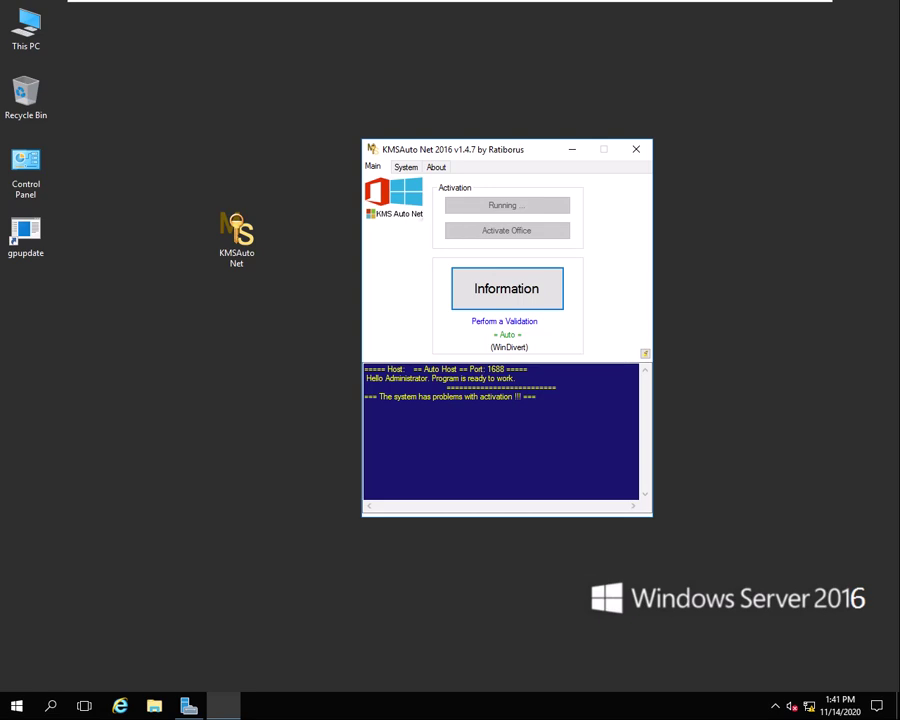
mouse_move(402, 28)
click(428, 12)
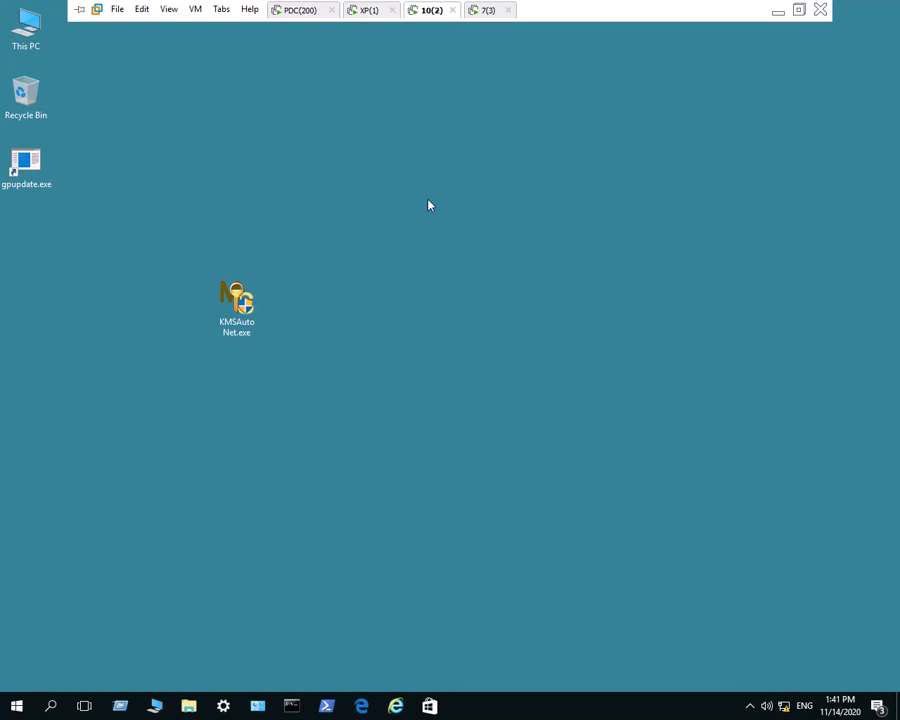
Step: Run KMSAuto Net on Windows 10, approve UAC, start Activate Windows, then return to PDC(200)
click(246, 299)
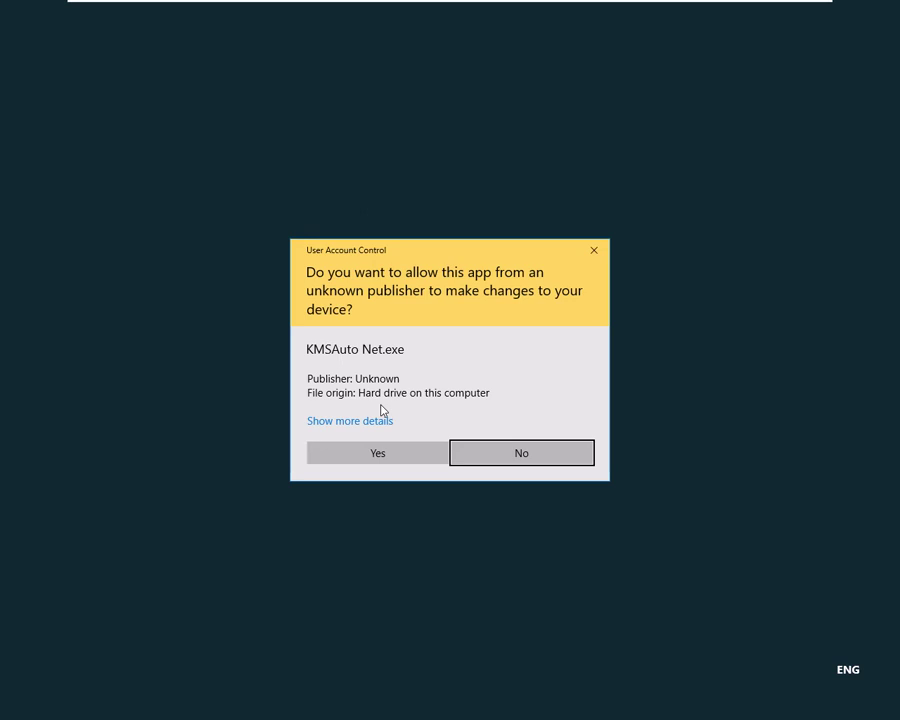
click(377, 450)
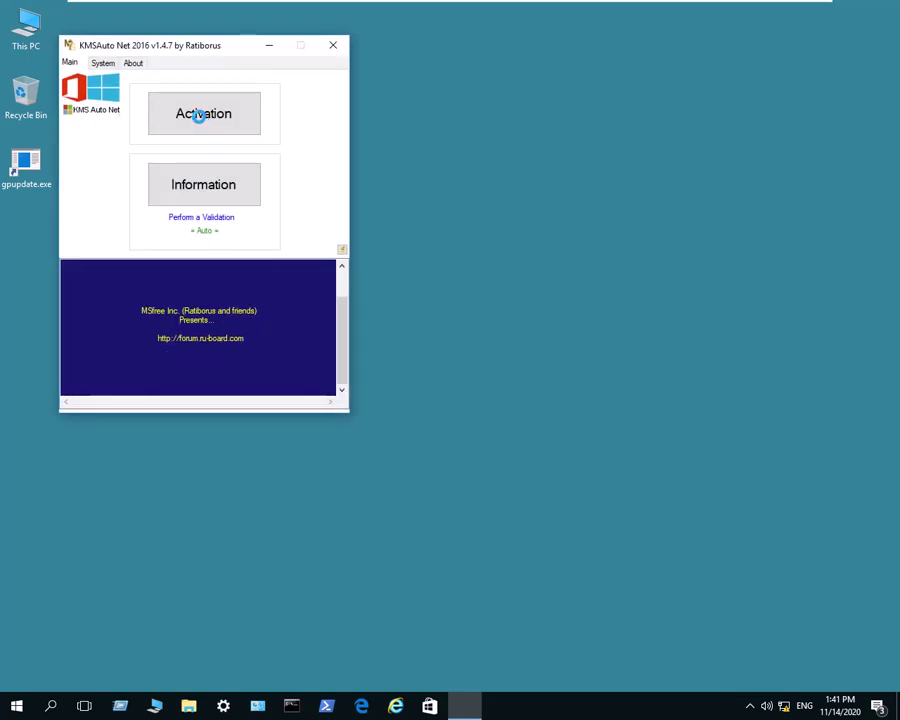
click(199, 116)
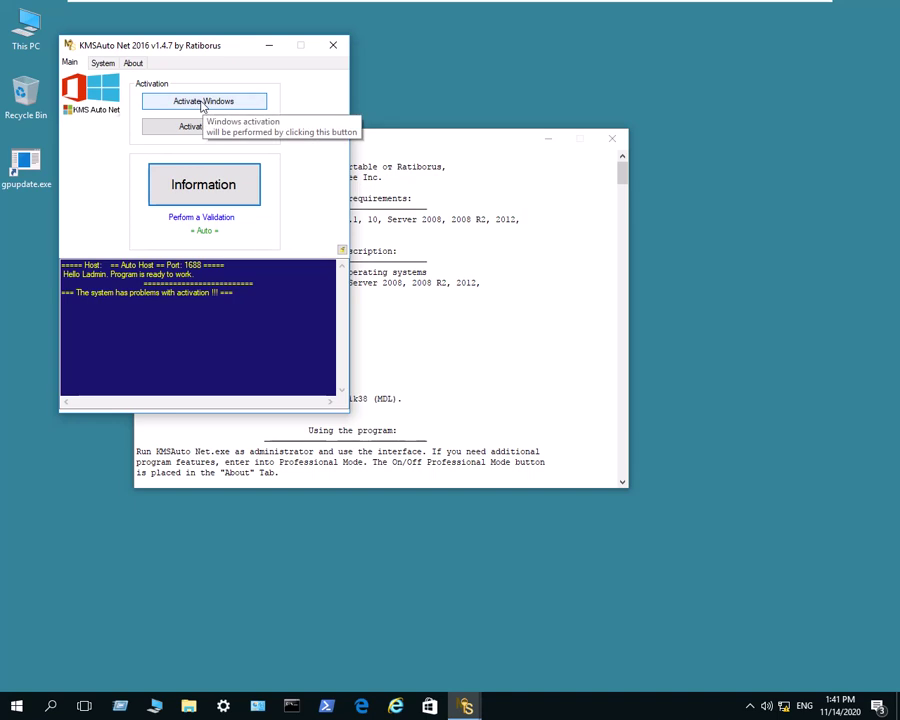
click(203, 104)
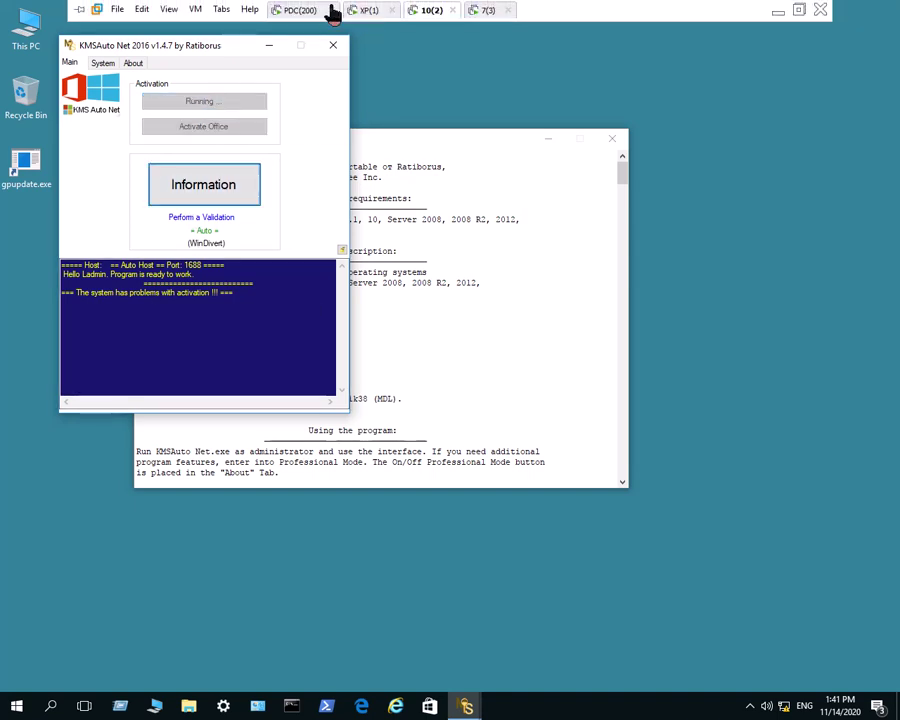
click(300, 10)
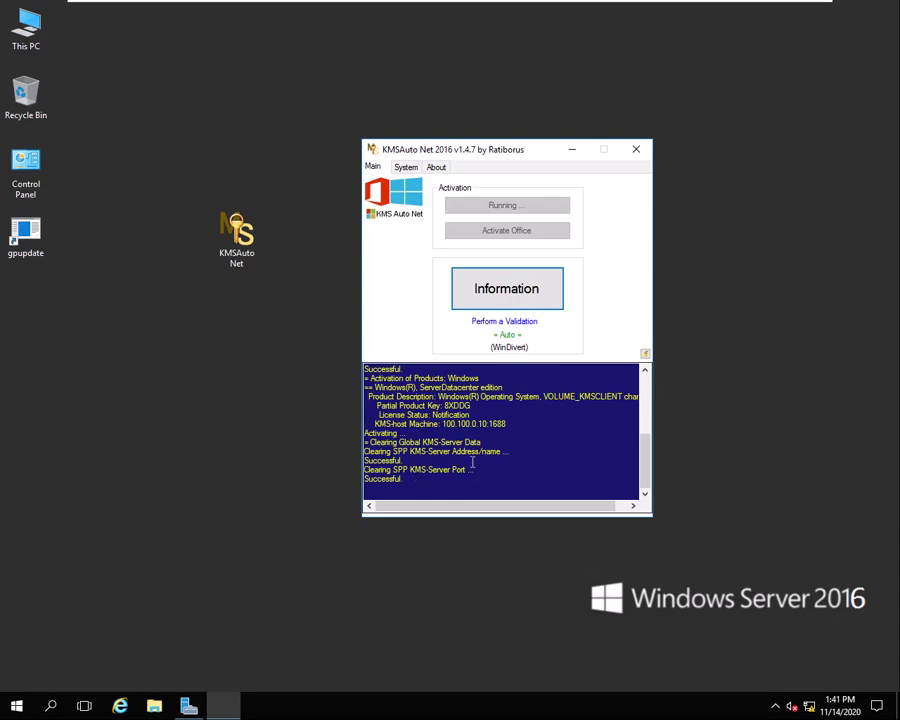
click(26, 35)
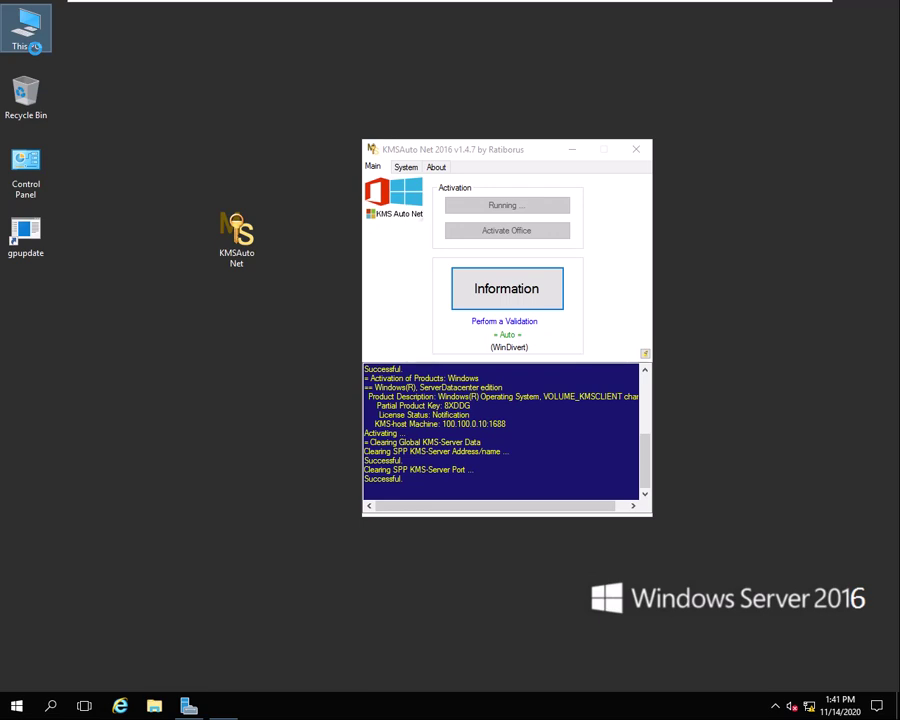
Step: Confirm in the server's System properties that Windows is activated
right_click(39, 38)
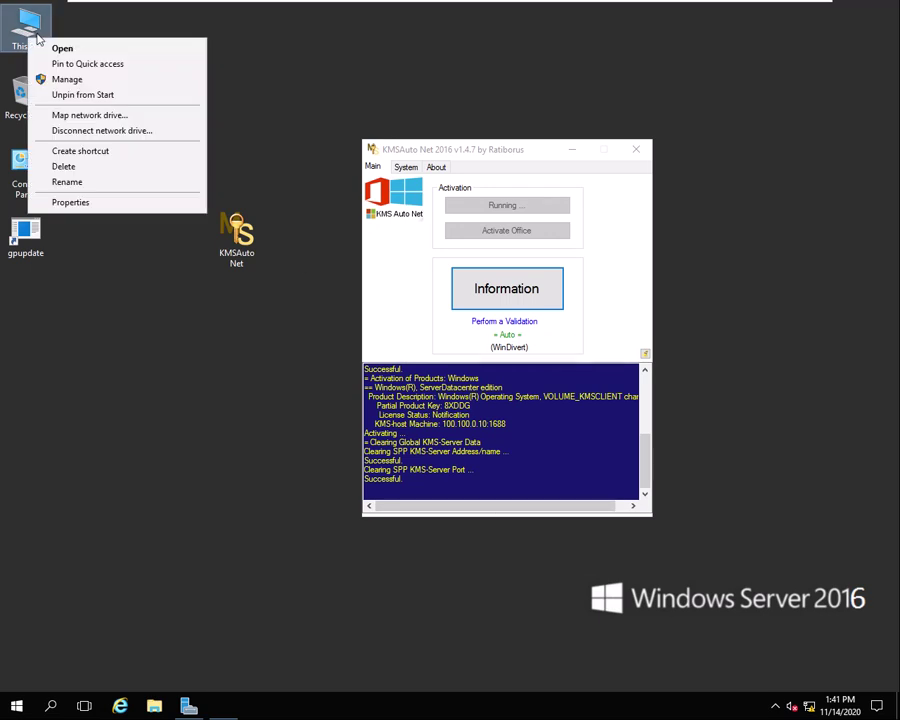
click(95, 205)
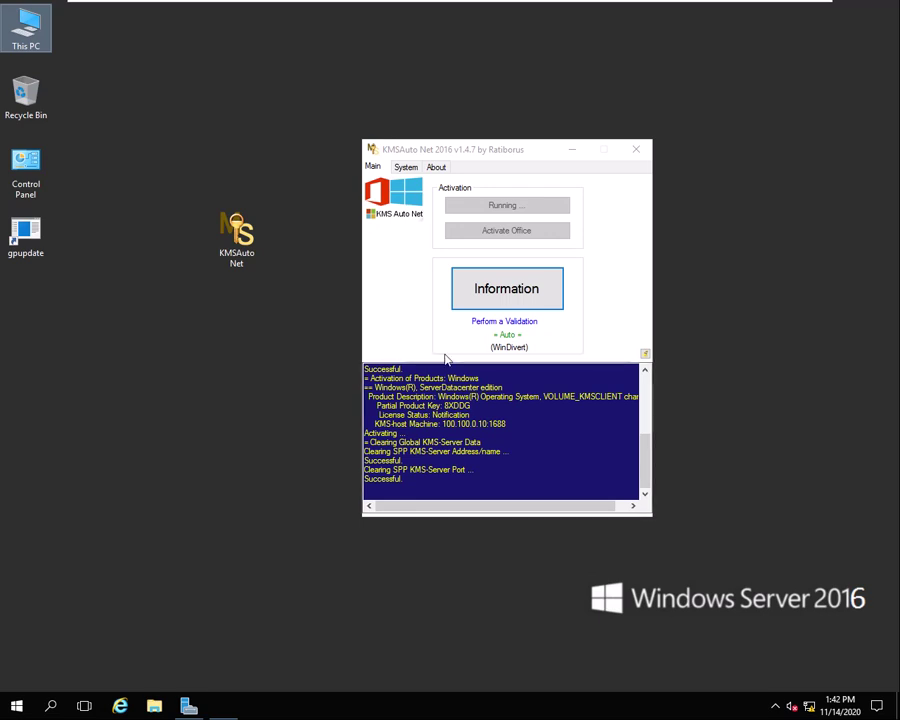
key(super+Pause)
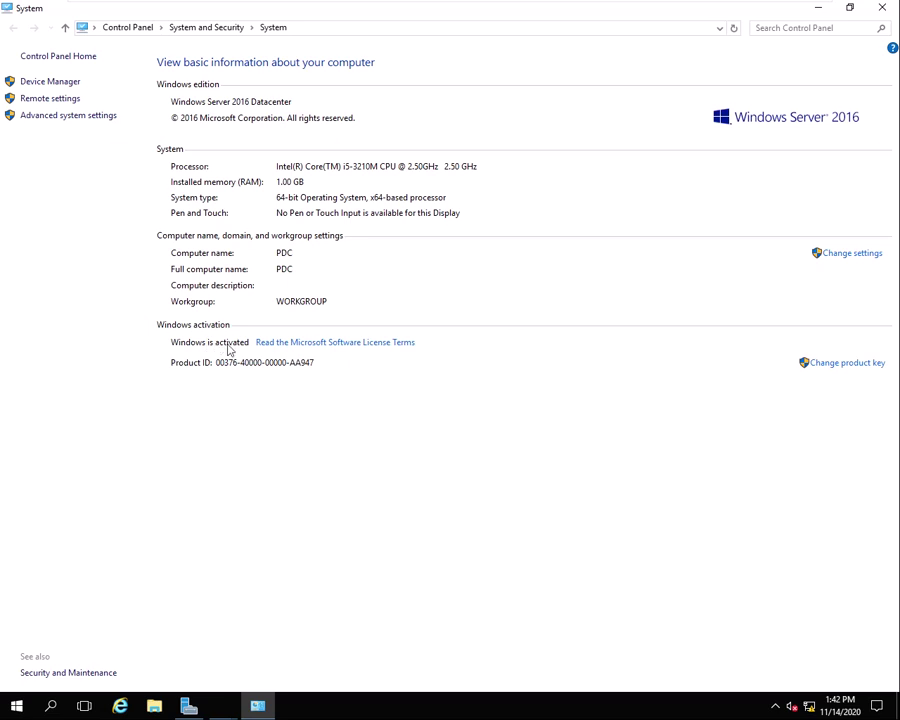
click(876, 8)
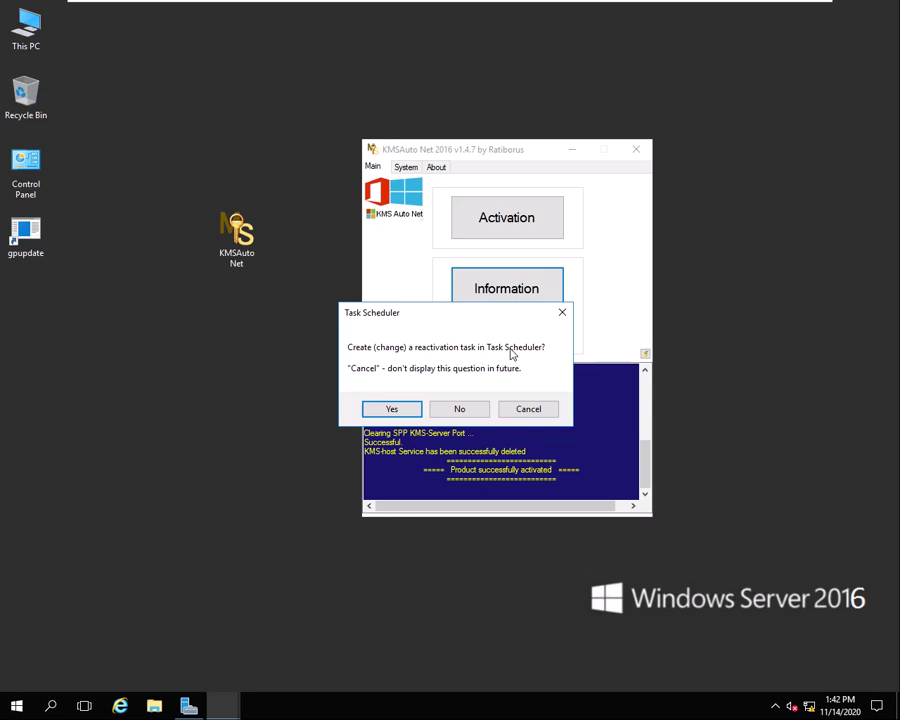
Step: Accept the 10-day scheduled reactivation task and close KMSAuto Net
click(391, 409)
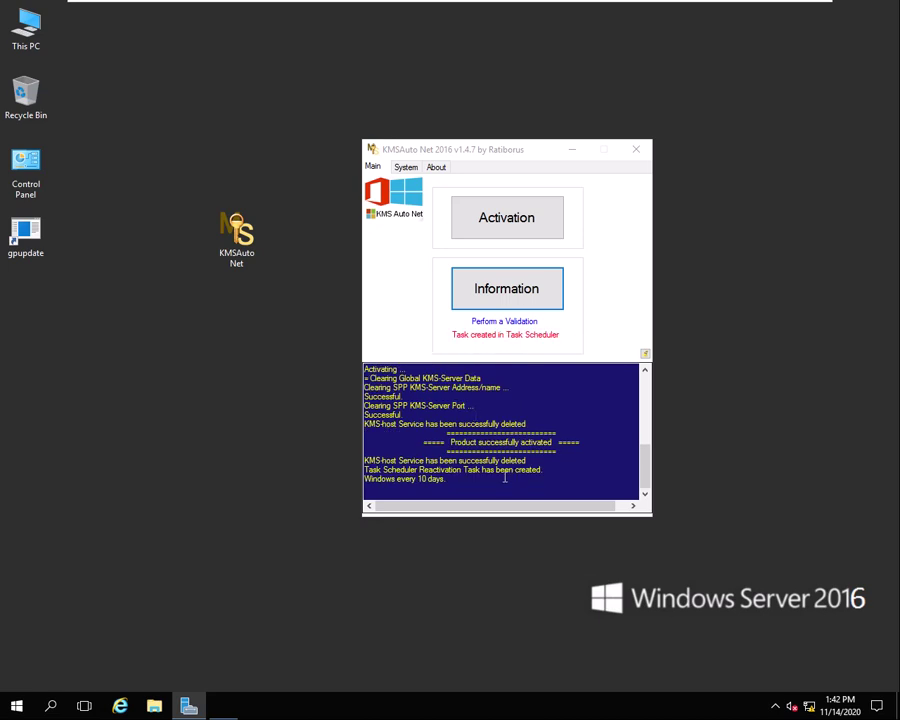
drag(419, 479, 453, 472)
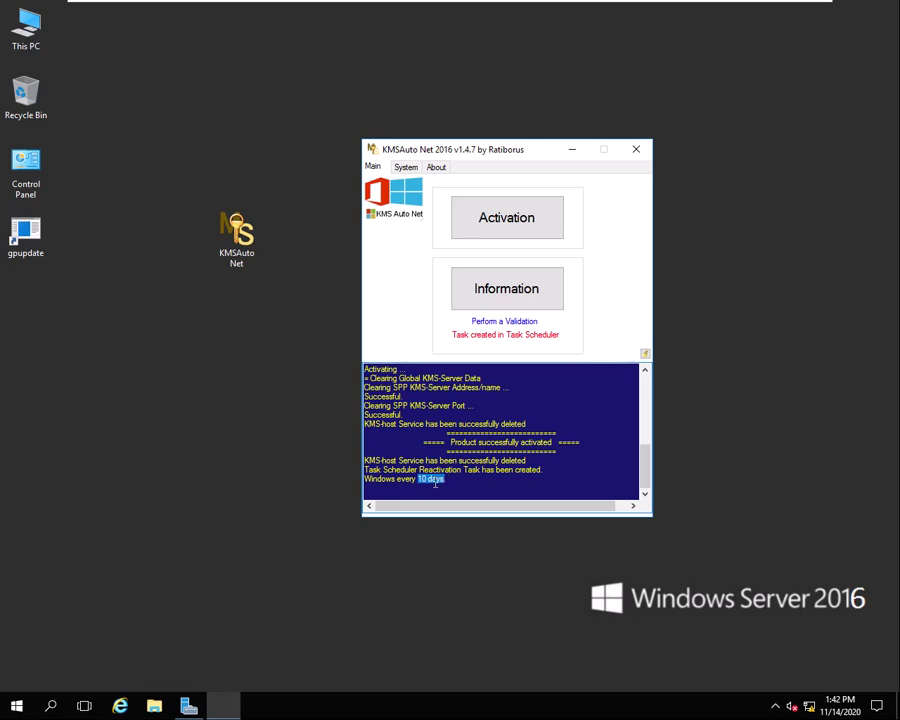
click(636, 149)
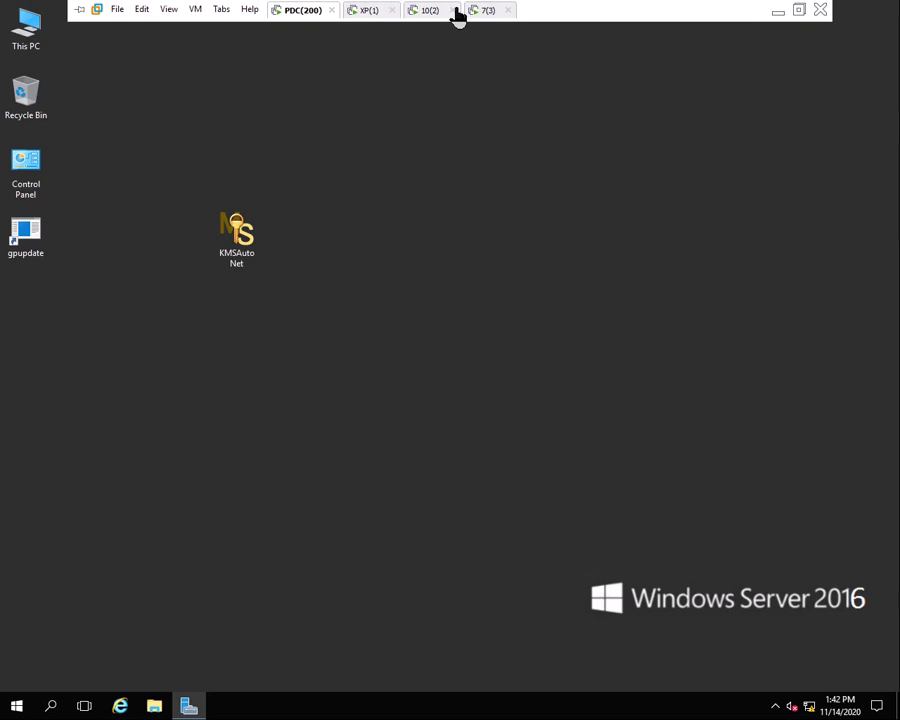
Step: Create the Windows 10 reactivation task and open its System properties to confirm activation
click(437, 18)
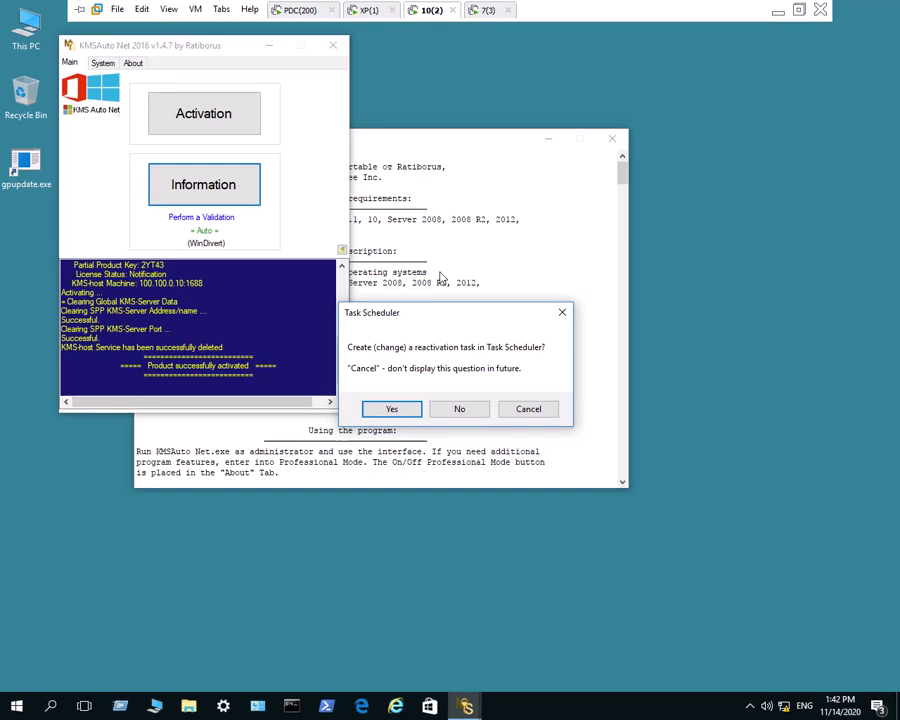
click(405, 410)
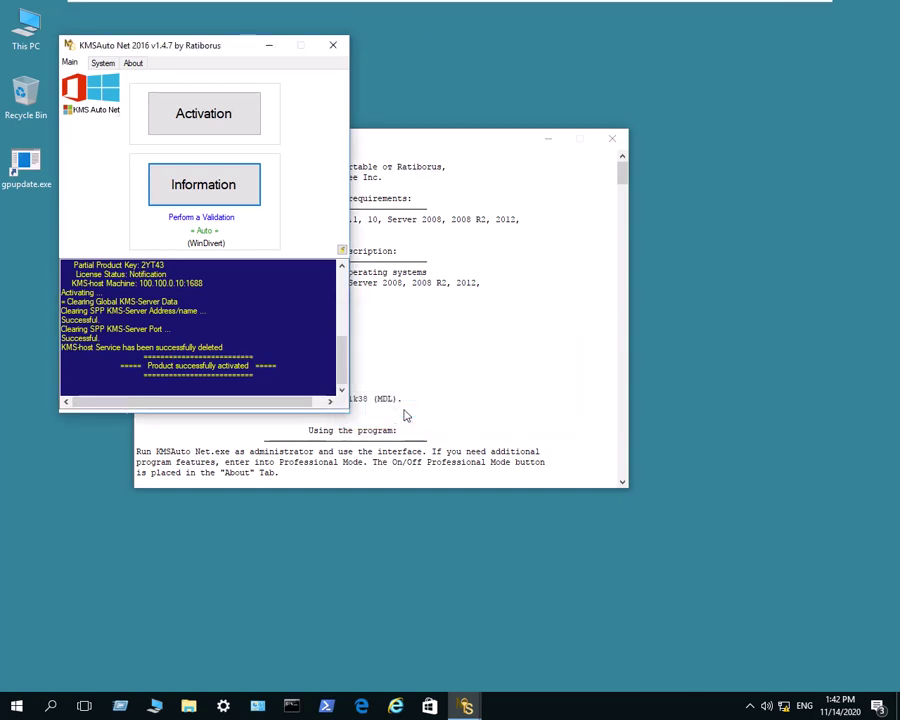
right_click(22, 20)
click(106, 189)
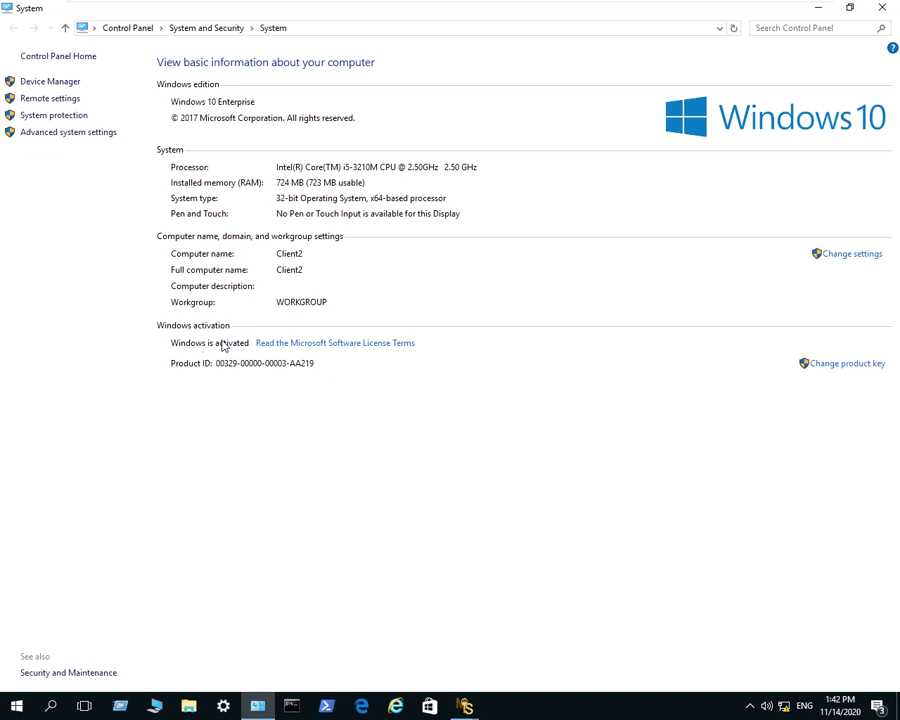
Step: Minimize the Windows 10 VM to the host, briefly restoring it before minimizing again
mouse_move(300, 3)
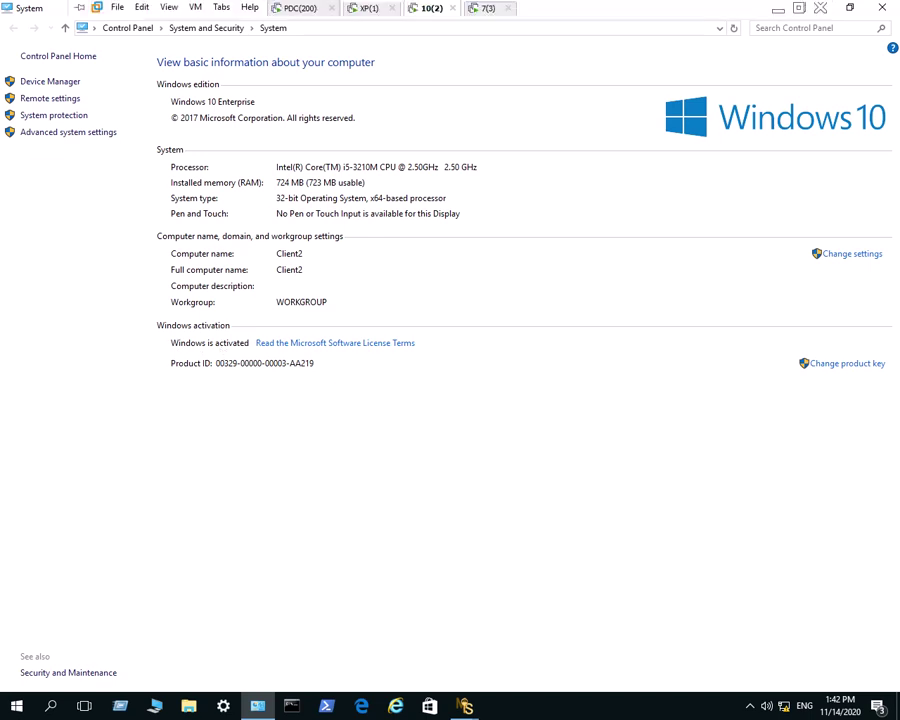
click(778, 11)
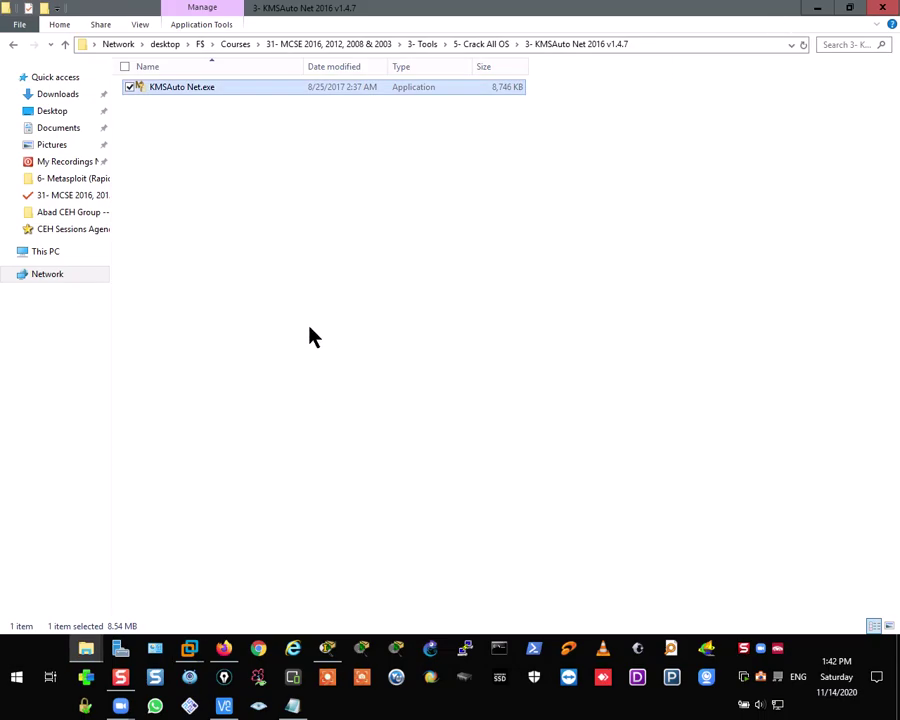
mouse_move(189, 648)
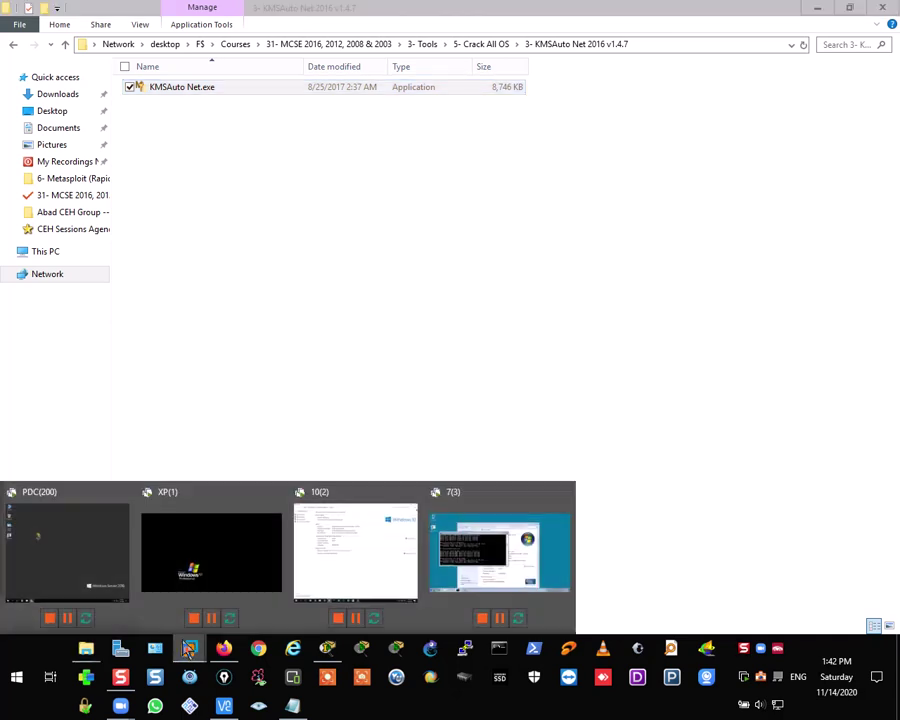
click(322, 560)
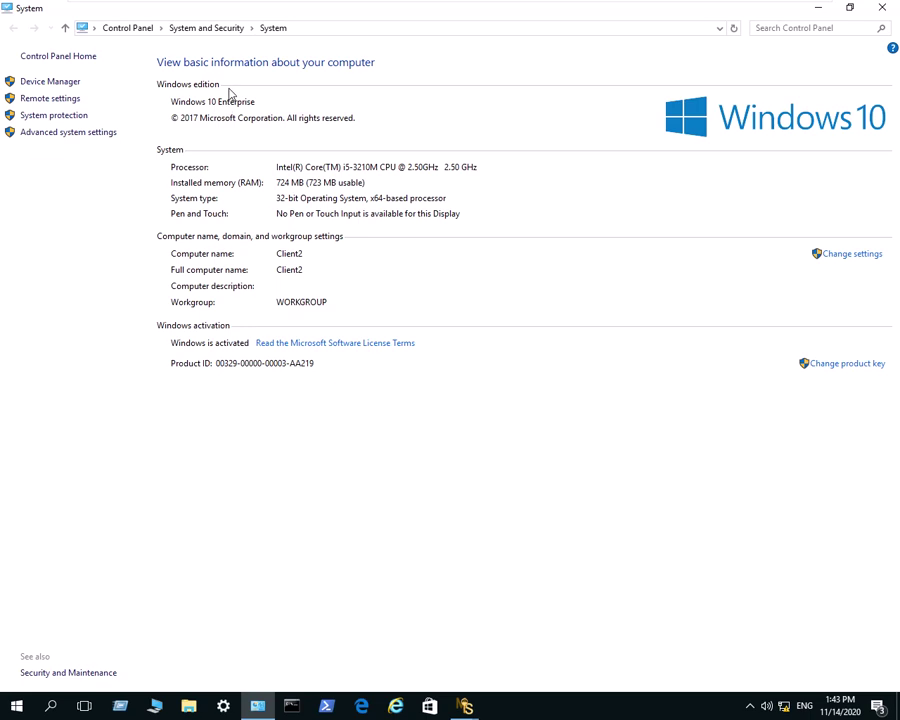
mouse_move(250, 5)
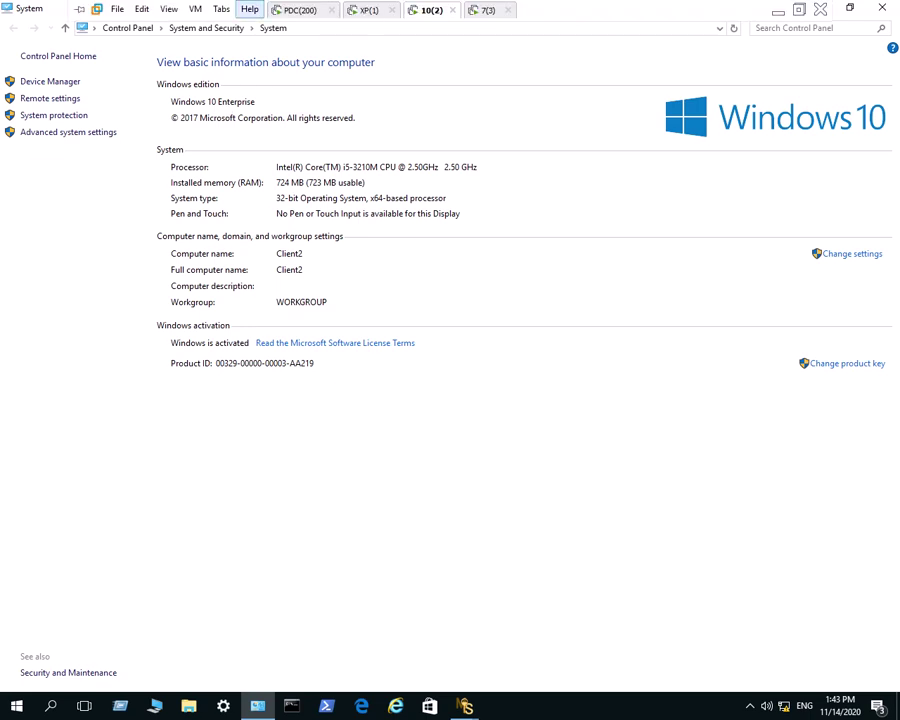
click(778, 12)
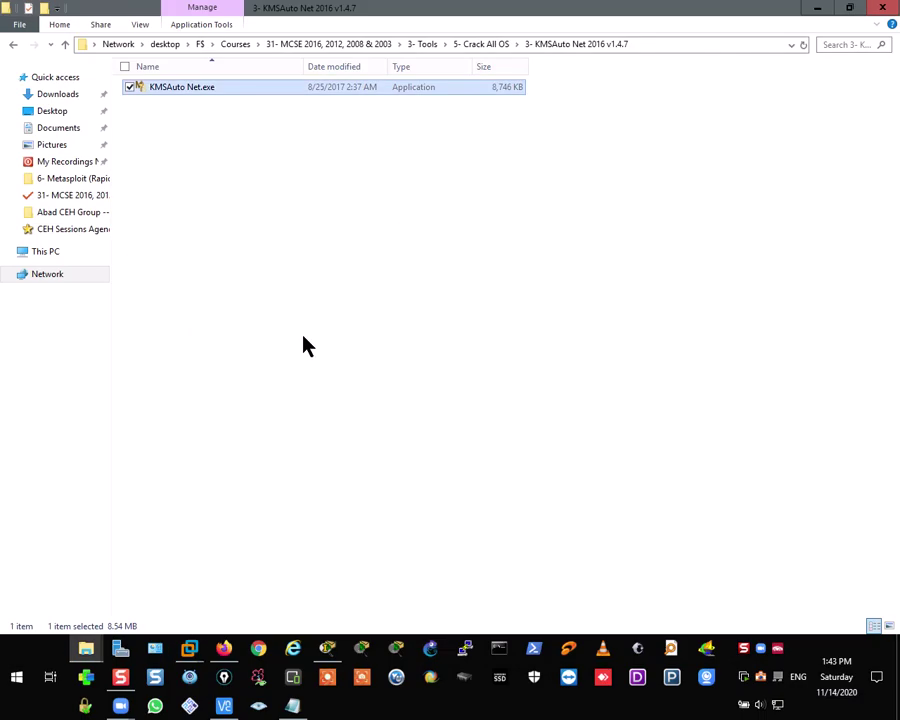
Step: Open the OS editions drawing in SmoothDraw and write the Xp 8 7 10 heading
click(224, 706)
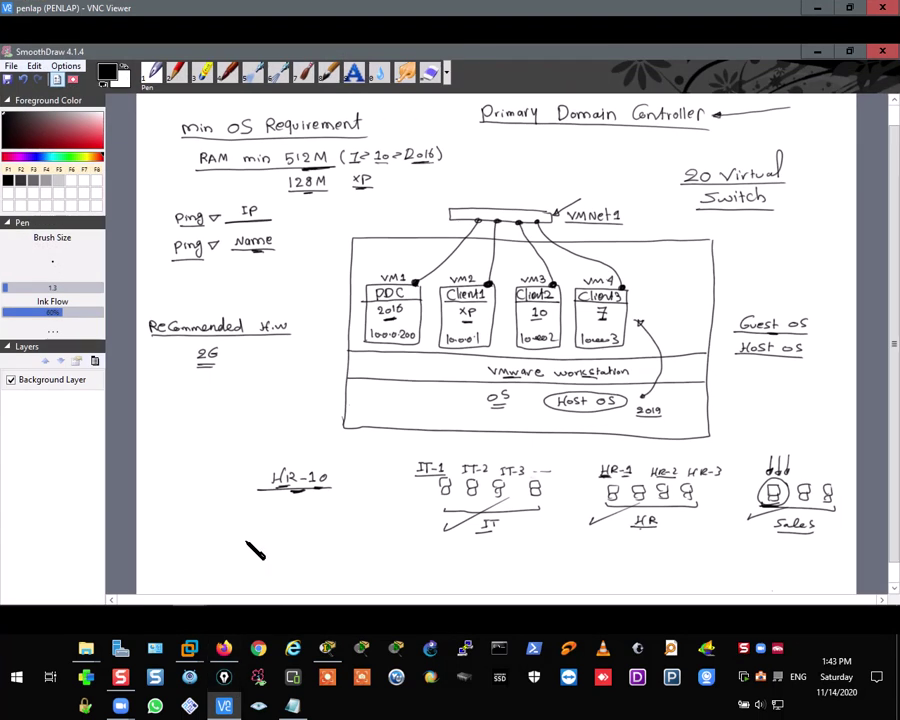
mouse_move(240, 584)
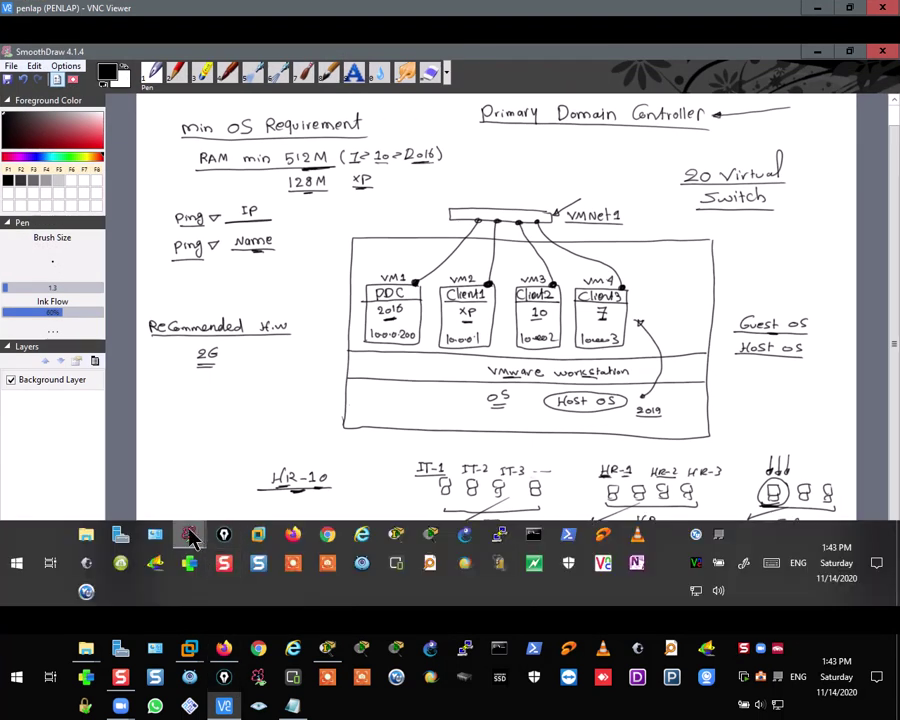
mouse_move(190, 535)
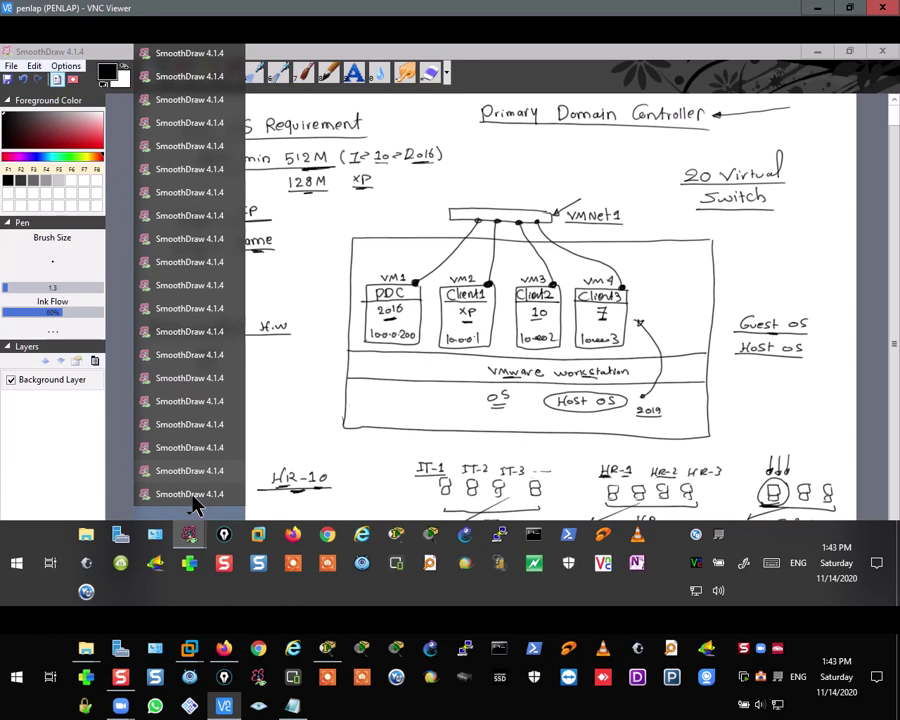
click(195, 496)
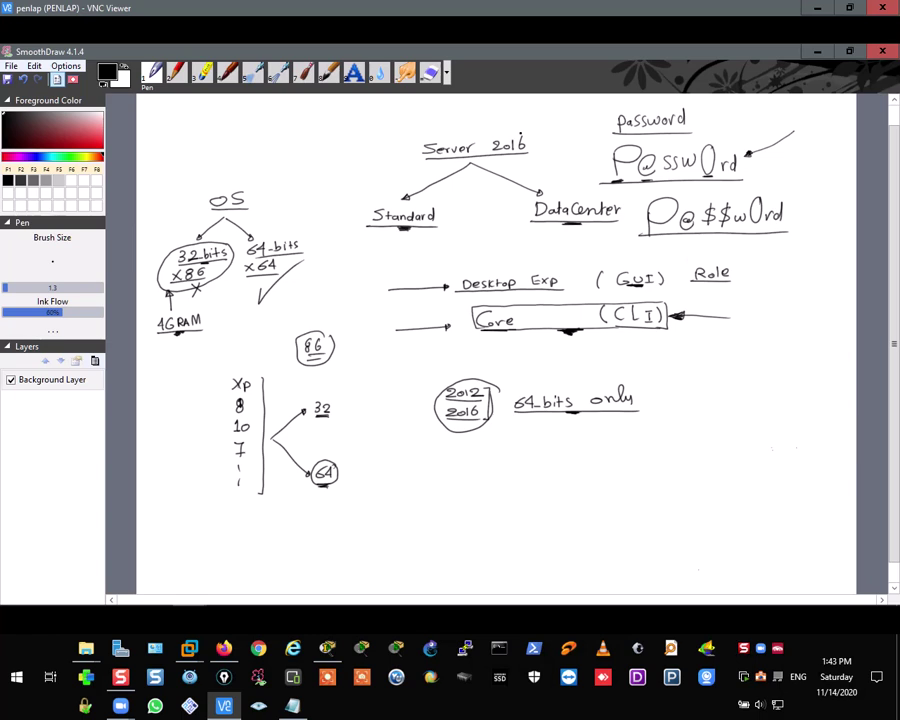
mouse_move(746, 358)
mouse_down()
mouse_move(748, 372)
mouse_move(766, 358)
mouse_move(790, 369)
mouse_move(823, 361)
mouse_move(758, 373)
mouse_up()
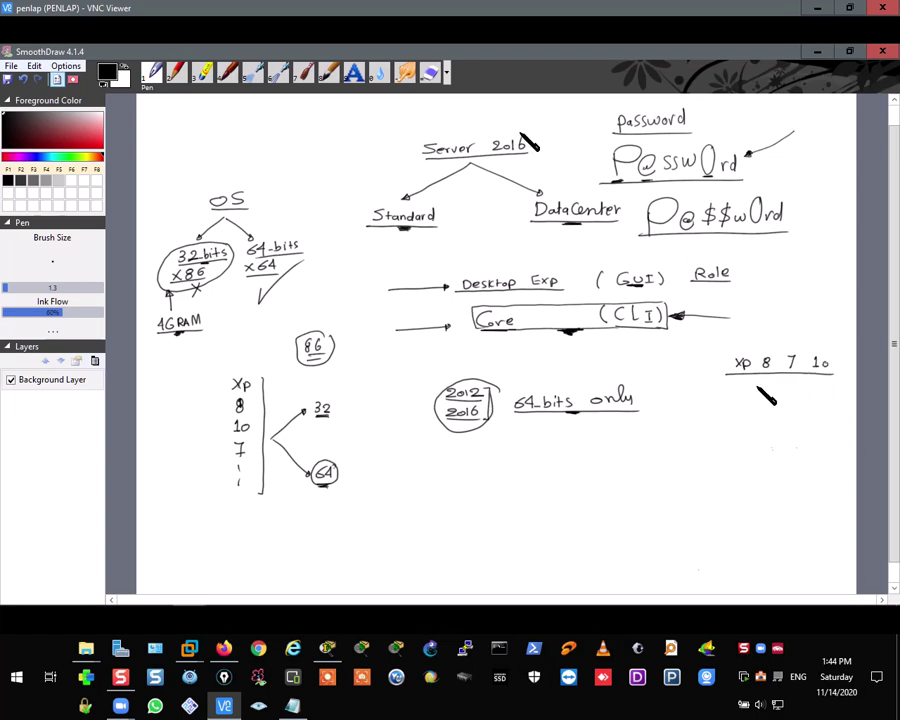
Step: Draw three branches and write Home (circled) and Pro beneath them
drag(762, 378, 634, 455)
drag(760, 379, 734, 451)
drag(760, 380, 809, 440)
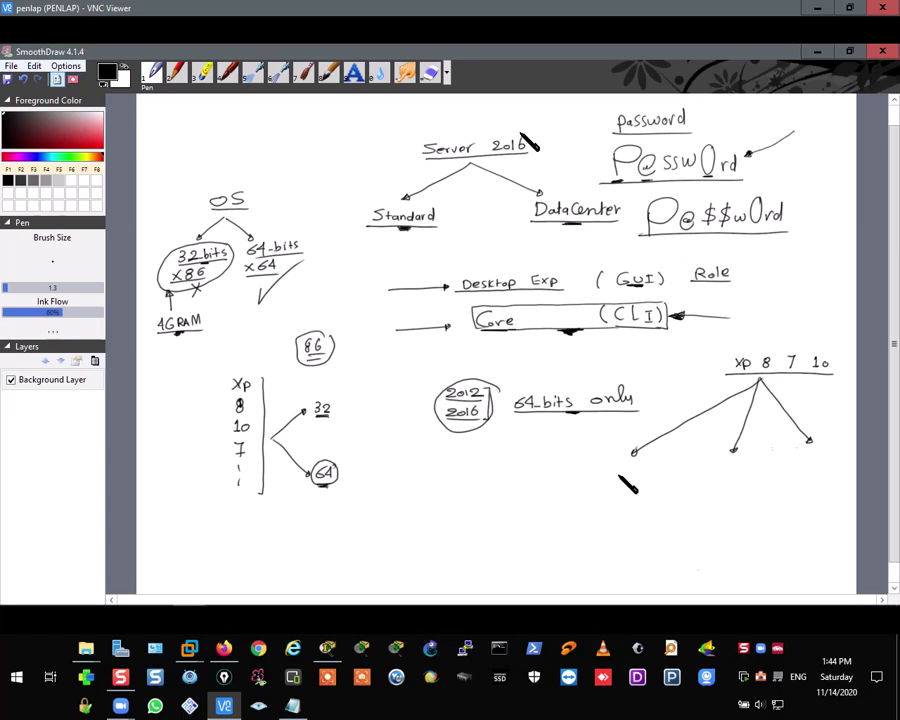
mouse_move(612, 470)
mouse_down()
mouse_move(618, 484)
mouse_move(640, 490)
mouse_move(646, 482)
mouse_move(604, 490)
mouse_up()
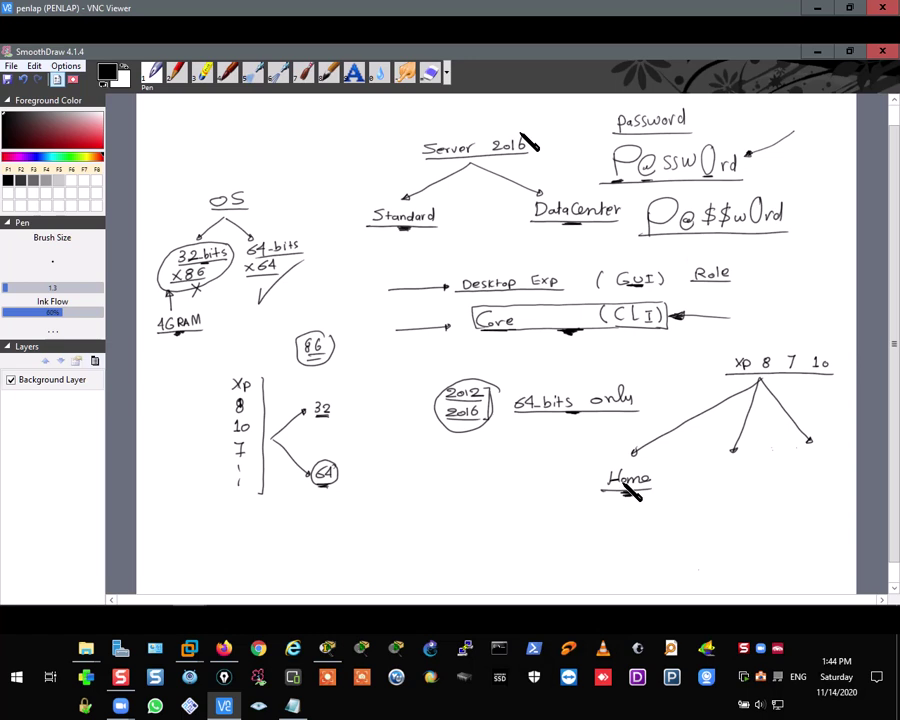
mouse_move(652, 475)
mouse_down()
mouse_move(604, 493)
mouse_move(656, 478)
mouse_up()
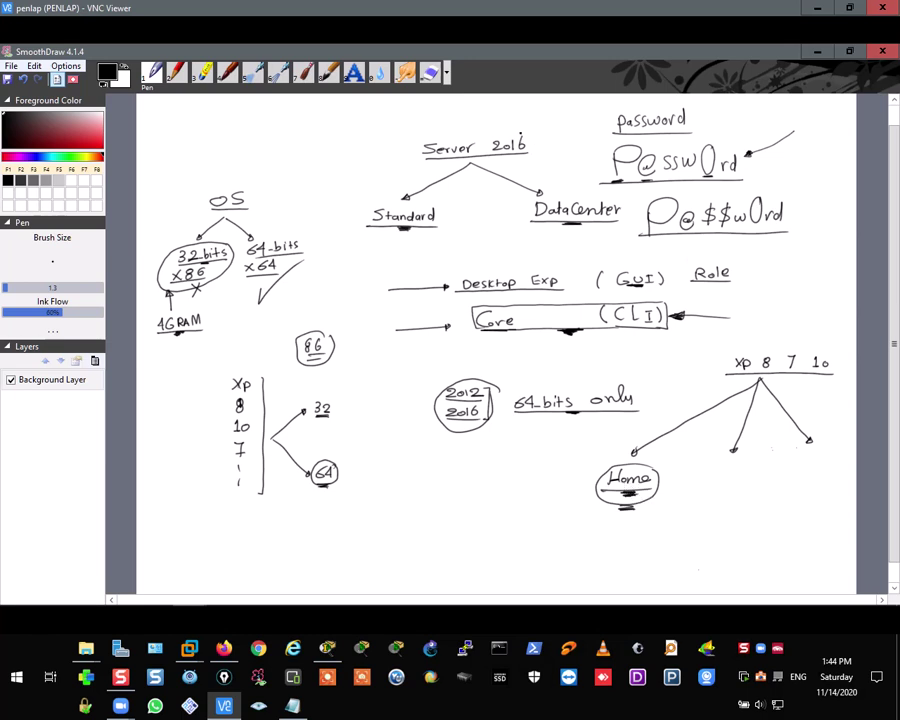
mouse_move(707, 463)
mouse_down()
mouse_move(705, 489)
mouse_move(708, 476)
mouse_move(739, 479)
mouse_move(735, 491)
mouse_move(712, 495)
mouse_up()
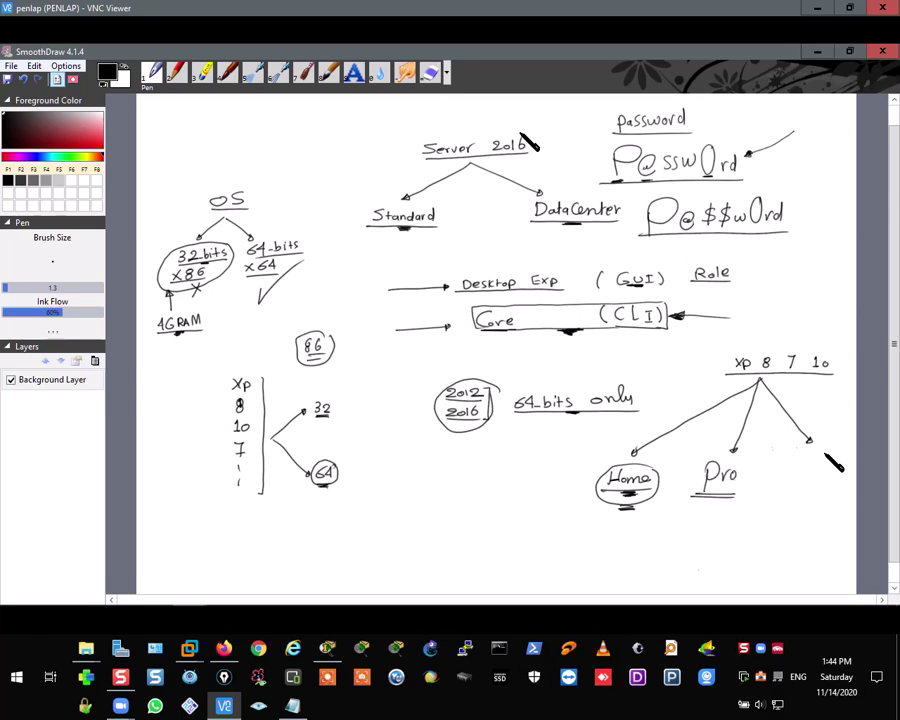
Step: Write Enterprise, bracket Pro and Enterprise, underline Home, circle Pro and add an arrow
mouse_move(797, 456)
mouse_down()
mouse_move(789, 470)
mouse_move(811, 468)
mouse_up()
drag(815, 455, 825, 468)
mouse_move(826, 469)
mouse_down()
mouse_move(852, 474)
mouse_move(797, 517)
mouse_move(691, 516)
mouse_move(689, 508)
mouse_up()
drag(755, 519, 776, 519)
mouse_move(607, 506)
mouse_down()
mouse_move(649, 497)
mouse_move(622, 508)
mouse_up()
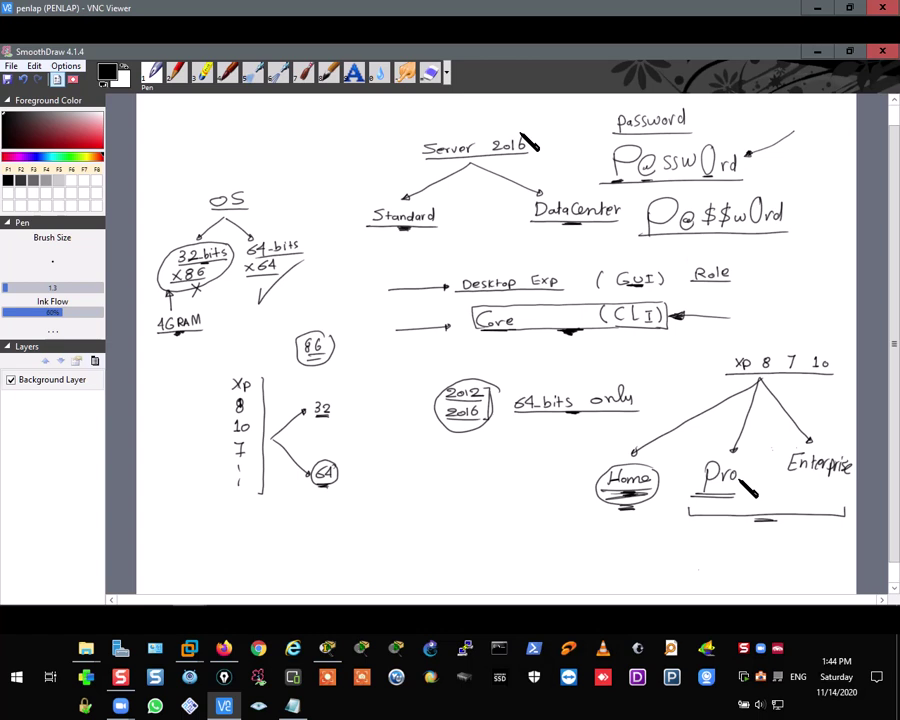
mouse_move(741, 466)
mouse_down()
mouse_move(698, 474)
mouse_move(745, 466)
mouse_up()
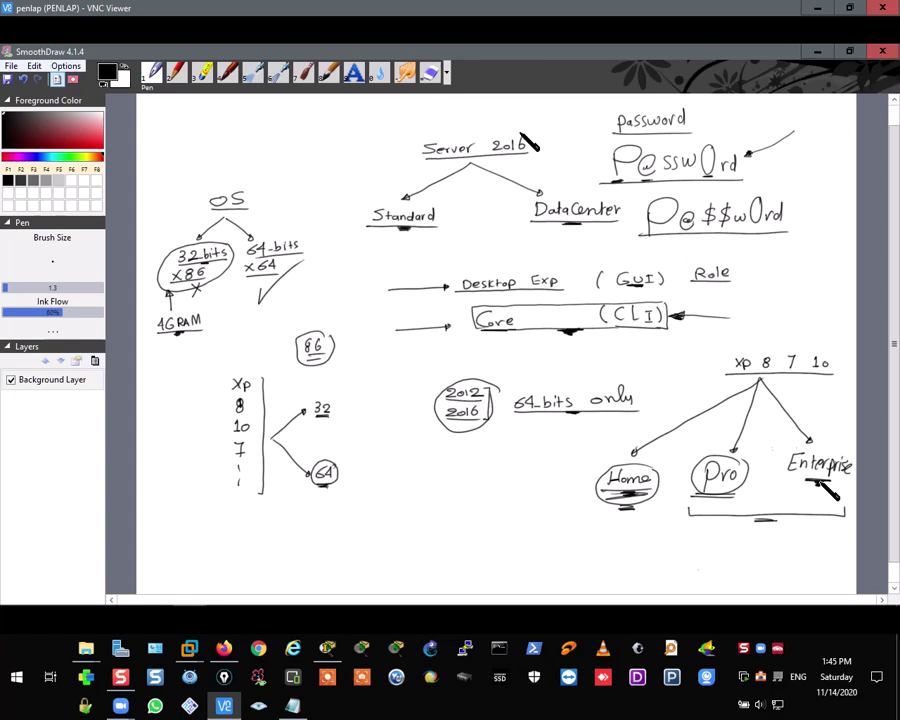
mouse_move(514, 552)
mouse_down()
mouse_move(564, 585)
mouse_move(680, 491)
mouse_up()
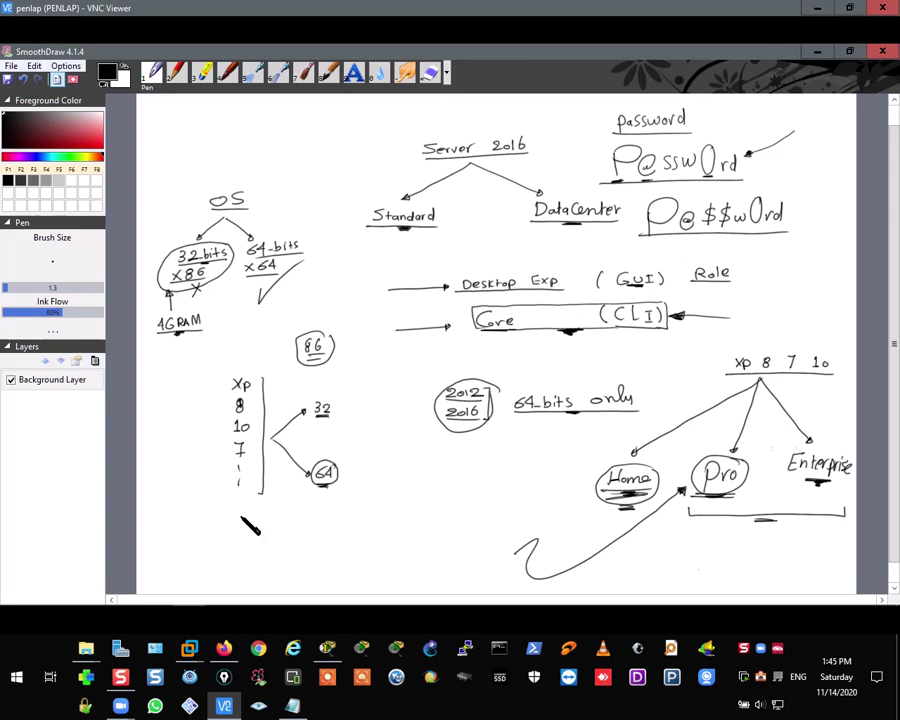
Step: Restore the 10(2) VM, close its System window, and minimize it again
mouse_move(198, 648)
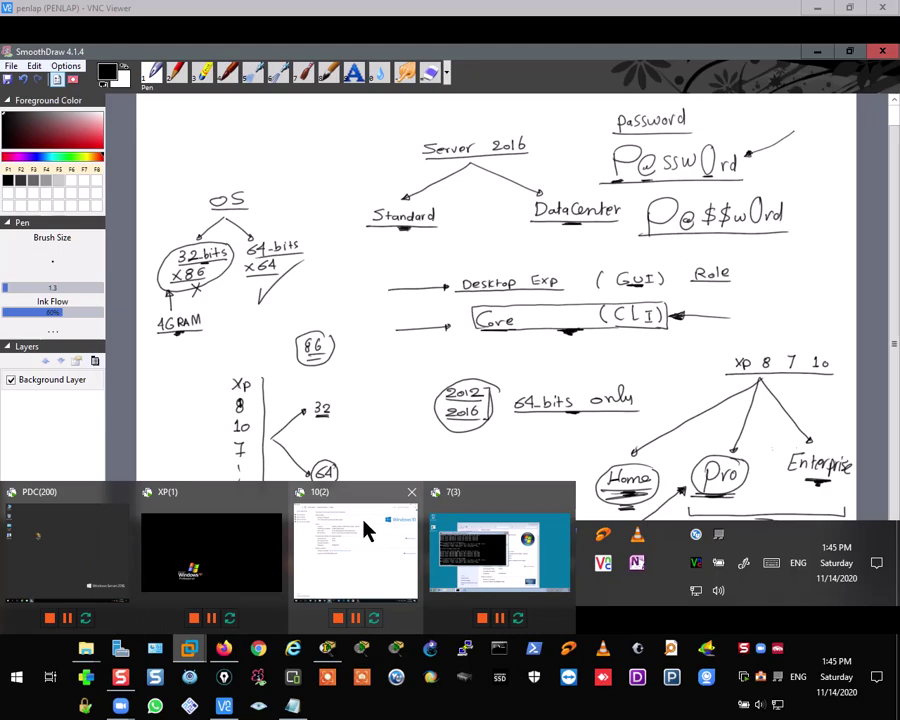
click(365, 530)
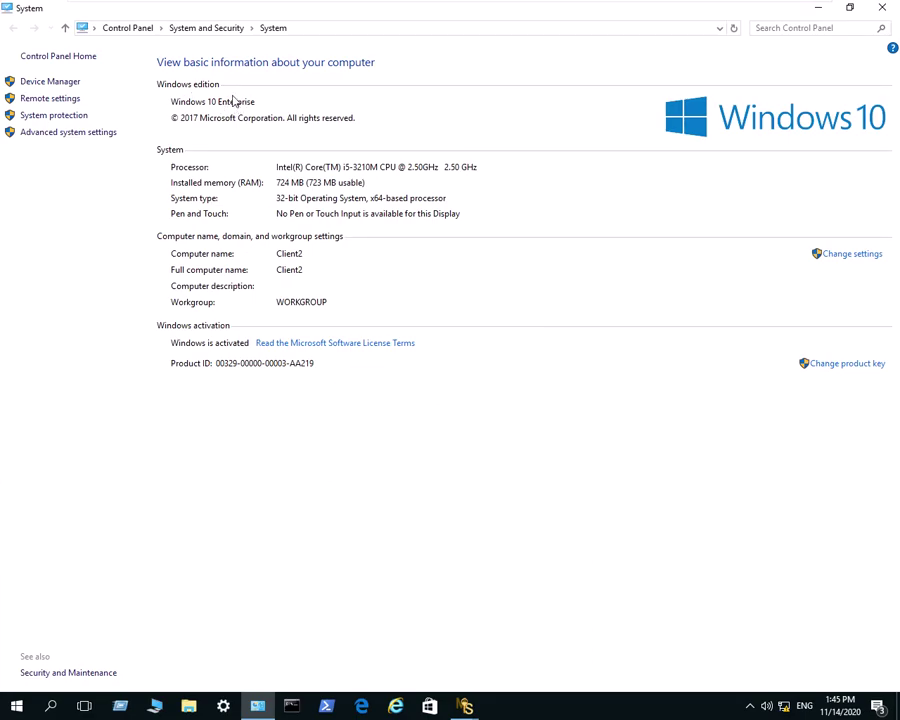
click(881, 8)
mouse_move(527, 17)
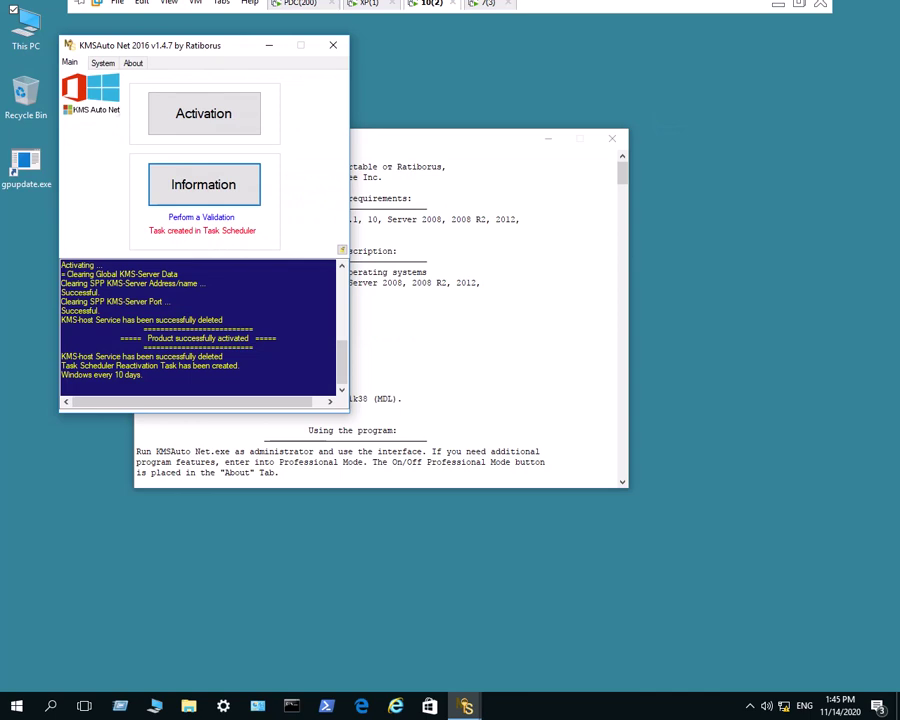
click(777, 12)
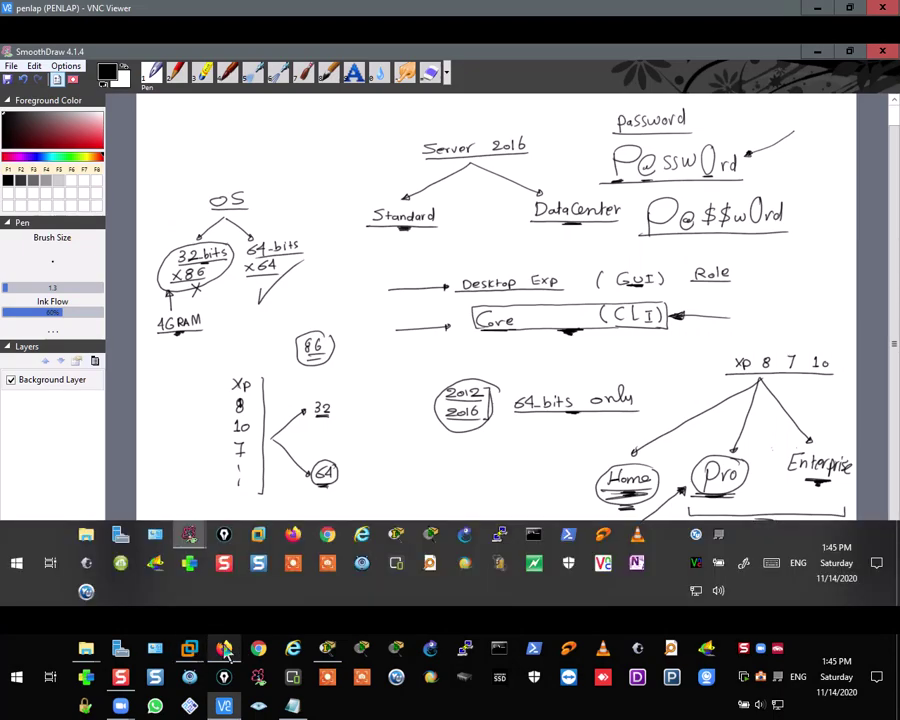
Step: Show the MEGA folder in Firefox, then close the Windows 10 VM's KMSAuto ReadMe and minimize the VM
click(224, 648)
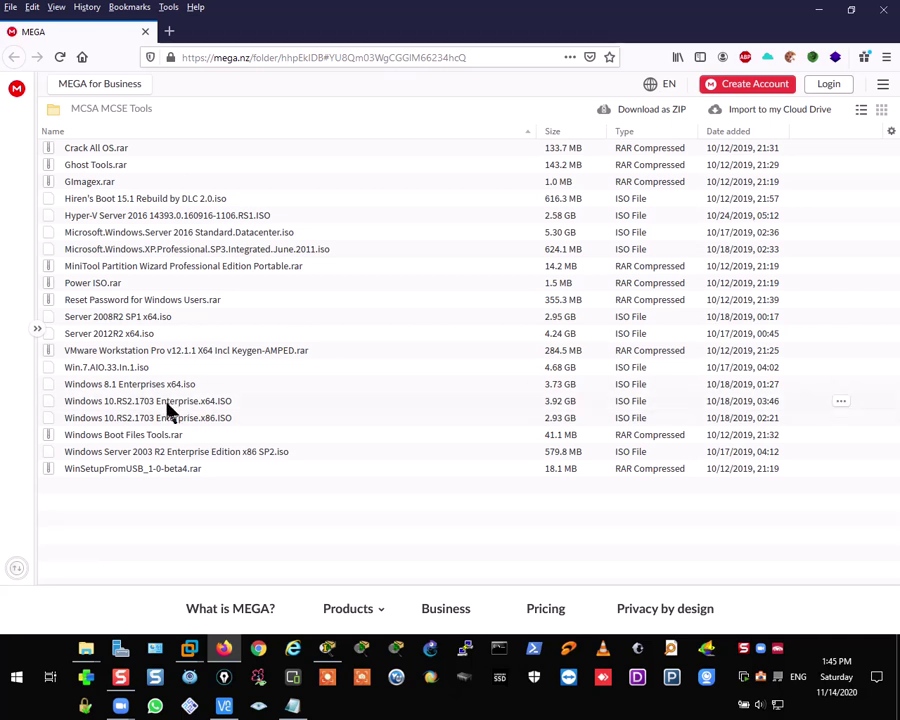
mouse_move(190, 650)
click(368, 555)
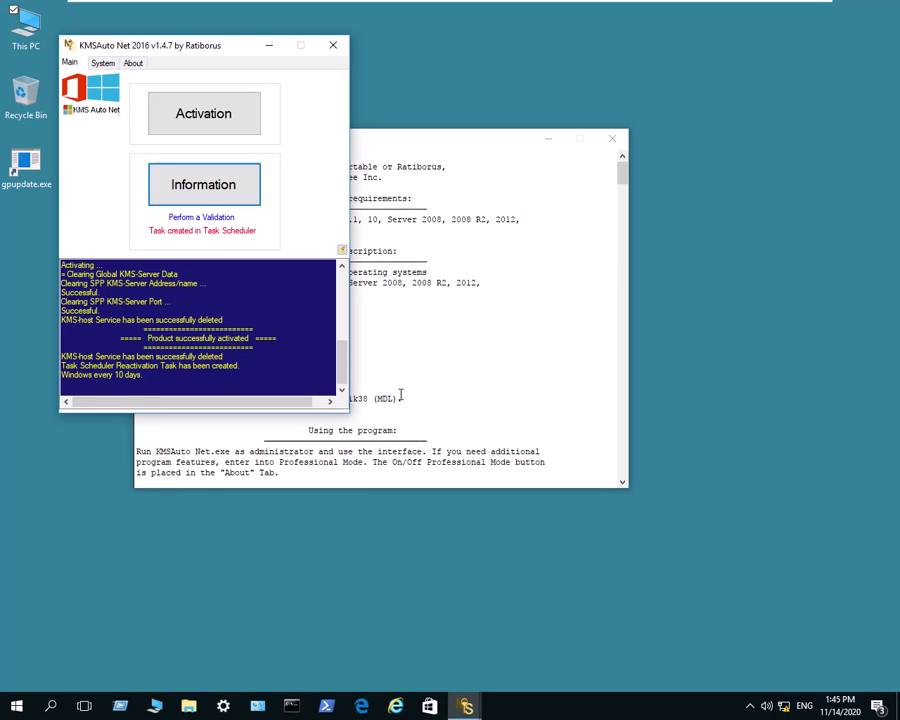
drag(410, 145, 606, 203)
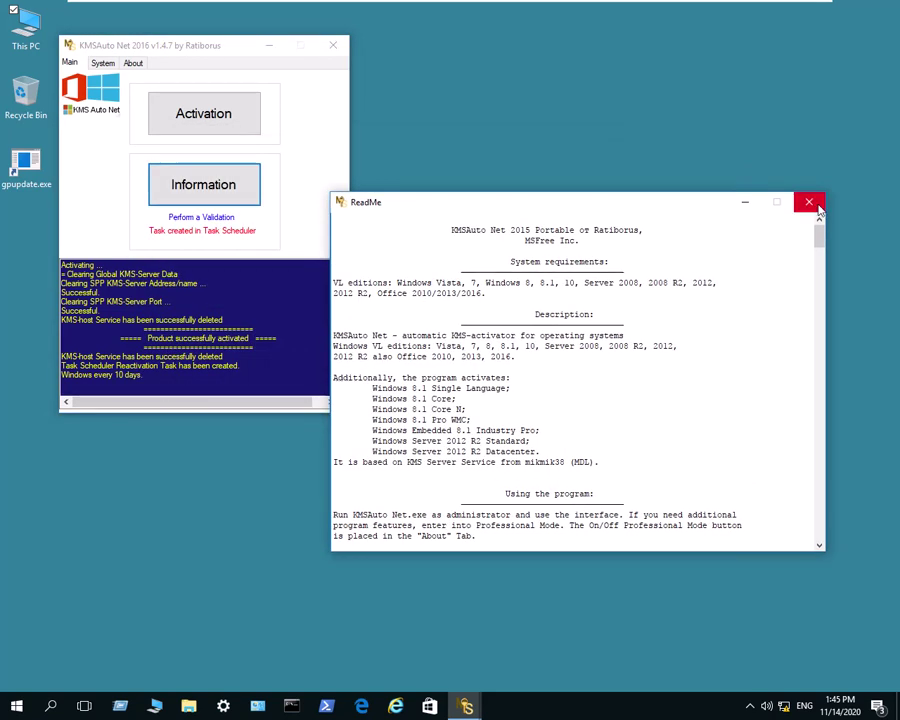
click(808, 202)
mouse_move(450, 3)
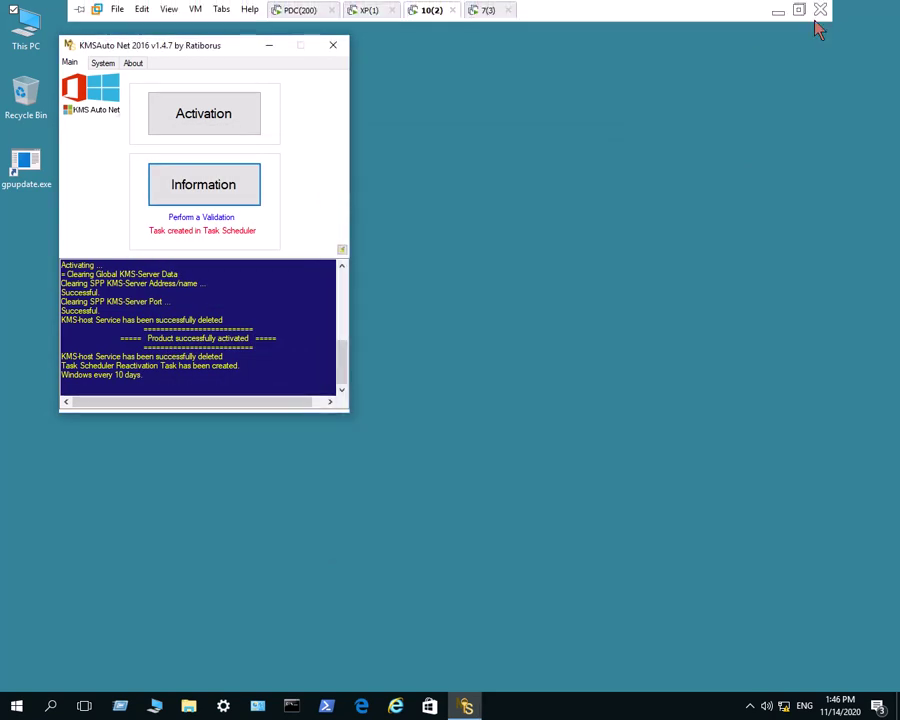
click(780, 10)
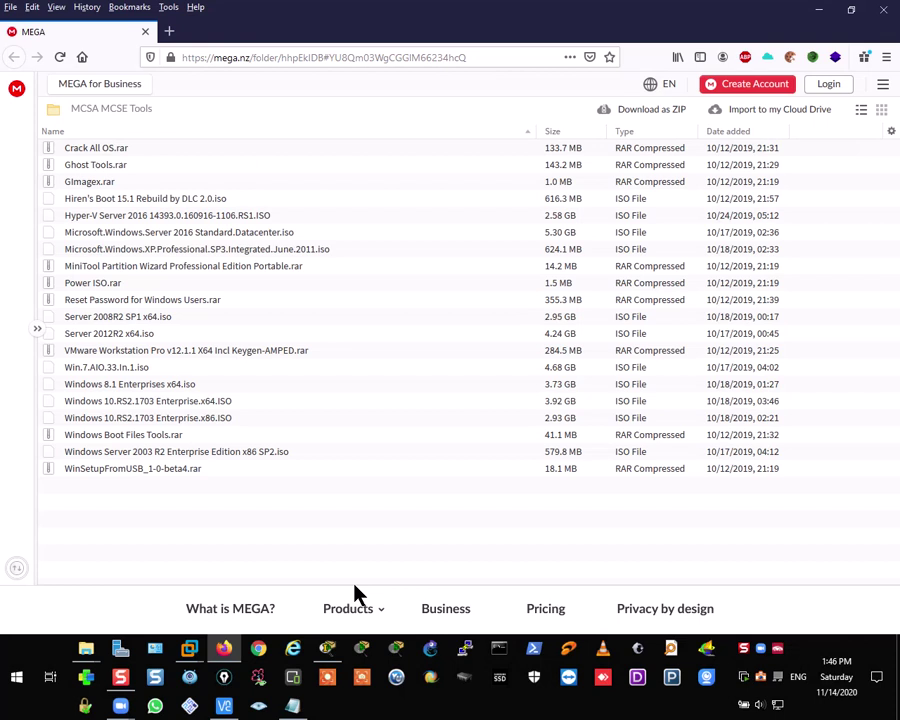
Step: Switch to the virtual network diagram in remote SmoothDraw, then bring up the Windows Server 2016 VM desktop
click(224, 706)
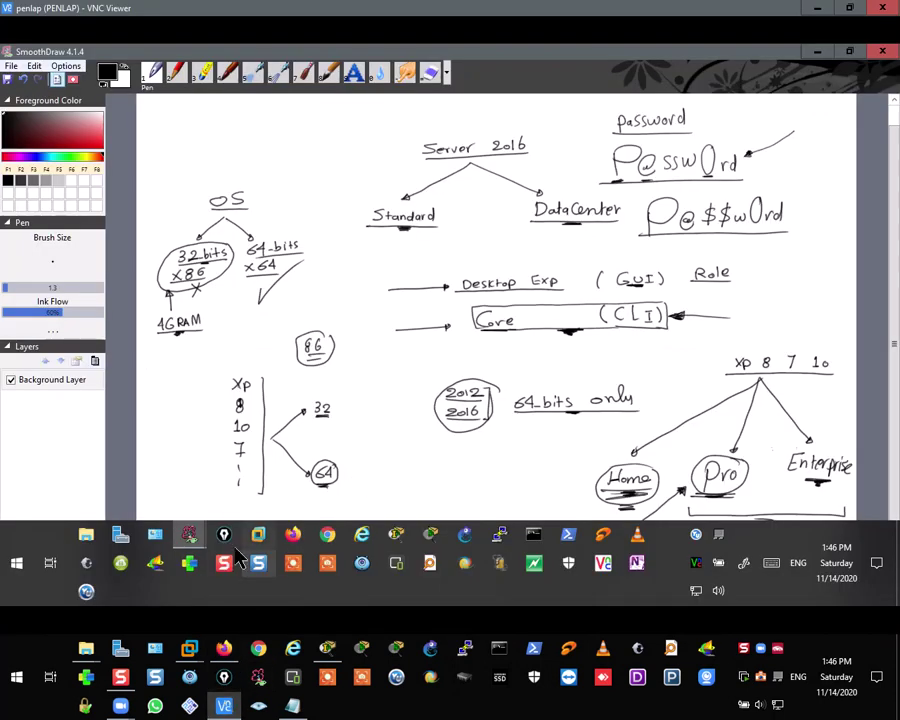
click(192, 536)
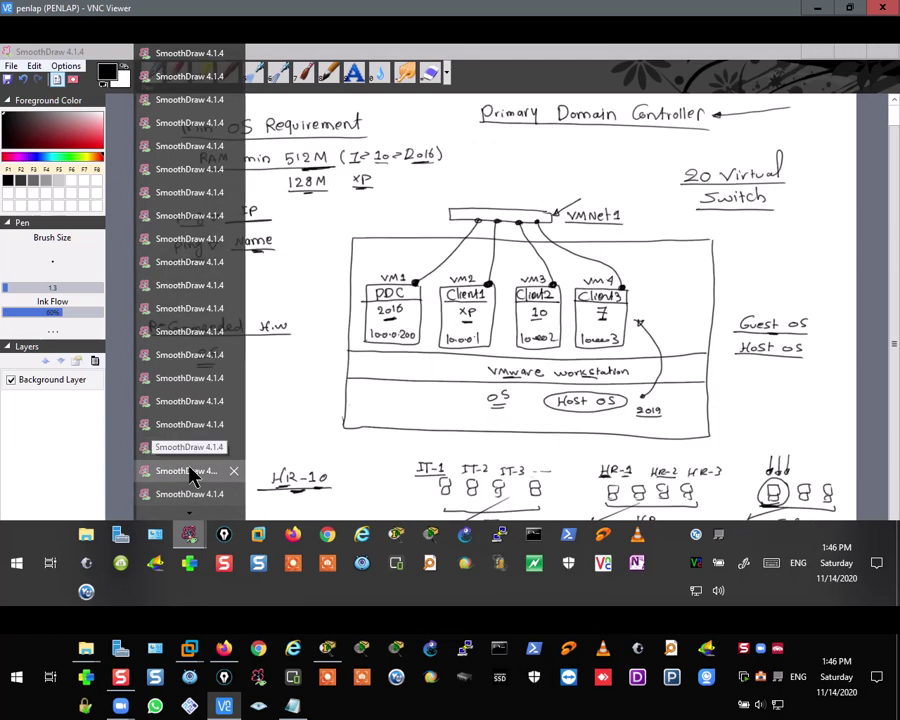
click(190, 475)
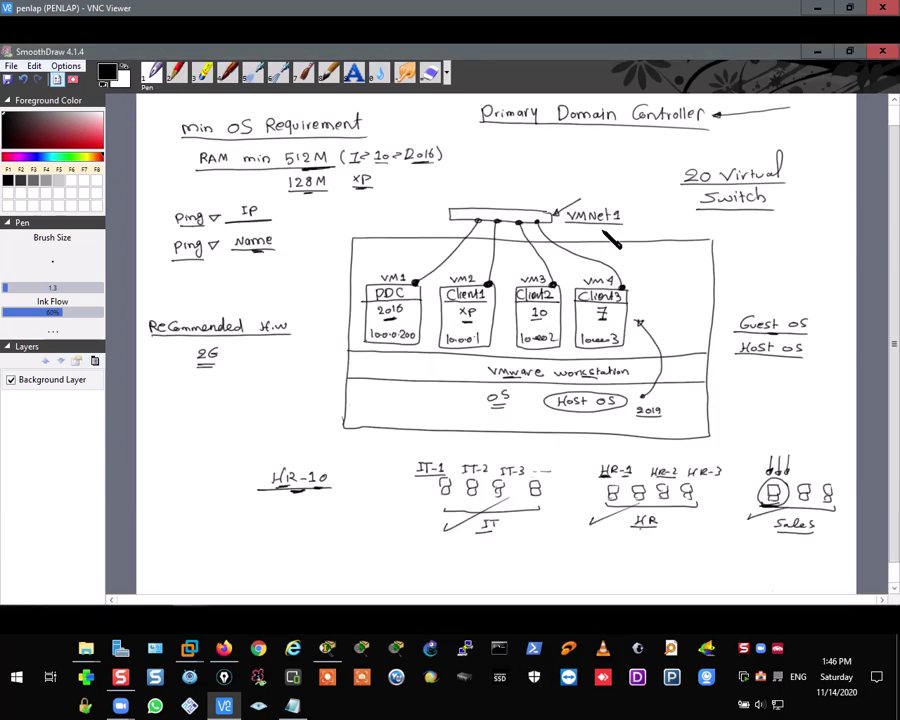
mouse_move(192, 655)
click(84, 542)
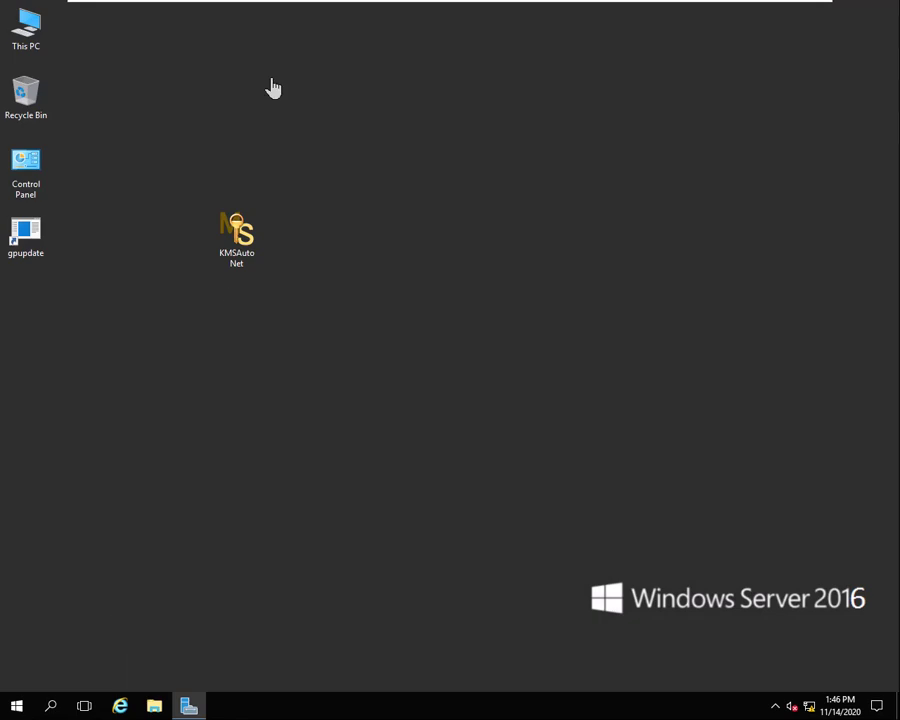